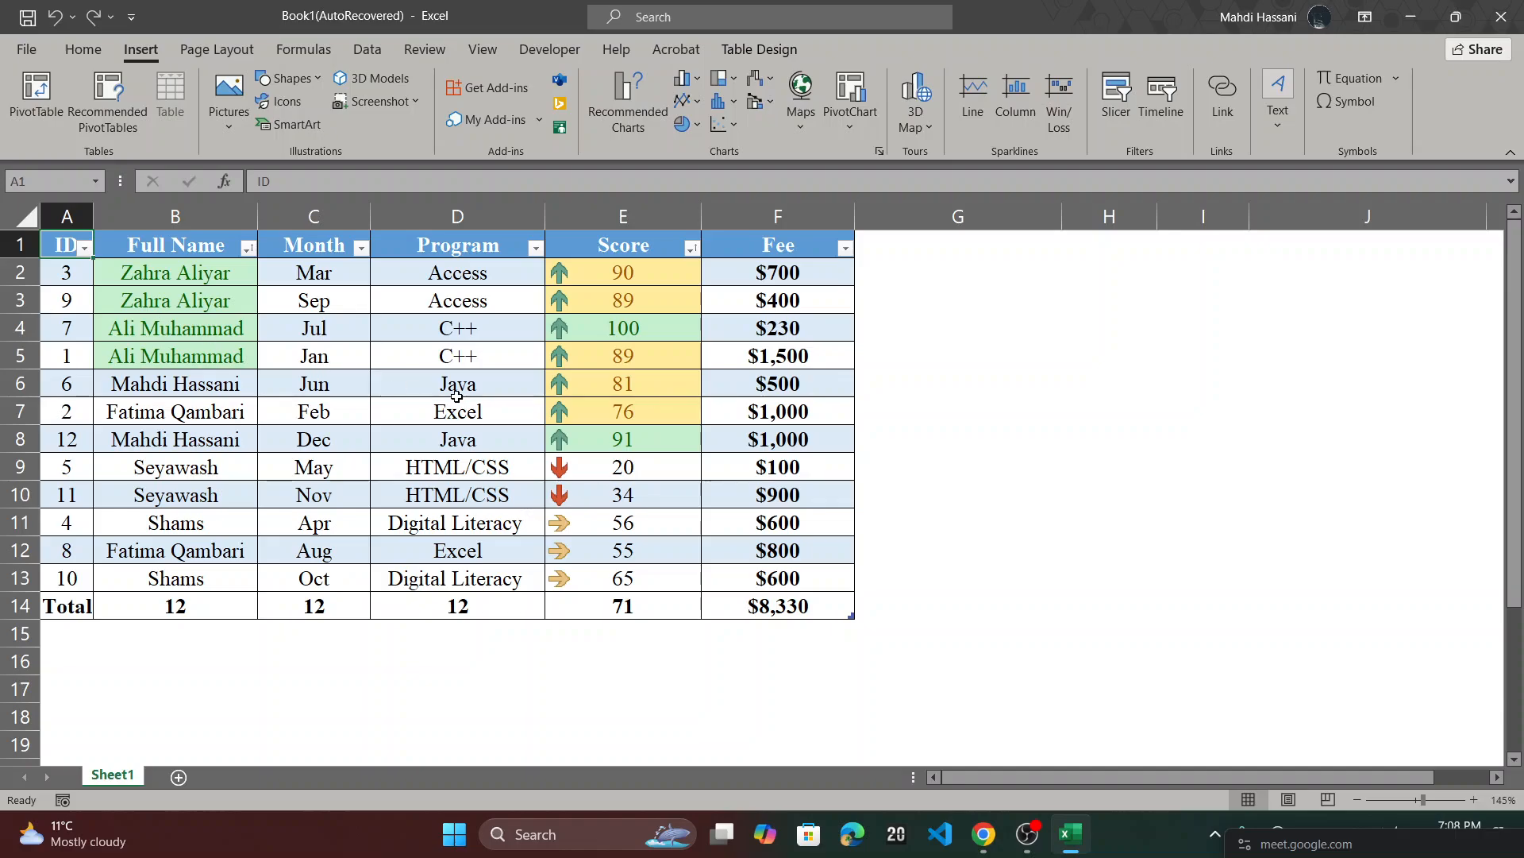
- Clear the contents of all table cells in B2:F14, leaving out the header row and the ID column
drag(143, 267, 767, 605)
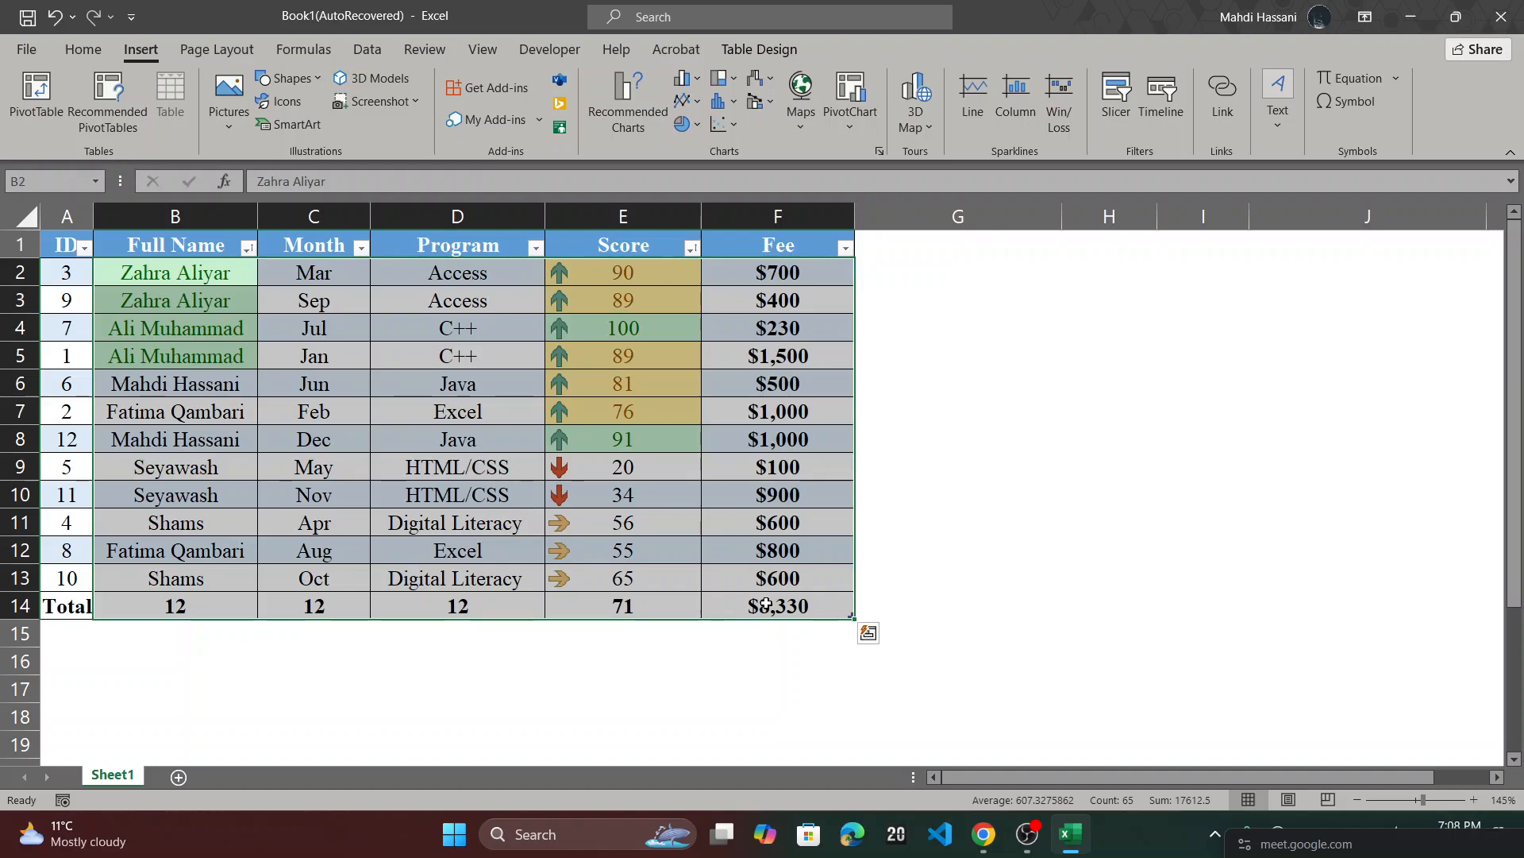
key(Delete)
click(463, 432)
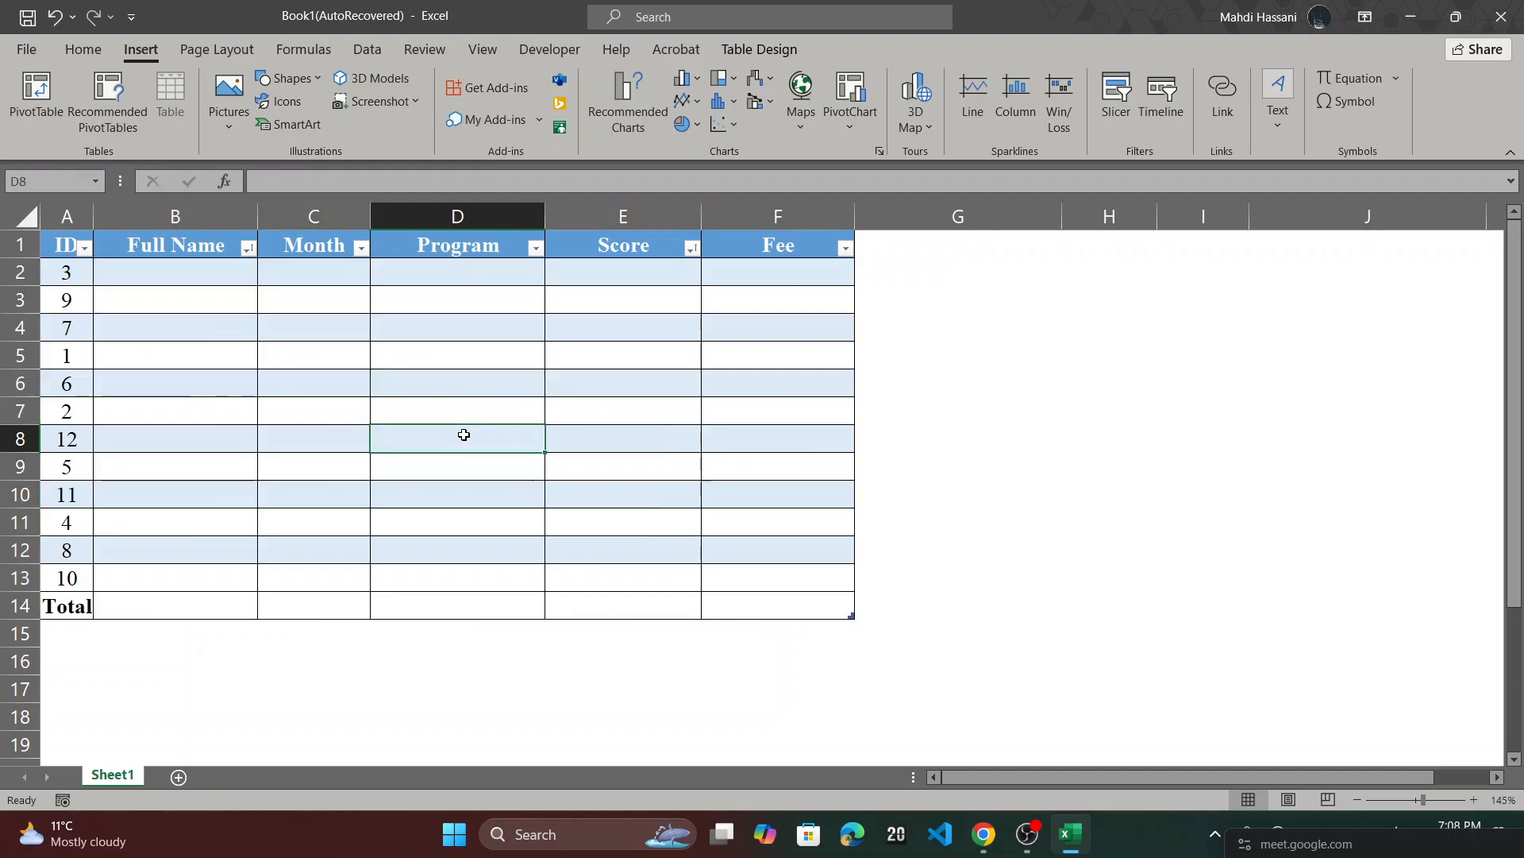
- Replace the first two IDs, in cells A2 and A3, with ١ and ٢
click(207, 277)
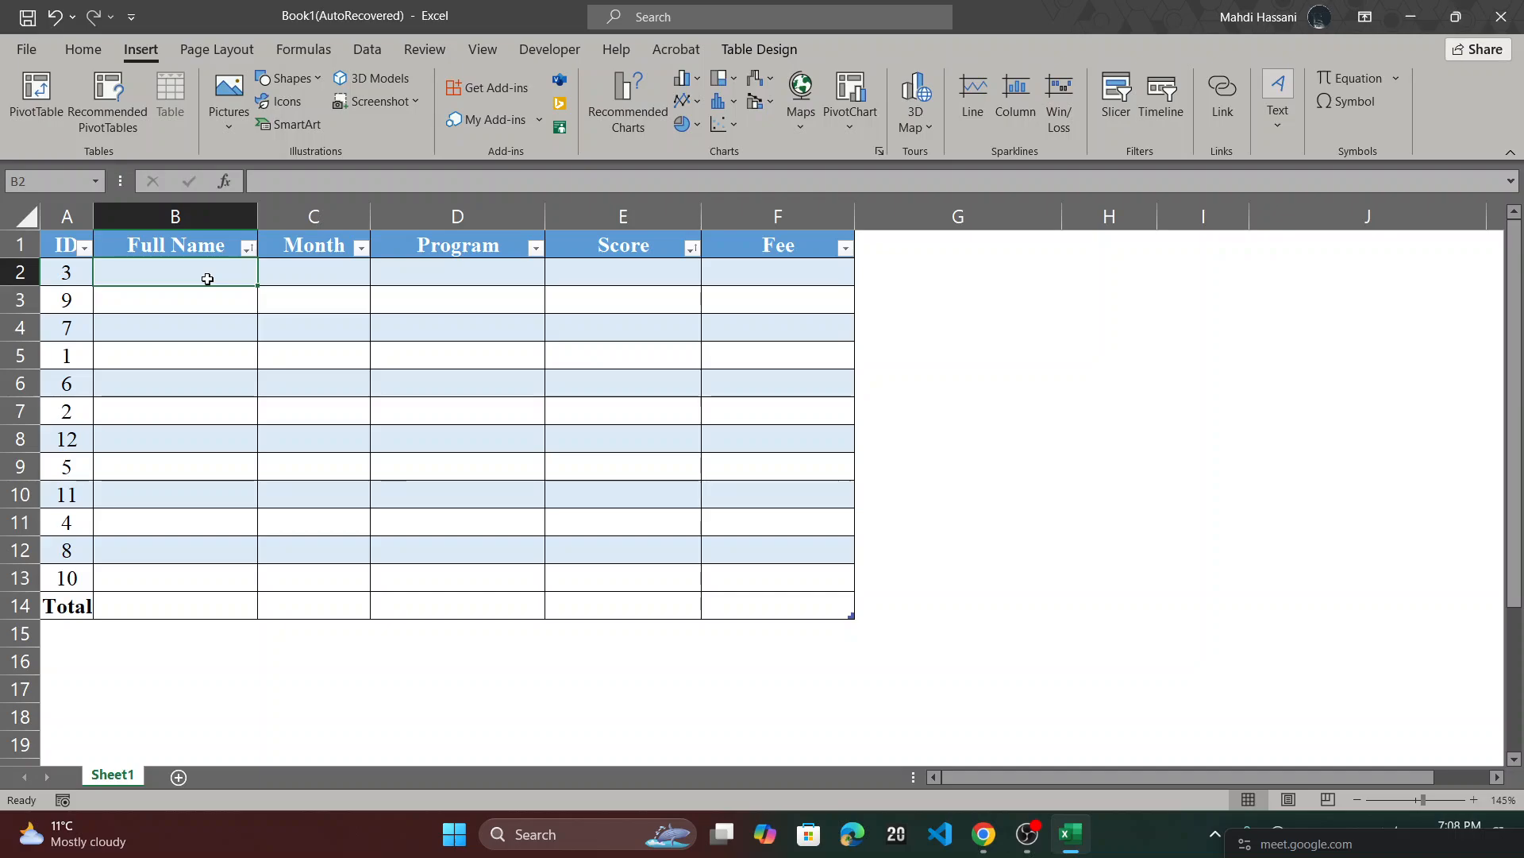
key(Up)
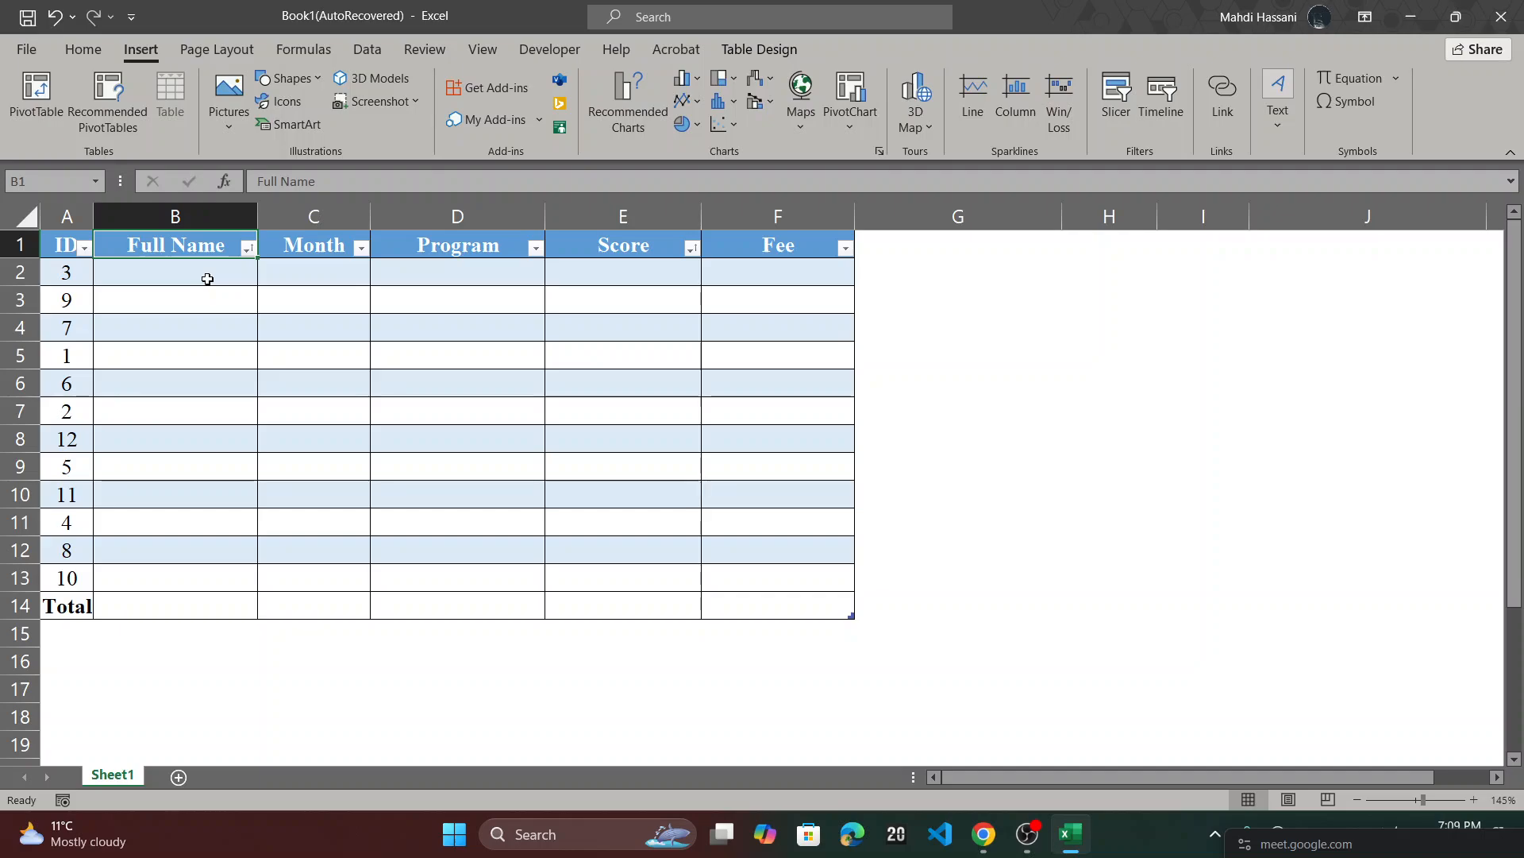
key(Down)
key(Left)
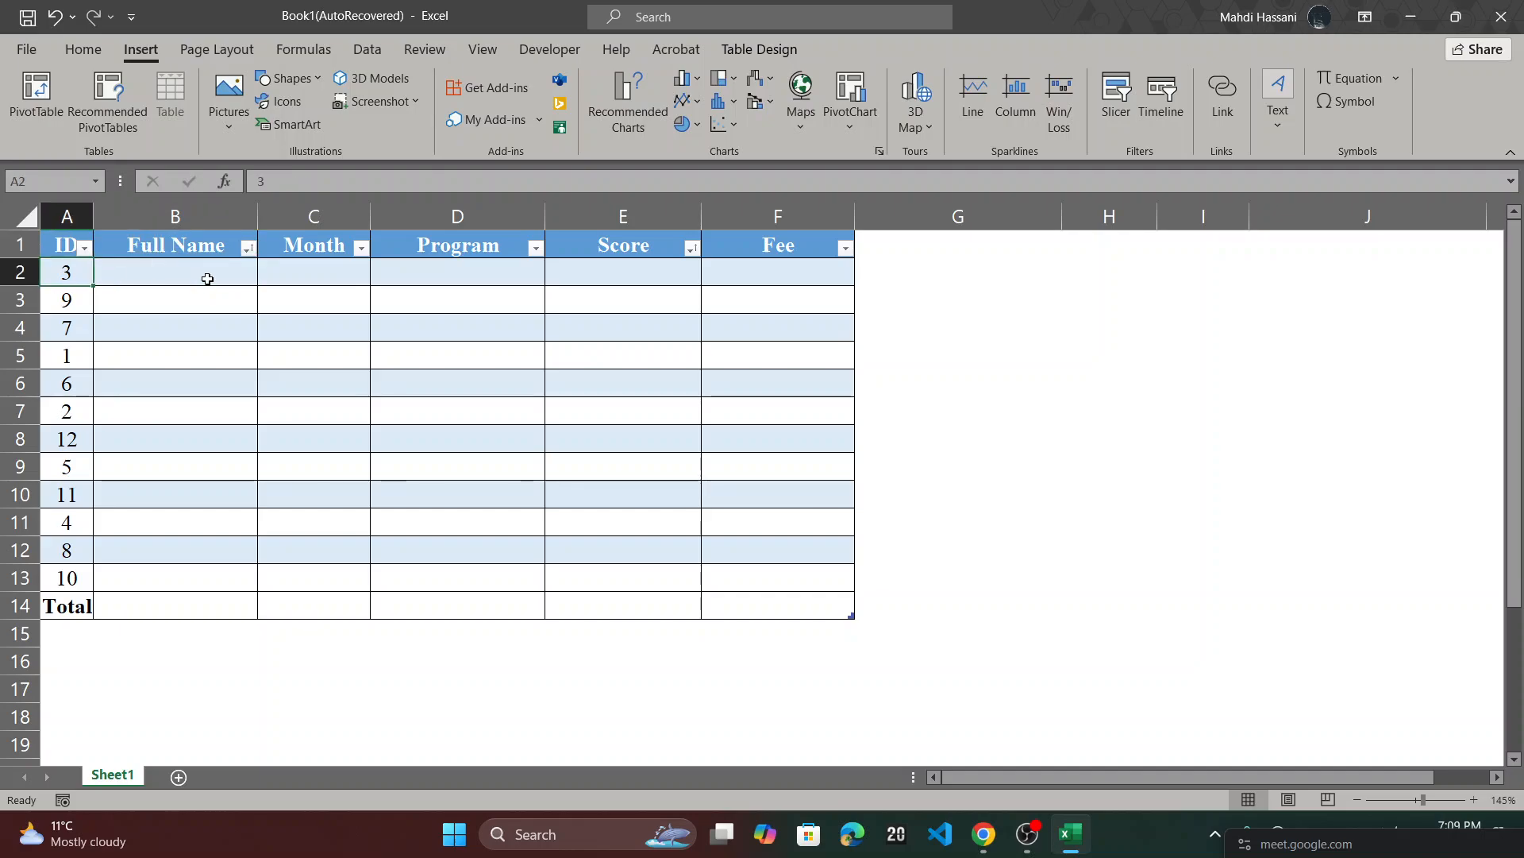
double_click(69, 272)
key(BackSpace)
text(١)
key(Return)
text(٢)
key(Return)
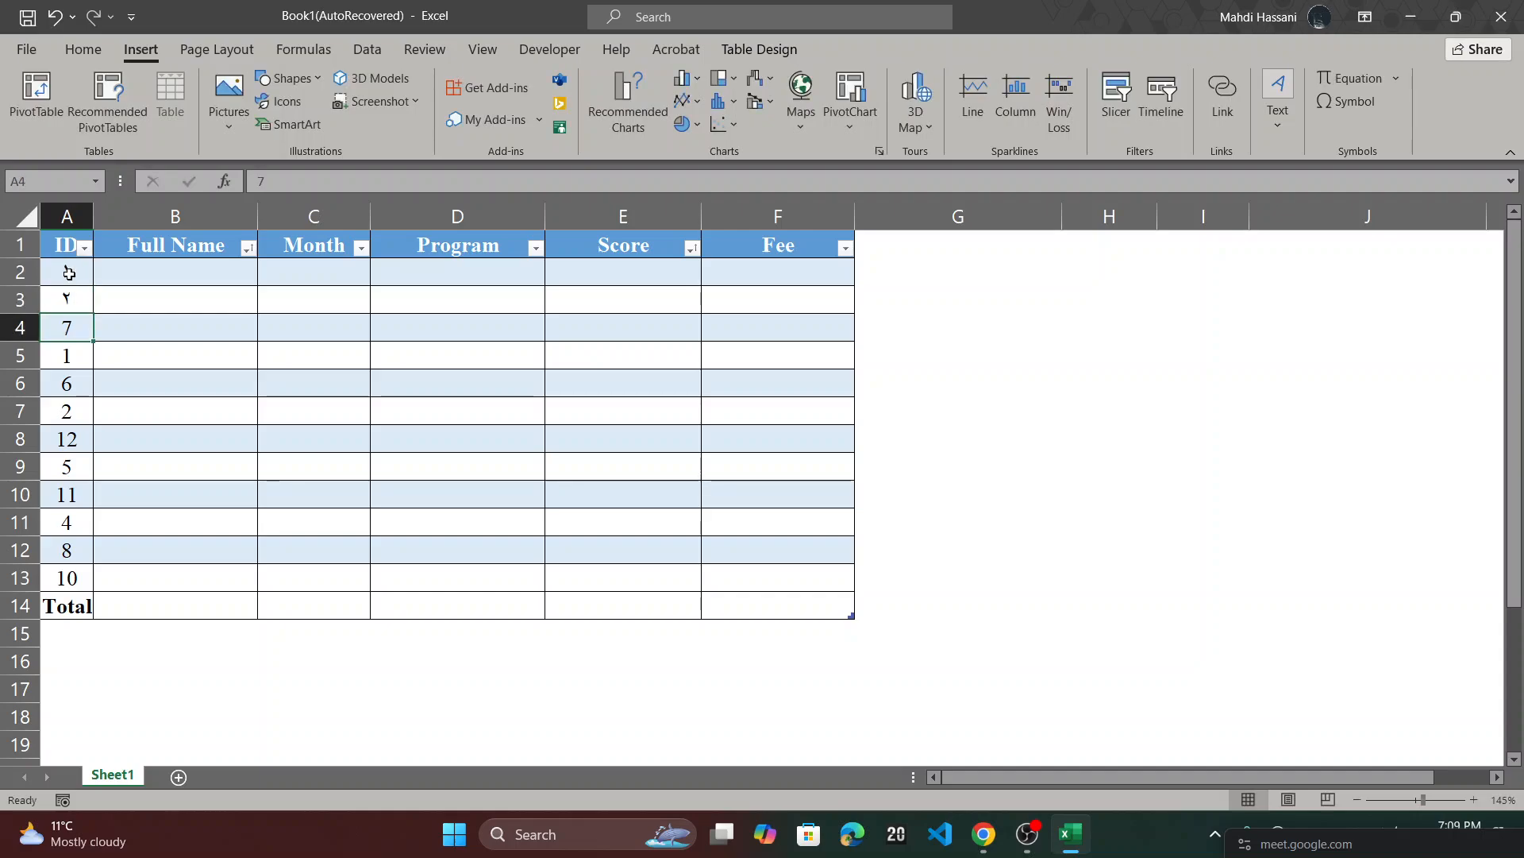
click(61, 250)
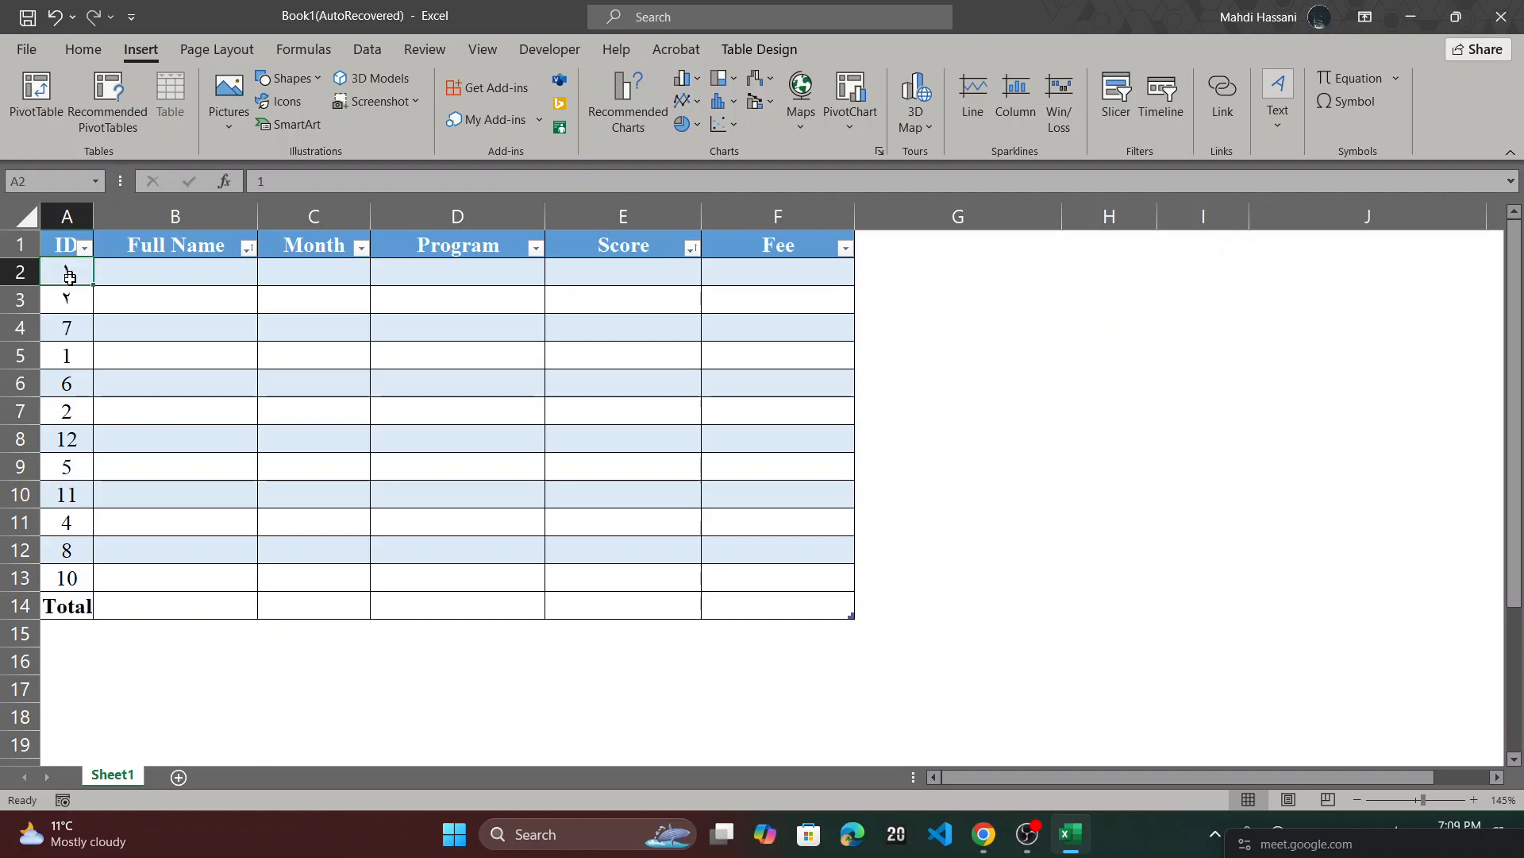
drag(61, 272, 90, 588)
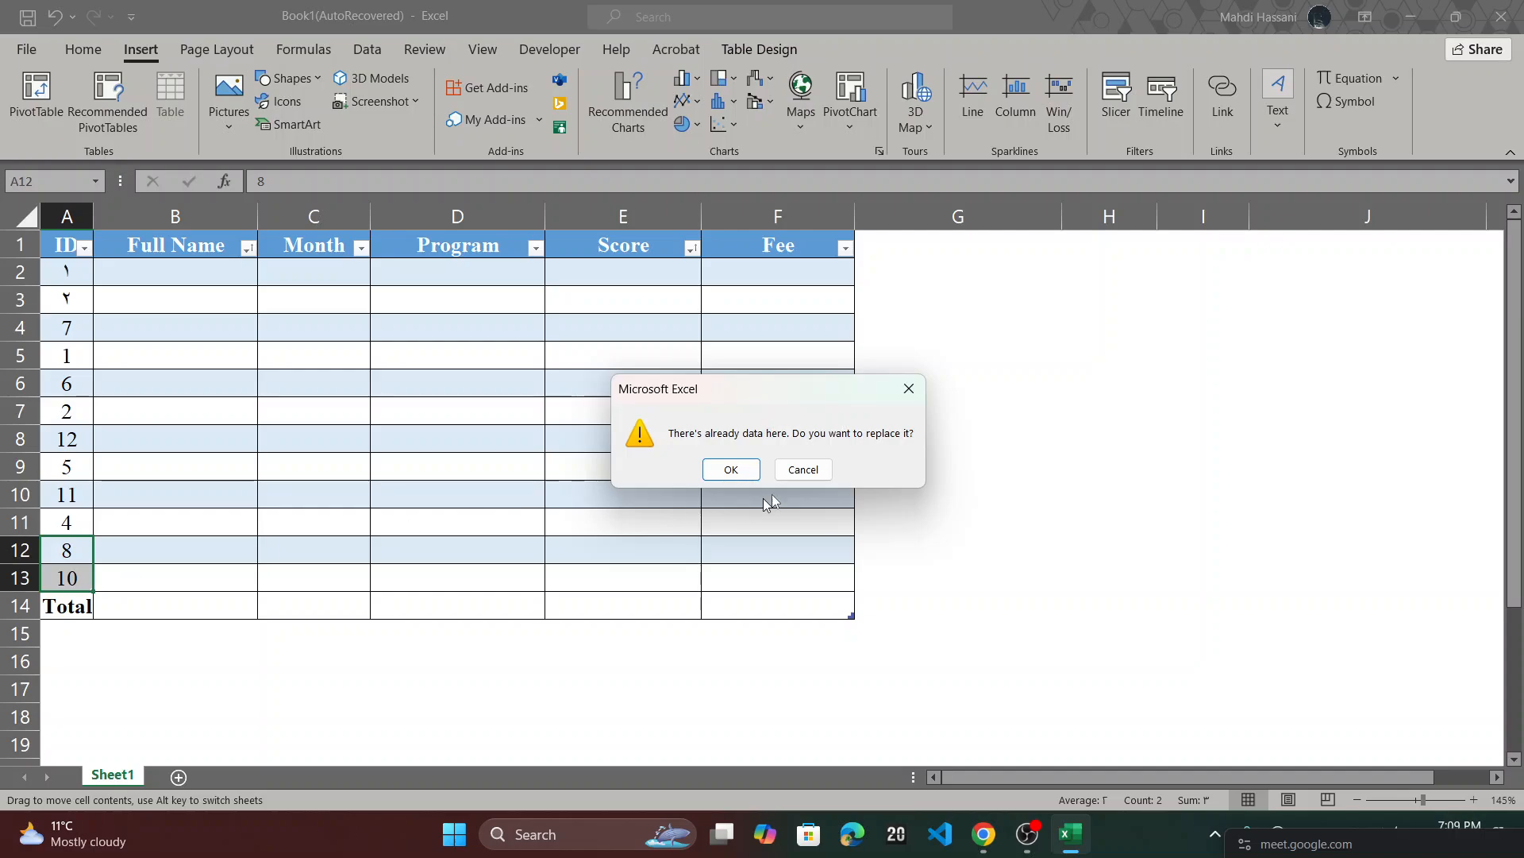
click(797, 466)
- Rename the table headers in B1 and C1 as Books and Pen
click(230, 285)
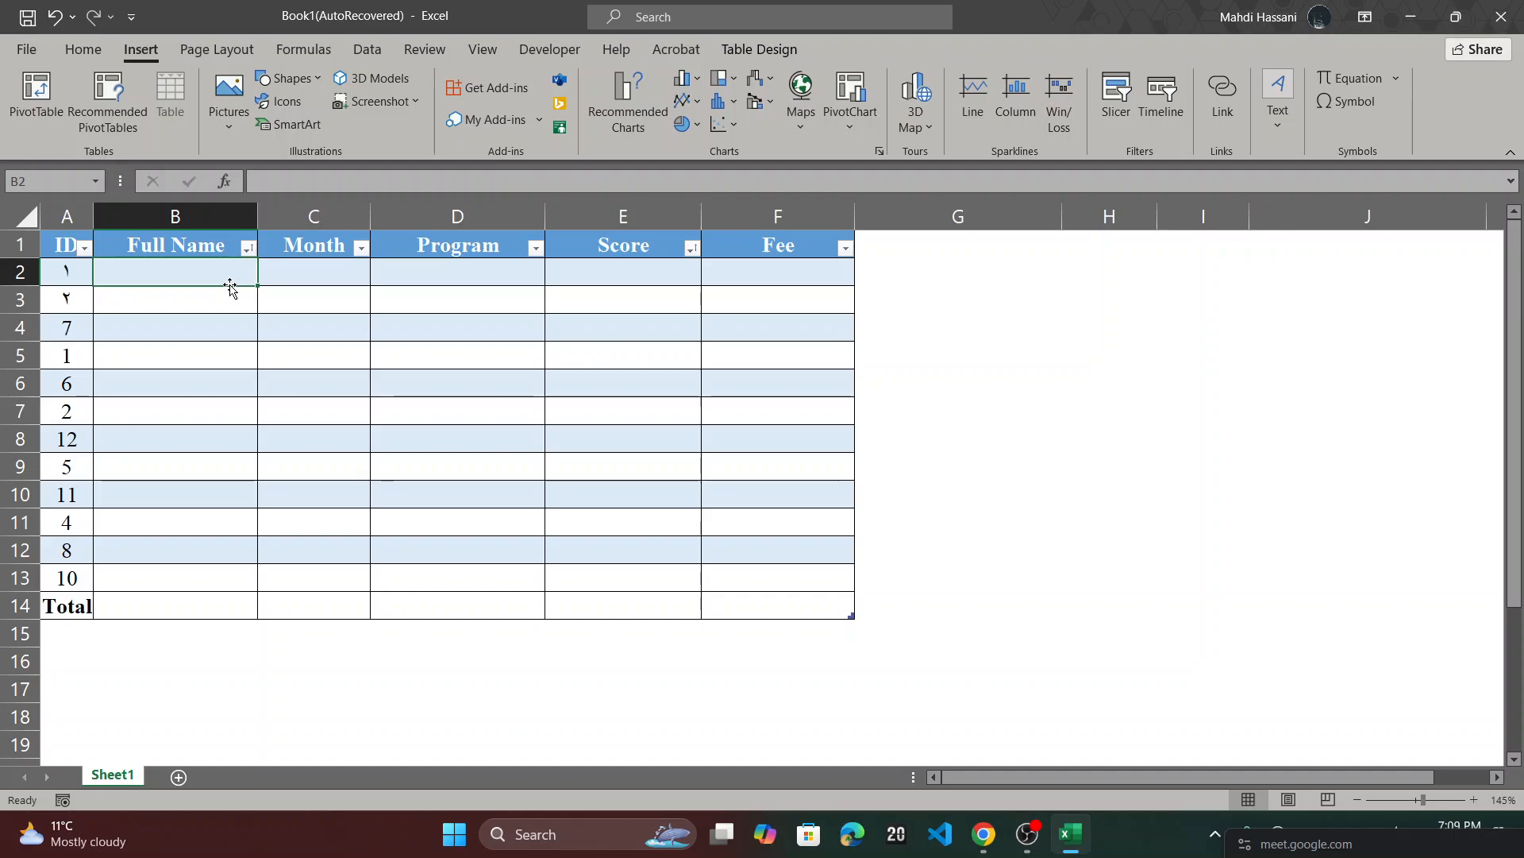
key(Up)
text(ذخ)
key(BackSpace)
key(BackSpace)
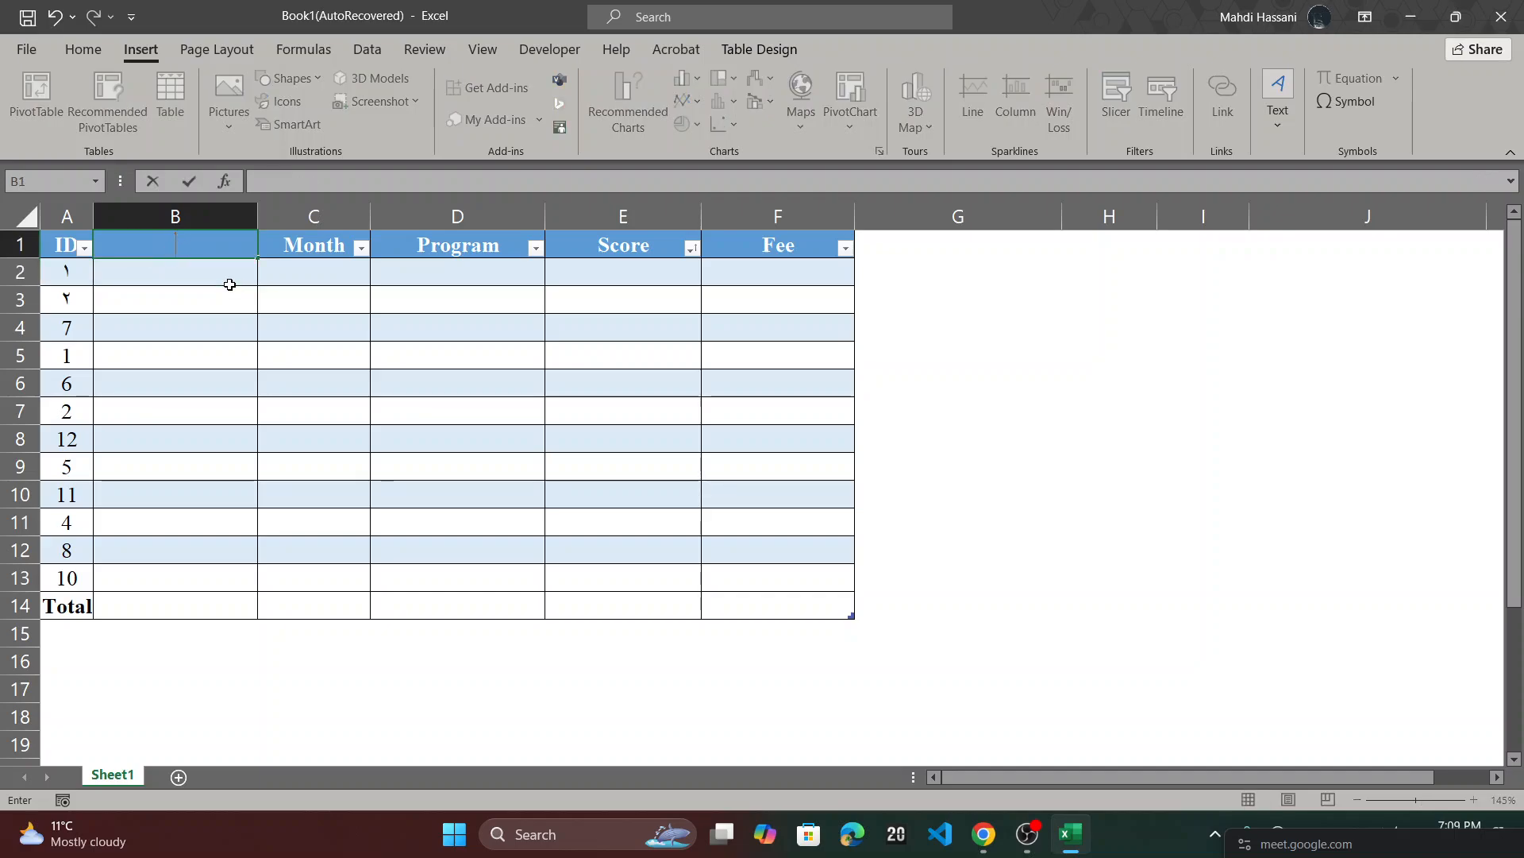
text(Books)
key(Tab)
text(Pen)
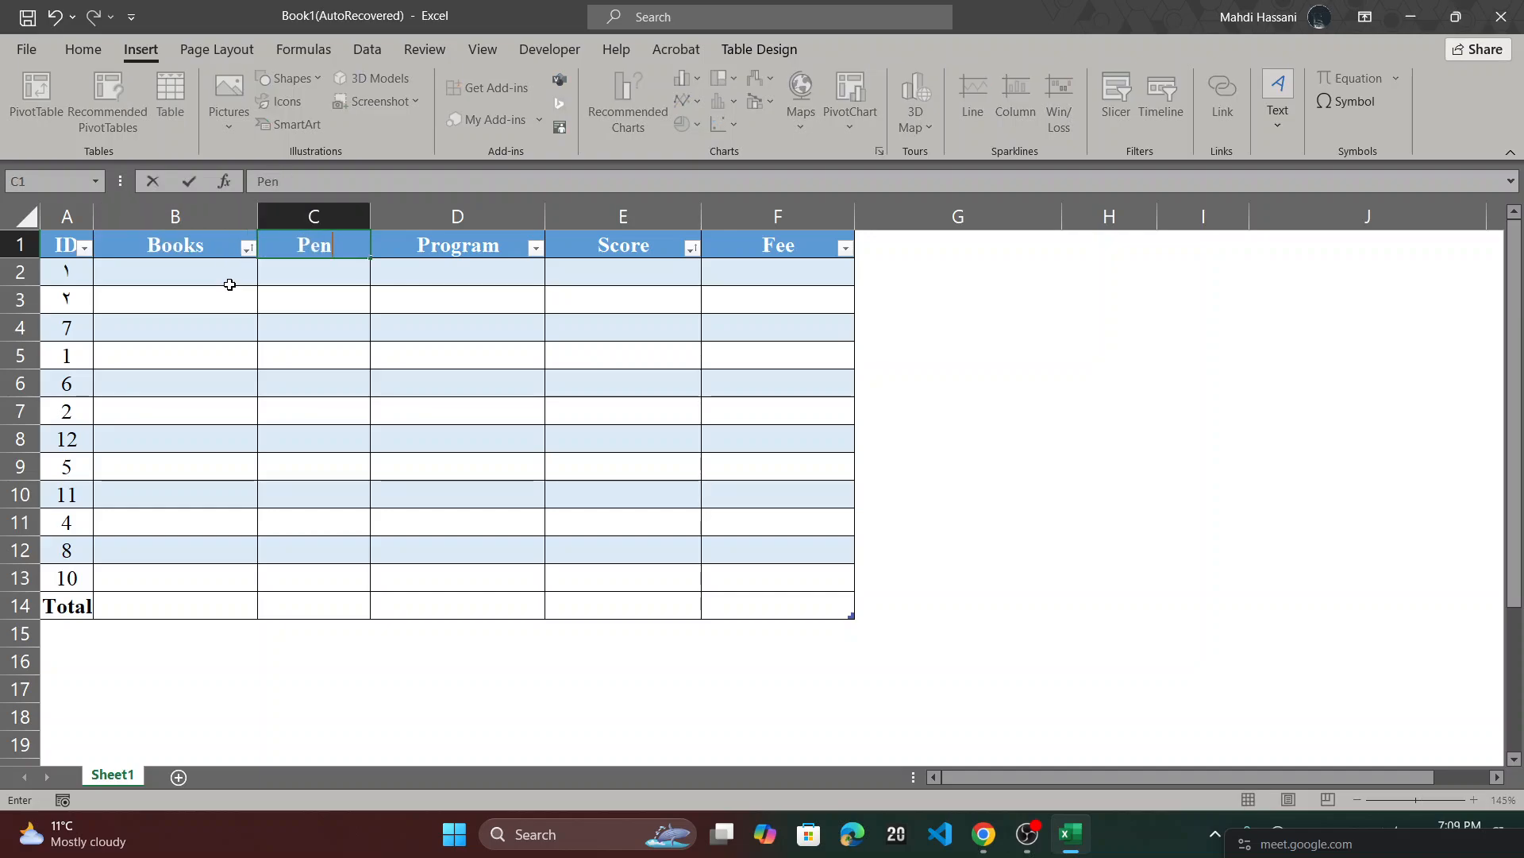
key(Tab)
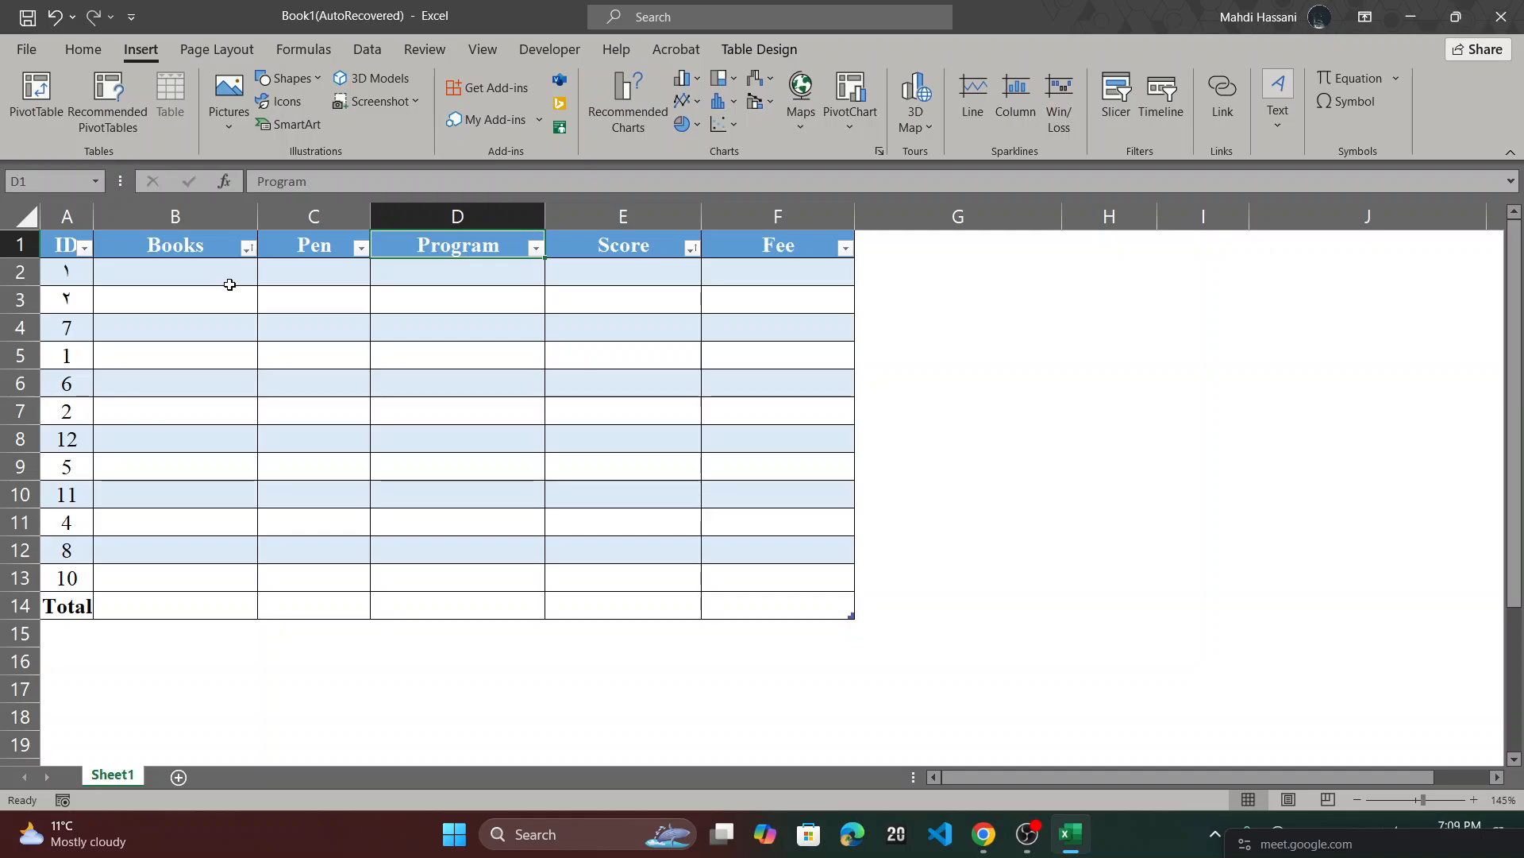
- Rename the table headers in D1, E1 and F1 as Computer, Phones and Laptop
text(Computer)
key(Tab)
text(P)
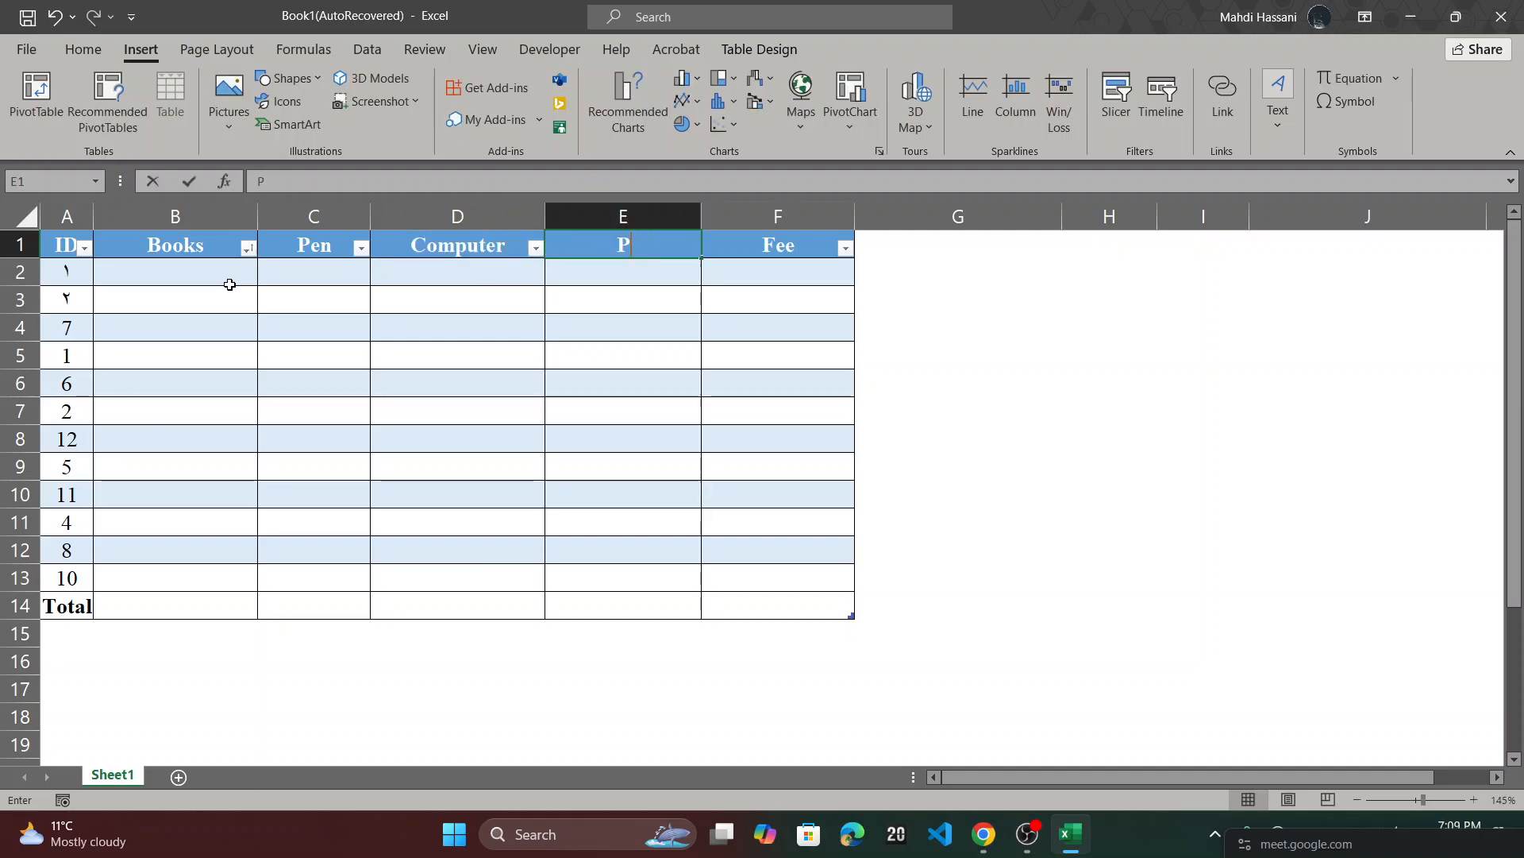
text(hones)
key(Tab)
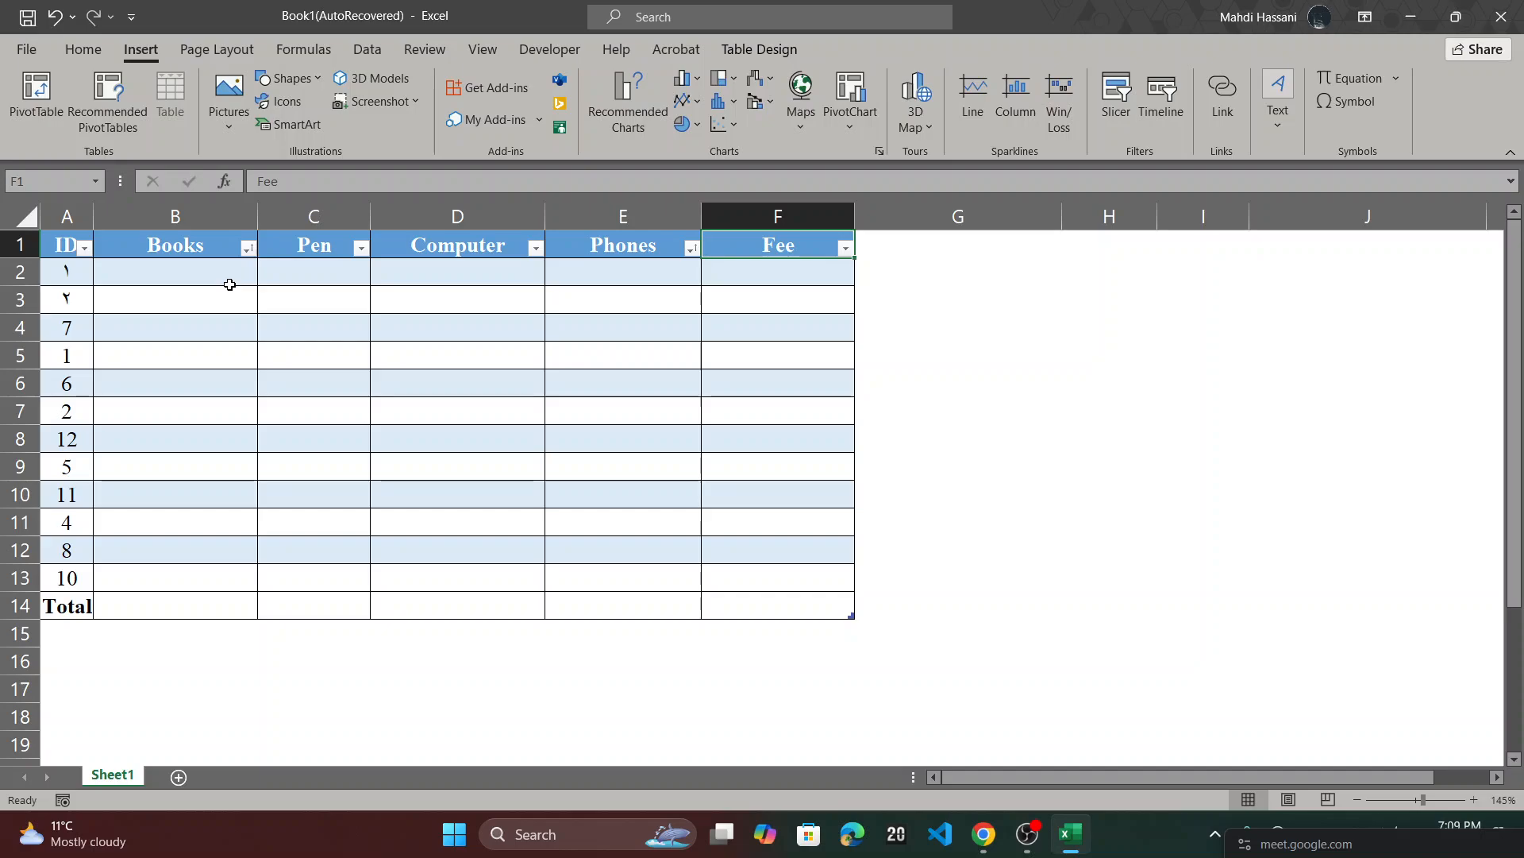
text(Laptop)
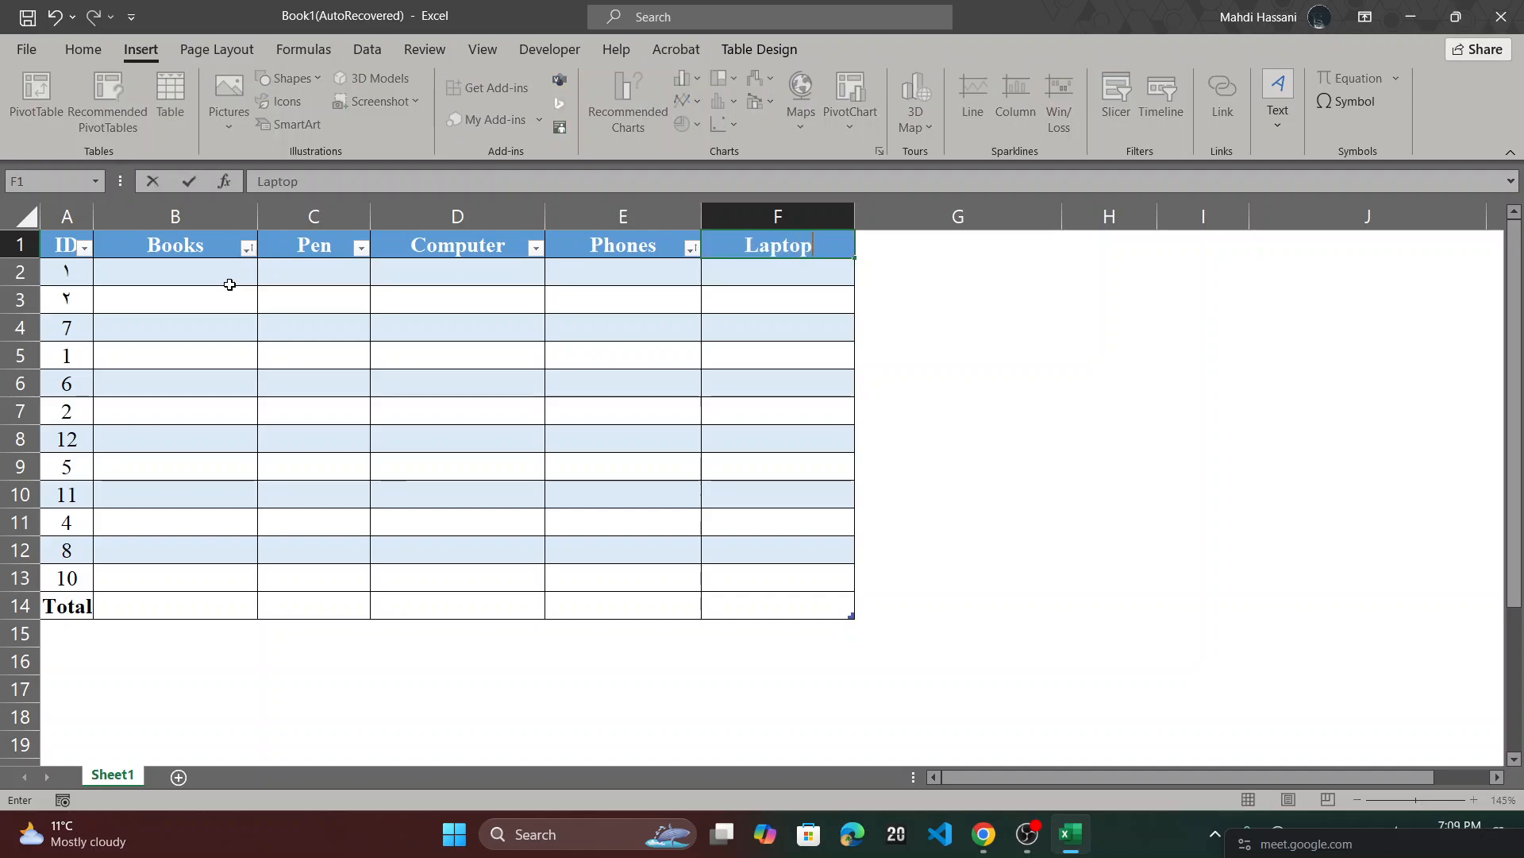
key(Return)
- Enter 70 in cell B2 as the first value of the Books column
click(230, 285)
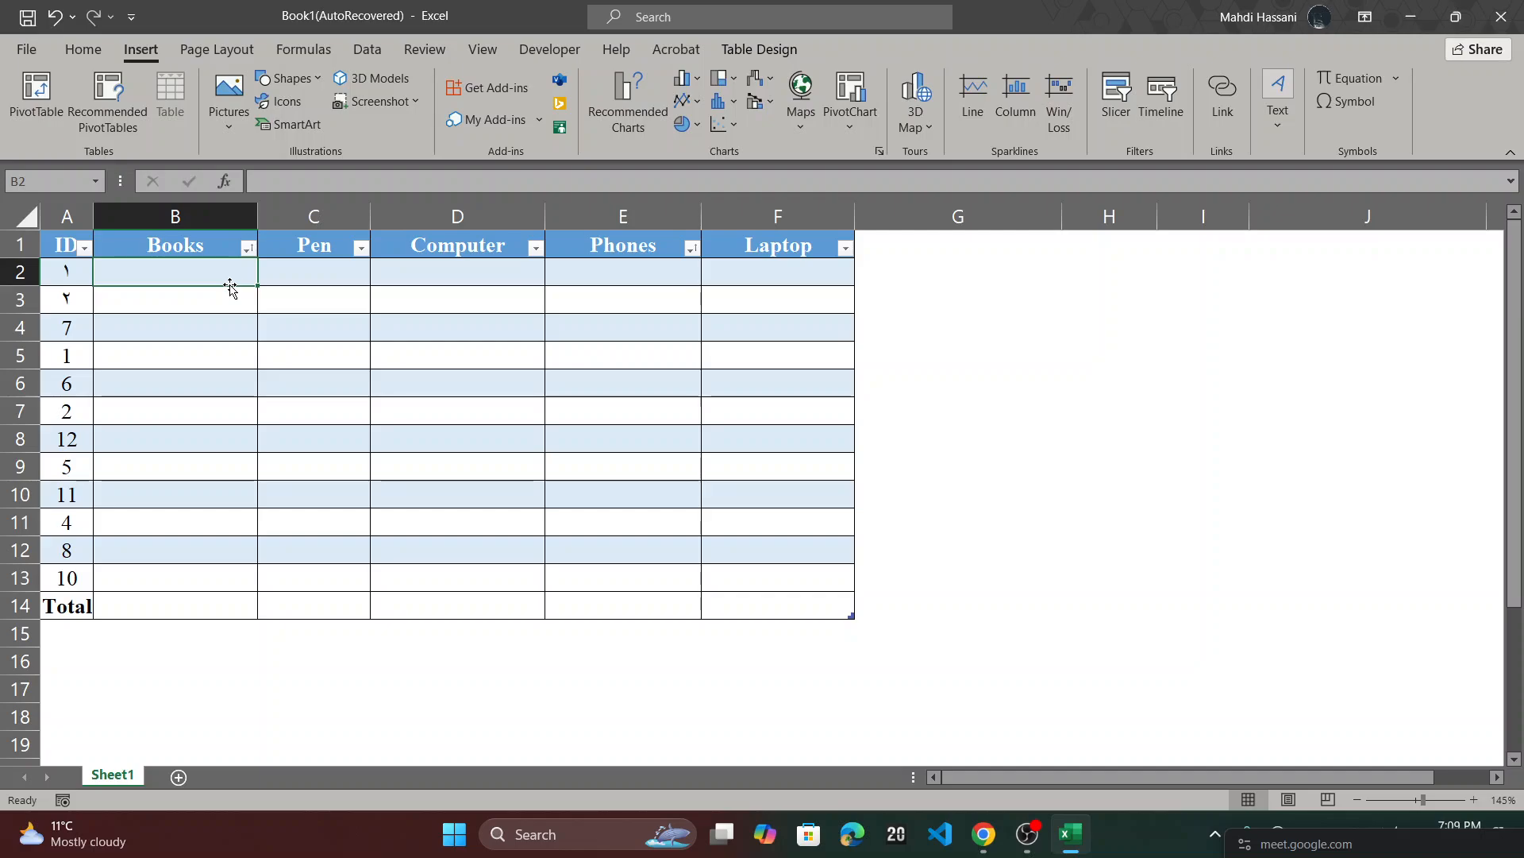
key(F2)
text(70)
key(Return)
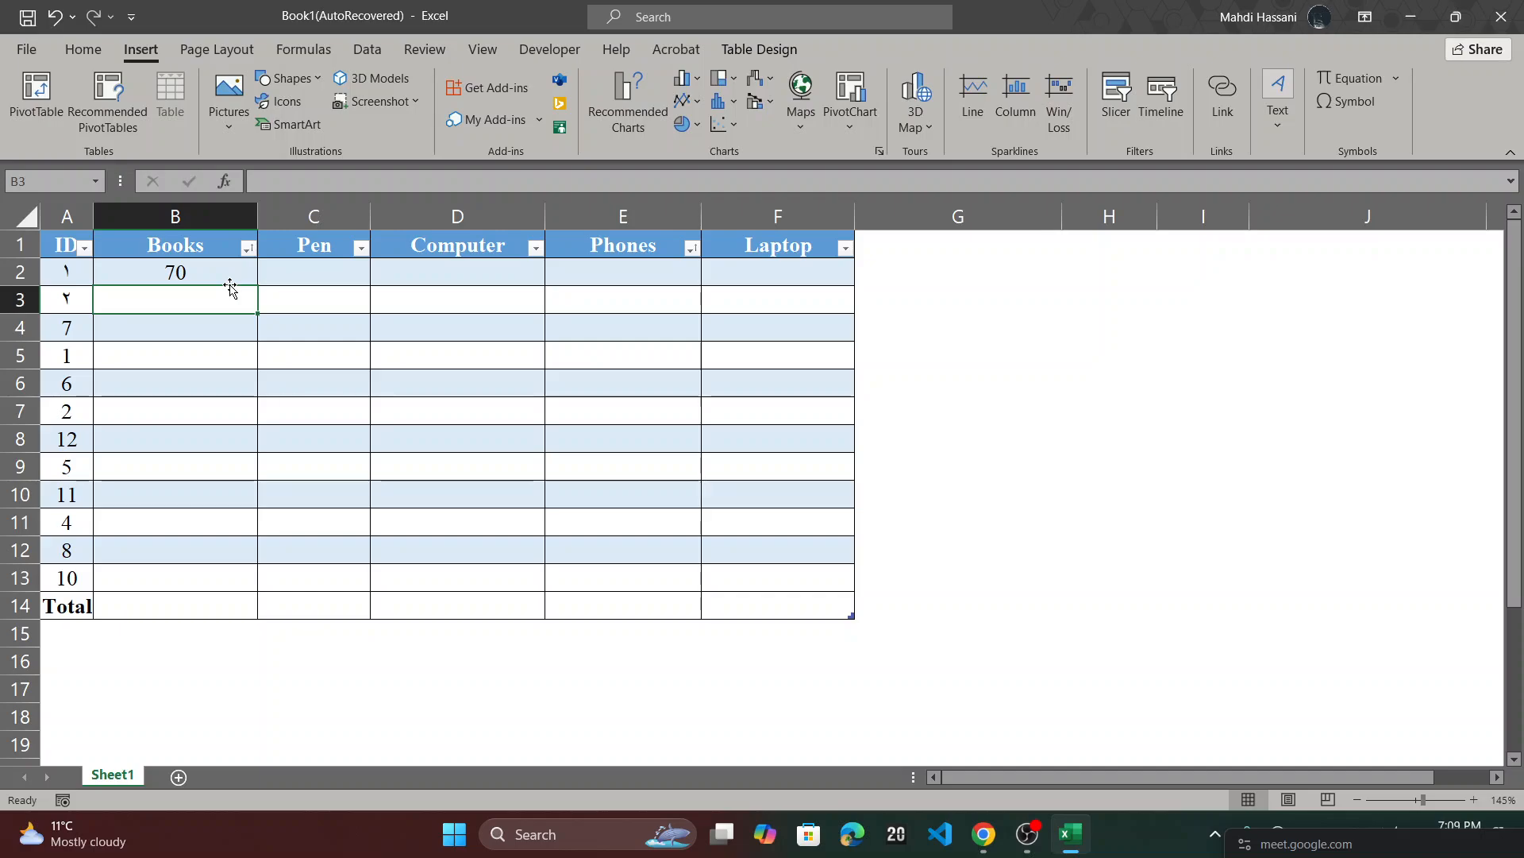
- Extend the column header in B1 to read Books quantity
double_click(206, 244)
text(qualn)
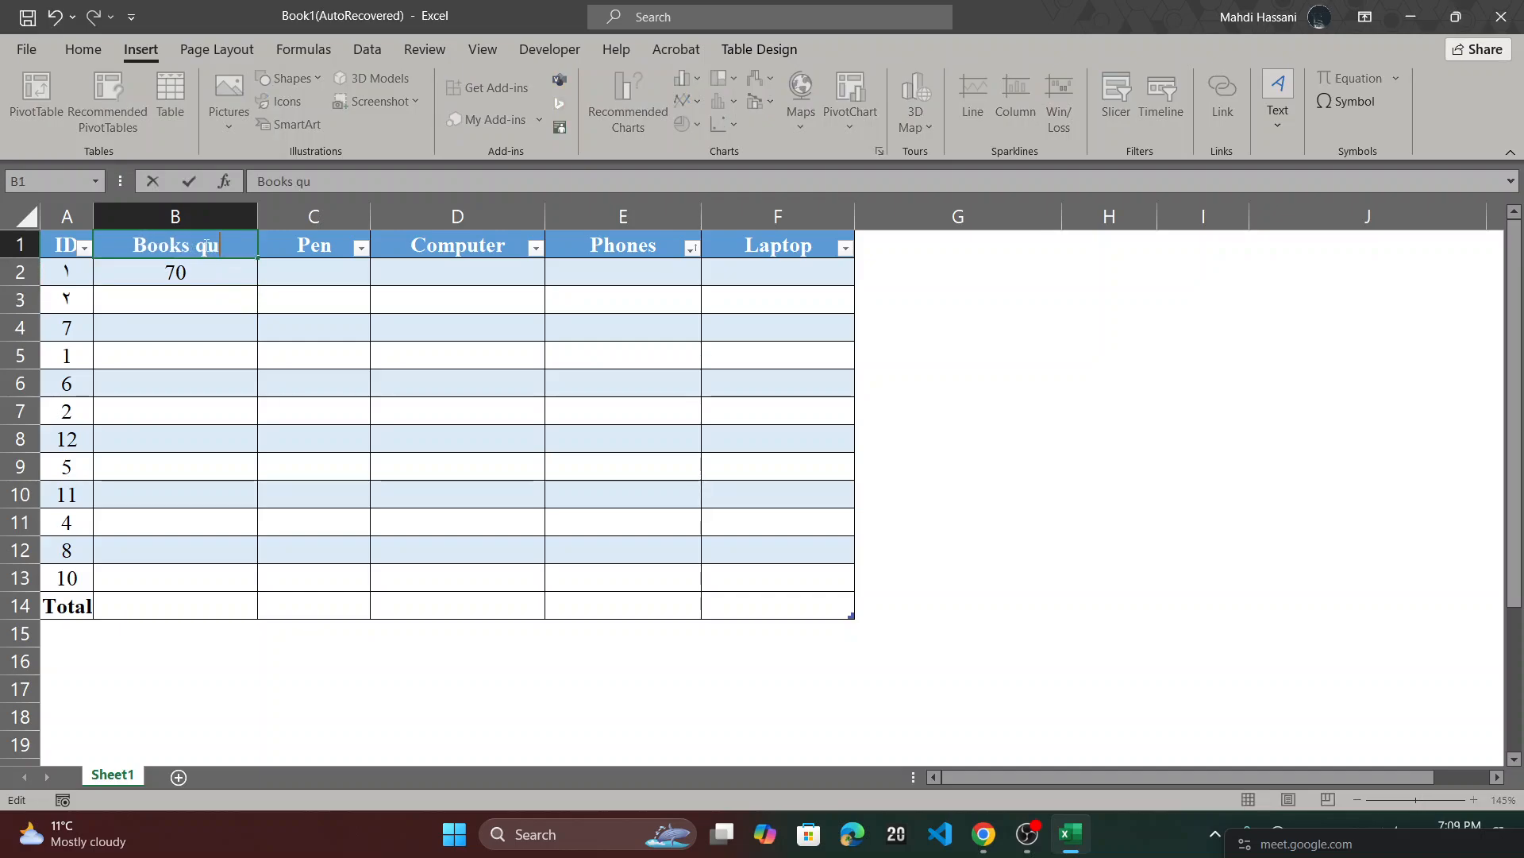
key(BackSpace)
key(BackSpace)
text(ntity)
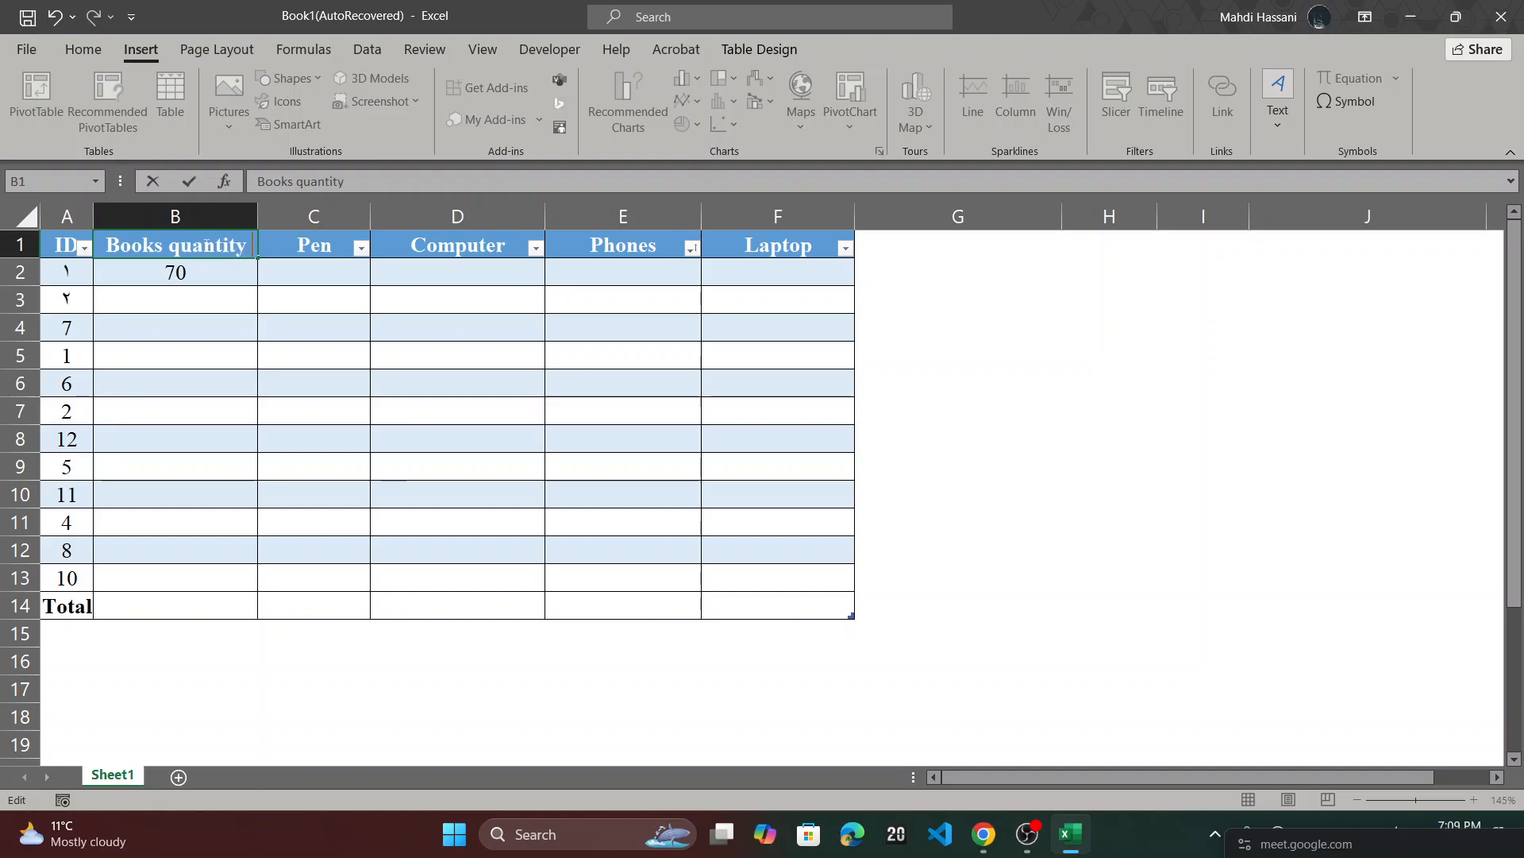
key(Return)
- Enter the book quantities 50, 90 and 78 in cells B3 to B5
key(Return)
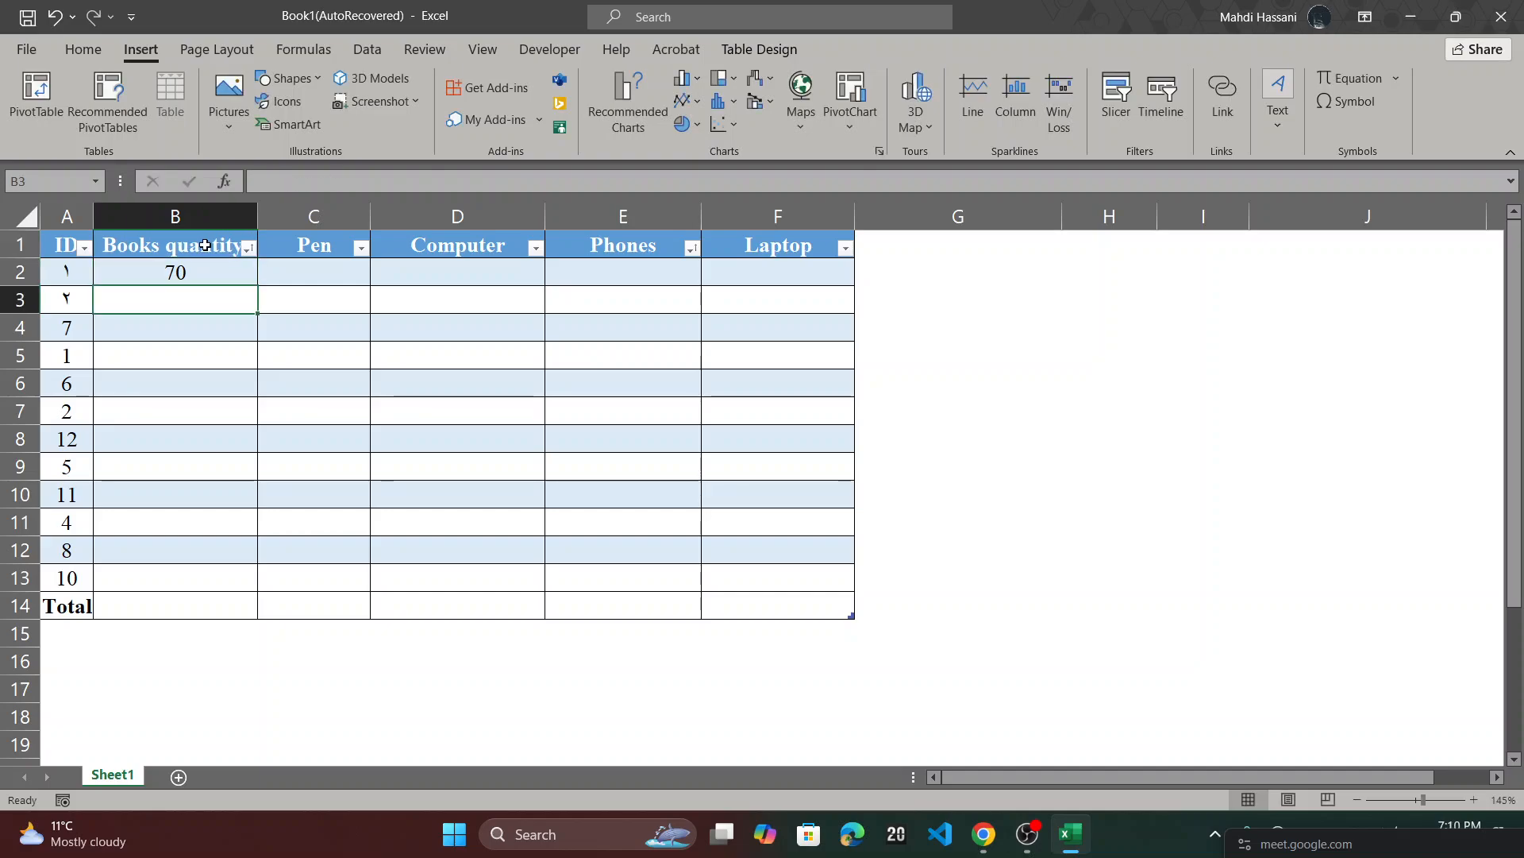
text(50)
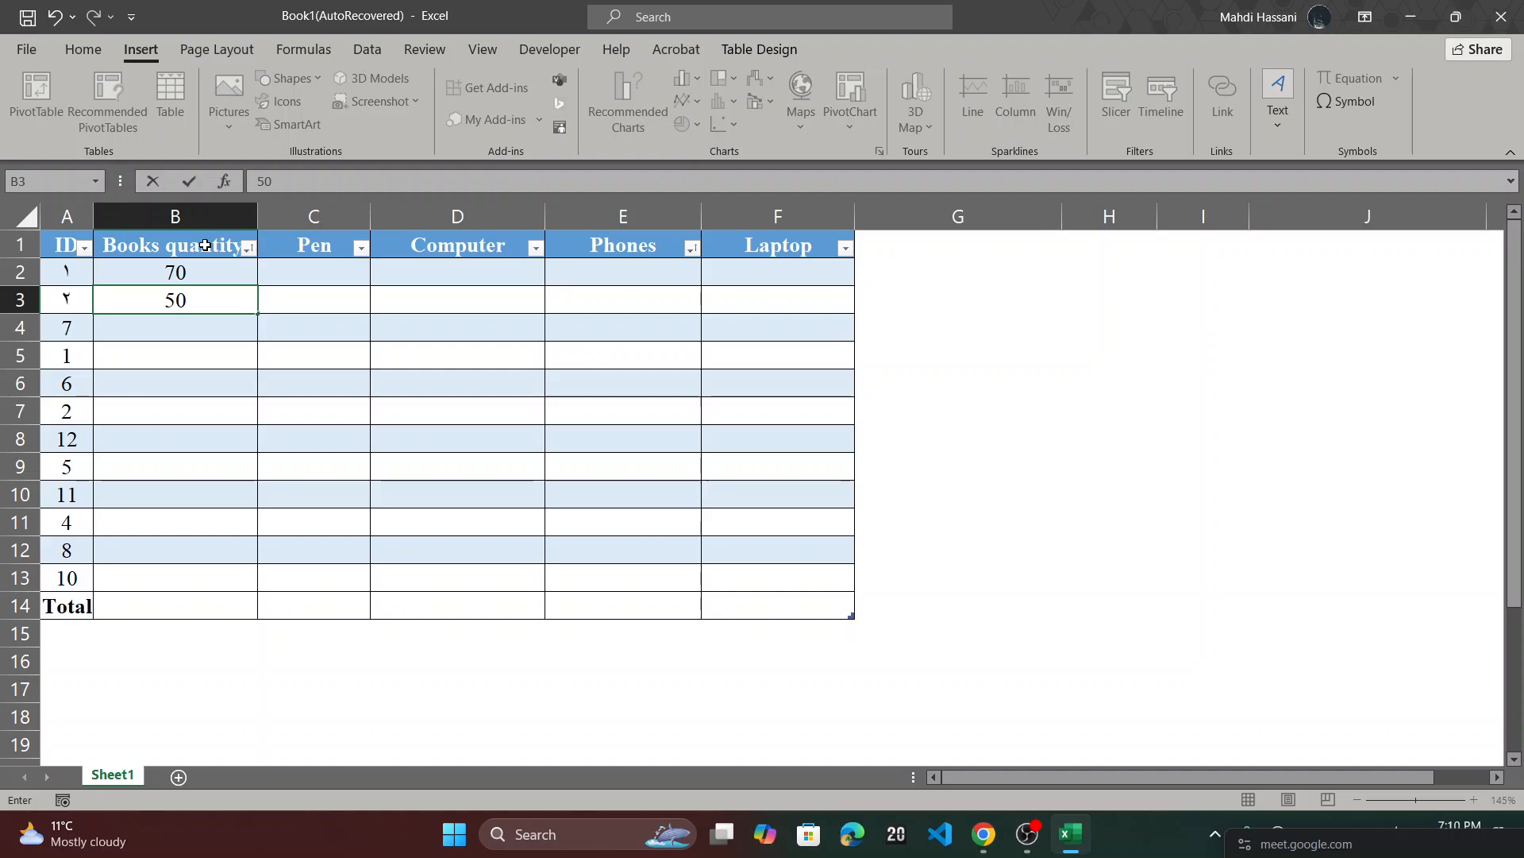
key(Return)
text(90)
key(Return)
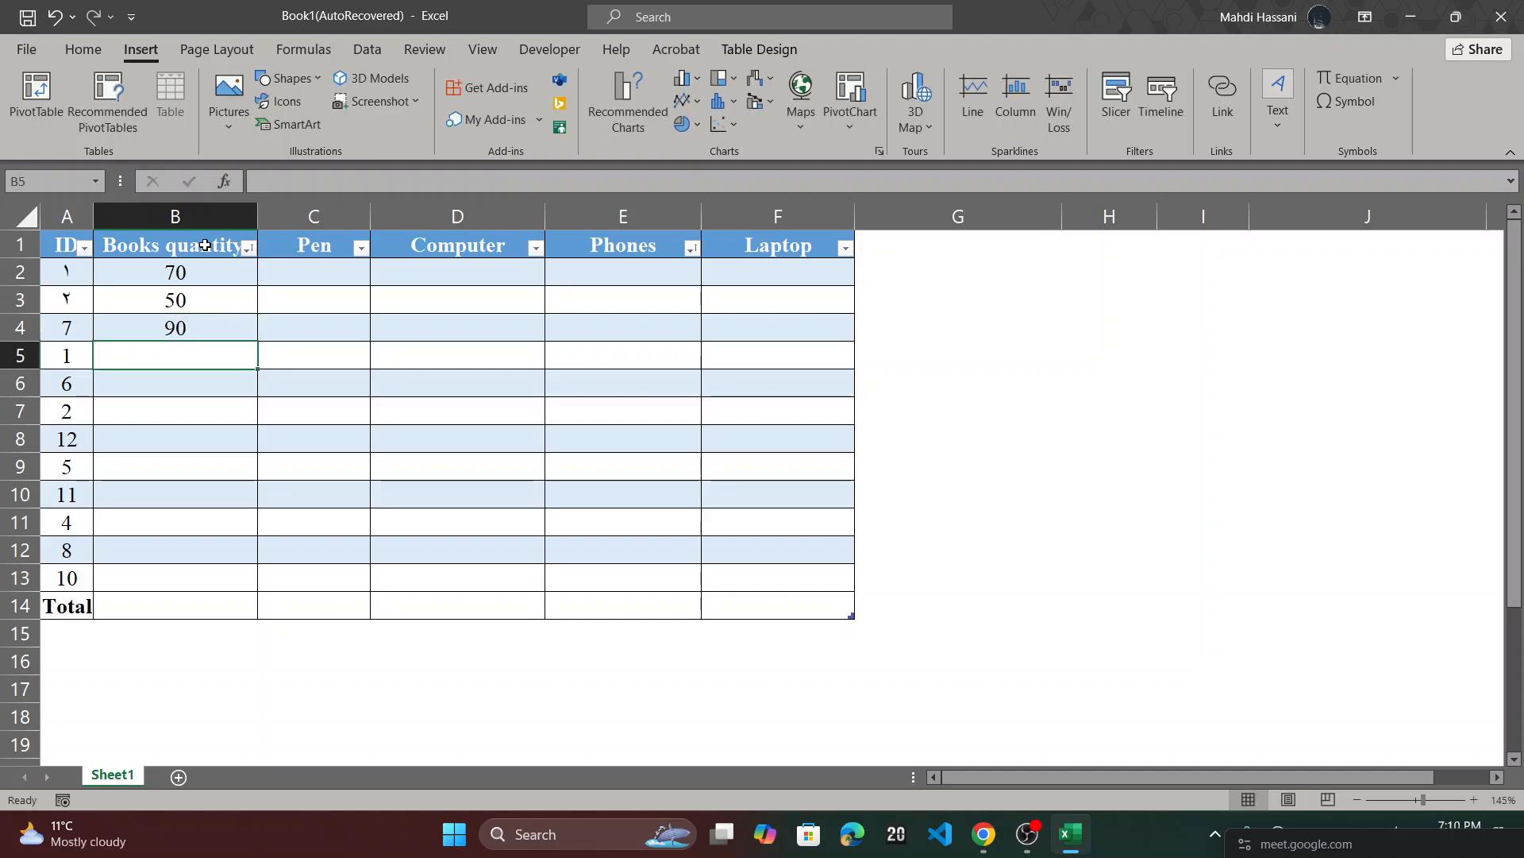
text(78)
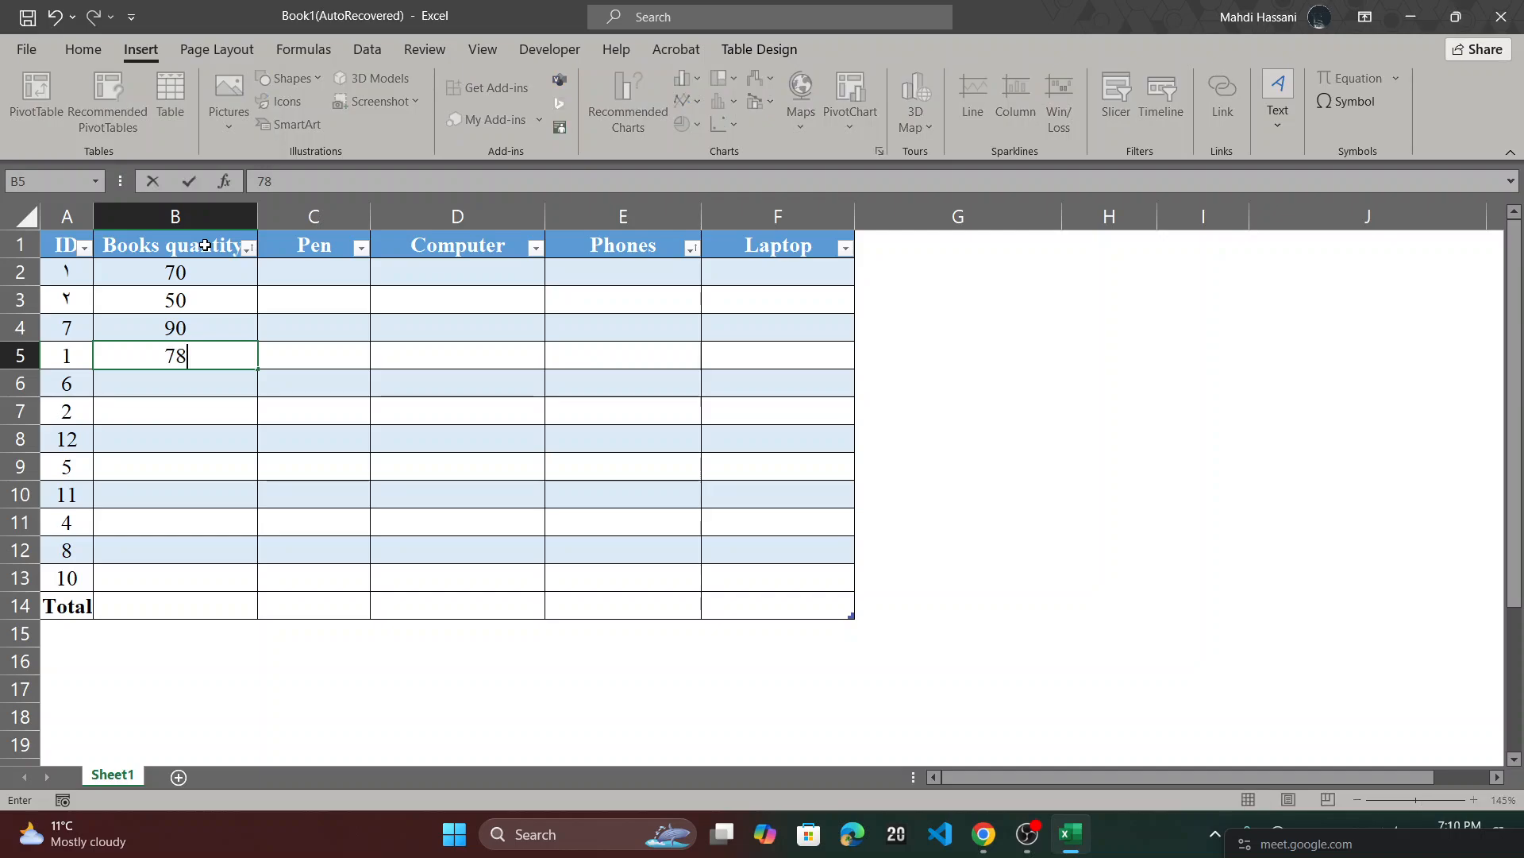
key(Return)
- Enter the book quantities 45, 87, 98 and 56 in cells B6 to B9
text(45)
key(Return)
text(87)
key(Return)
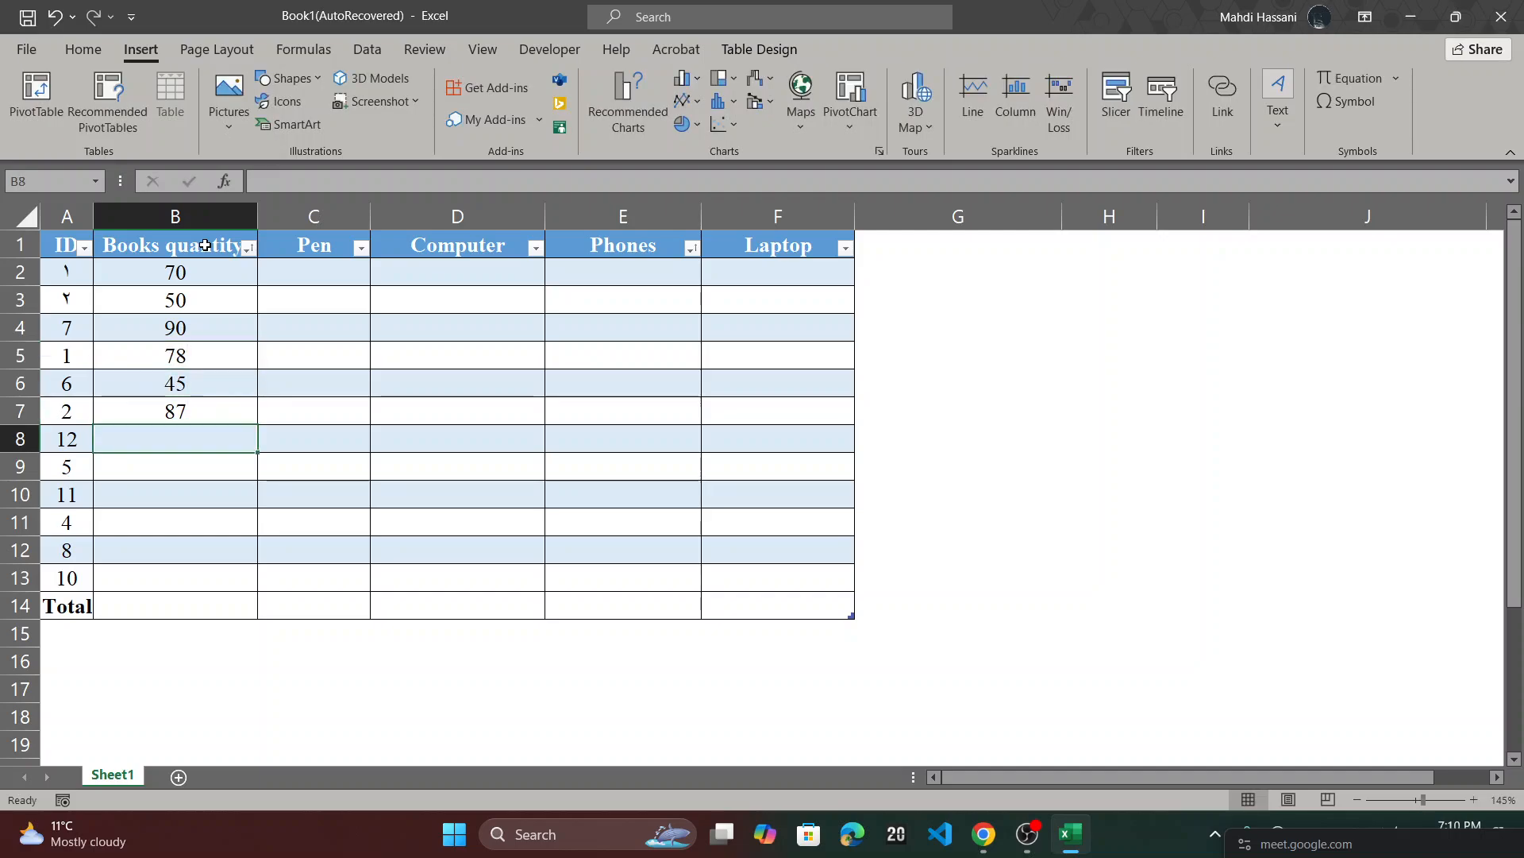
text(98)
key(Return)
text(56)
key(Return)
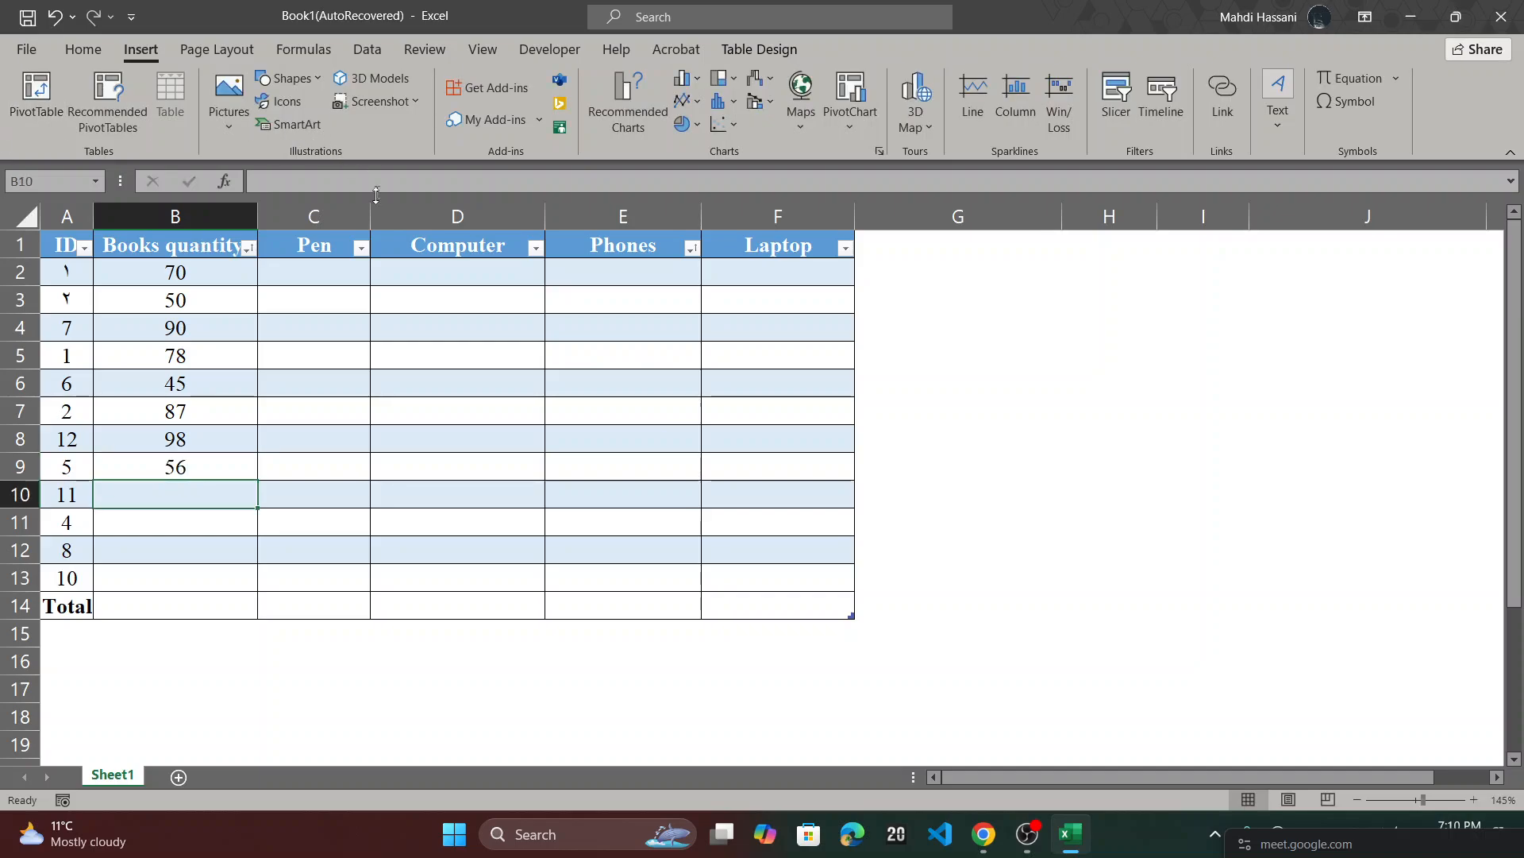
- Enter 100 as the book quantity in B10 and 98 as the Pen value in C10
click(333, 267)
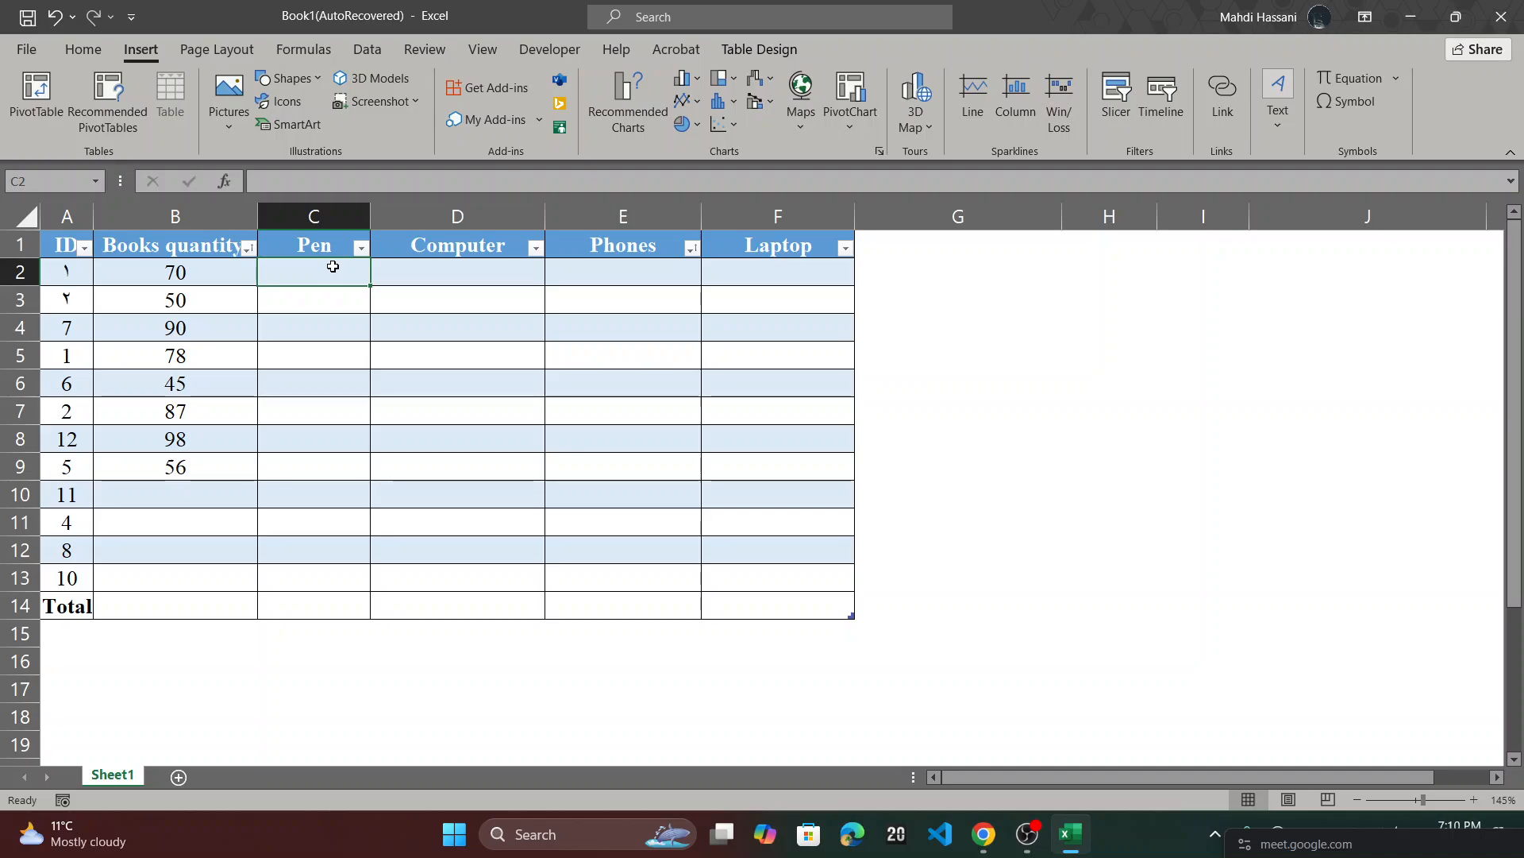
click(215, 498)
text(100)
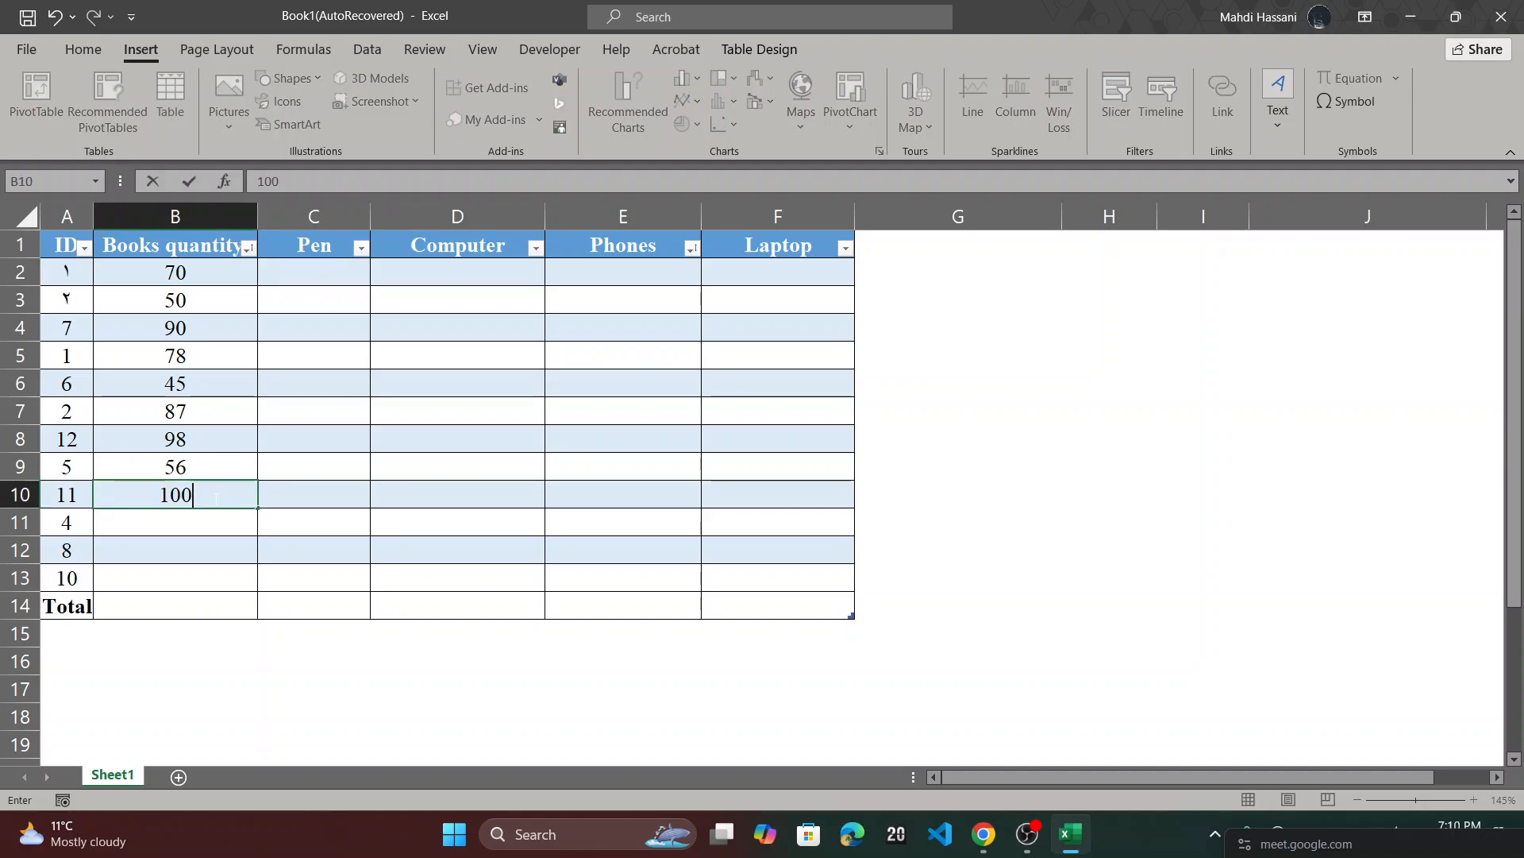
key(Tab)
text(98)
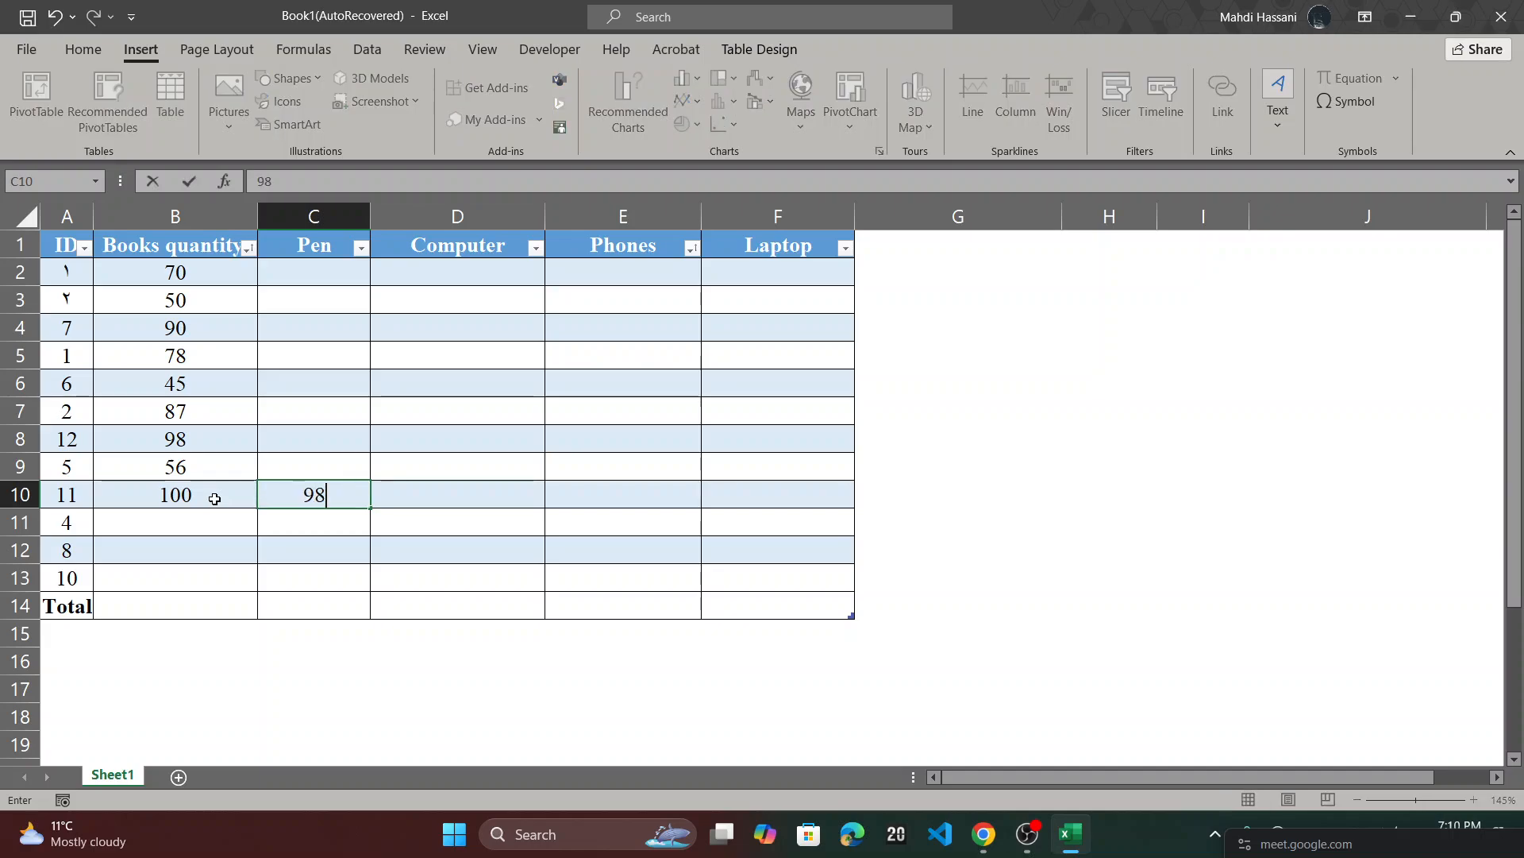
key(Up)
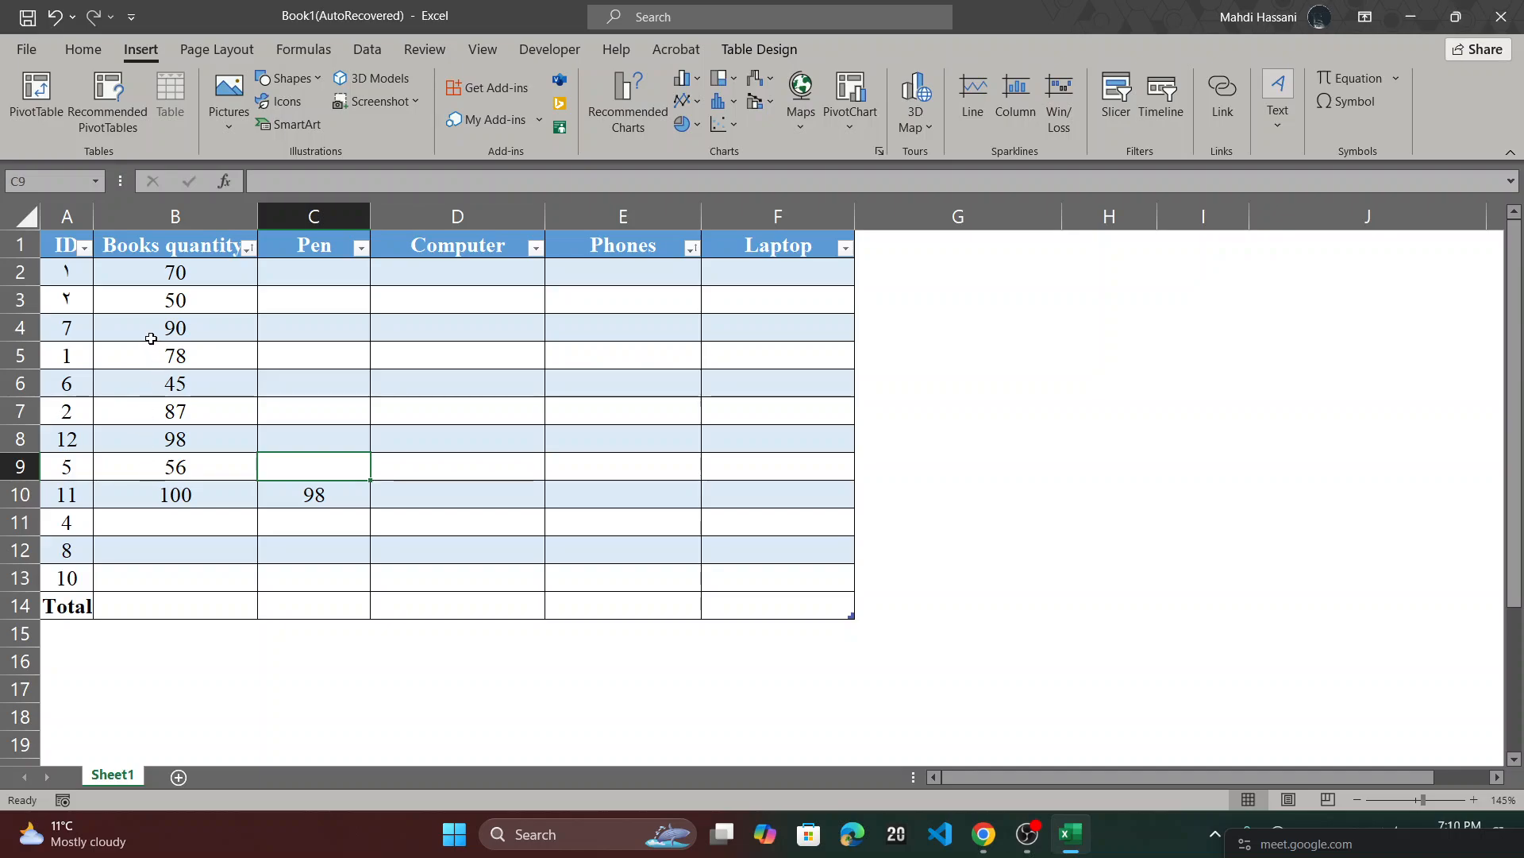
- Change the IDs in cells A4 and A5 to 3 and 4
click(77, 340)
text(3)
key(Return)
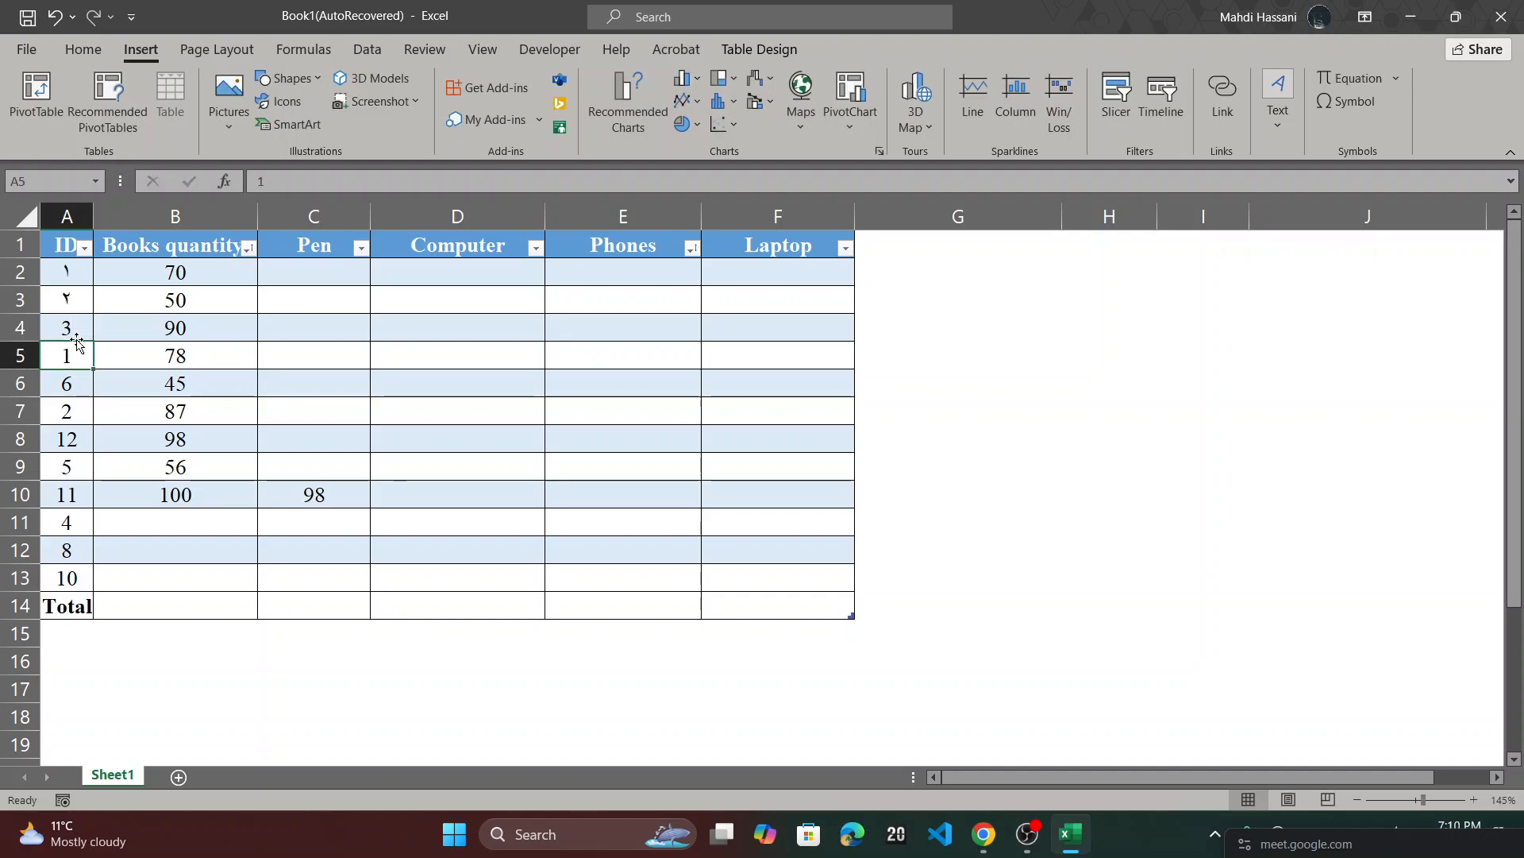
text(4)
key(Return)
- Clear the values in the range B6:C10 of the Books quantity and Pen columns
drag(137, 378, 342, 498)
key(Delete)
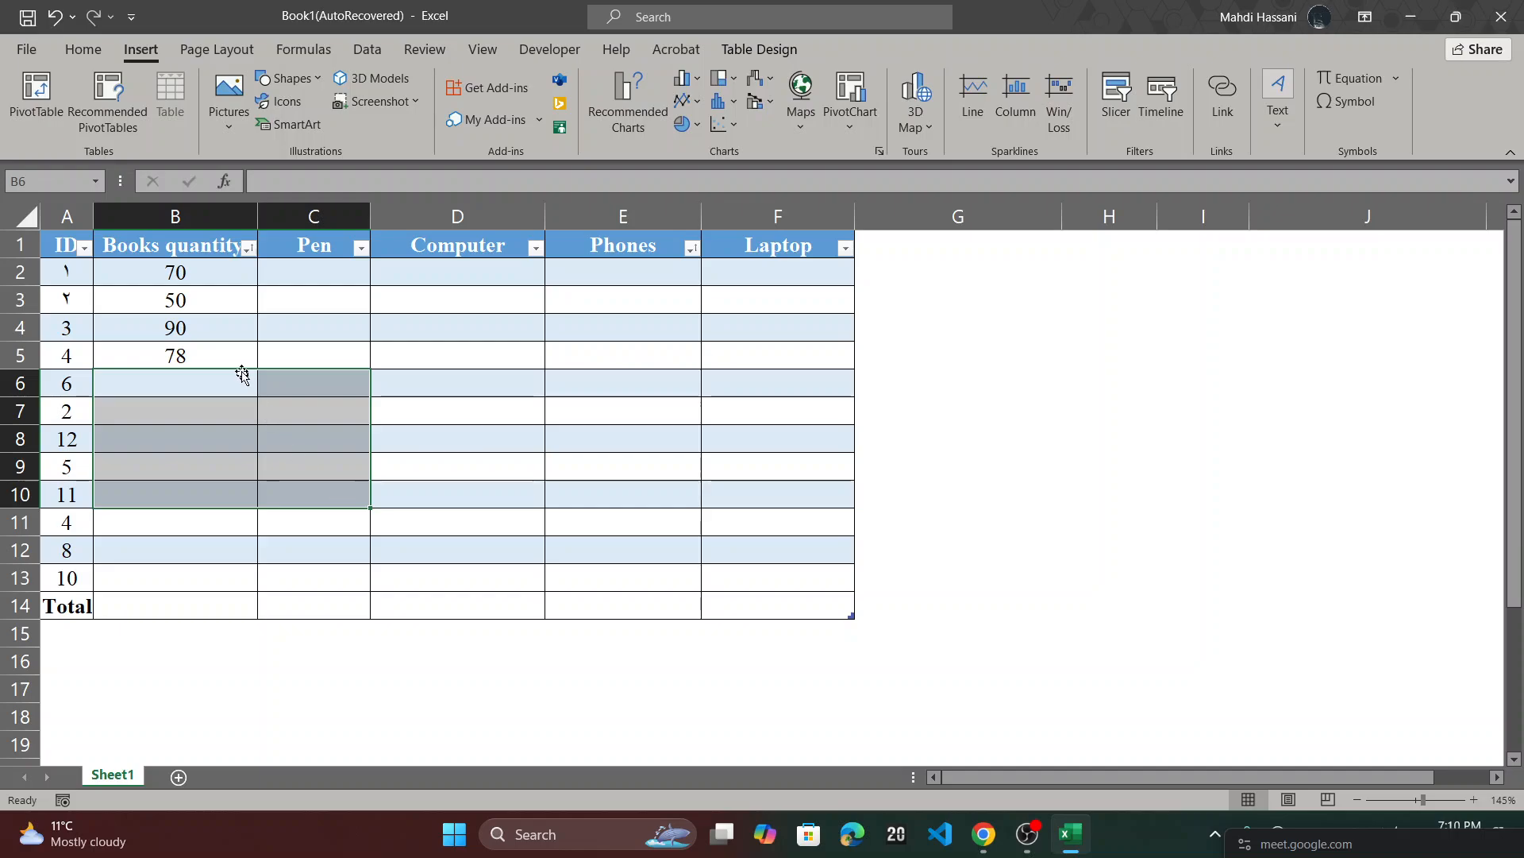
click(231, 344)
click(116, 277)
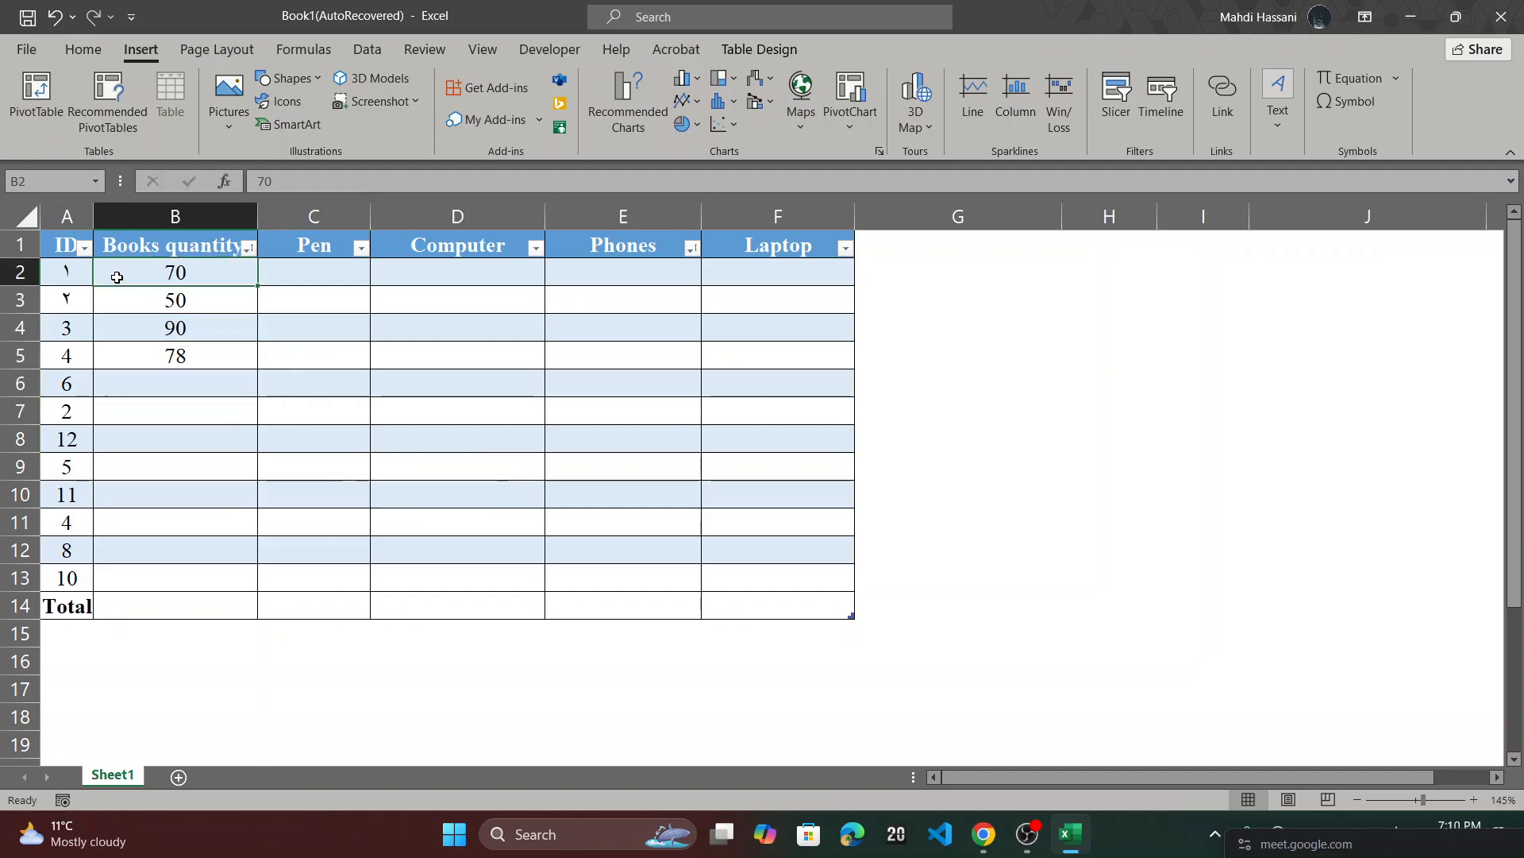
key(Down)
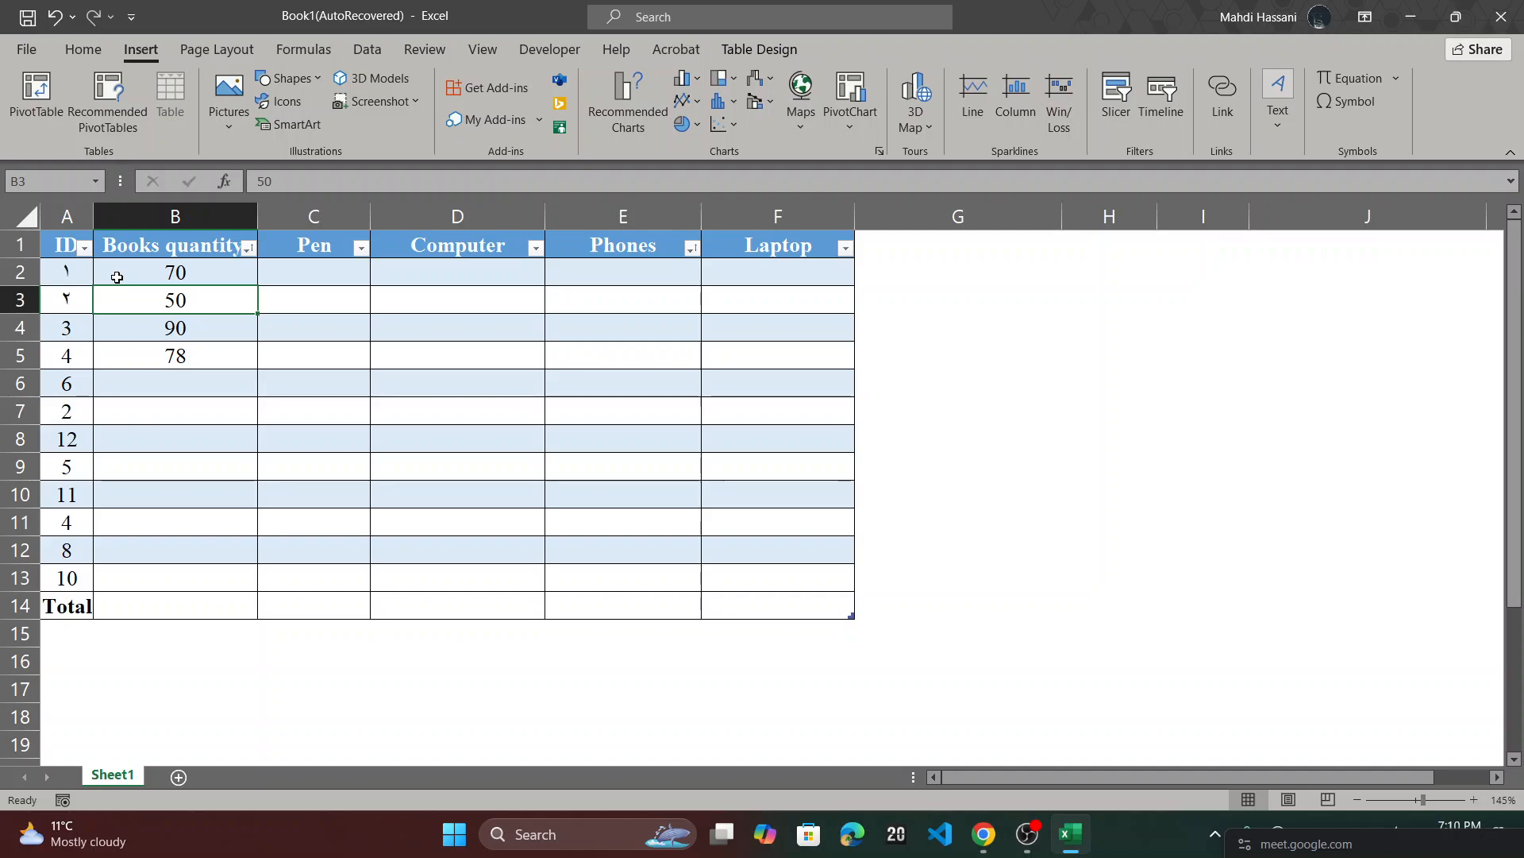
key(Down)
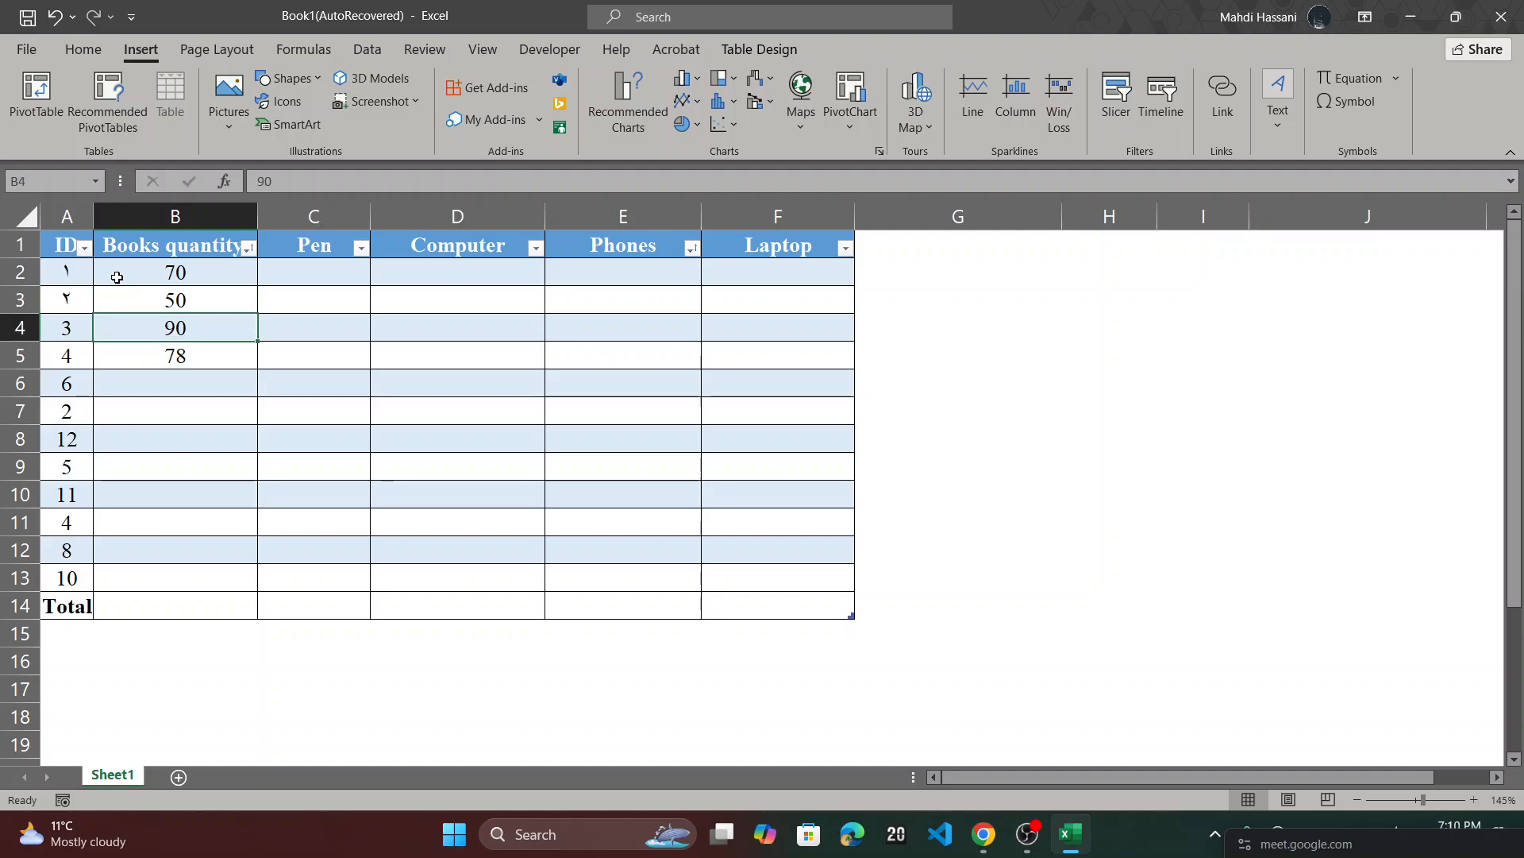
key(Down)
key(Right)
key(Up)
key(Up)
key(Up)
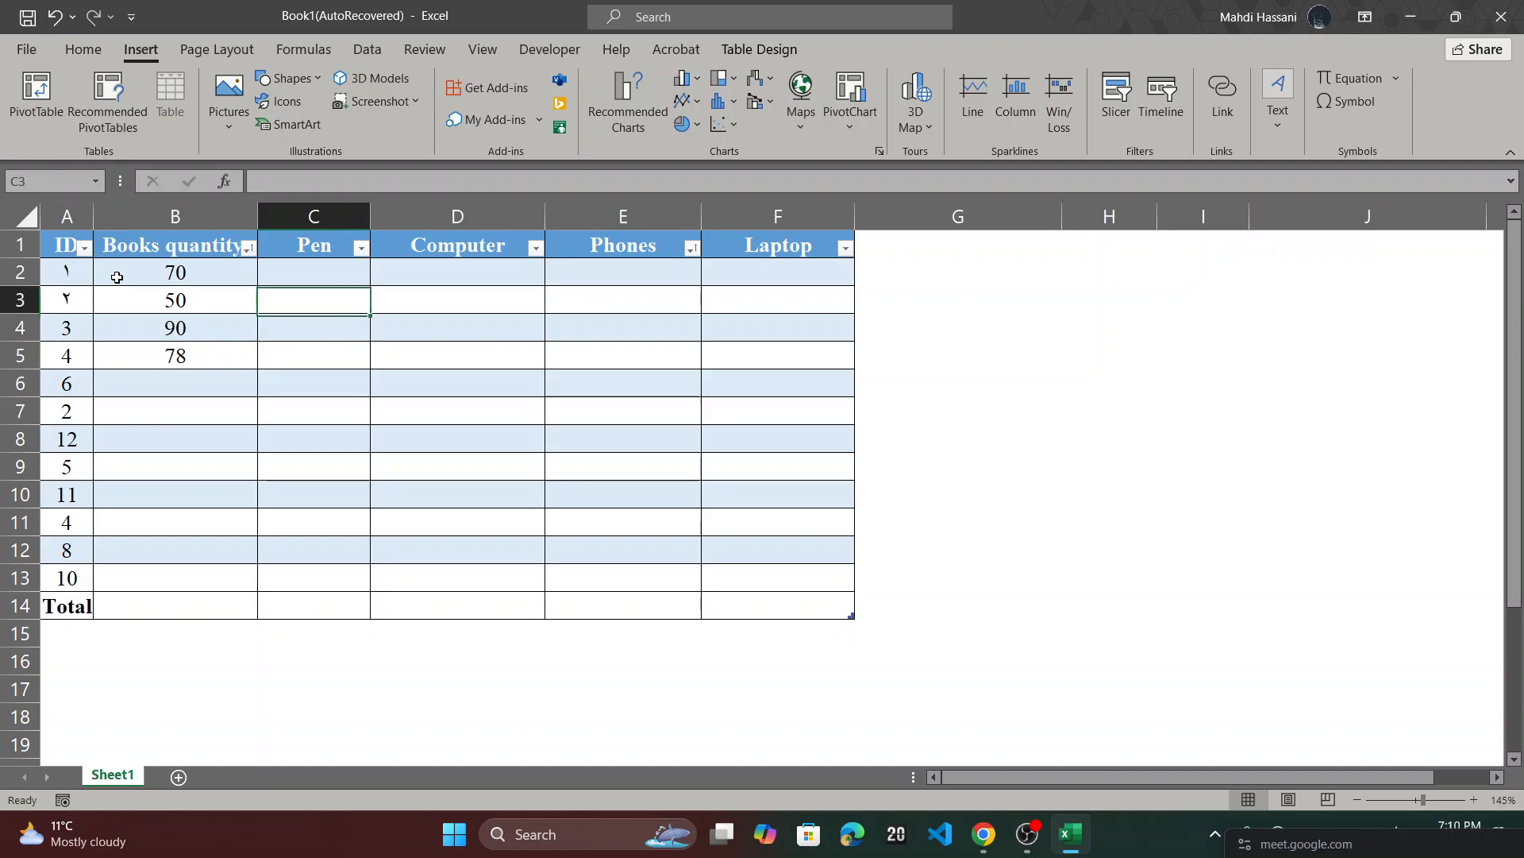
- Enter the Pen quantities 98, 30, 80 and 81 in cells C2 to C5
text(98)
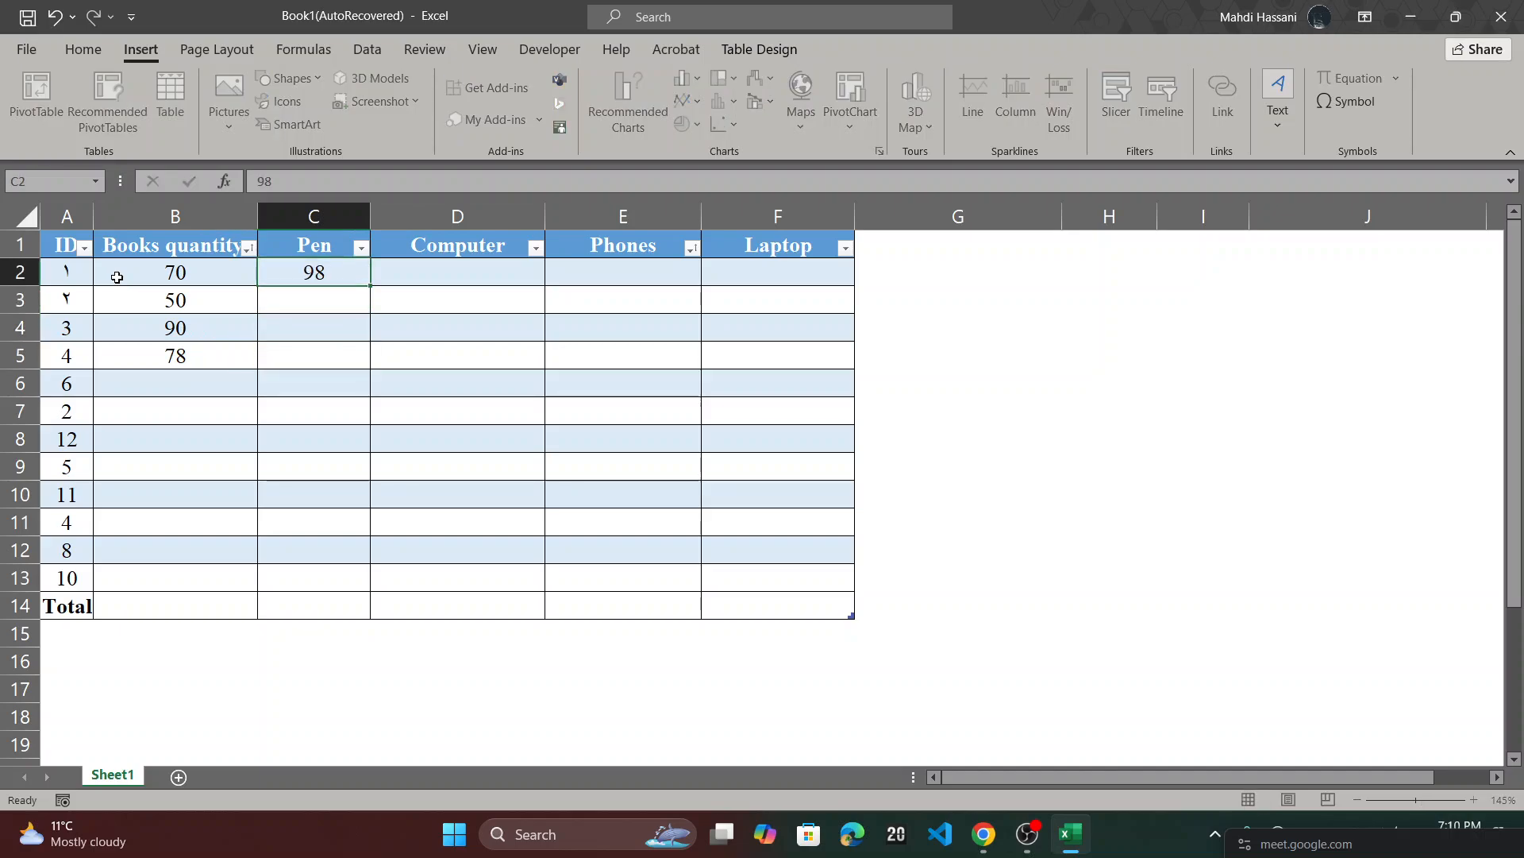
key(Return)
text(30)
key(Return)
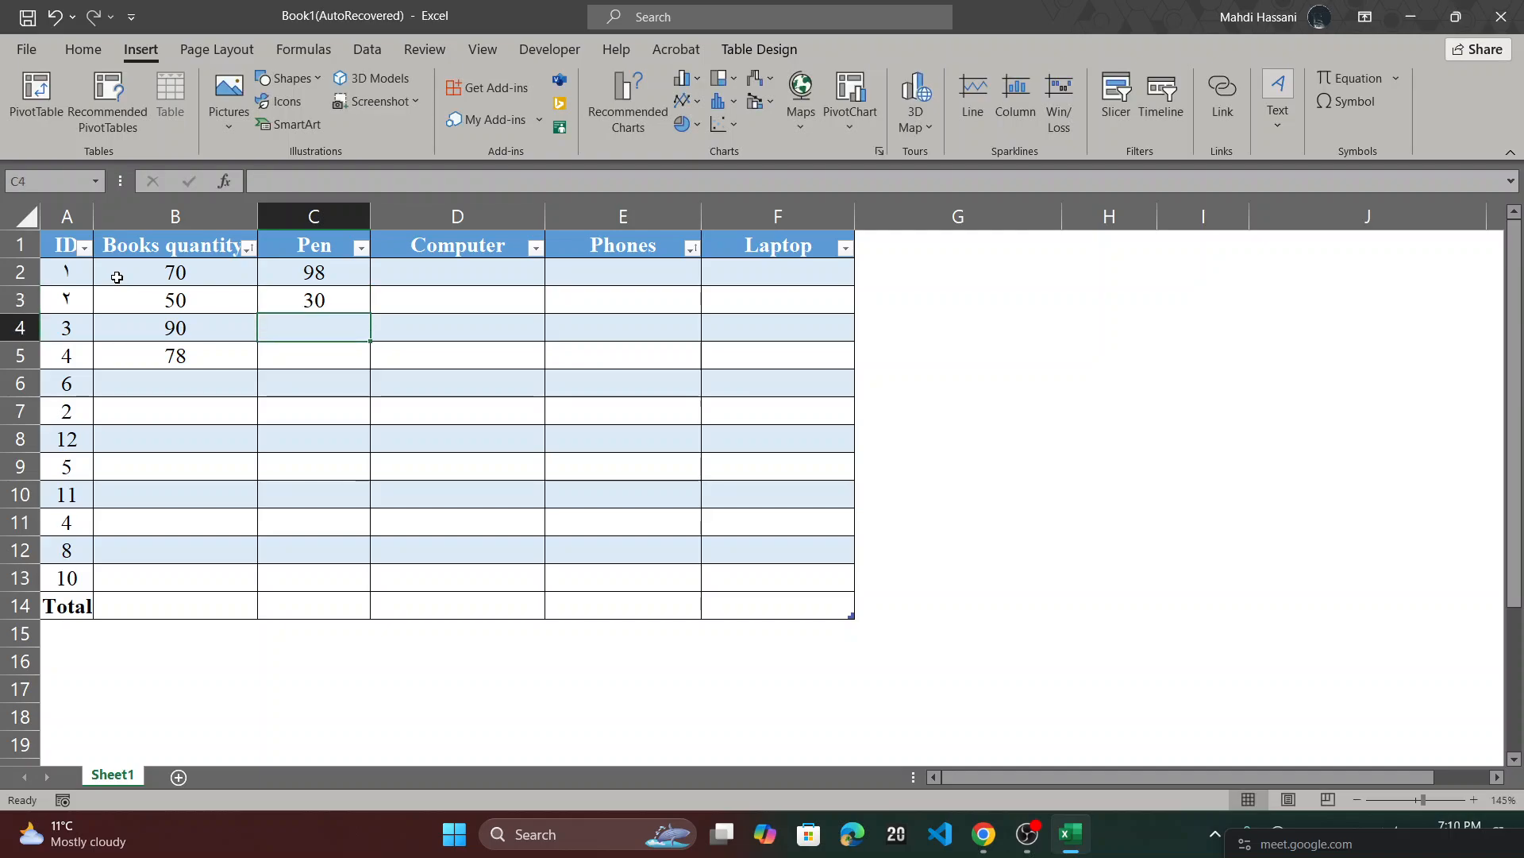
text(80)
key(Return)
text(8)
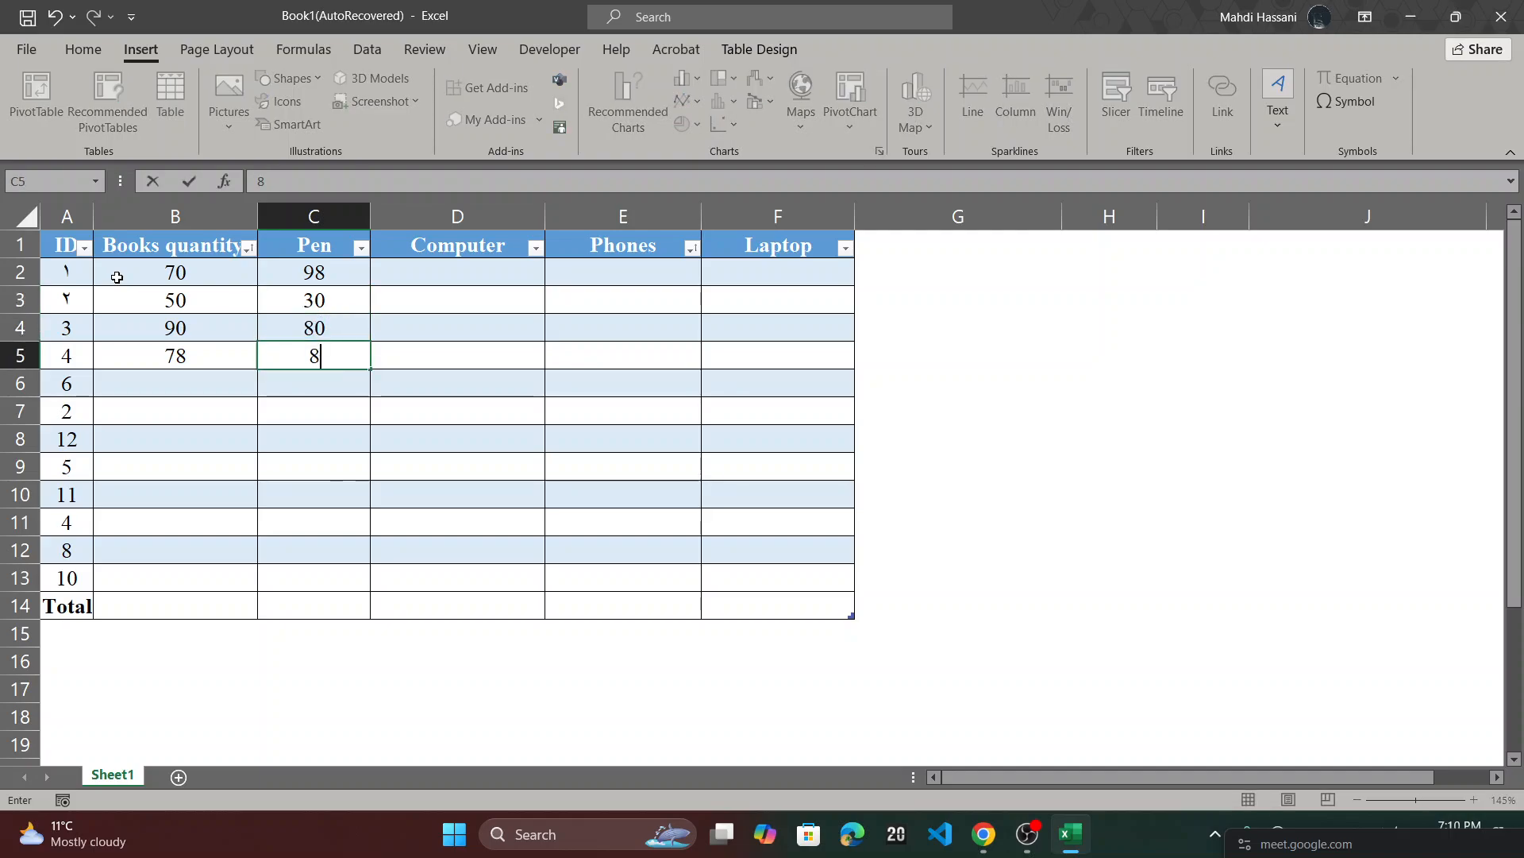
text(1)
key(Right)
- Enter the Computer quantities 100, 90, 45 and 92 in cells D2 to D5
key(Up)
key(Up)
key(Up)
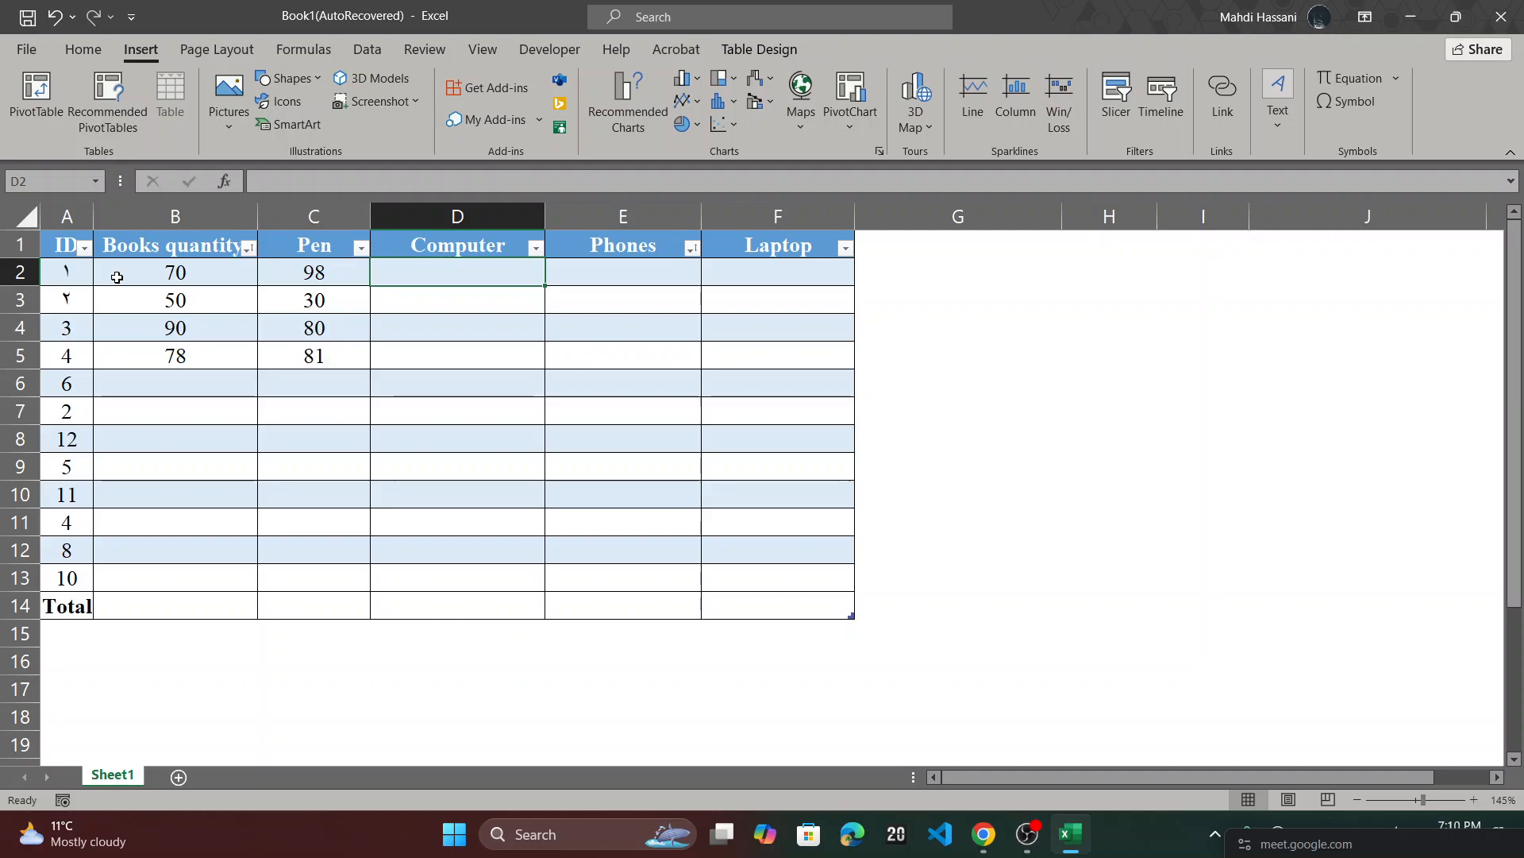
text(100)
key(Return)
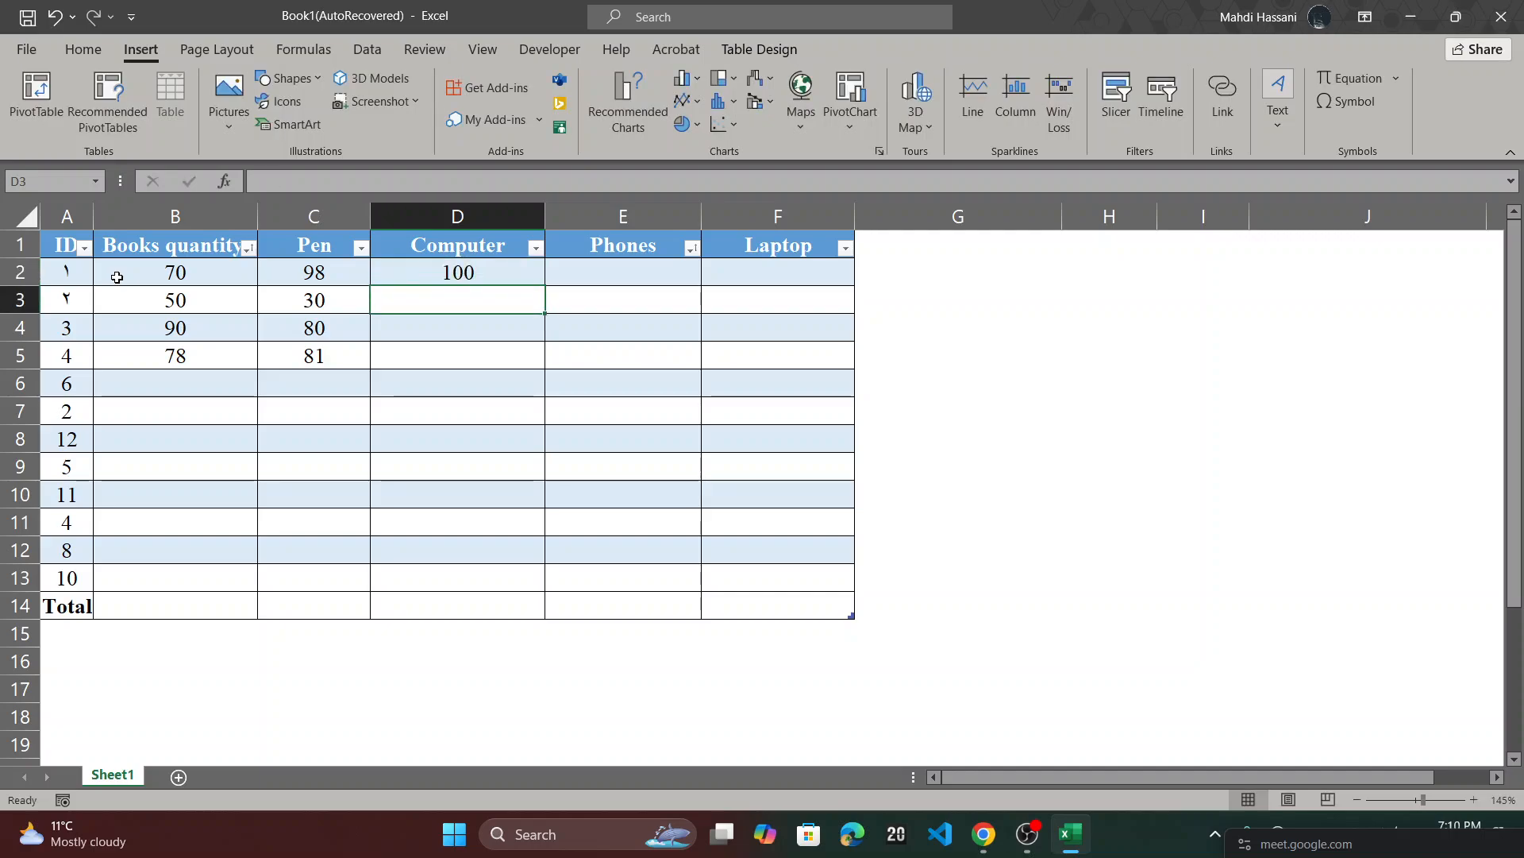
text(90)
key(Return)
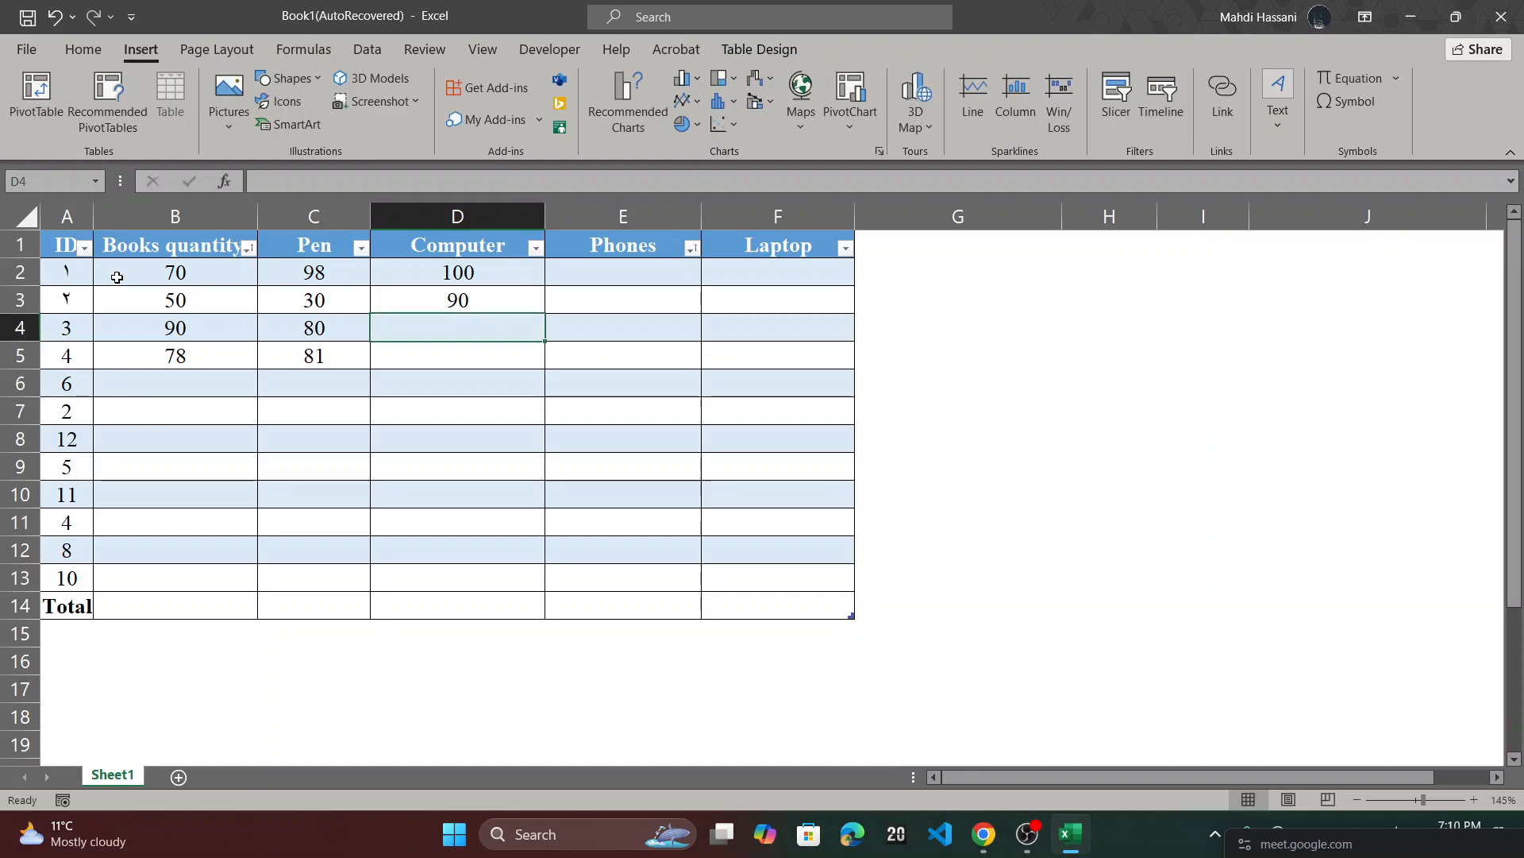
text(45)
key(Return)
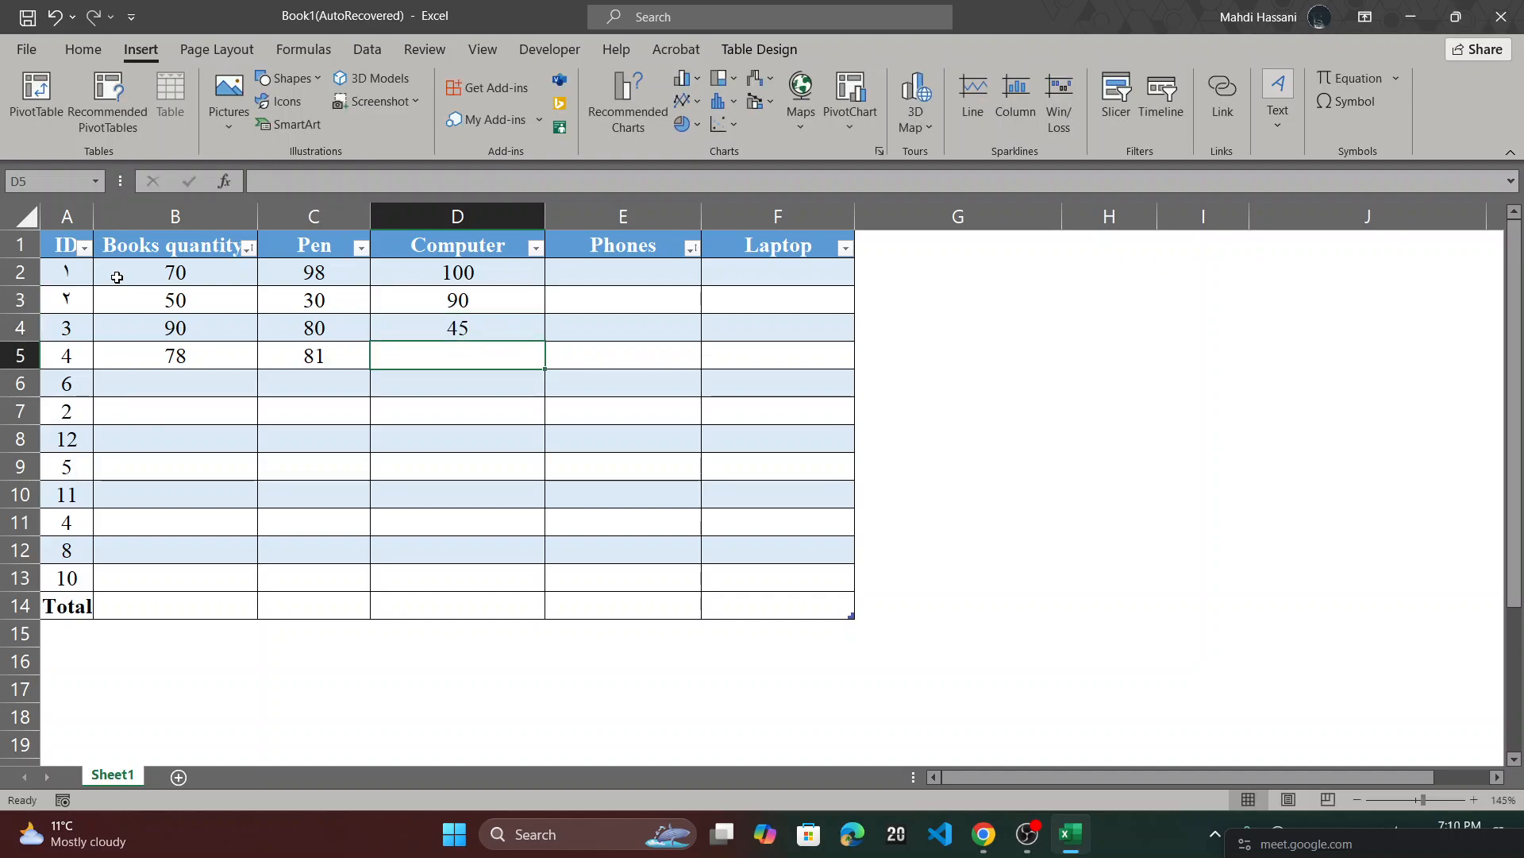
text(1)
text(92)
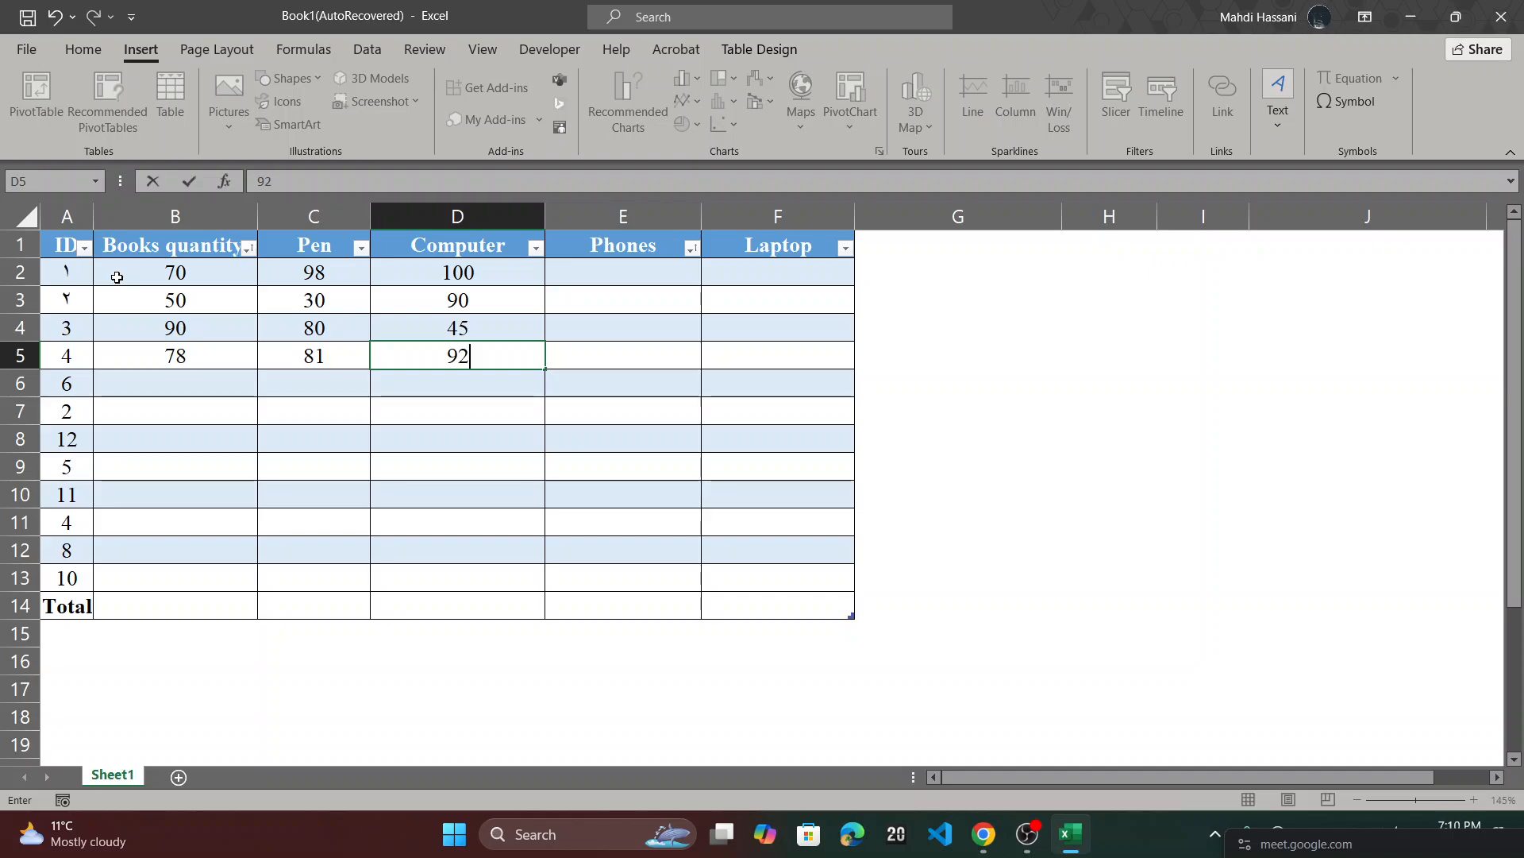
key(Tab)
- Enter the Phones quantities 91, 81, 30 and 45 in cells E2 to E5
key(Up)
key(Up)
key(Up)
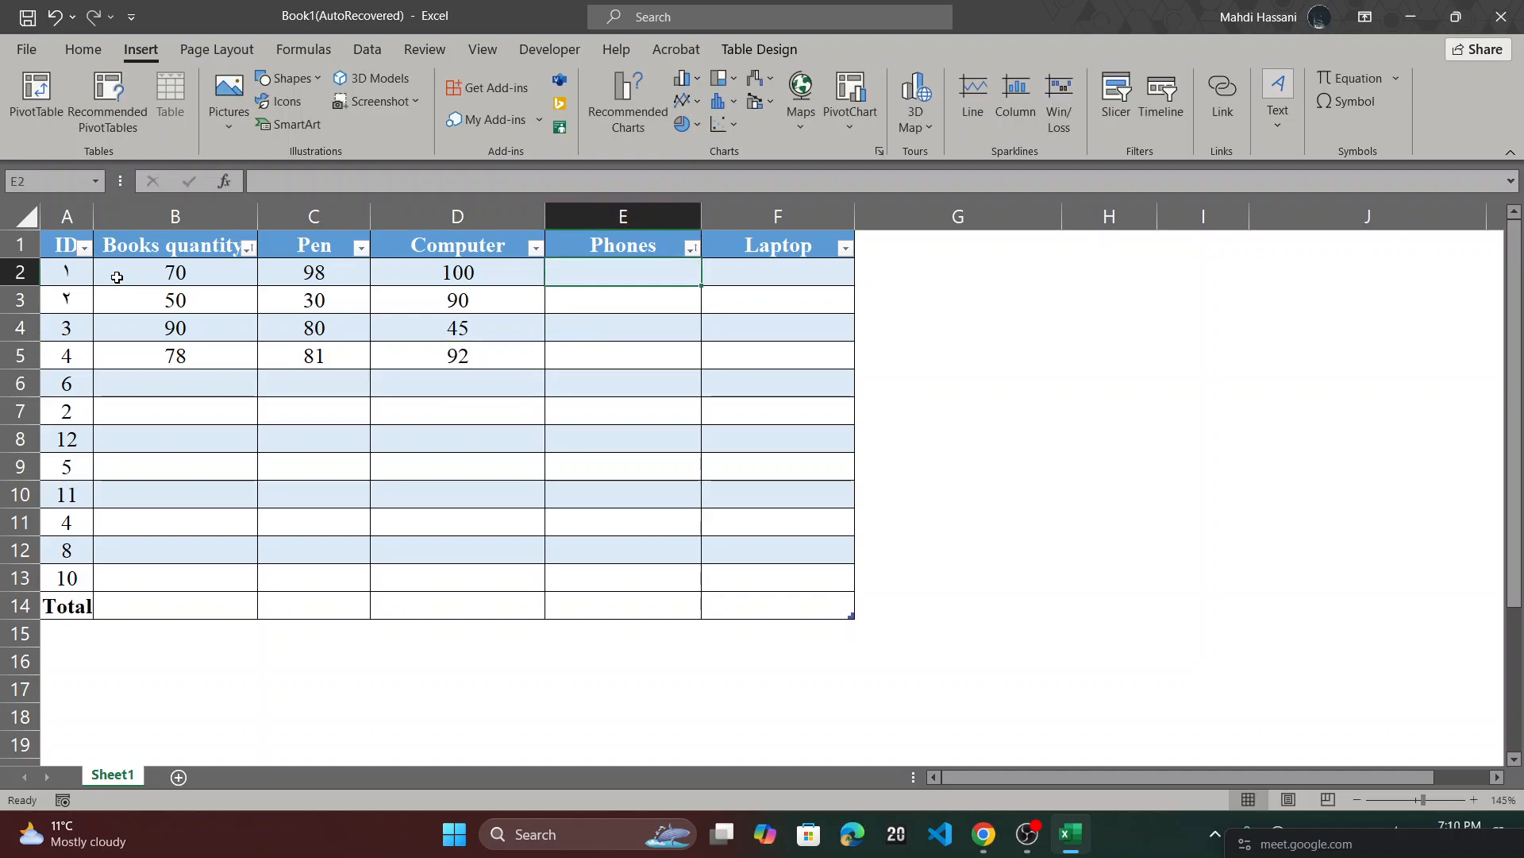
text(91)
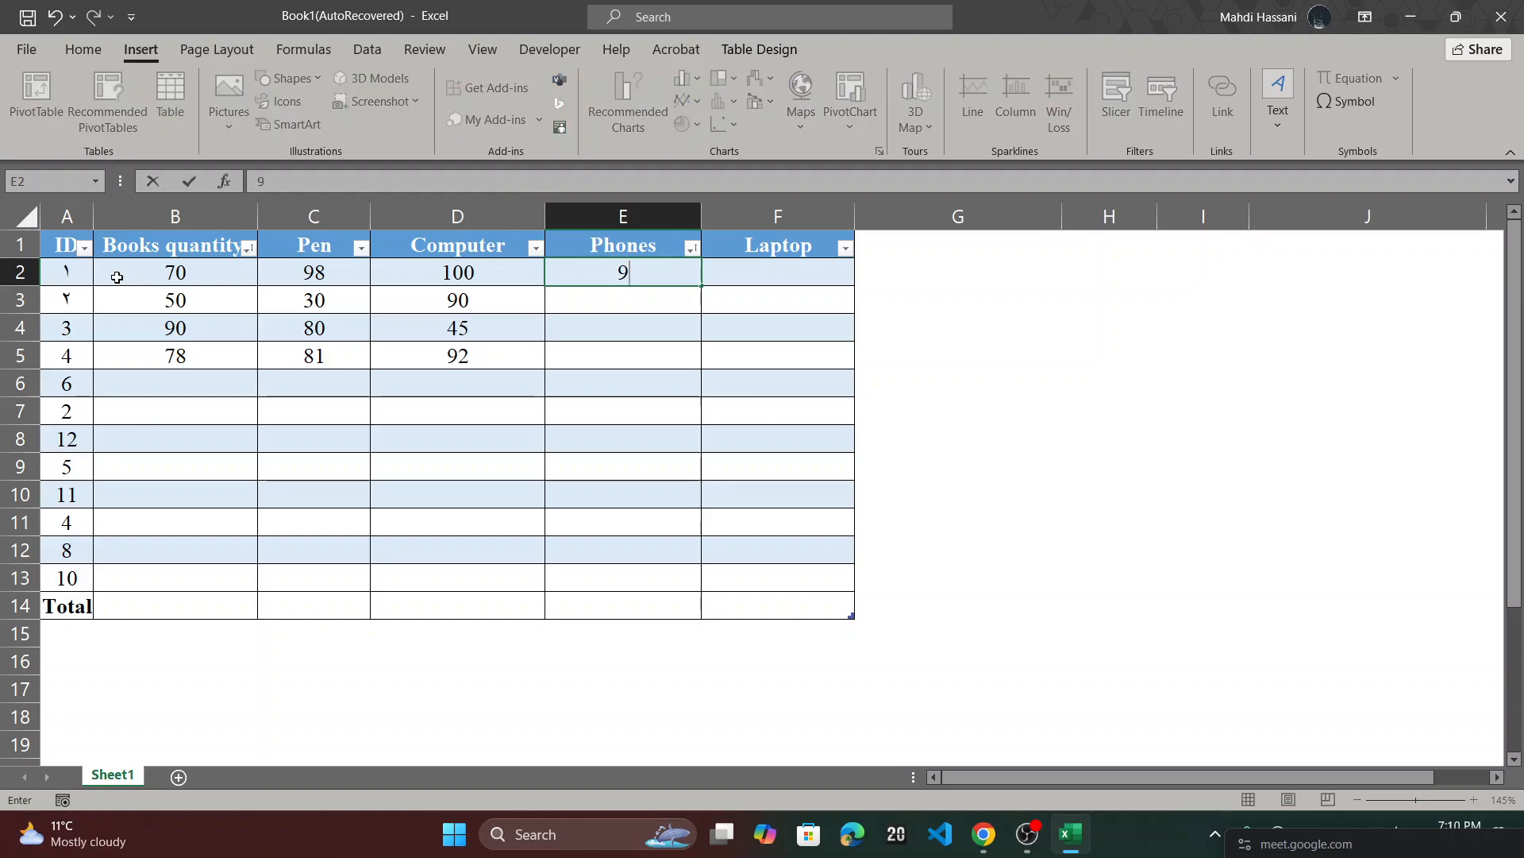
key(Return)
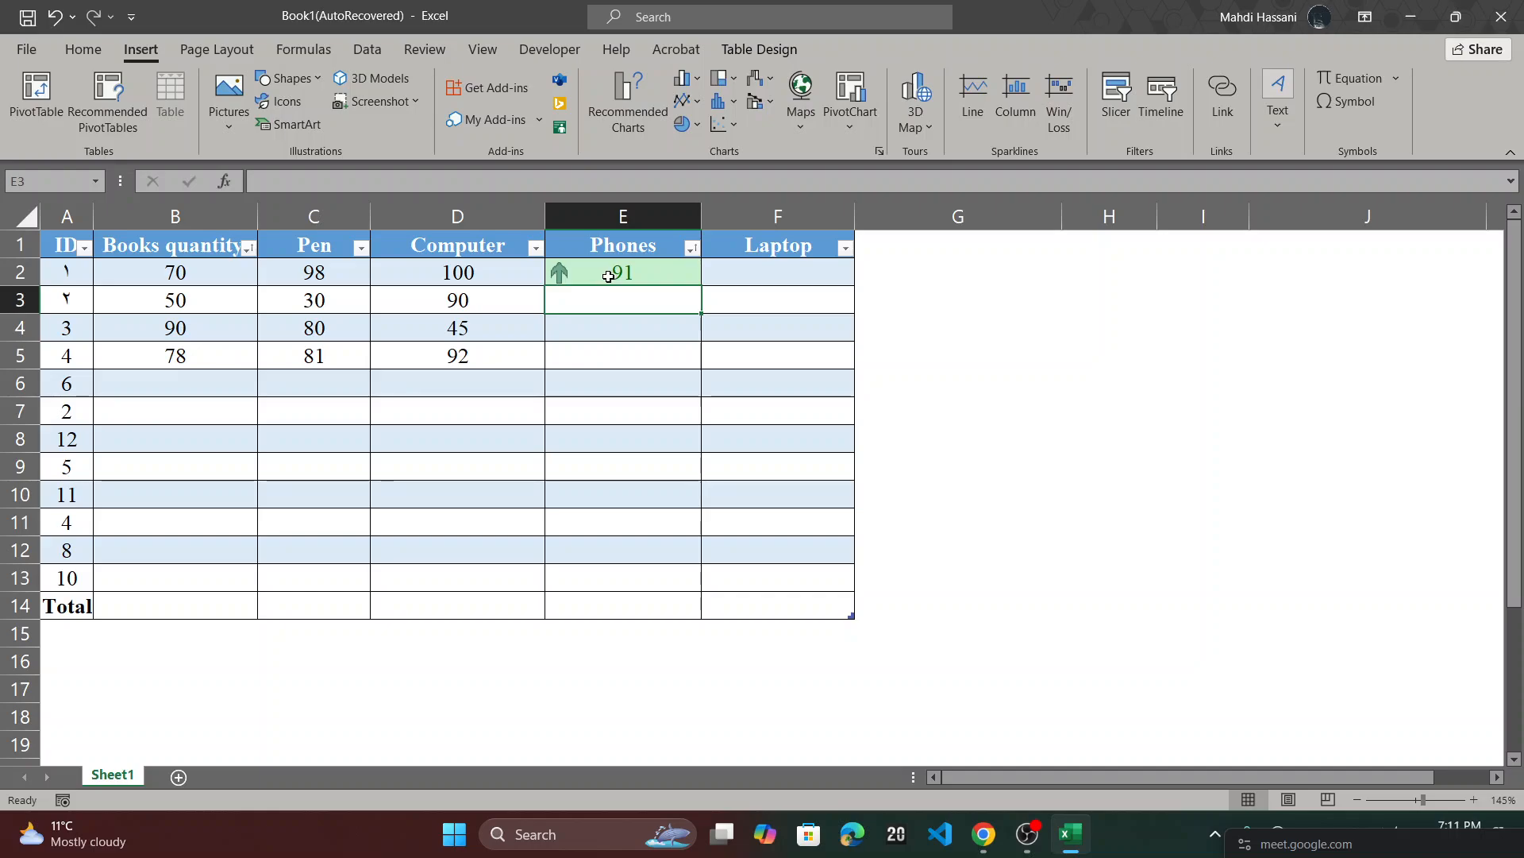
text(81)
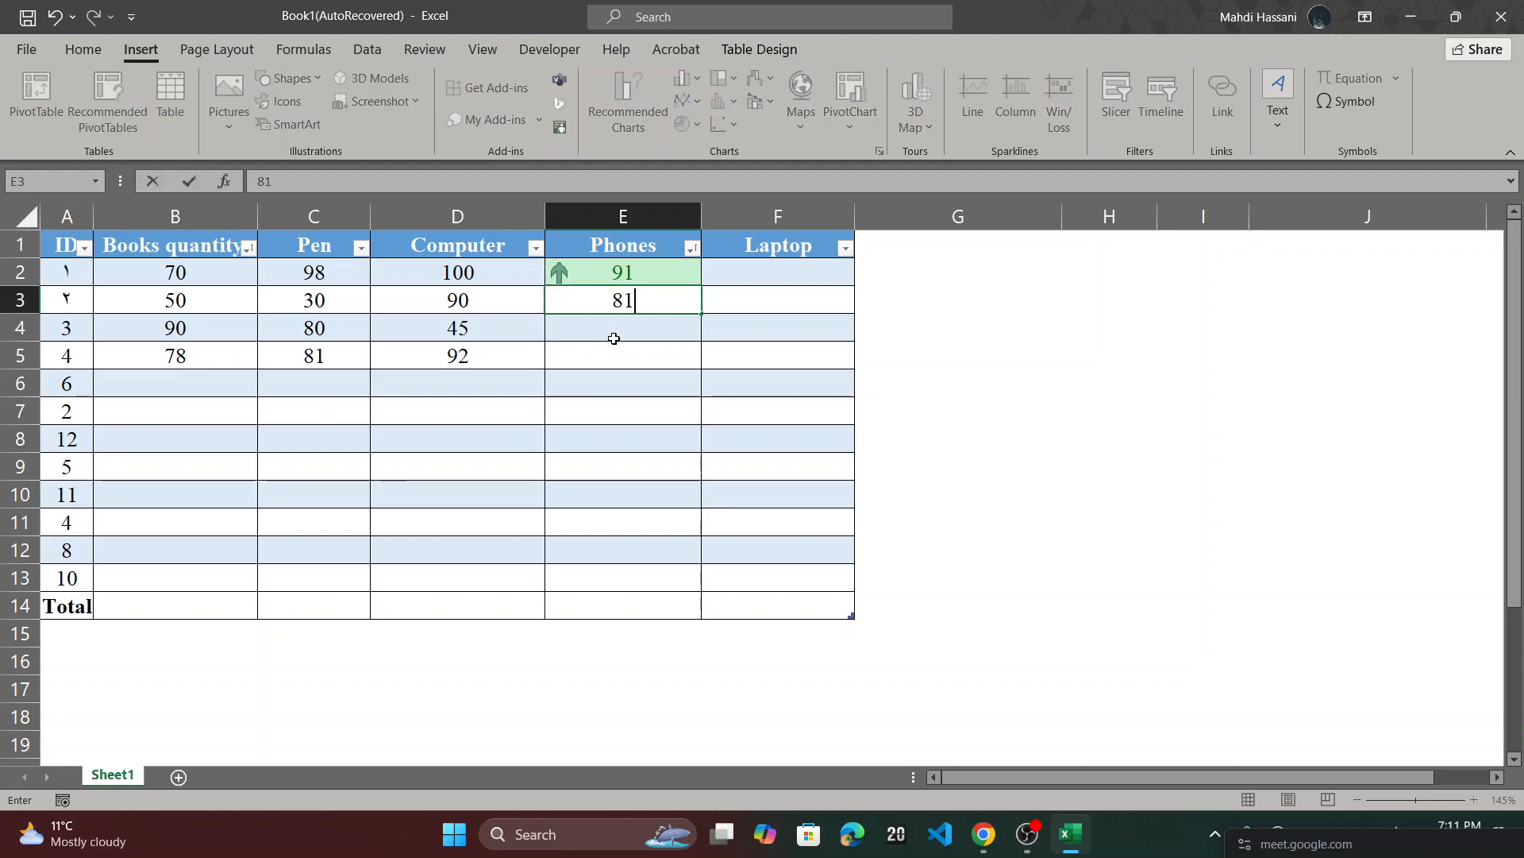
key(Return)
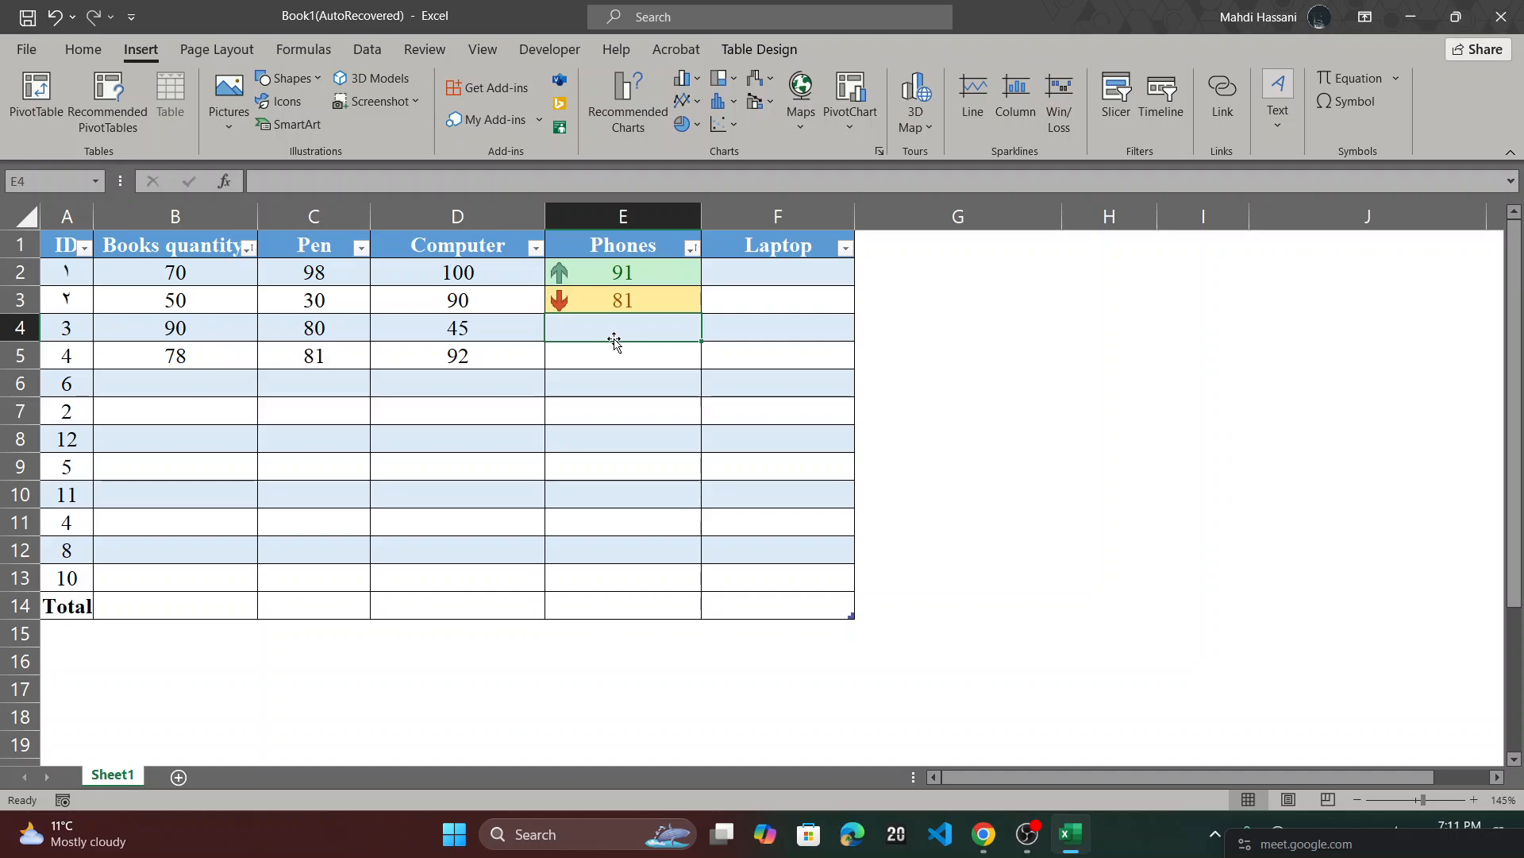
text(30)
key(Return)
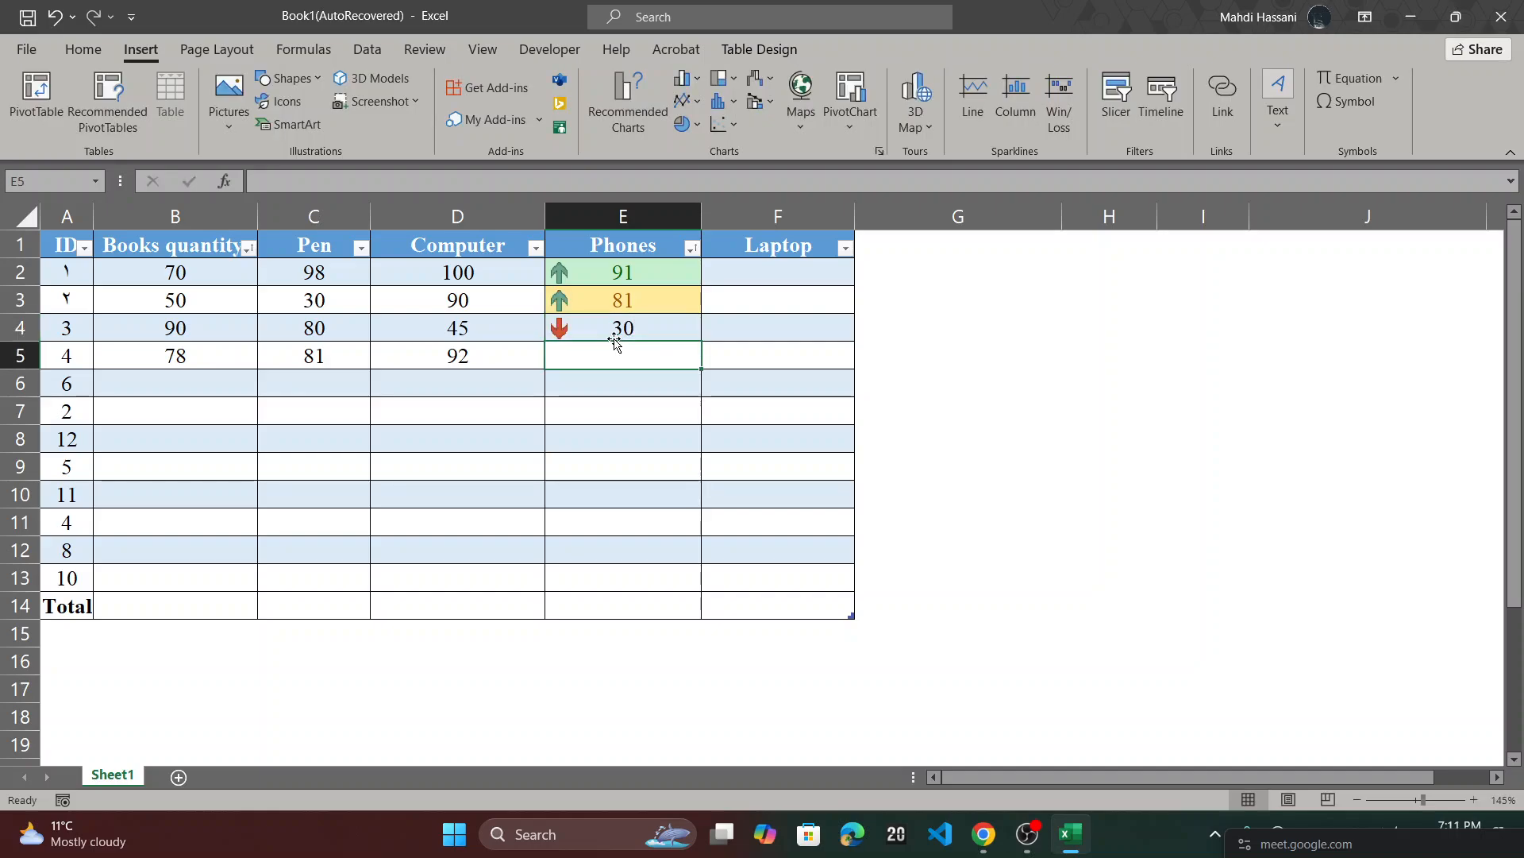
text(45)
key(Return)
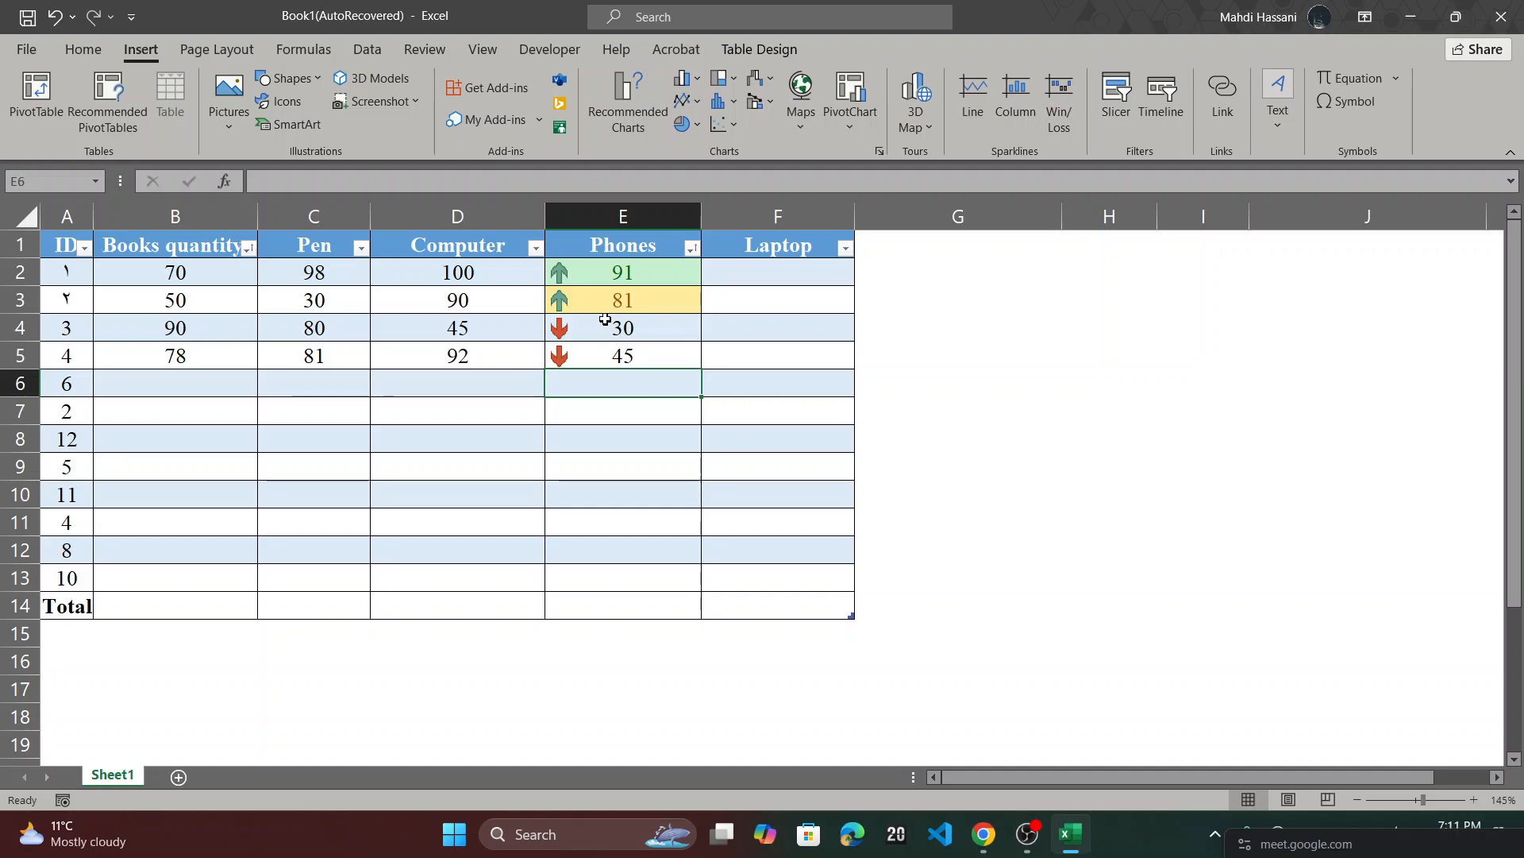
- Clear the conditional formatting rules from the Phones cells E2:E14
drag(583, 275, 633, 609)
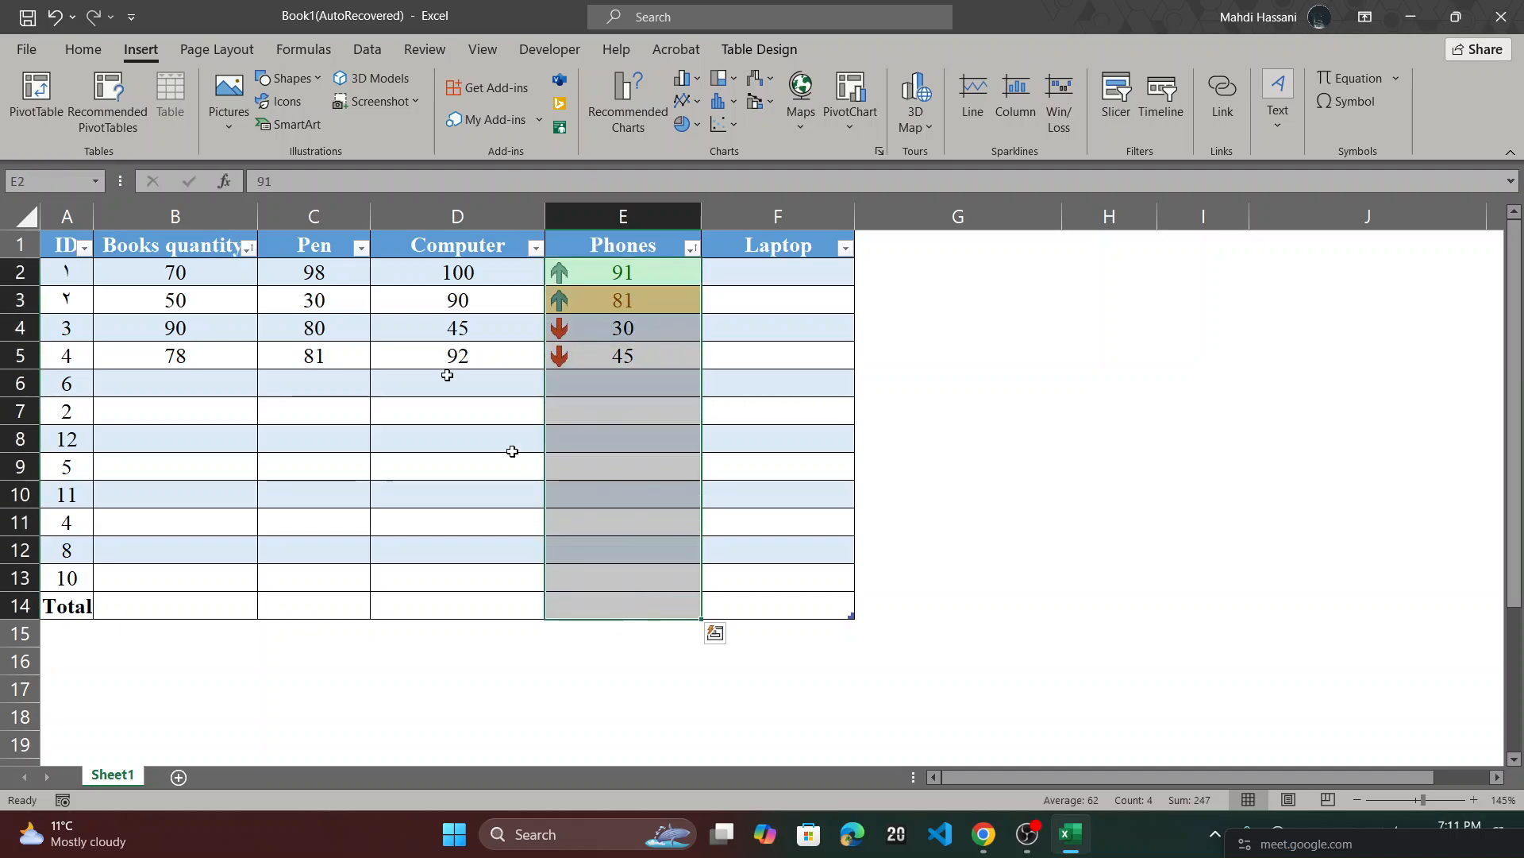
click(108, 56)
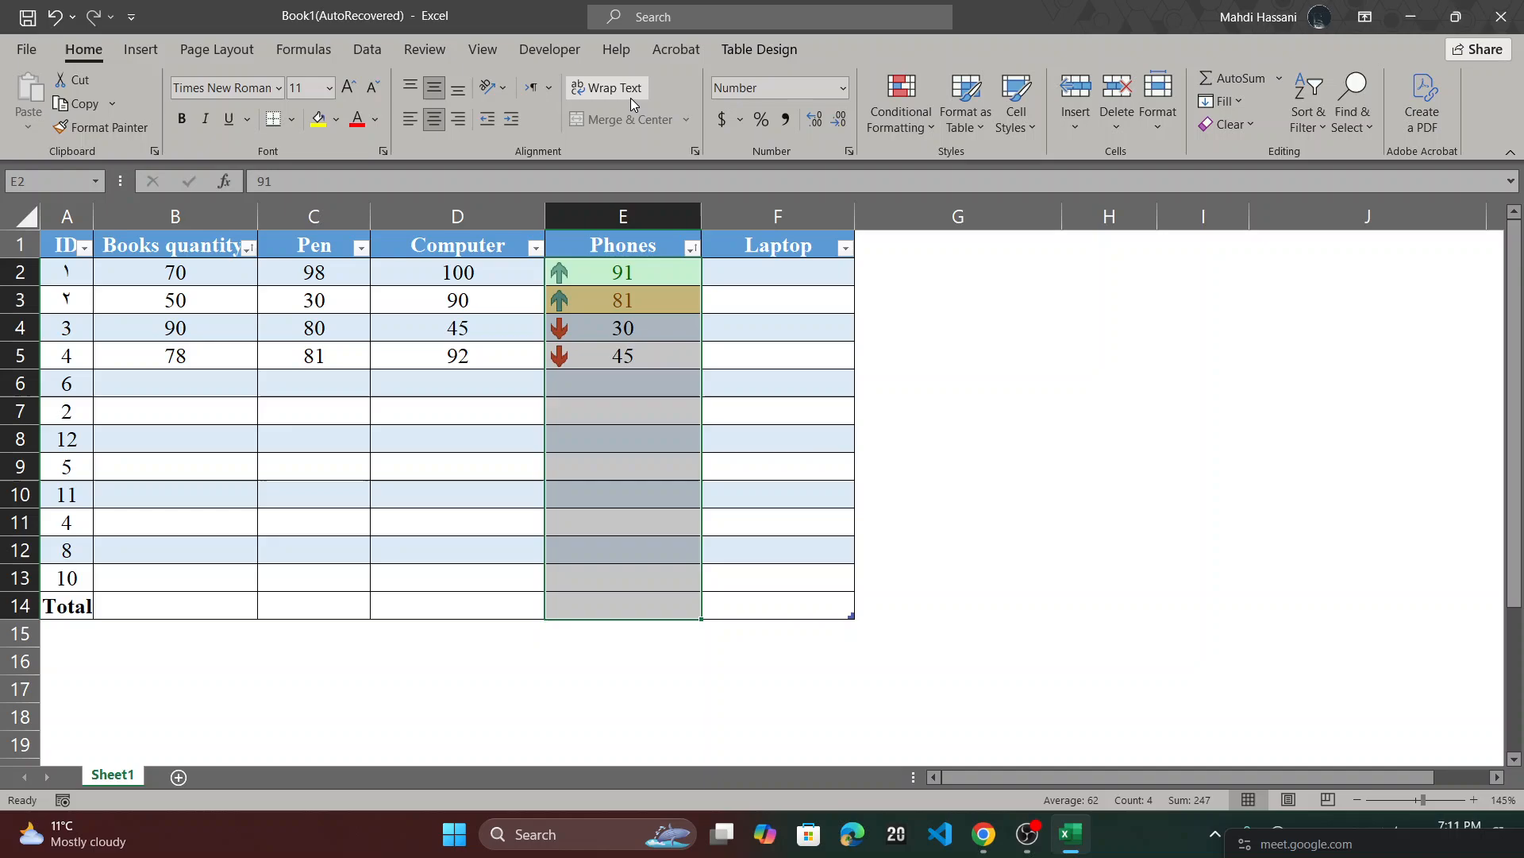
click(843, 89)
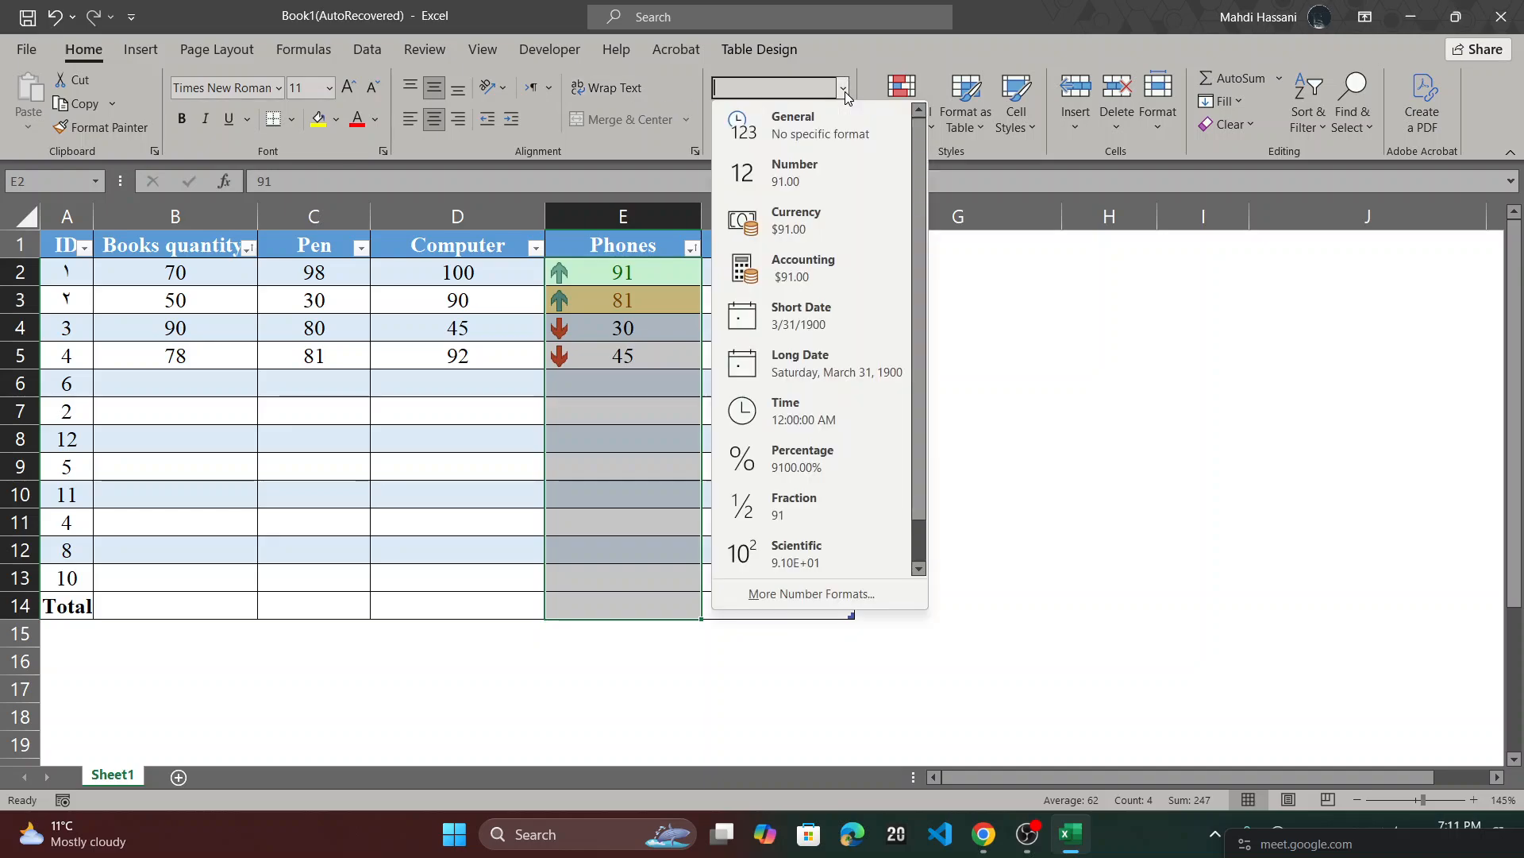
click(934, 139)
click(930, 135)
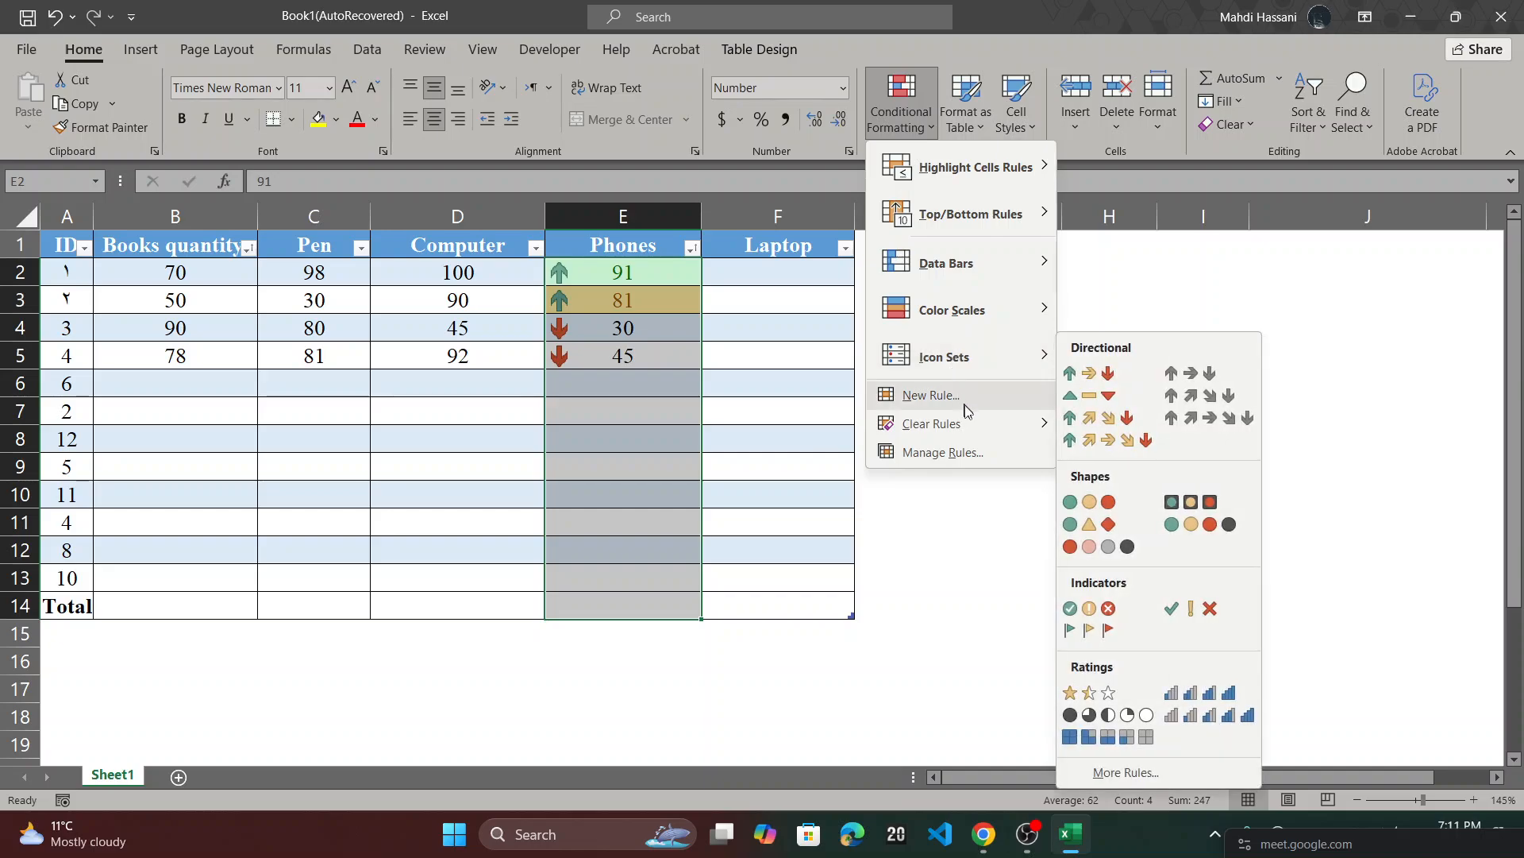
mouse_move(973, 418)
click(1084, 427)
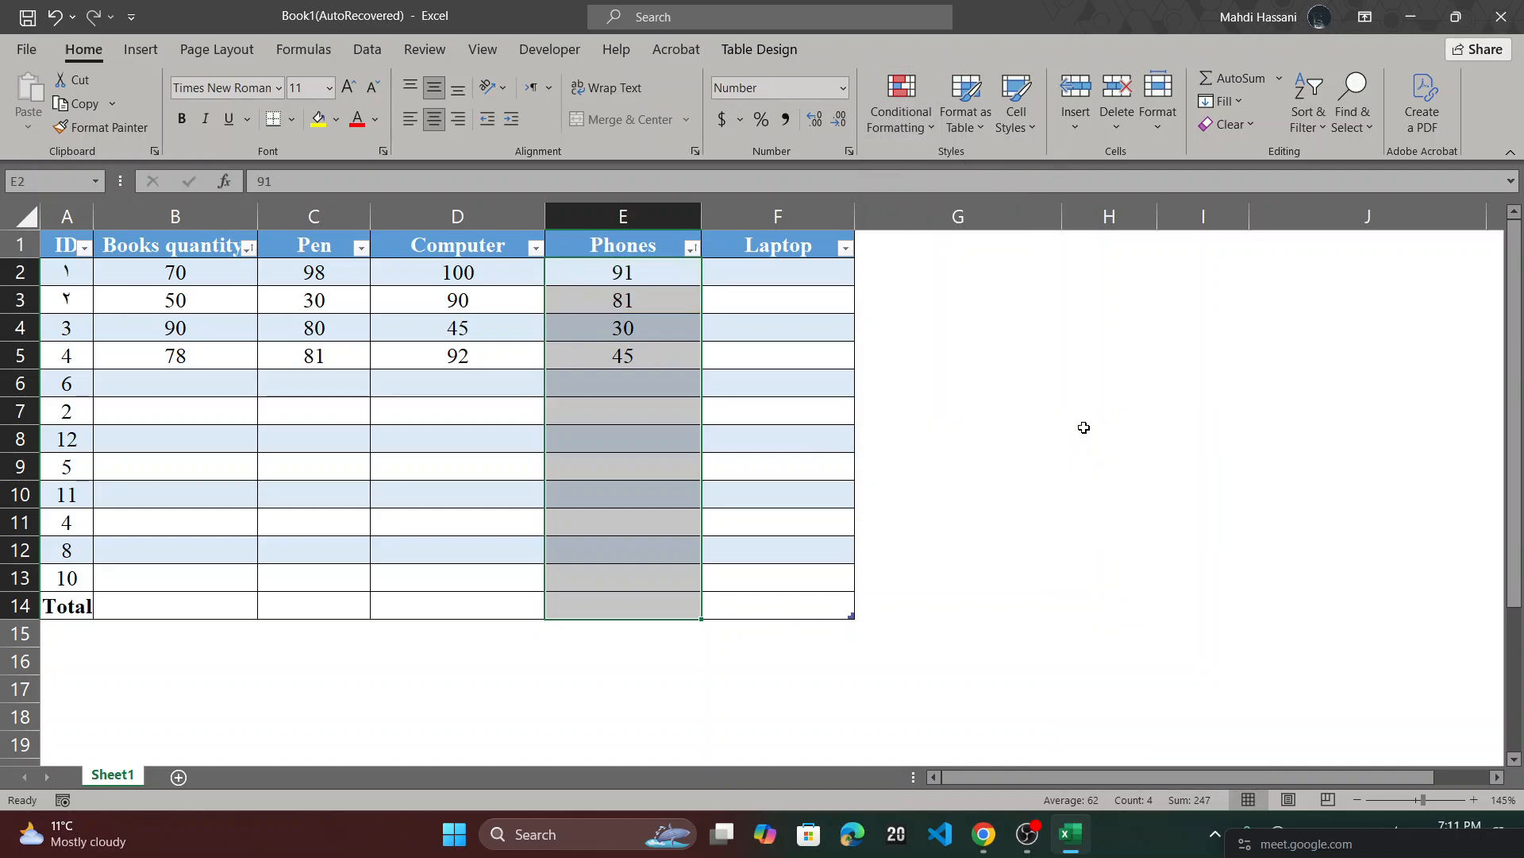
- Enter the Laptop values 70, 87, 20 and 49 in cells F2 to F5
click(646, 282)
key(Right)
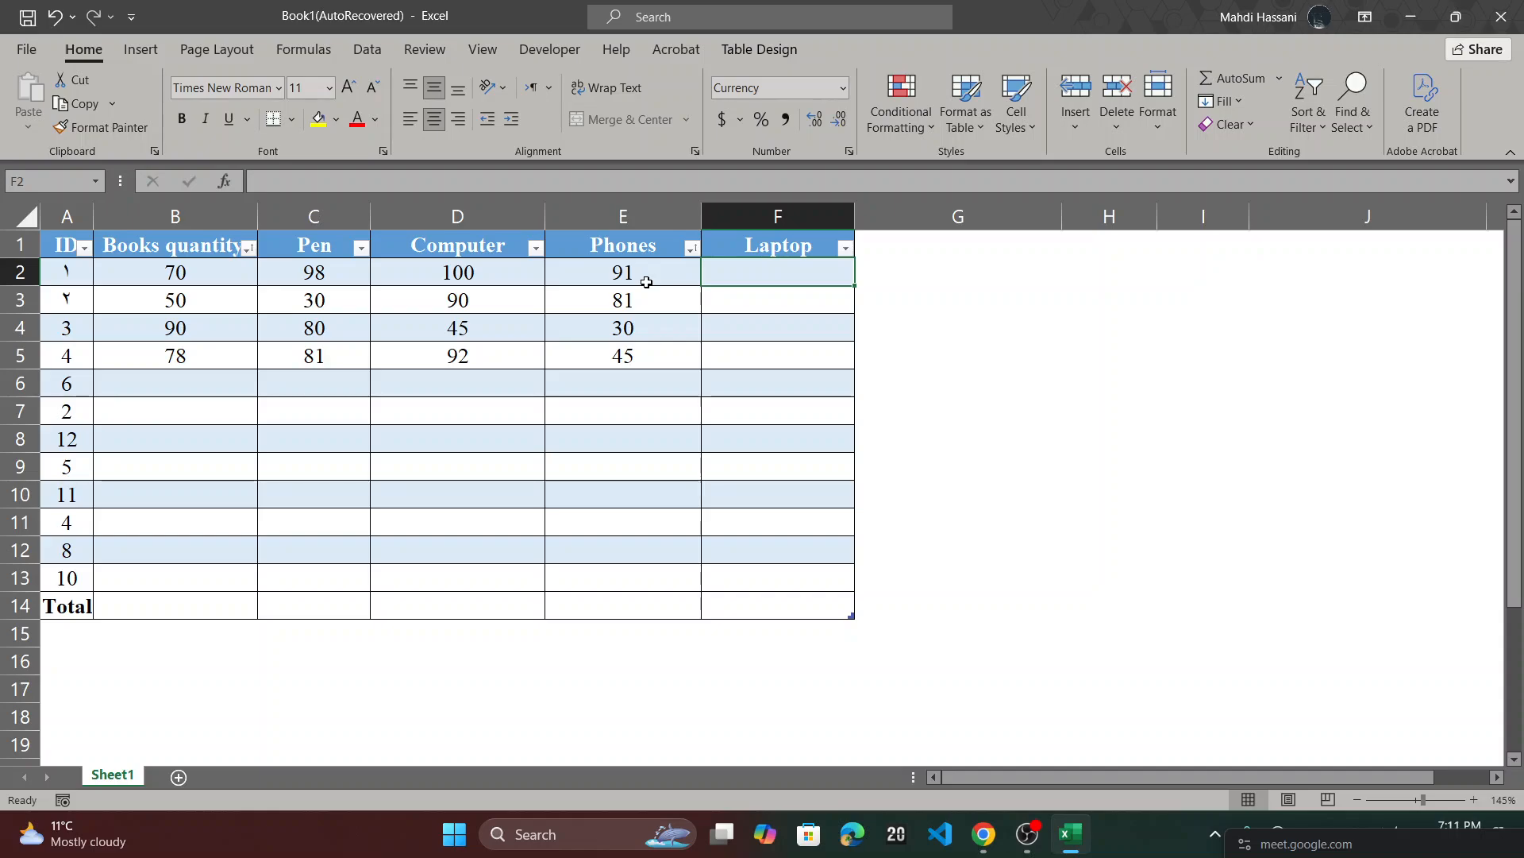
text(70)
key(Return)
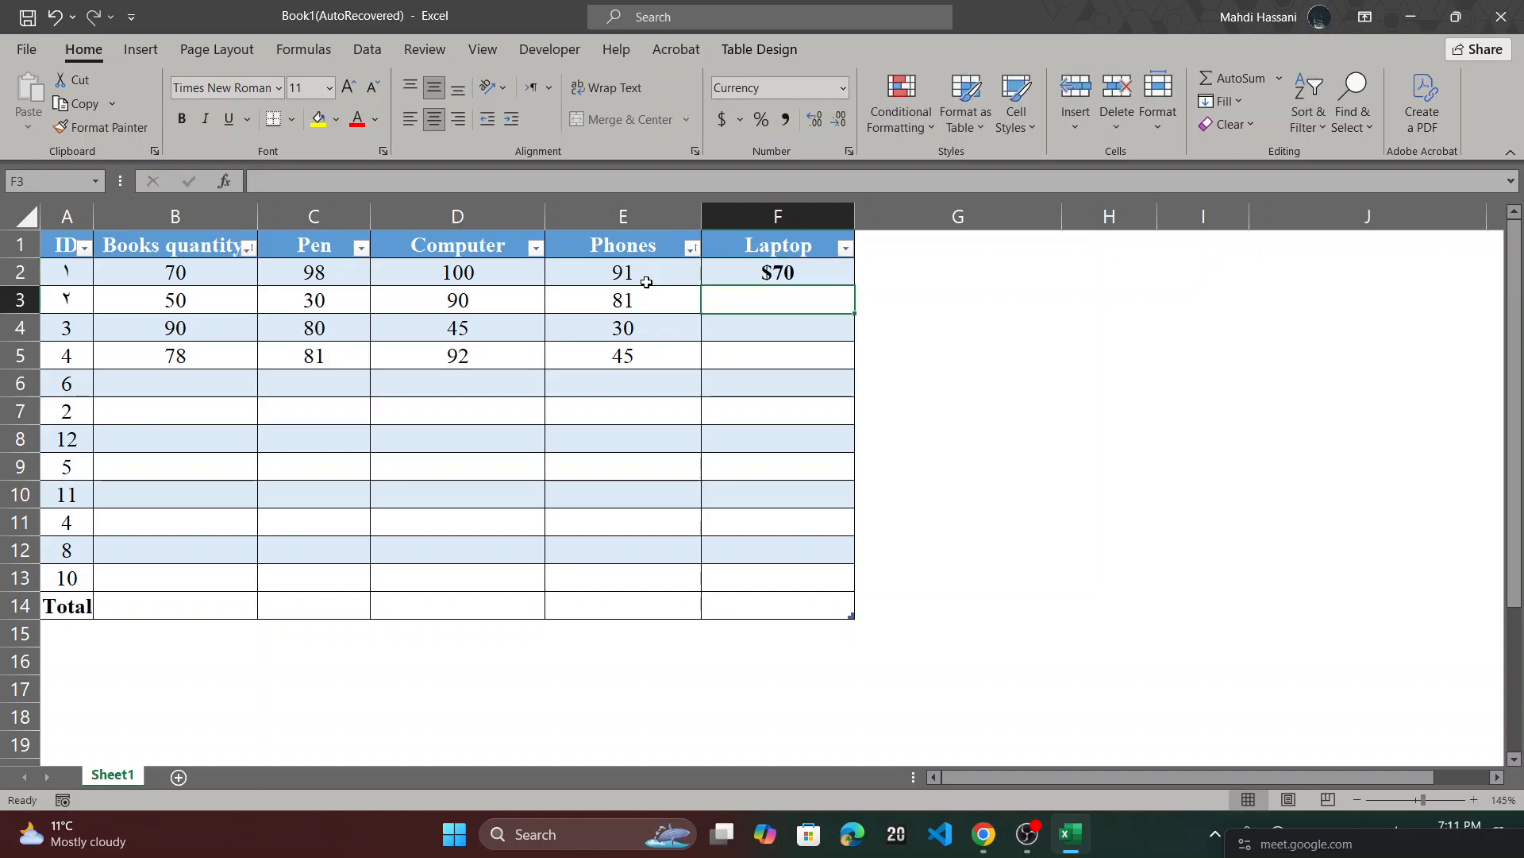
text(87)
key(Return)
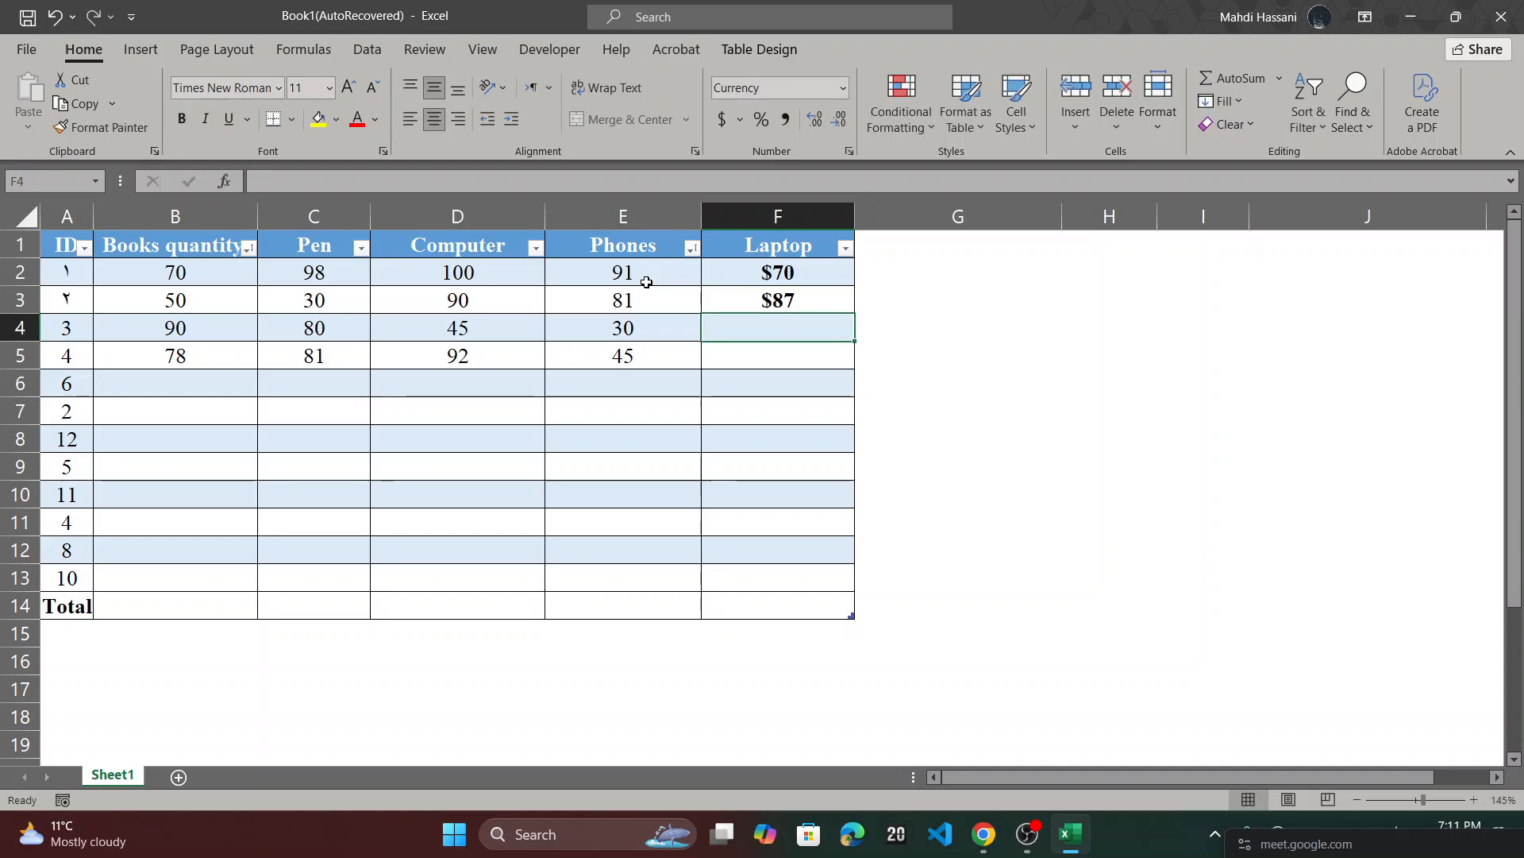
text(20)
key(Return)
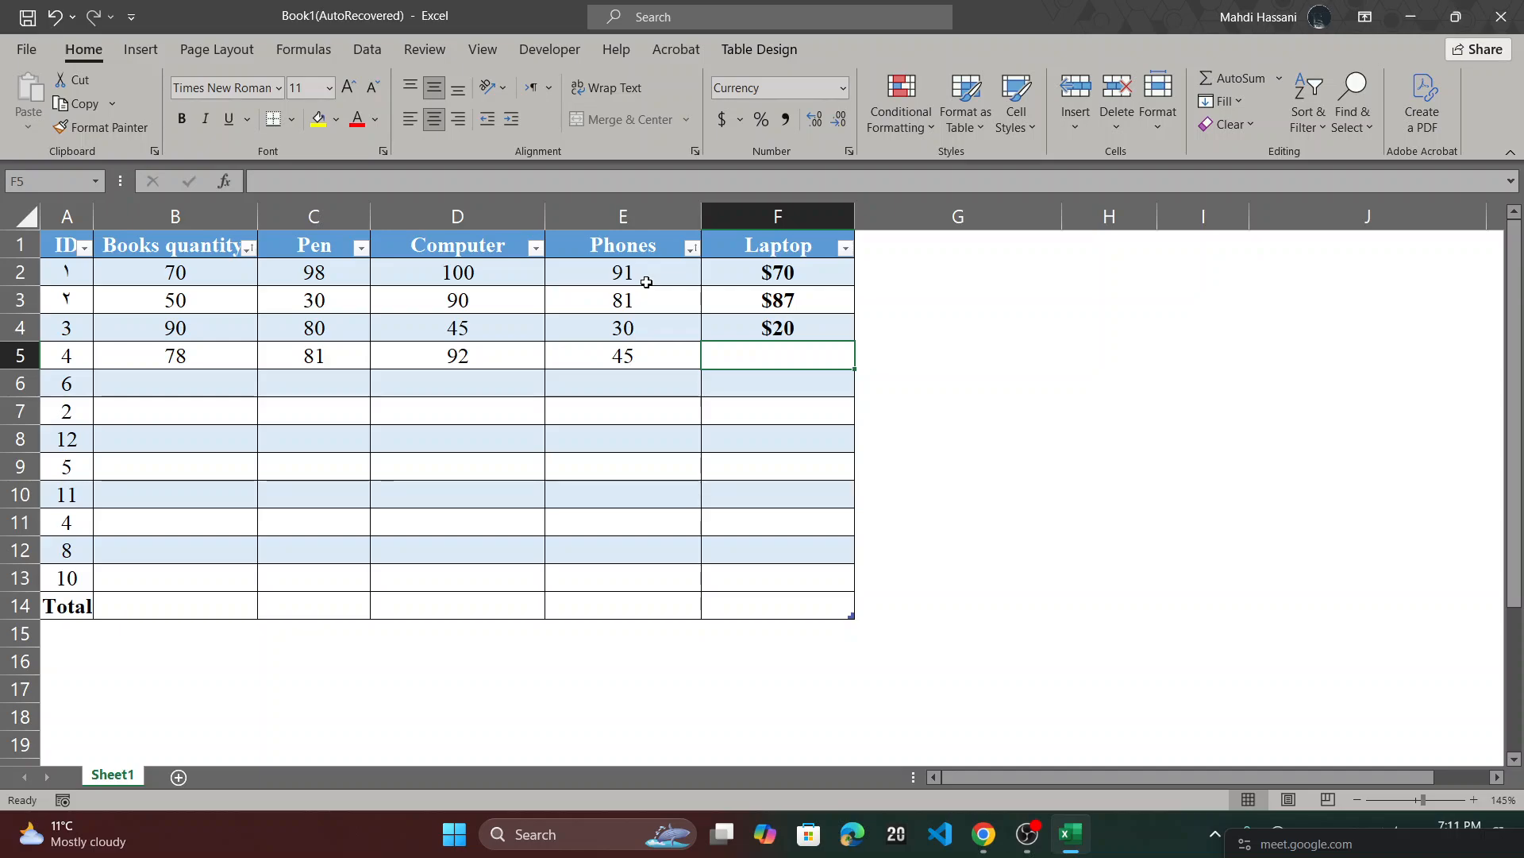
text(49)
click(696, 410)
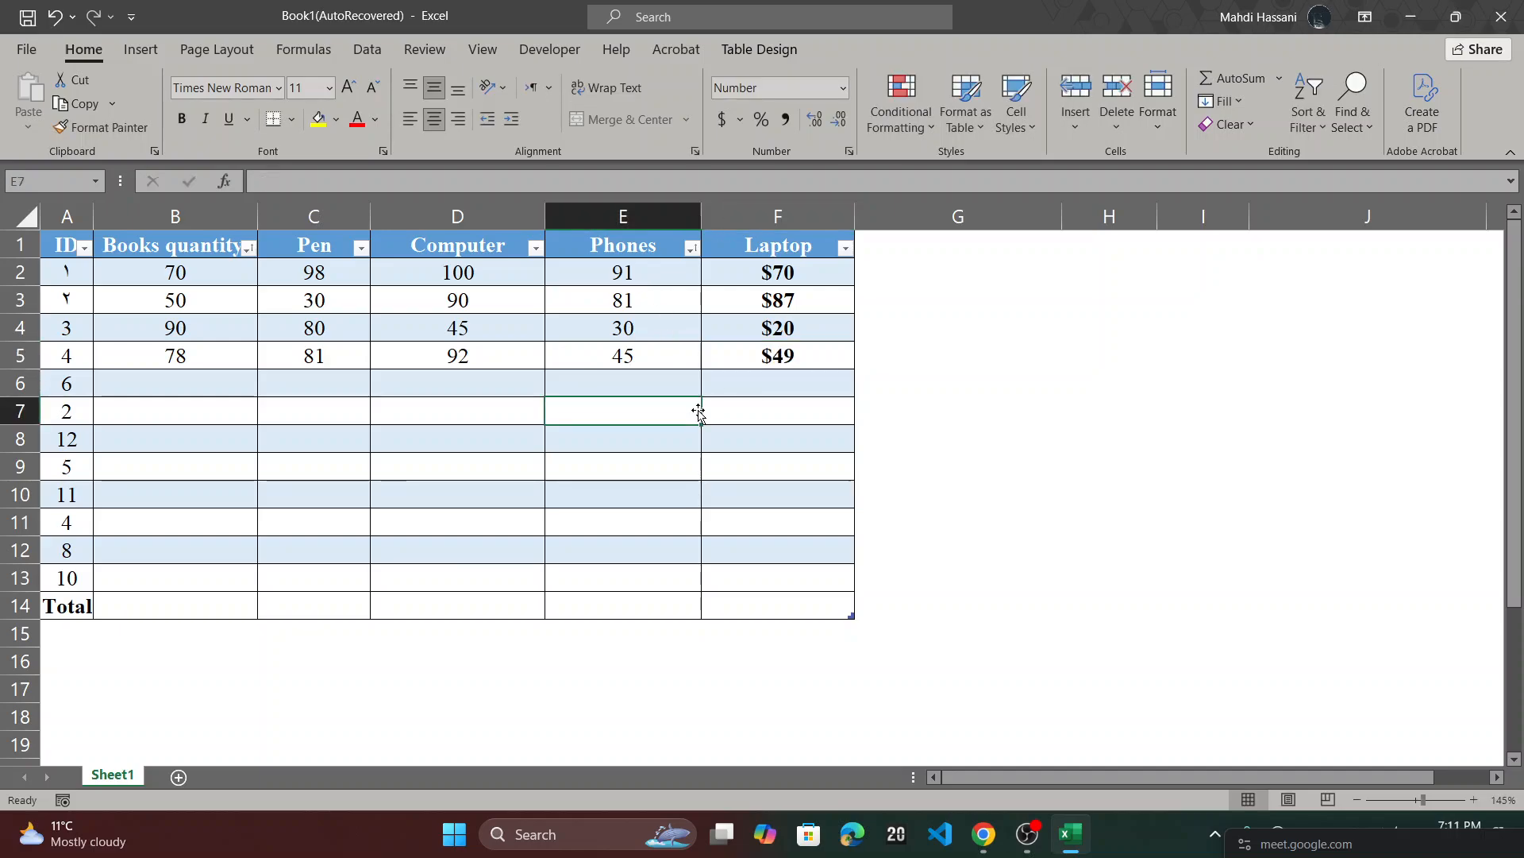
- Clear the conditional formatting rules from the Laptop cells F2:F12 and apply the Accounting number format to them
drag(770, 278, 779, 555)
click(892, 131)
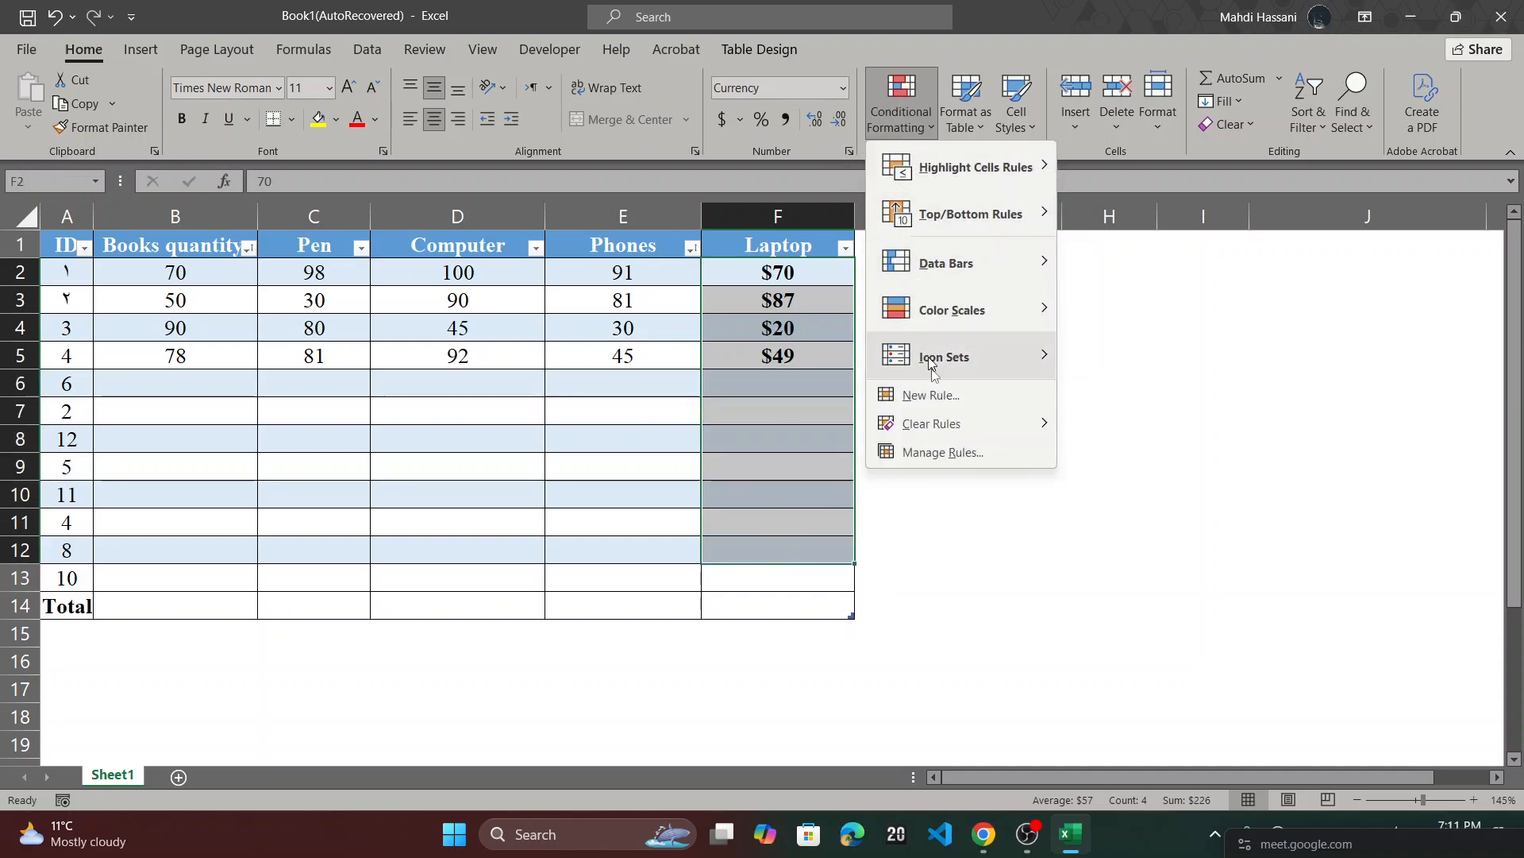
mouse_move(961, 423)
click(1085, 427)
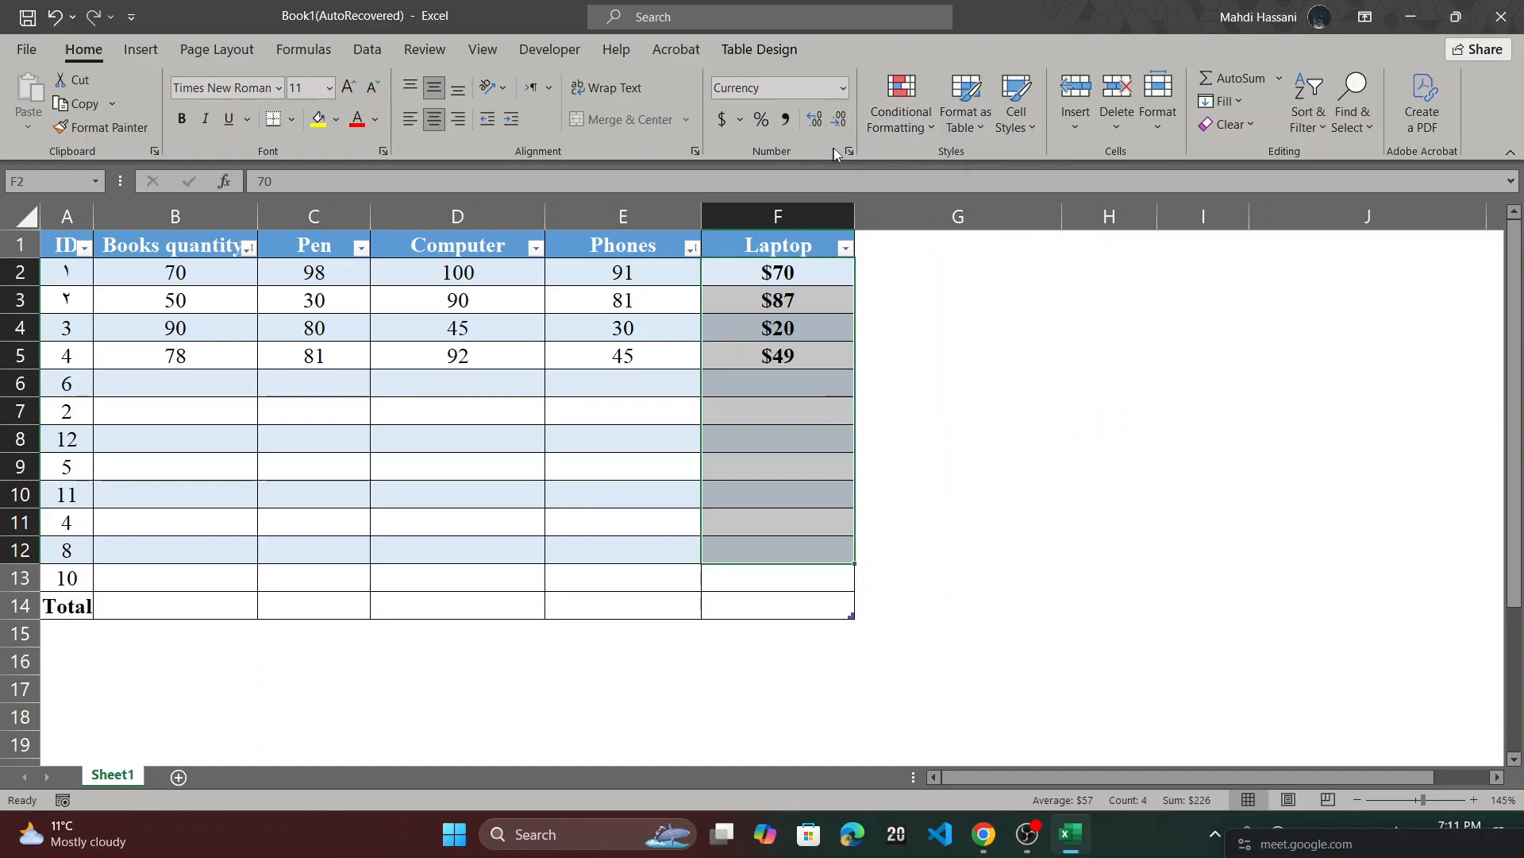
click(893, 130)
mouse_move(992, 422)
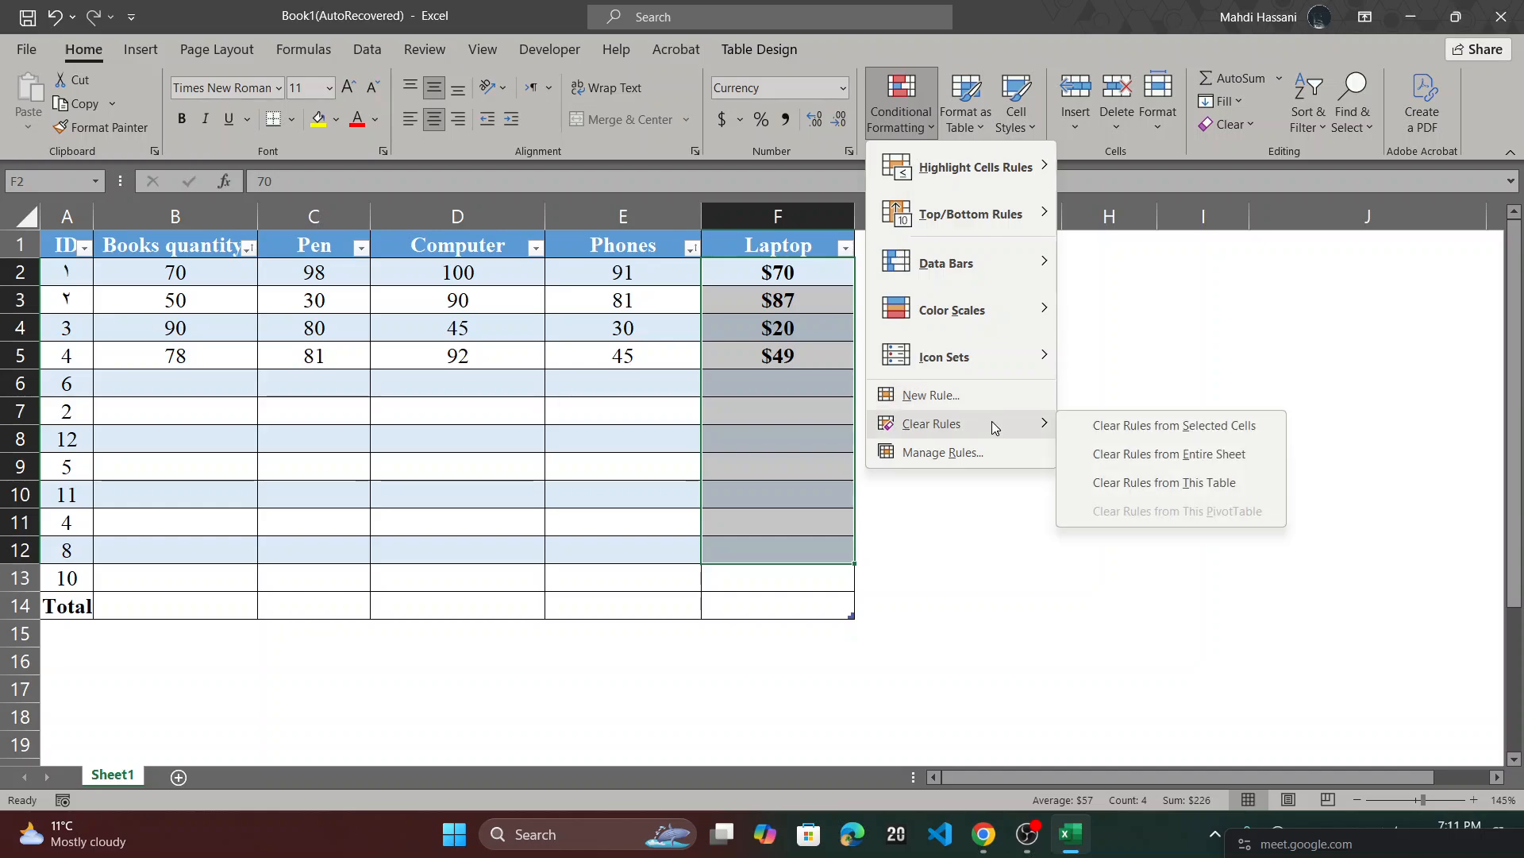
click(1099, 429)
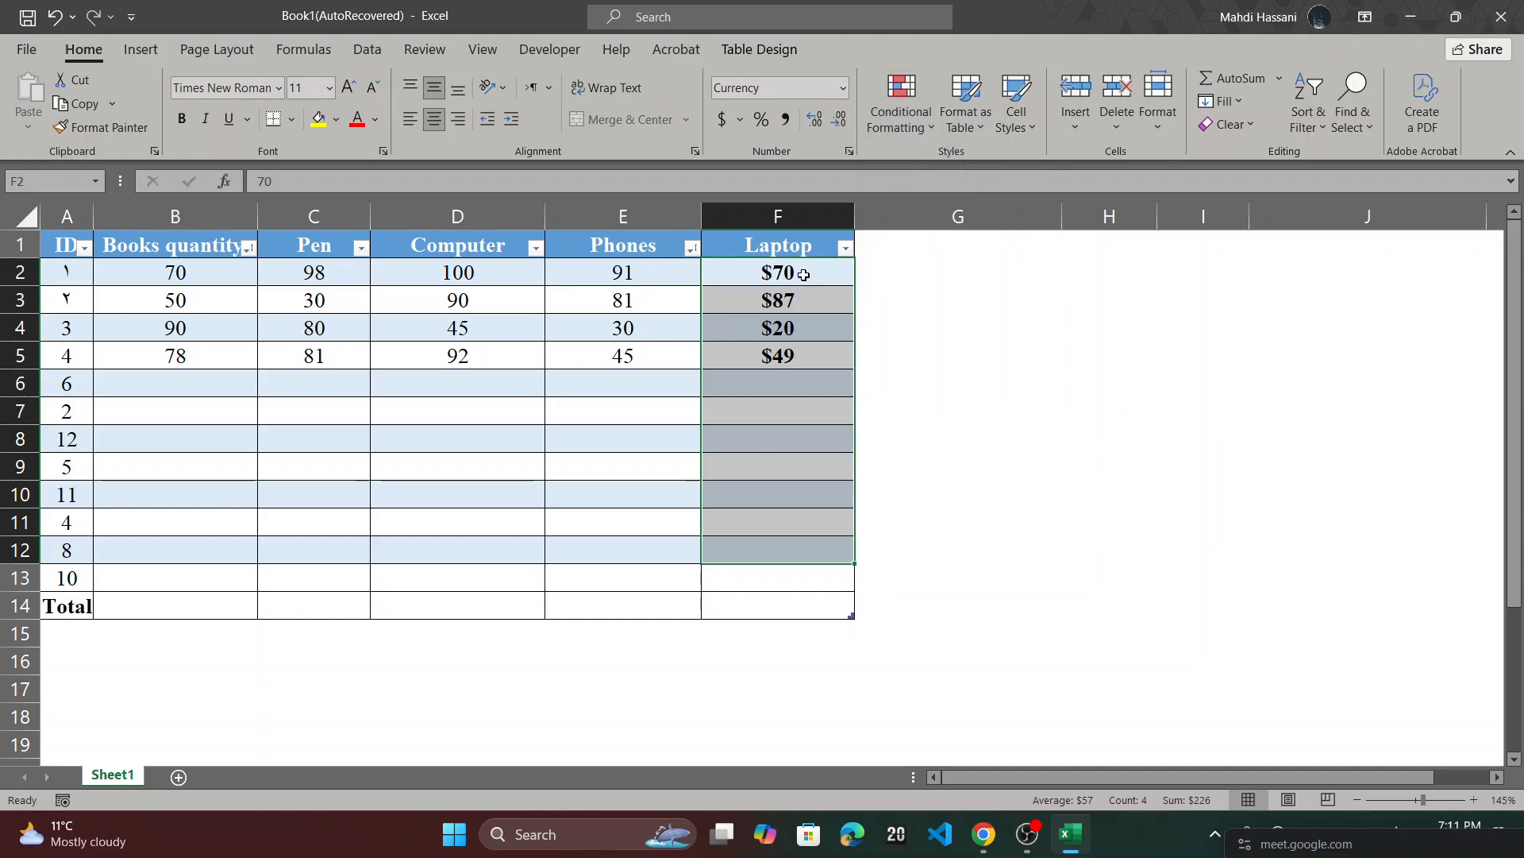
click(722, 119)
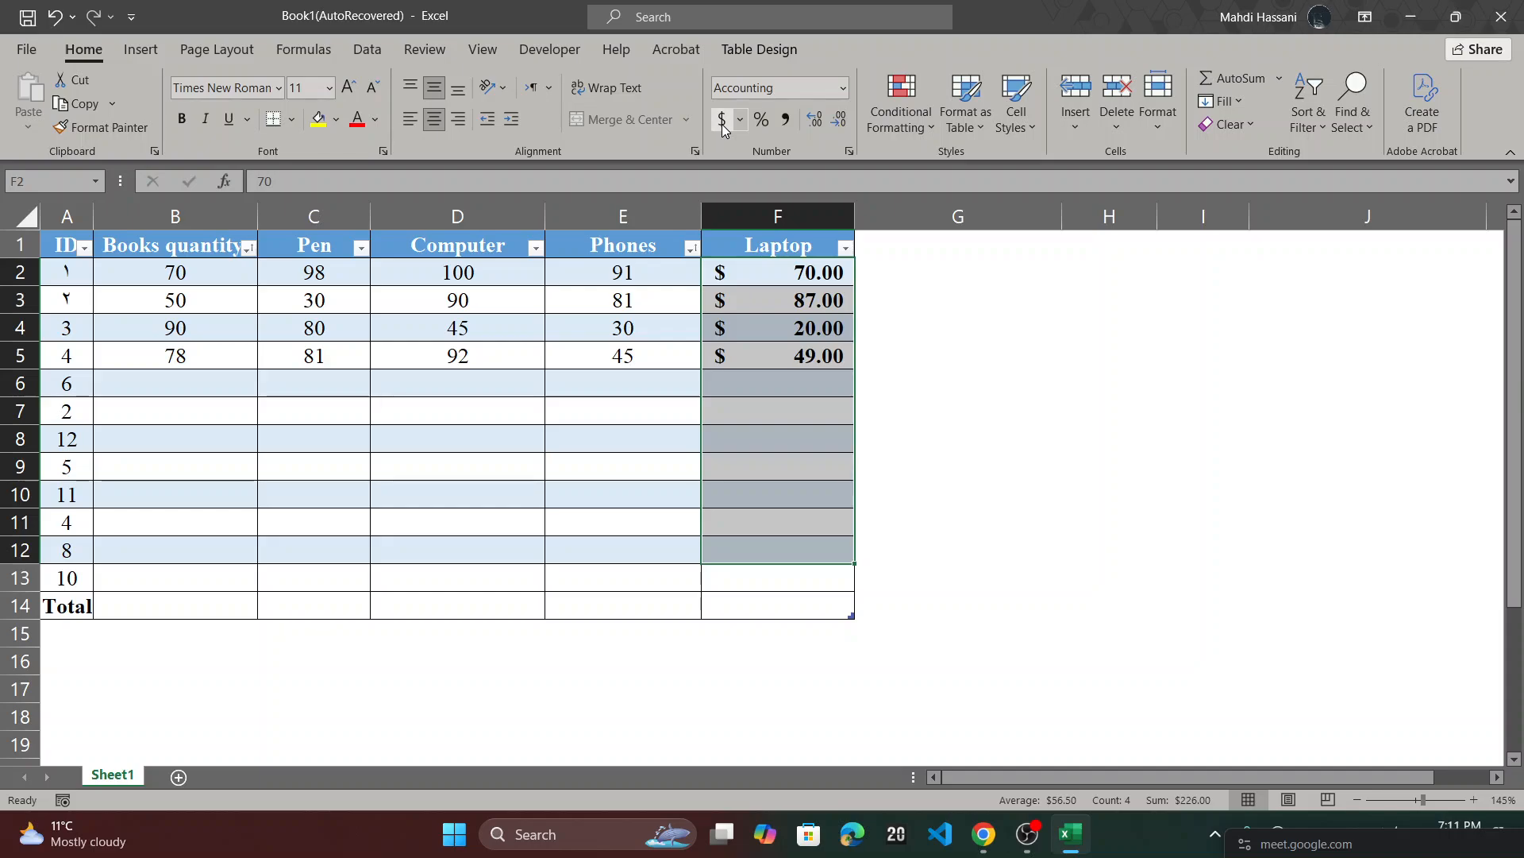
click(823, 398)
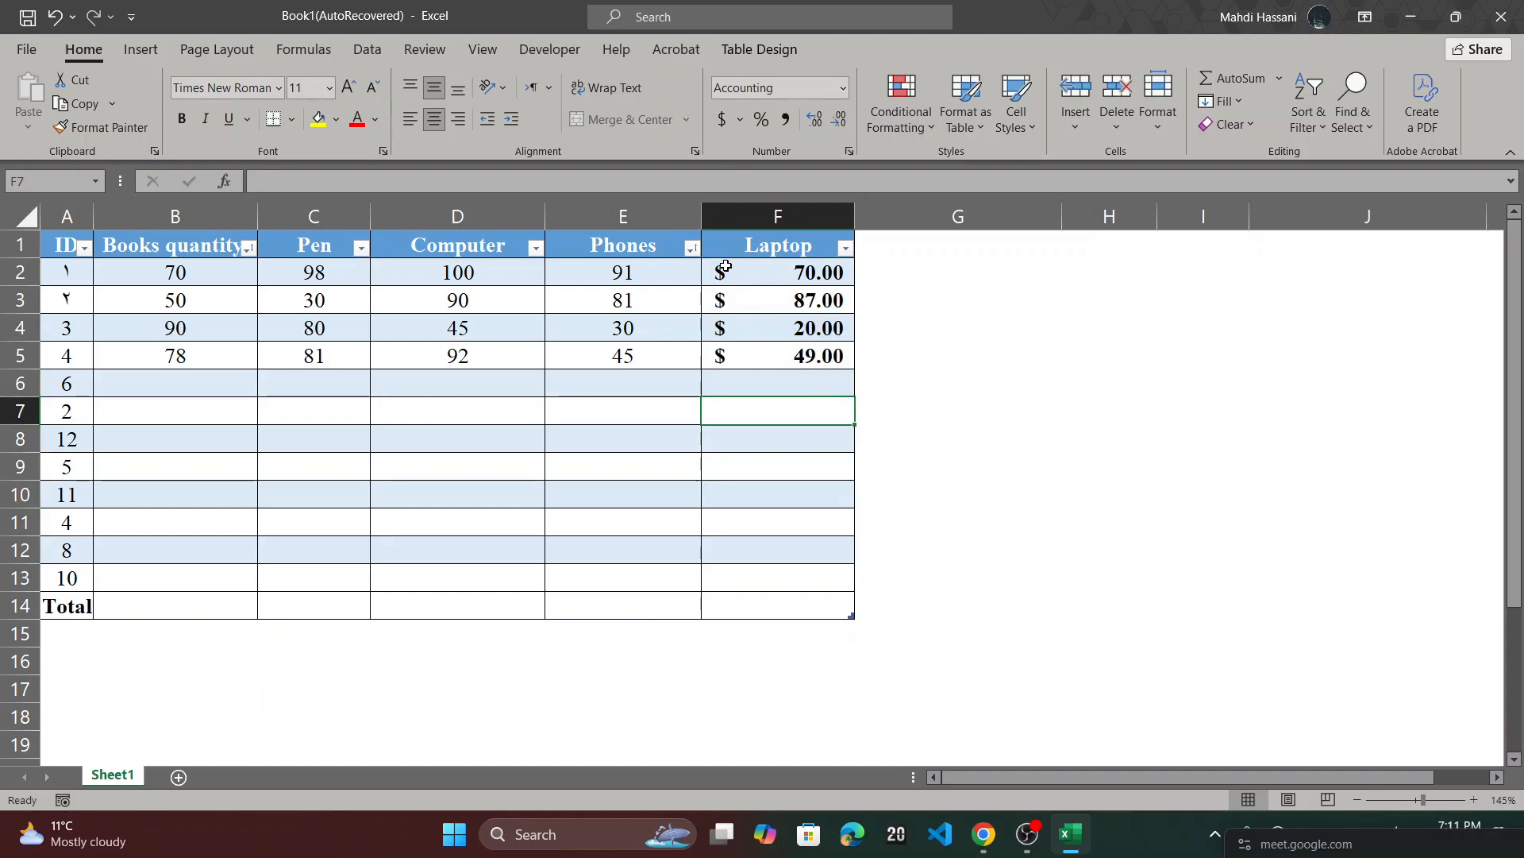
- Clear only the contents of the Laptop cells F2:F7 and undo that clearing
drag(732, 266, 821, 399)
click(1227, 124)
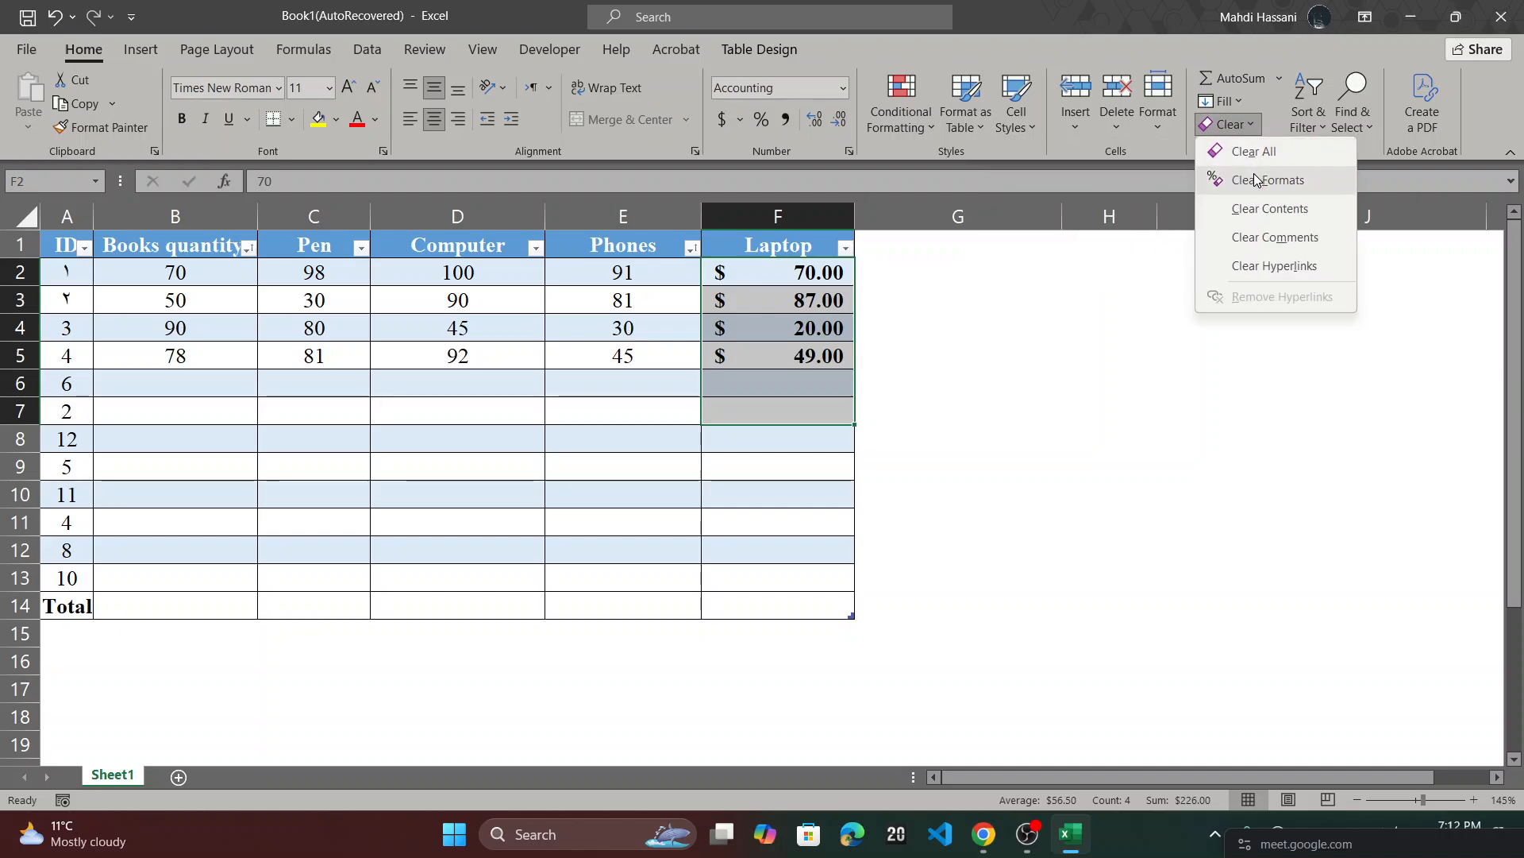
click(1257, 210)
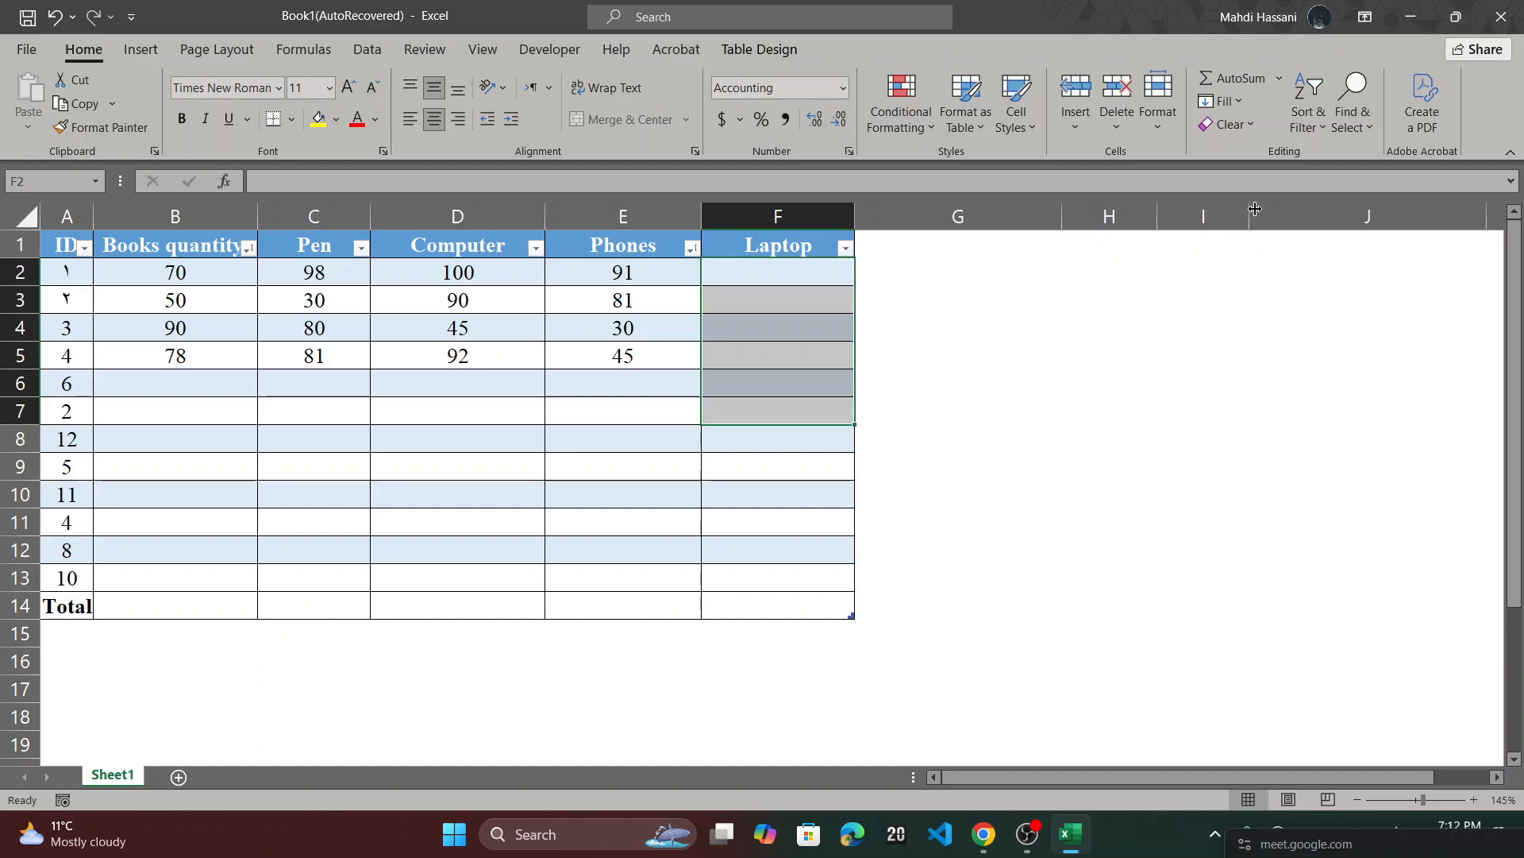
key(ctrl+z)
- Clear both contents and formatting from the Laptop cells F2:F7 and select F2
click(1235, 134)
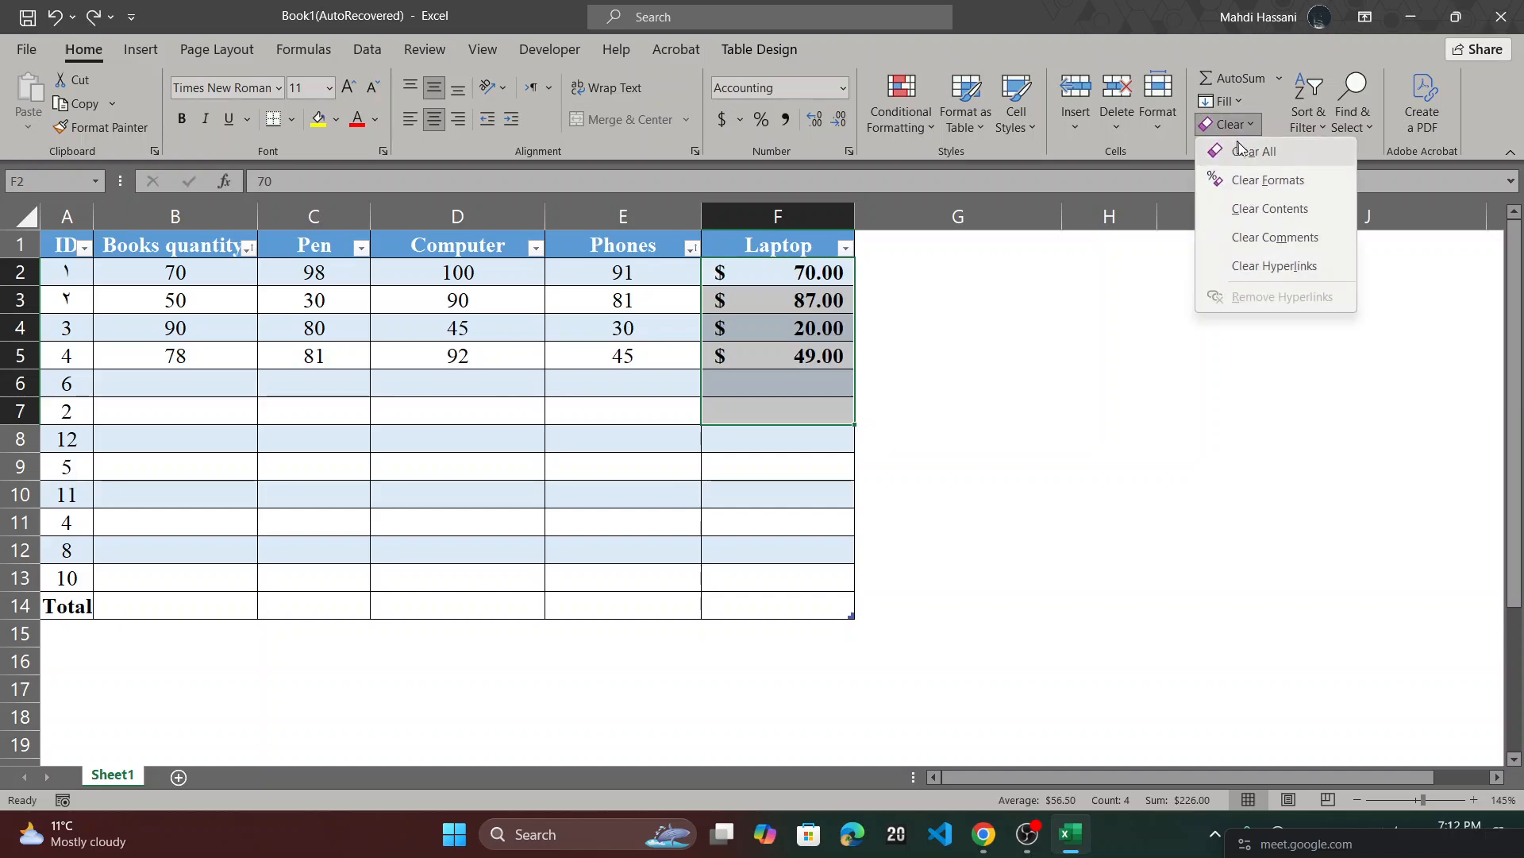
click(1245, 152)
click(812, 272)
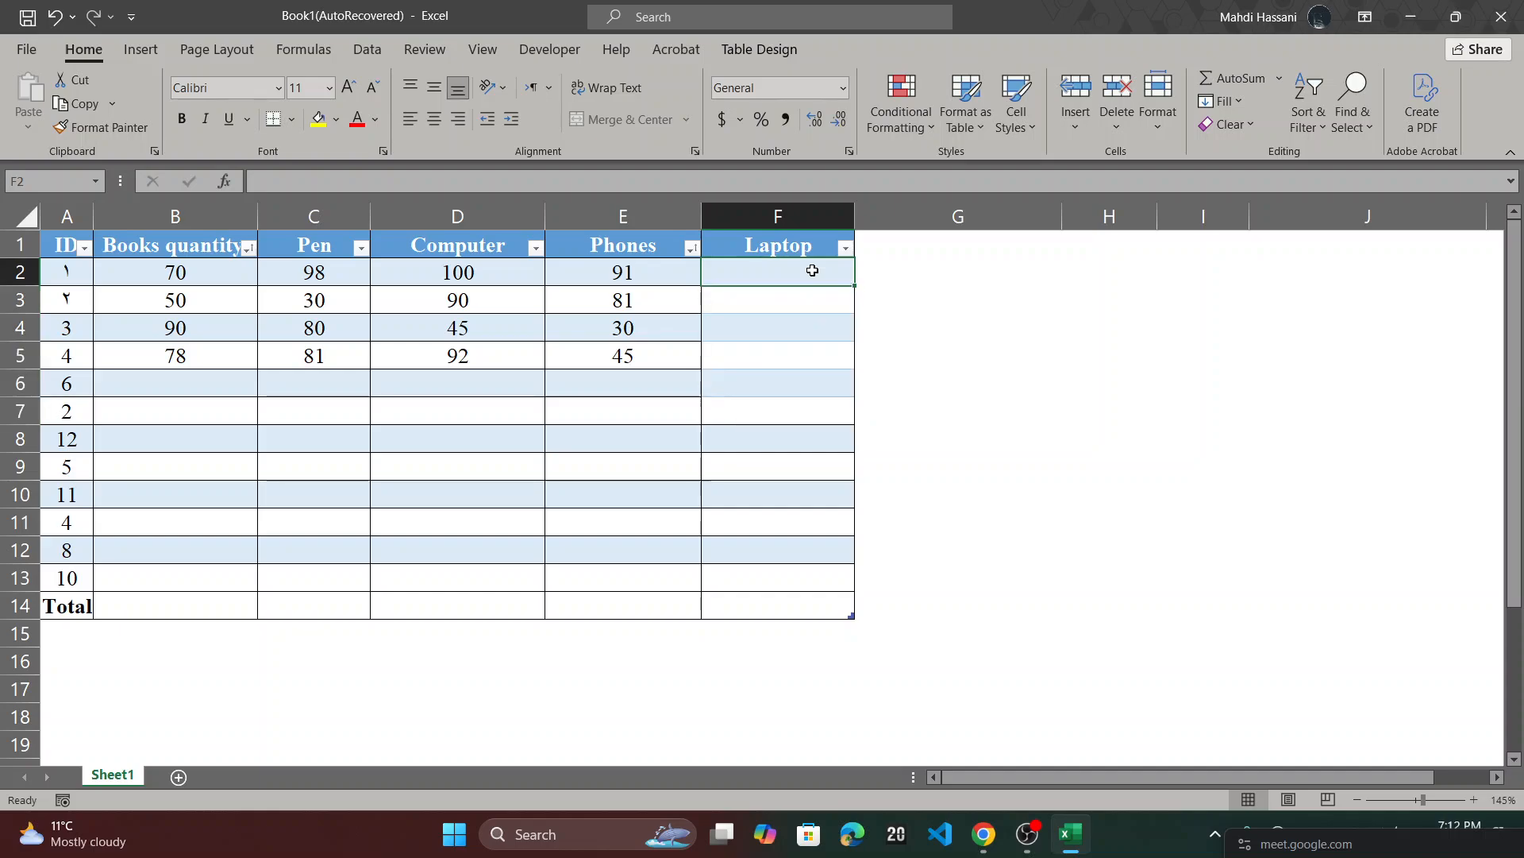
- Enter the Laptop values 87, 234, 54 and 56 in cells F2 to F5
text(87)
key(Return)
text(234)
key(Return)
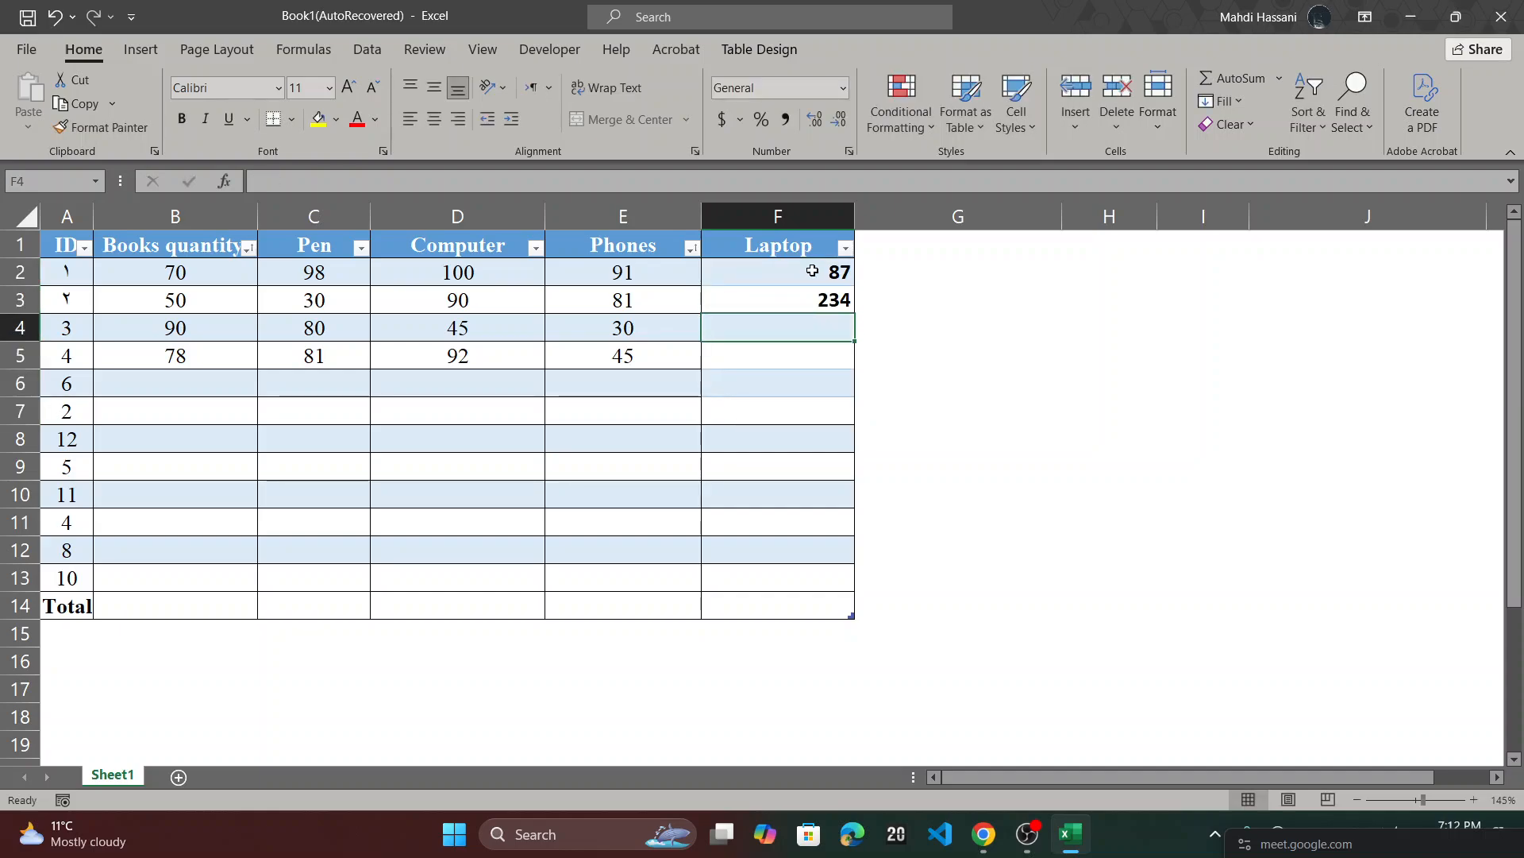
key(Up)
key(Down)
text(54)
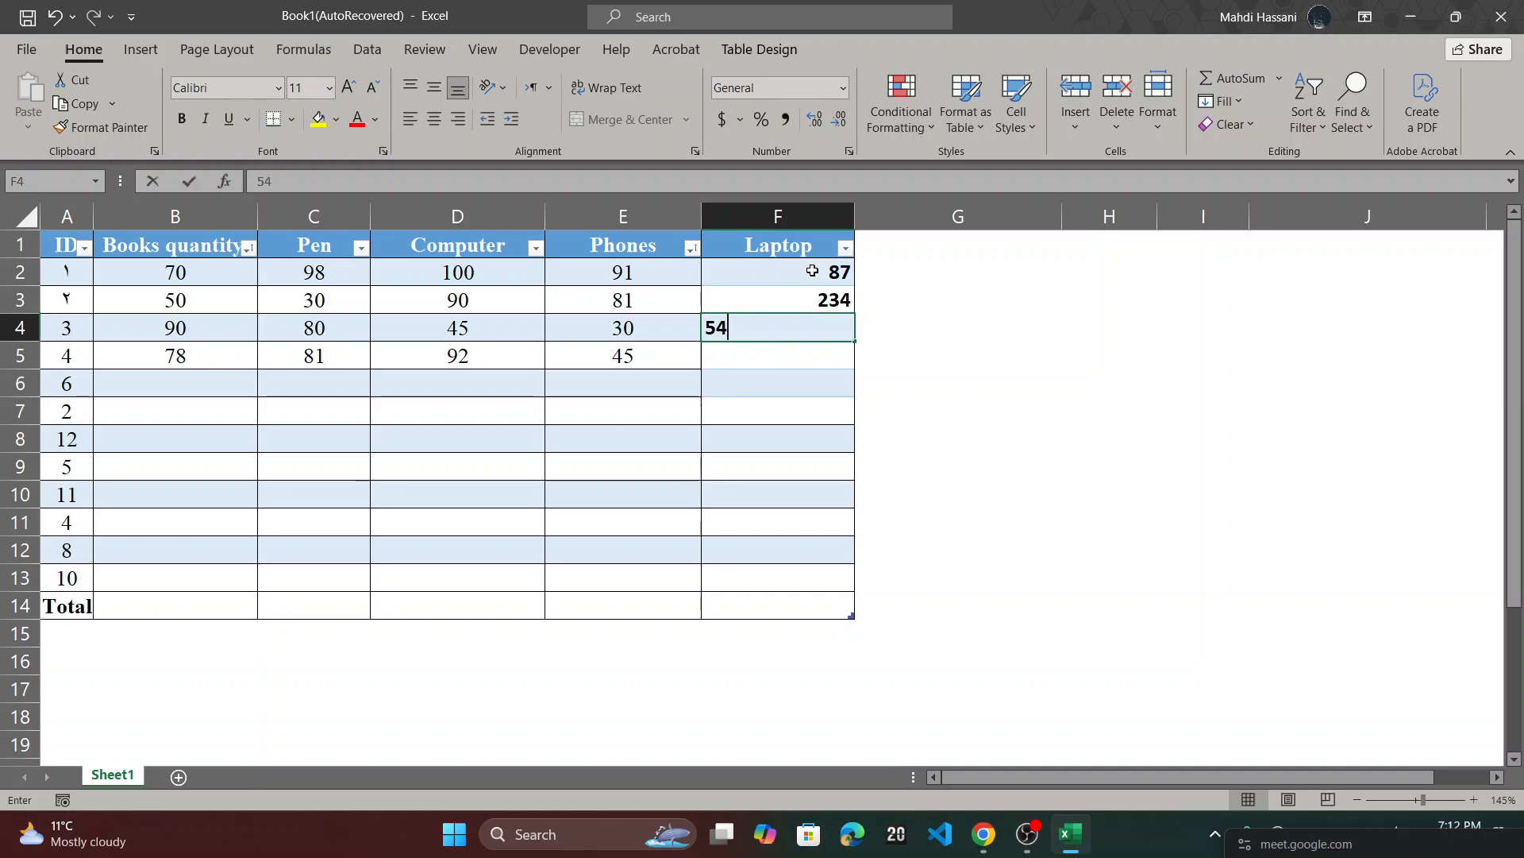
key(Return)
text(56)
key(Return)
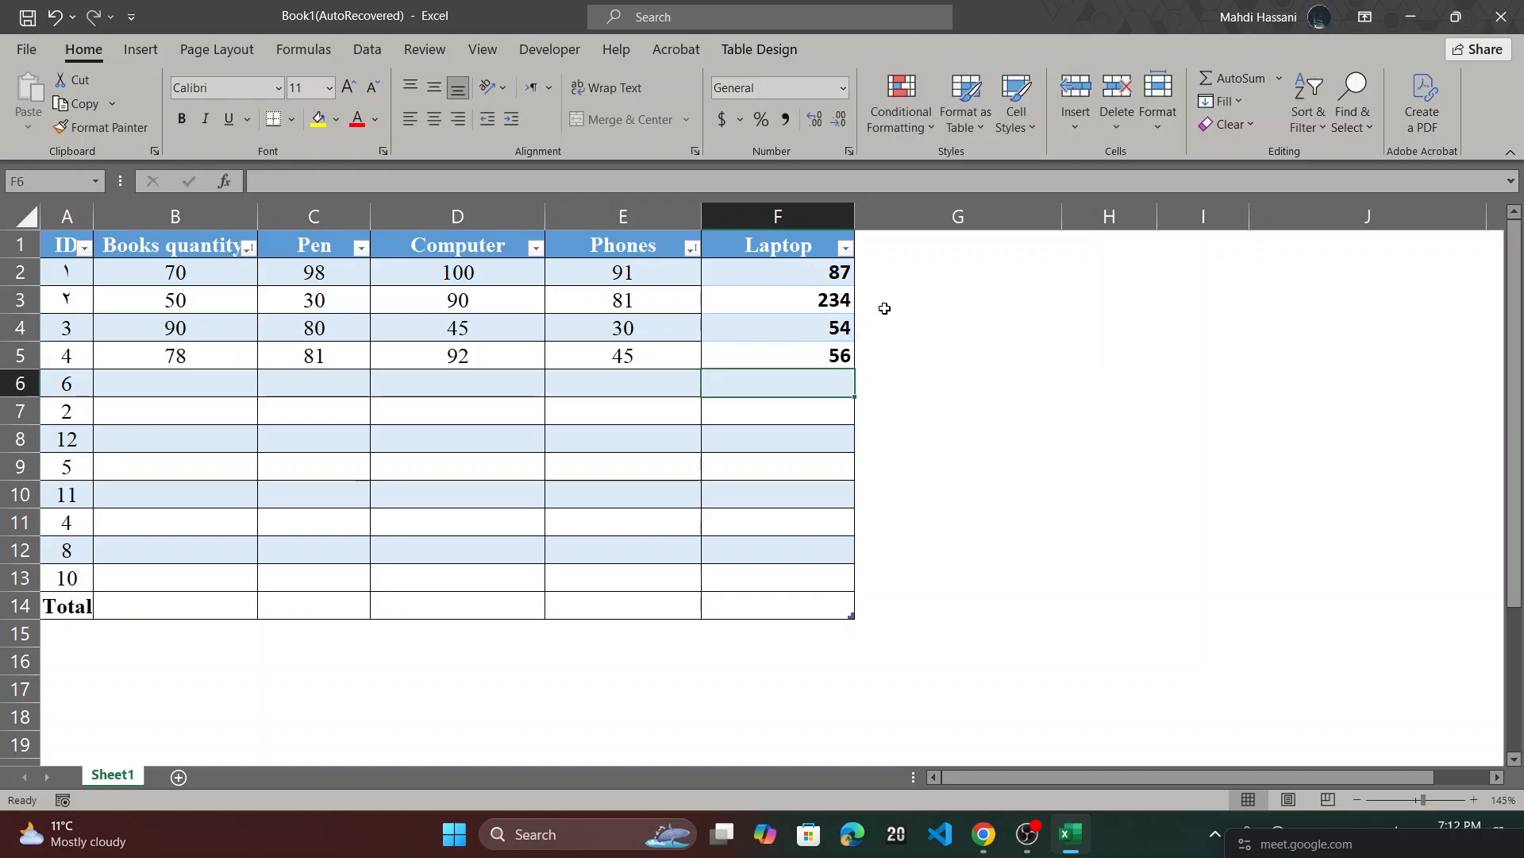
click(938, 365)
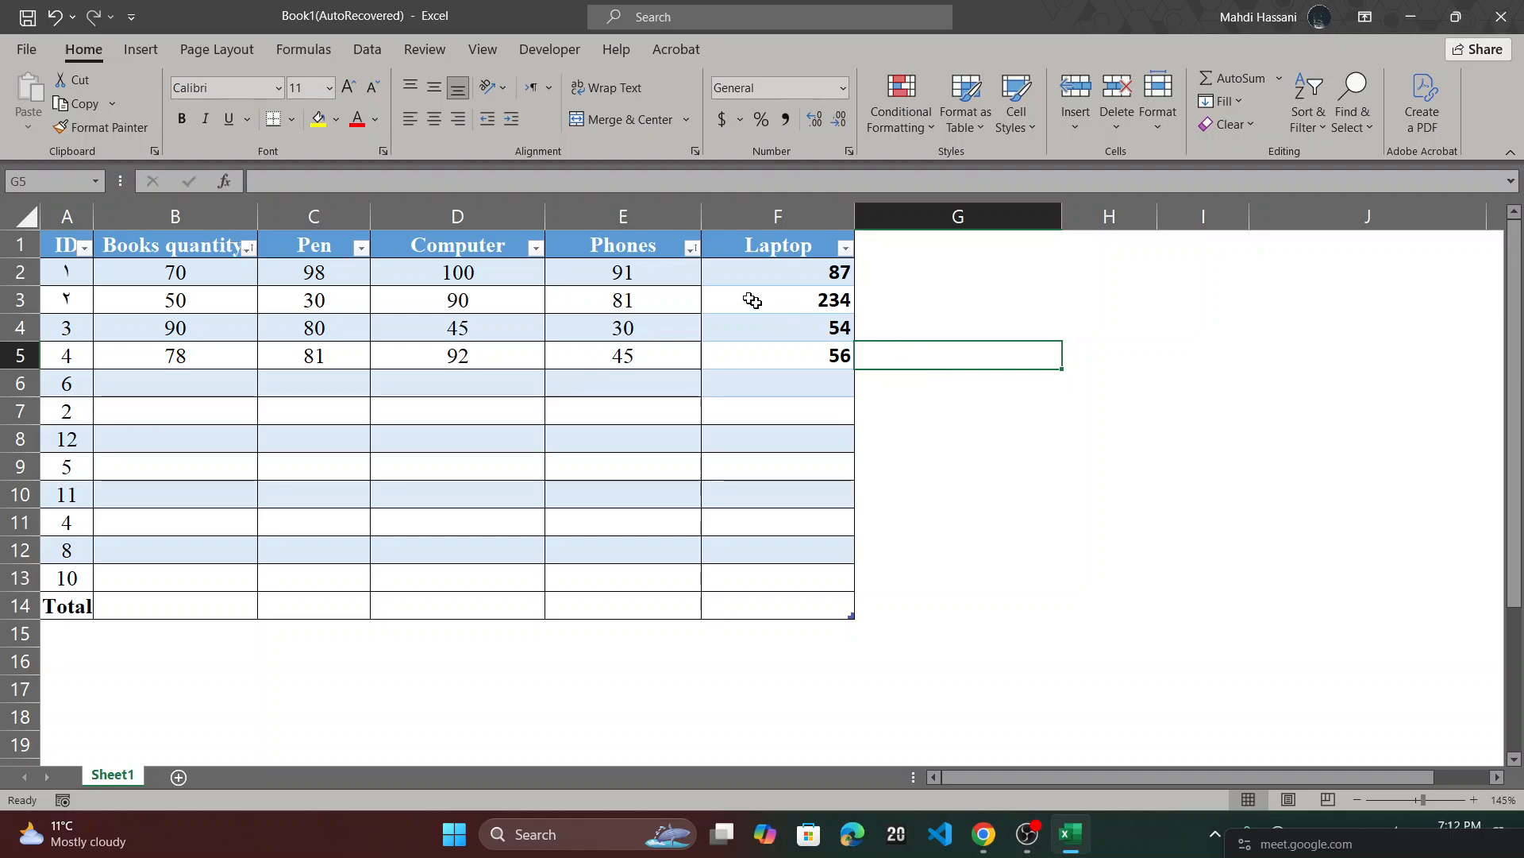
- Apply outside borders to the Laptop cells F2:F7 and deselect them
drag(709, 272, 796, 408)
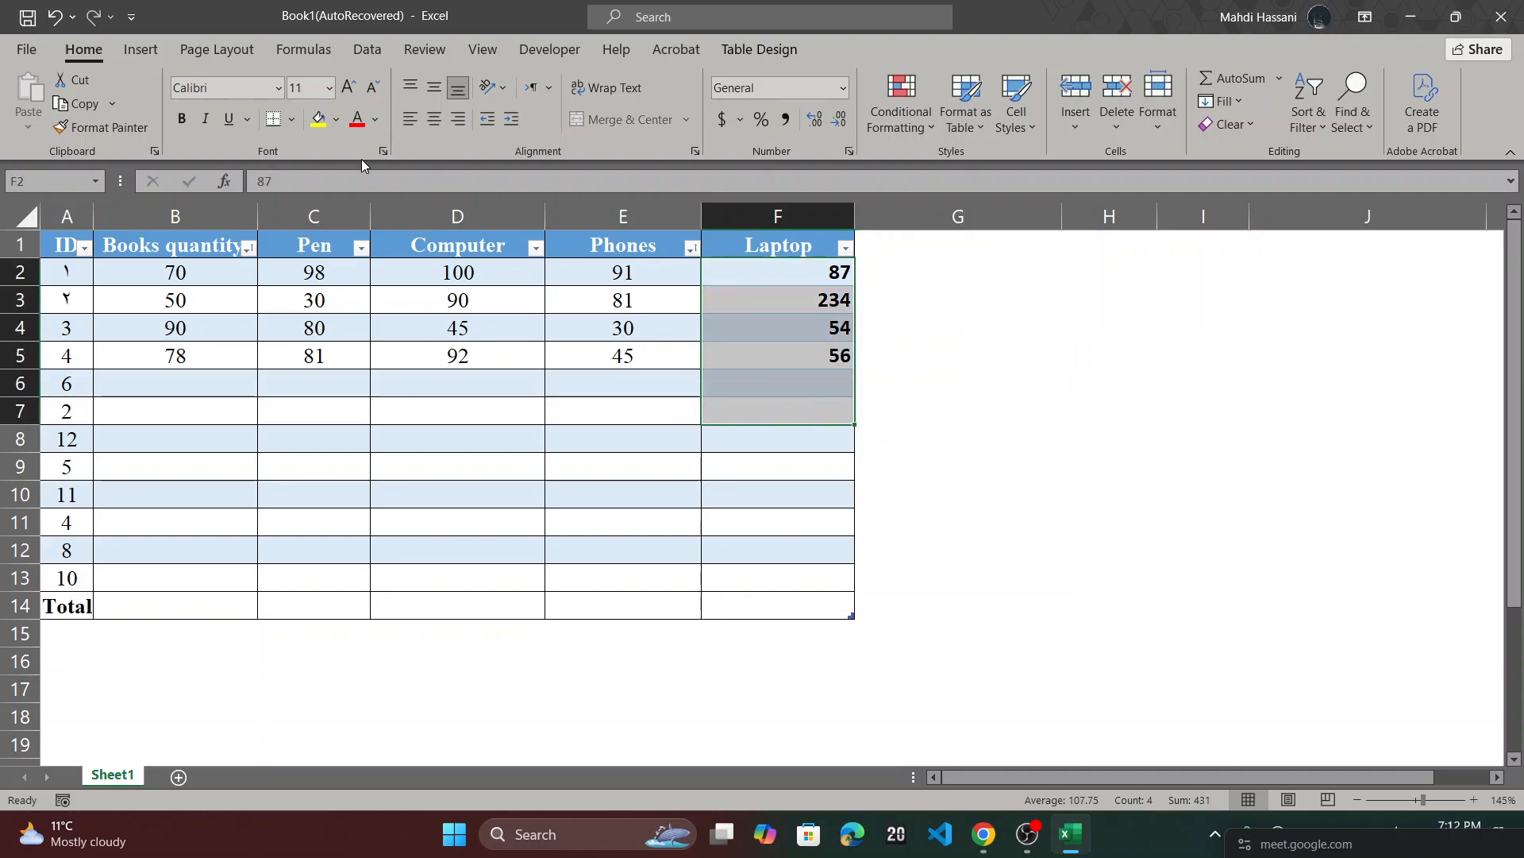
click(293, 120)
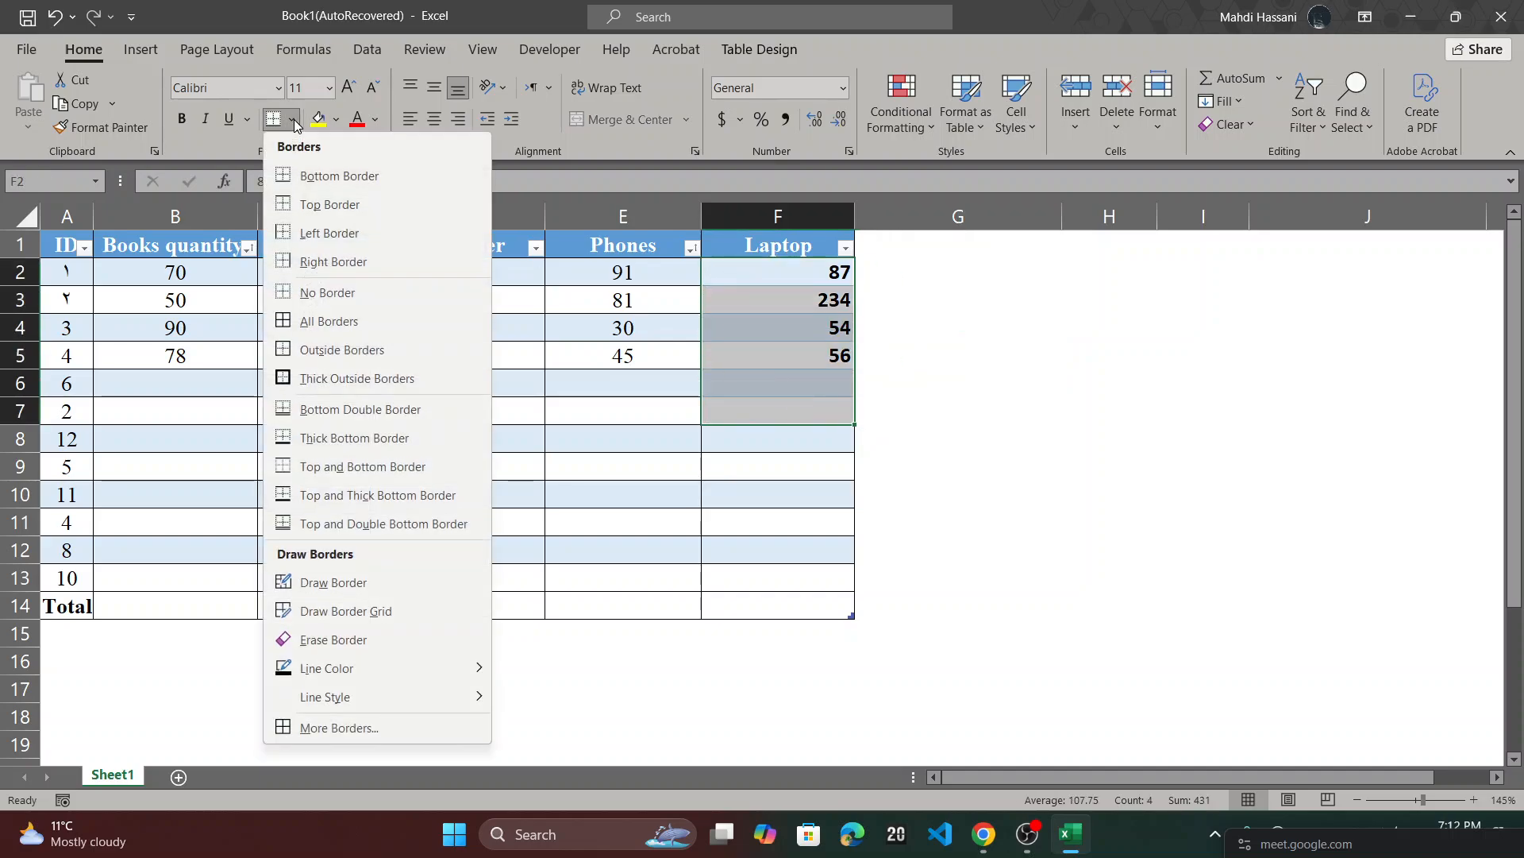
click(342, 343)
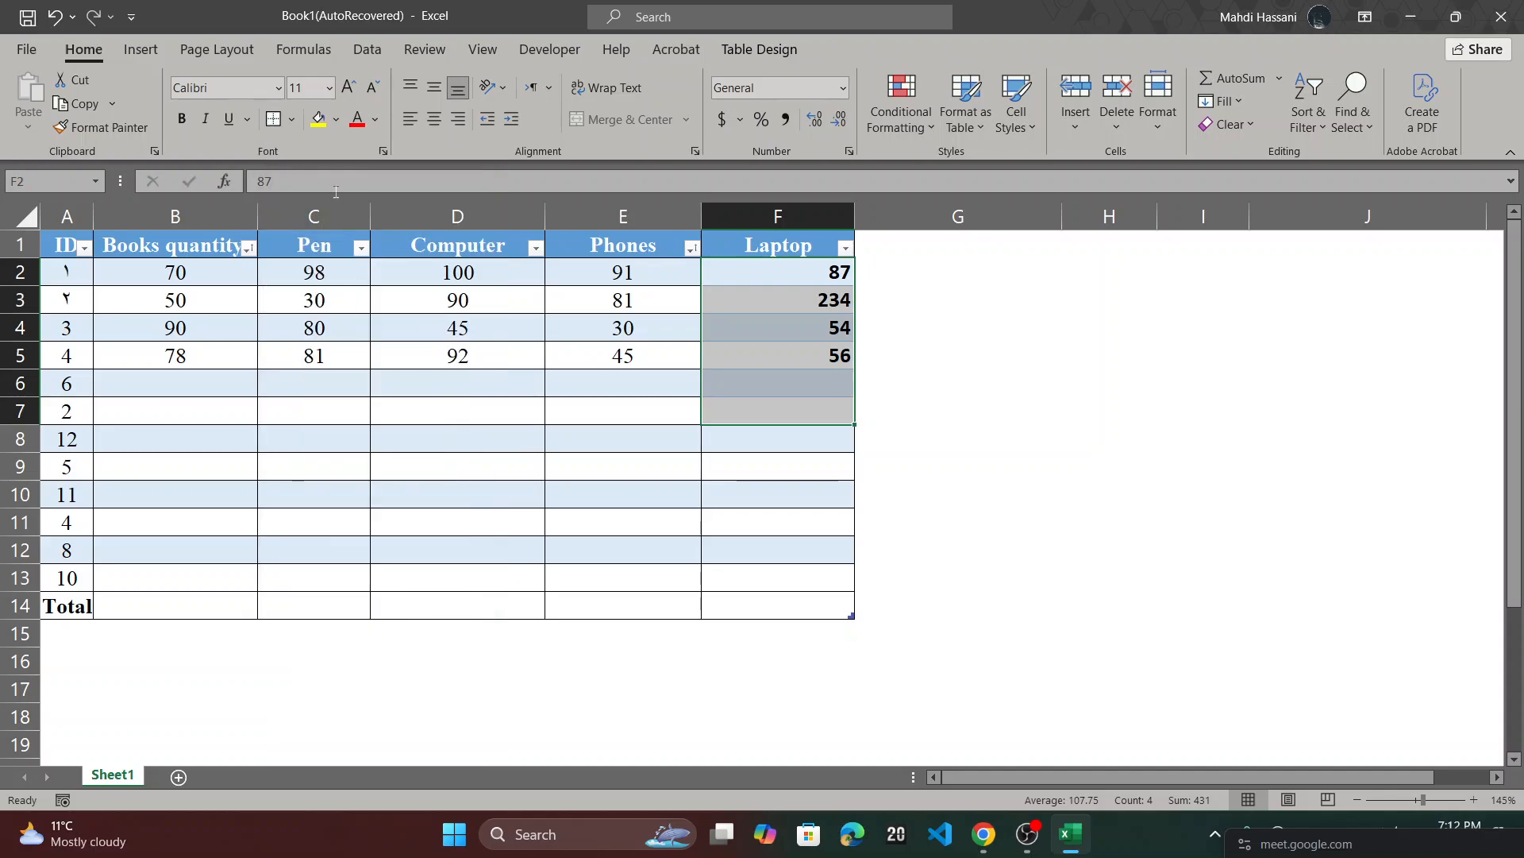
click(953, 410)
click(1022, 430)
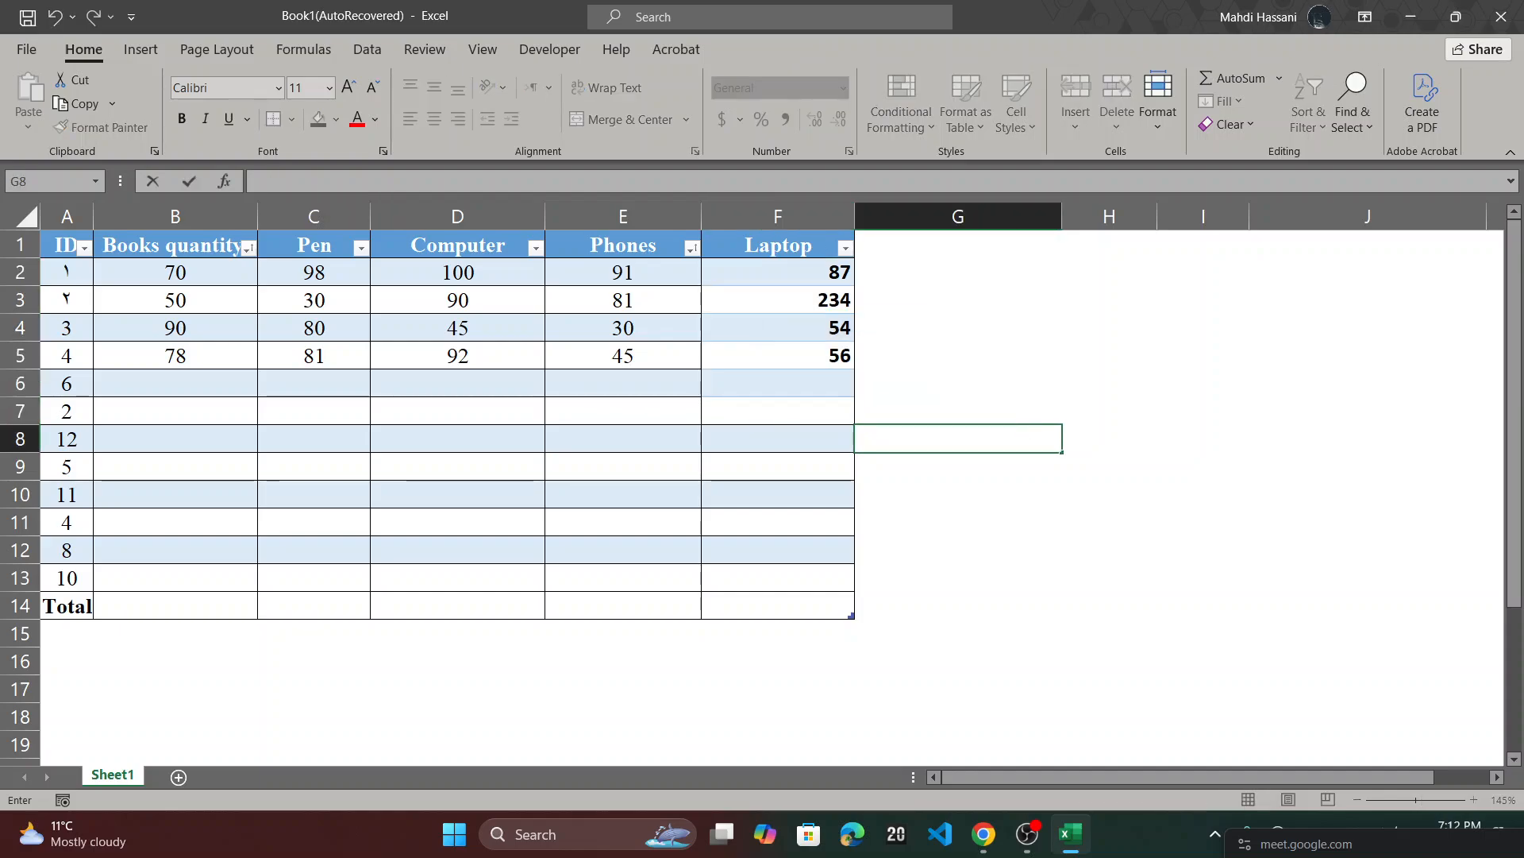
key(Down)
key(Right)
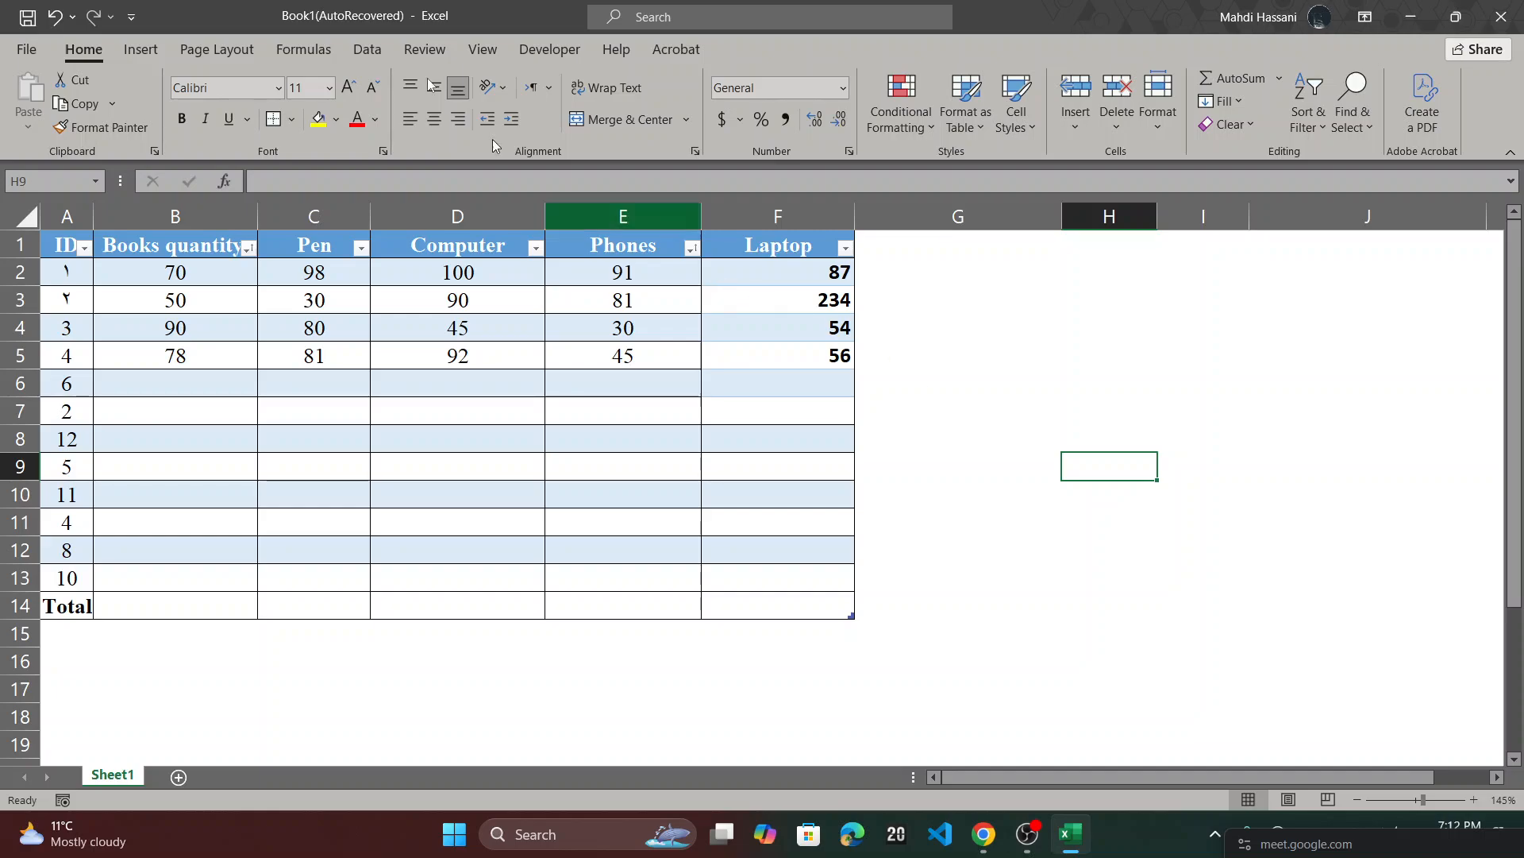
- Insert a 2-D stacked column chart without selected data, move it beside the table, and remove it
click(165, 47)
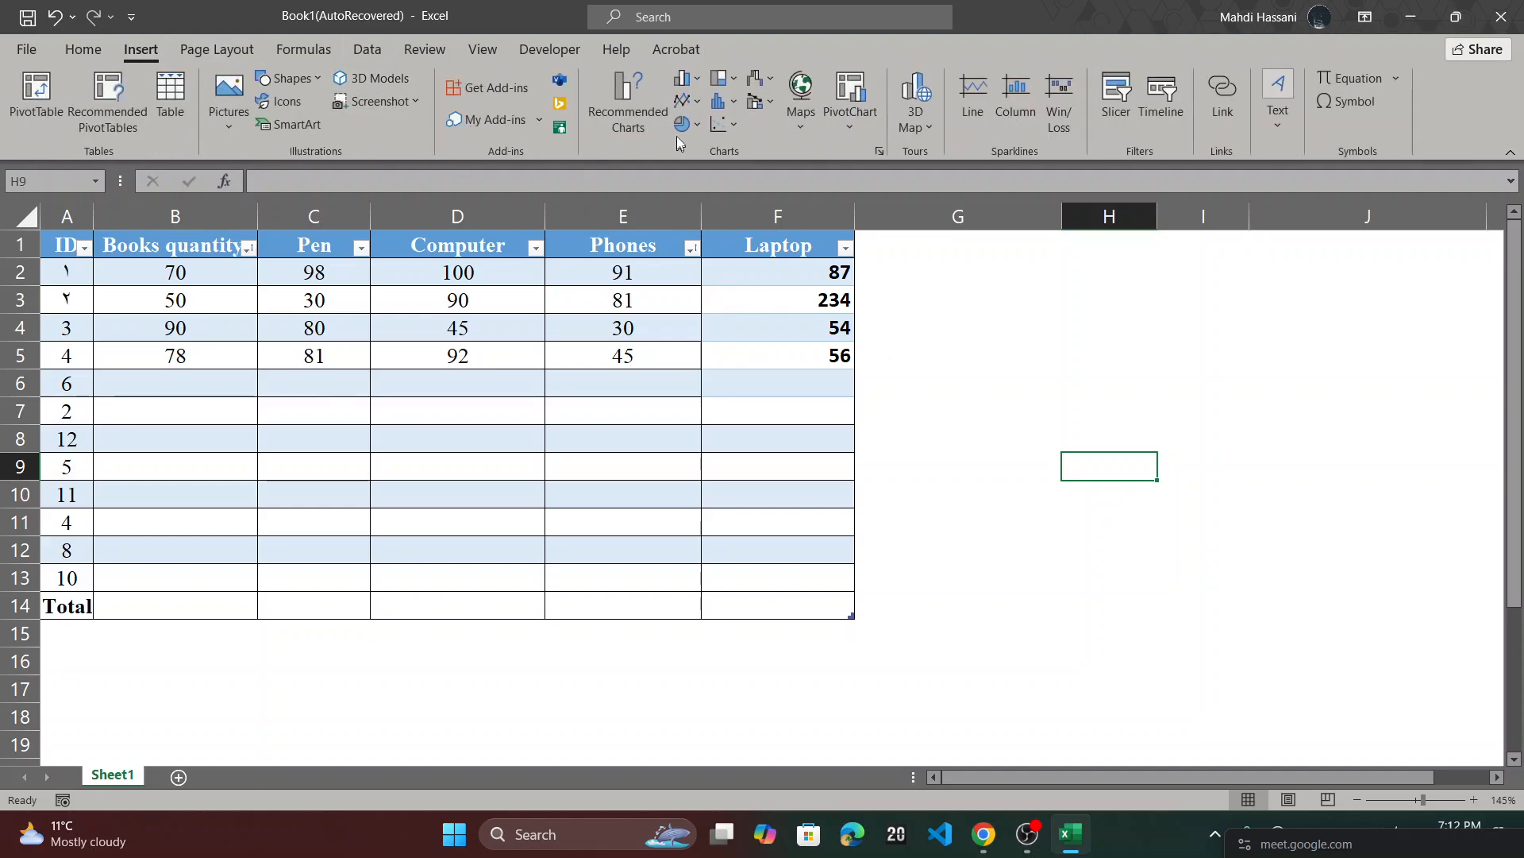
click(688, 80)
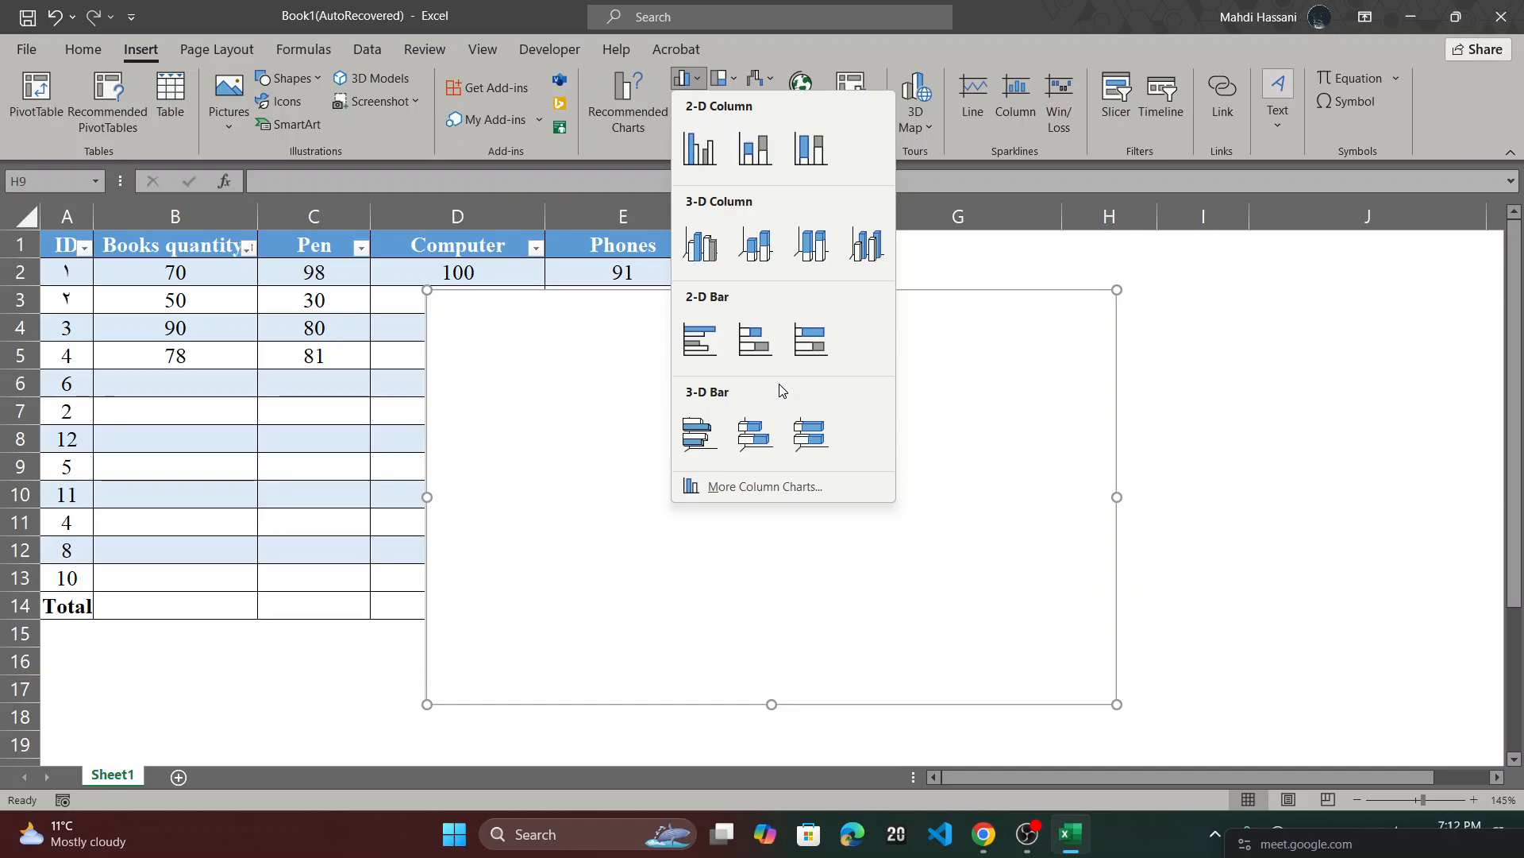
click(774, 173)
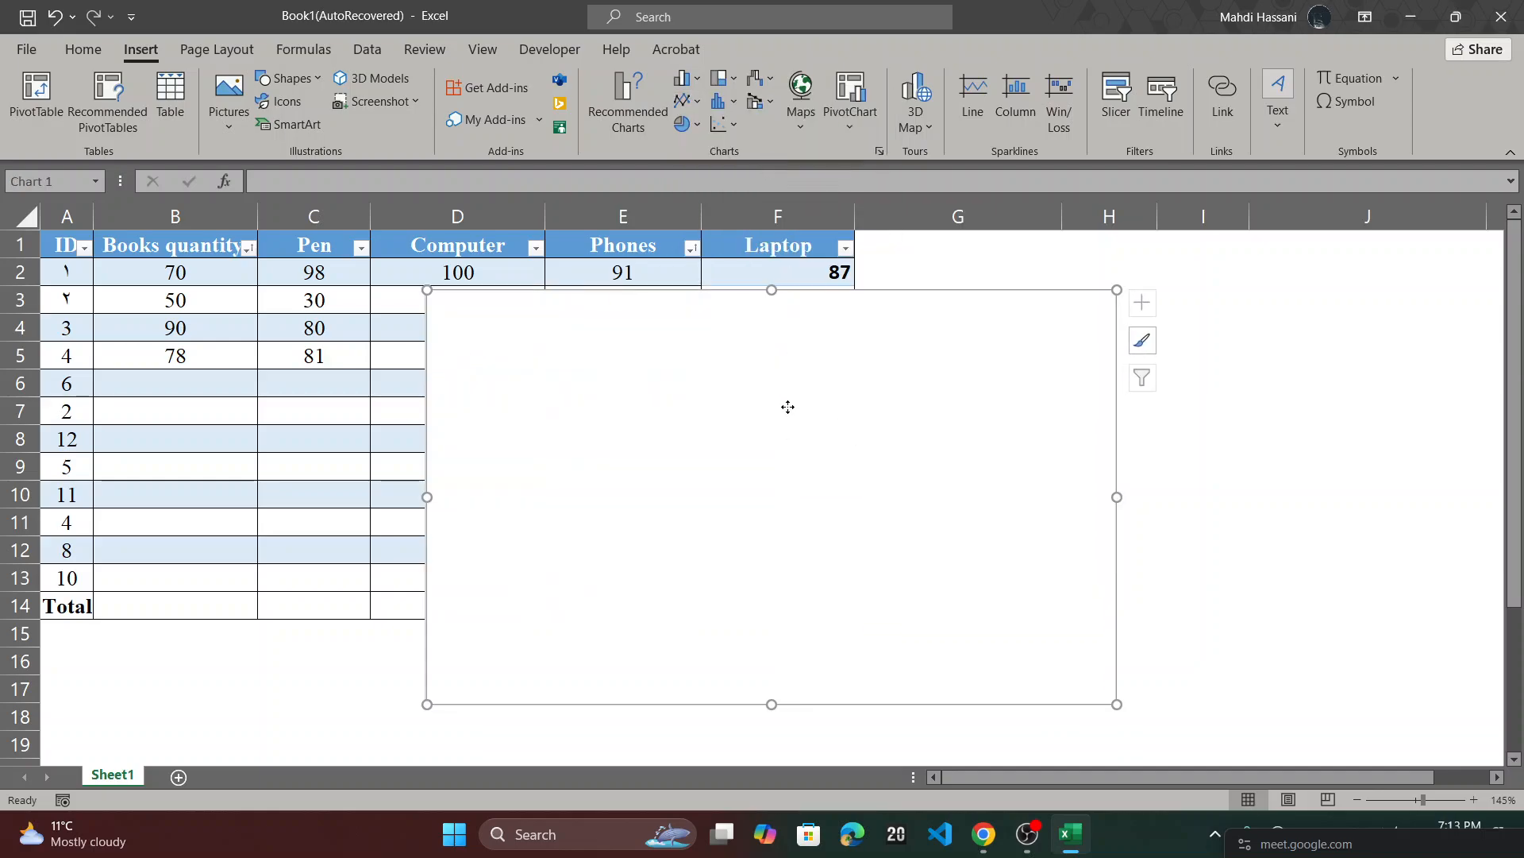
drag(788, 407, 1298, 426)
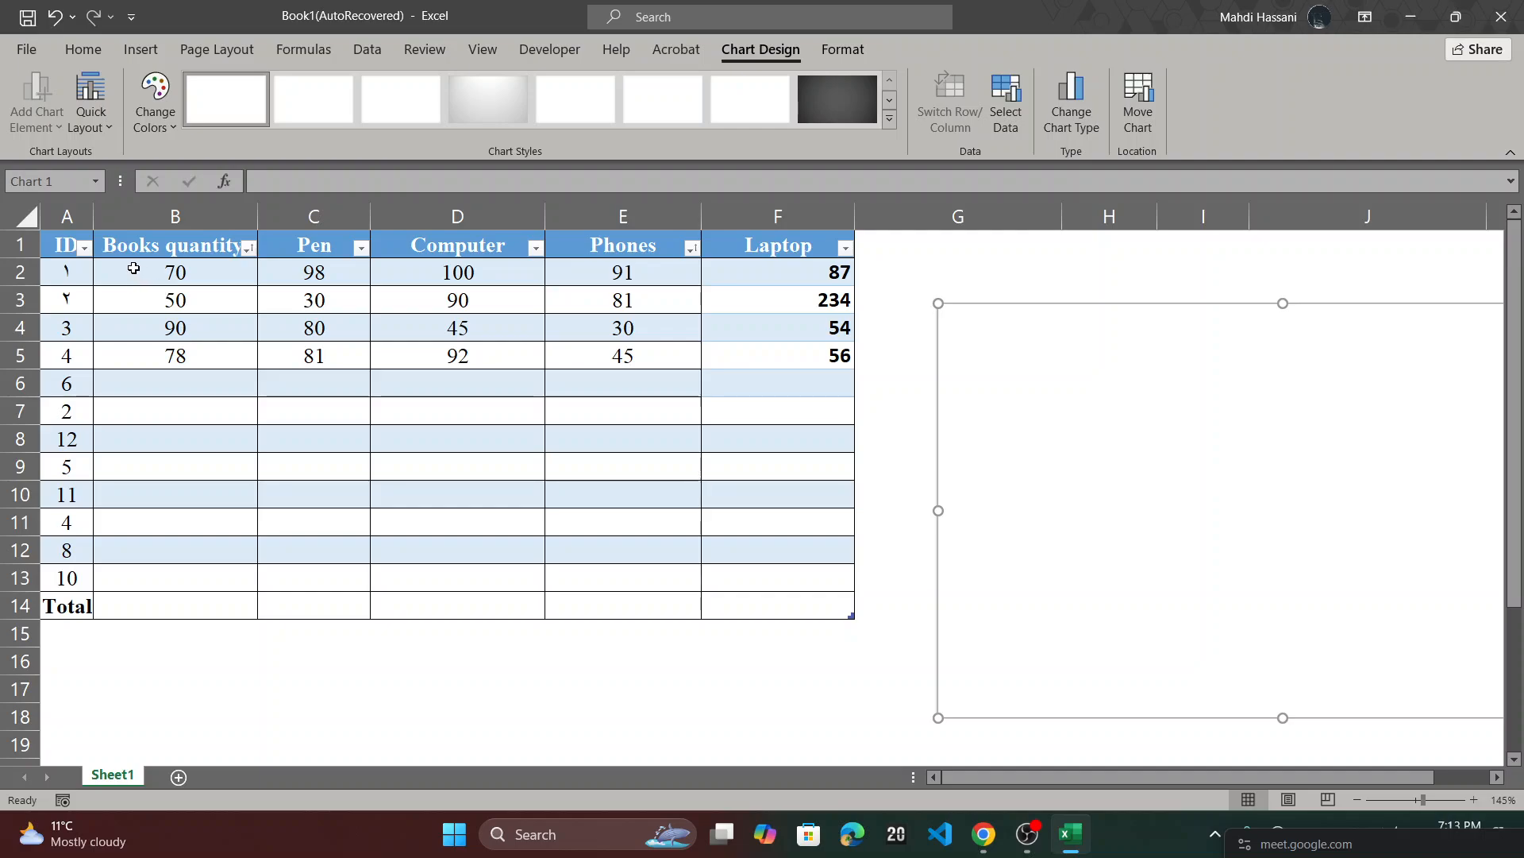
drag(128, 266, 746, 348)
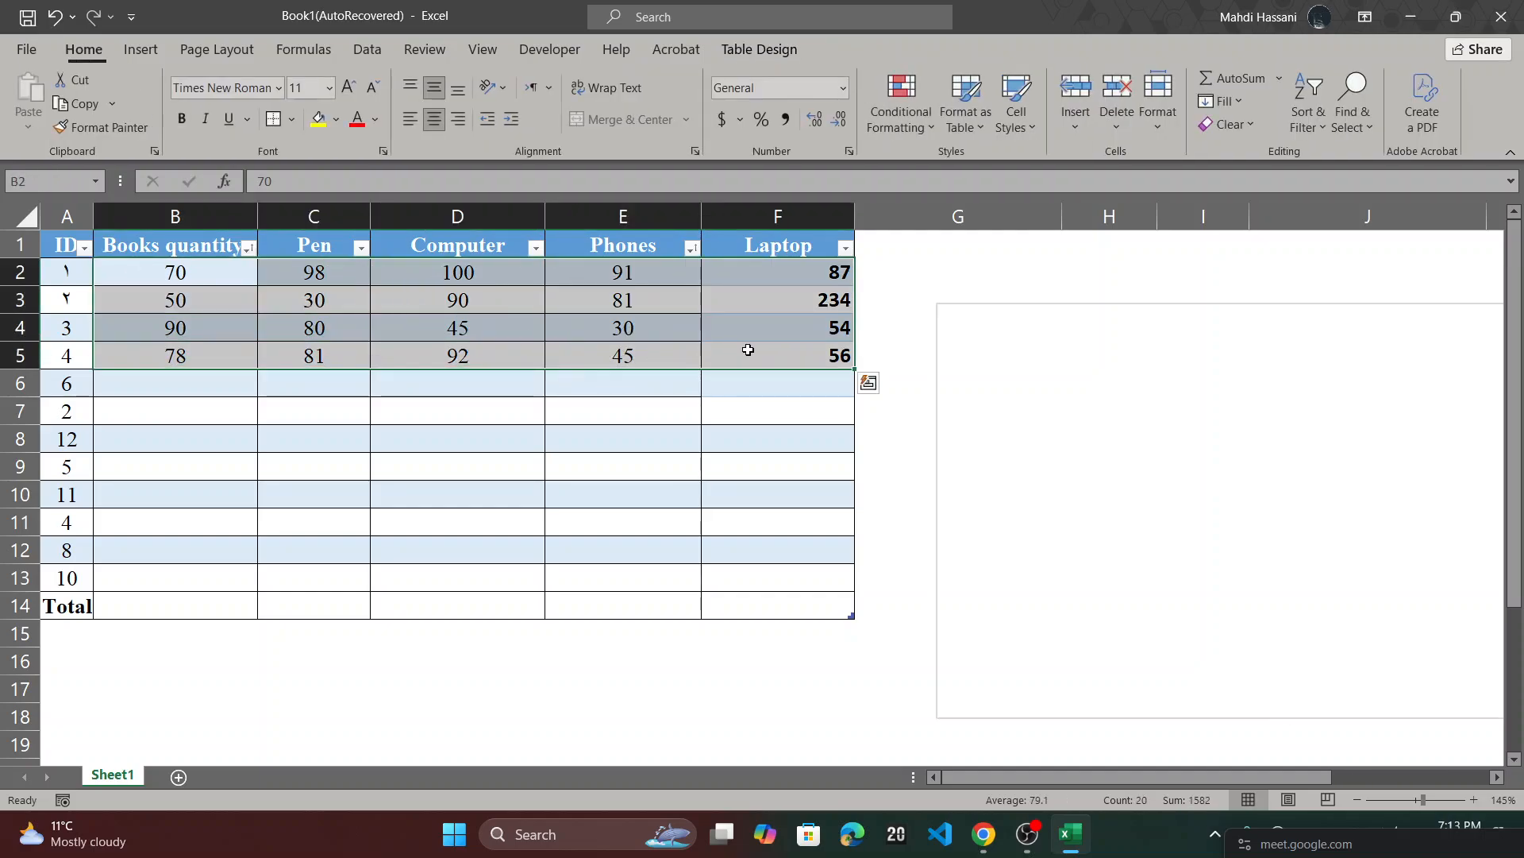
click(1031, 357)
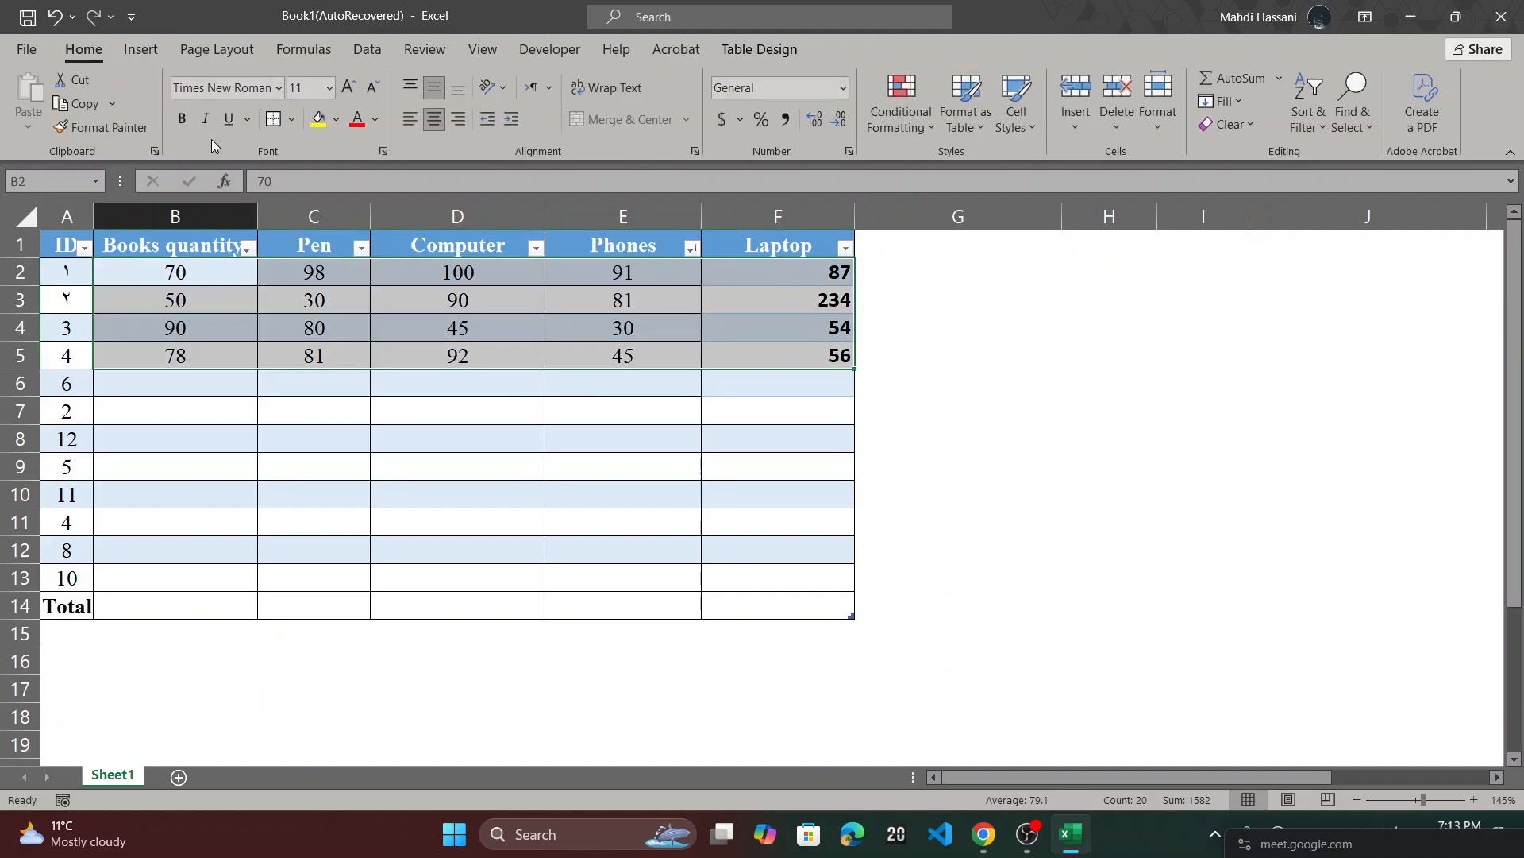
- Insert a 3-D clustered column chart from the values in B2:F5 and move it beside the table
click(154, 52)
click(687, 78)
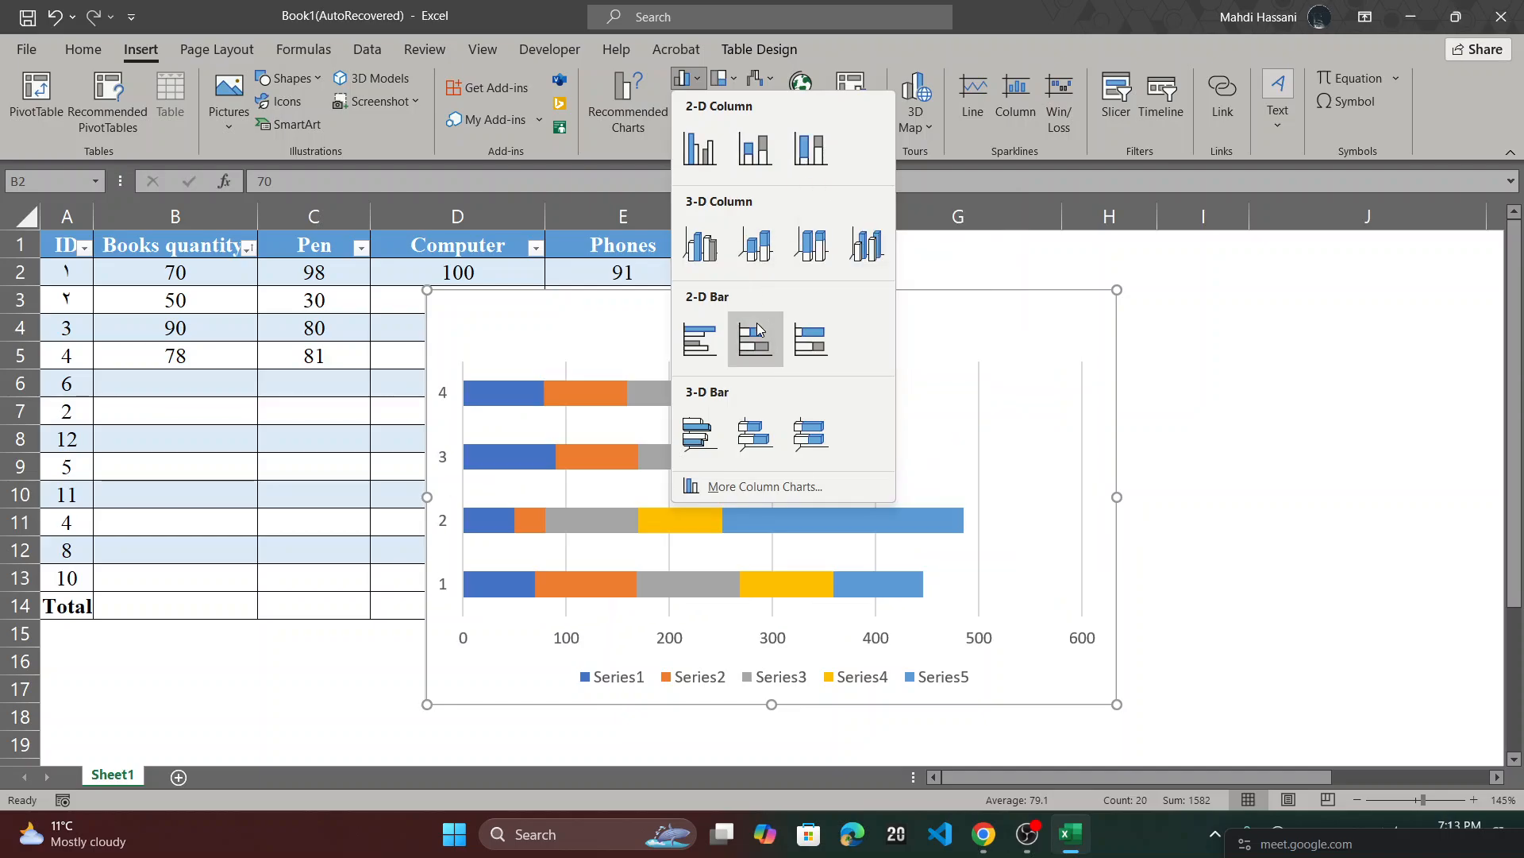
click(714, 262)
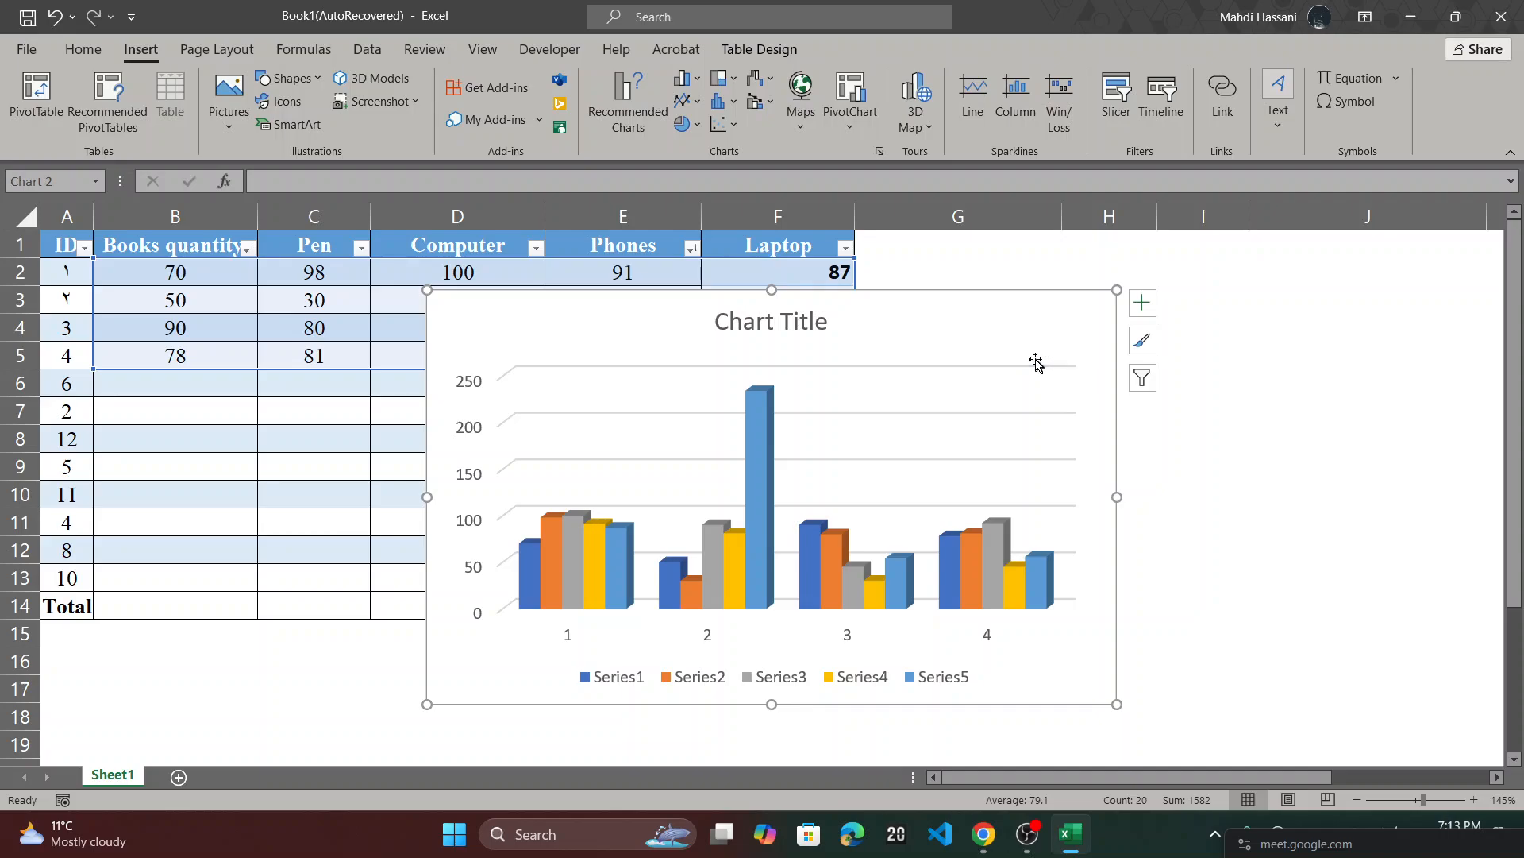
drag(1115, 397, 1403, 399)
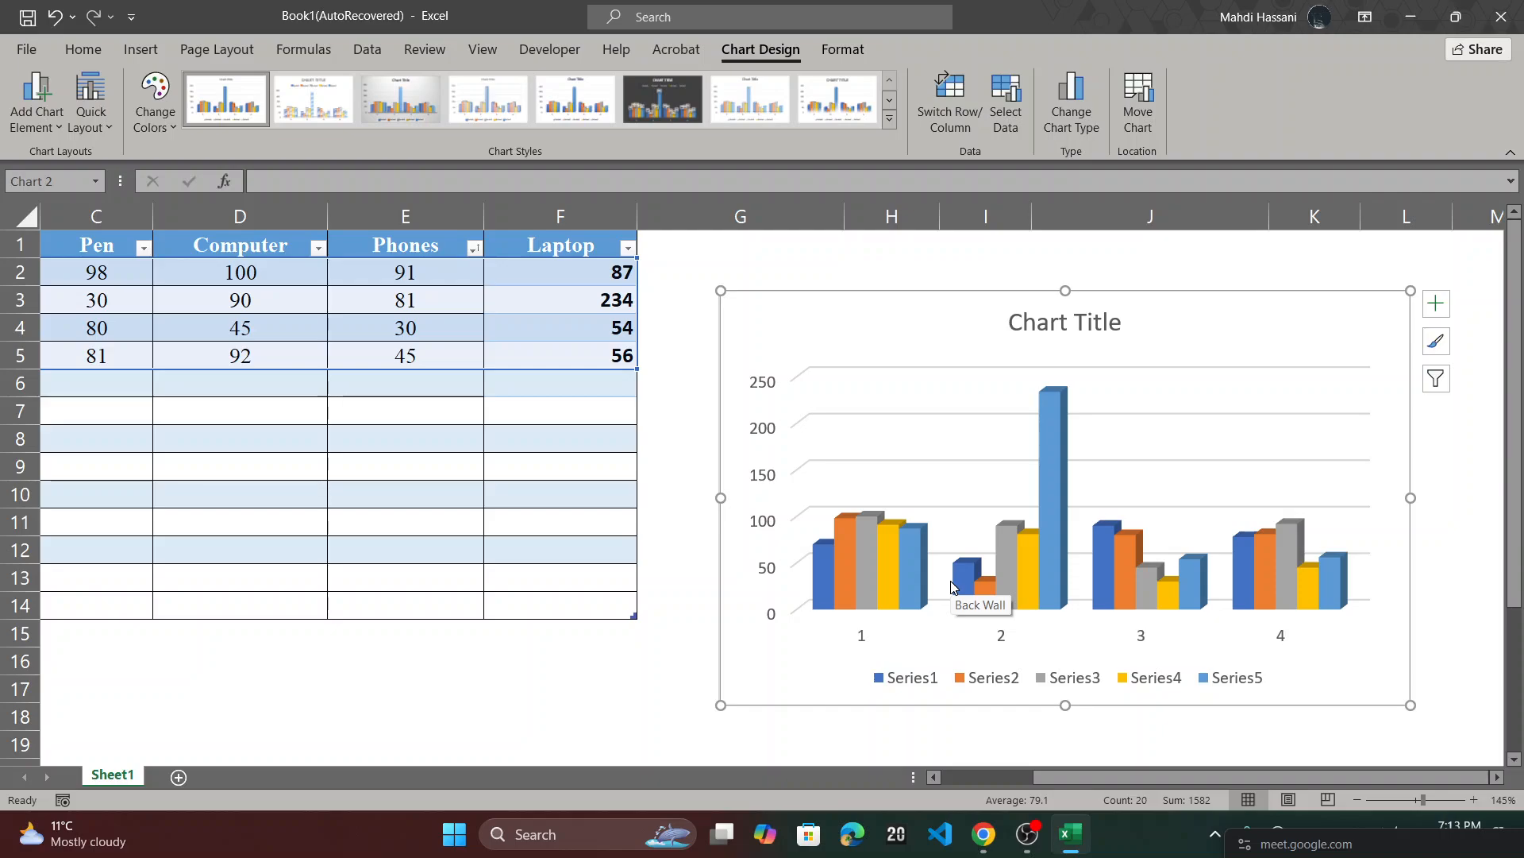
scroll(522, 517, left, 1)
scroll(523, 517, right, 2)
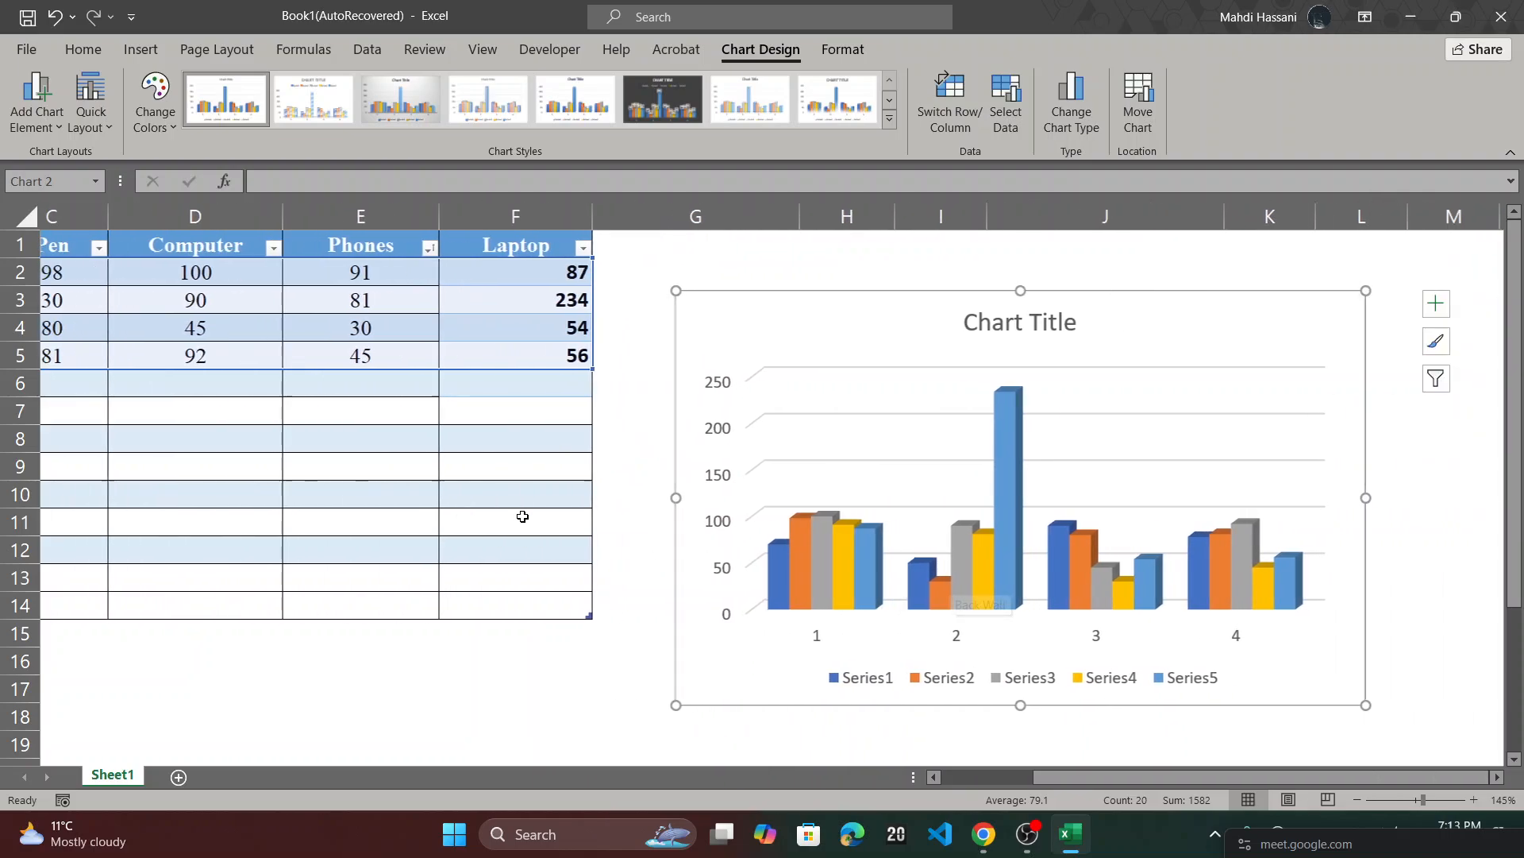
scroll(367, 422, left, 2)
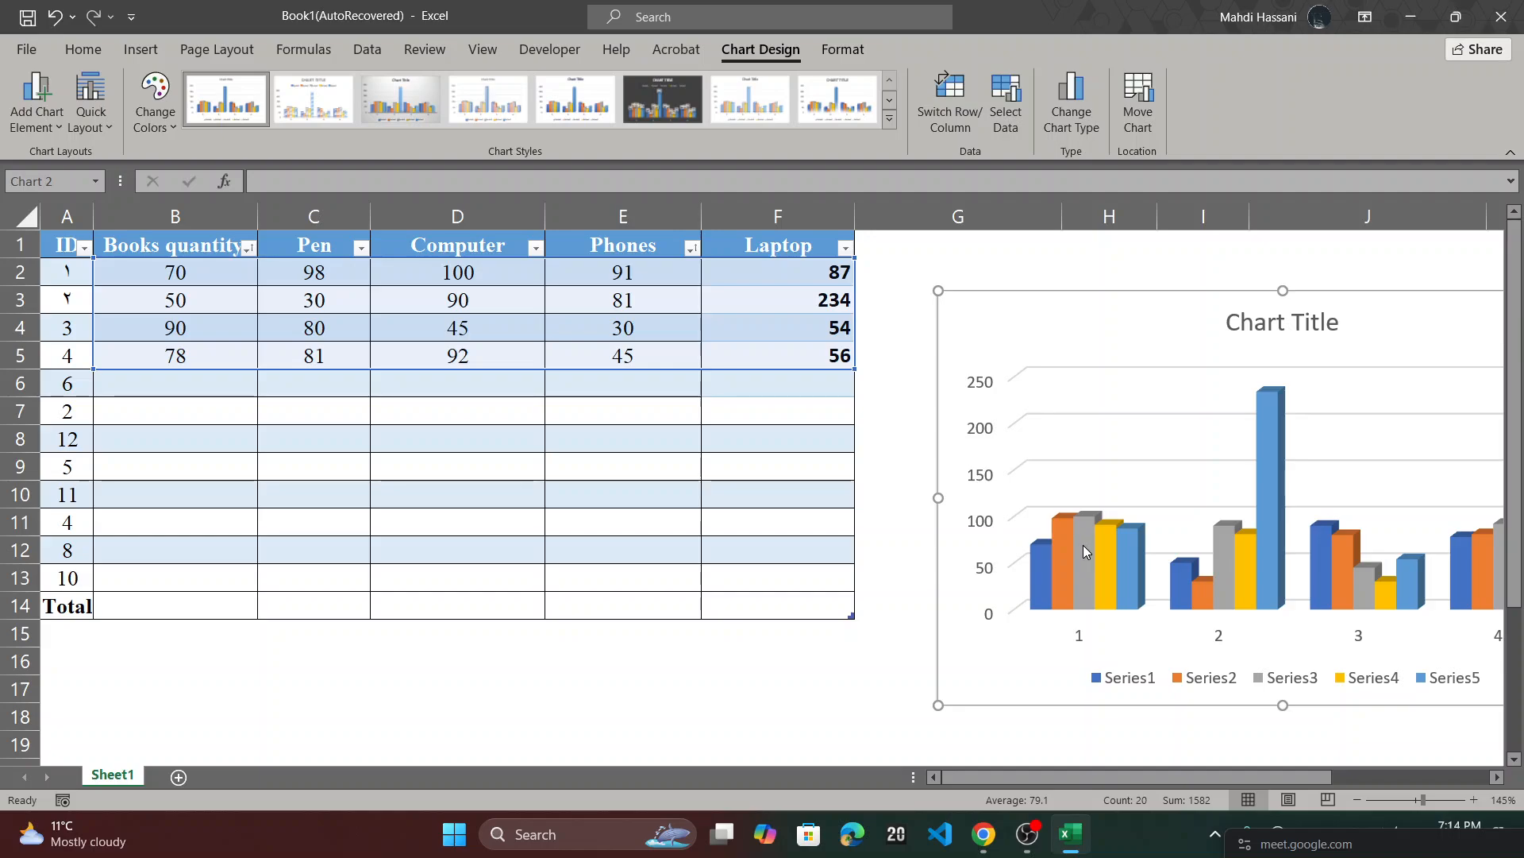
- Select the Series1 entry in the chart legend and look through the chart's design and format options for renaming it
mouse_move(1085, 550)
click(1121, 679)
right_click(1121, 679)
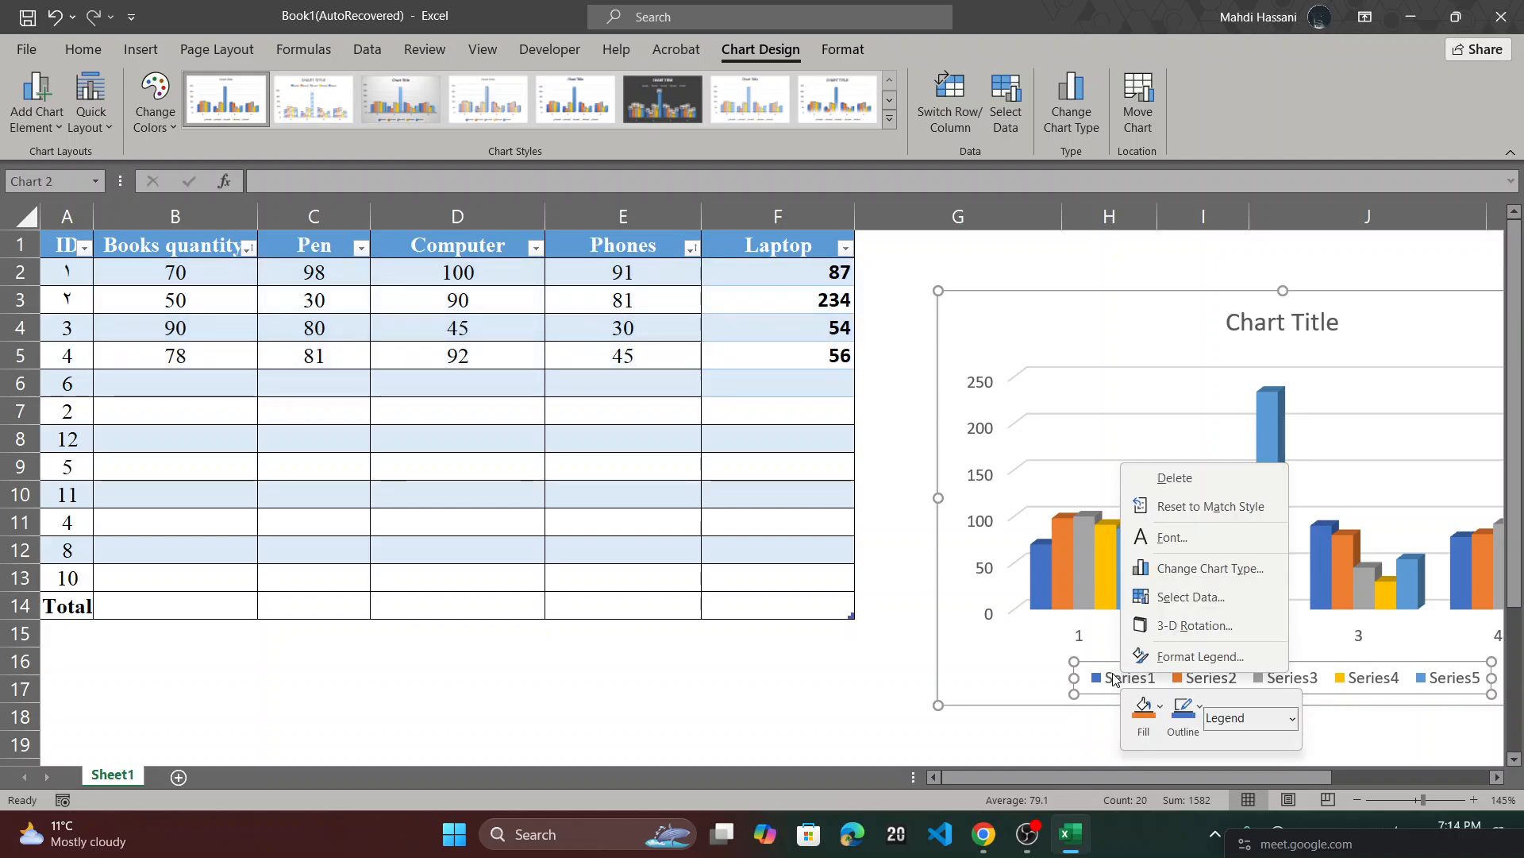
click(1116, 679)
click(1120, 680)
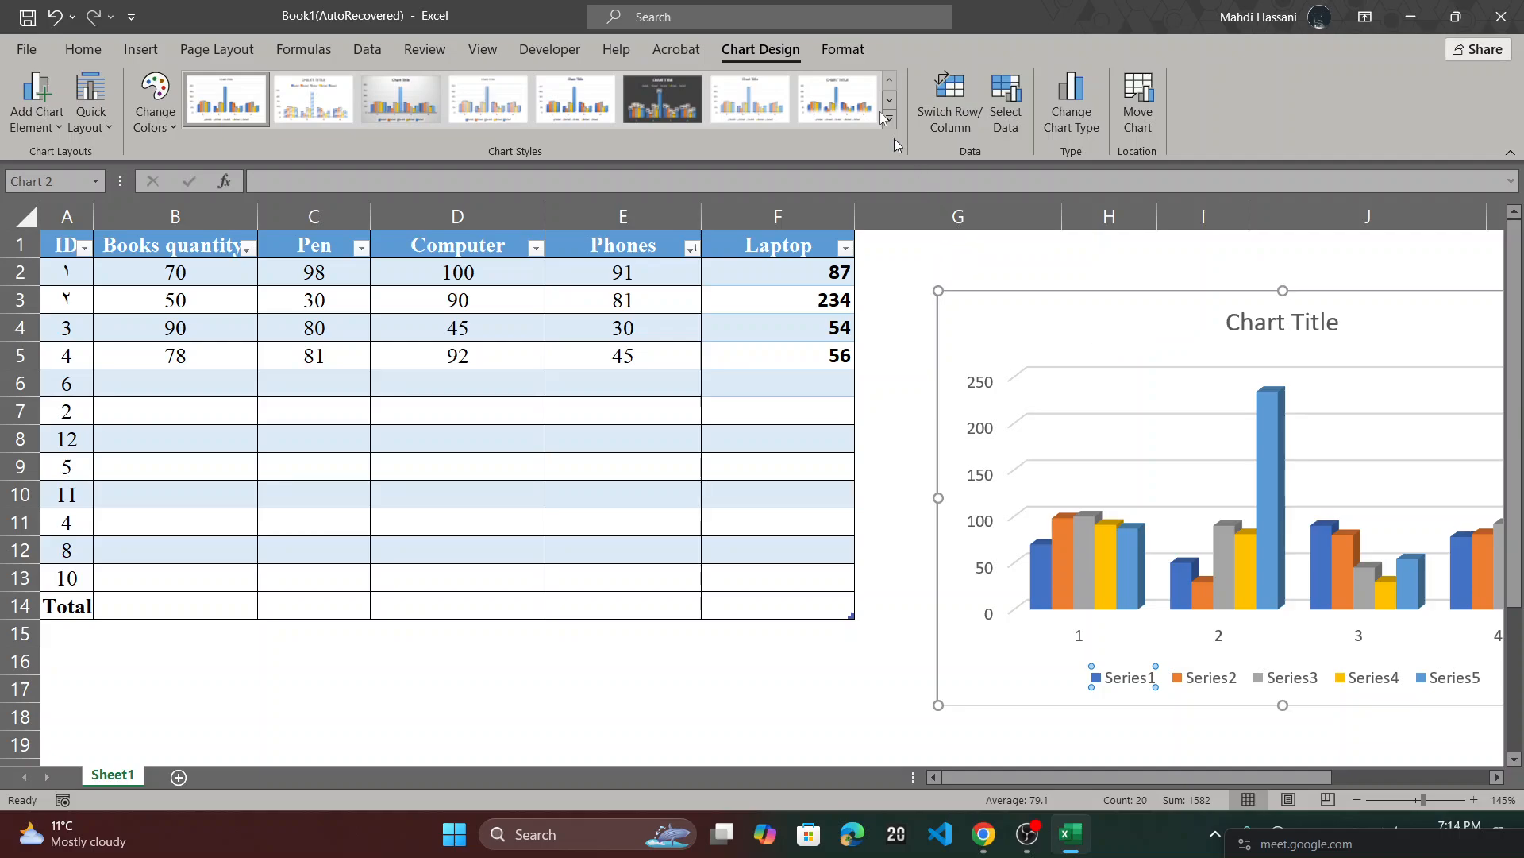
click(846, 50)
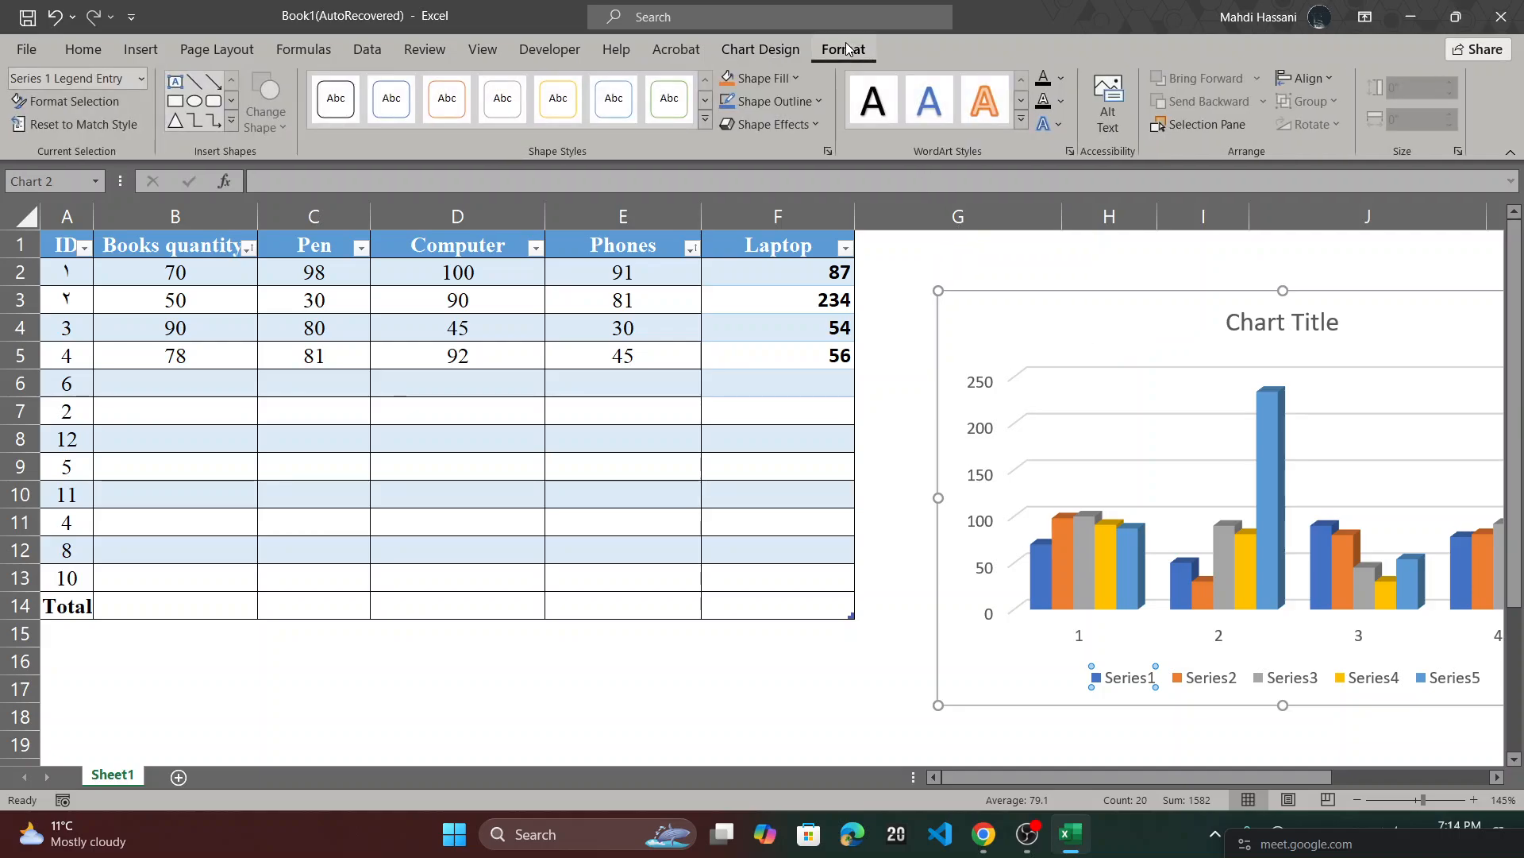
click(760, 50)
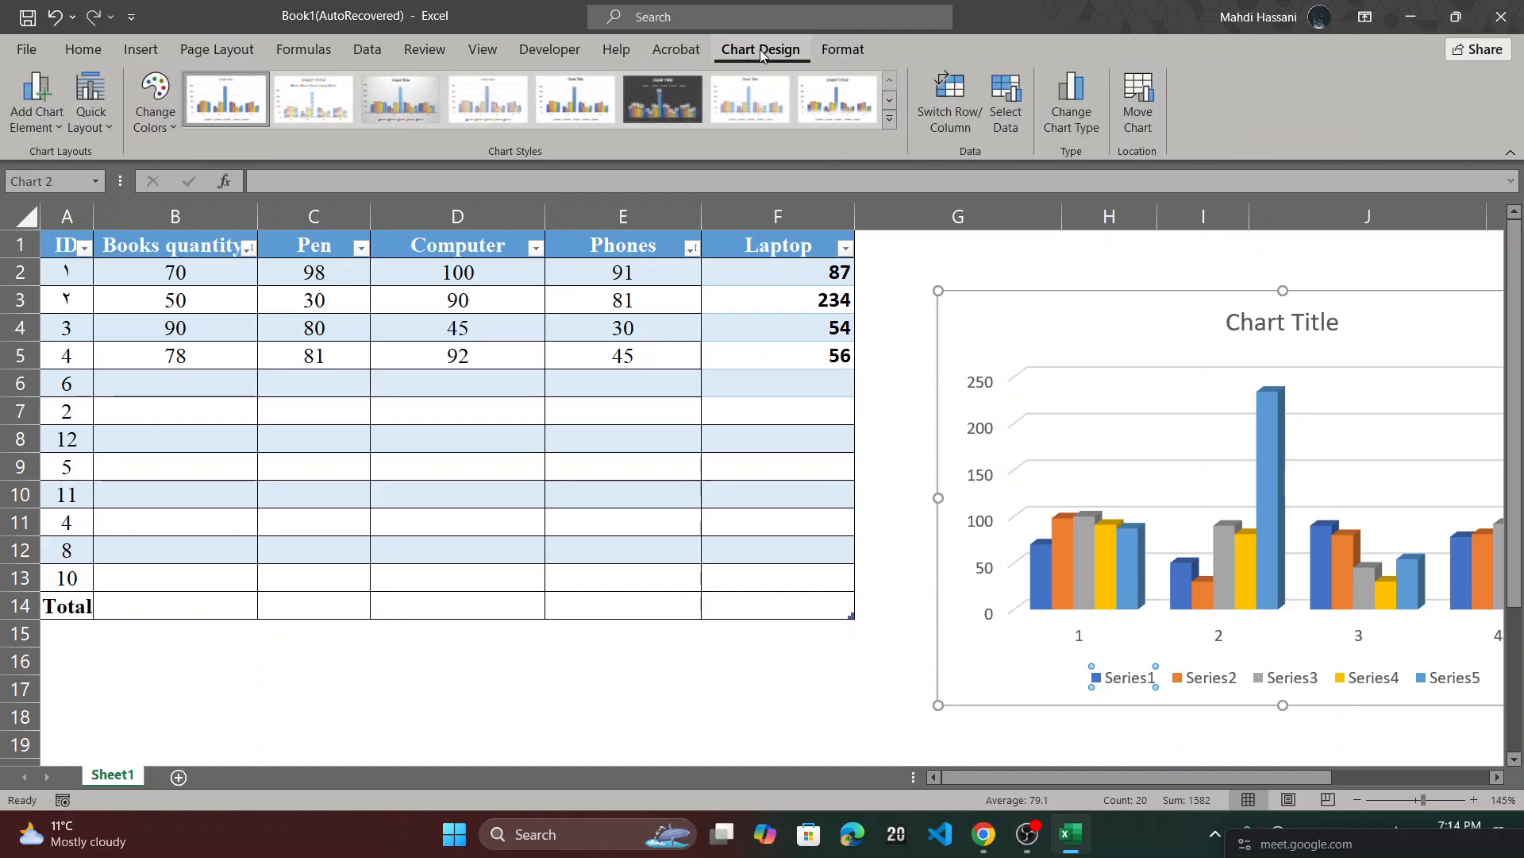
- Move the chart over the Laptop column and look at its style options and the Phones data series
drag(1038, 337, 828, 308)
right_click(992, 413)
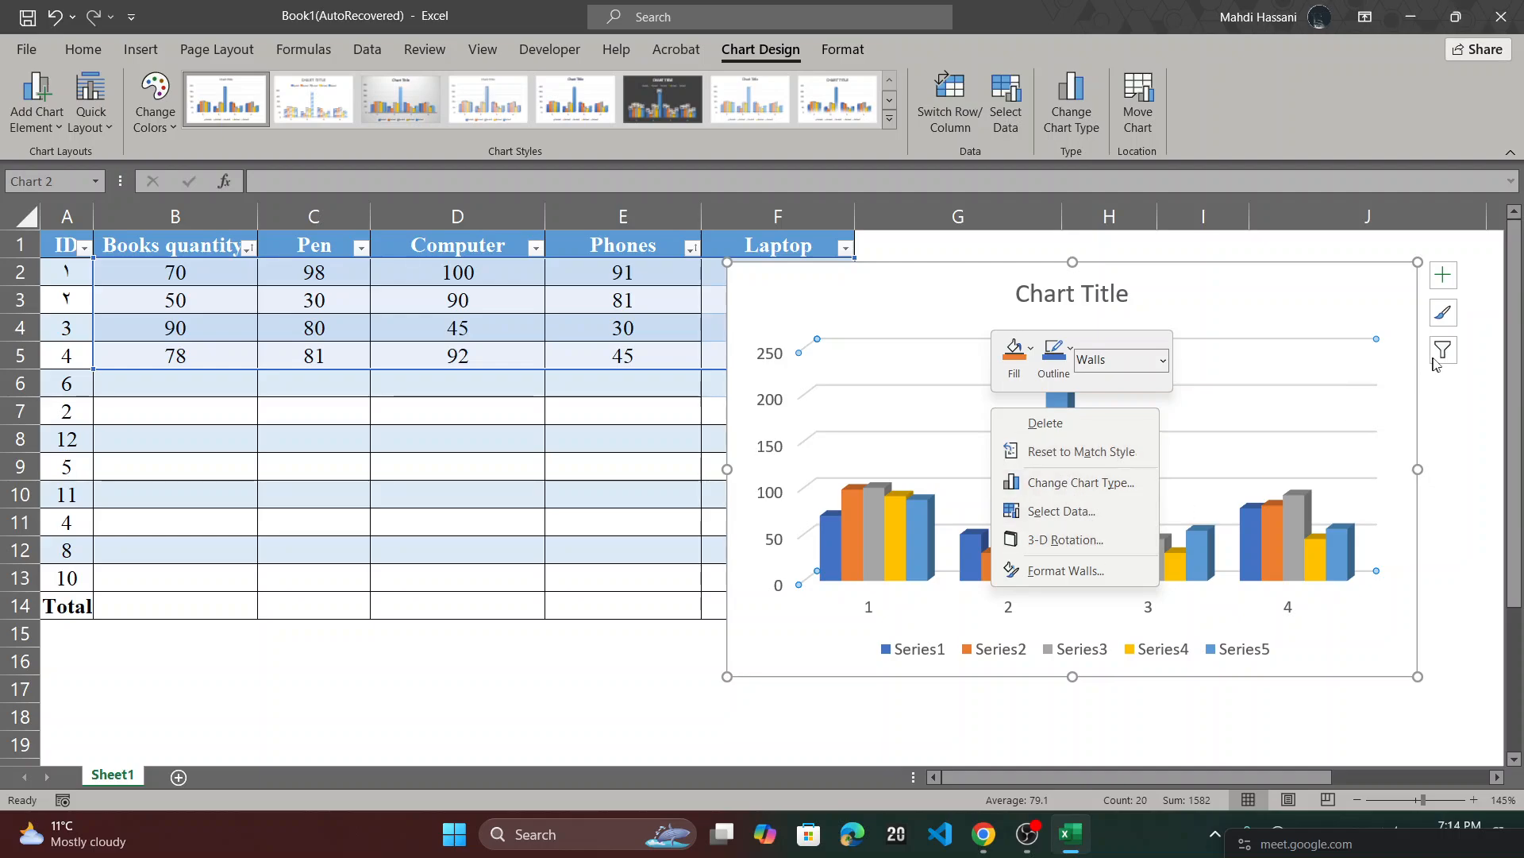
click(1443, 312)
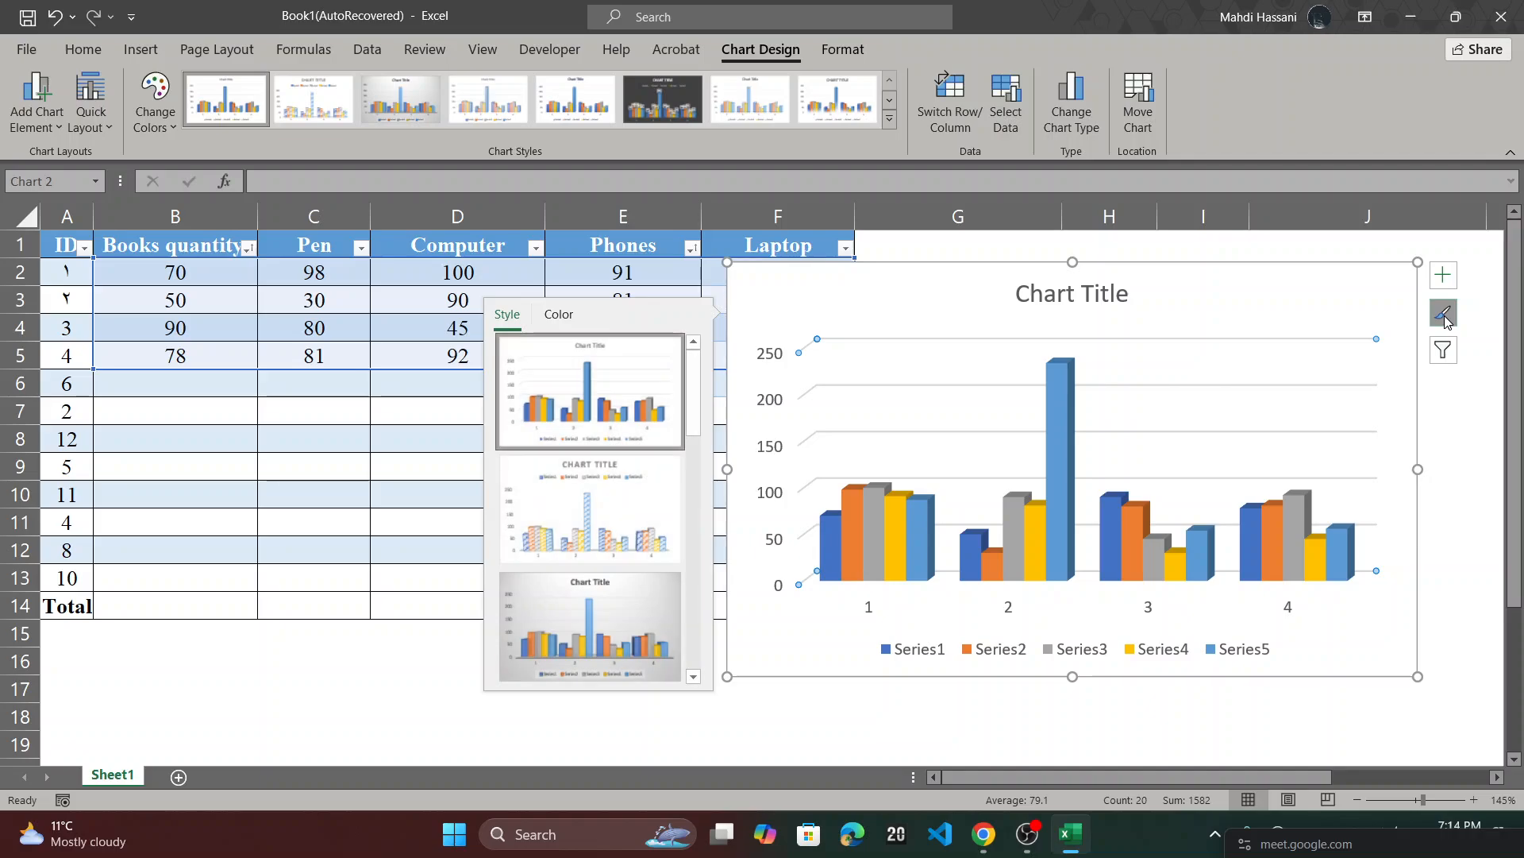
click(1168, 517)
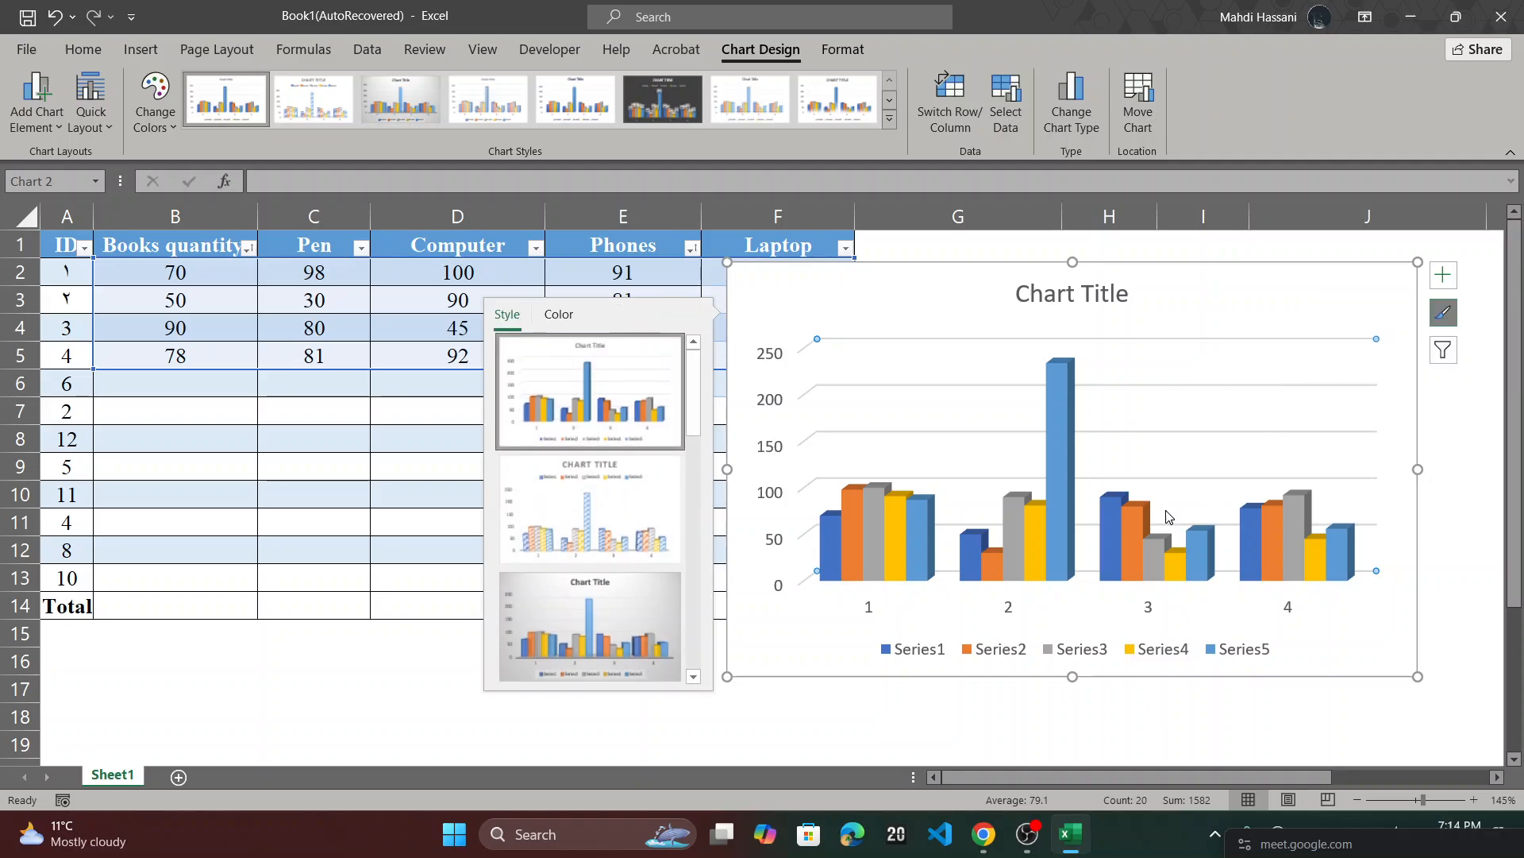
click(1156, 657)
click(896, 524)
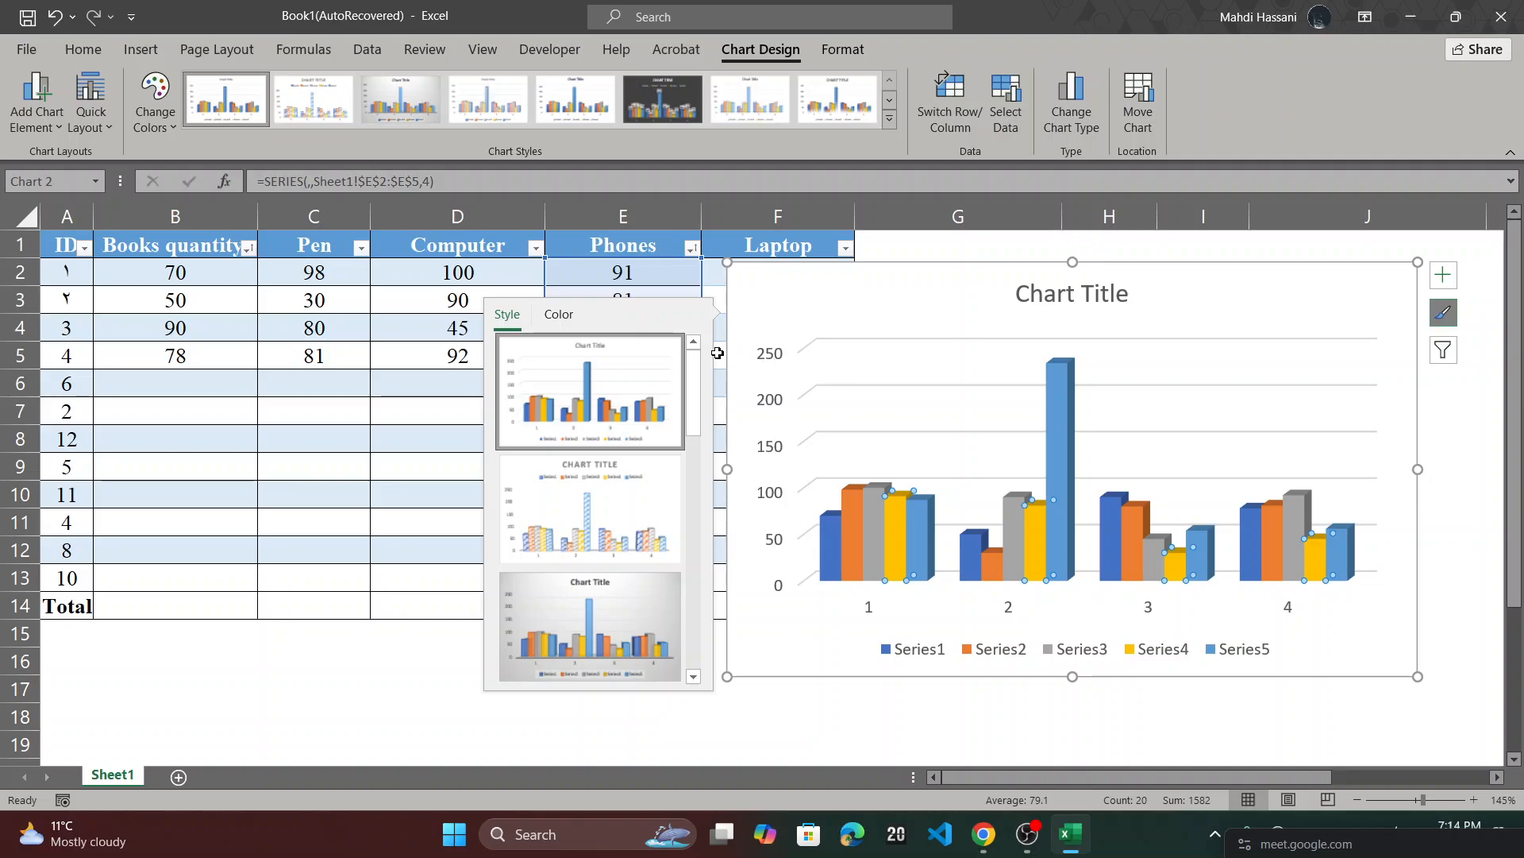
- Delete the 3-D clustered column chart from the sheet
click(844, 333)
click(199, 292)
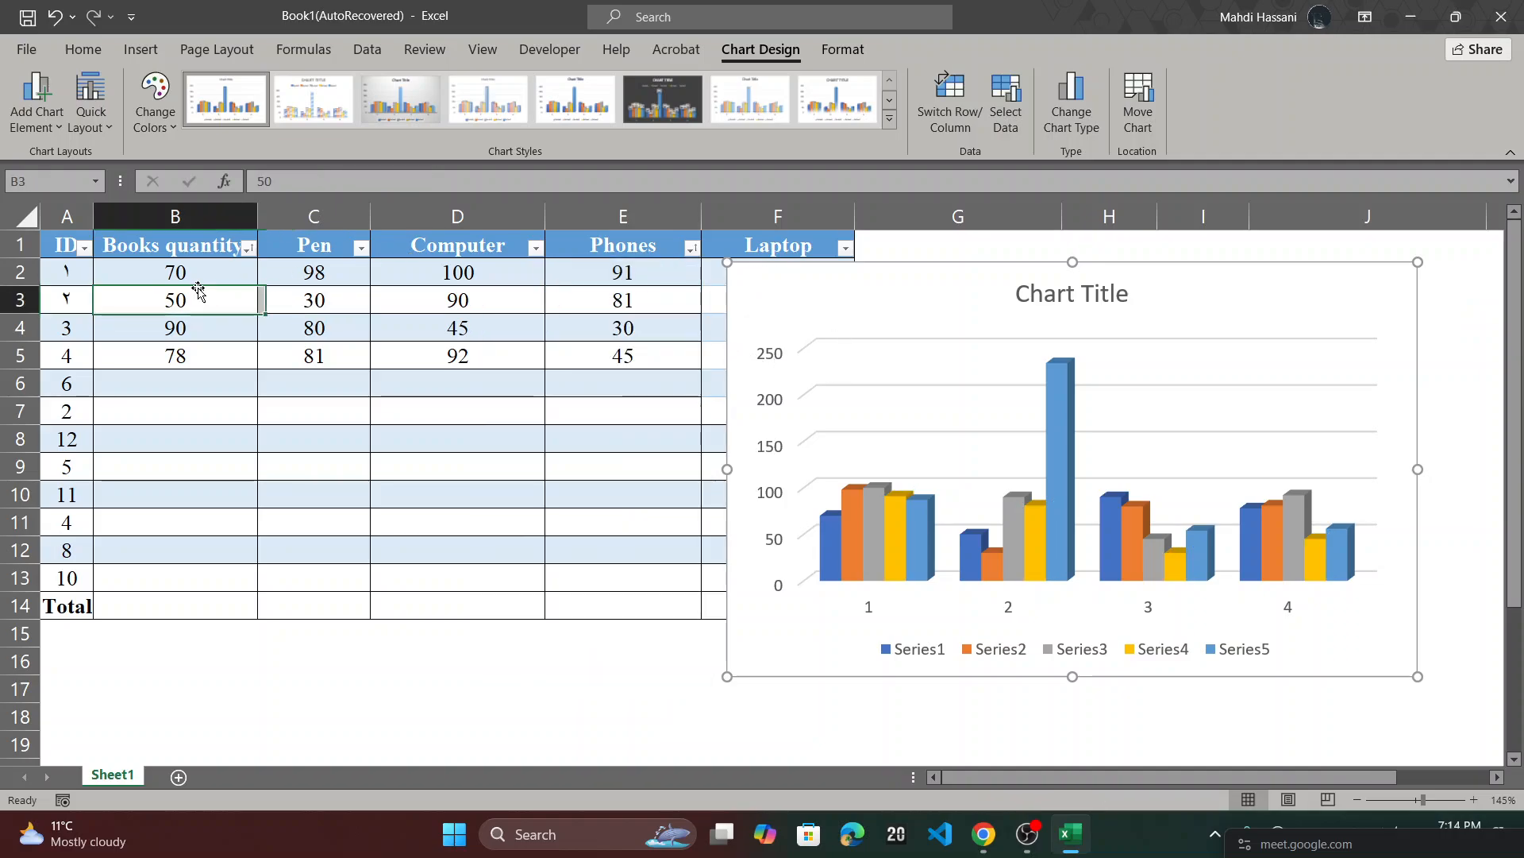
click(861, 388)
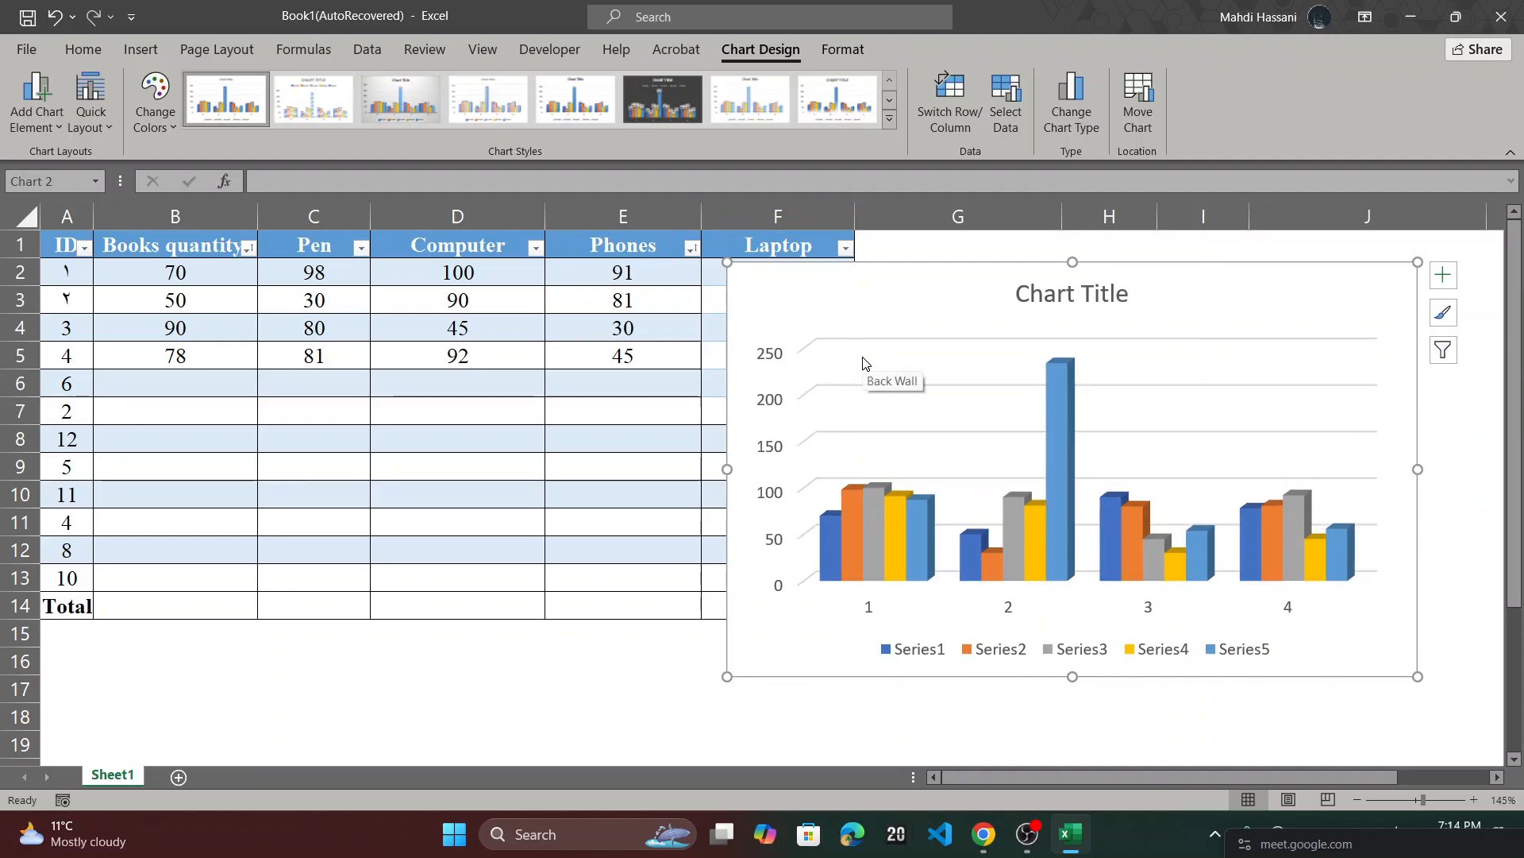
click(1278, 360)
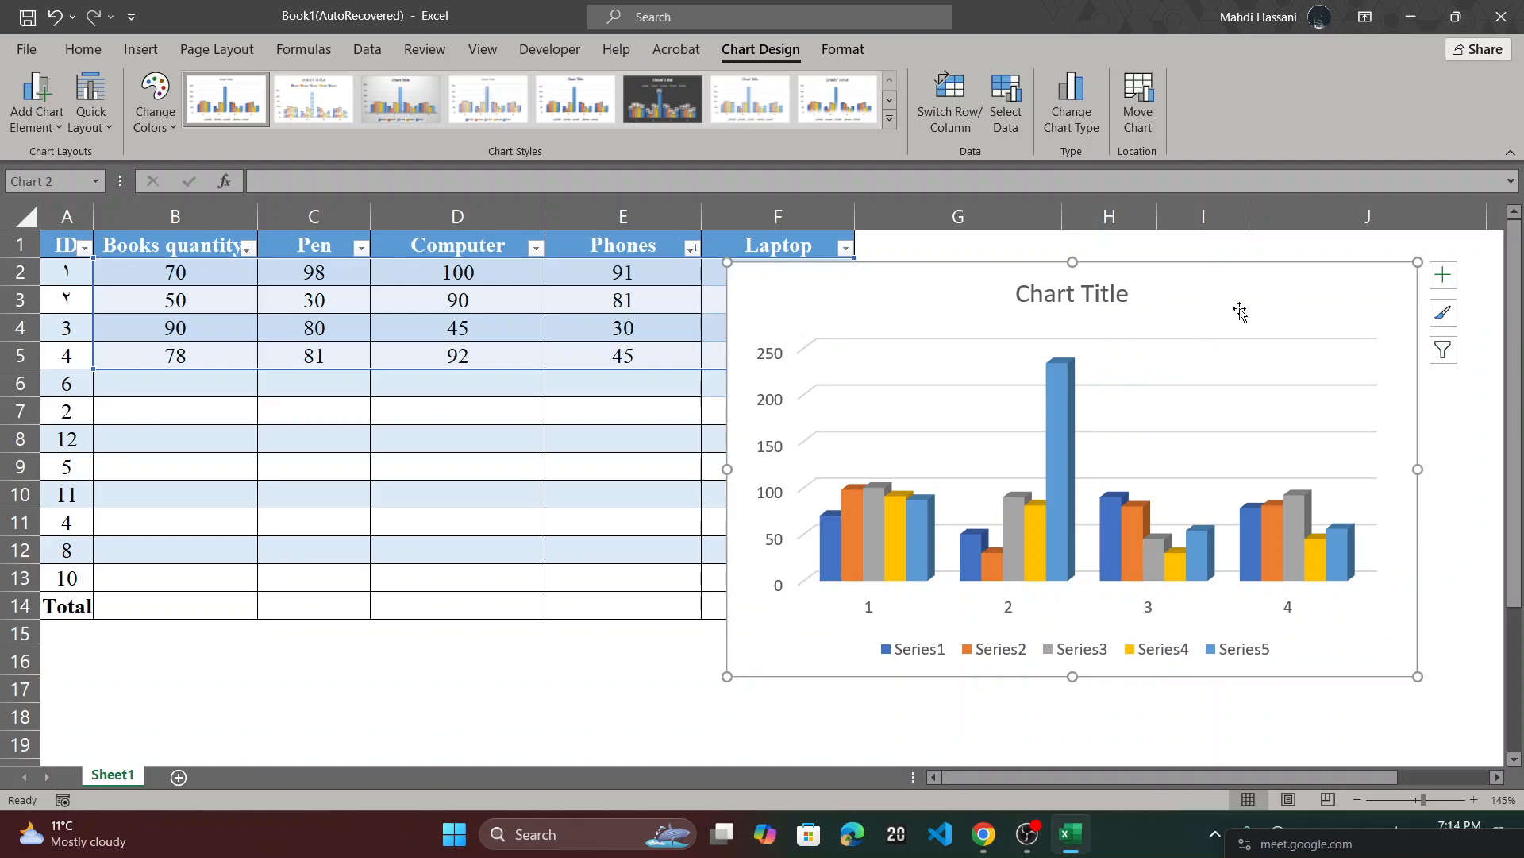
key(Delete)
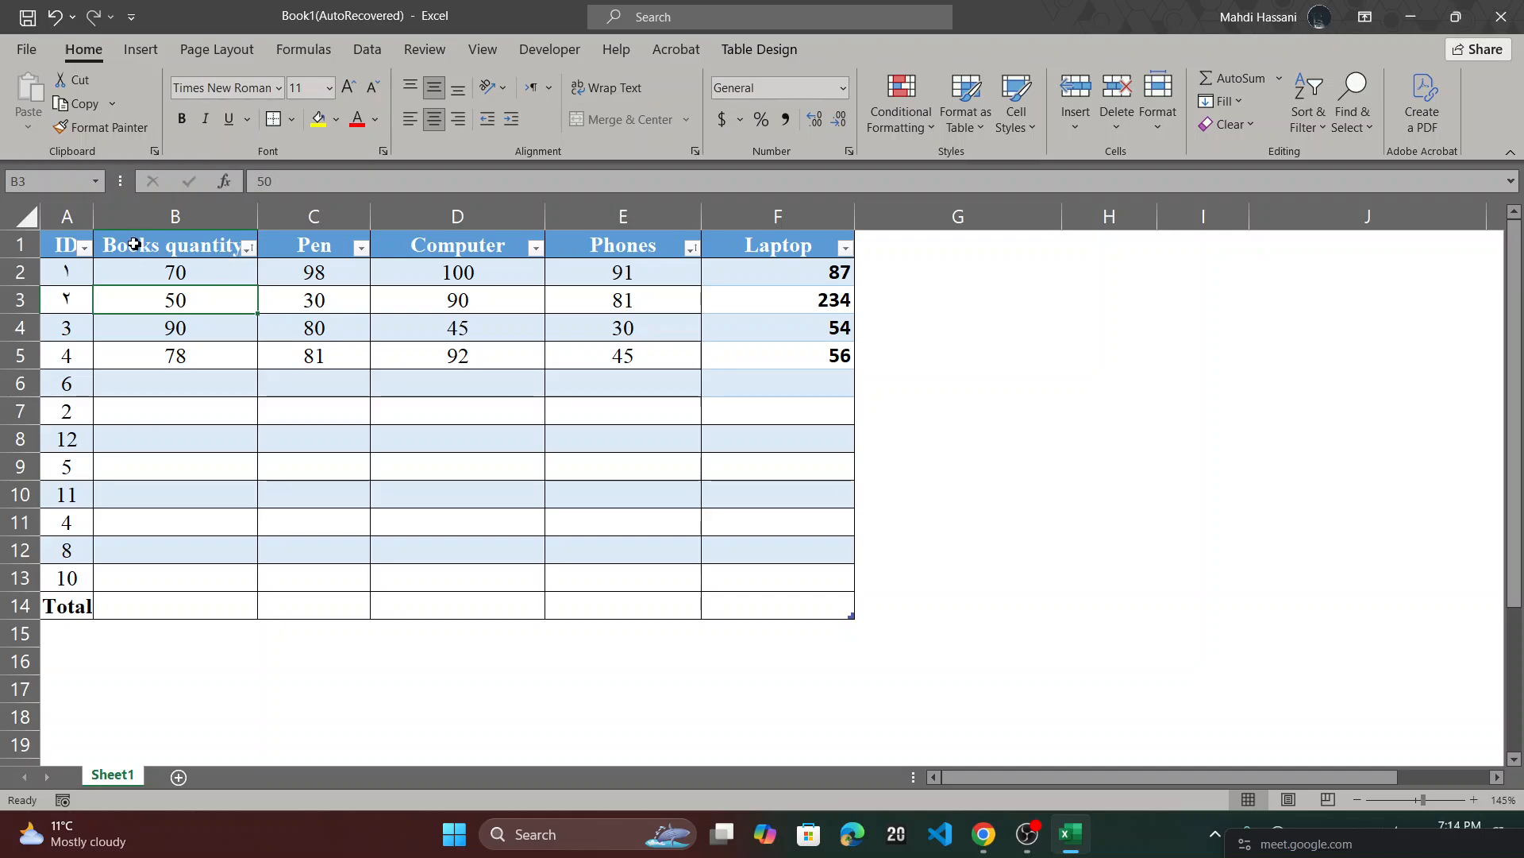
- Insert a 3-D clustered column chart from B1:F5, including the item name headers
drag(131, 246, 840, 354)
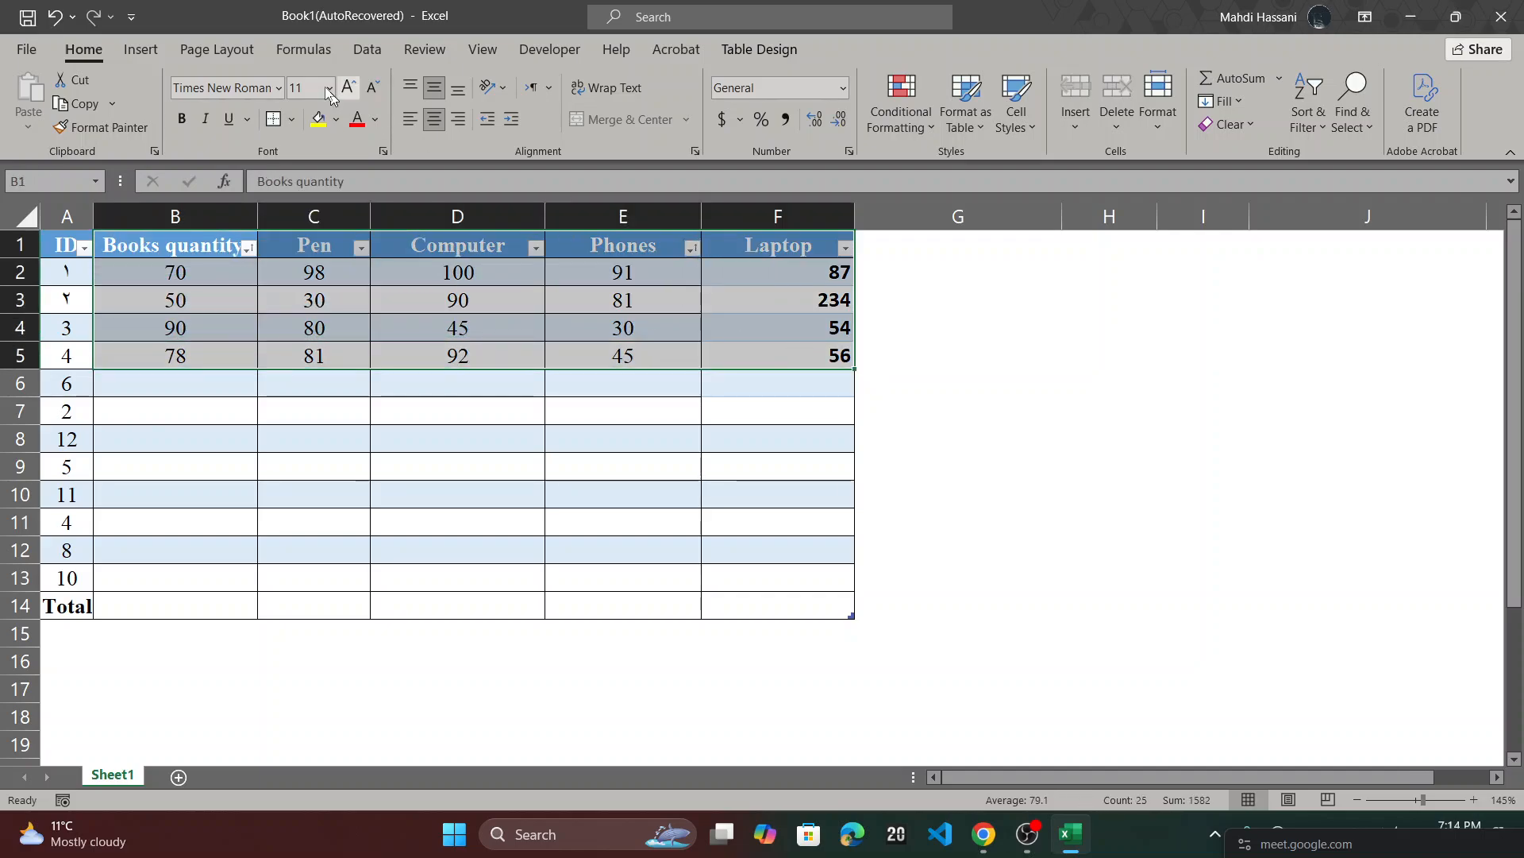
click(162, 55)
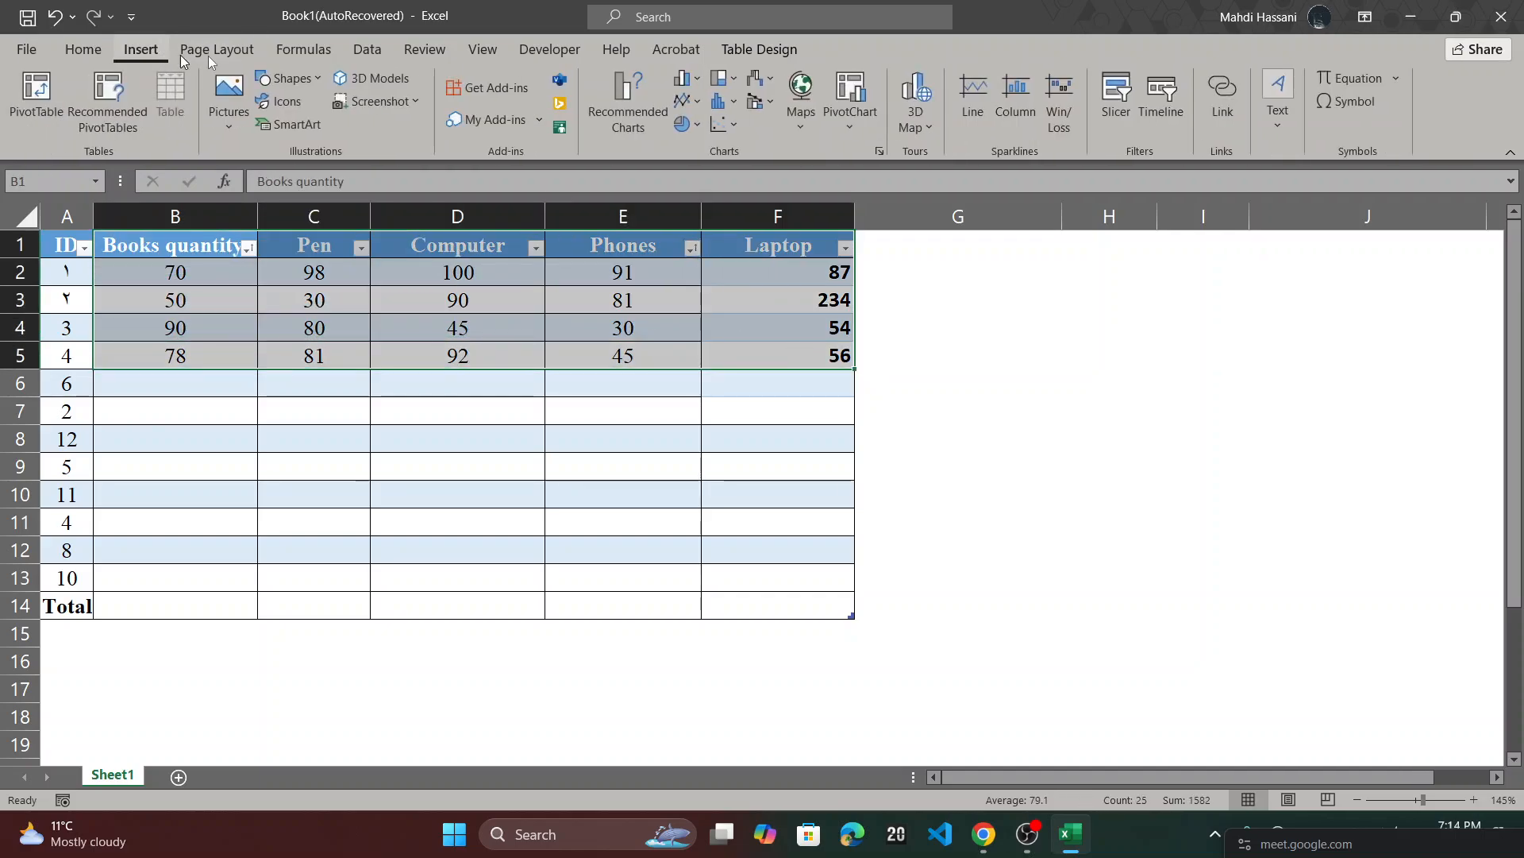
click(684, 81)
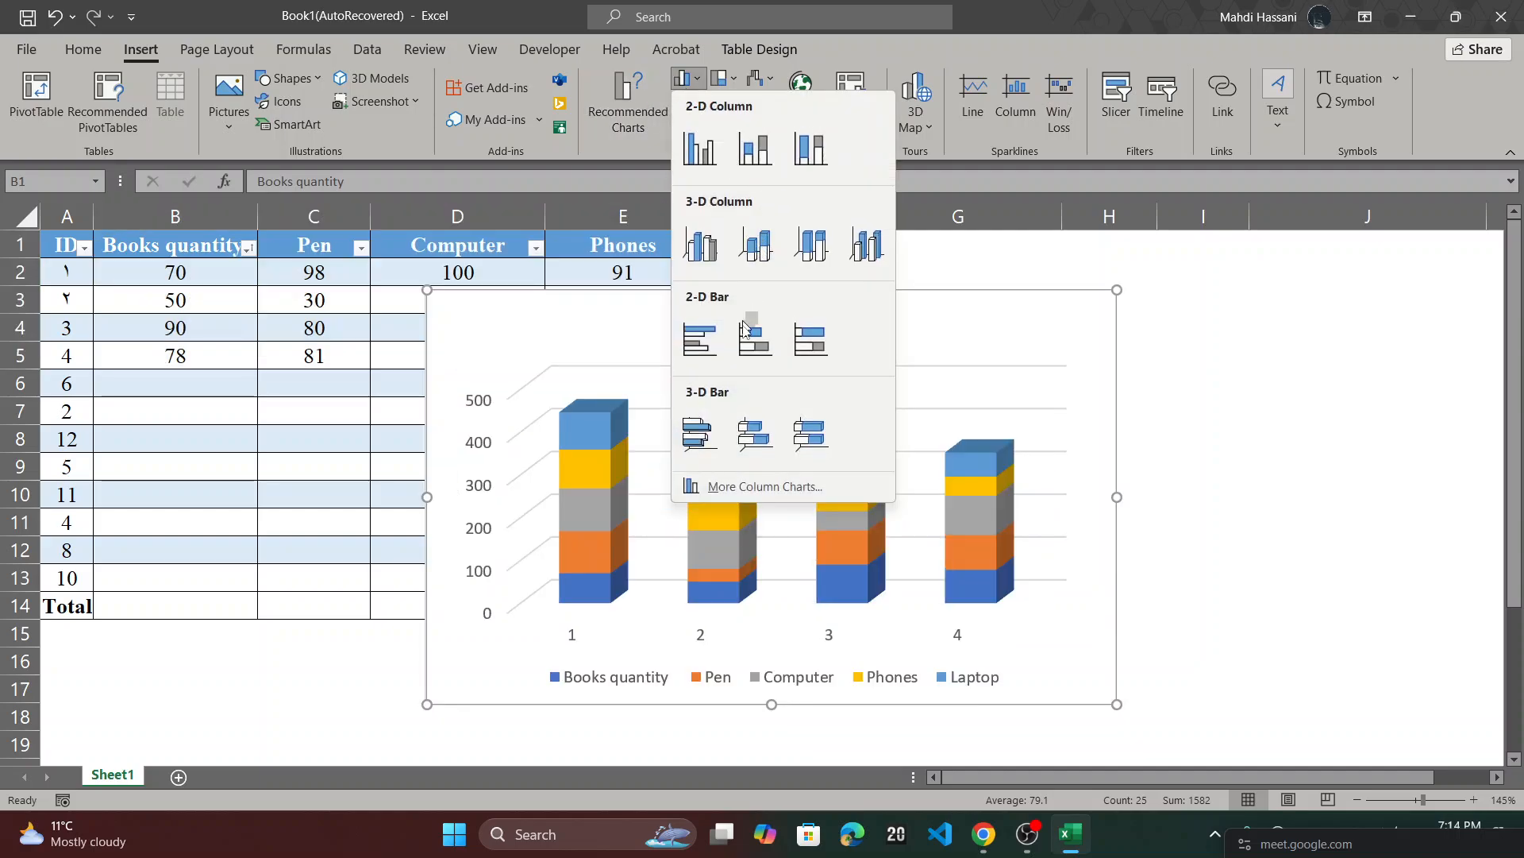
click(715, 268)
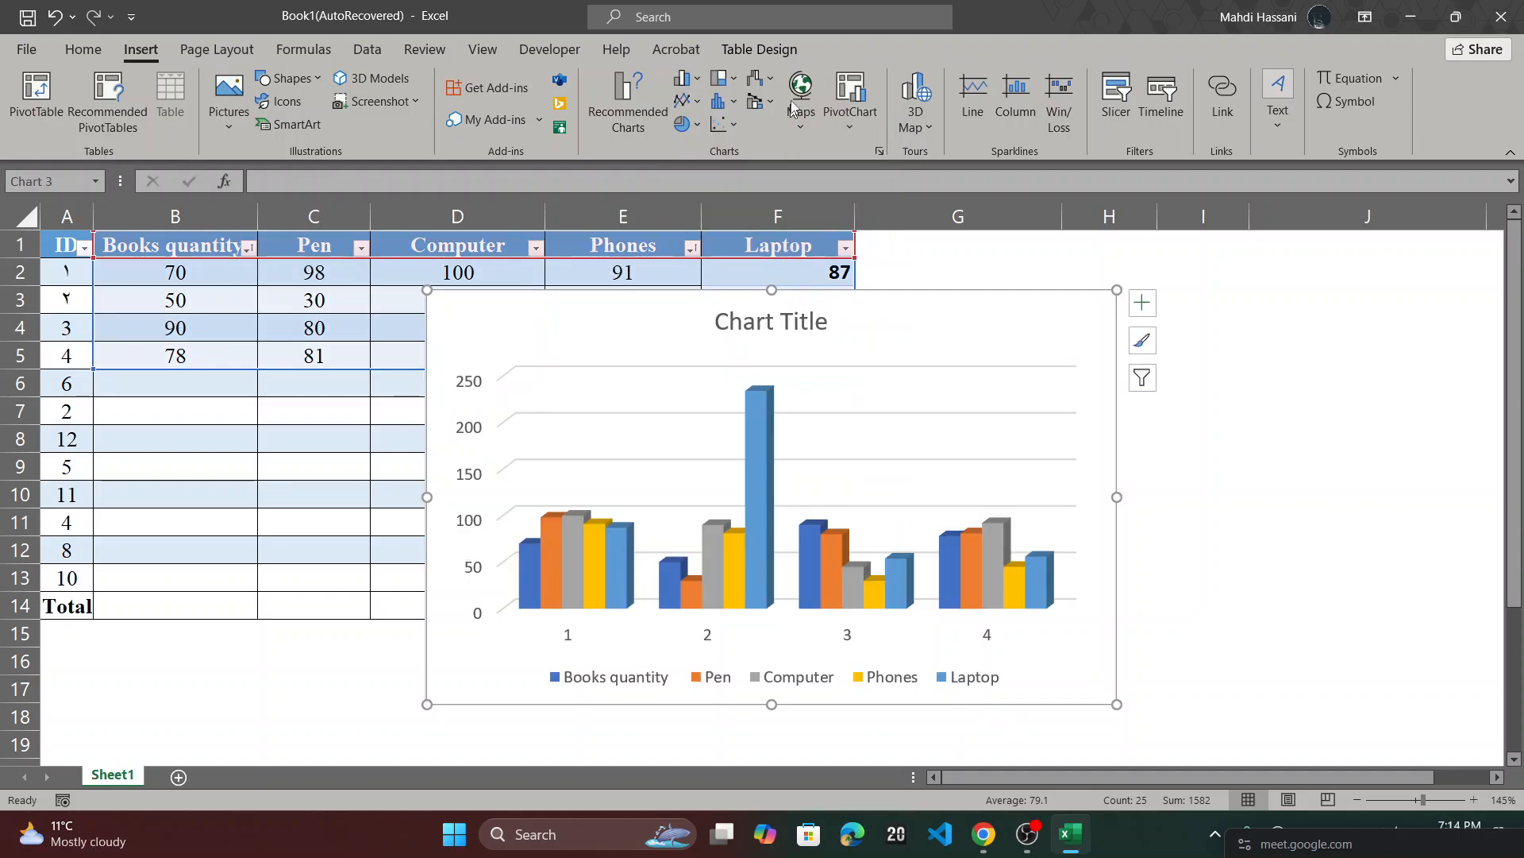
- Look through the available chart styles for the new column chart without applying one
click(769, 59)
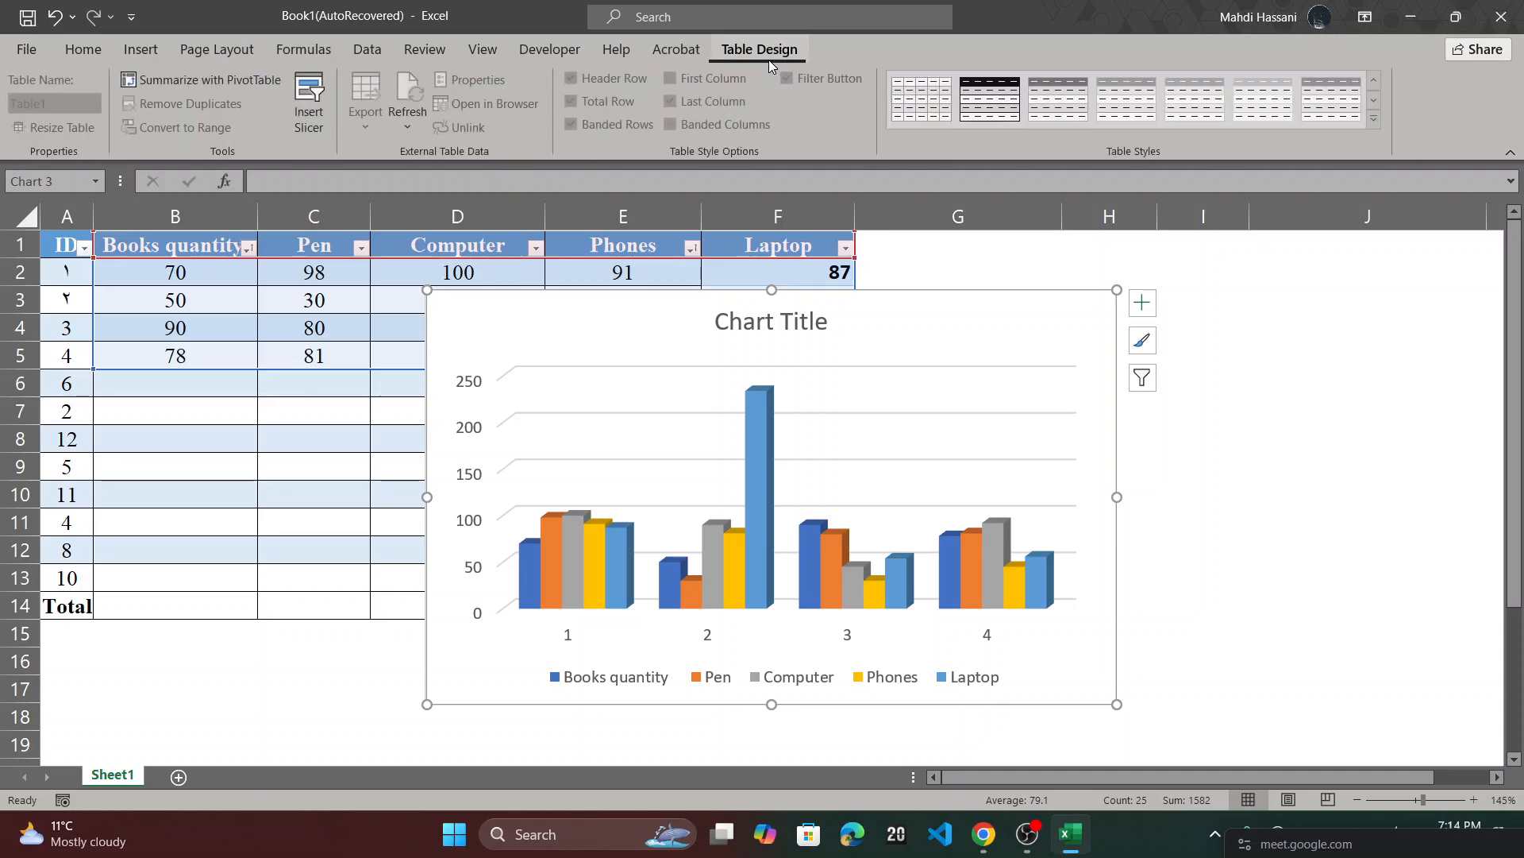
click(767, 363)
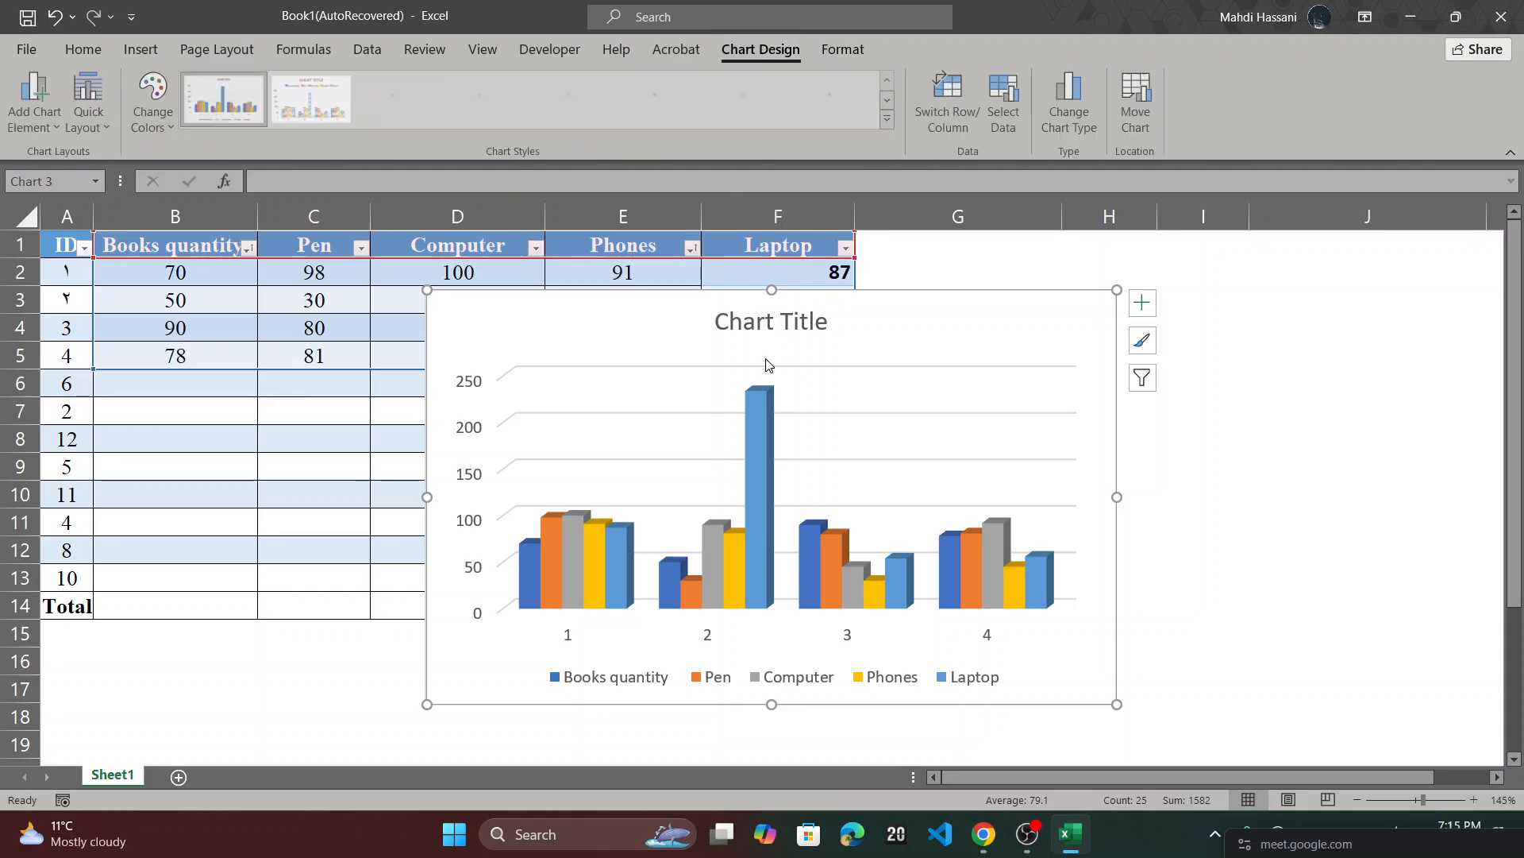
click(891, 118)
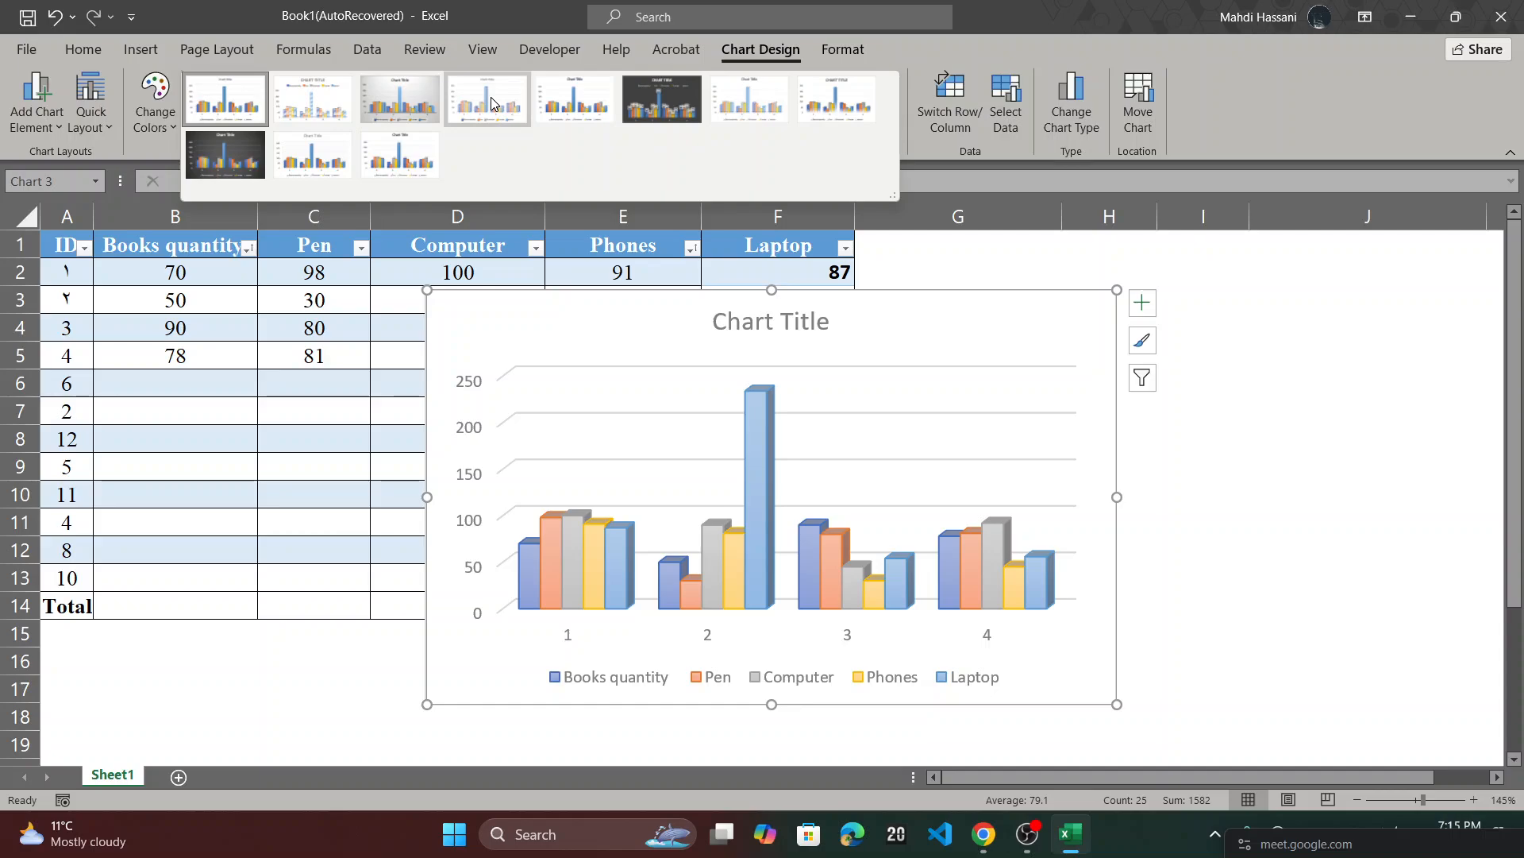
click(751, 446)
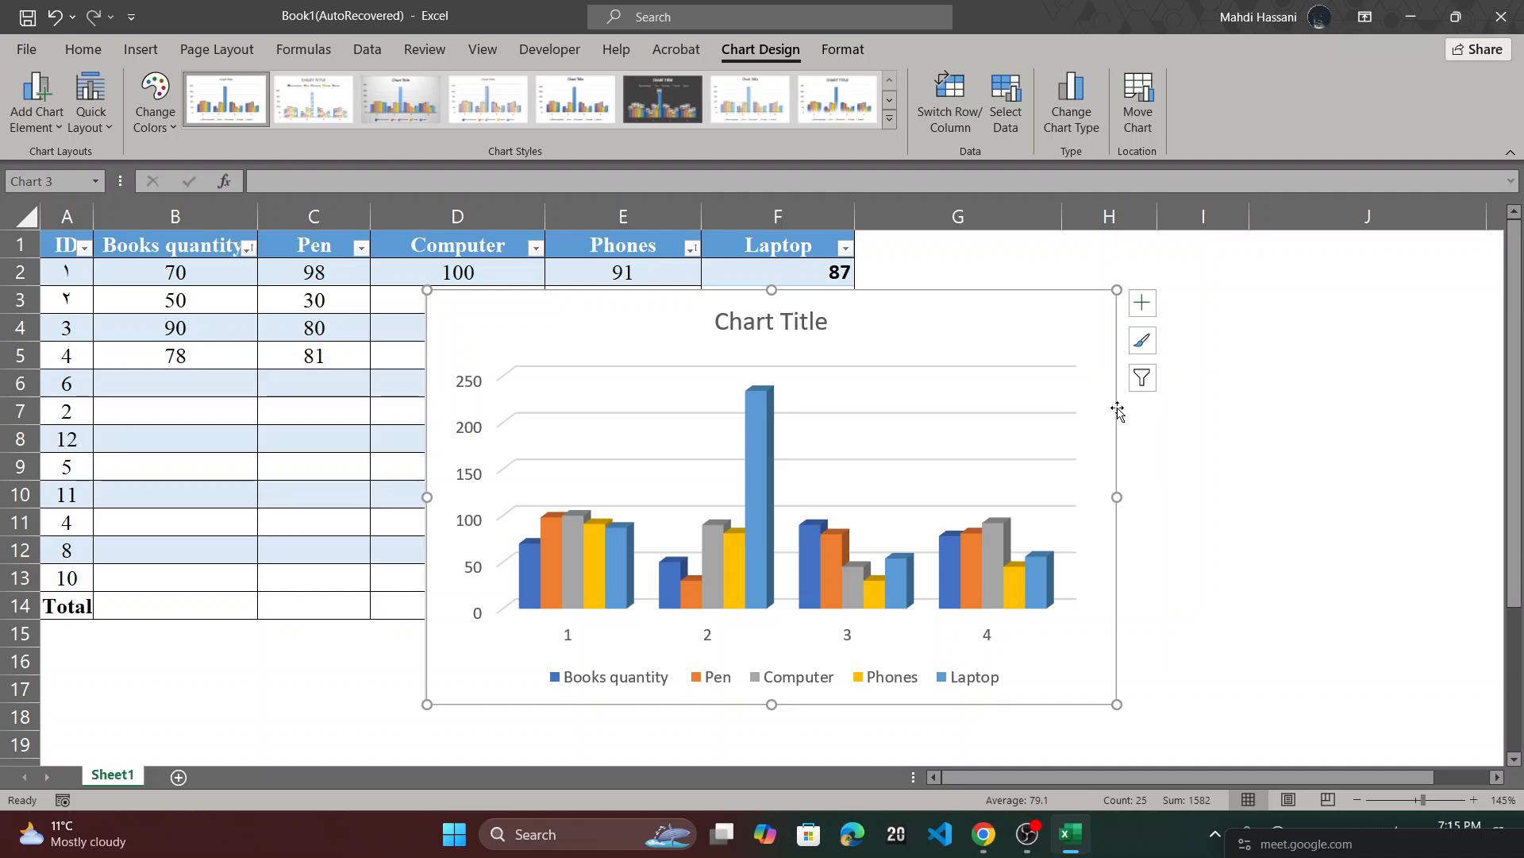
- Move the column chart off the table into the empty columns beside Laptop
drag(1116, 408, 1520, 402)
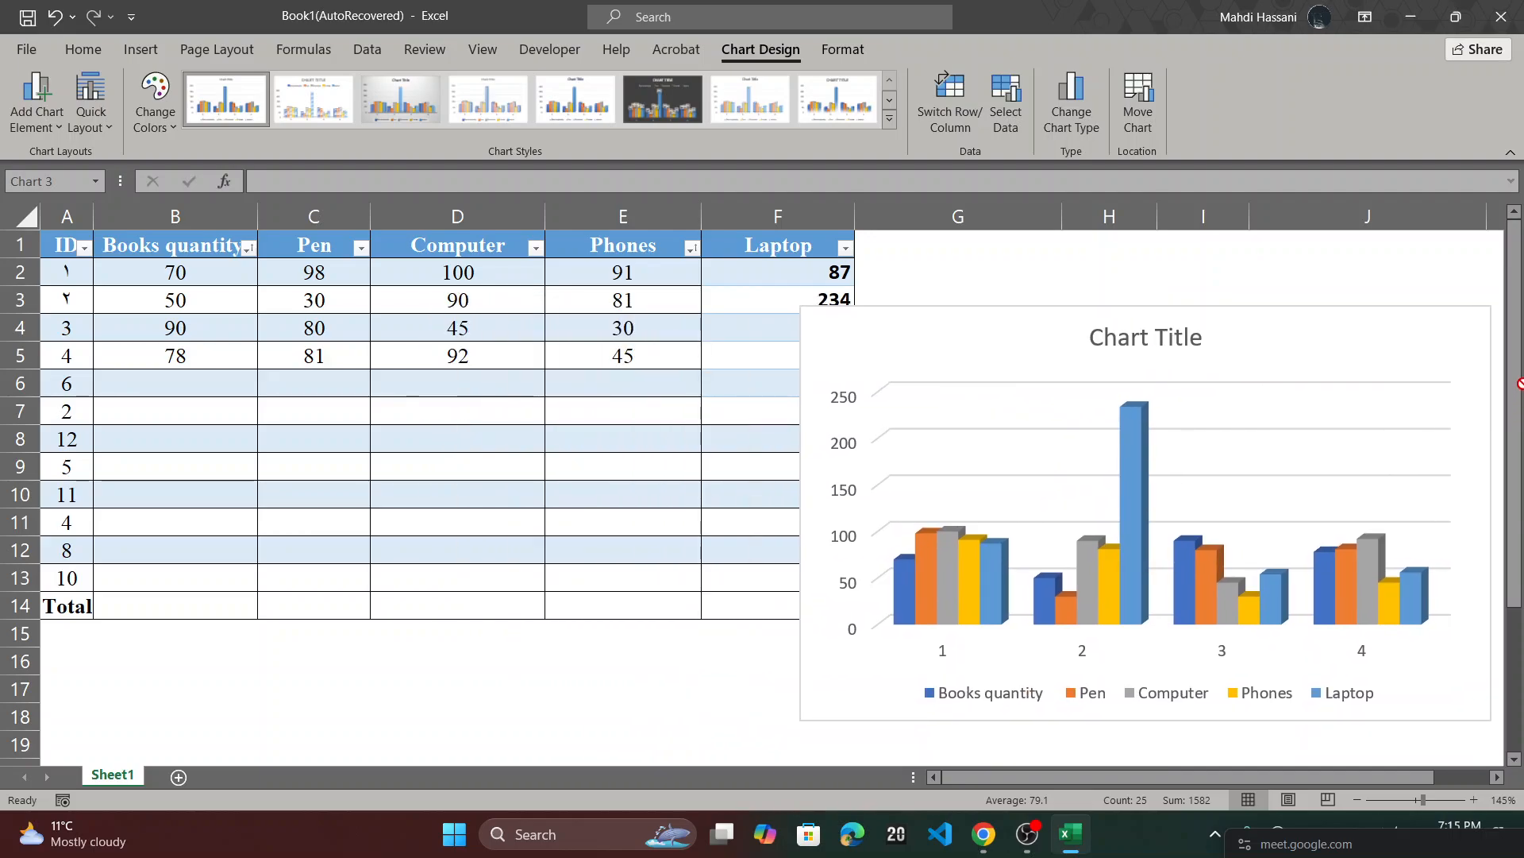
drag(1007, 350, 1469, 288)
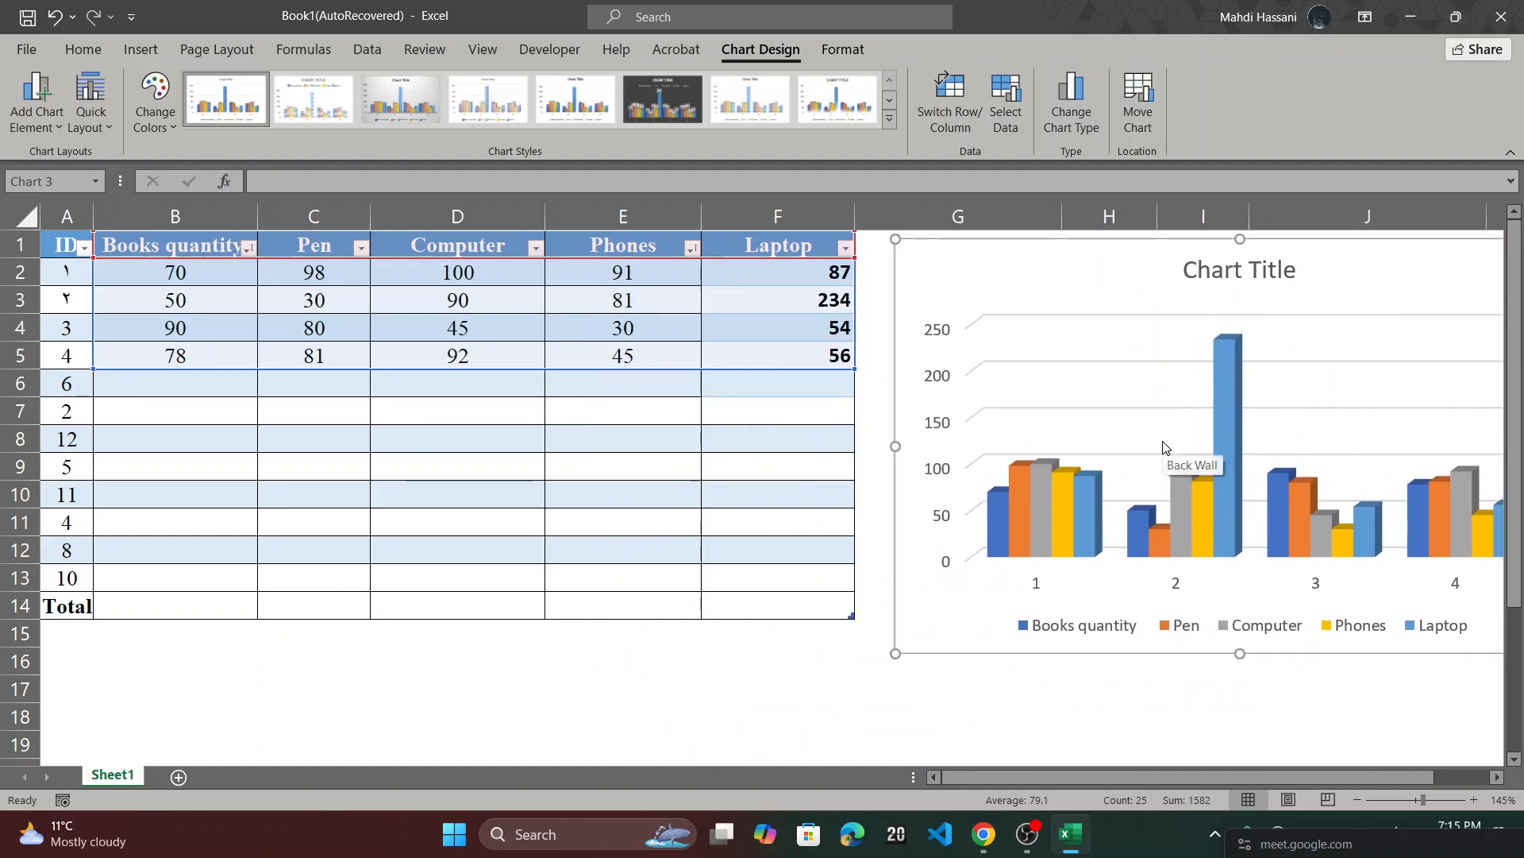
- Compare the chart's column groups and legend names with the item quantities in the table
ctrl+scroll(1164, 447, up, 3)
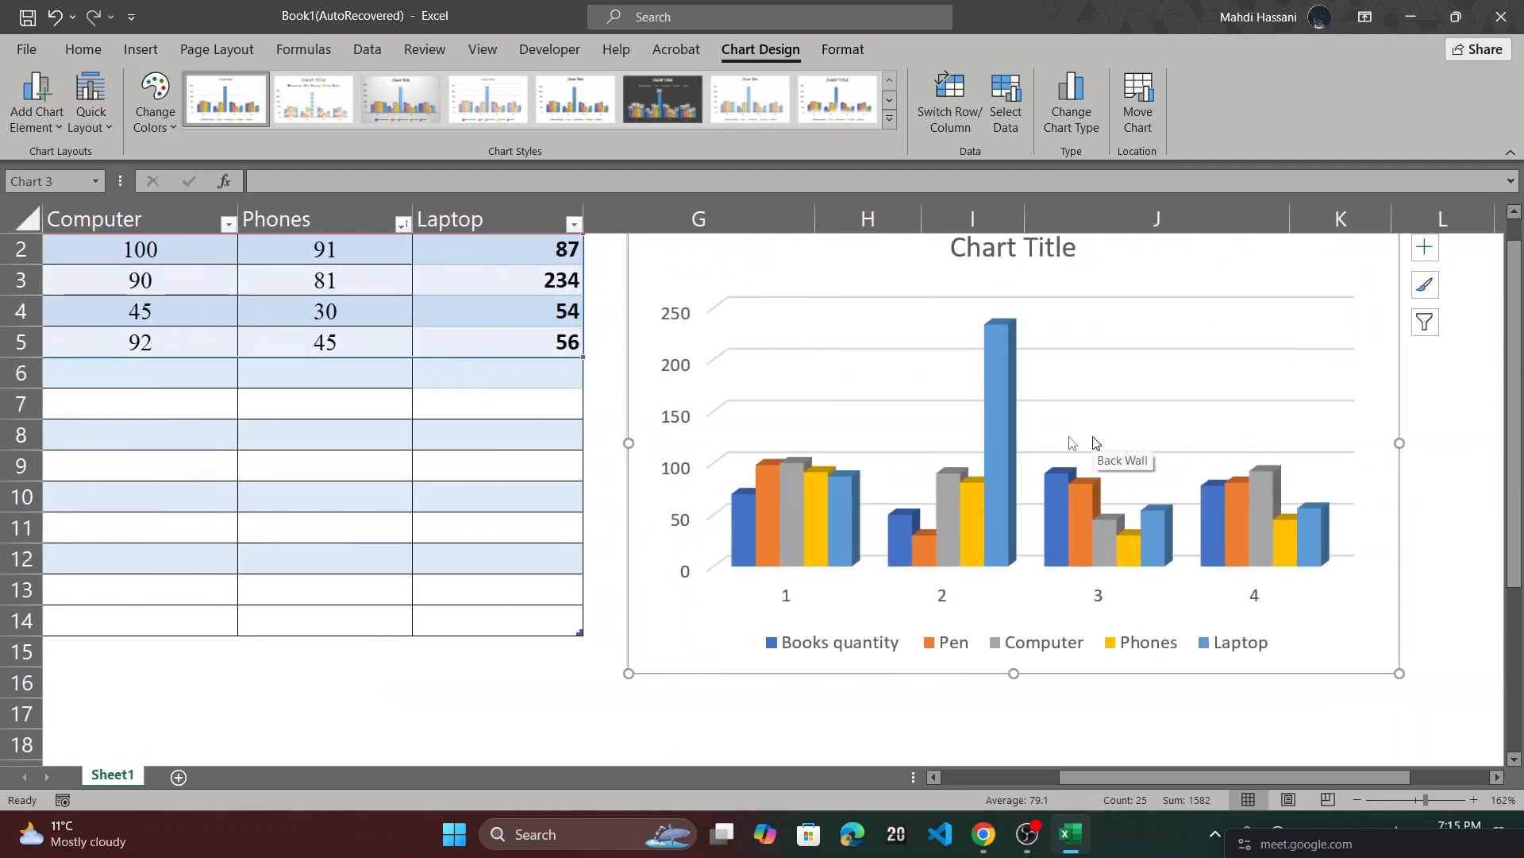
scroll(384, 385, left, 2)
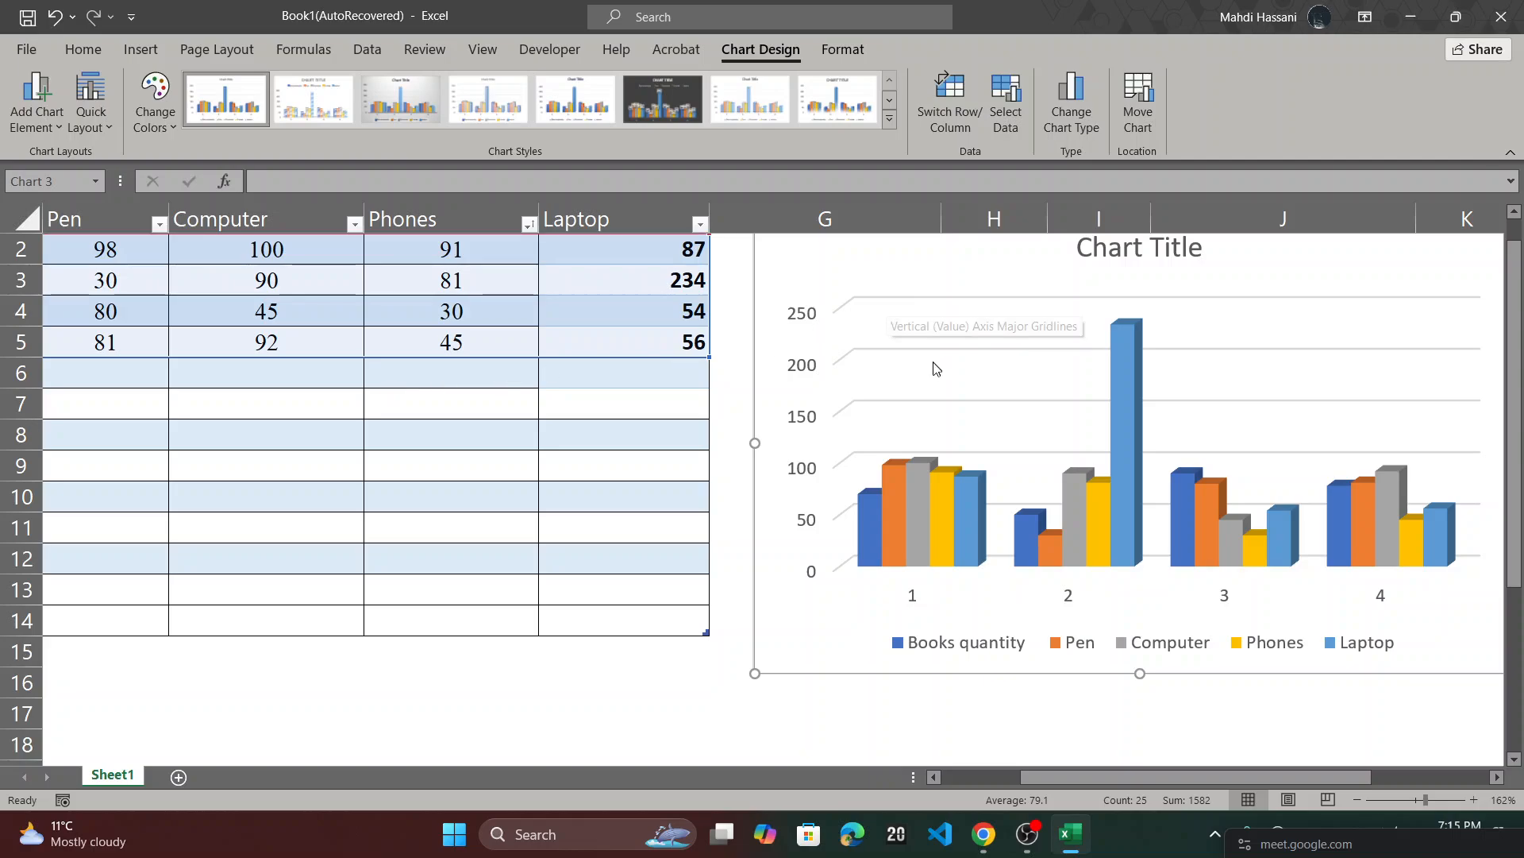
scroll(648, 354, left, 2)
scroll(648, 355, up, 1)
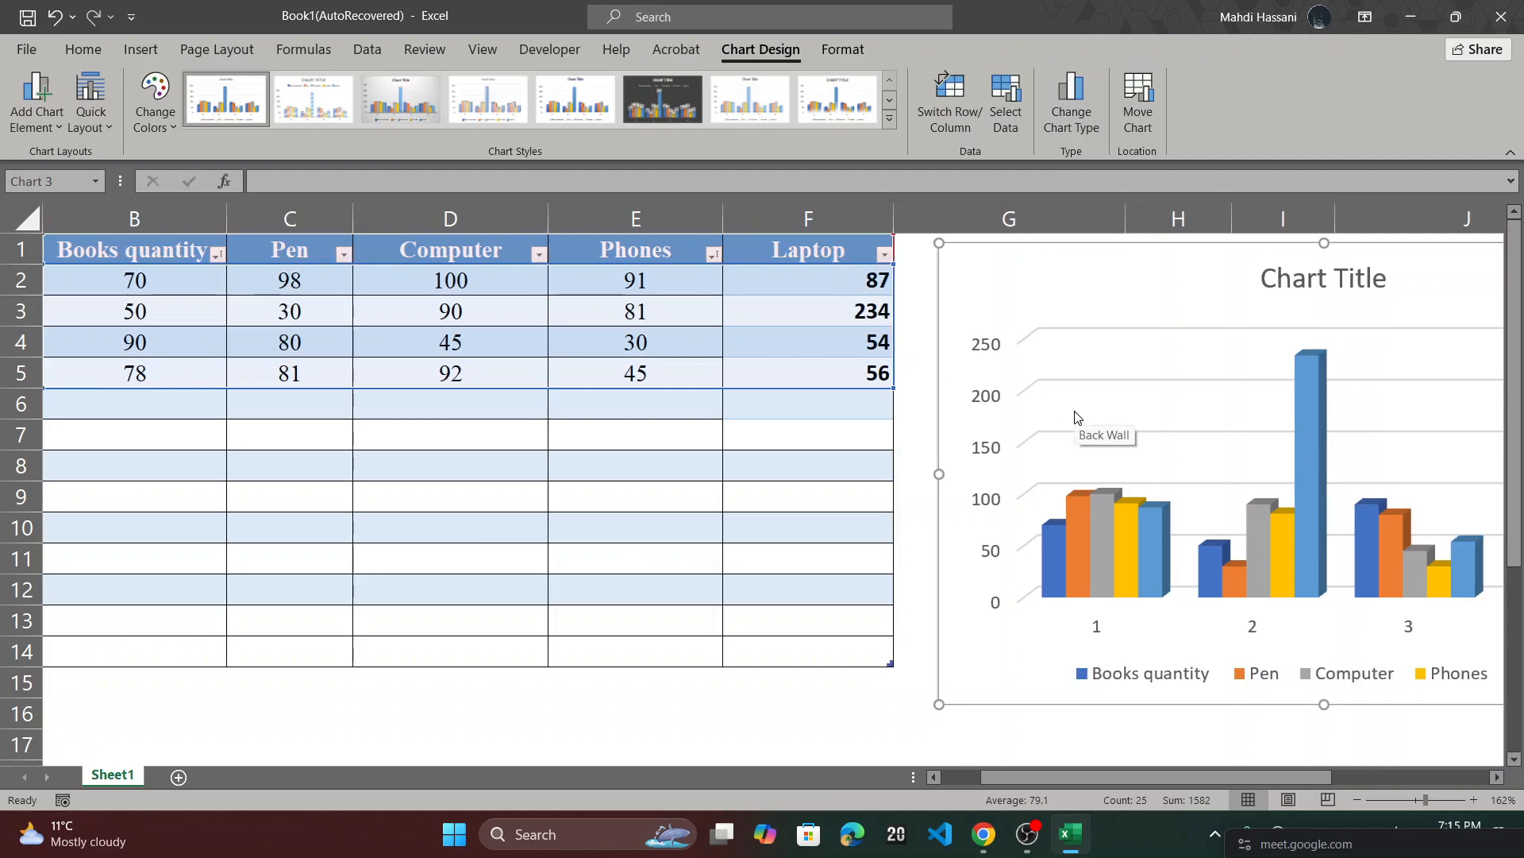
scroll(350, 426, left, 1)
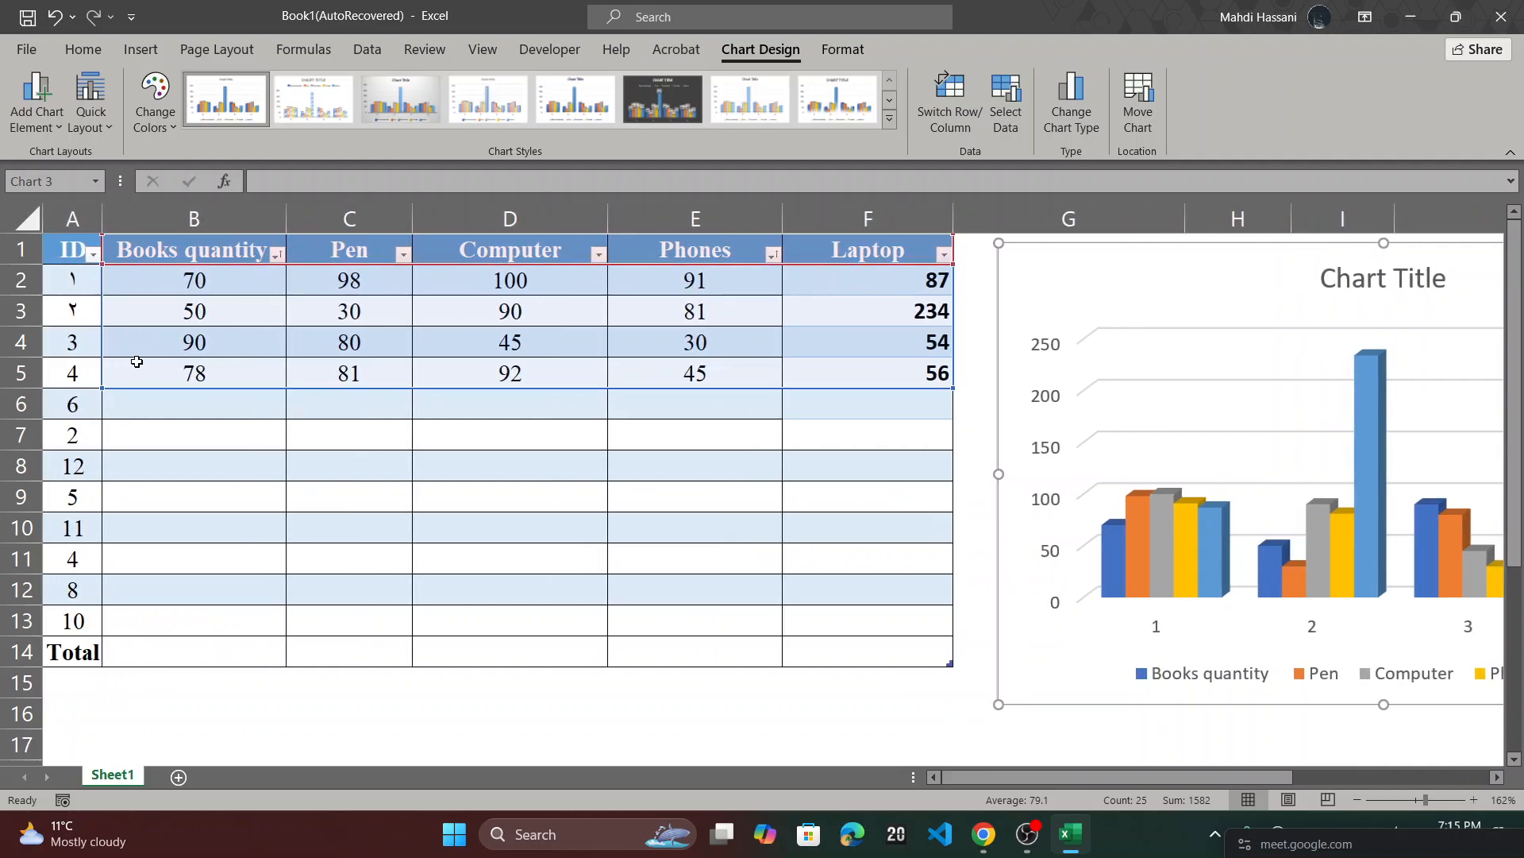
scroll(1095, 457, right, 1)
scroll(1095, 457, right, 3)
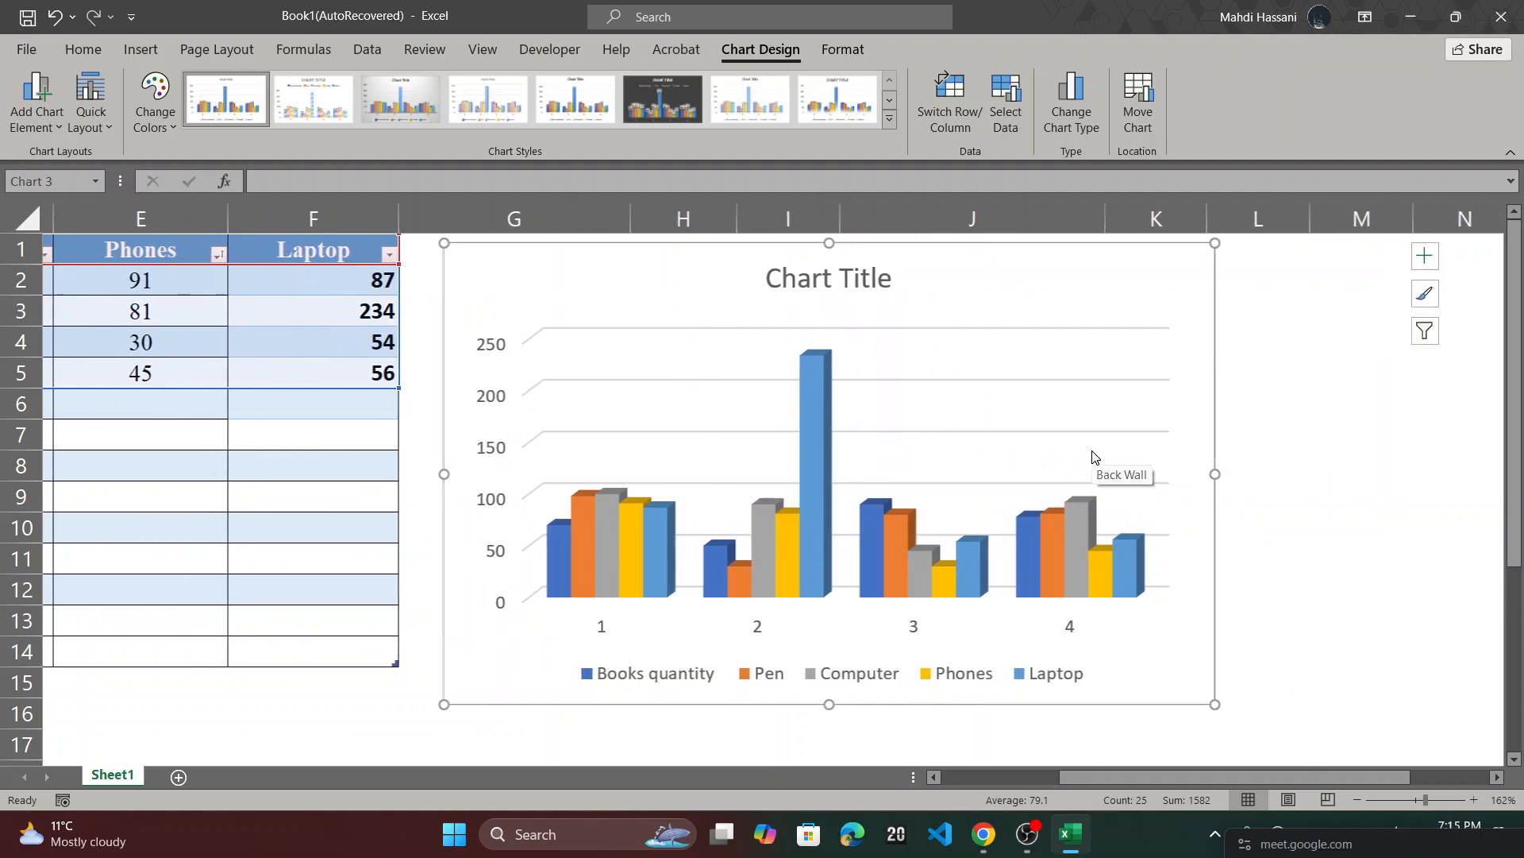
scroll(1095, 457, up, 2)
scroll(832, 608, down, 1)
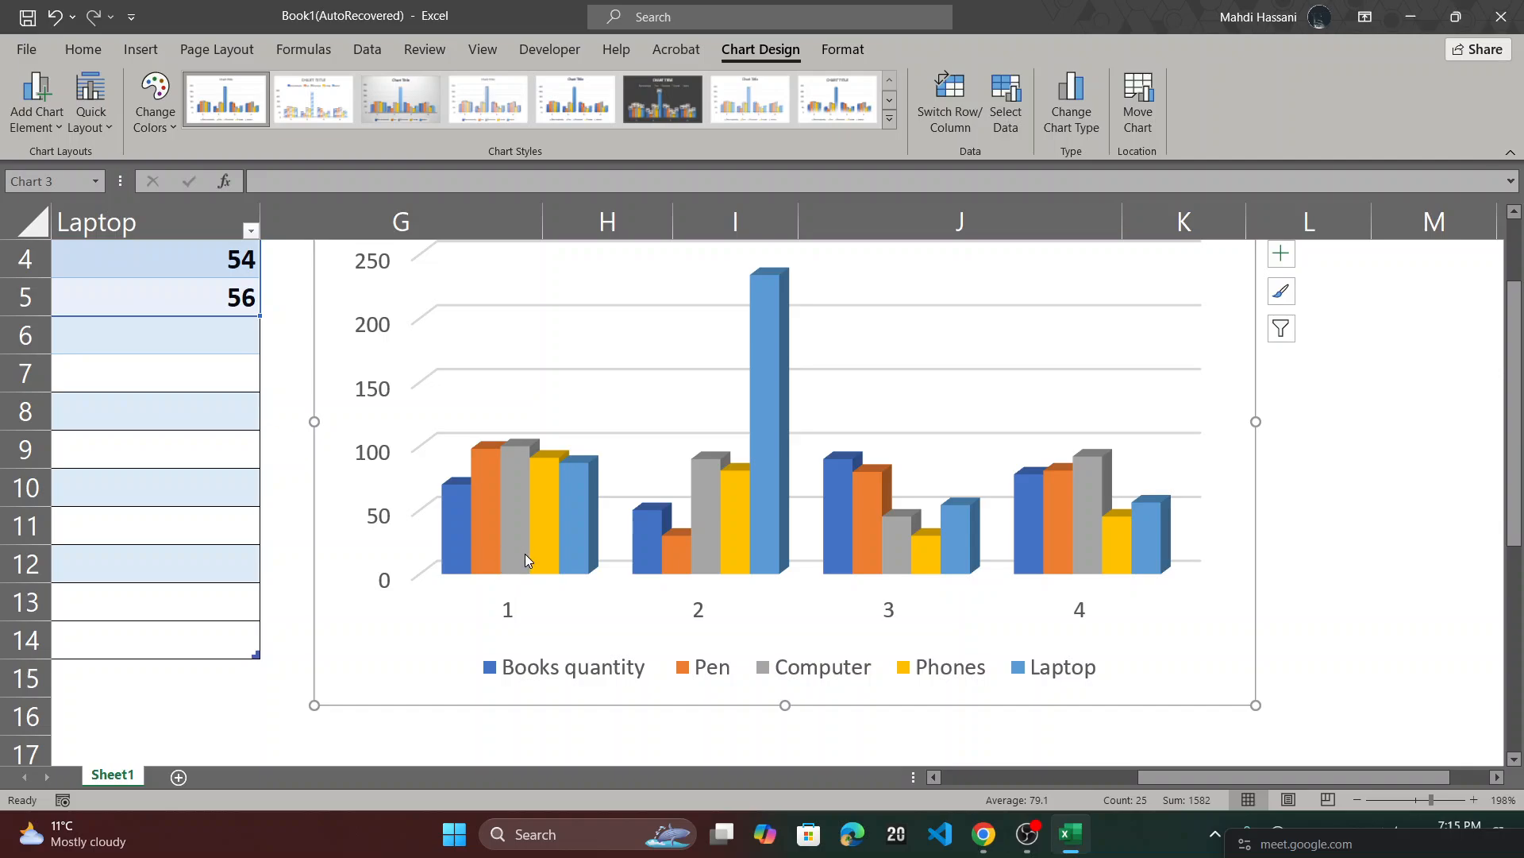
scroll(526, 554, left, 5)
scroll(166, 302, up, 1)
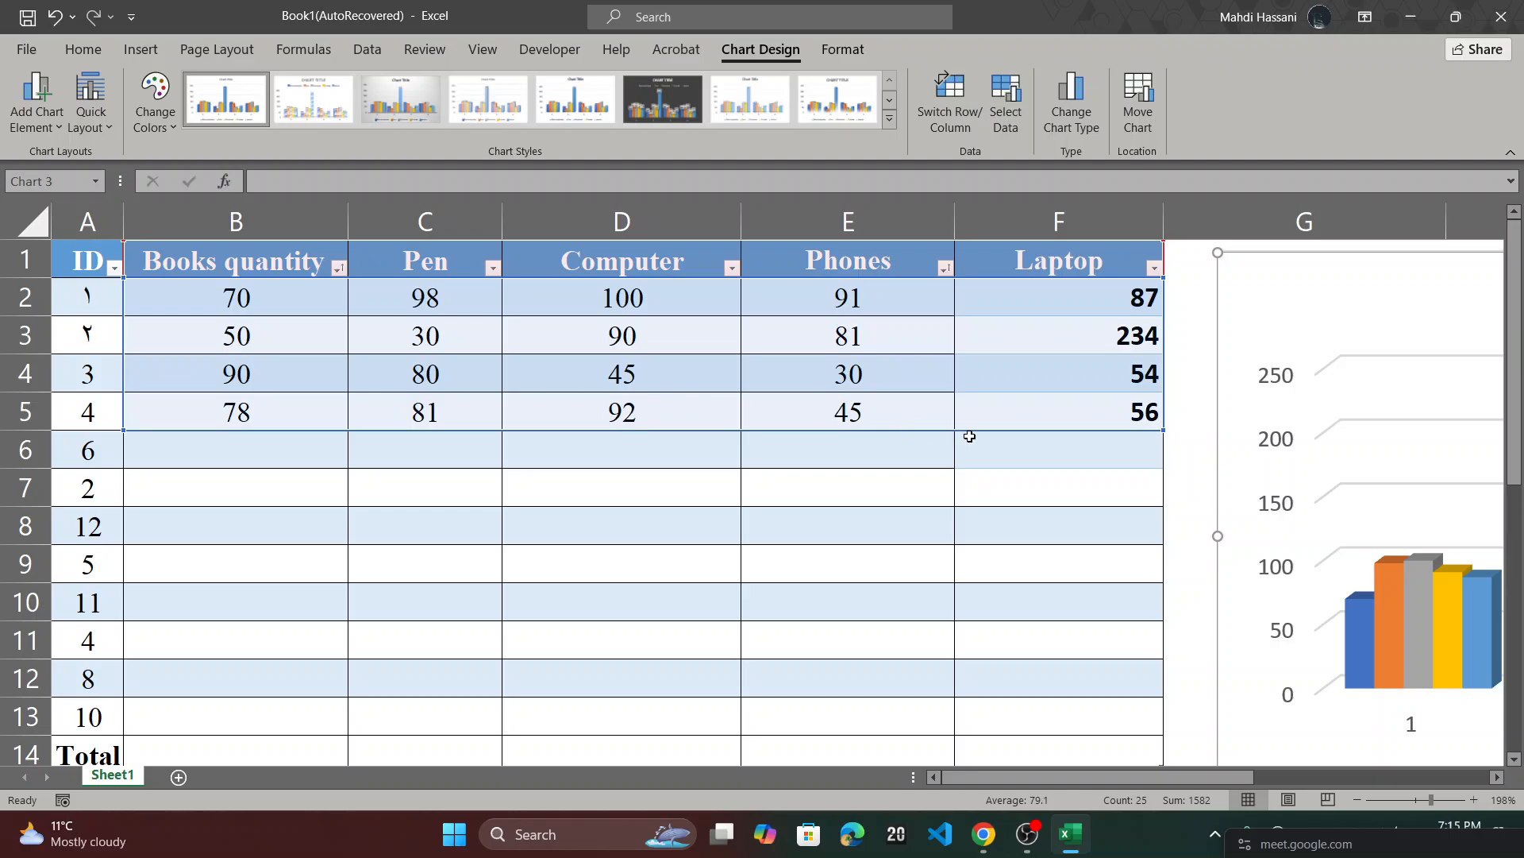
scroll(970, 436, right, 5)
scroll(985, 439, down, 1)
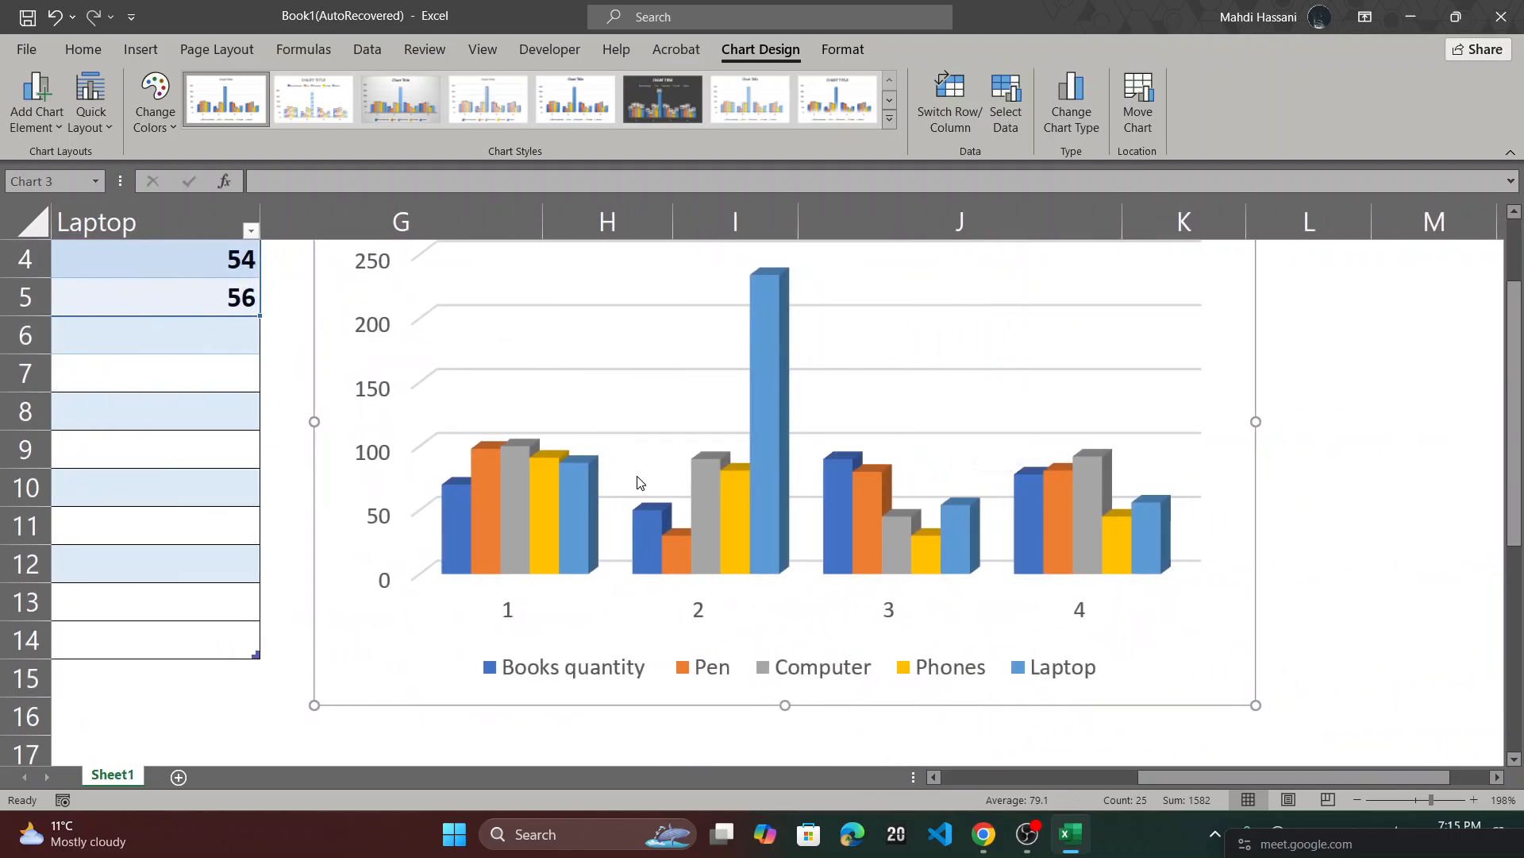
scroll(640, 482, up, 1)
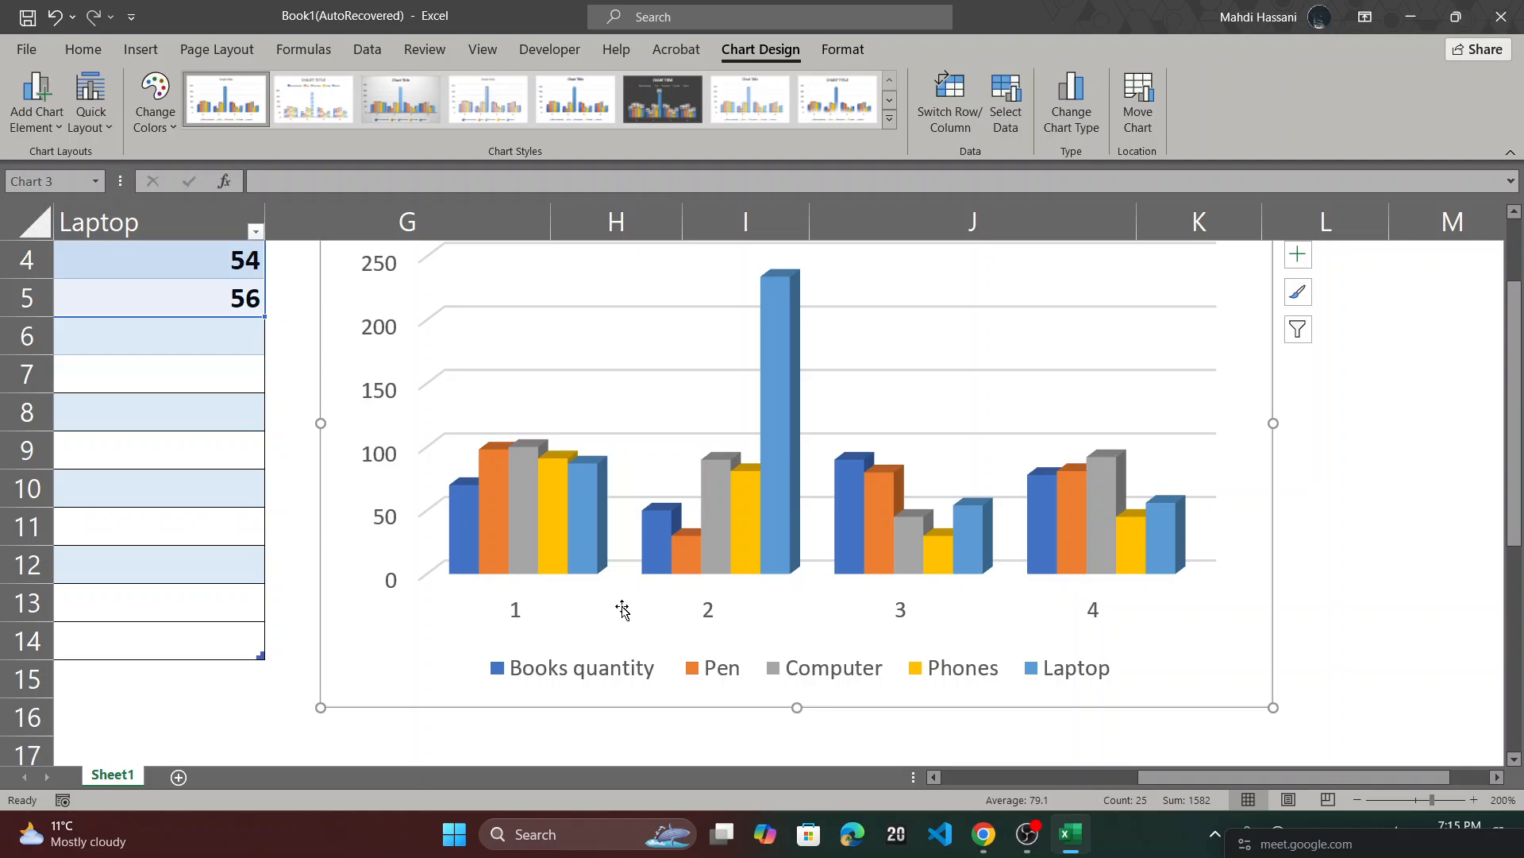
- Examine the values of the individual item columns in the chart's first group against the table
mouse_move(466, 510)
mouse_move(605, 522)
mouse_move(554, 569)
mouse_move(460, 566)
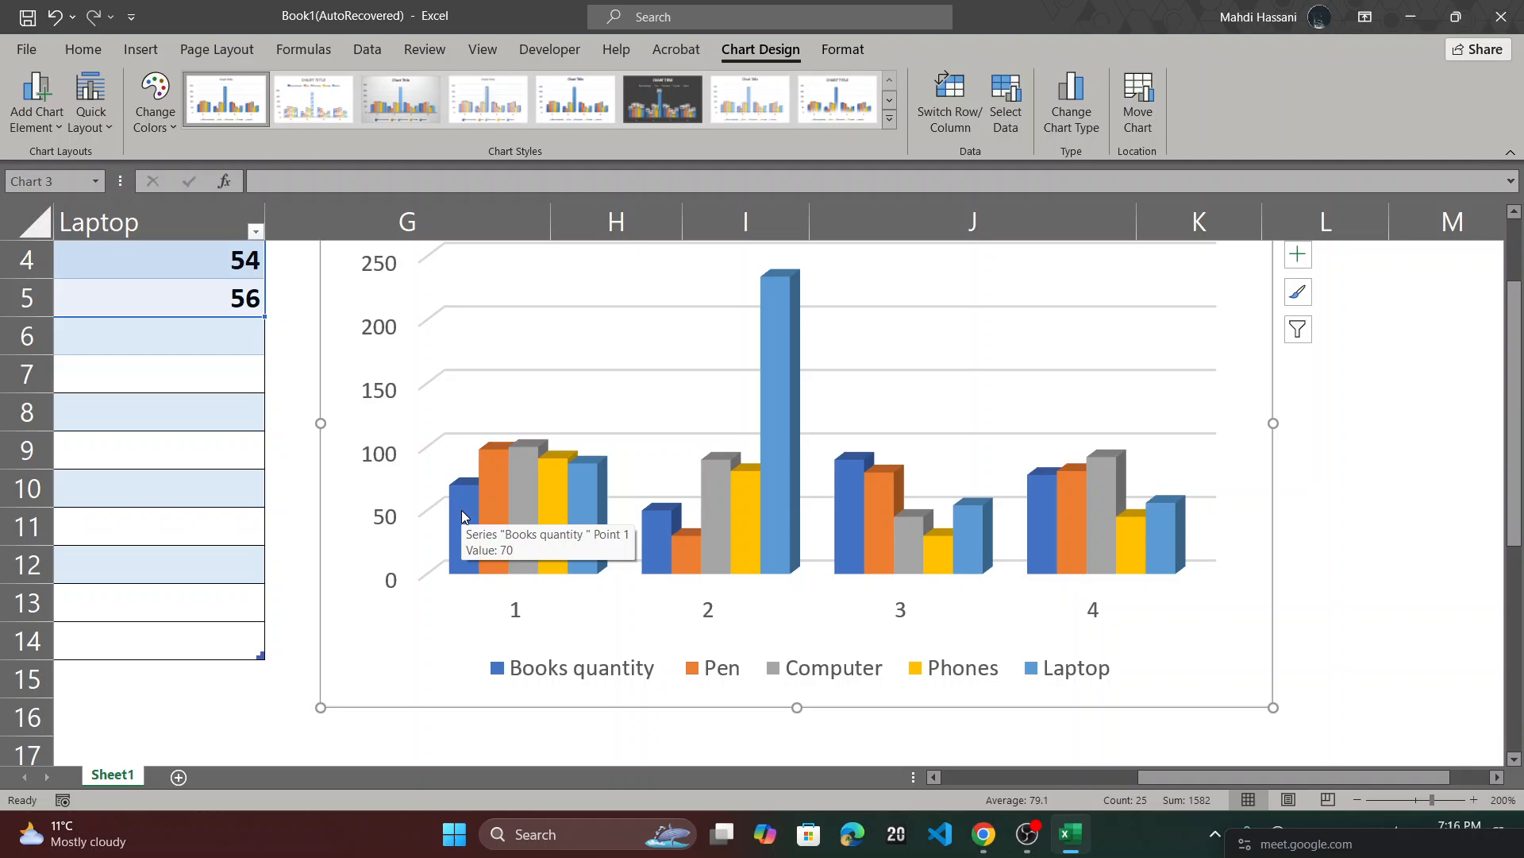
mouse_move(484, 509)
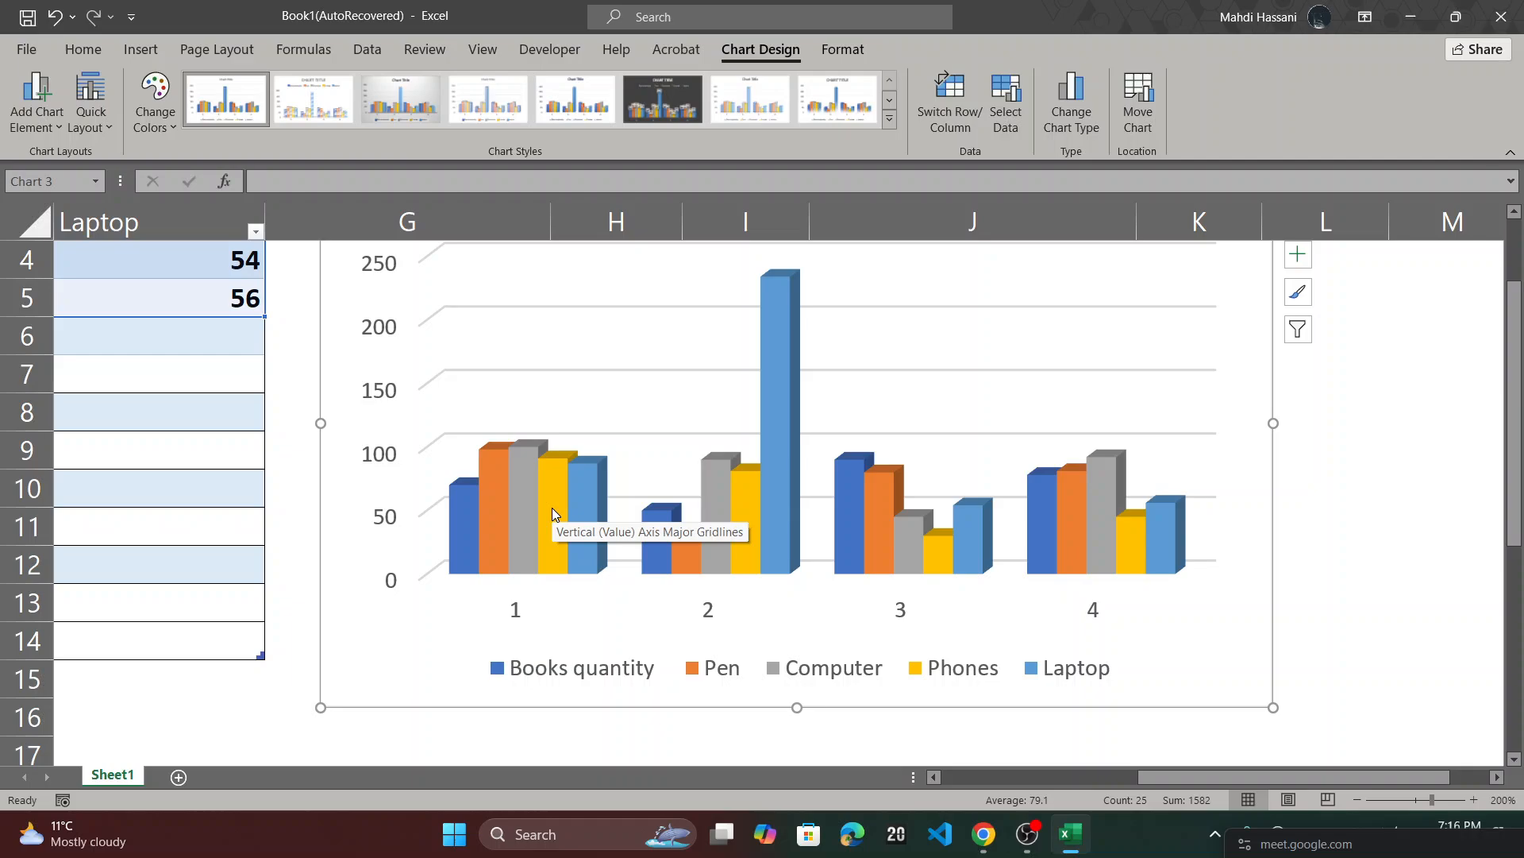
scroll(551, 508, left, 3)
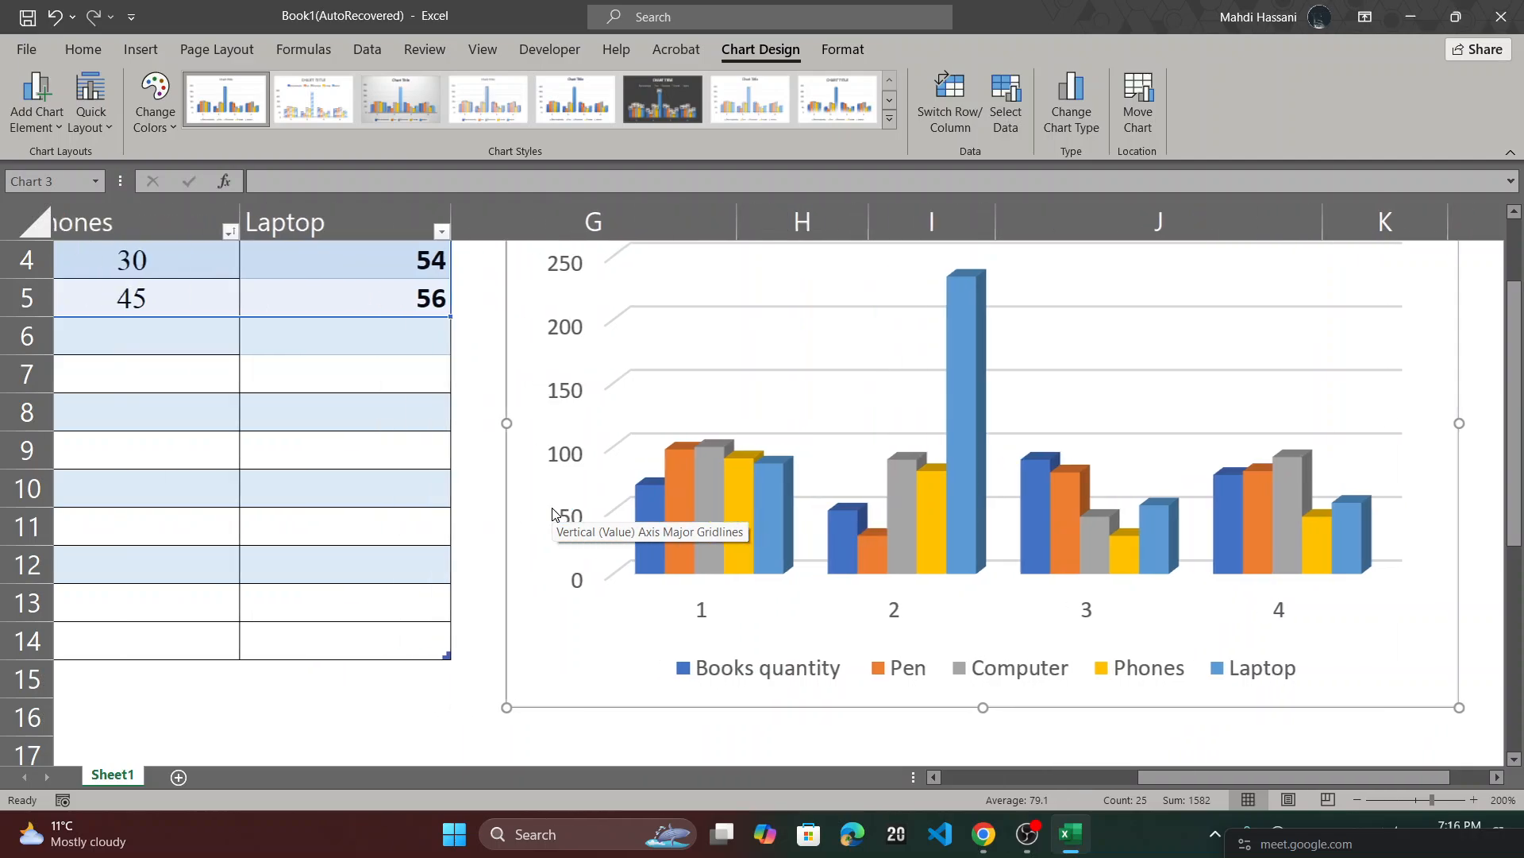
scroll(551, 507, up, 1)
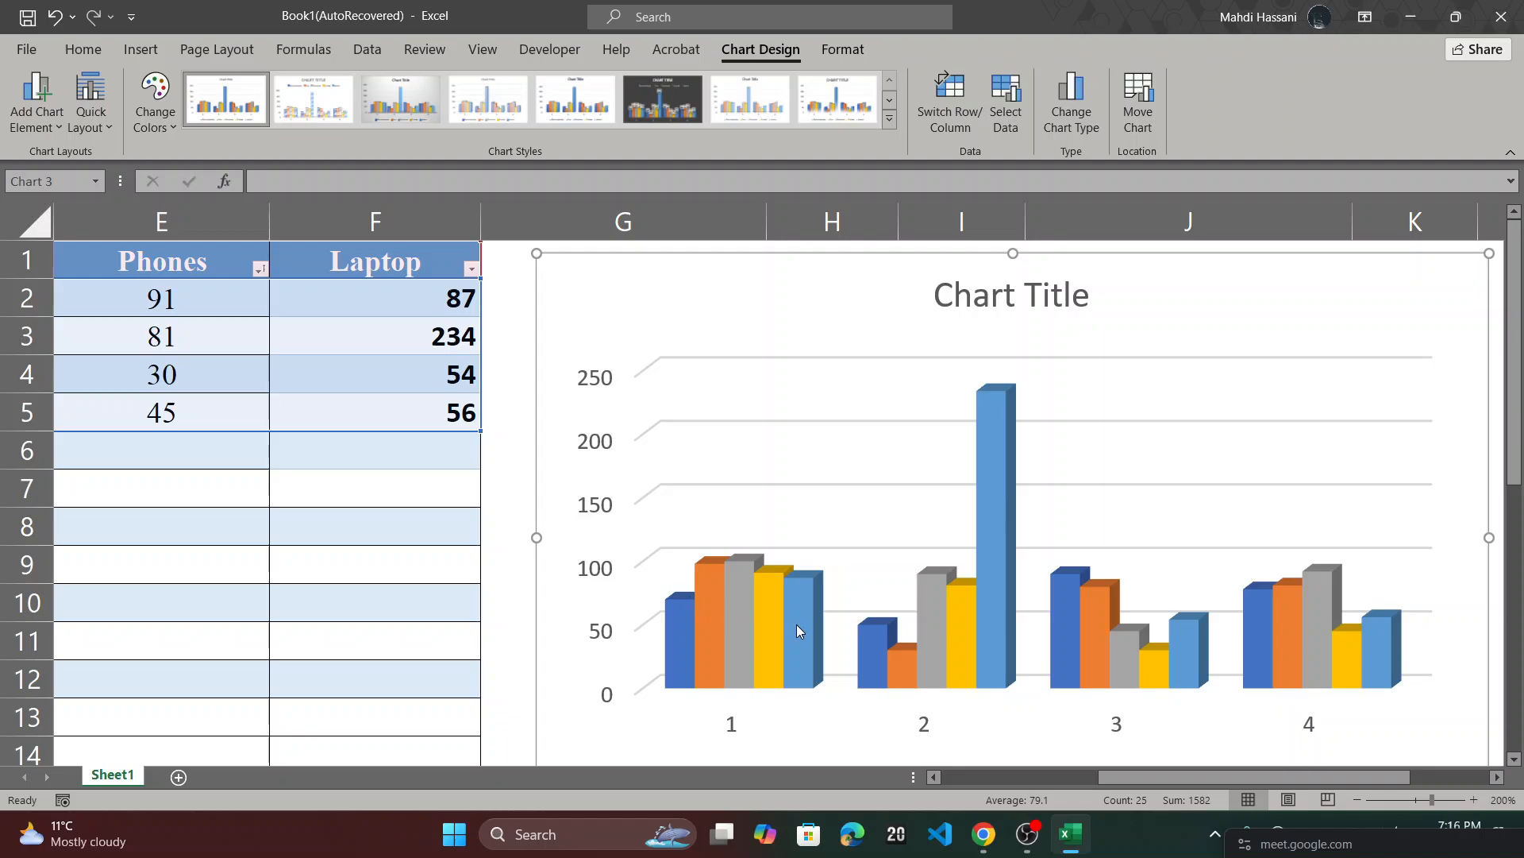
mouse_move(798, 624)
scroll(736, 616, down, 1)
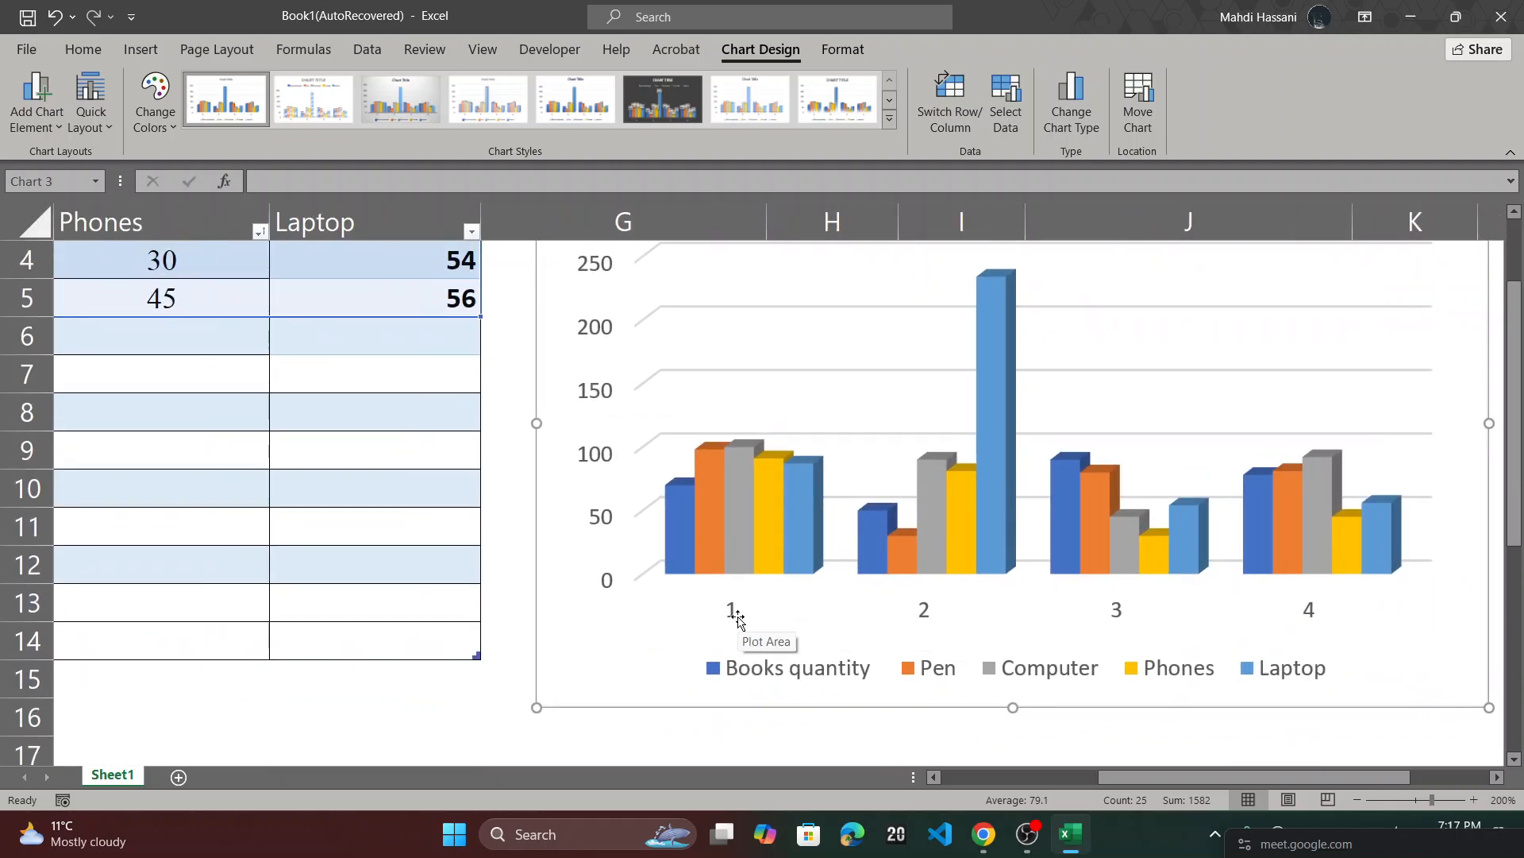
mouse_move(740, 486)
- Examine the item columns in chart groups 2 to 4, including Laptop, Pen and Phones, and view the whole chart beside the table
scroll(988, 541, up, 2)
scroll(988, 542, right, 2)
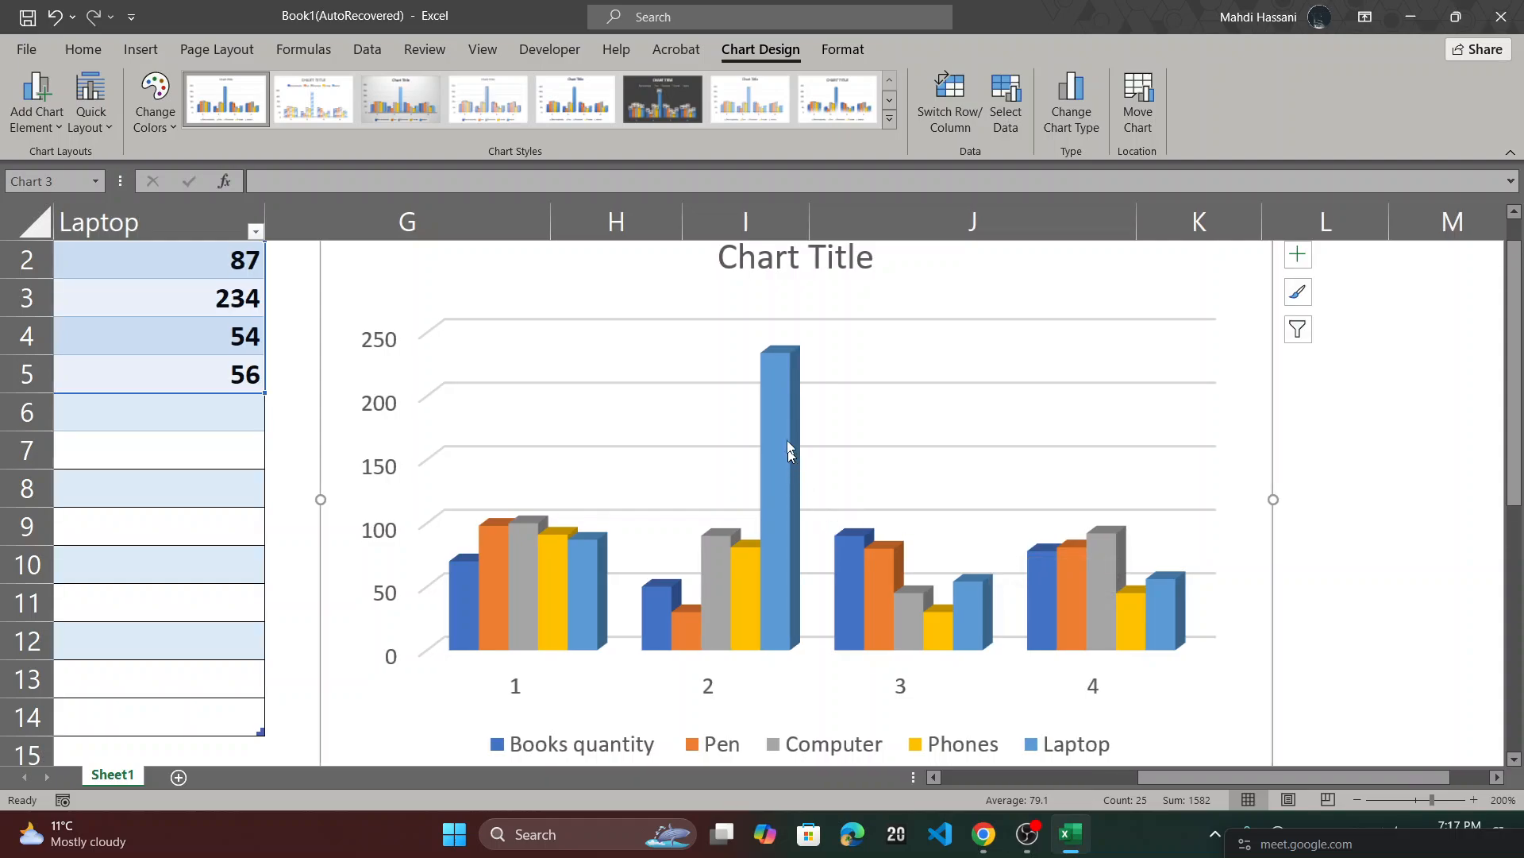
mouse_move(785, 484)
mouse_move(686, 616)
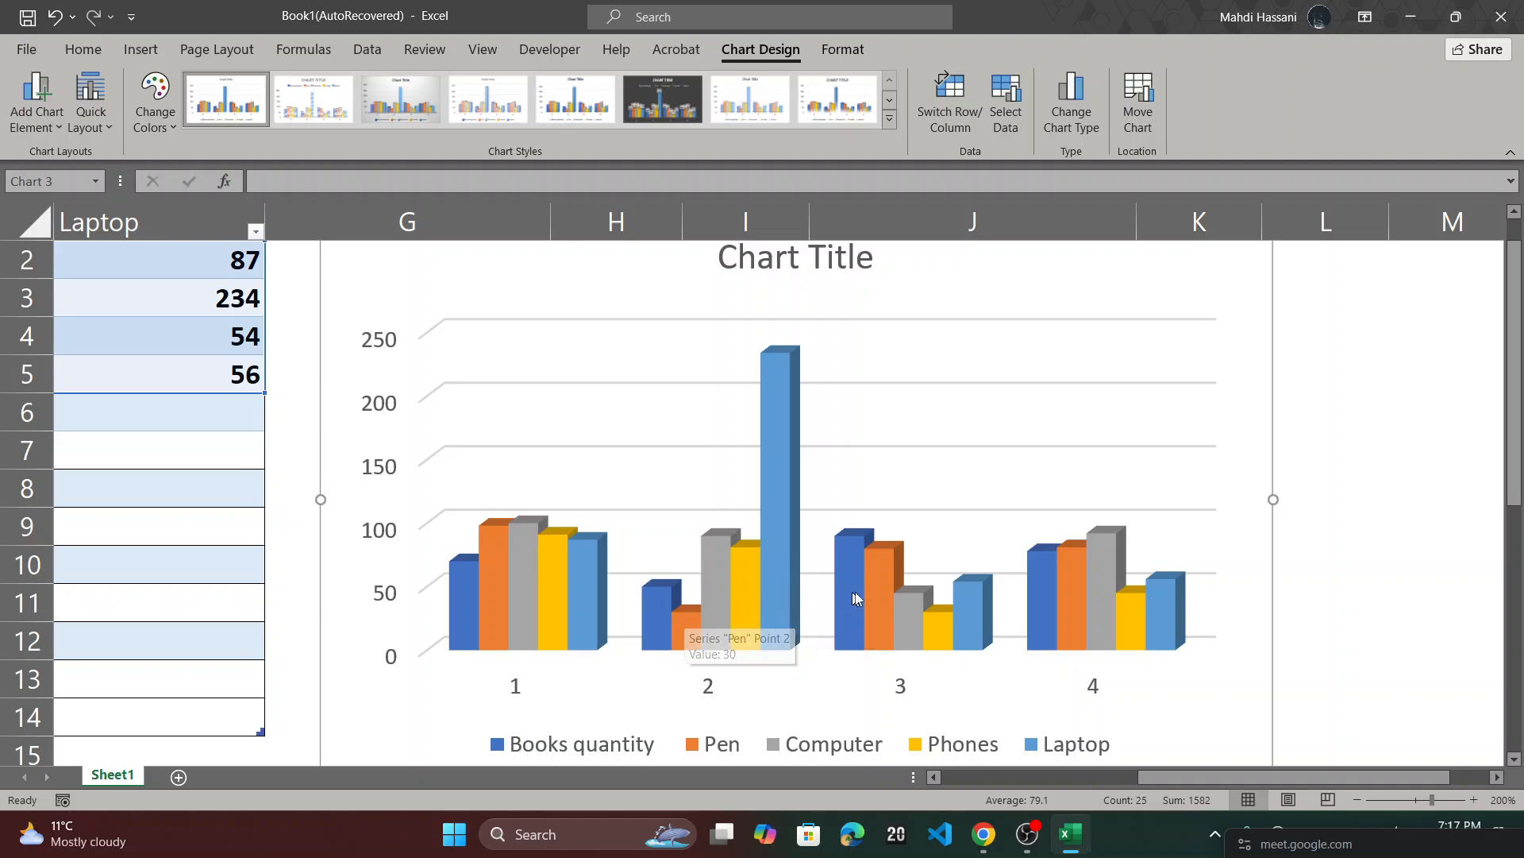
mouse_move(870, 594)
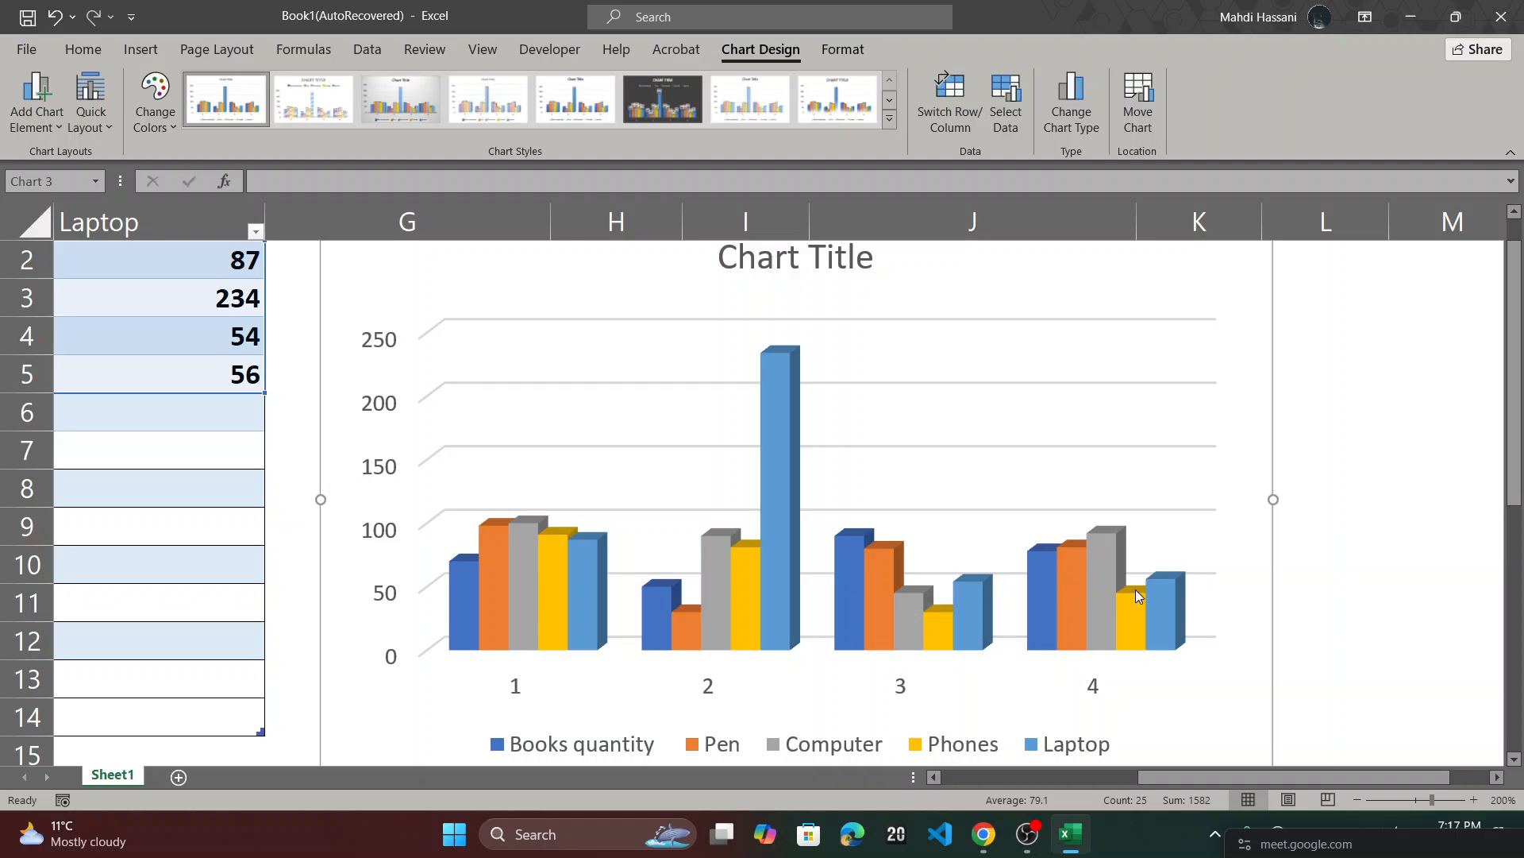
mouse_move(1135, 589)
ctrl+scroll(713, 467, down, 2)
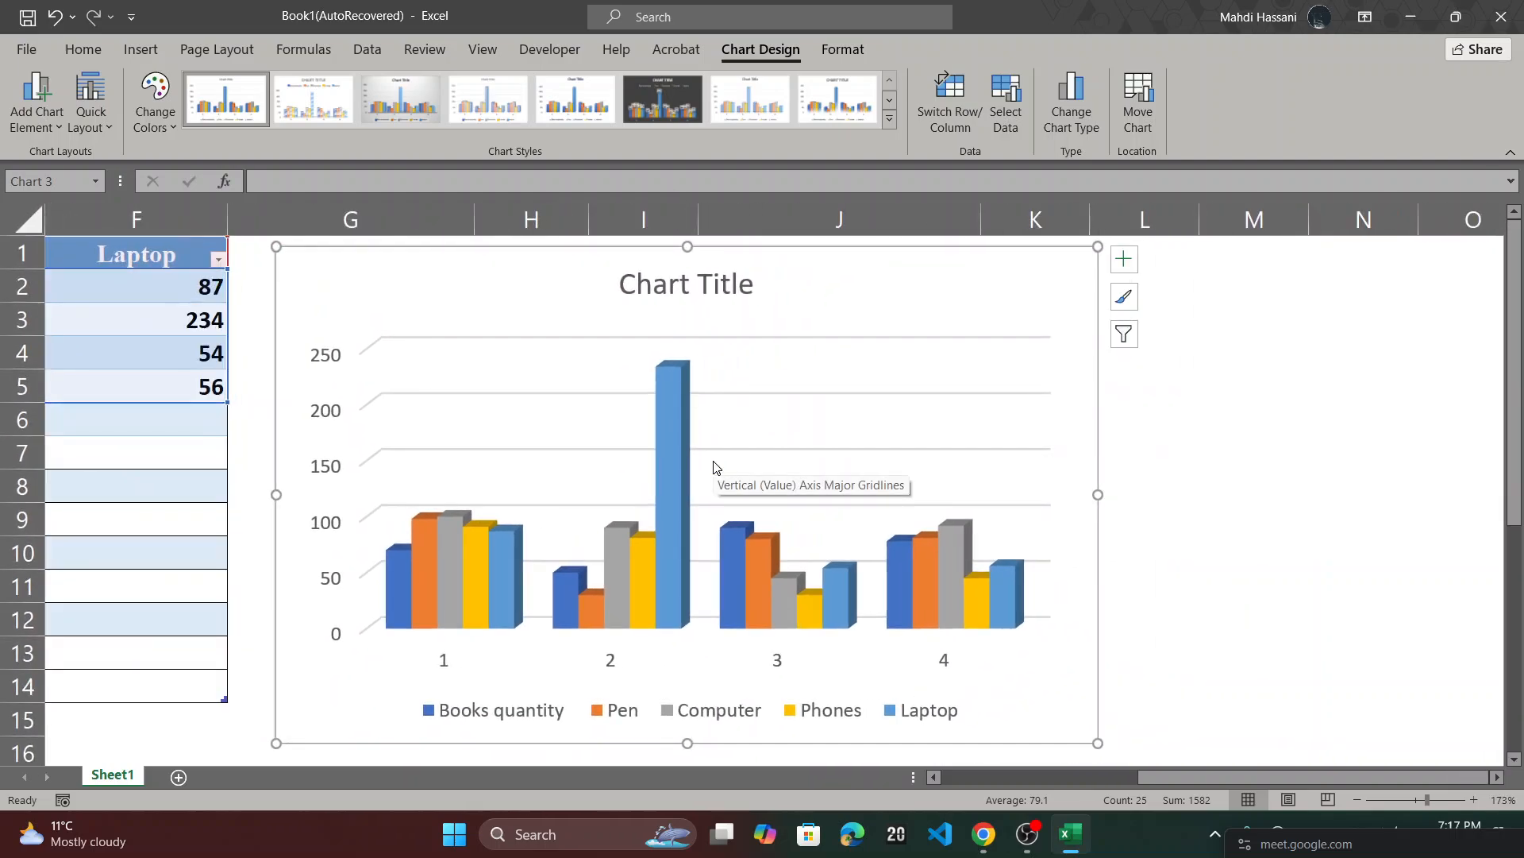
ctrl+scroll(713, 467, down, 2)
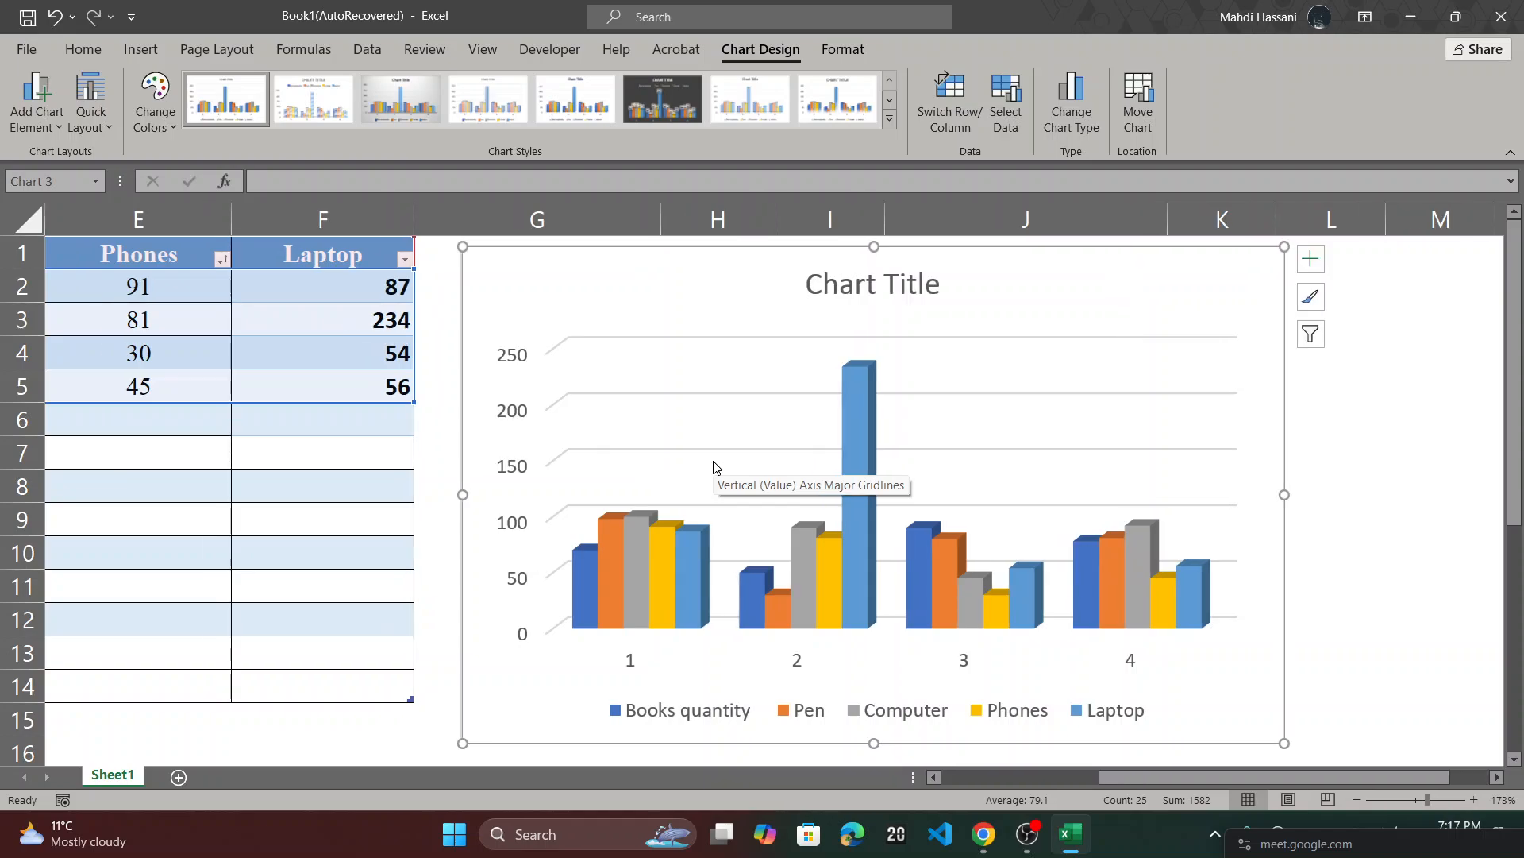
ctrl+scroll(713, 467, down, 2)
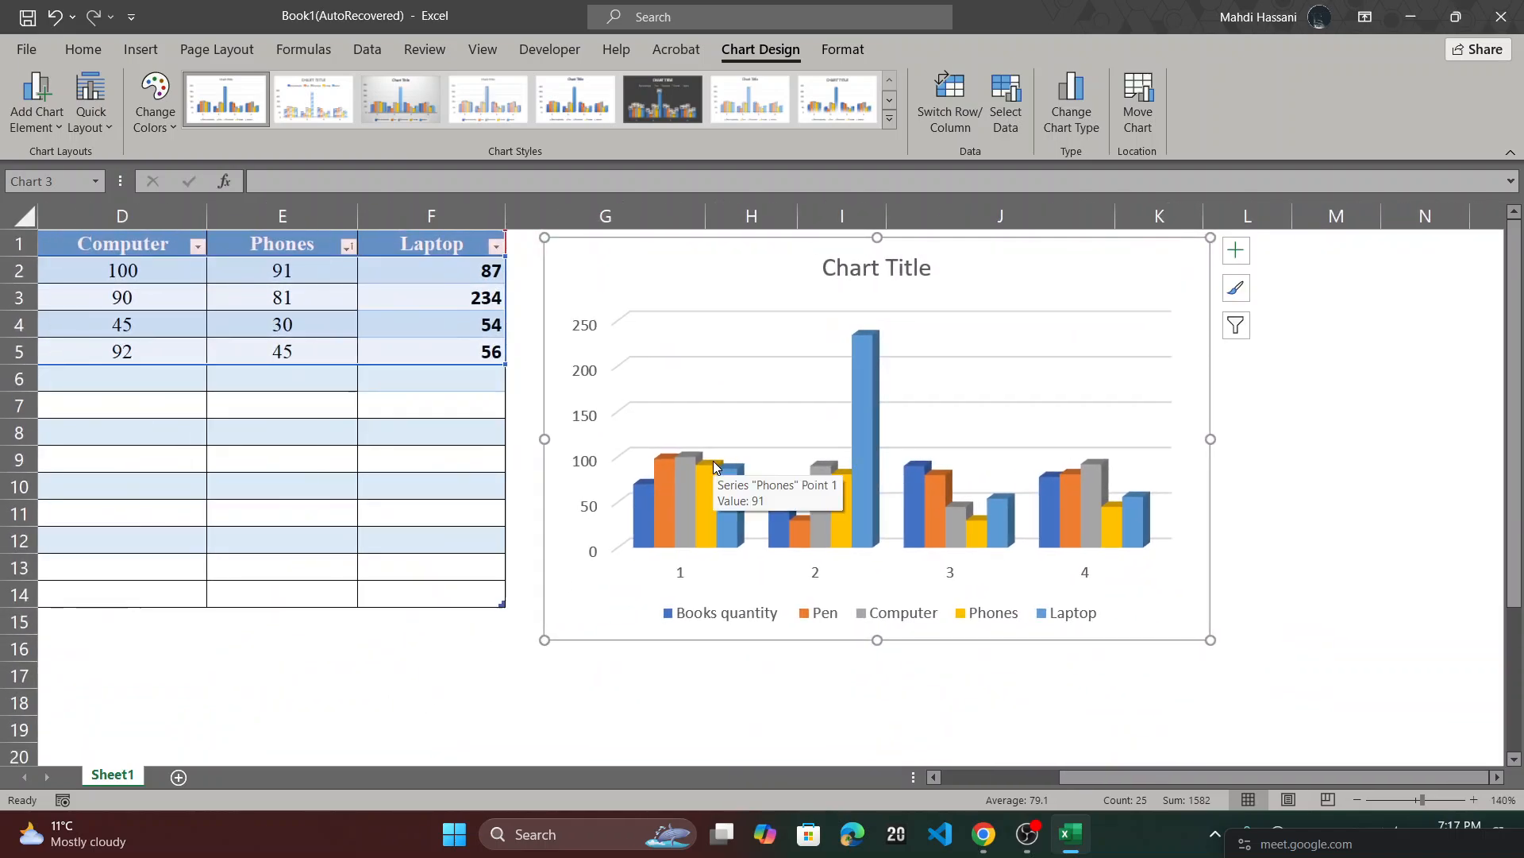
ctrl+scroll(713, 467, down, 4)
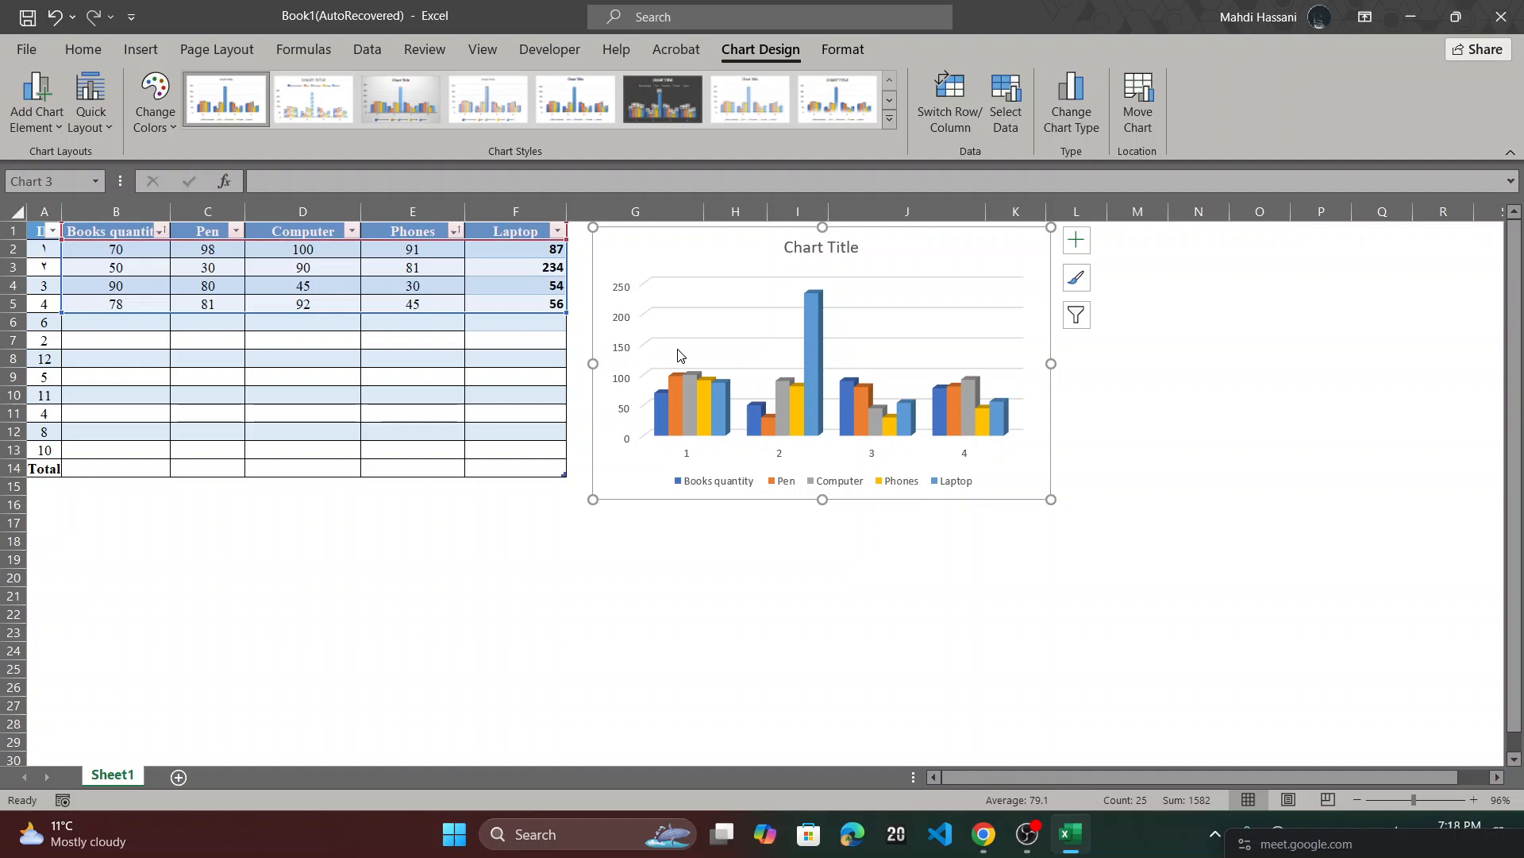
scroll(865, 375, up, 2)
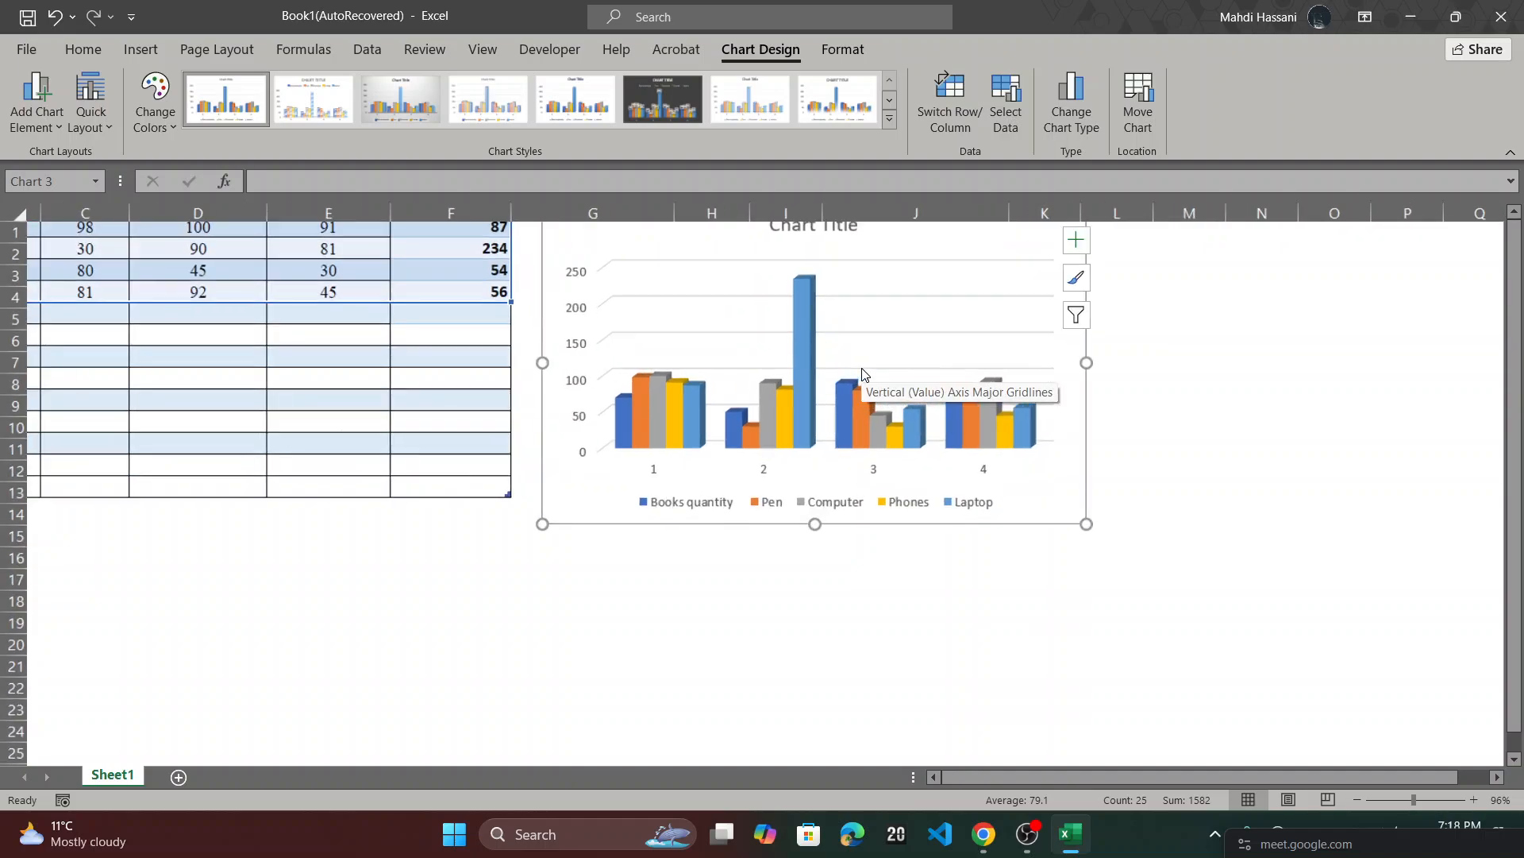
scroll(866, 375, up, 3)
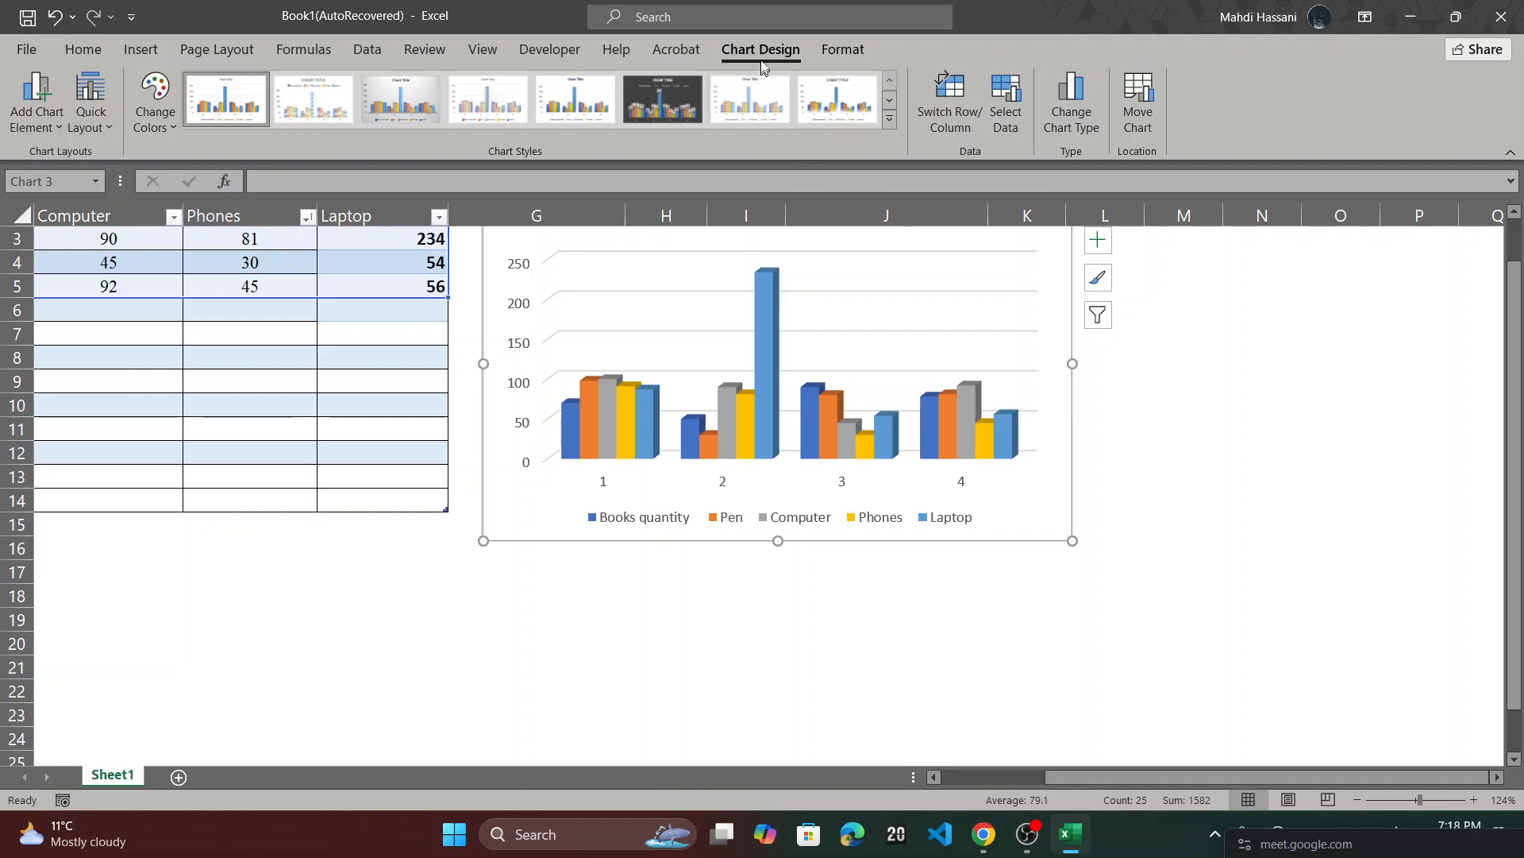
scroll(713, 323, up, 1)
scroll(712, 324, left, 1)
scroll(711, 321, left, 1)
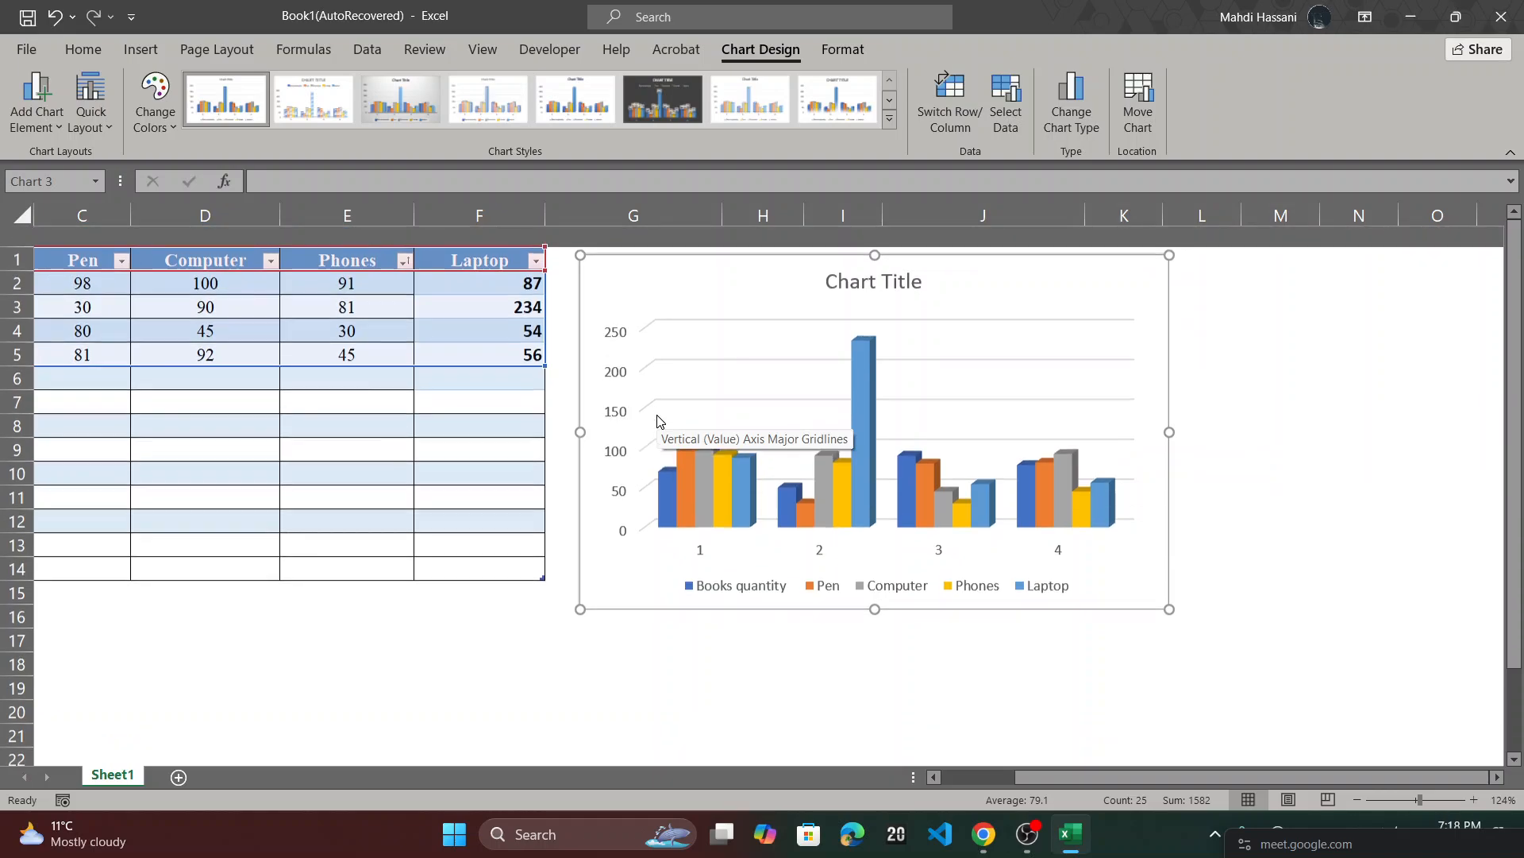
right_click(667, 395)
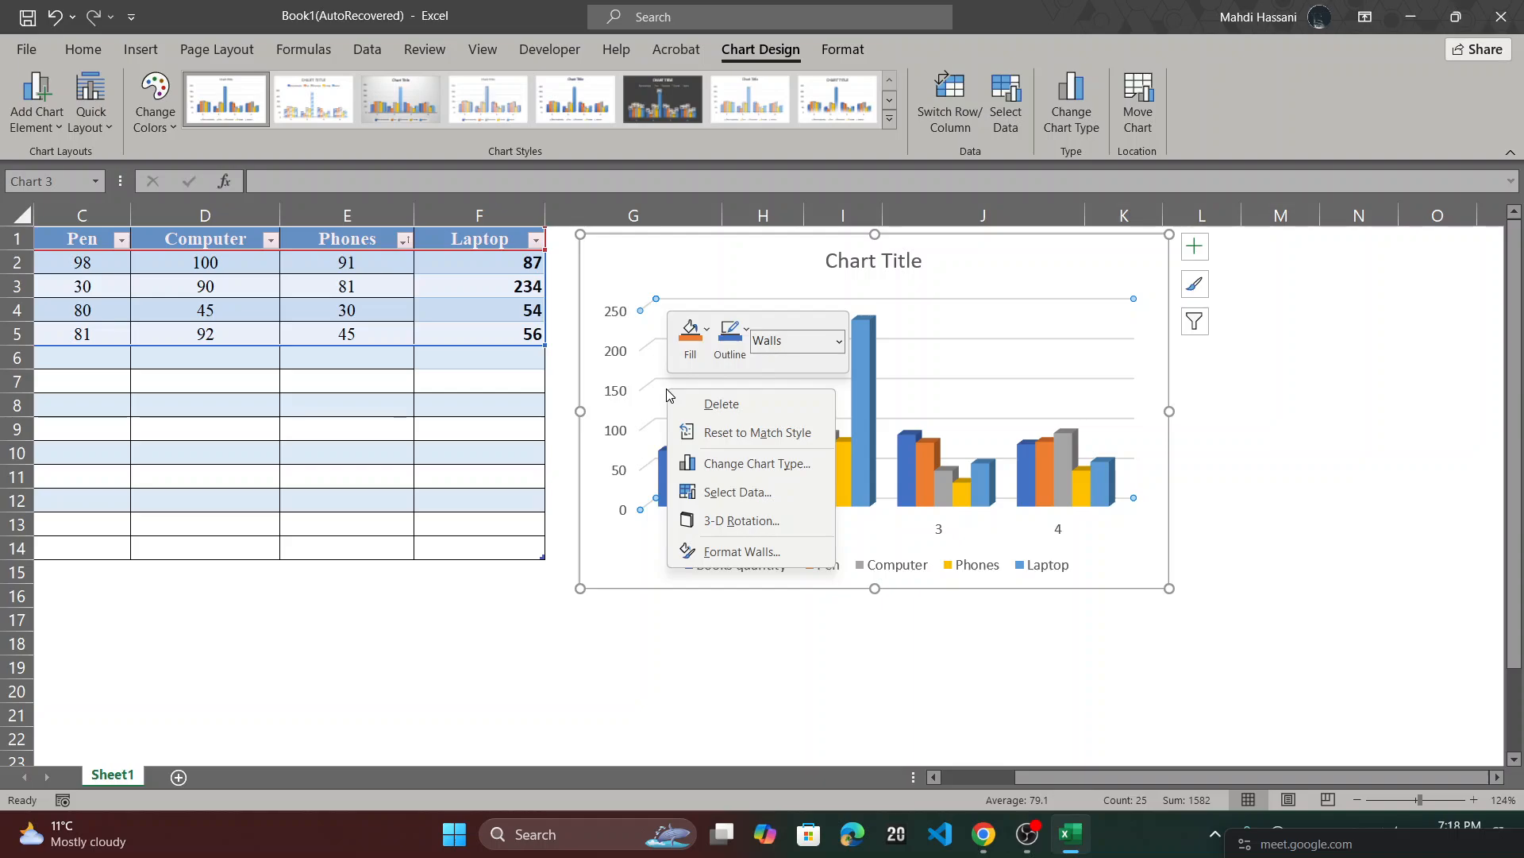
click(887, 408)
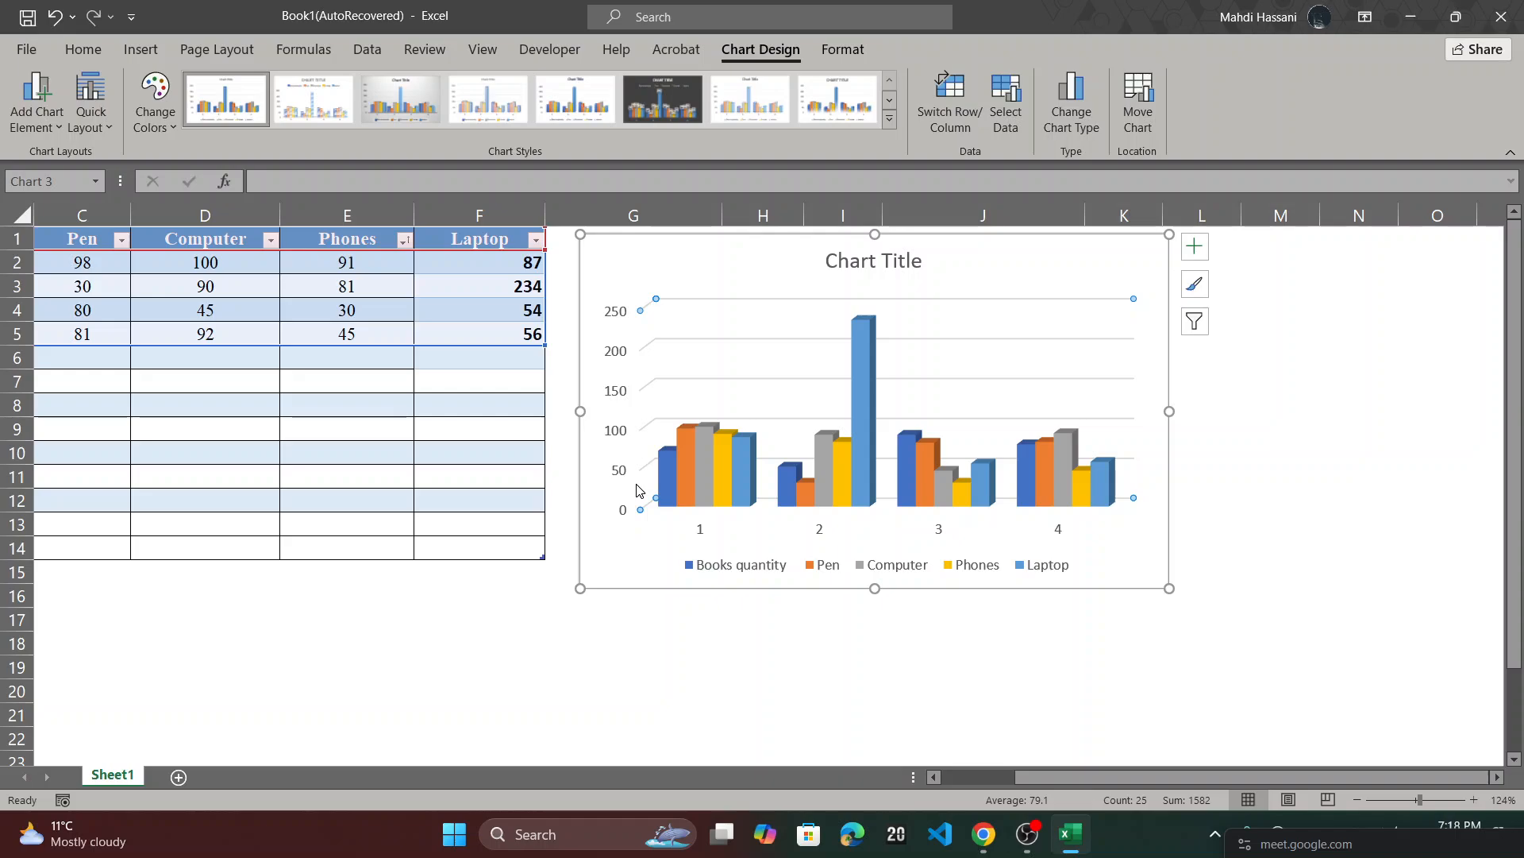
- Move the column chart to a new sheet named "فروش ماهانه" and look over the enlarged chart
click(1140, 133)
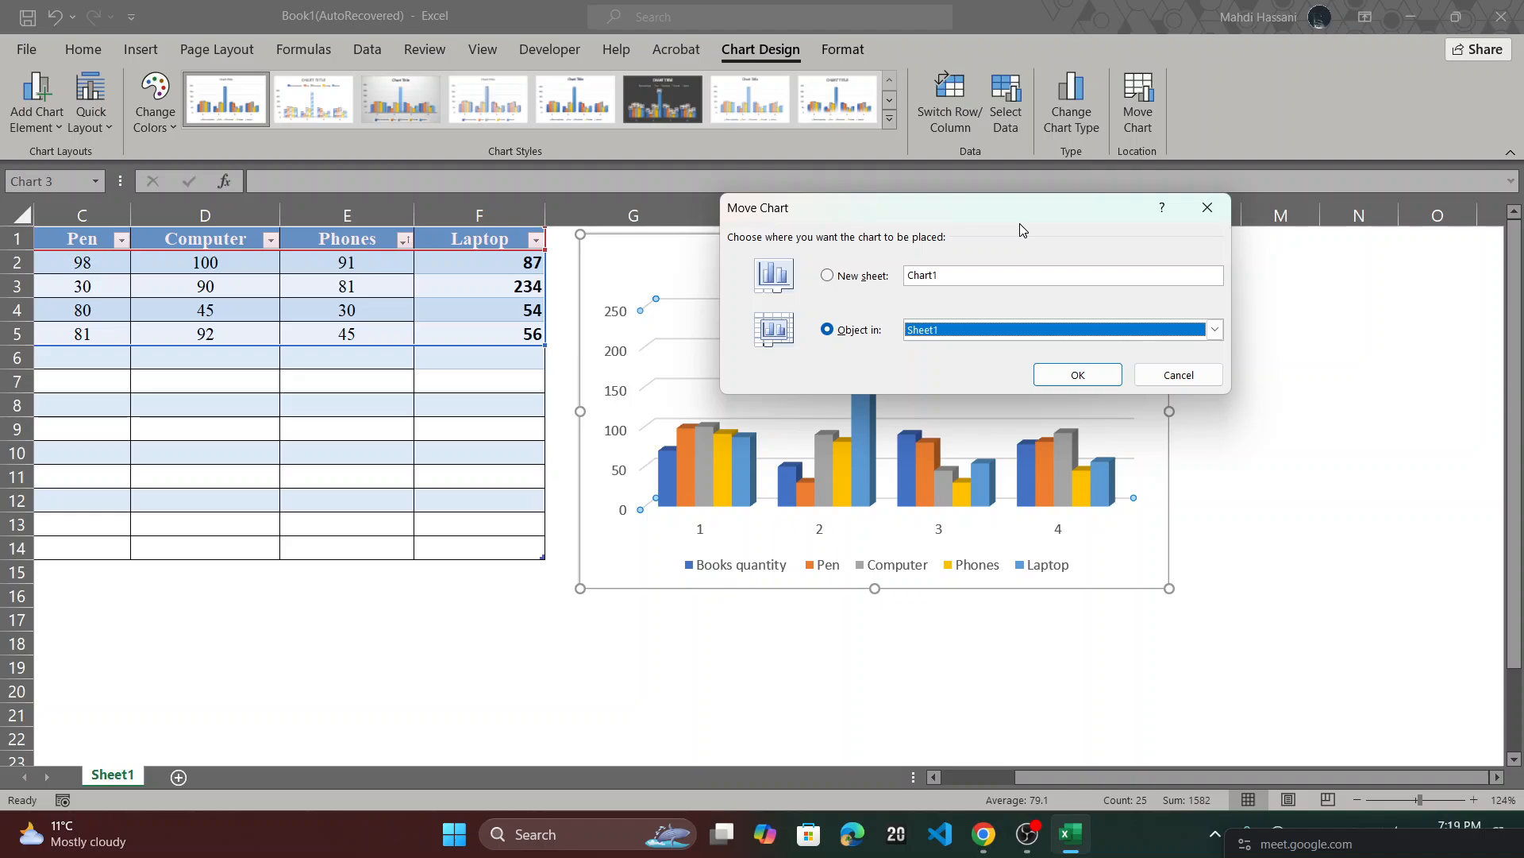
click(880, 276)
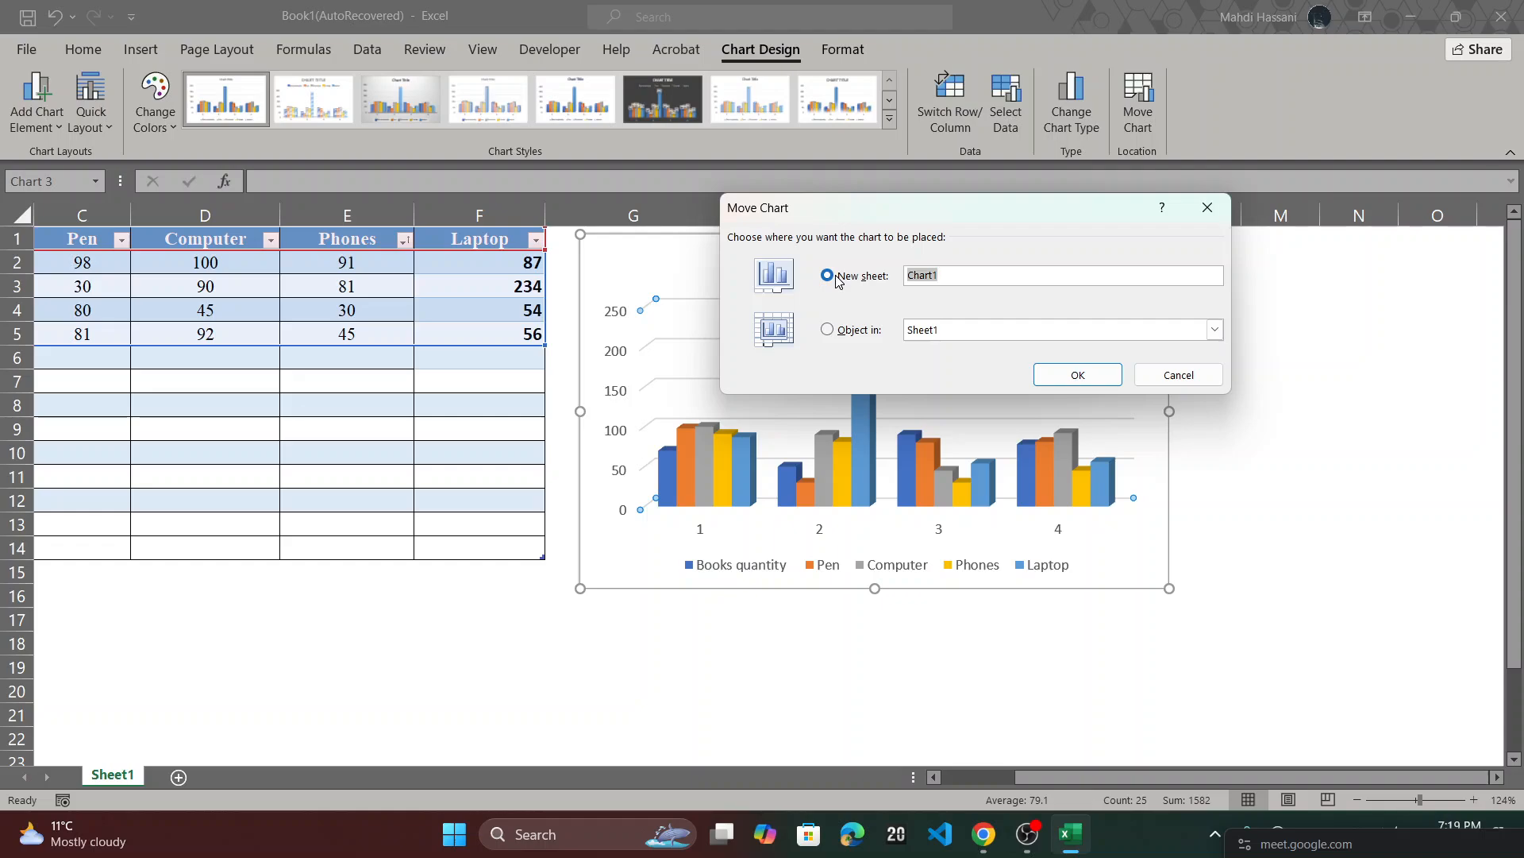
key(BackSpace)
text(فروش ماهانه)
click(1072, 374)
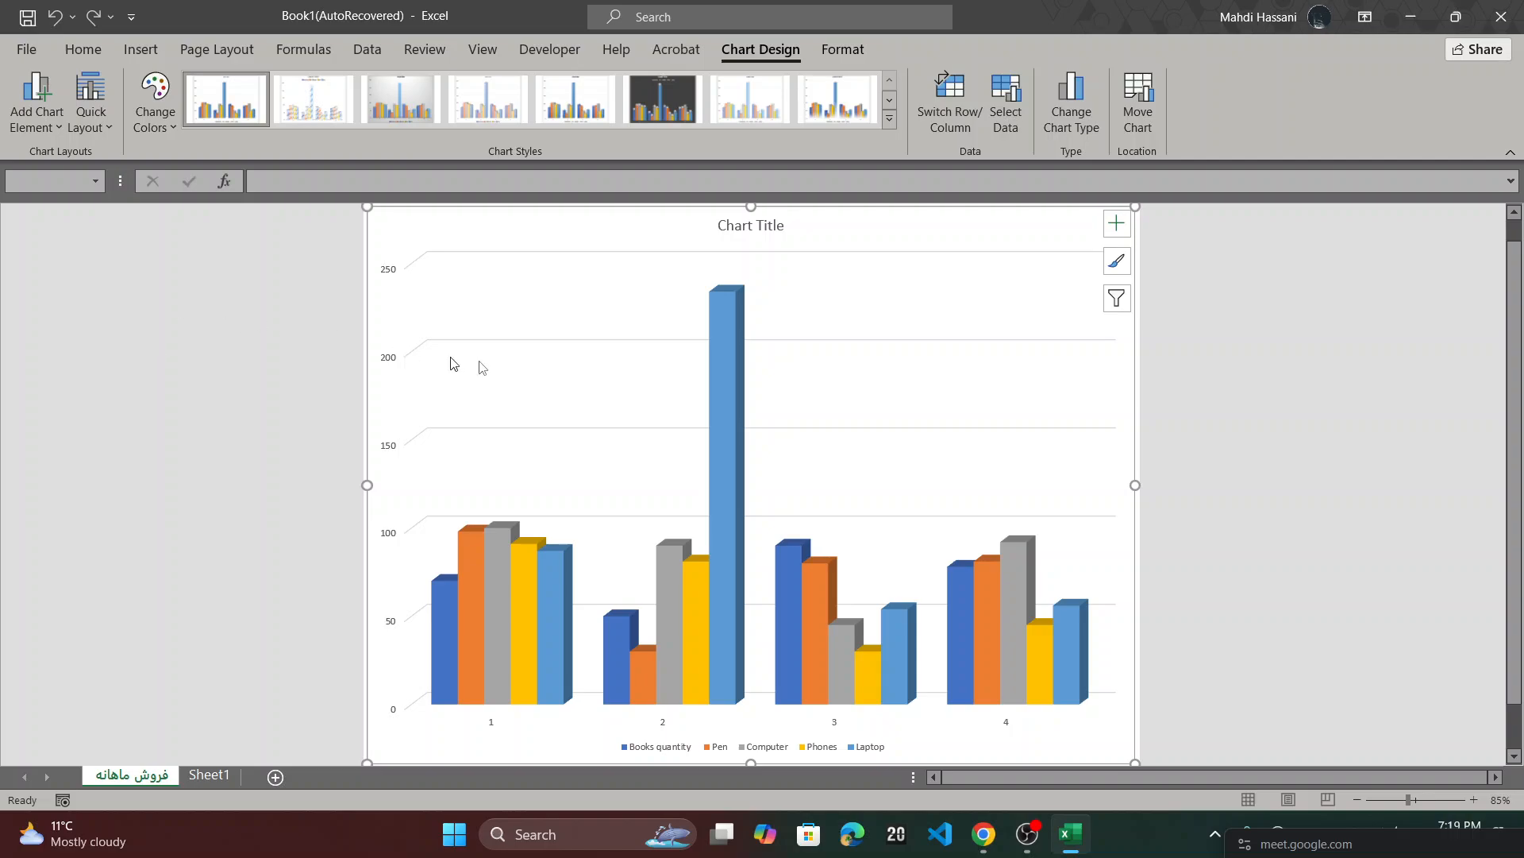
scroll(1020, 407, down, 1)
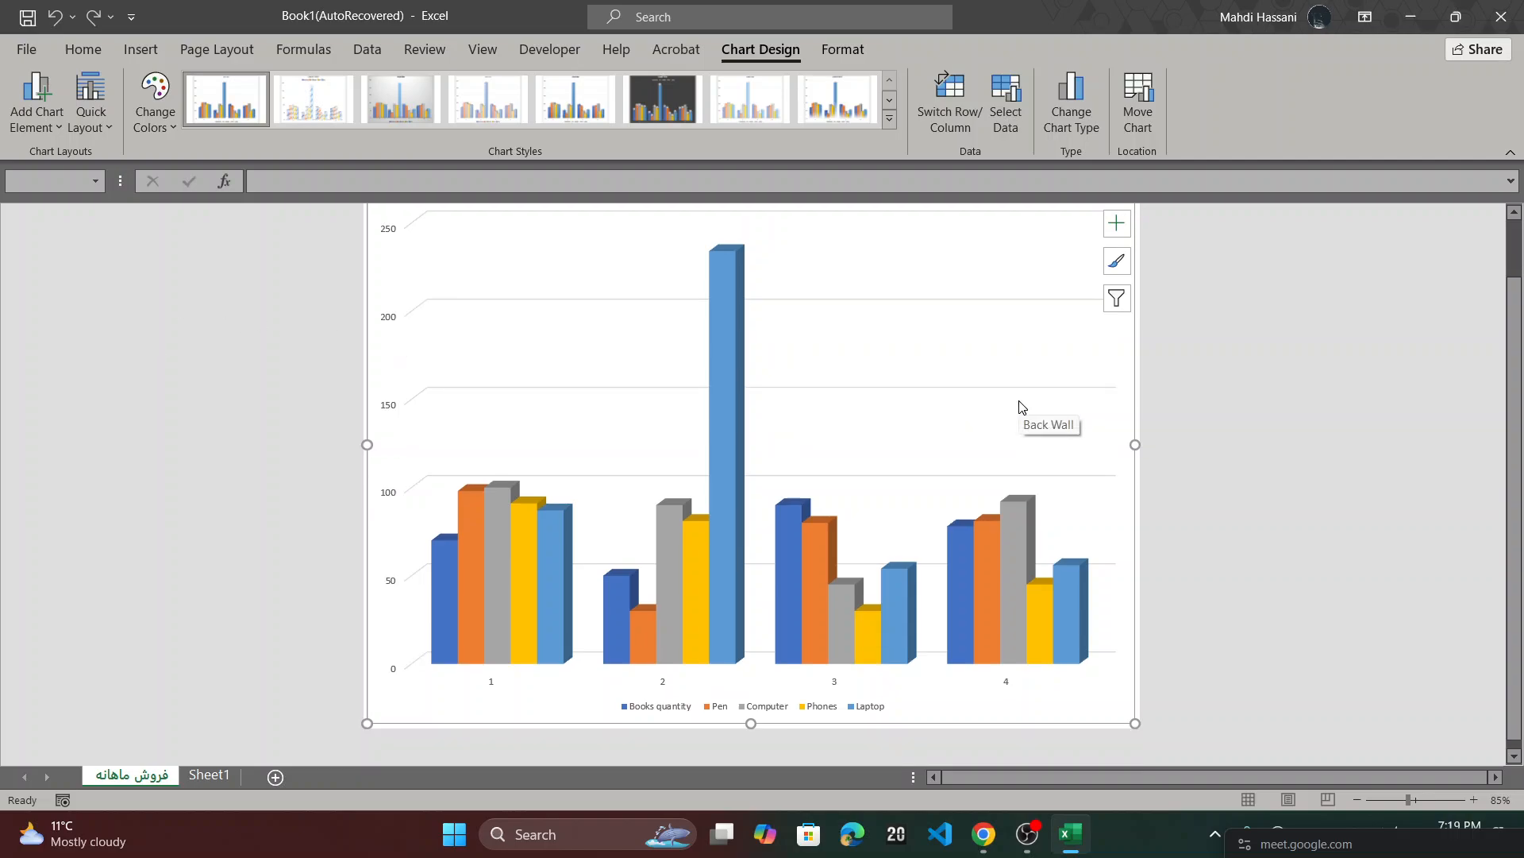
click(1278, 407)
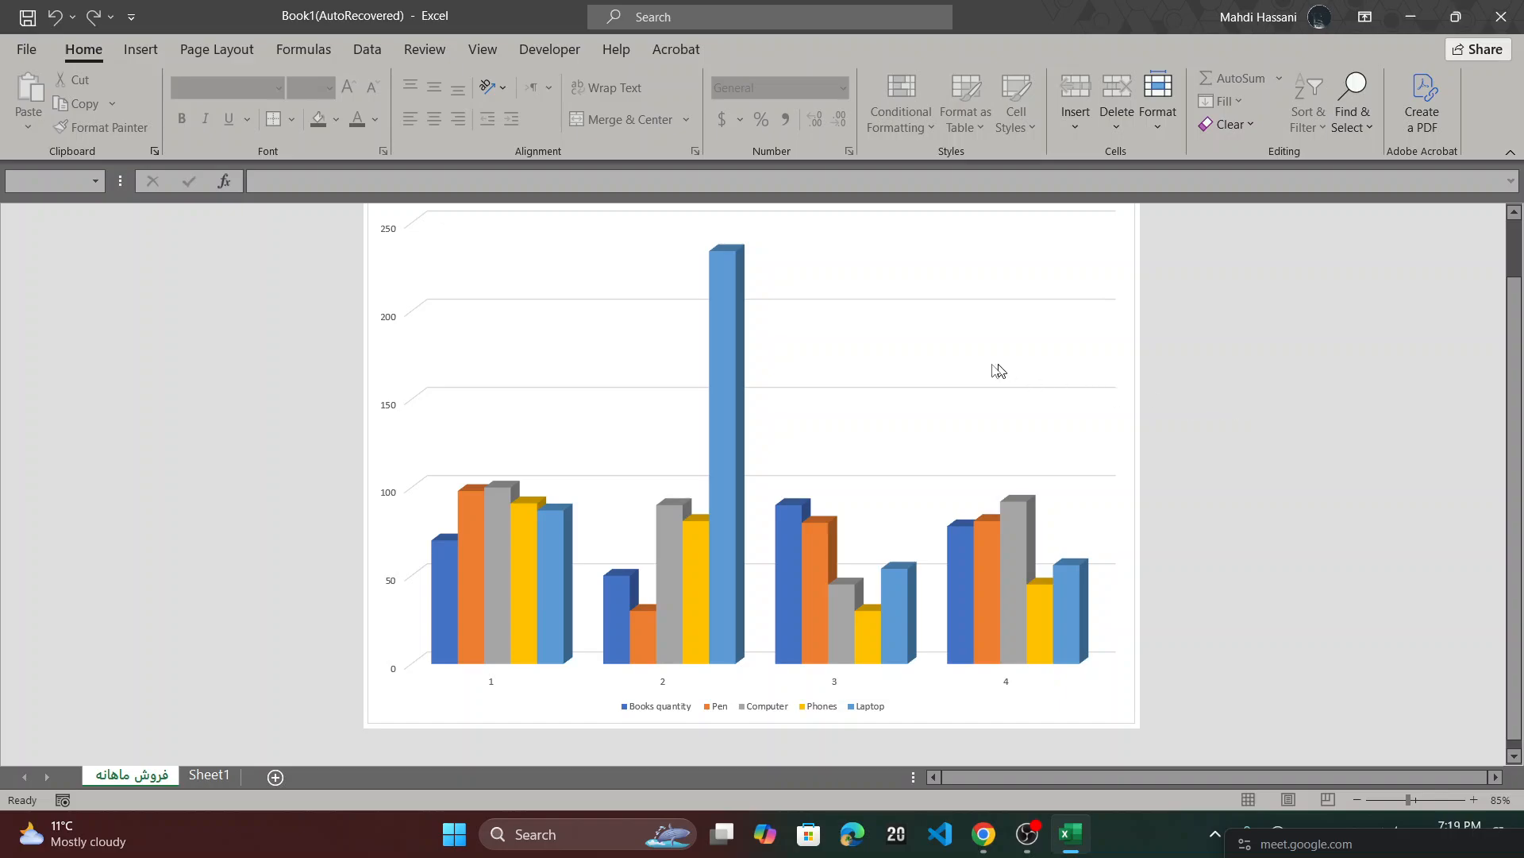
scroll(750, 413, up, 1)
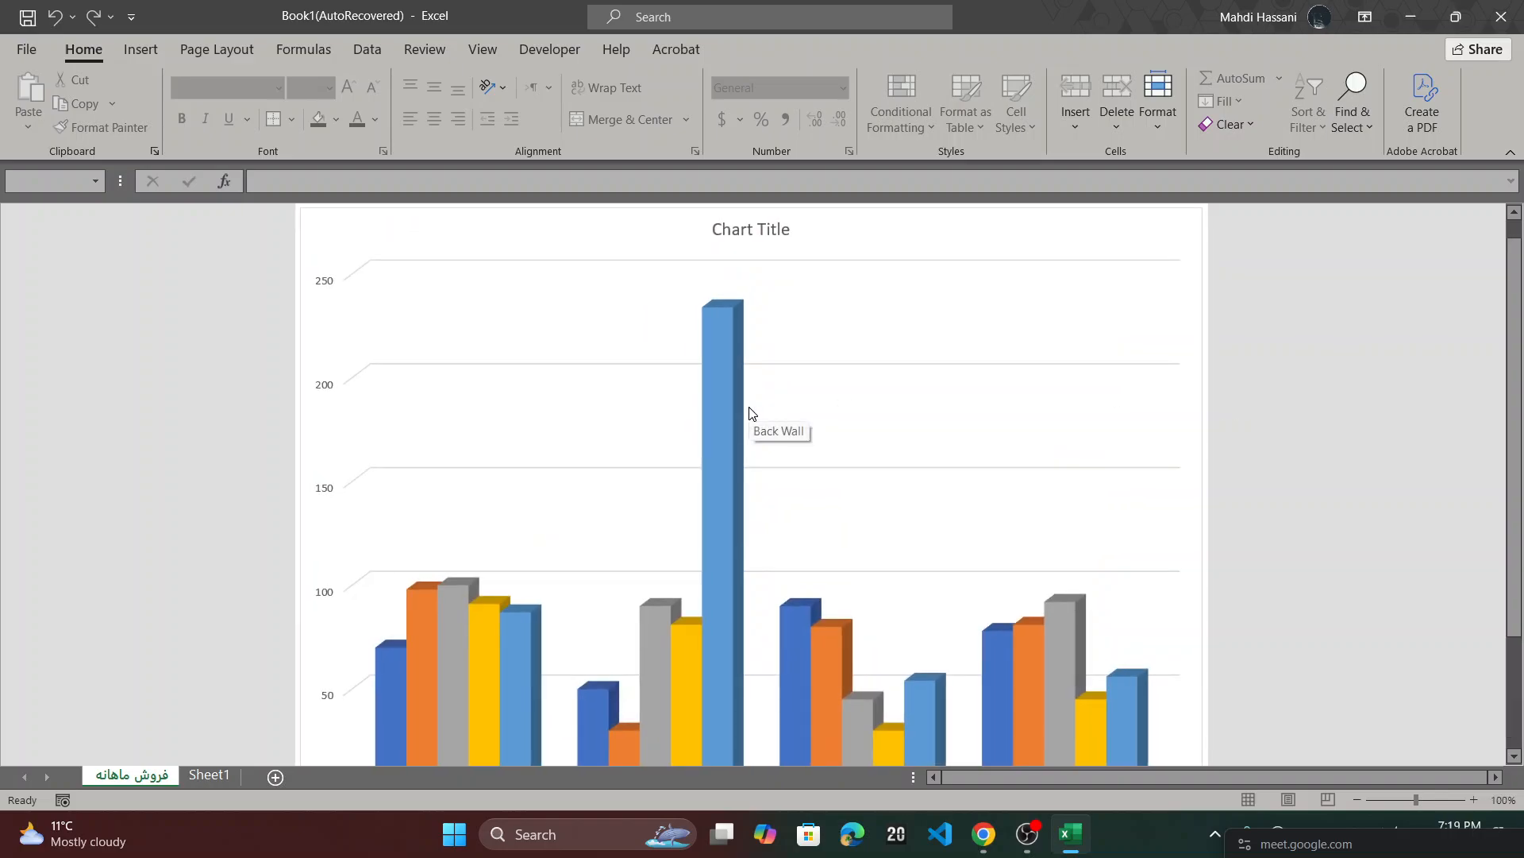
scroll(751, 413, down, 1)
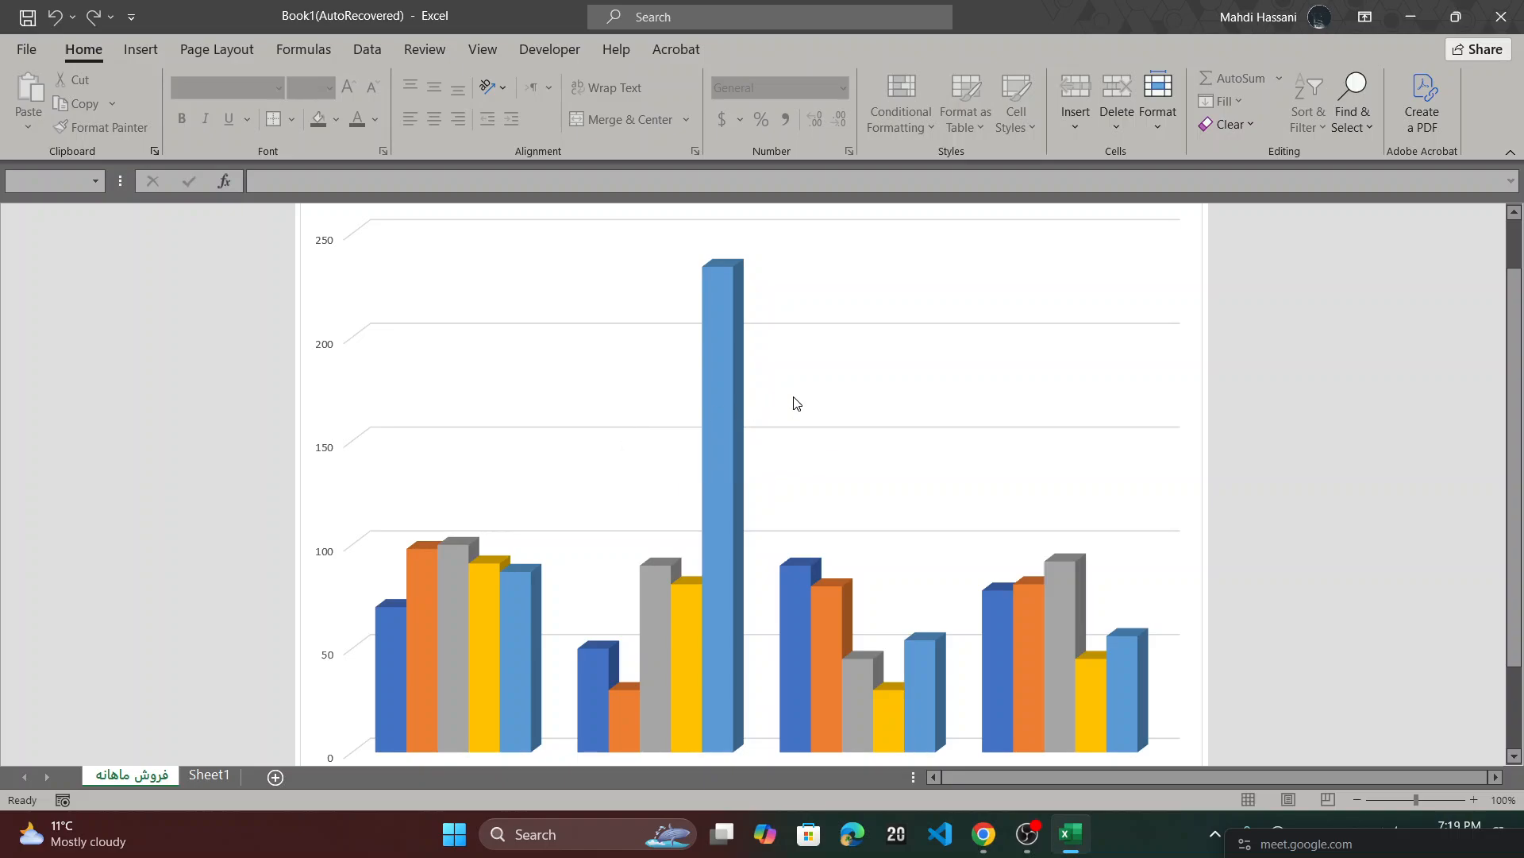
scroll(795, 401, up, 1)
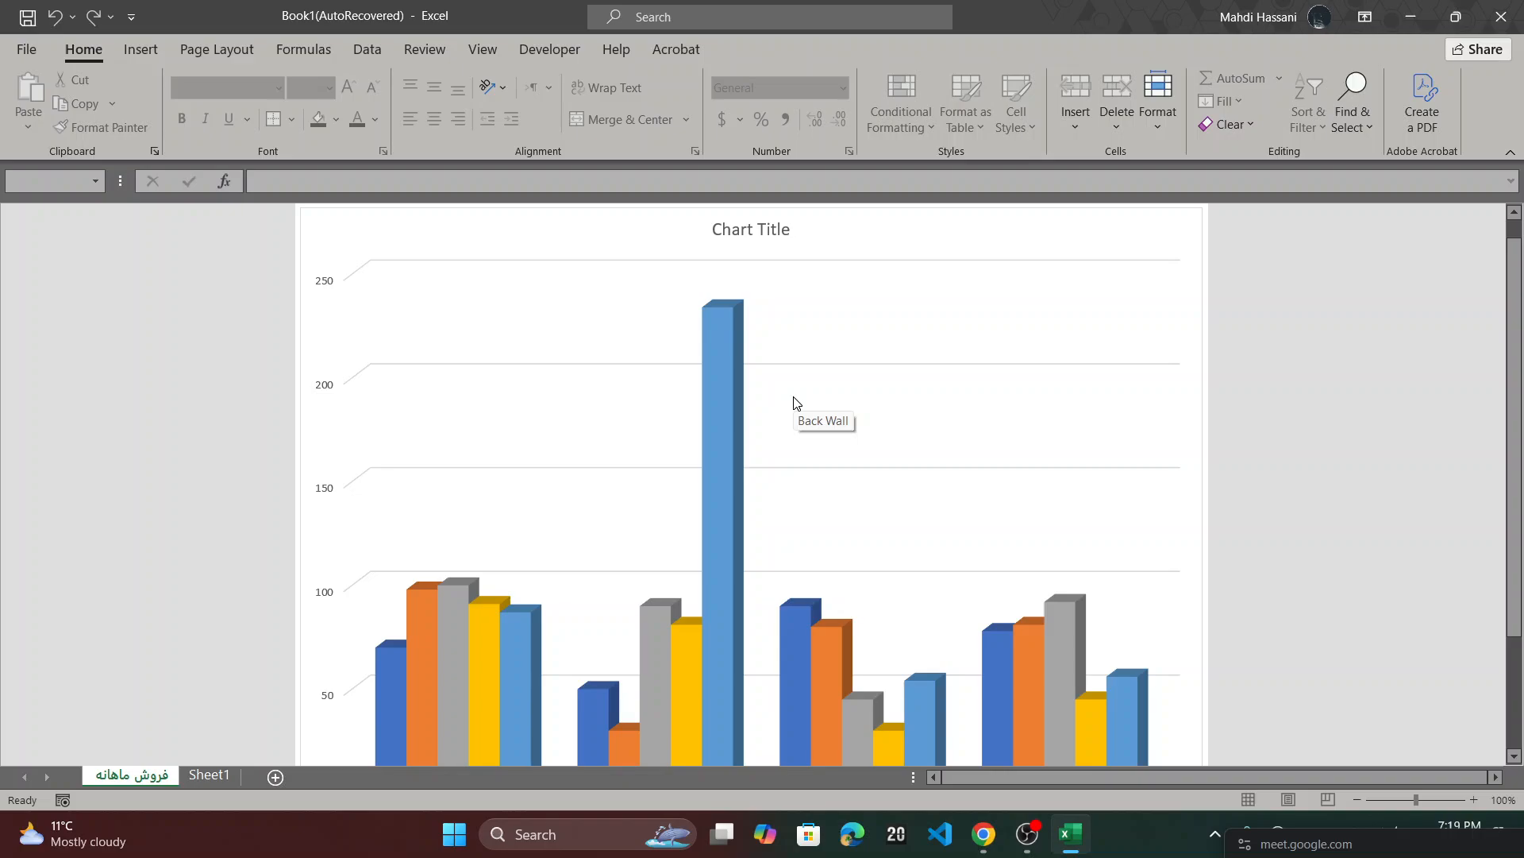
- Set the Computer quantity for ID 4 in the Sheet1 table to 300
click(202, 775)
scroll(715, 471, left, 3)
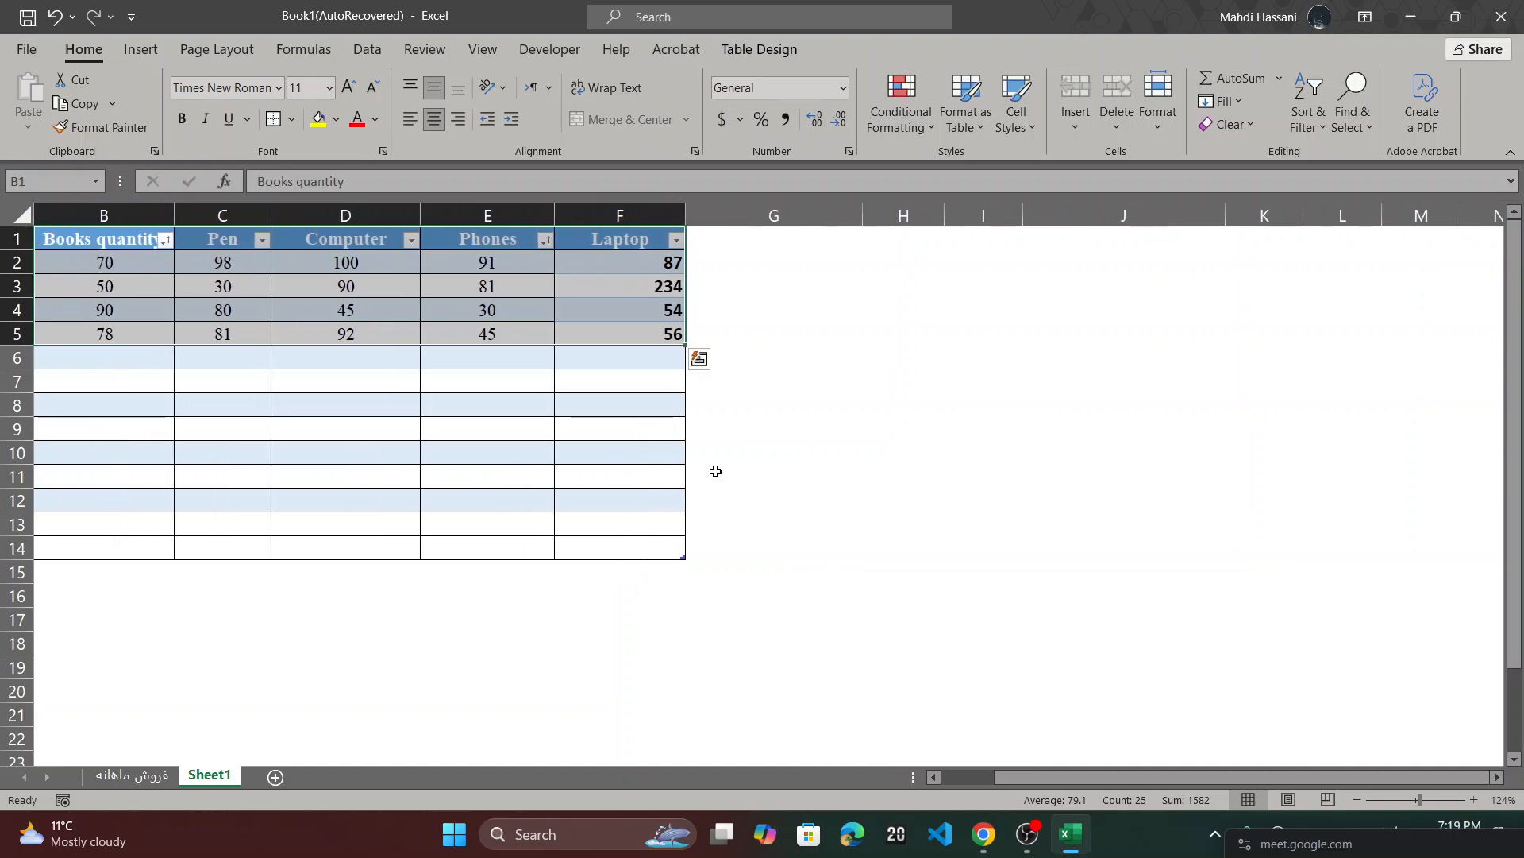
scroll(715, 471, left, 1)
click(421, 354)
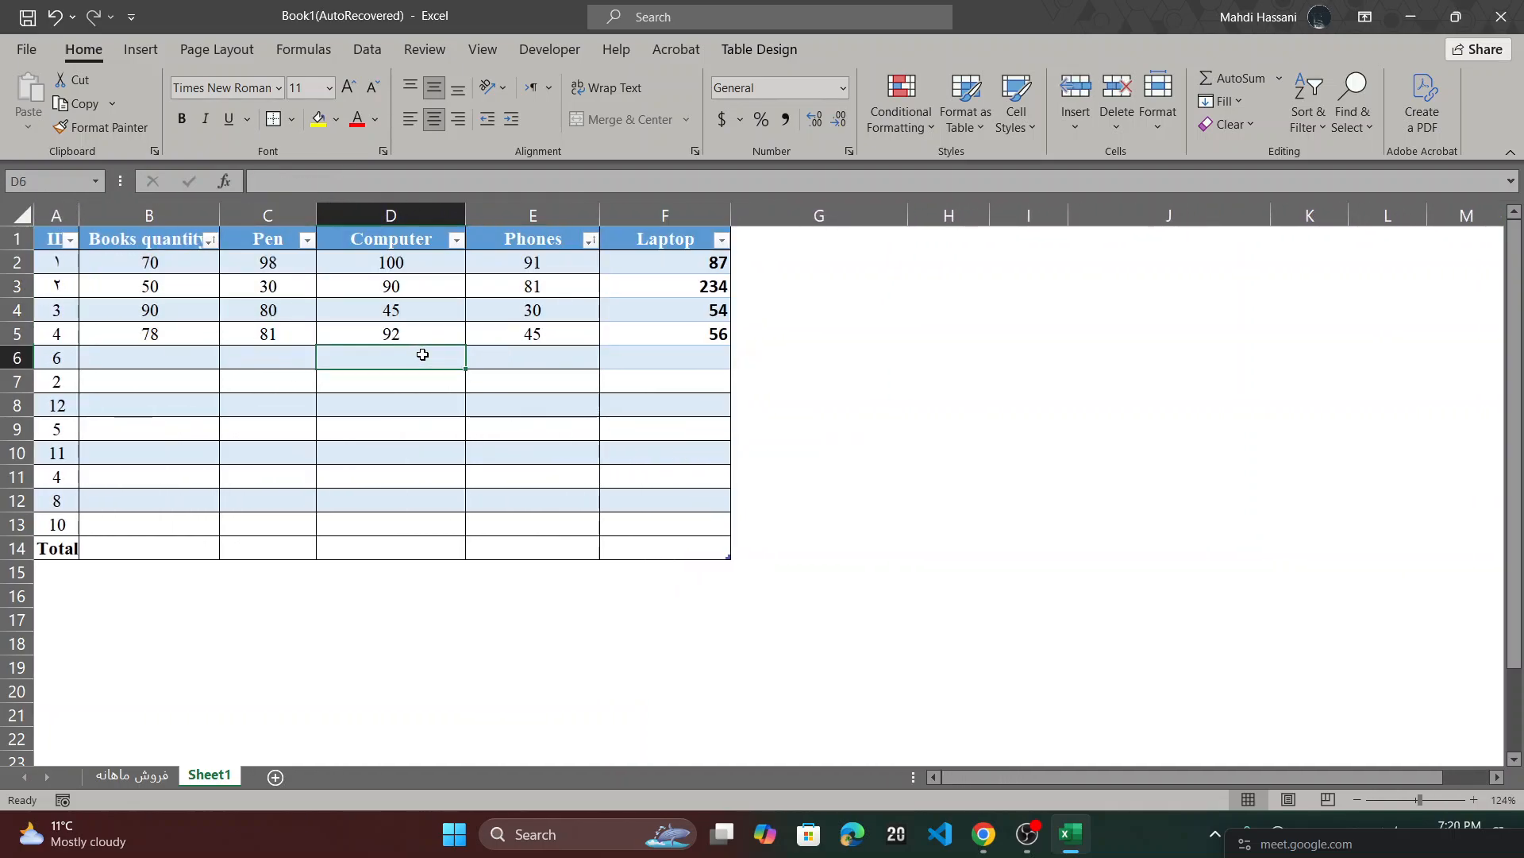
click(383, 332)
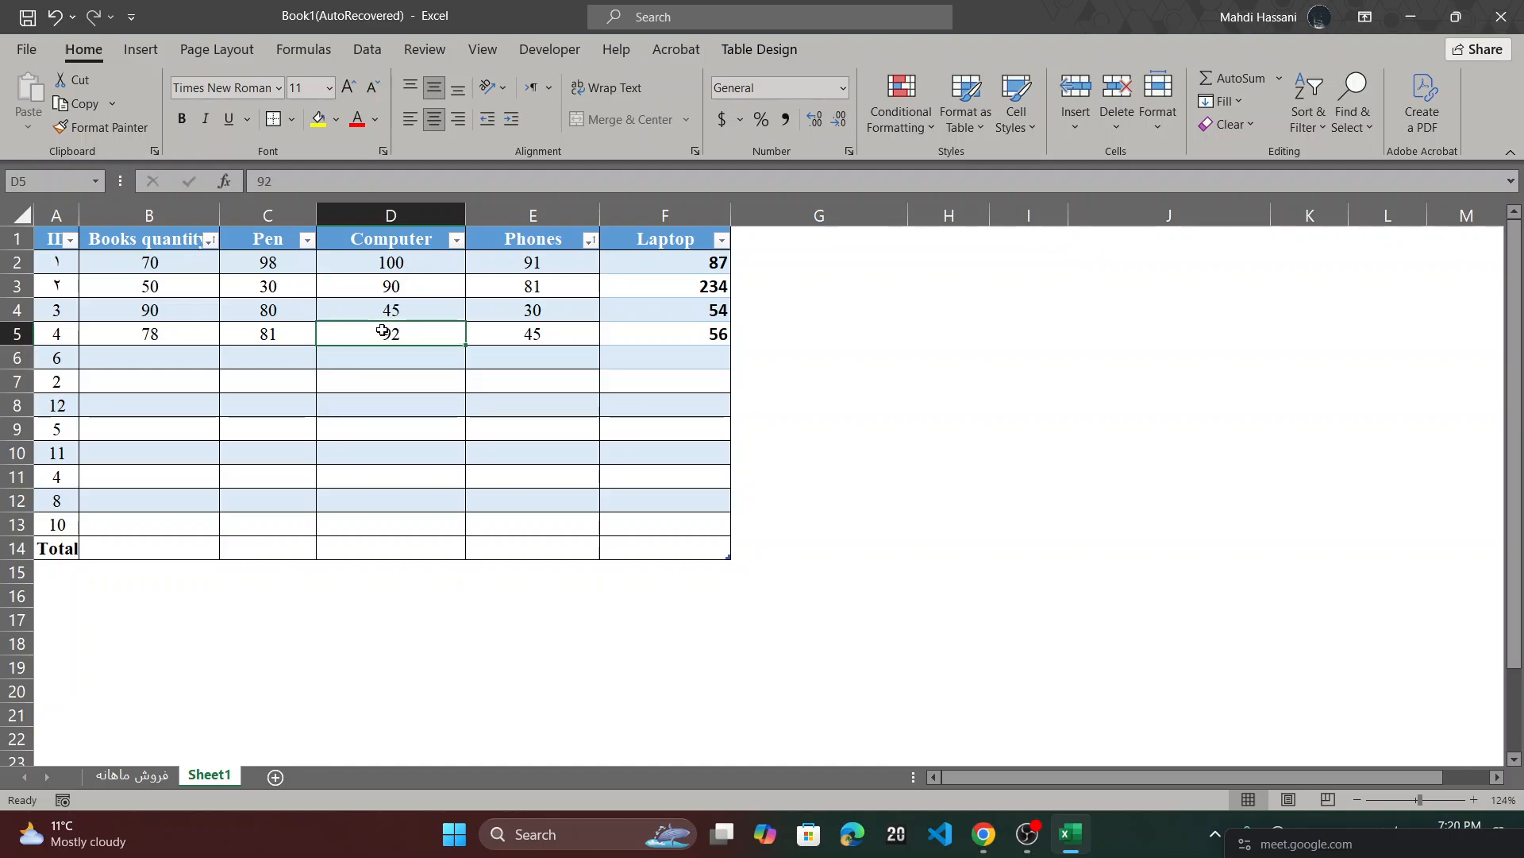
key(BackSpace)
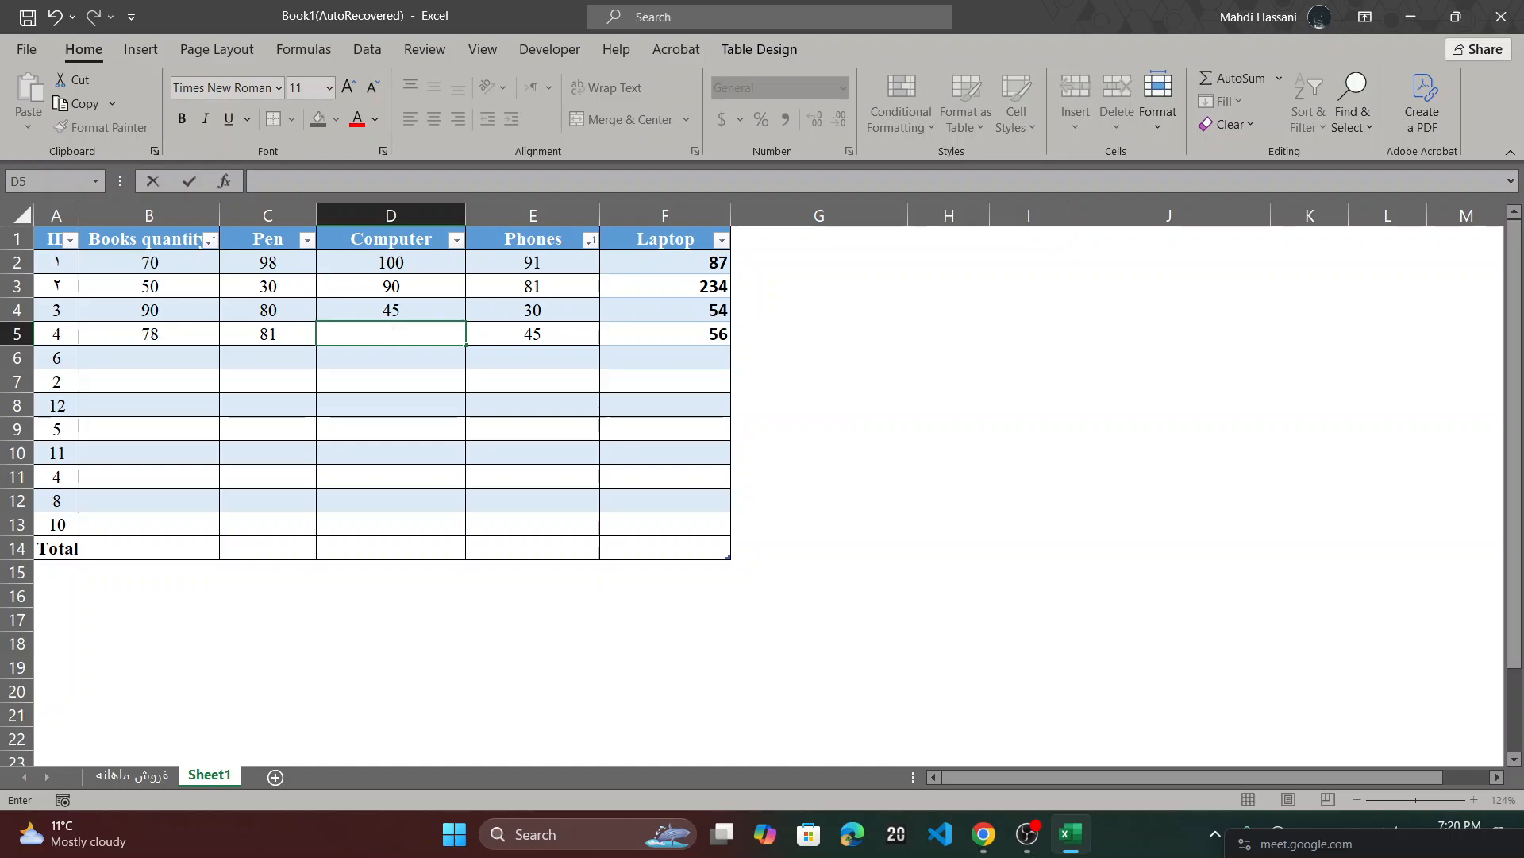
text(300)
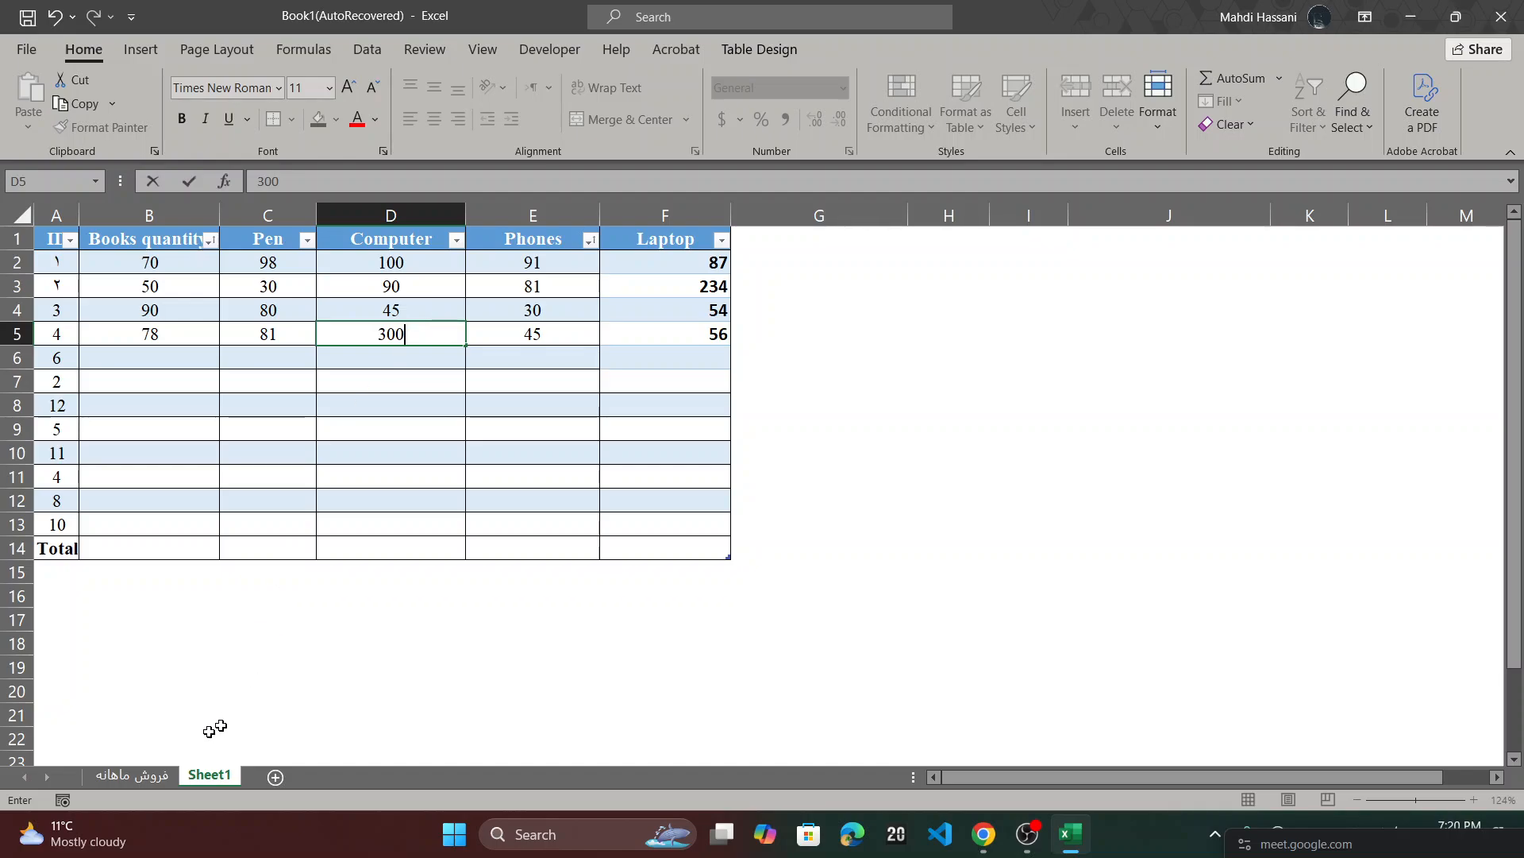
- Compare the Computer column in group 4 of the "فروش ماهانه" chart with its quantity in the Sheet1 table
click(136, 776)
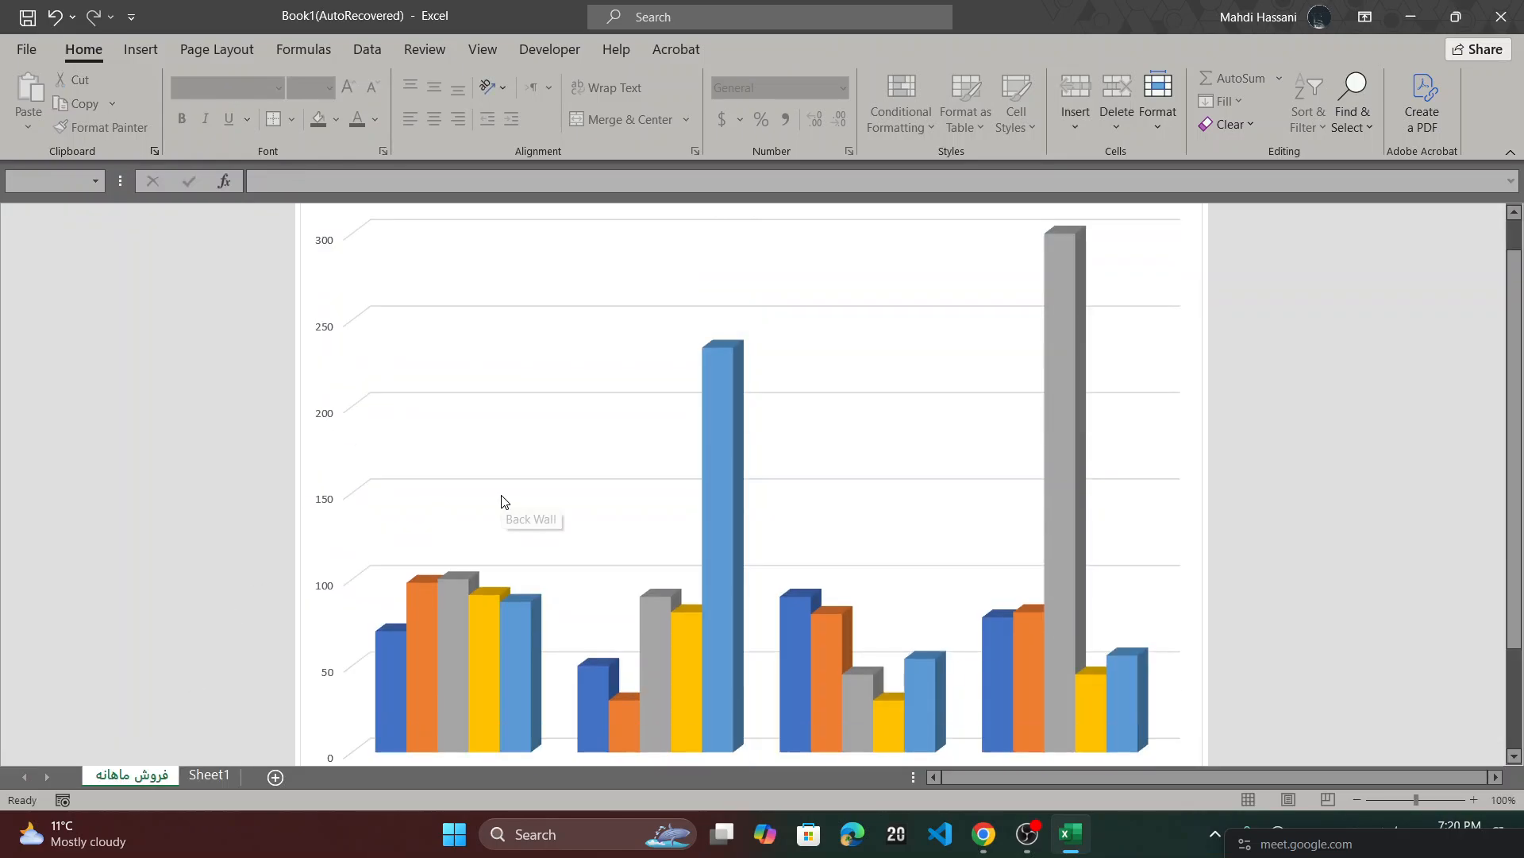
scroll(501, 501, down, 1)
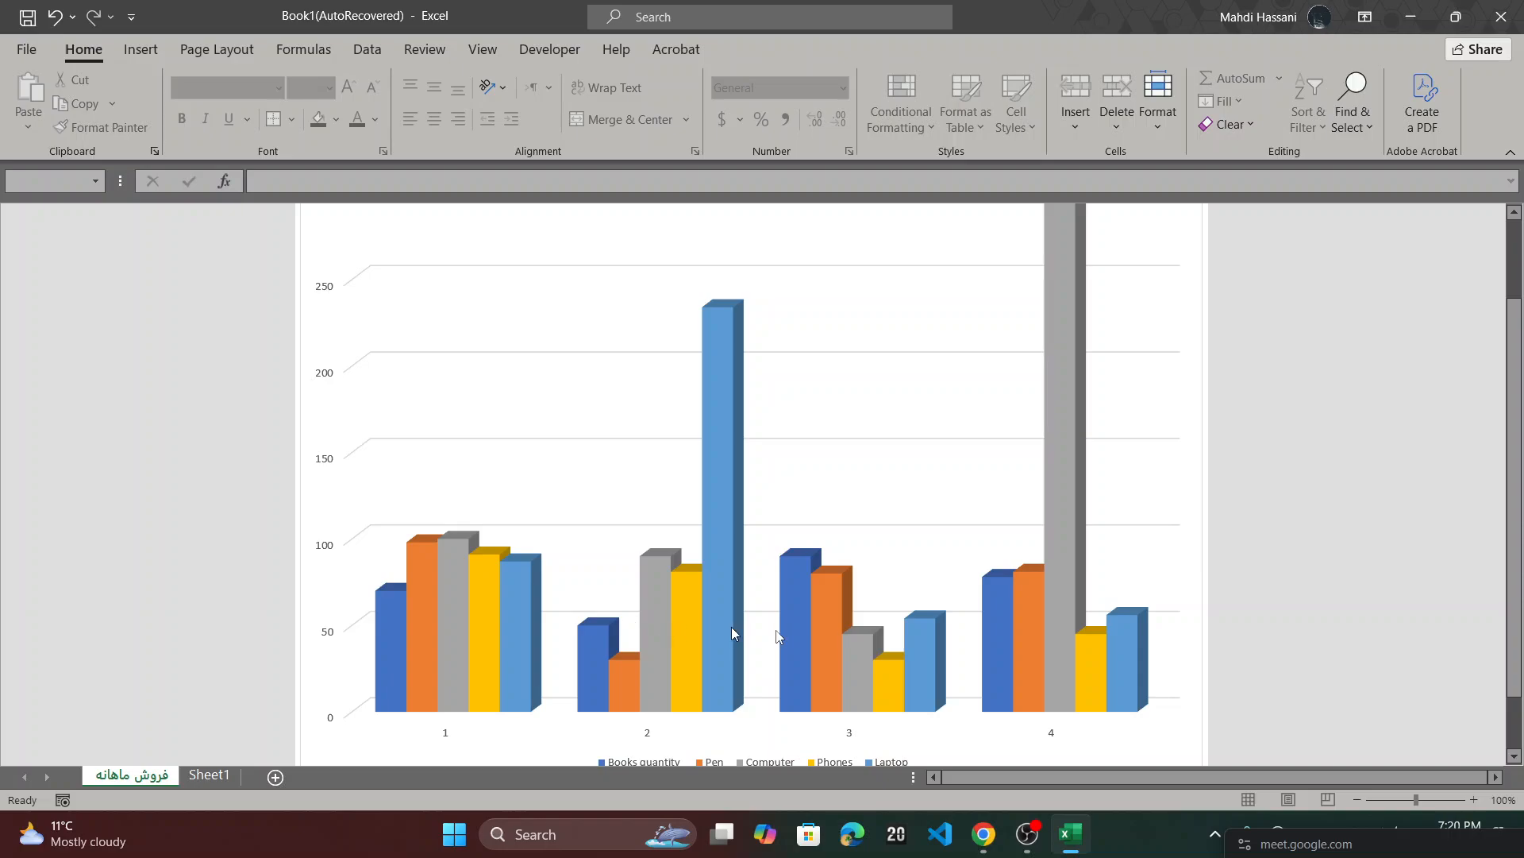
scroll(856, 635, down, 2)
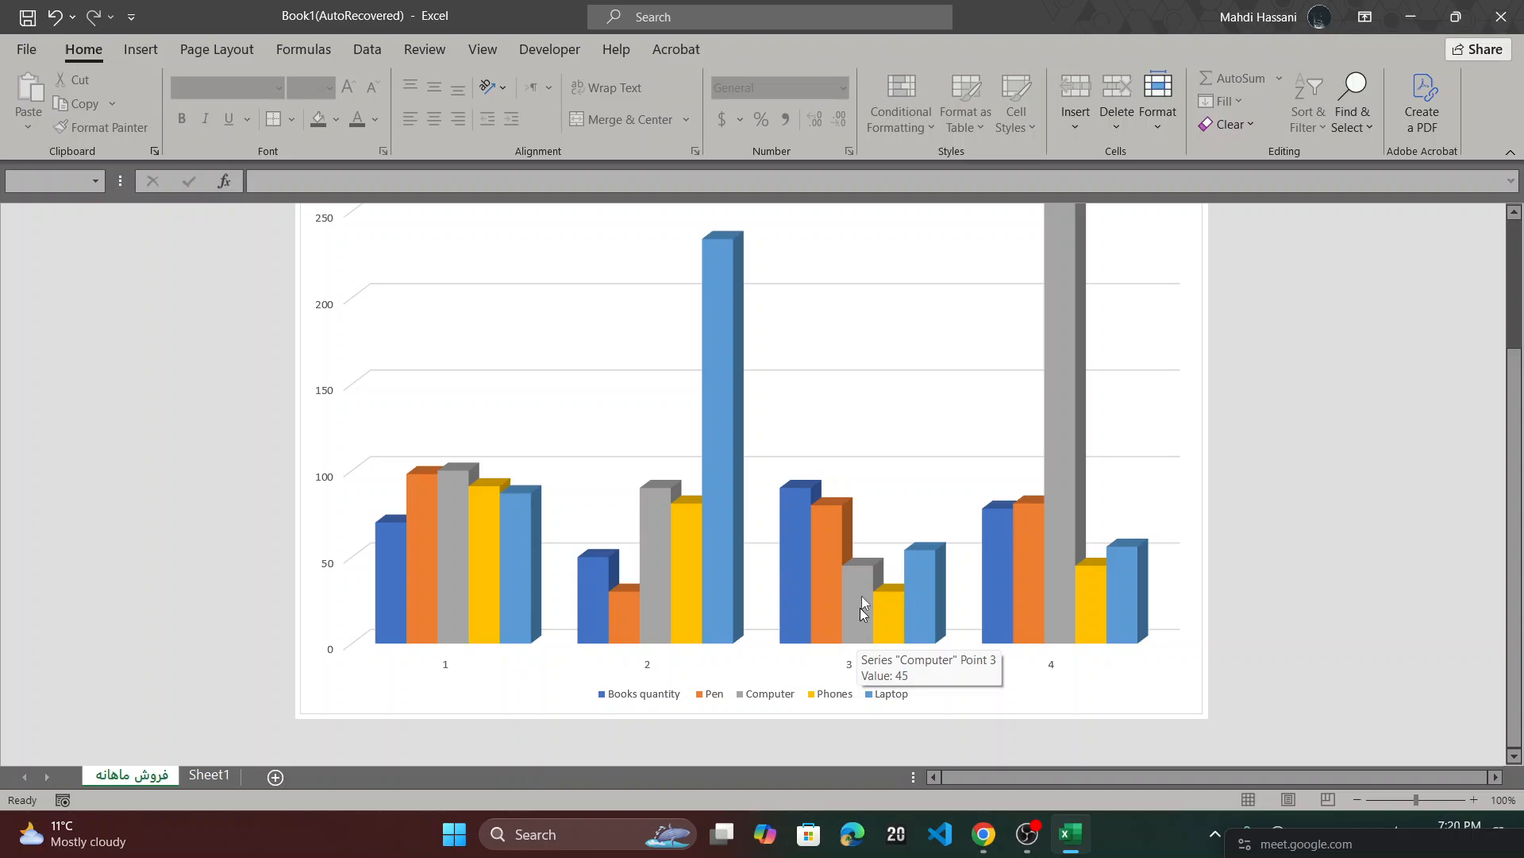
click(208, 775)
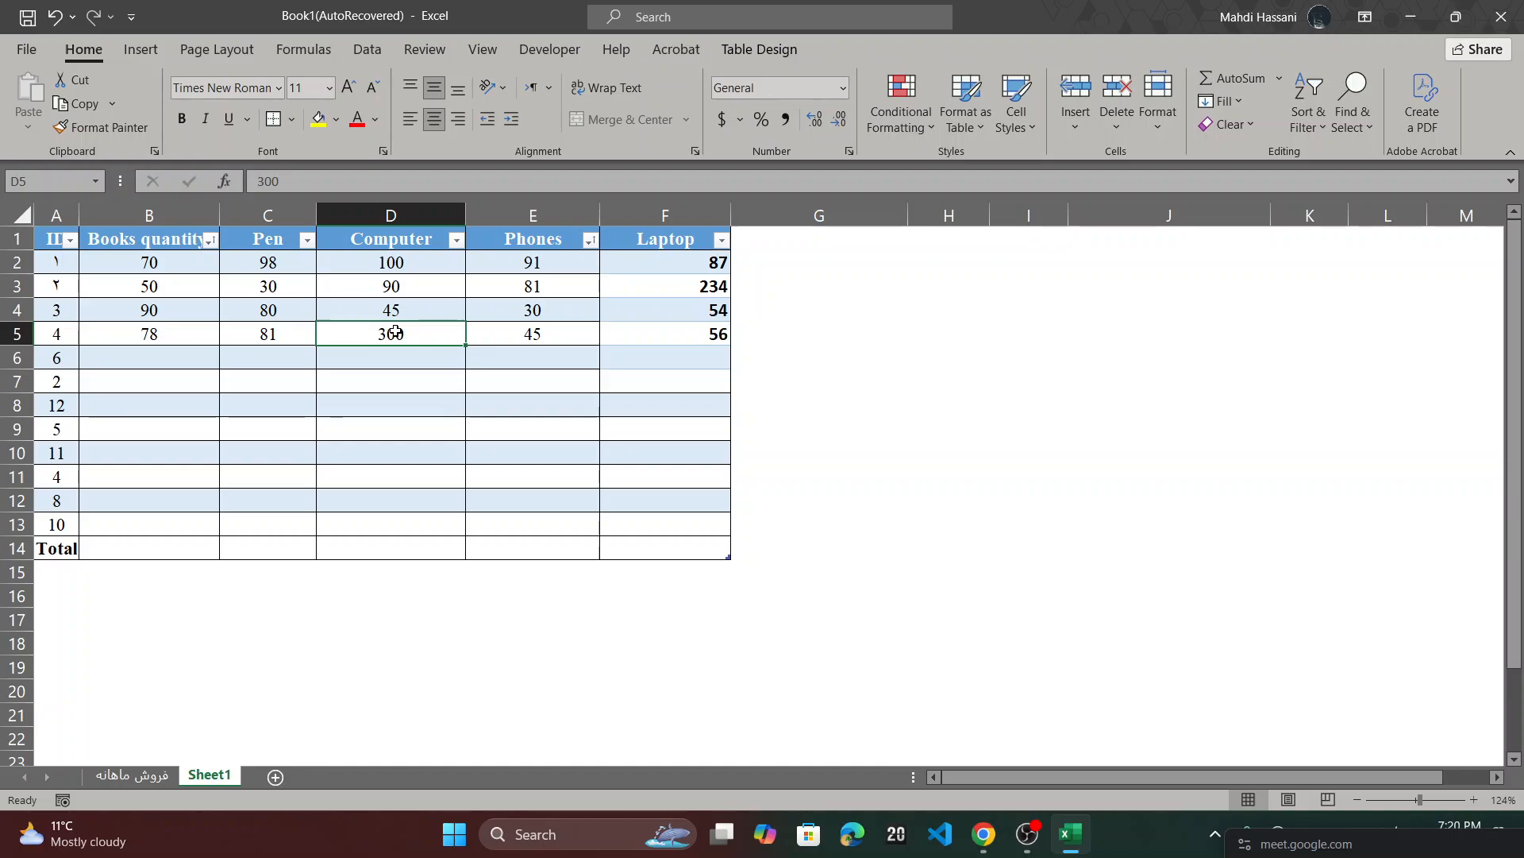
click(137, 775)
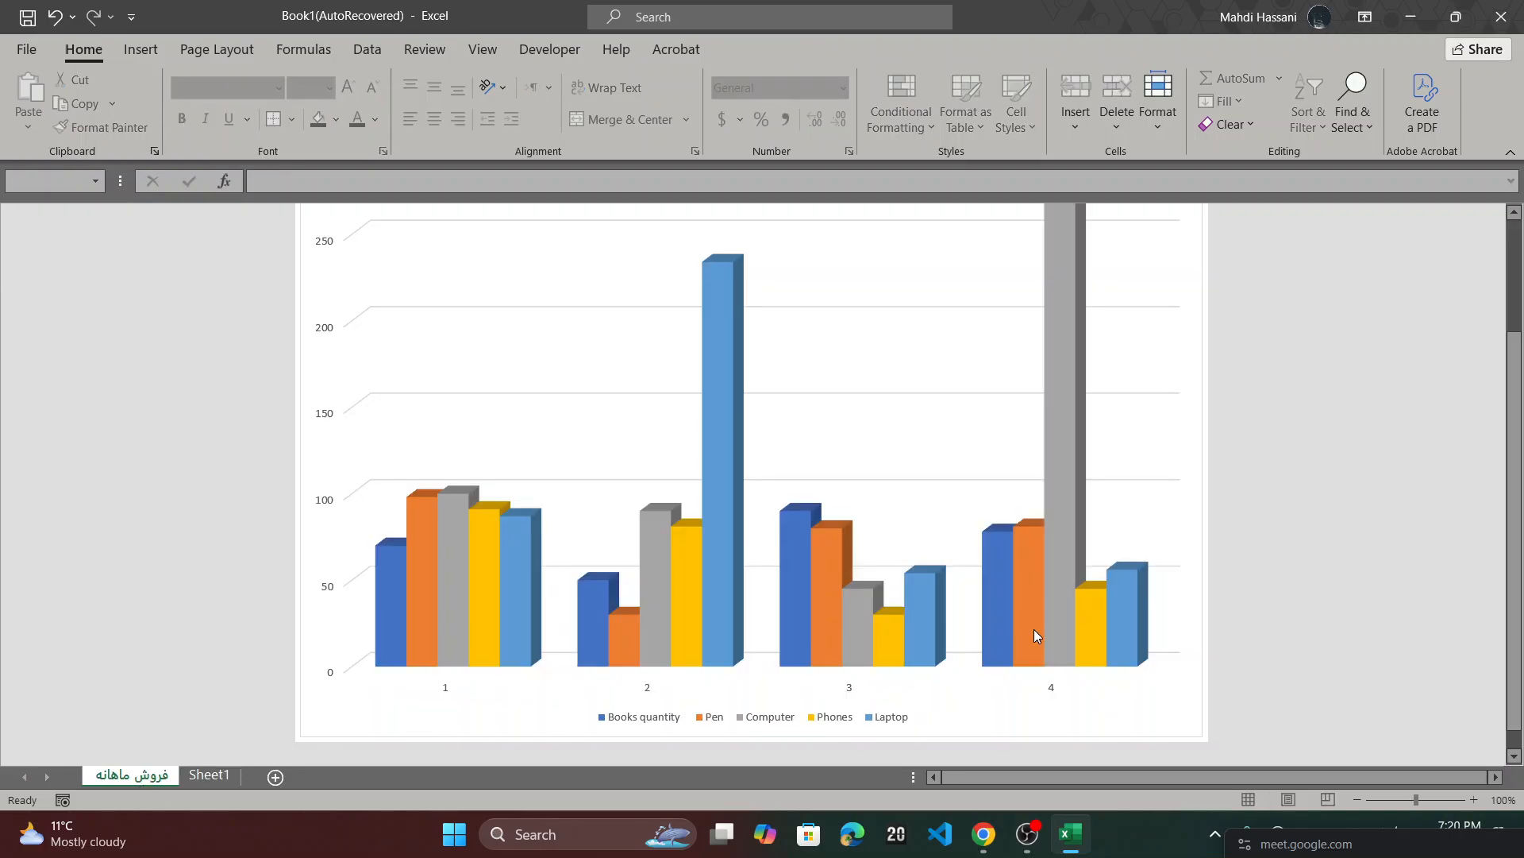
scroll(1055, 607, up, 2)
scroll(1054, 606, up, 1)
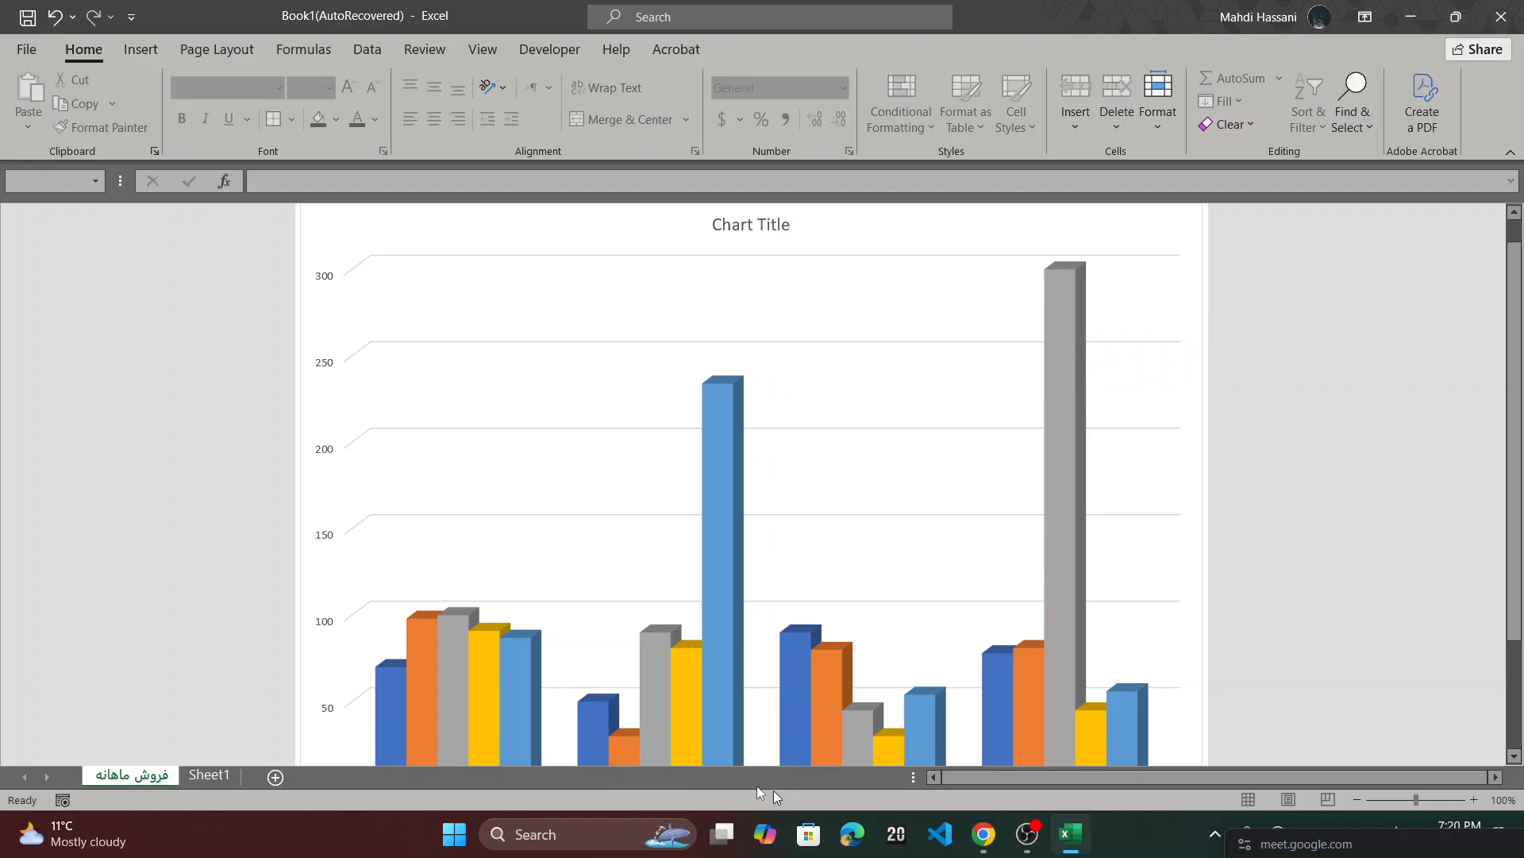
- Set the Computer quantity for ID 4 in Sheet1 to 150 and check its column on the "فروش ماهانه" chart sheet
click(210, 775)
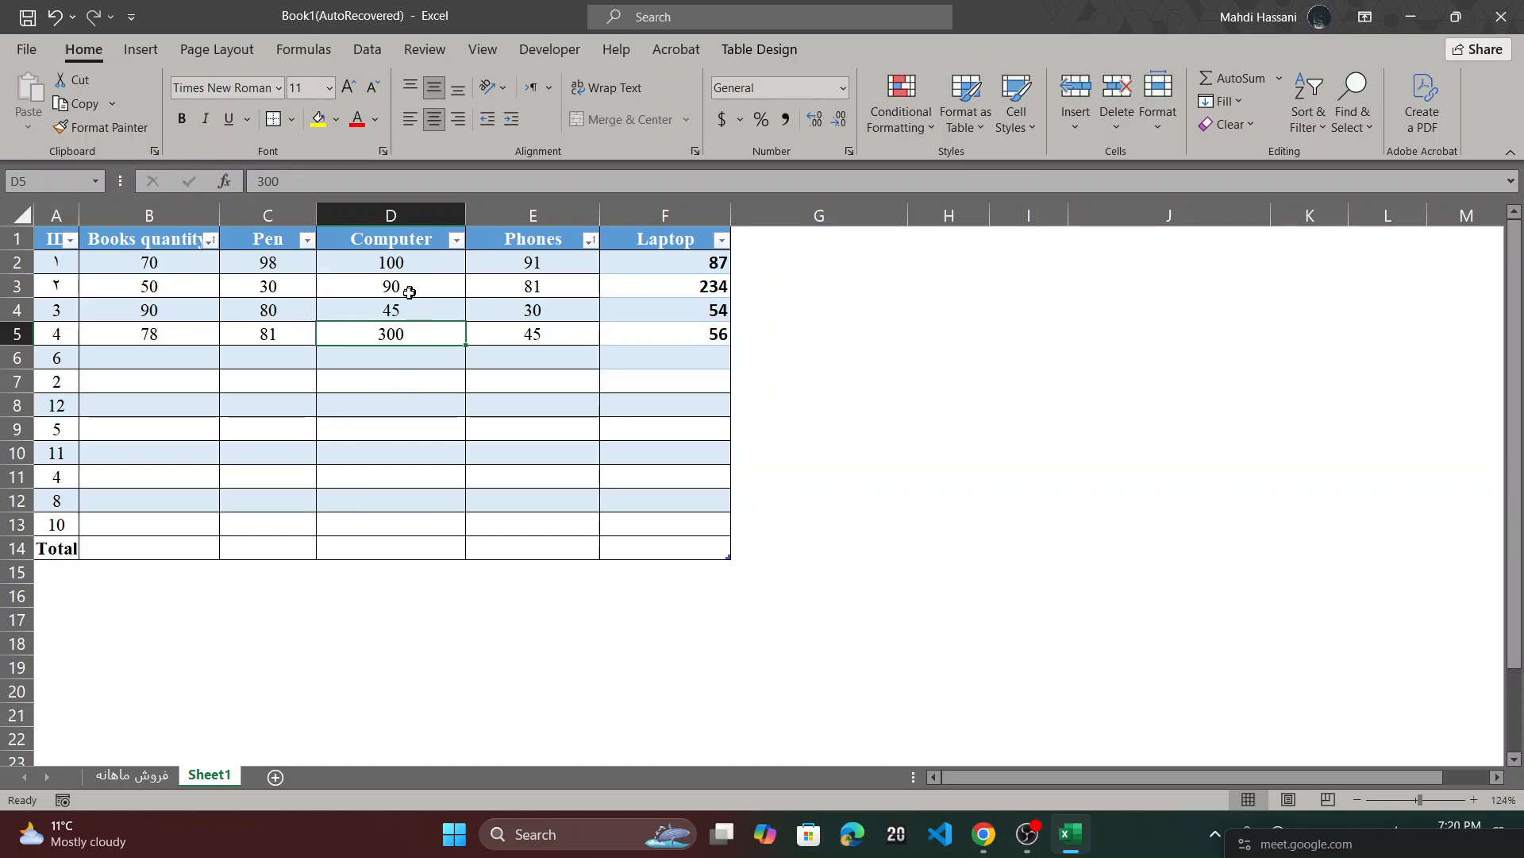
text(15)
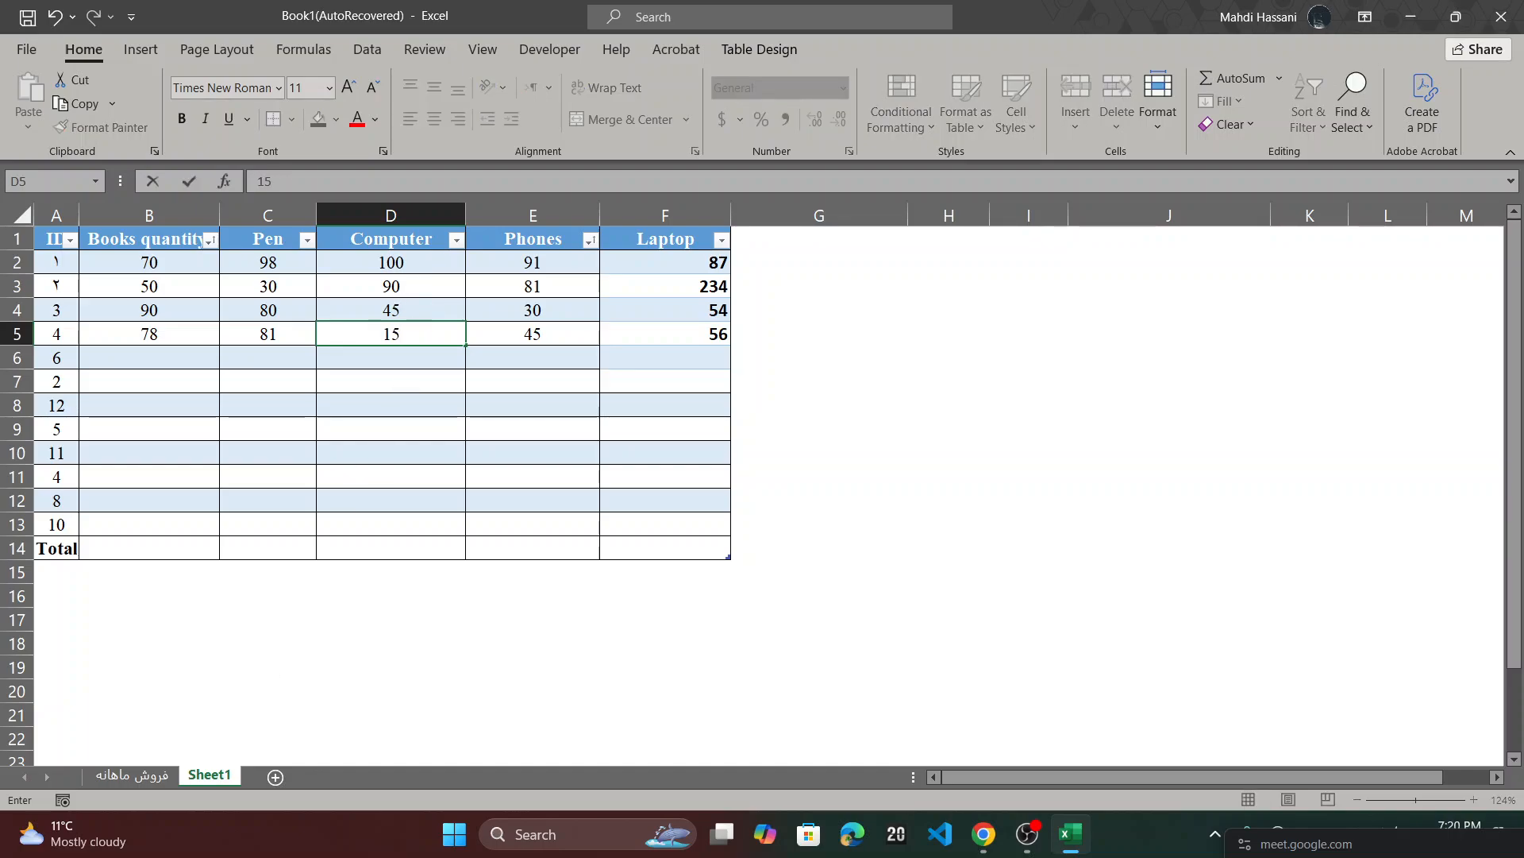
text(0)
key(Return)
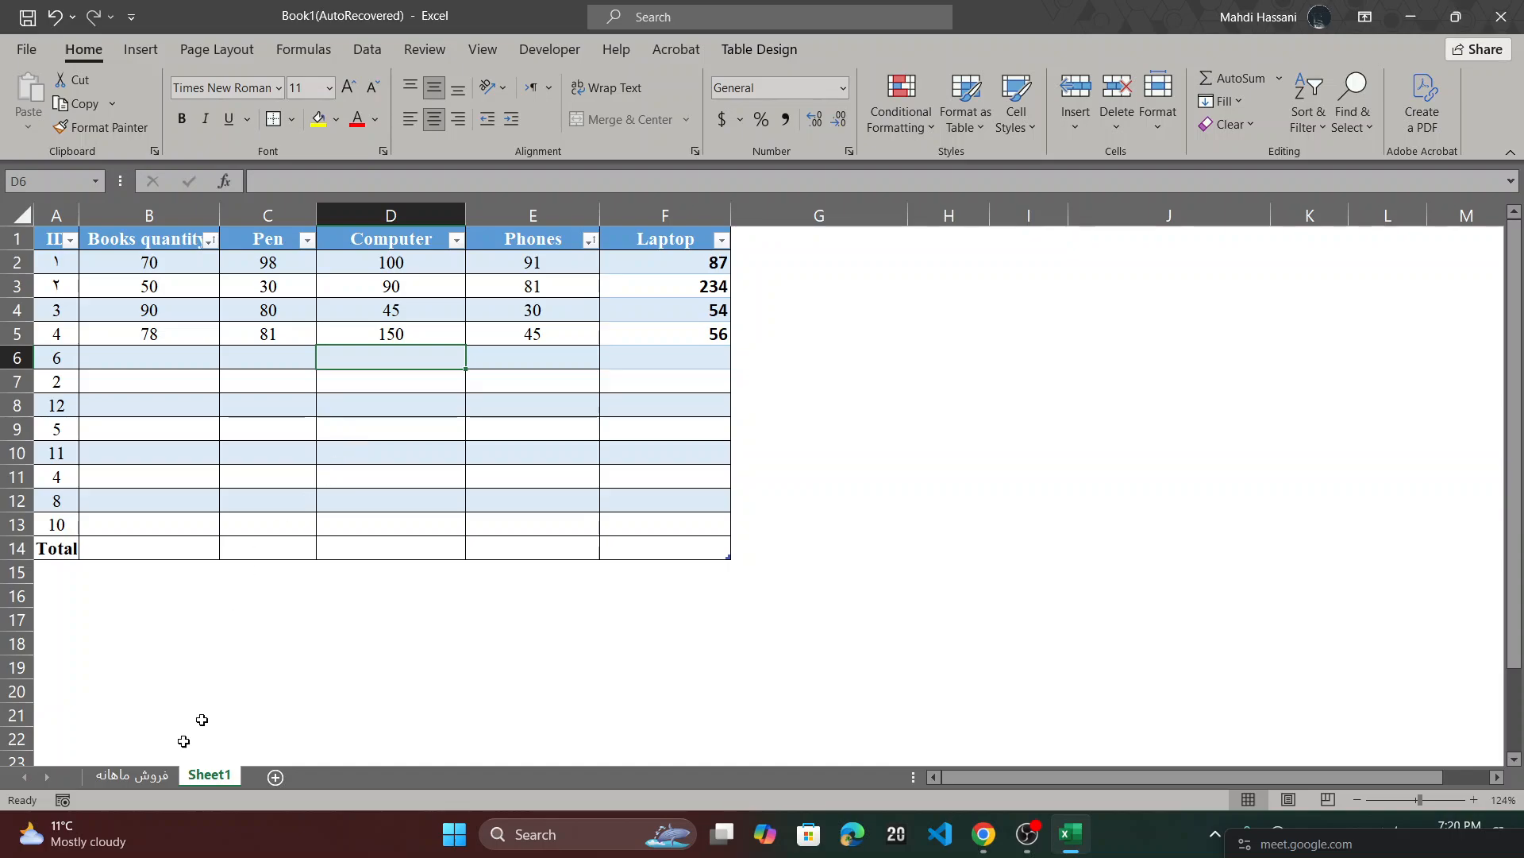
click(145, 777)
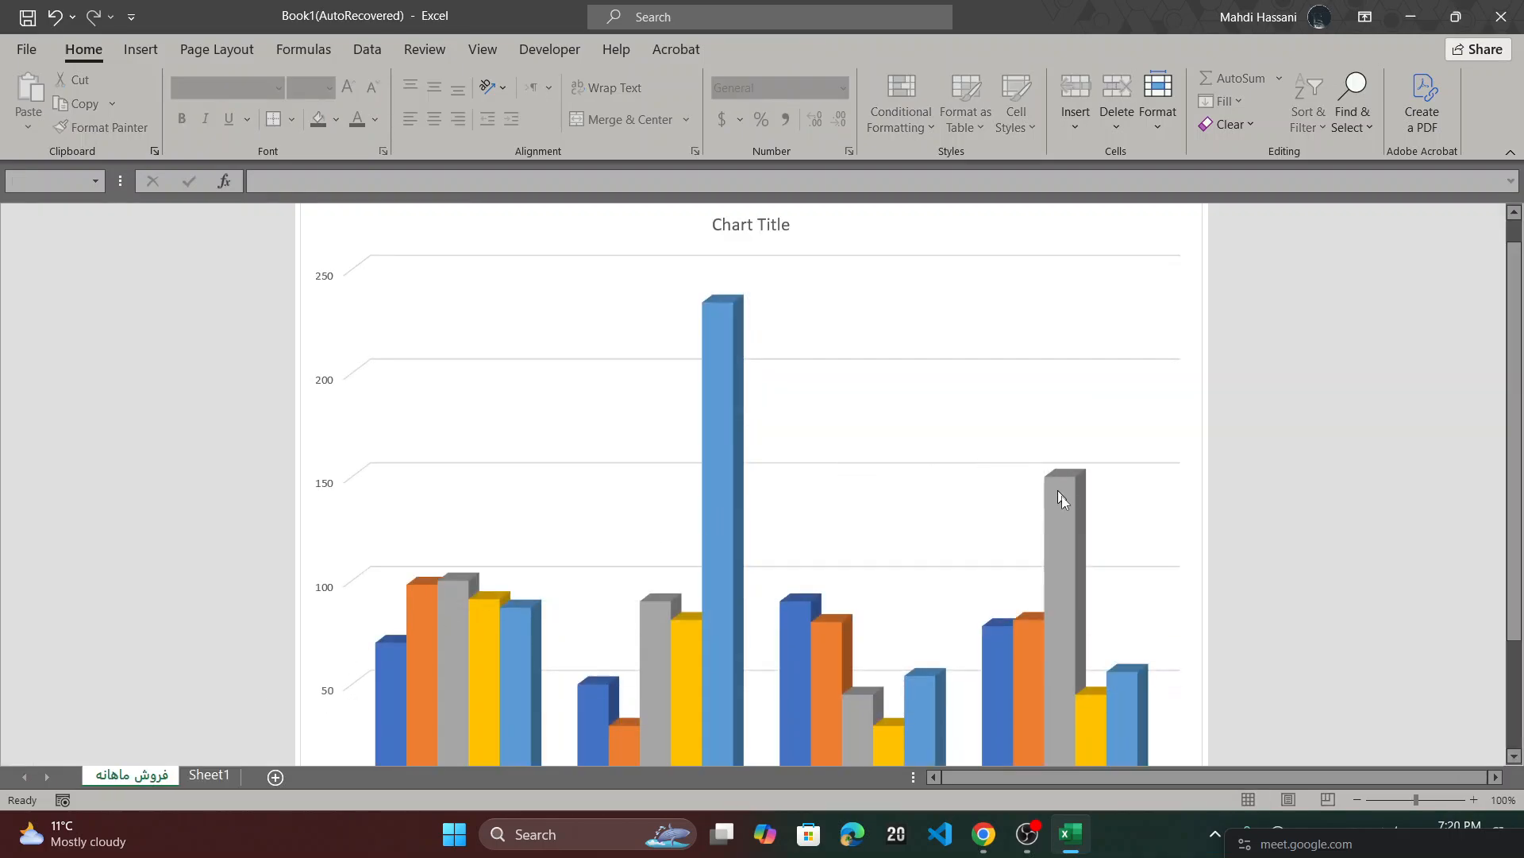
mouse_move(1064, 509)
click(201, 780)
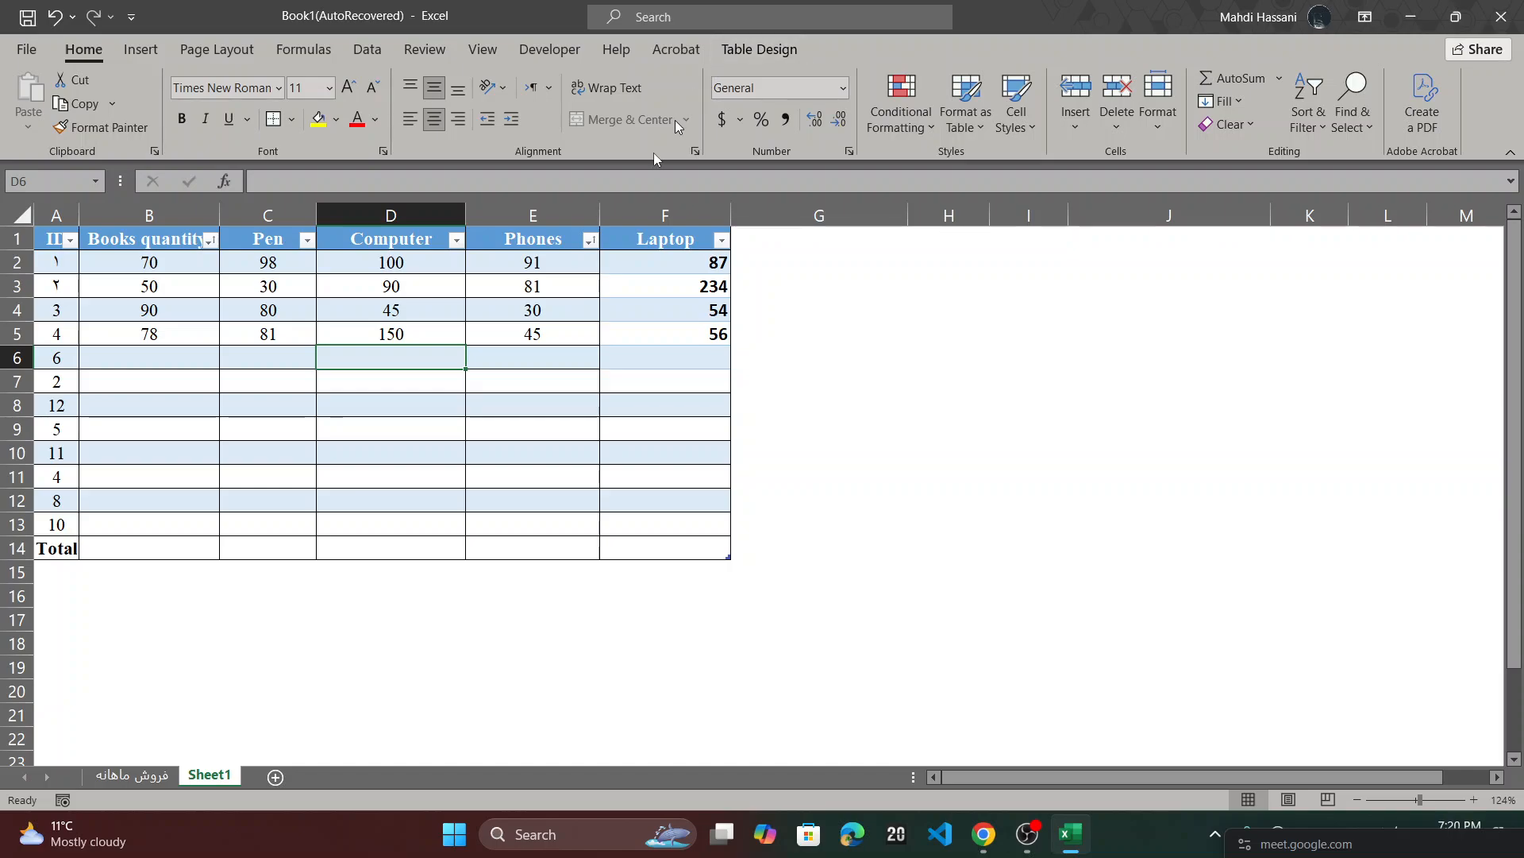
click(173, 774)
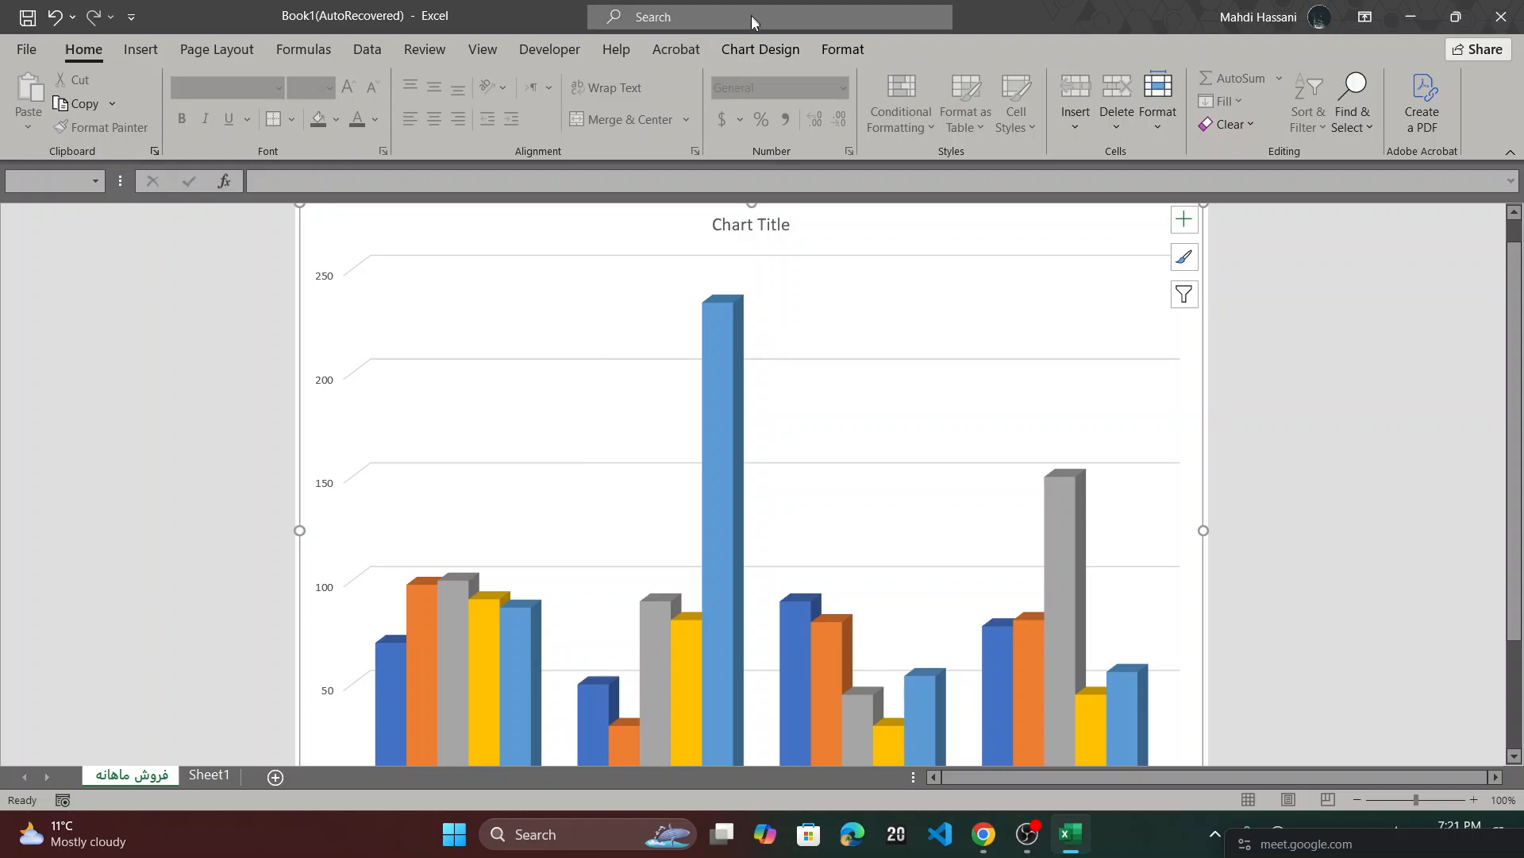
- Preview the 100% Stacked and 3-D Stacked Column types, and change the chart on the "فروش ماهانه" sheet to a Line chart
click(754, 47)
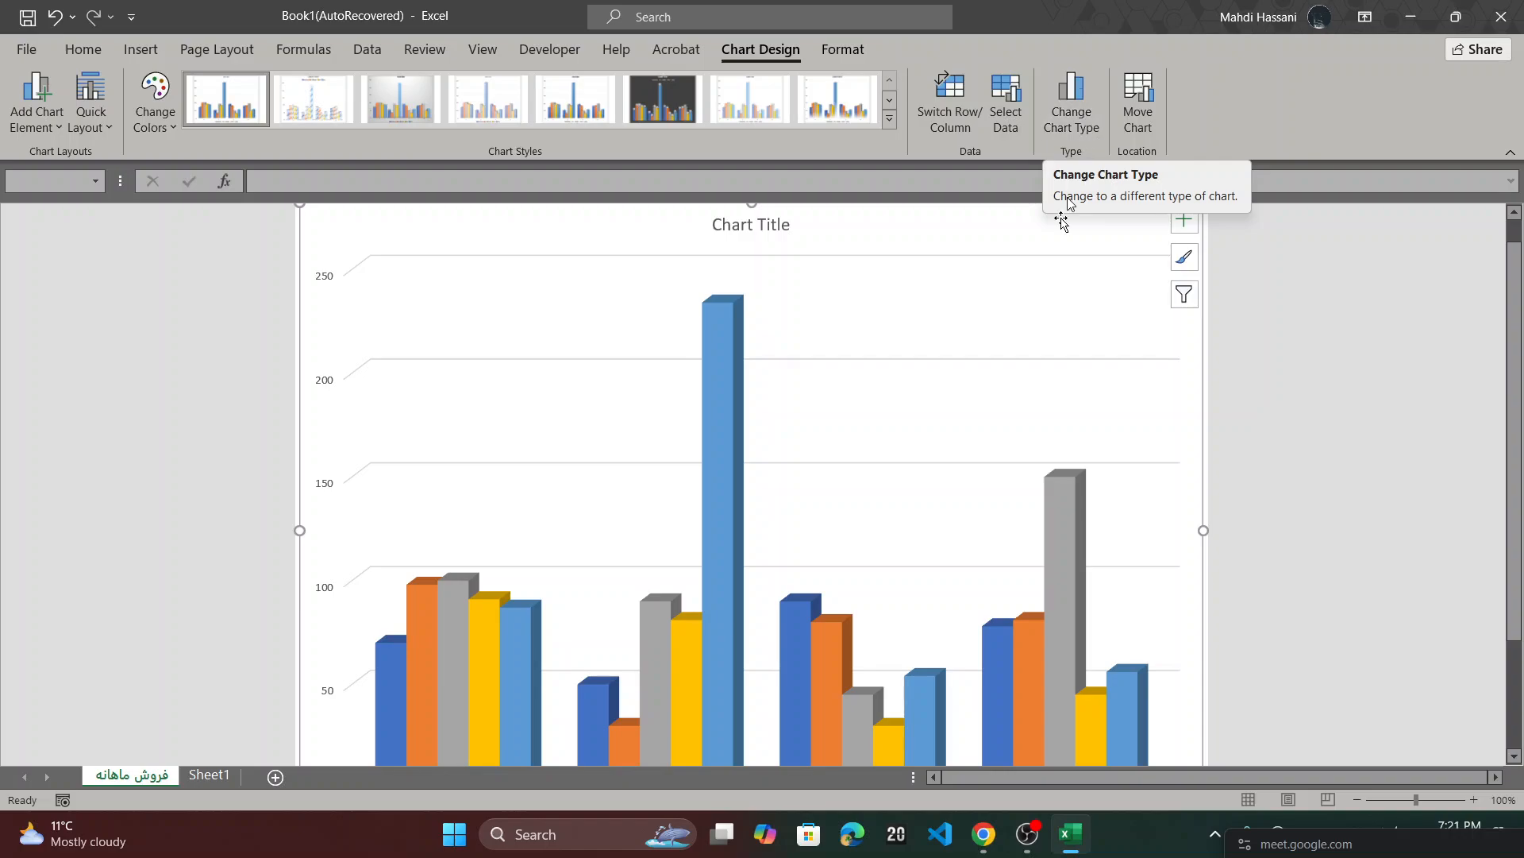
ctrl+scroll(1011, 377, down, 3)
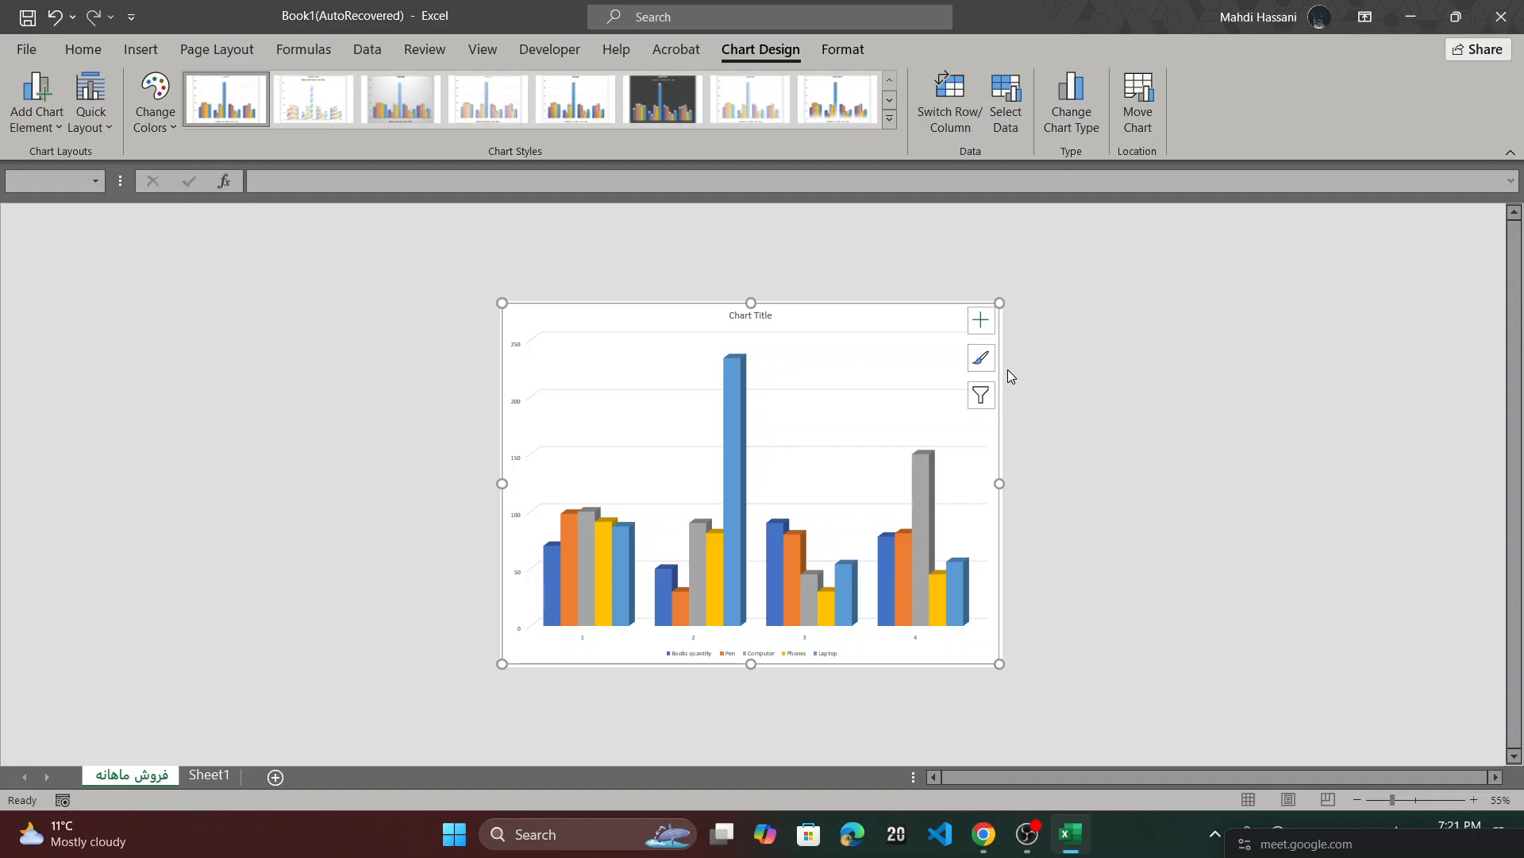
ctrl+scroll(1007, 369, up, 2)
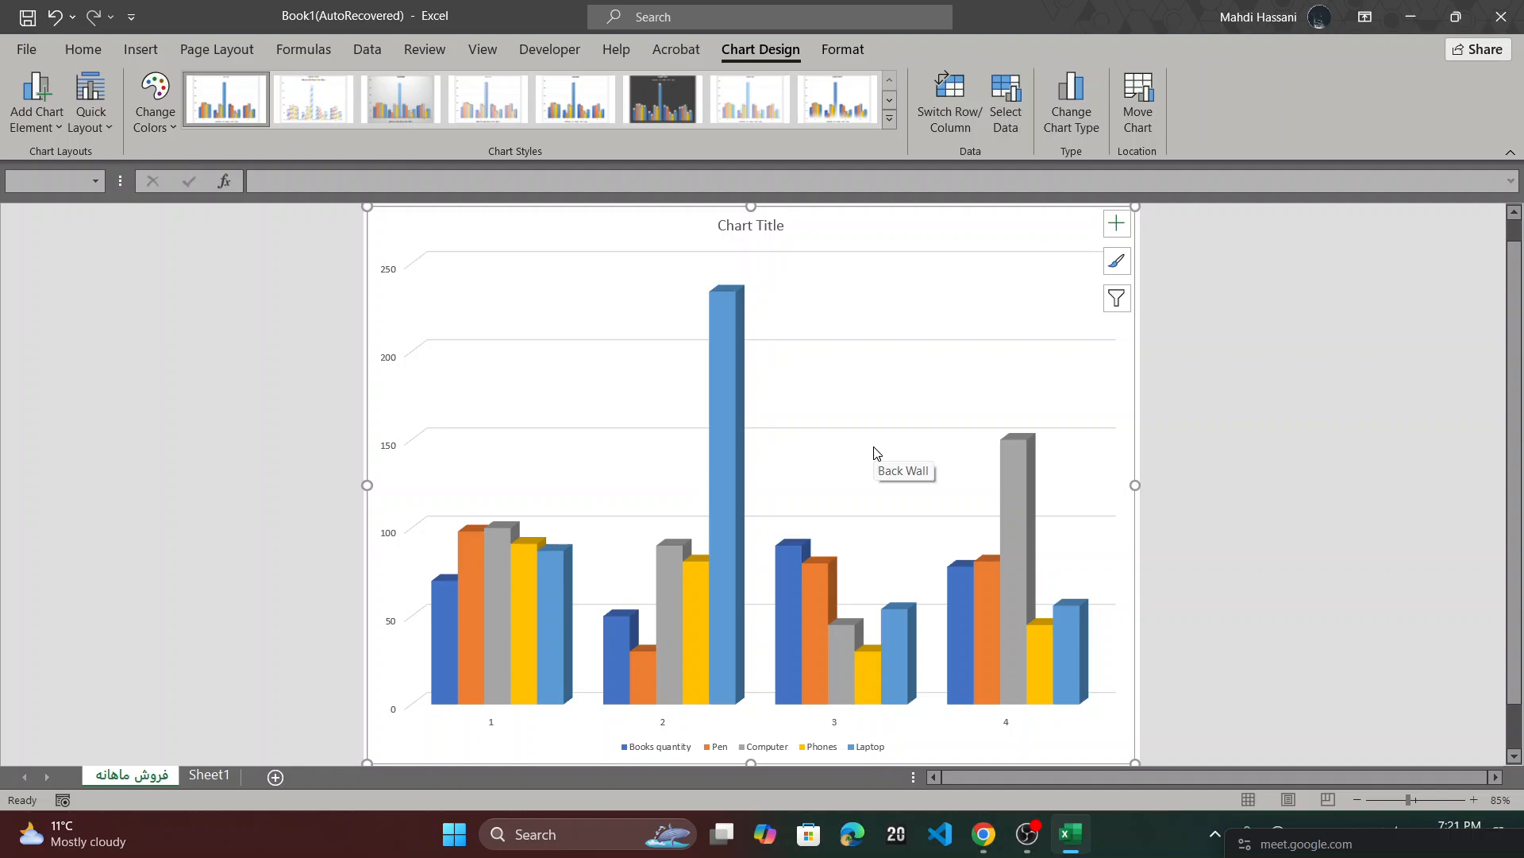
click(1070, 130)
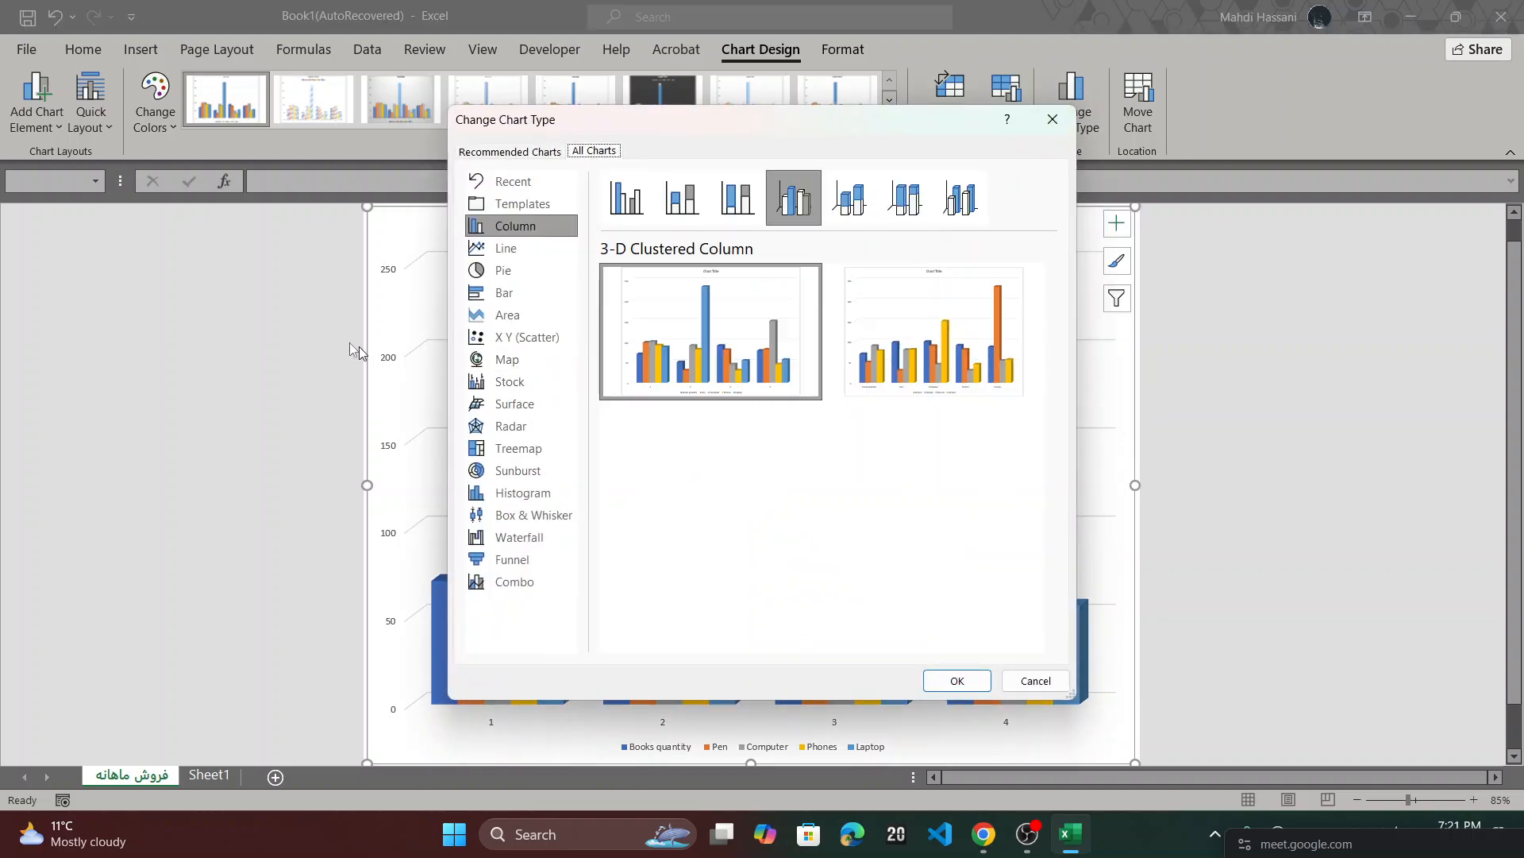
mouse_move(982, 347)
click(738, 202)
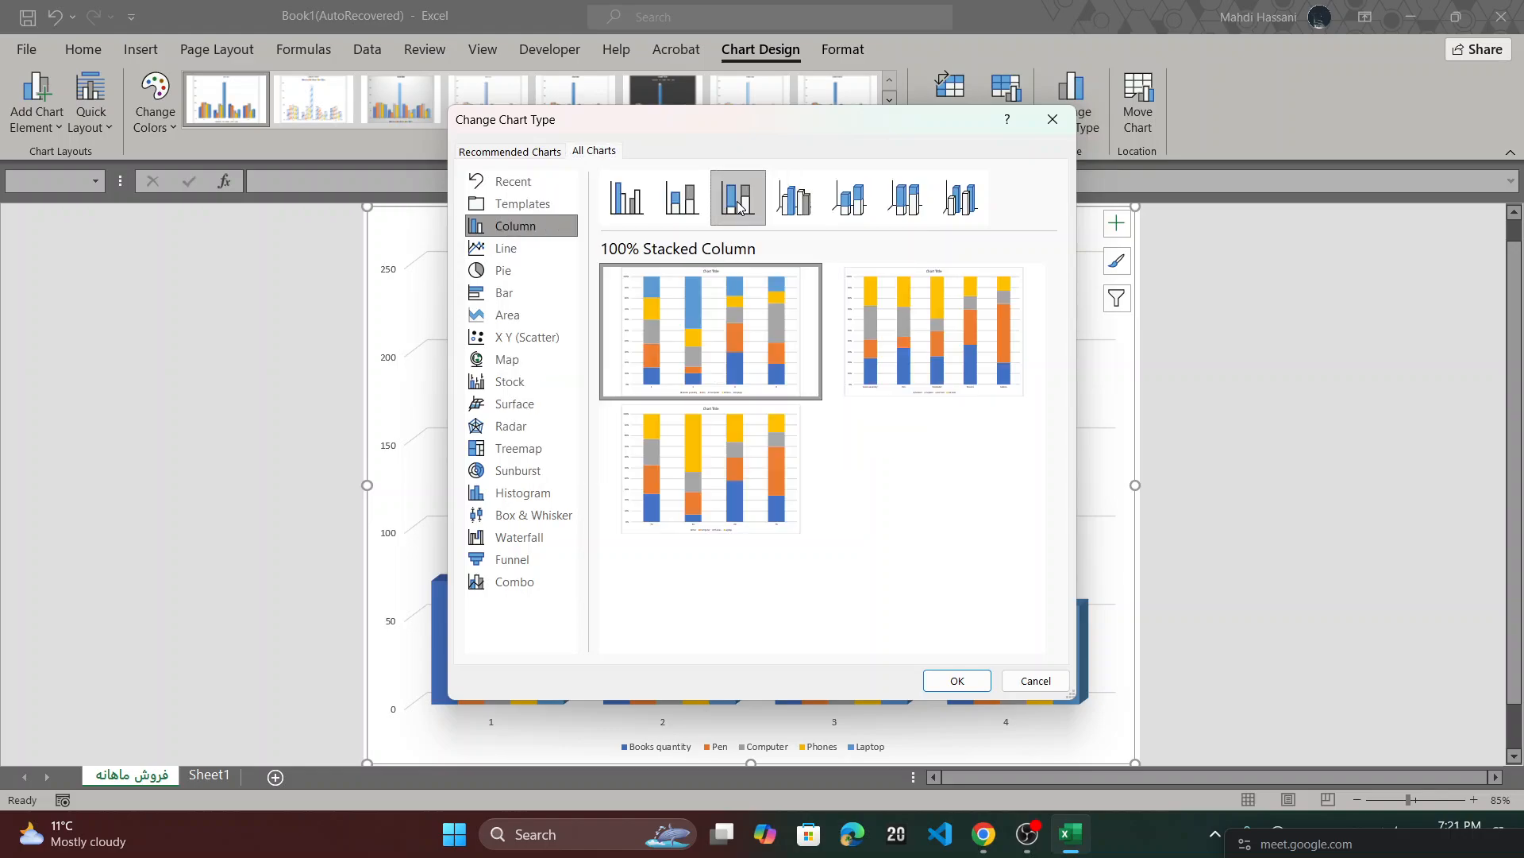
click(848, 205)
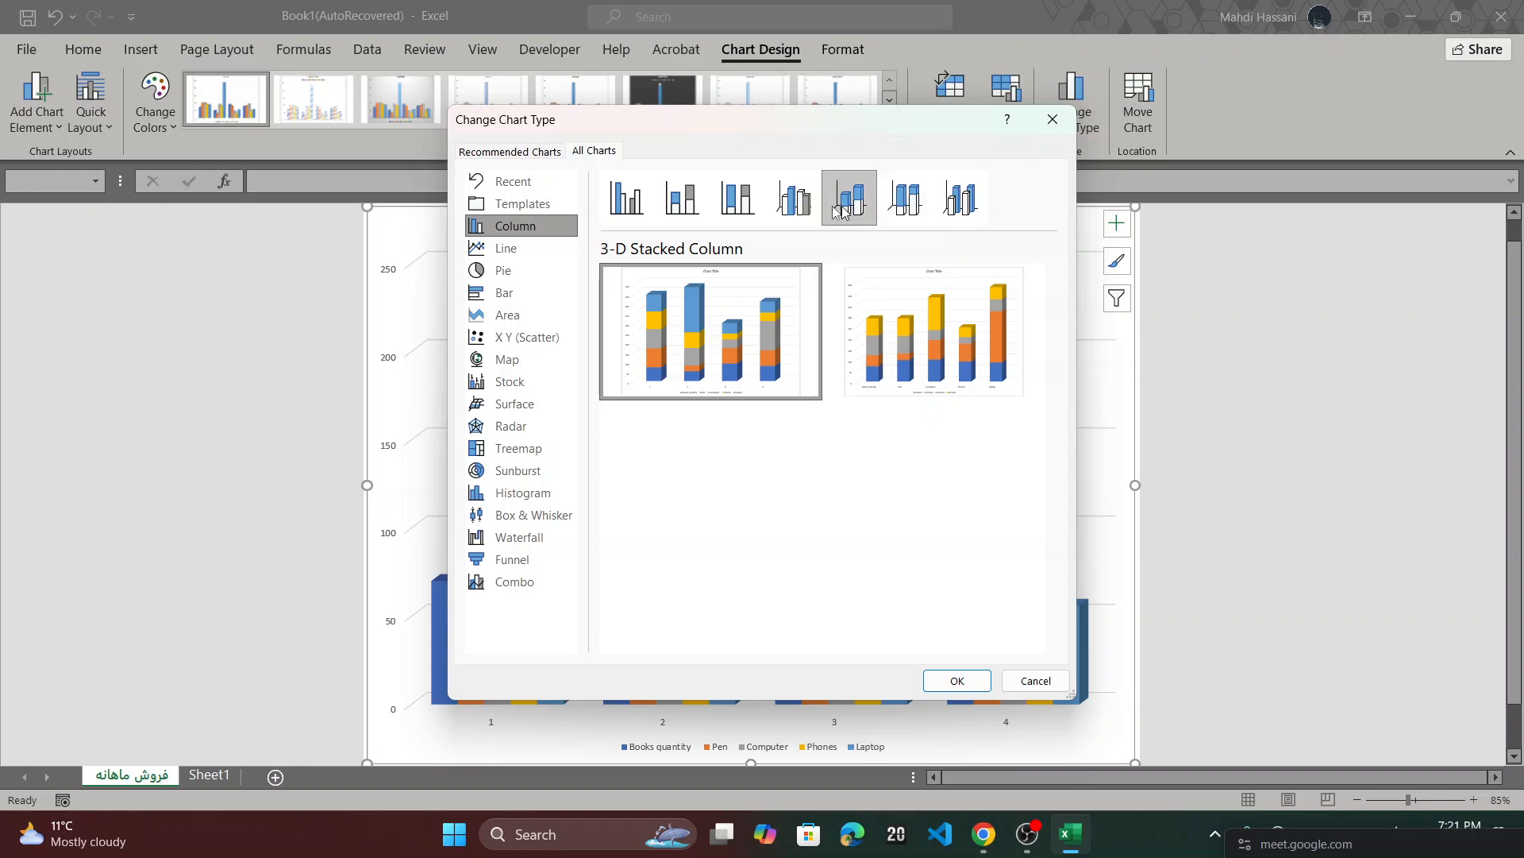
click(788, 212)
click(535, 249)
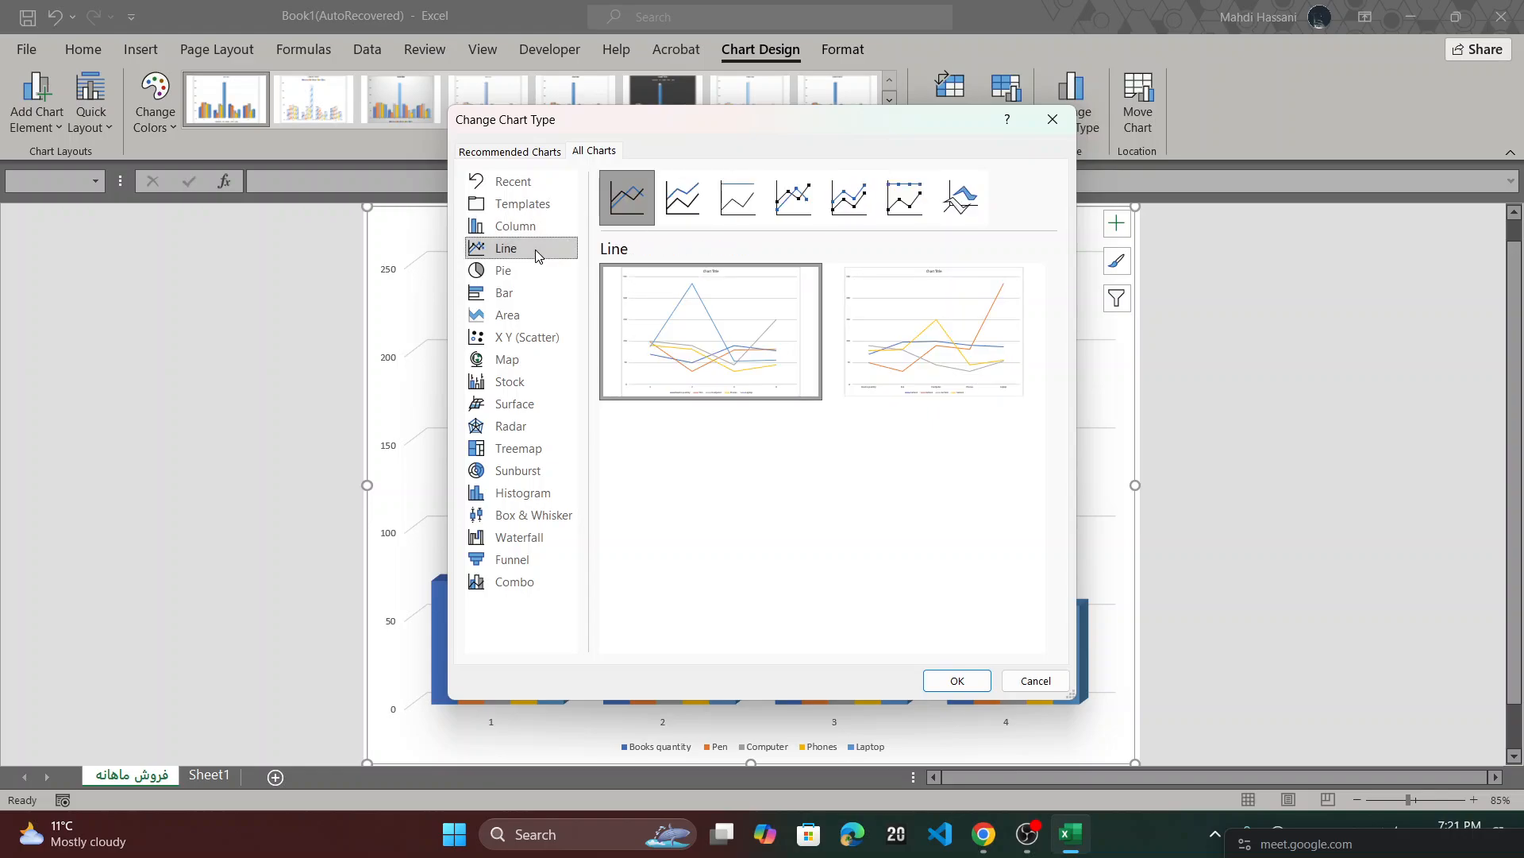
mouse_move(718, 388)
click(957, 680)
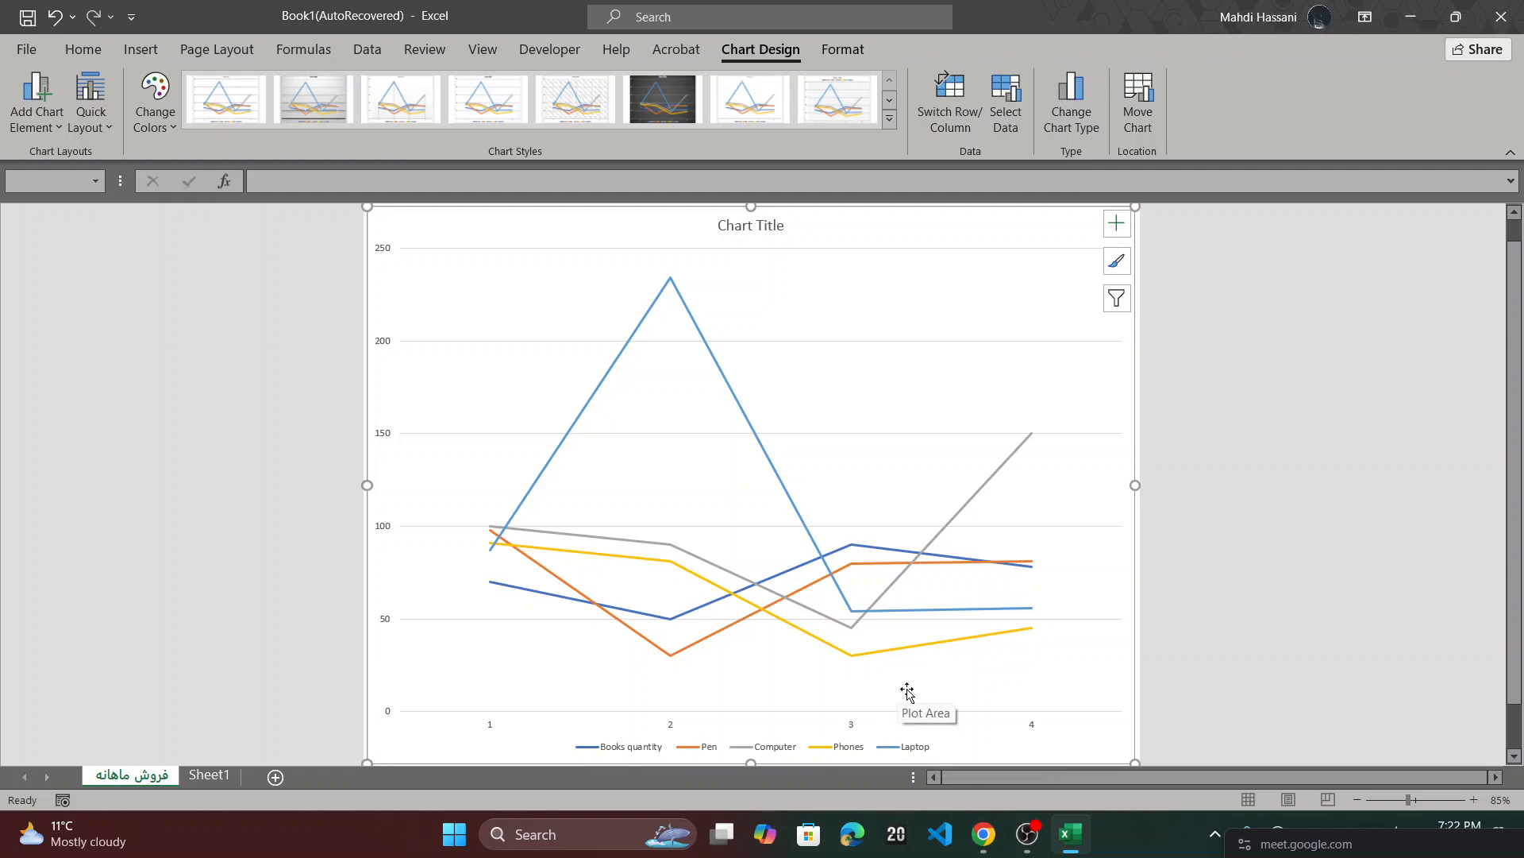
- Compare the Laptop peak at group 2 of the line chart with the ID 2 row quantities in the Sheet1 table
scroll(1226, 613, down, 1)
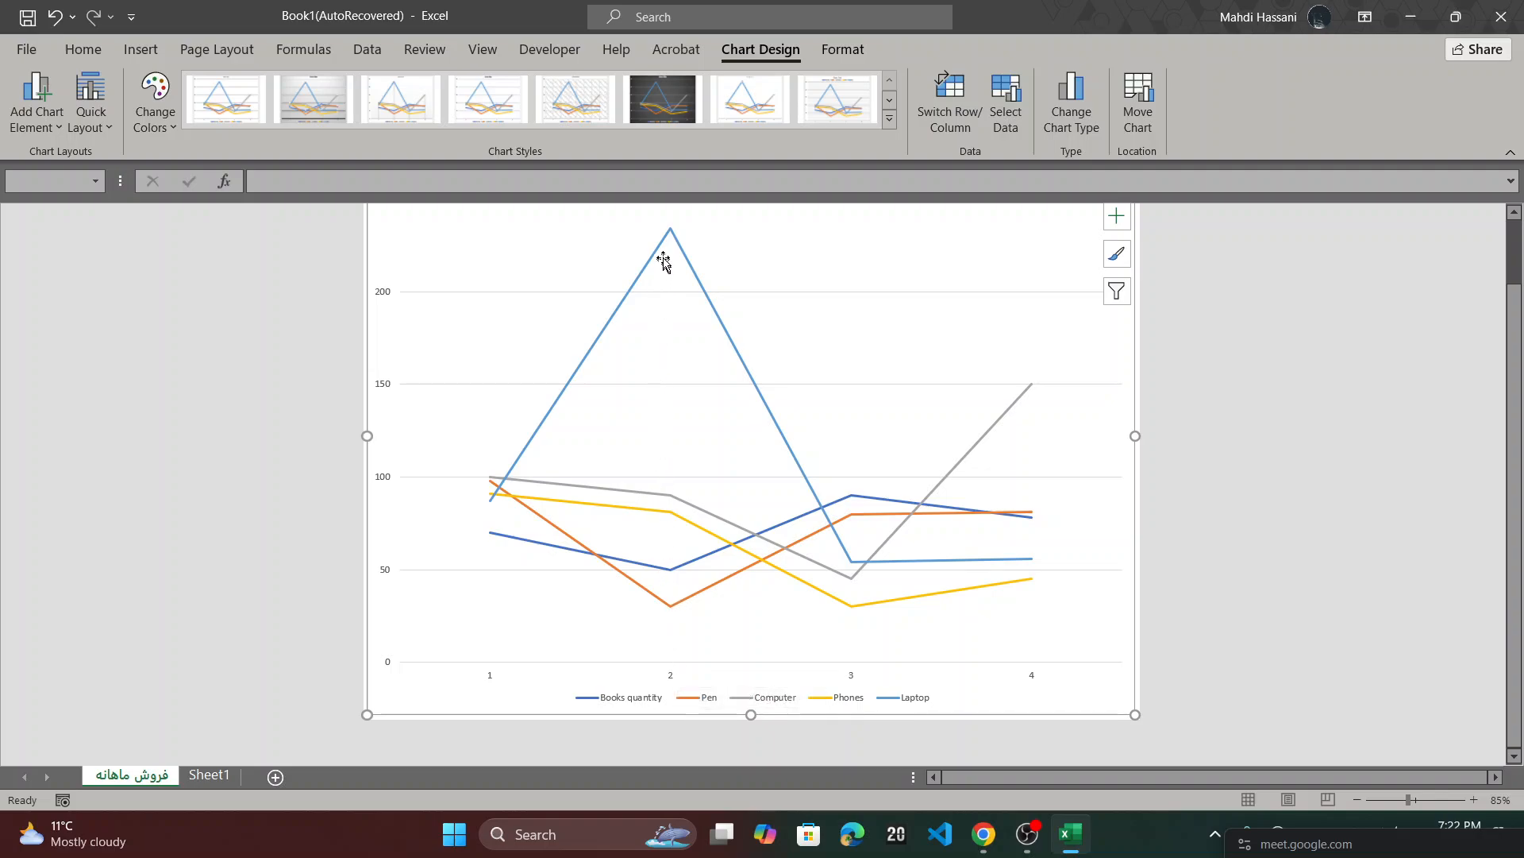
mouse_move(671, 234)
click(214, 777)
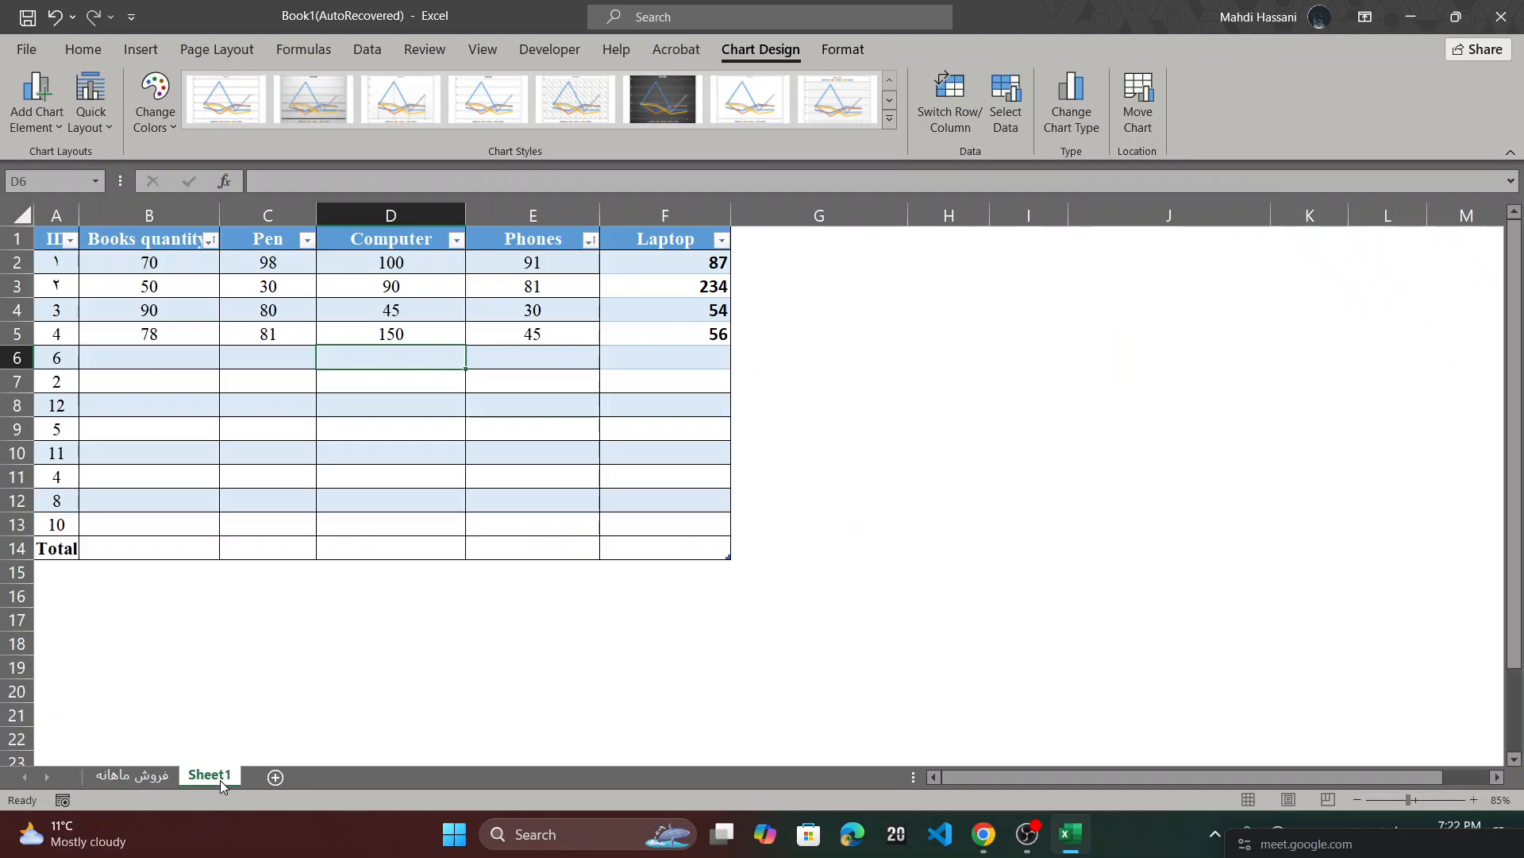
click(141, 293)
key(Right)
key(Right)
key(Right)
key(Right)
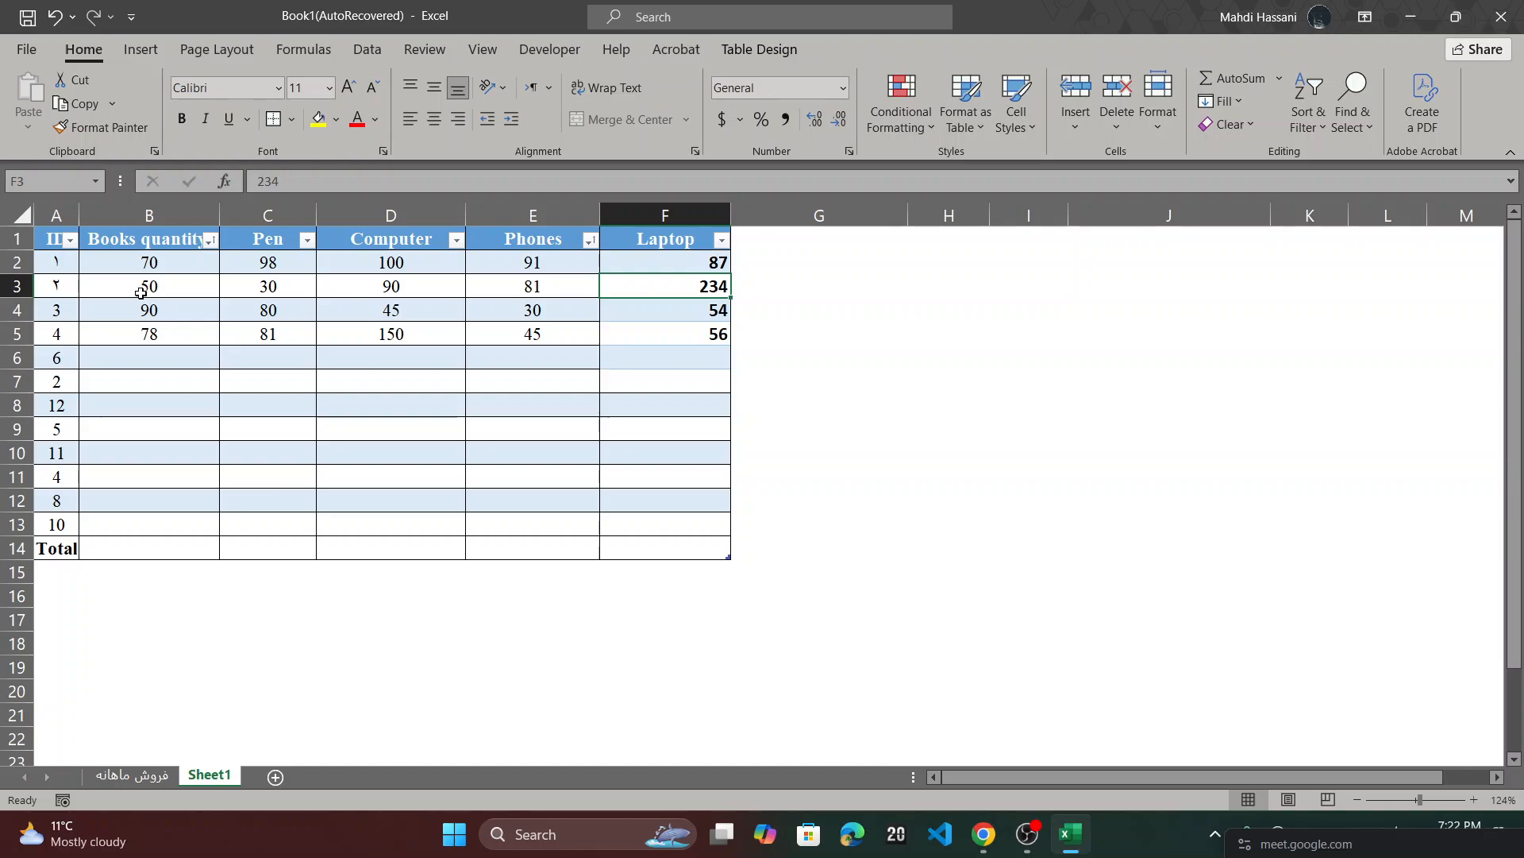
- Examine the group 2 points of the Pen, Laptop and Computer lines on the "فروش ماهانه" sheet under magnification
click(132, 774)
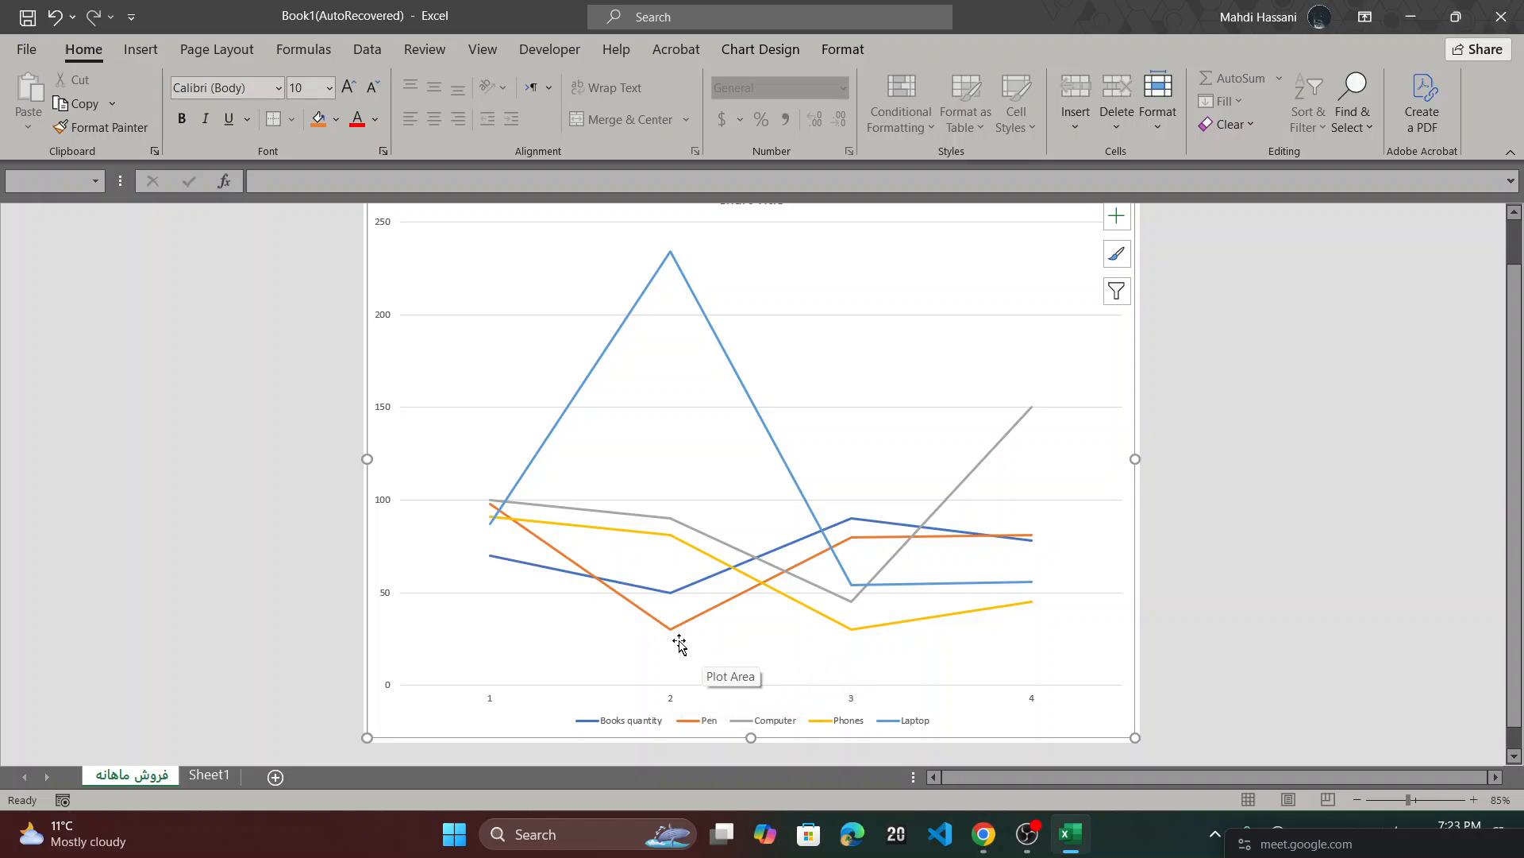
mouse_move(671, 633)
mouse_move(667, 540)
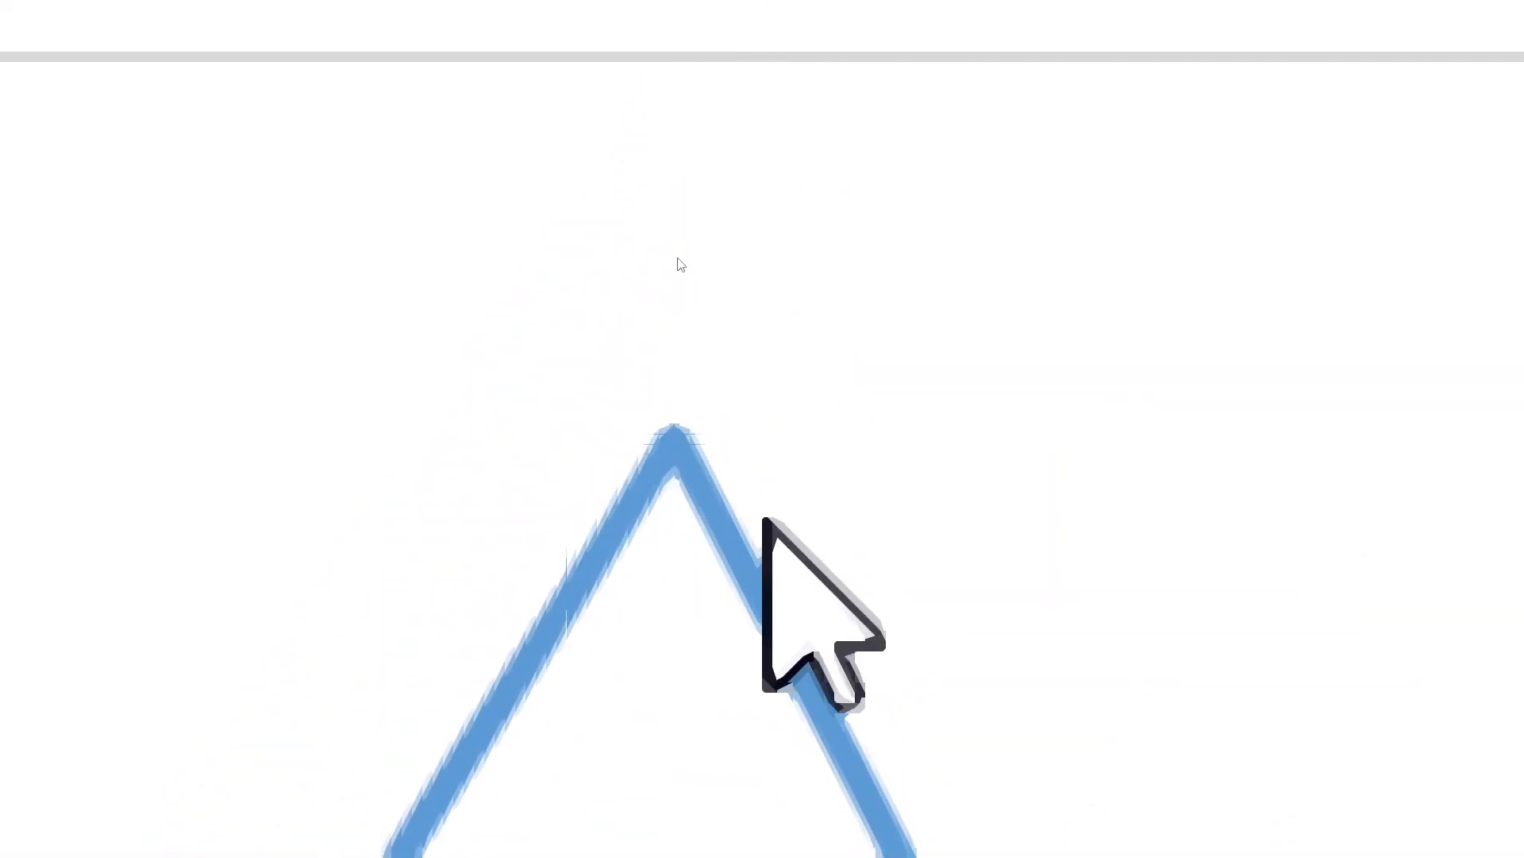
mouse_move(713, 521)
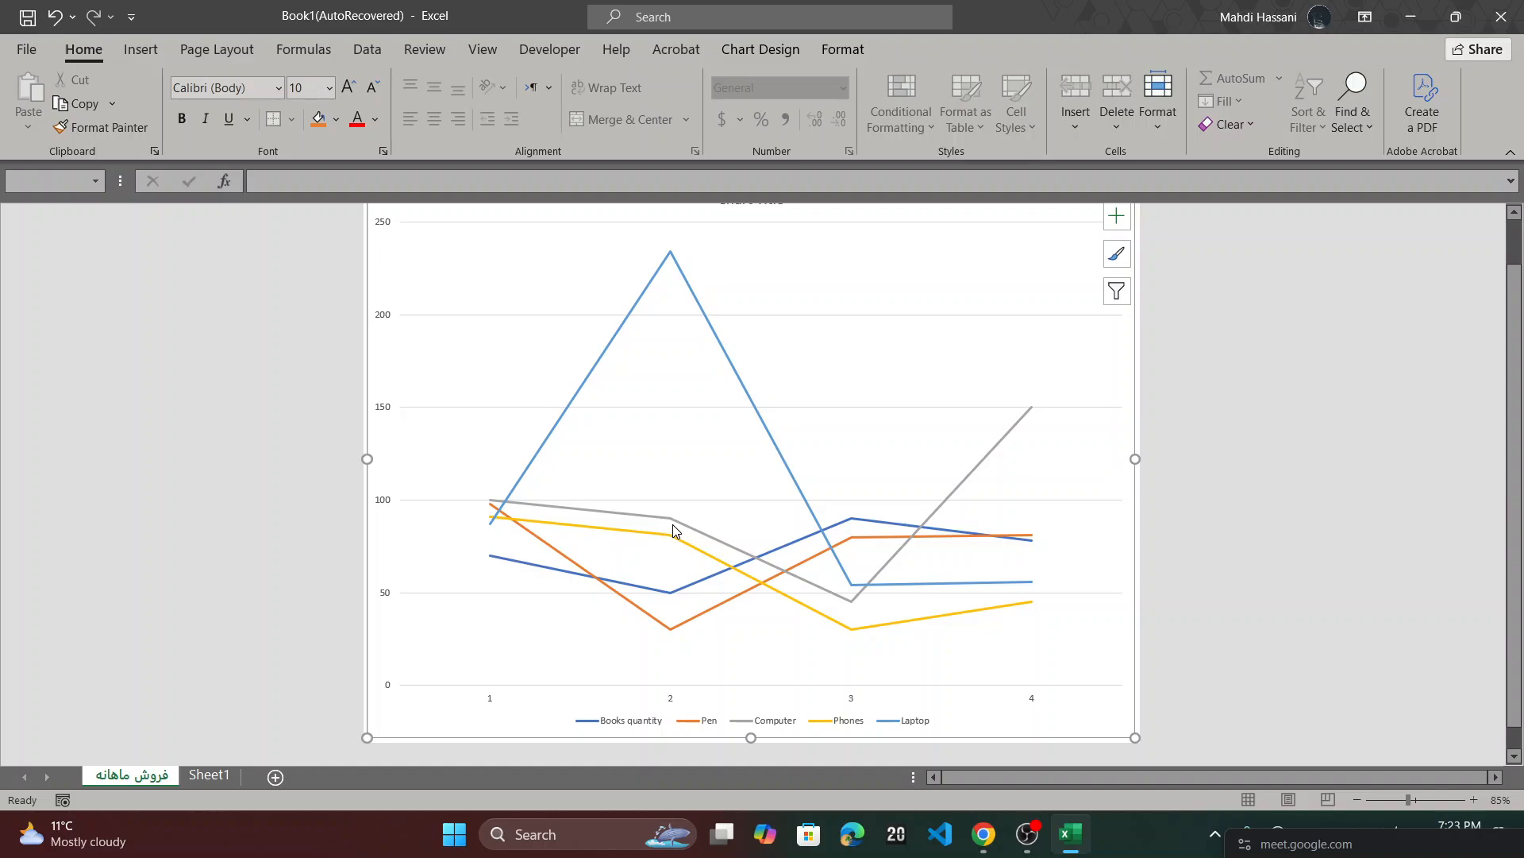
mouse_move(673, 525)
key(super+plus)
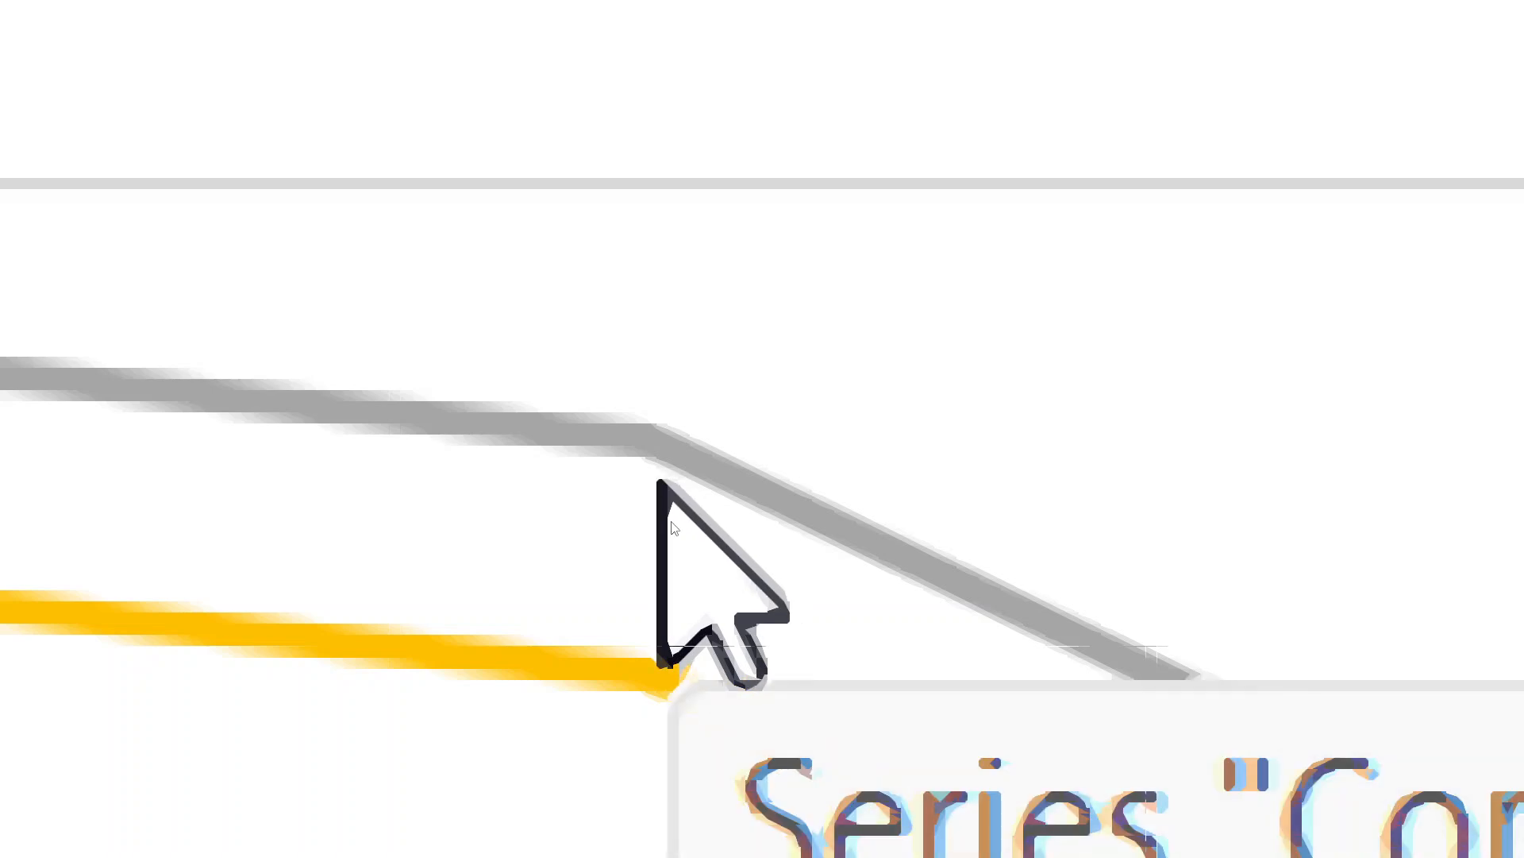
key(super+Escape)
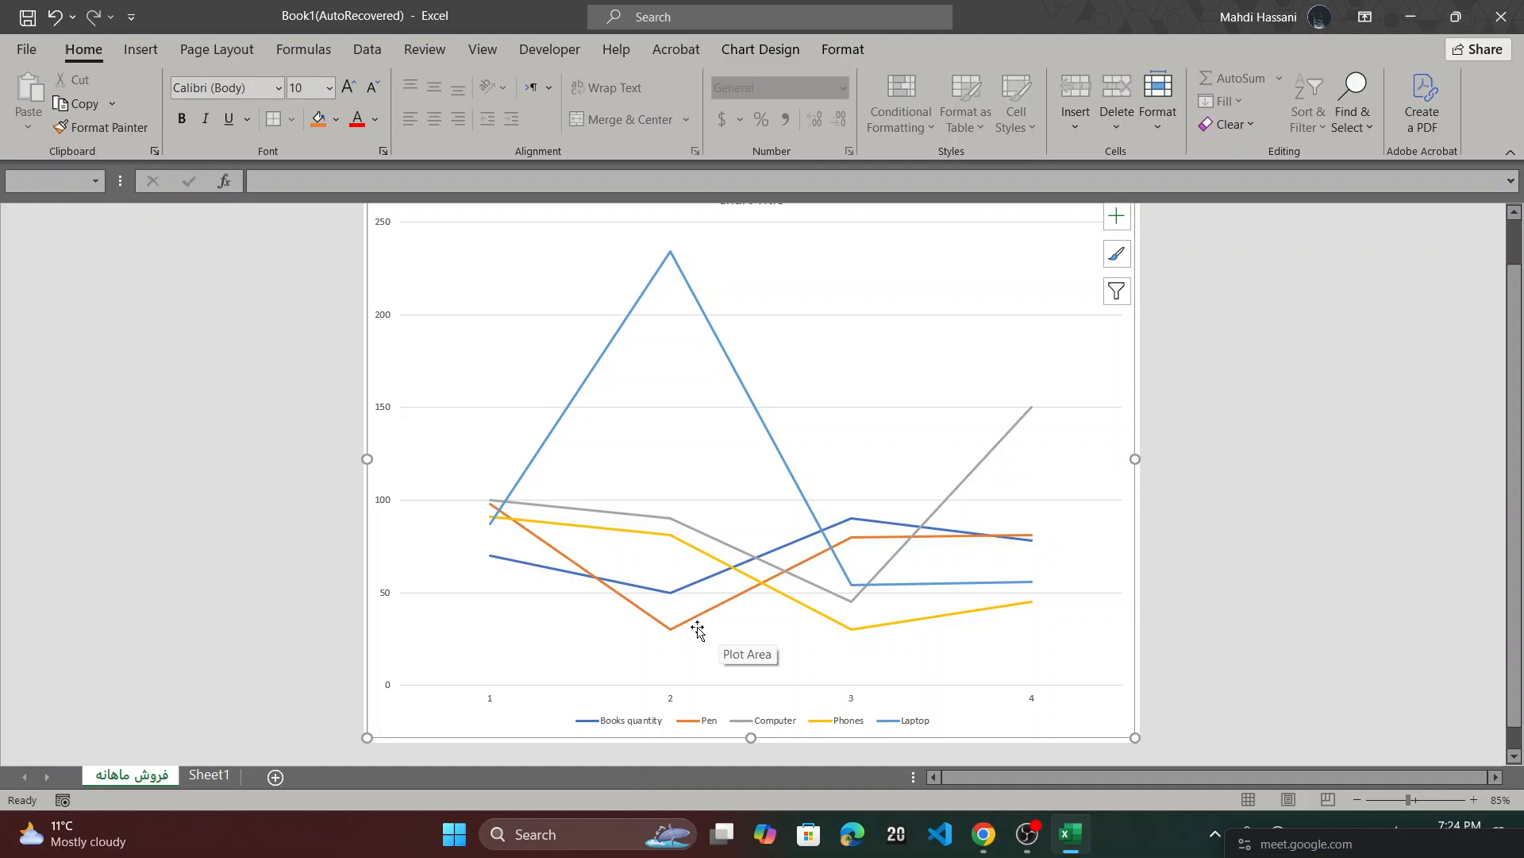
- Preview the Pie and 3-D Pie types, and change the line chart to a Pie of Pie chart
click(759, 495)
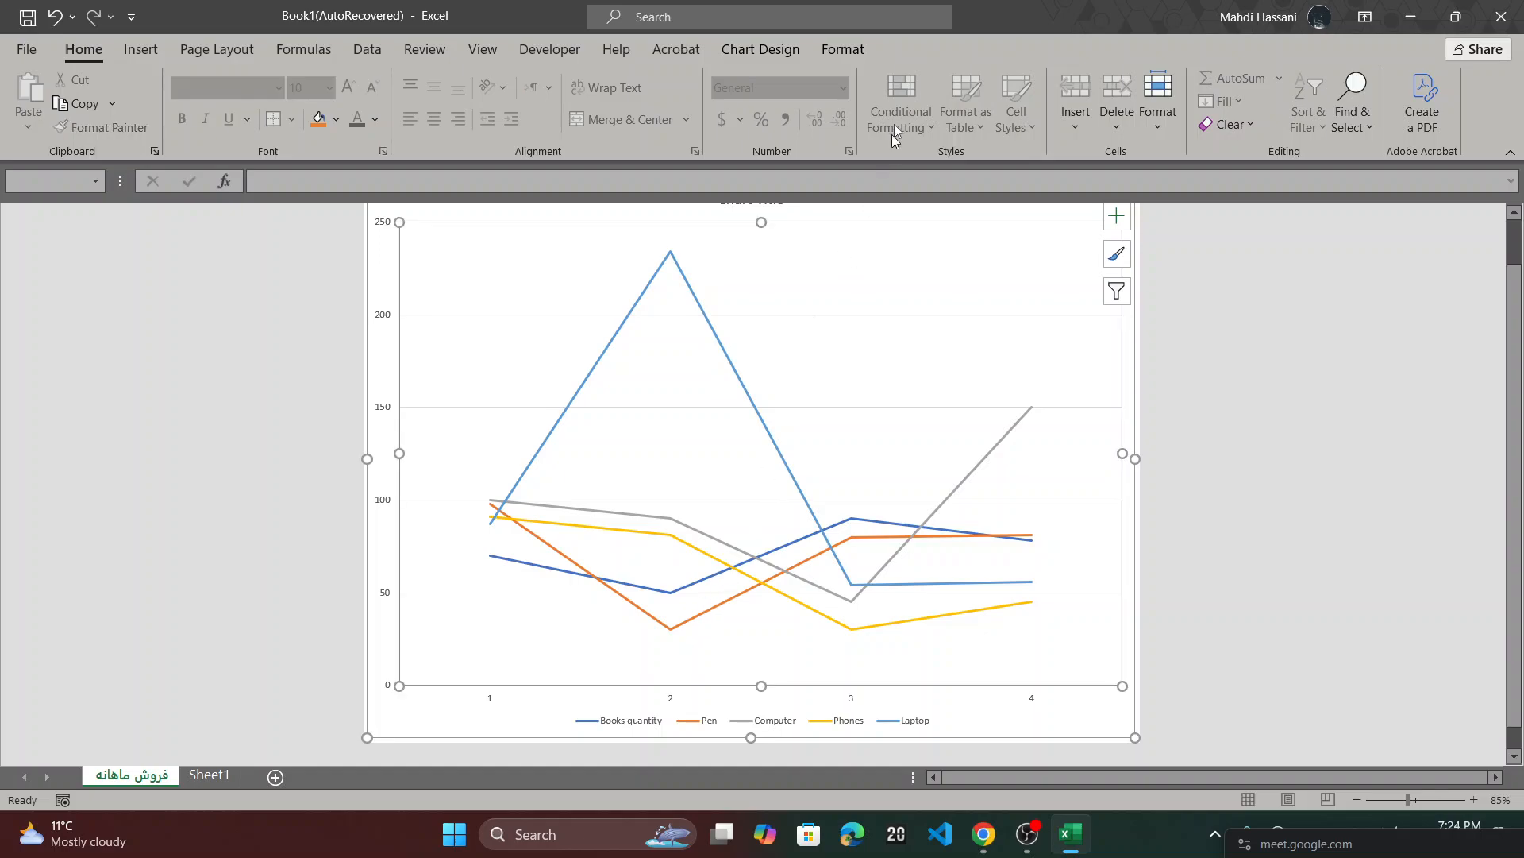
click(794, 52)
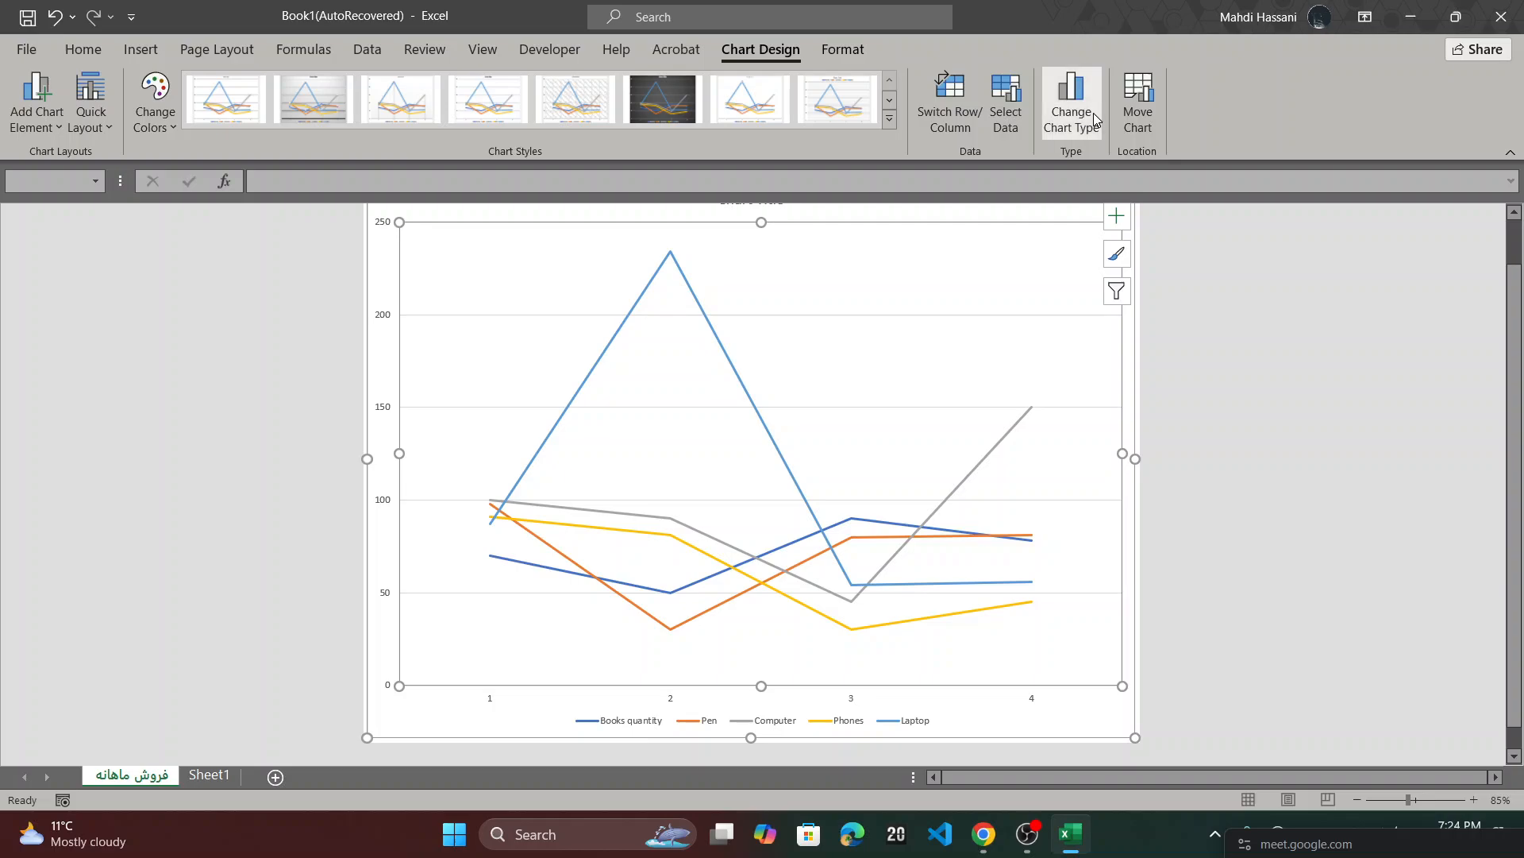
click(1068, 107)
click(508, 270)
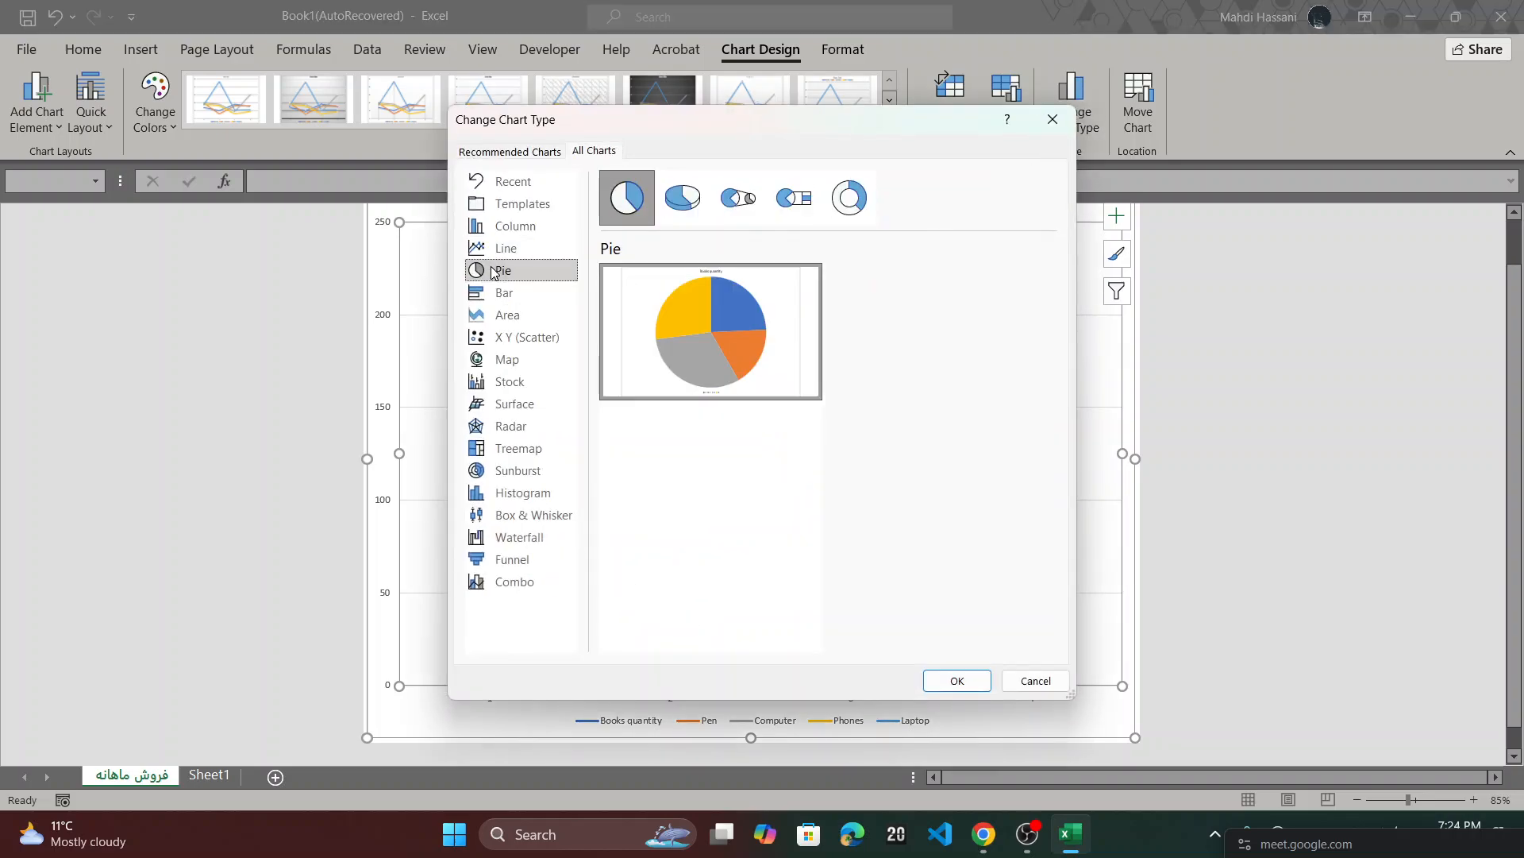
mouse_move(722, 352)
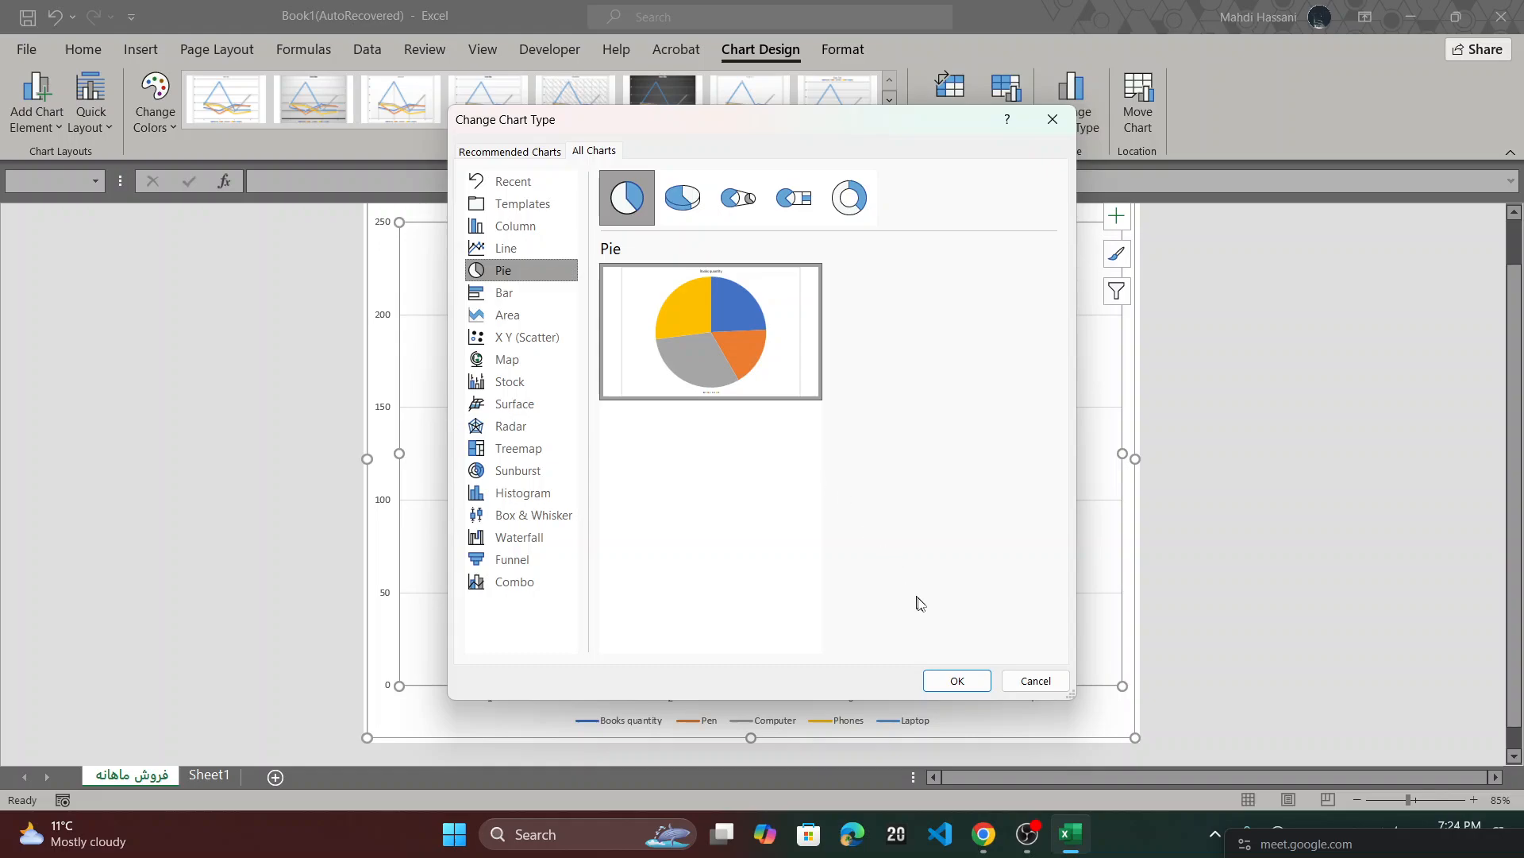
click(695, 208)
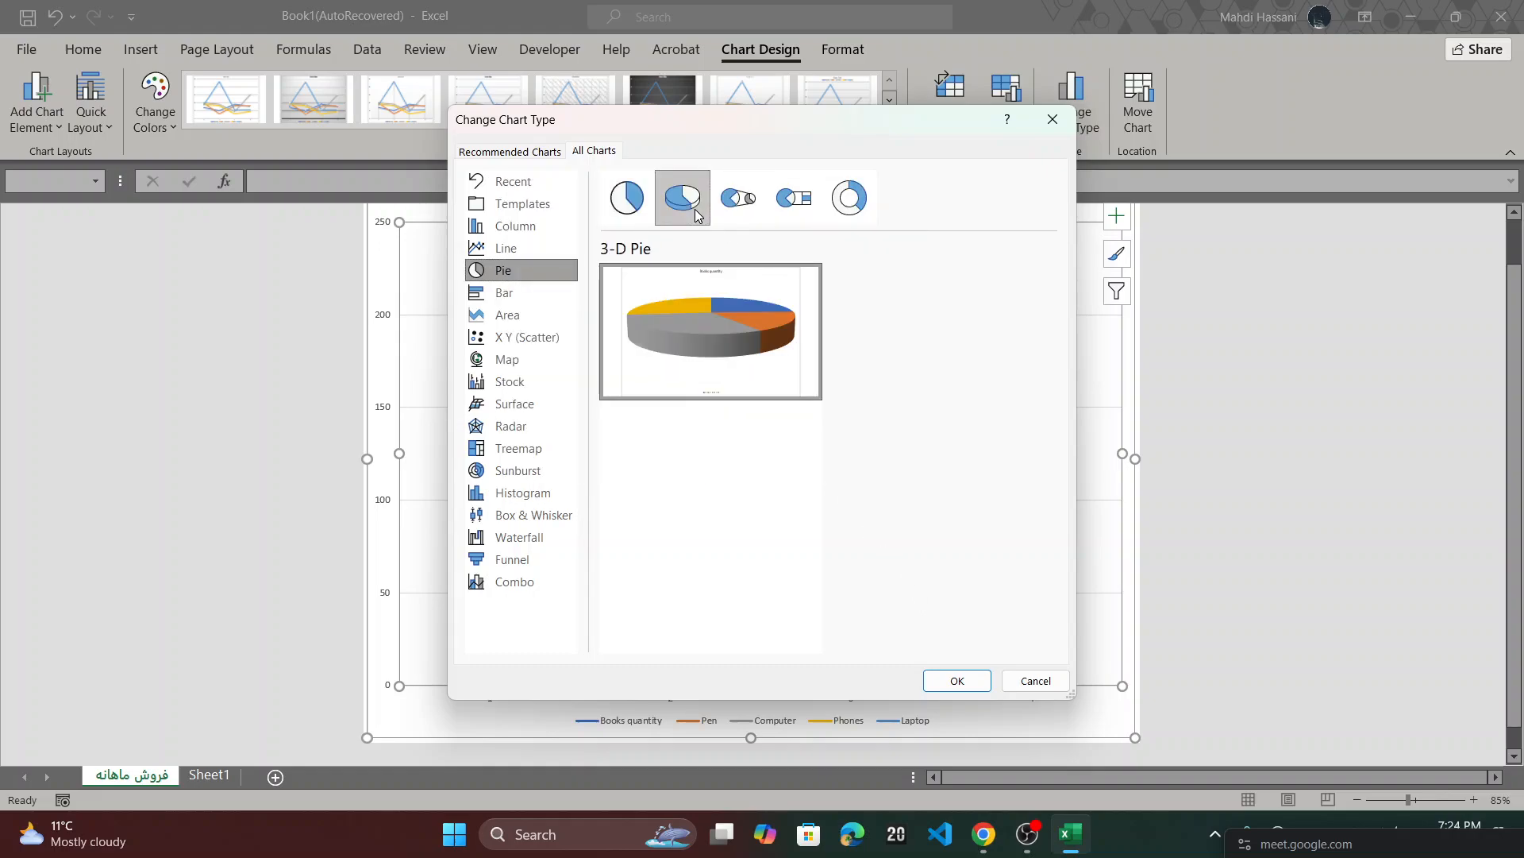
click(735, 208)
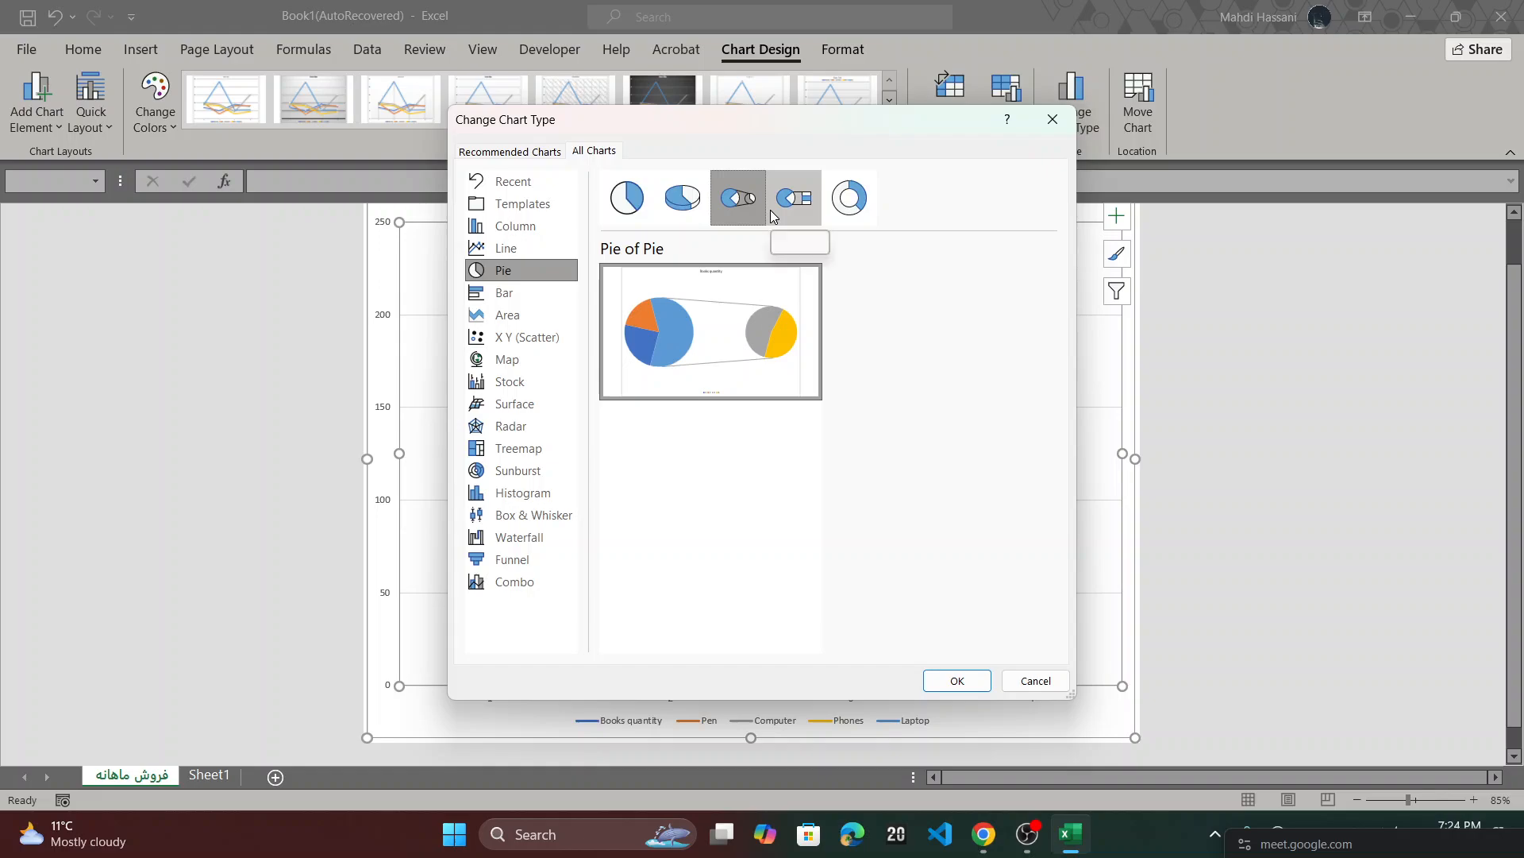
click(961, 681)
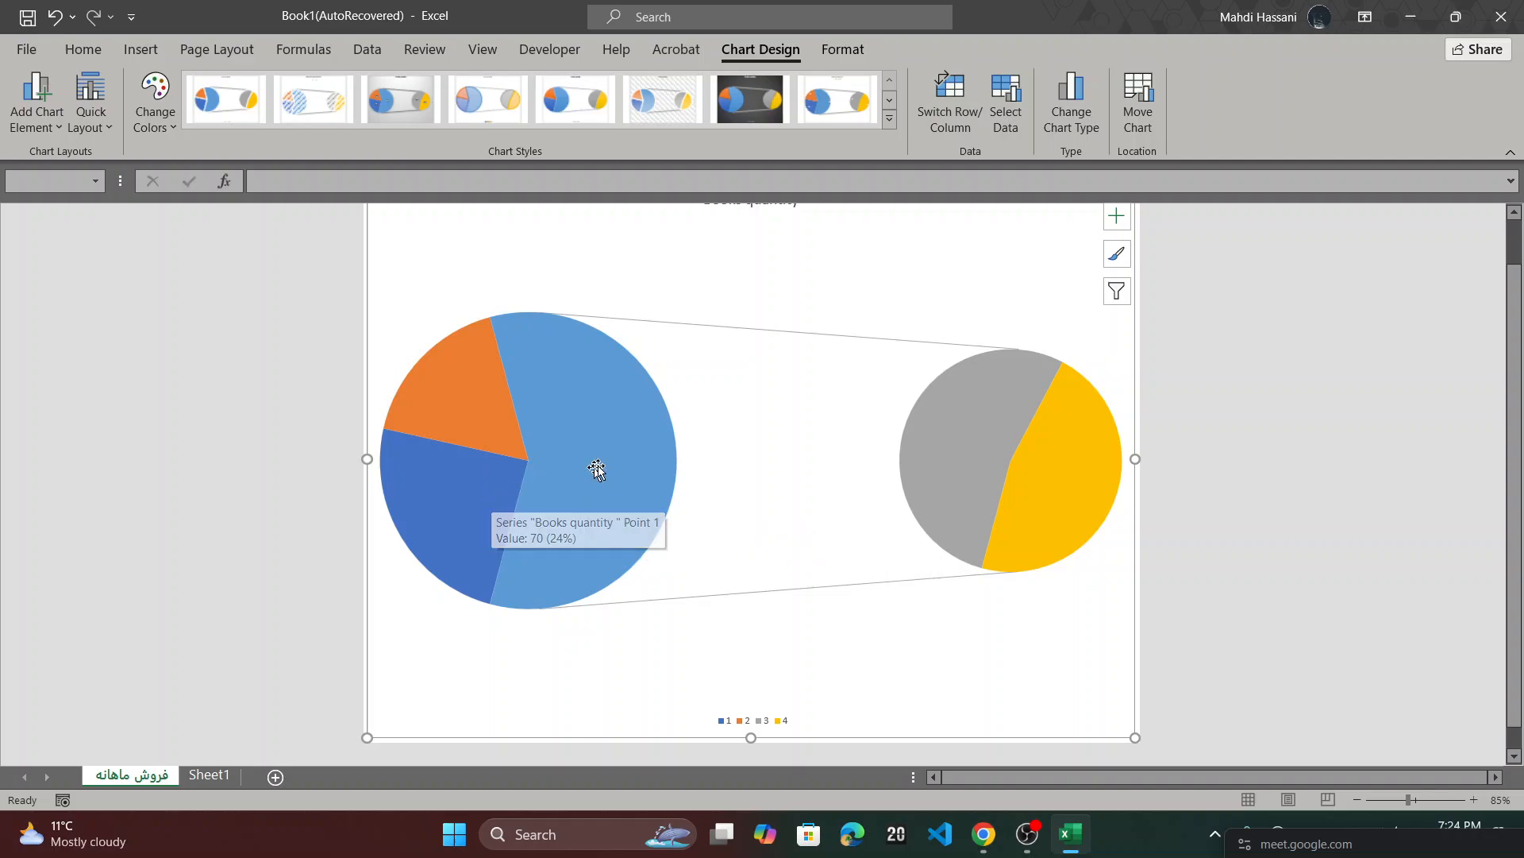
scroll(717, 467, up, 1)
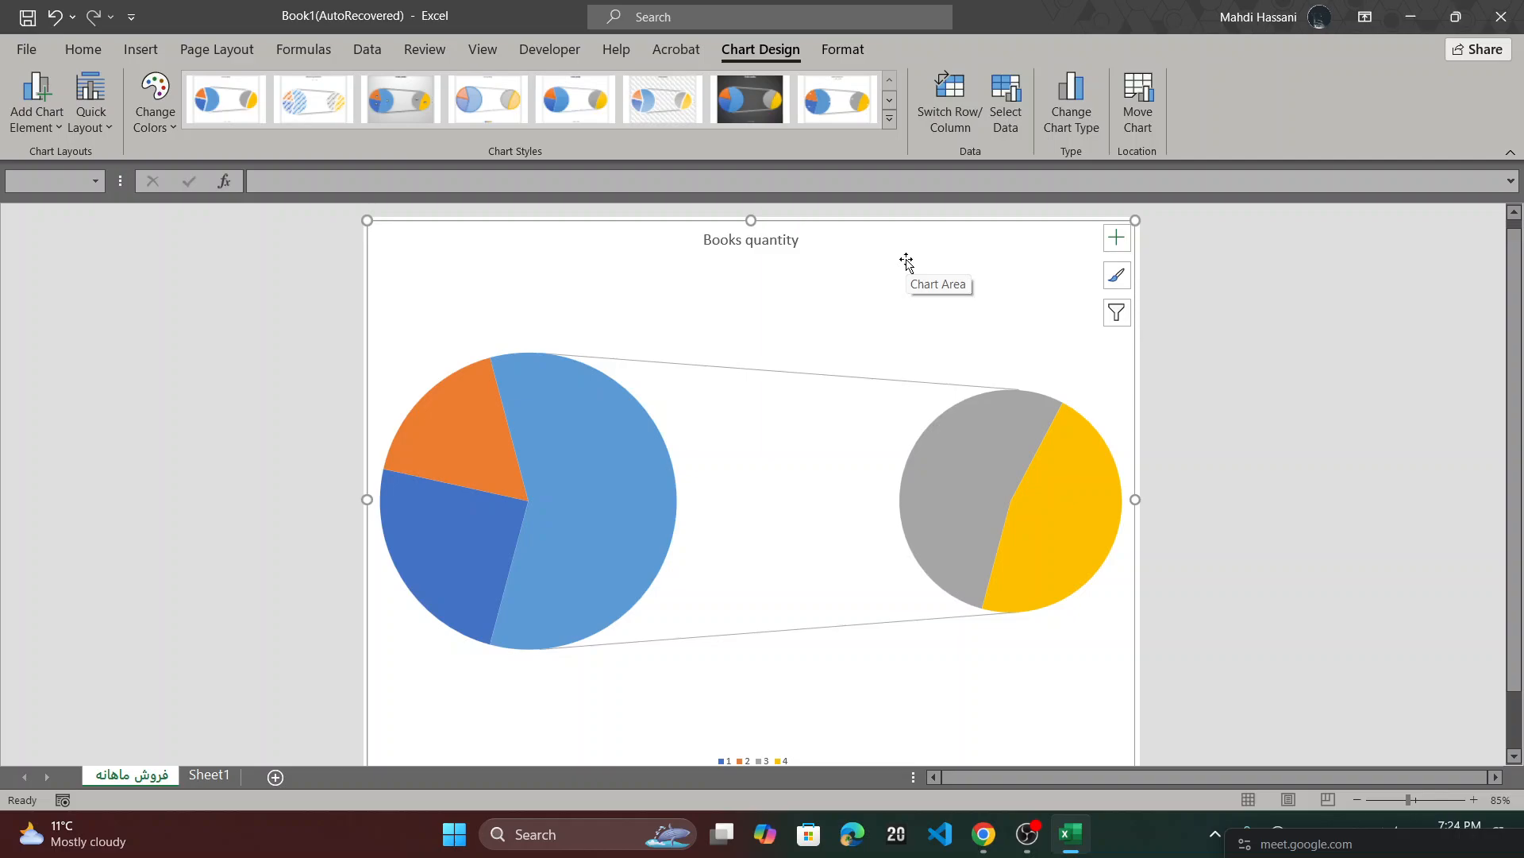
- Preview the Clustered Bar and Pie types, and change the Pie of Pie chart to an Area chart
click(1071, 99)
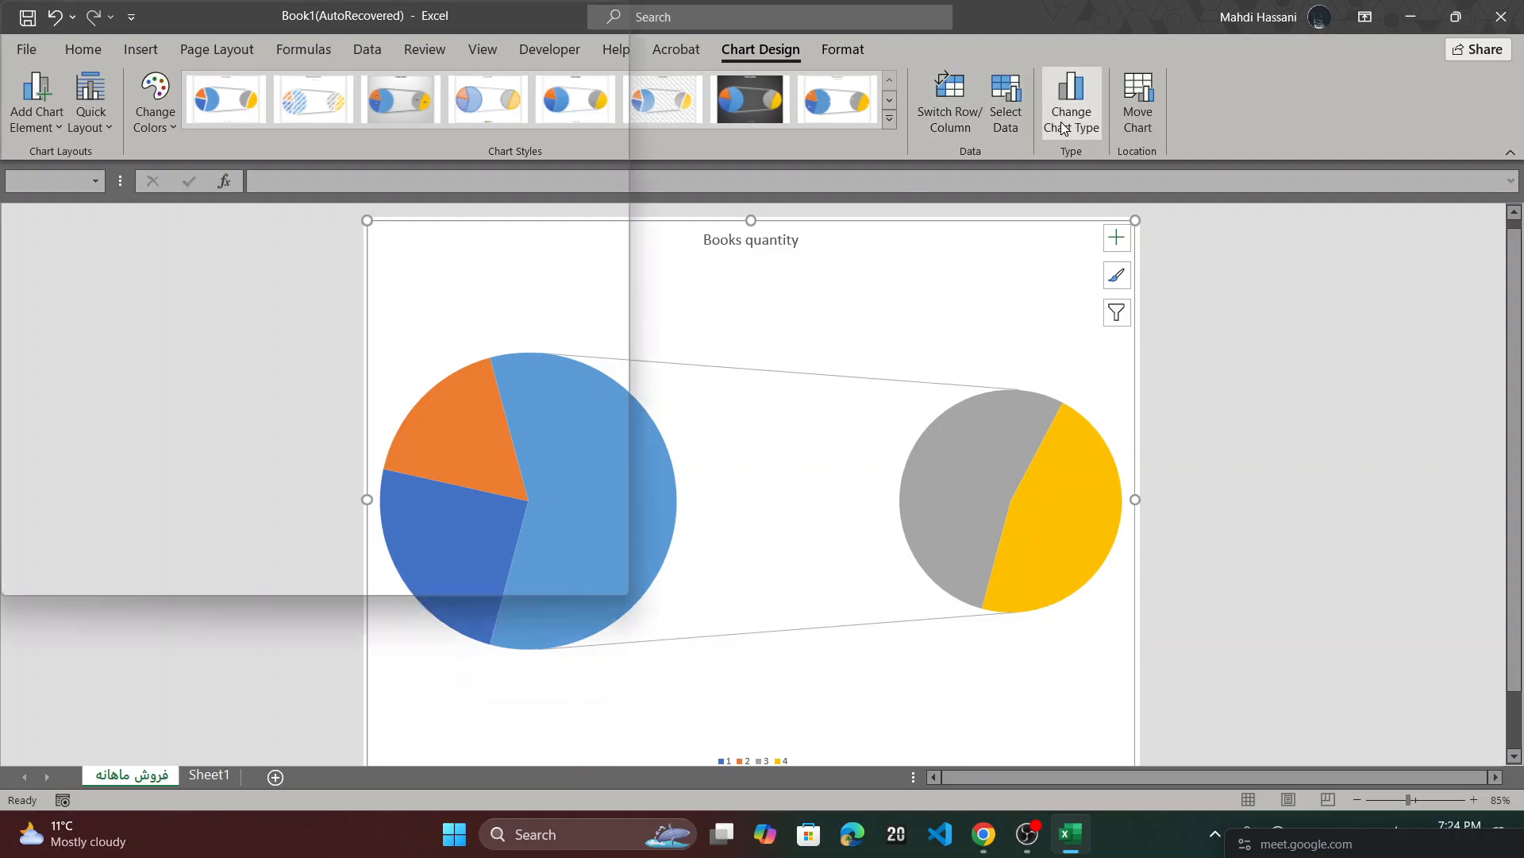
click(501, 293)
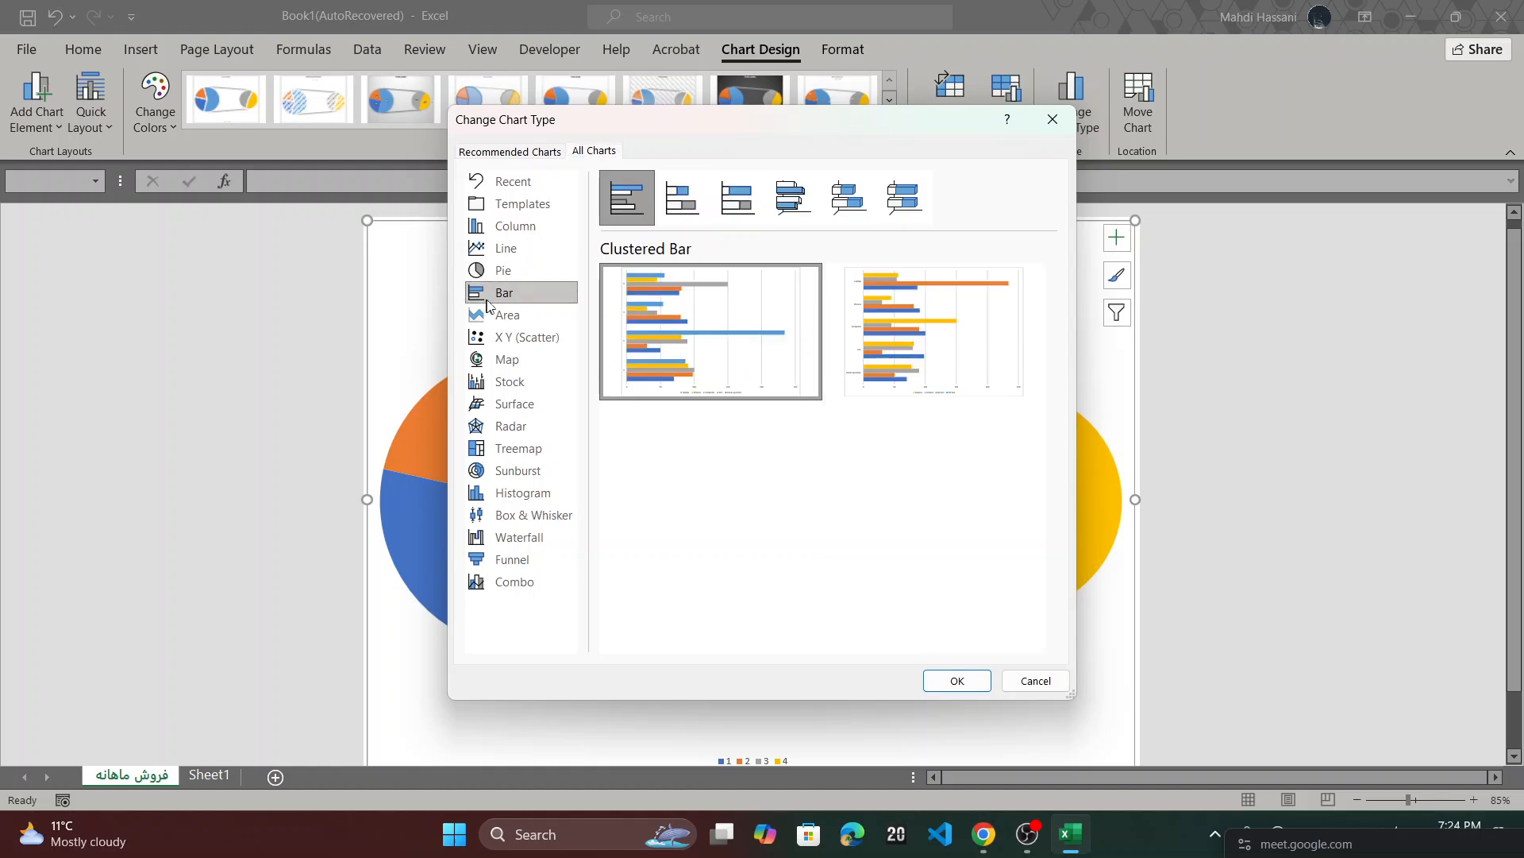
click(503, 316)
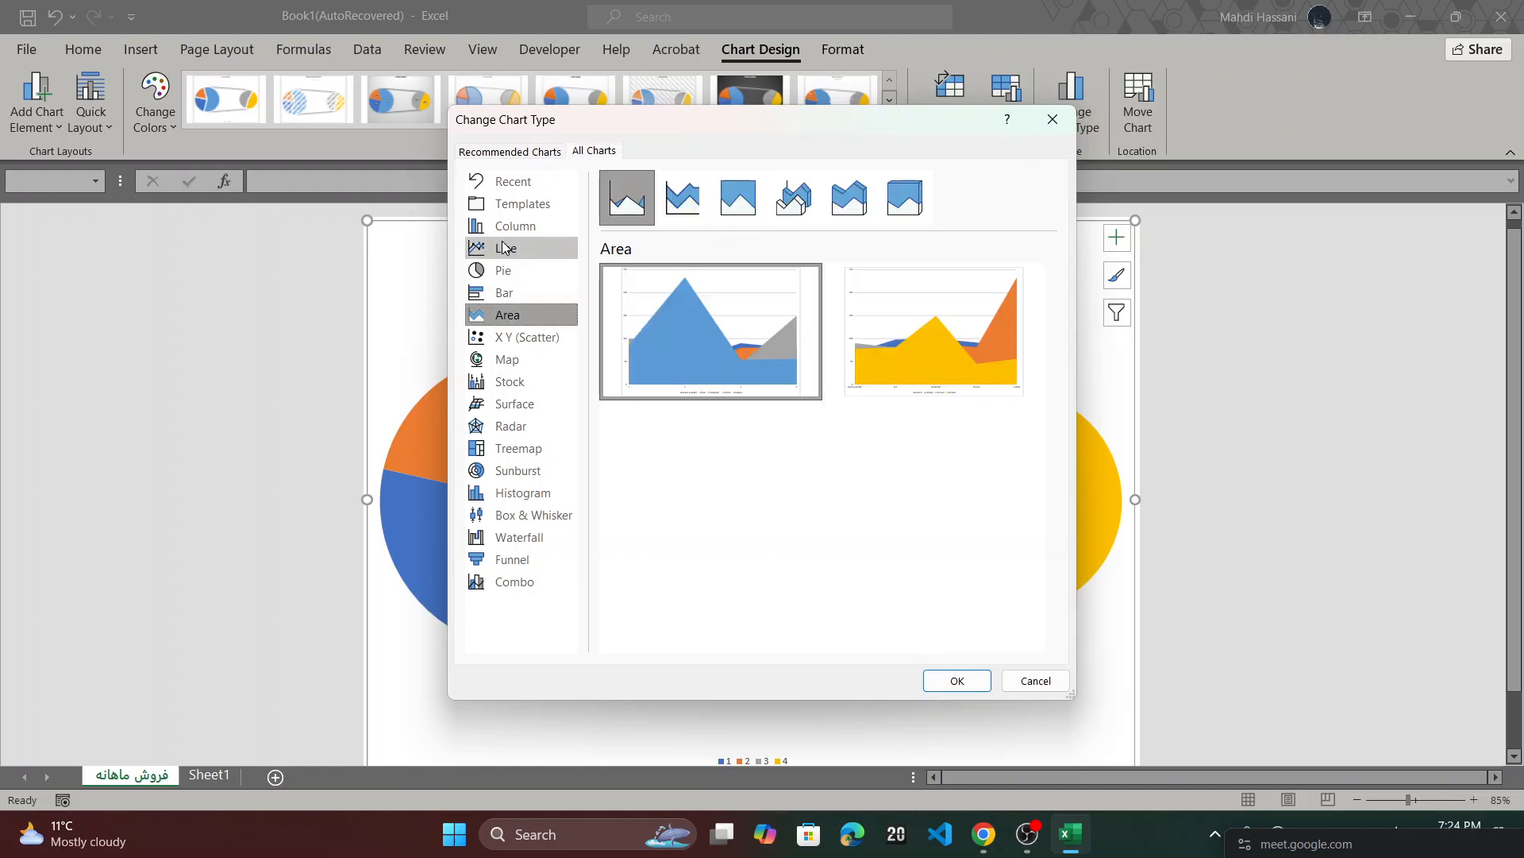
click(512, 296)
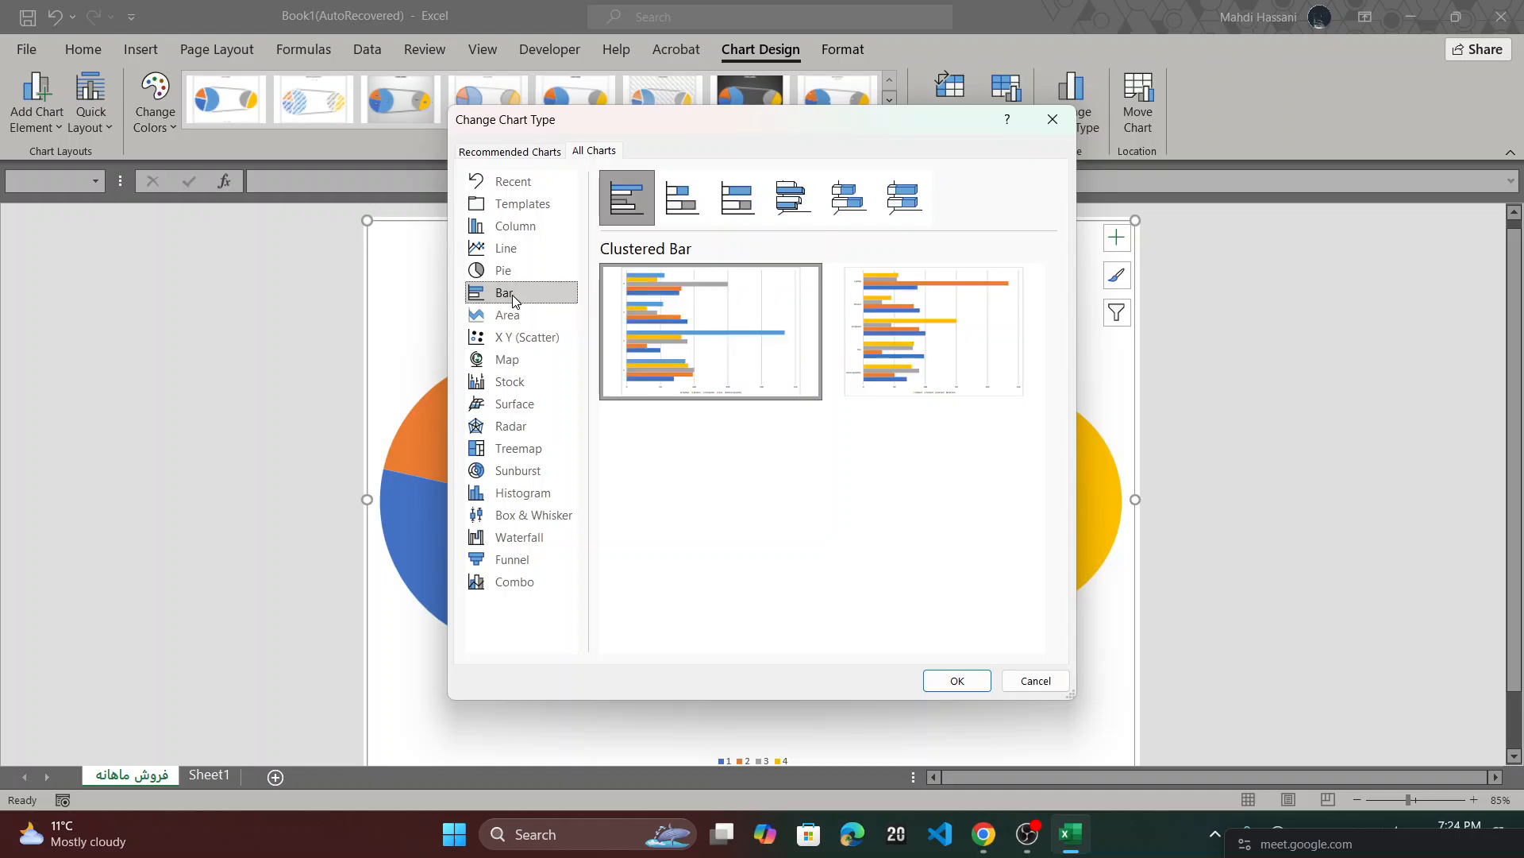
click(531, 270)
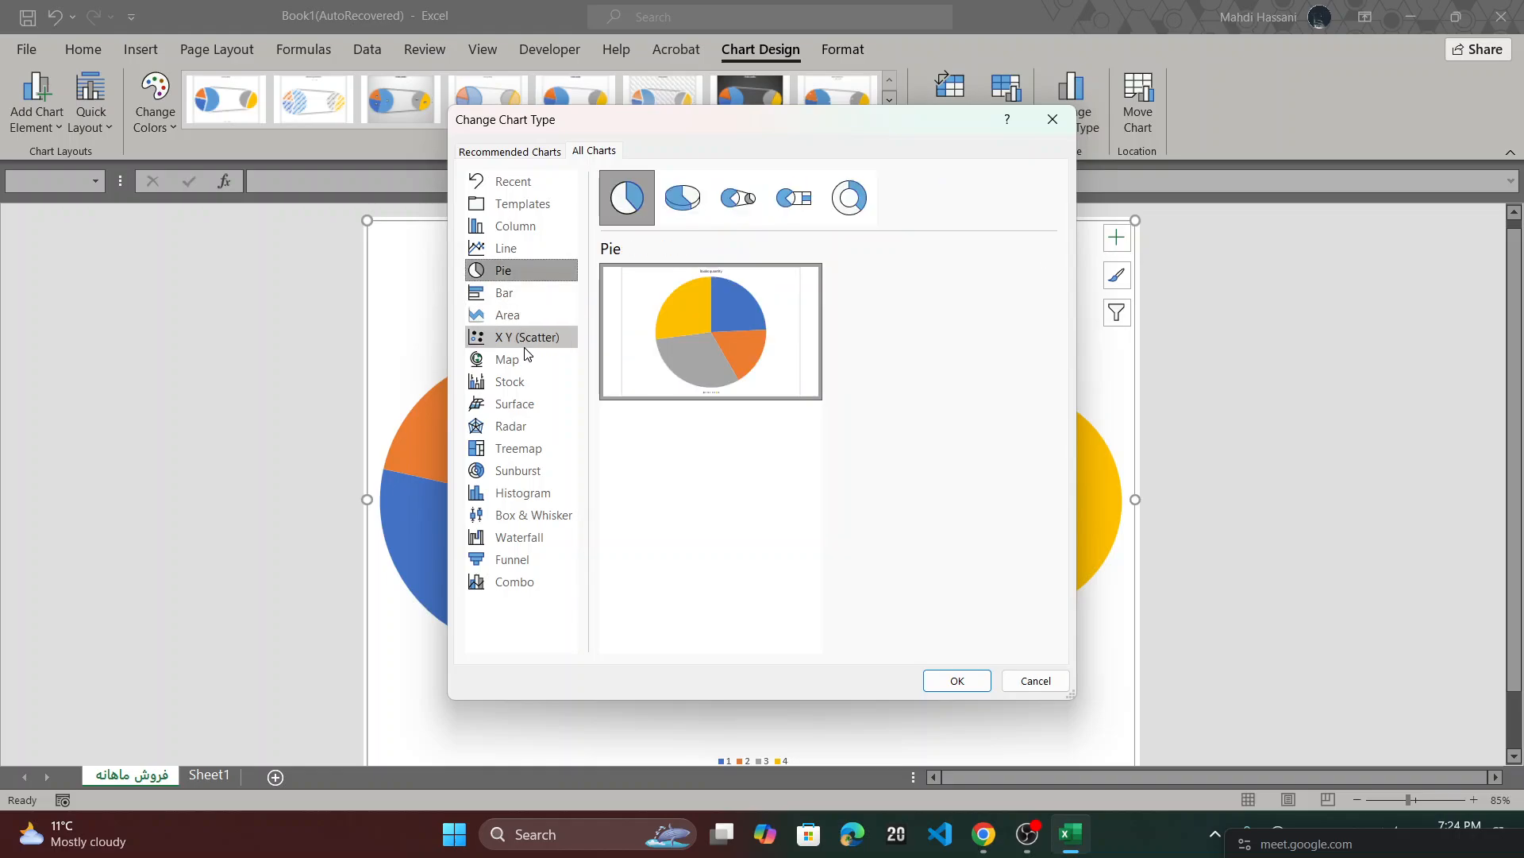
click(512, 317)
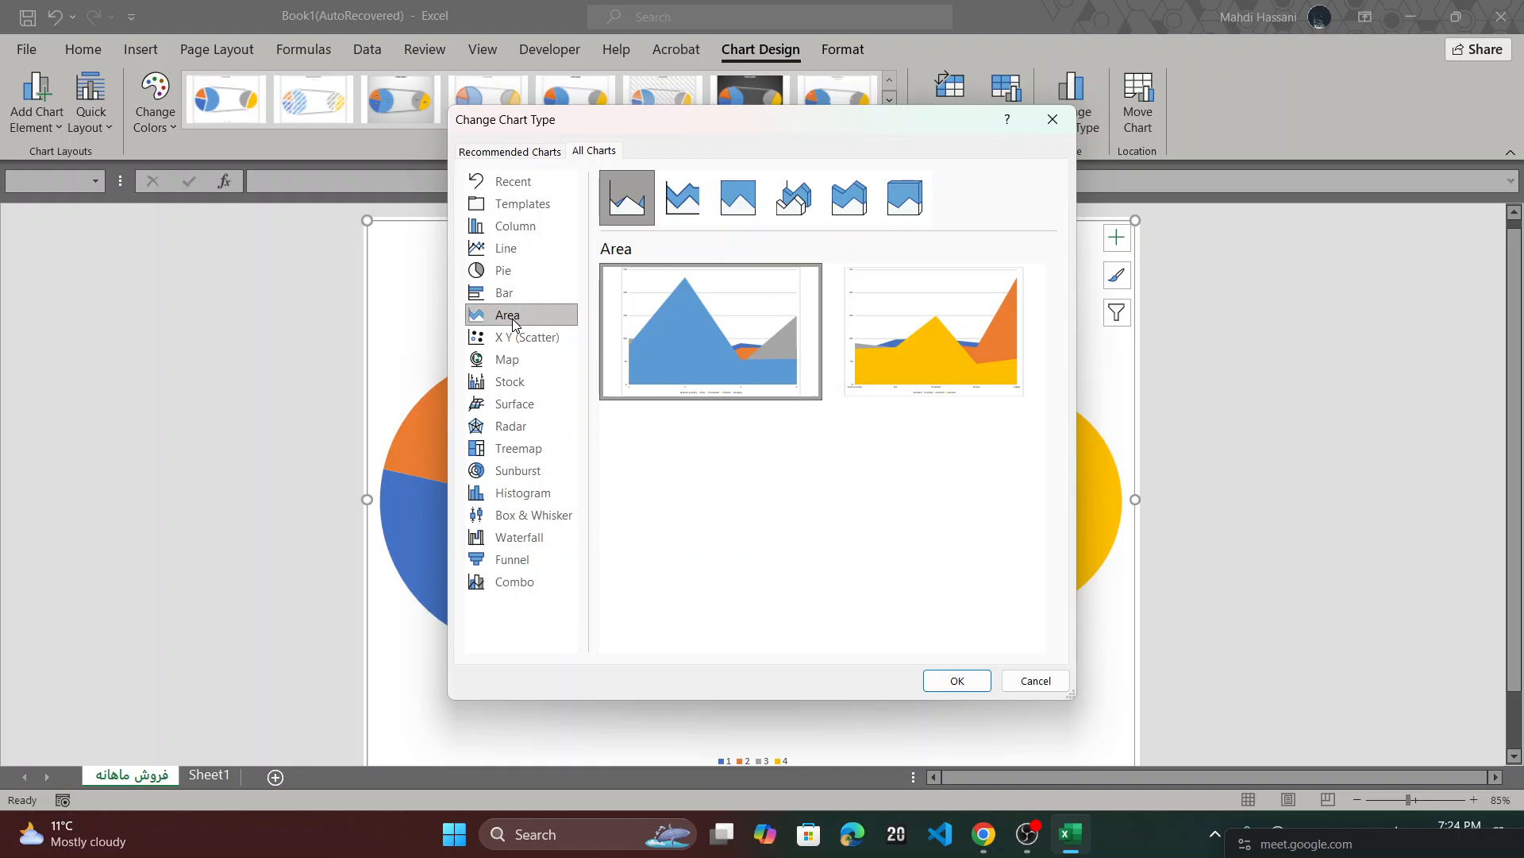
click(957, 680)
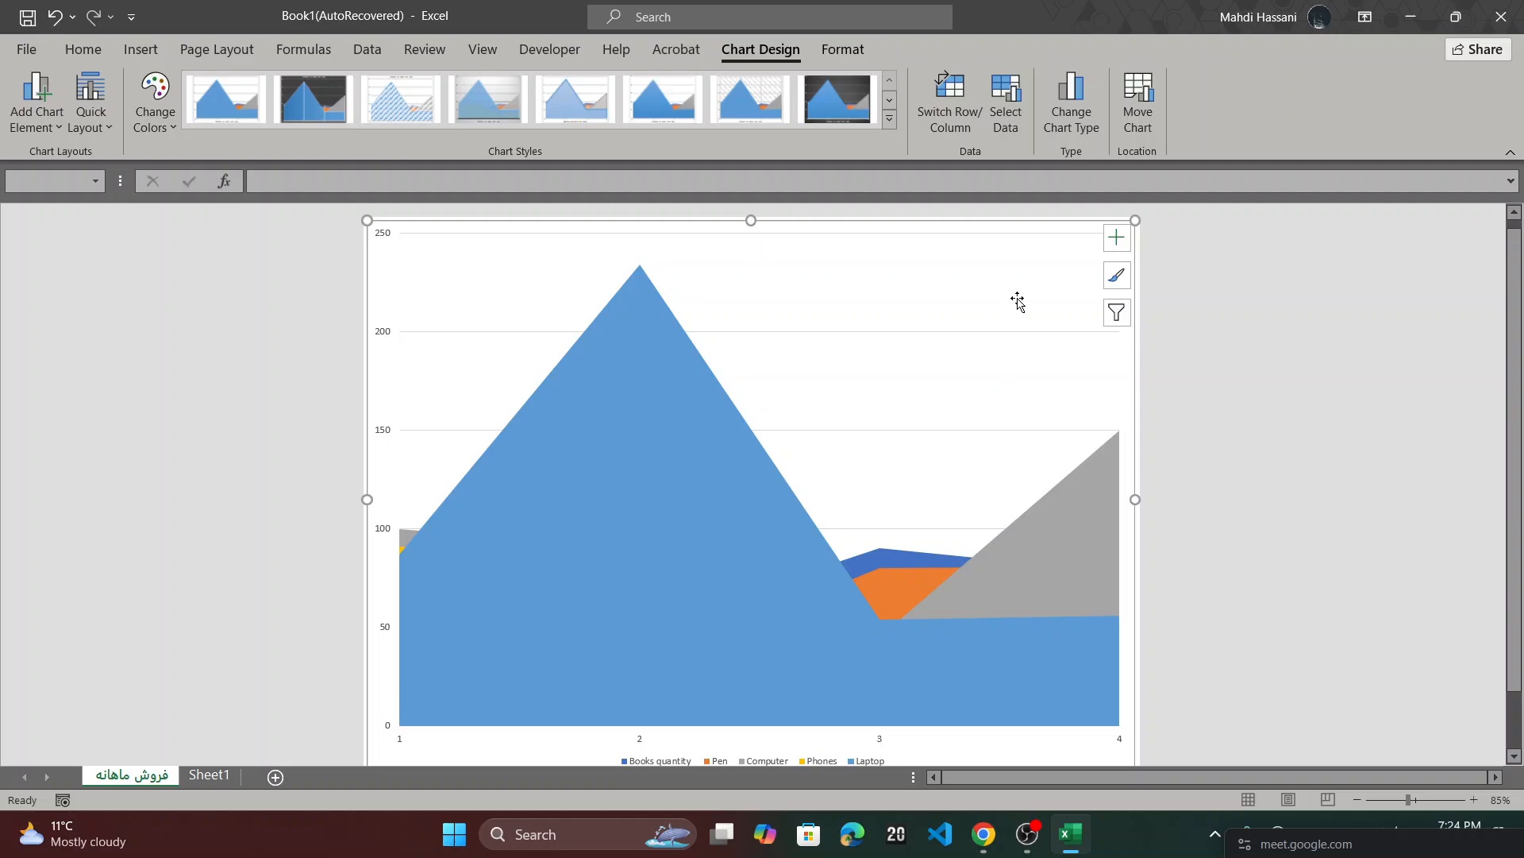
- Change the area chart to a Radar chart and view its plotted series up close
click(1071, 115)
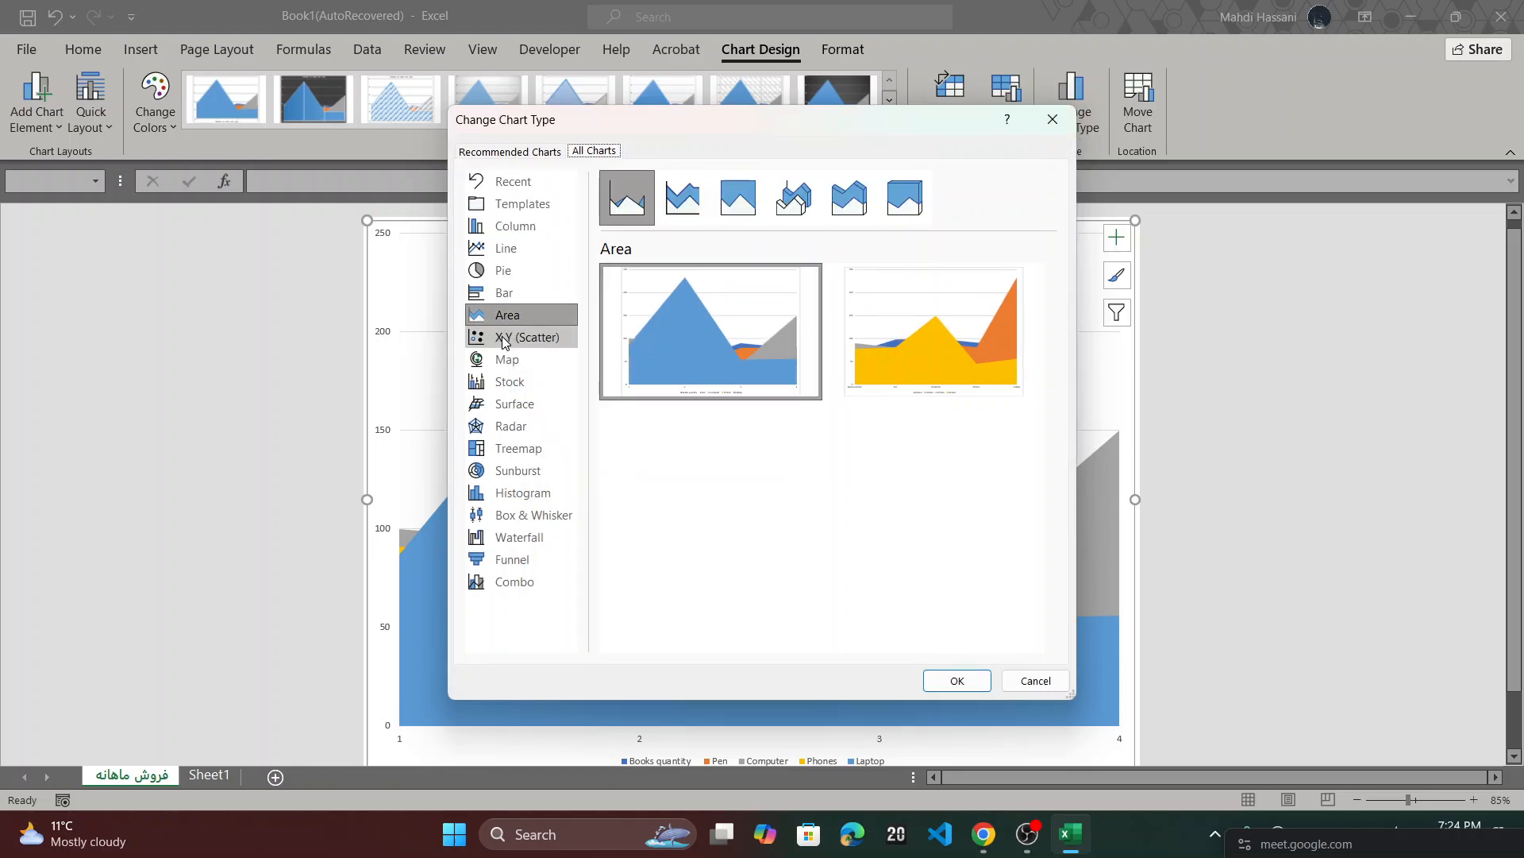
click(515, 405)
click(518, 427)
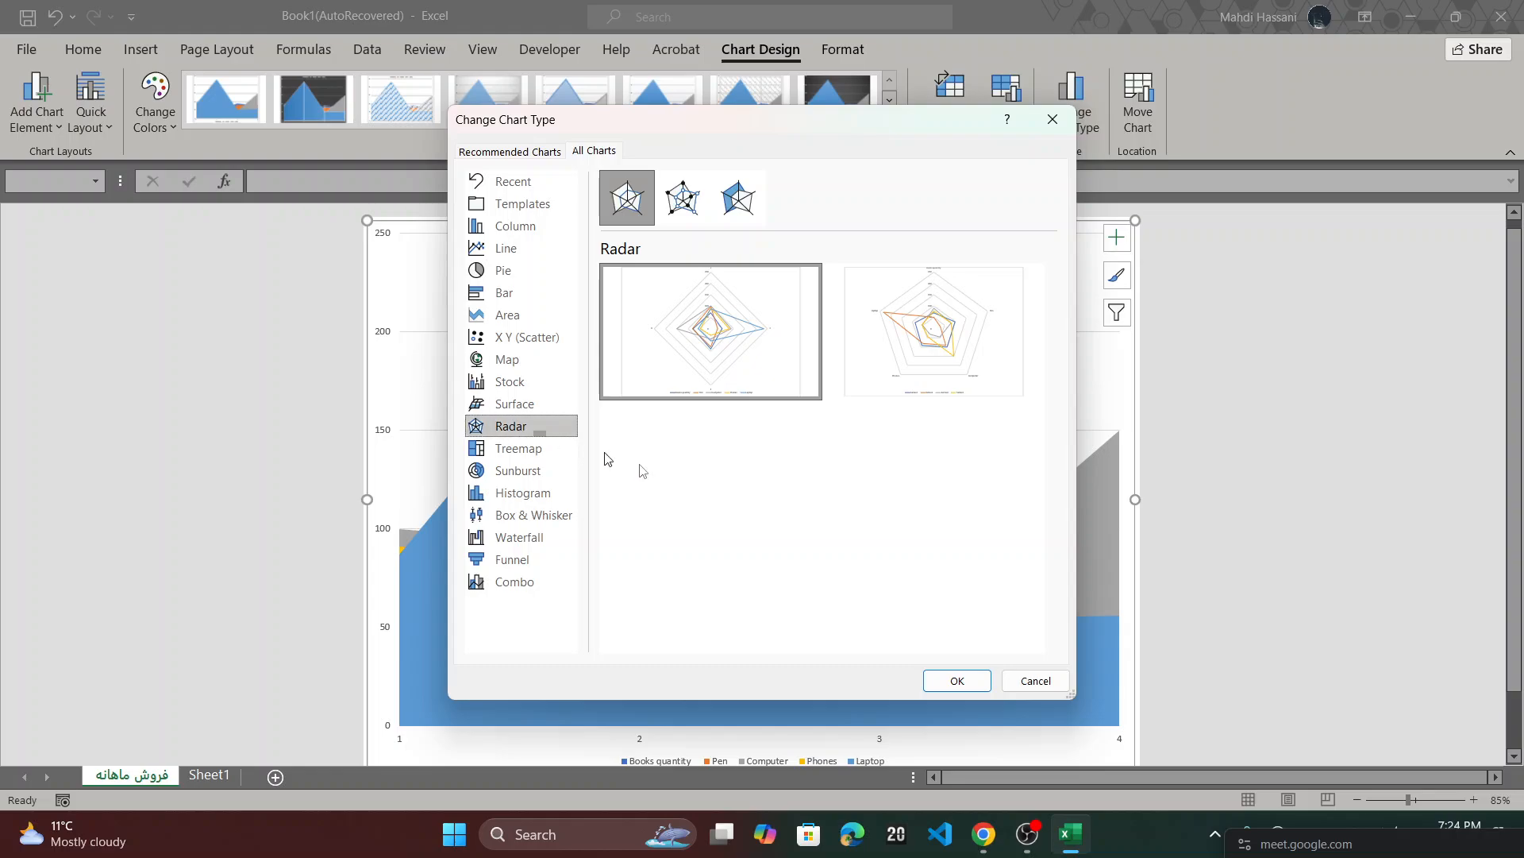
click(958, 680)
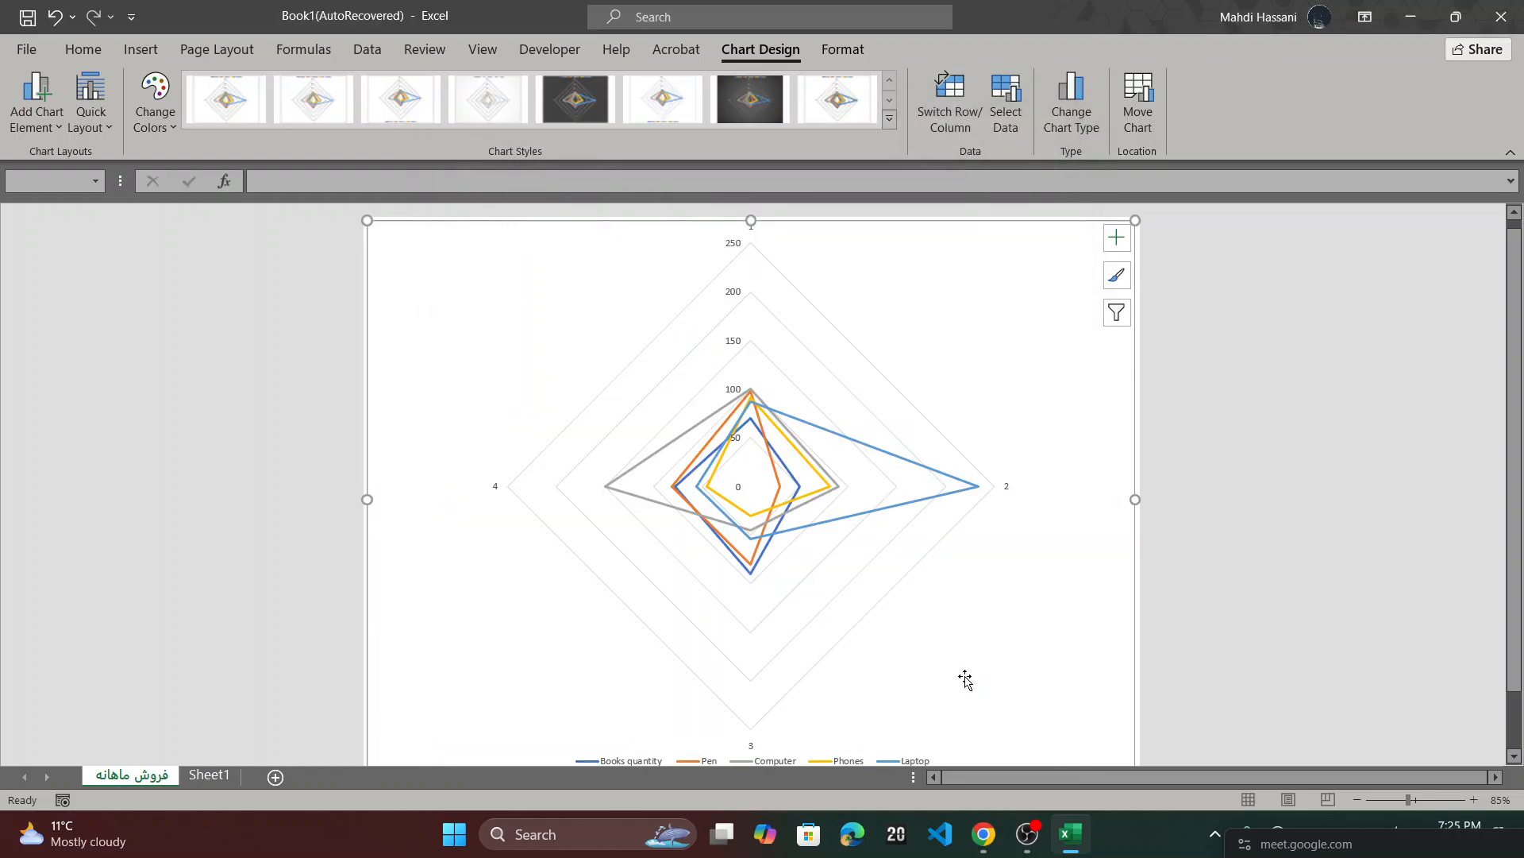
scroll(744, 473, up, 4)
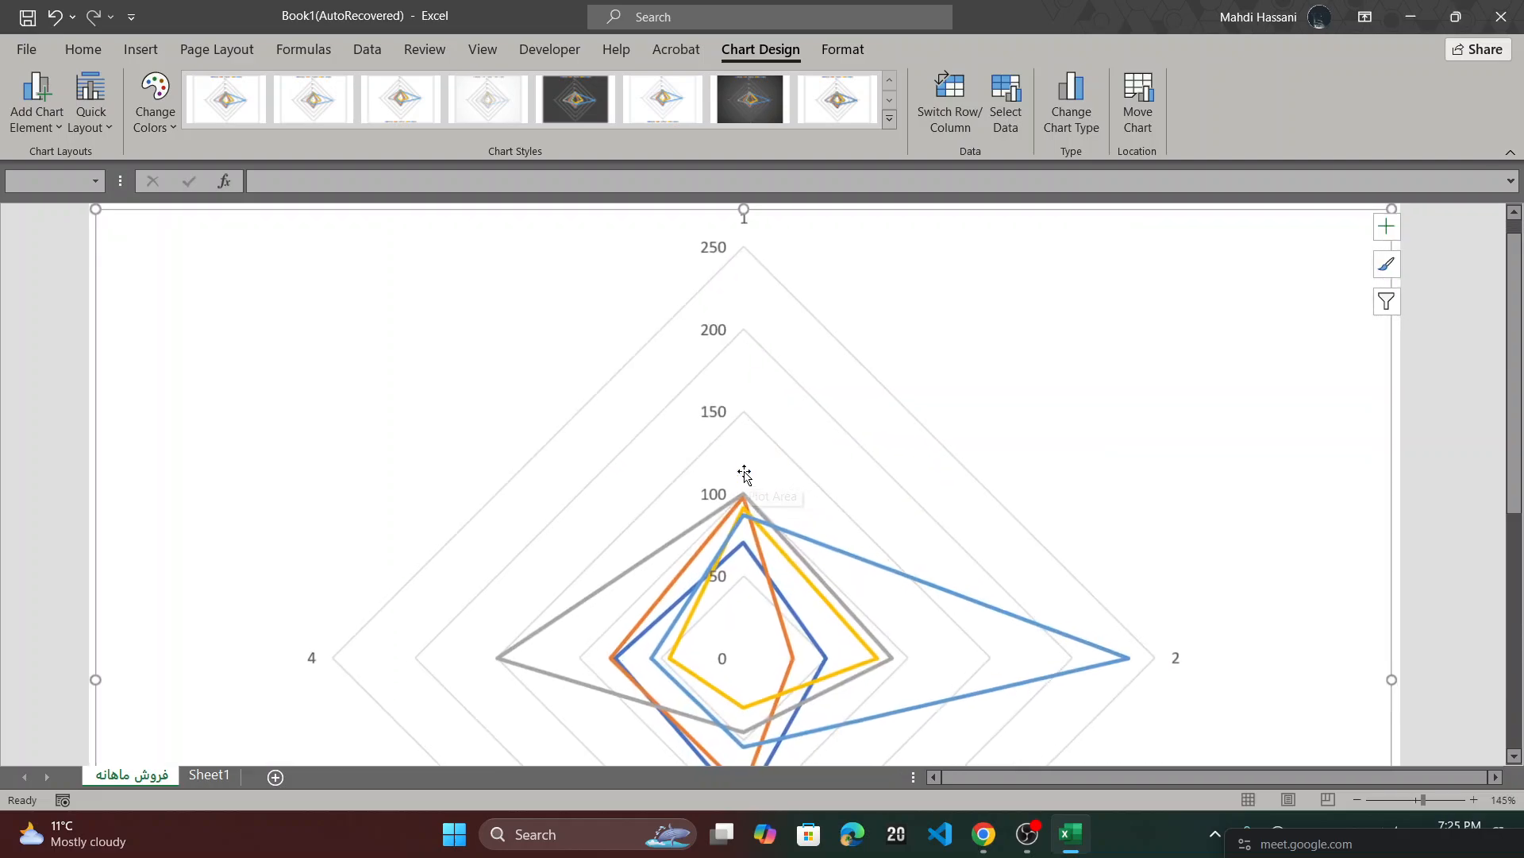
- Change the radar chart to a Clustered Column chart and view the whole chart on its sheet
scroll(854, 556, down, 1)
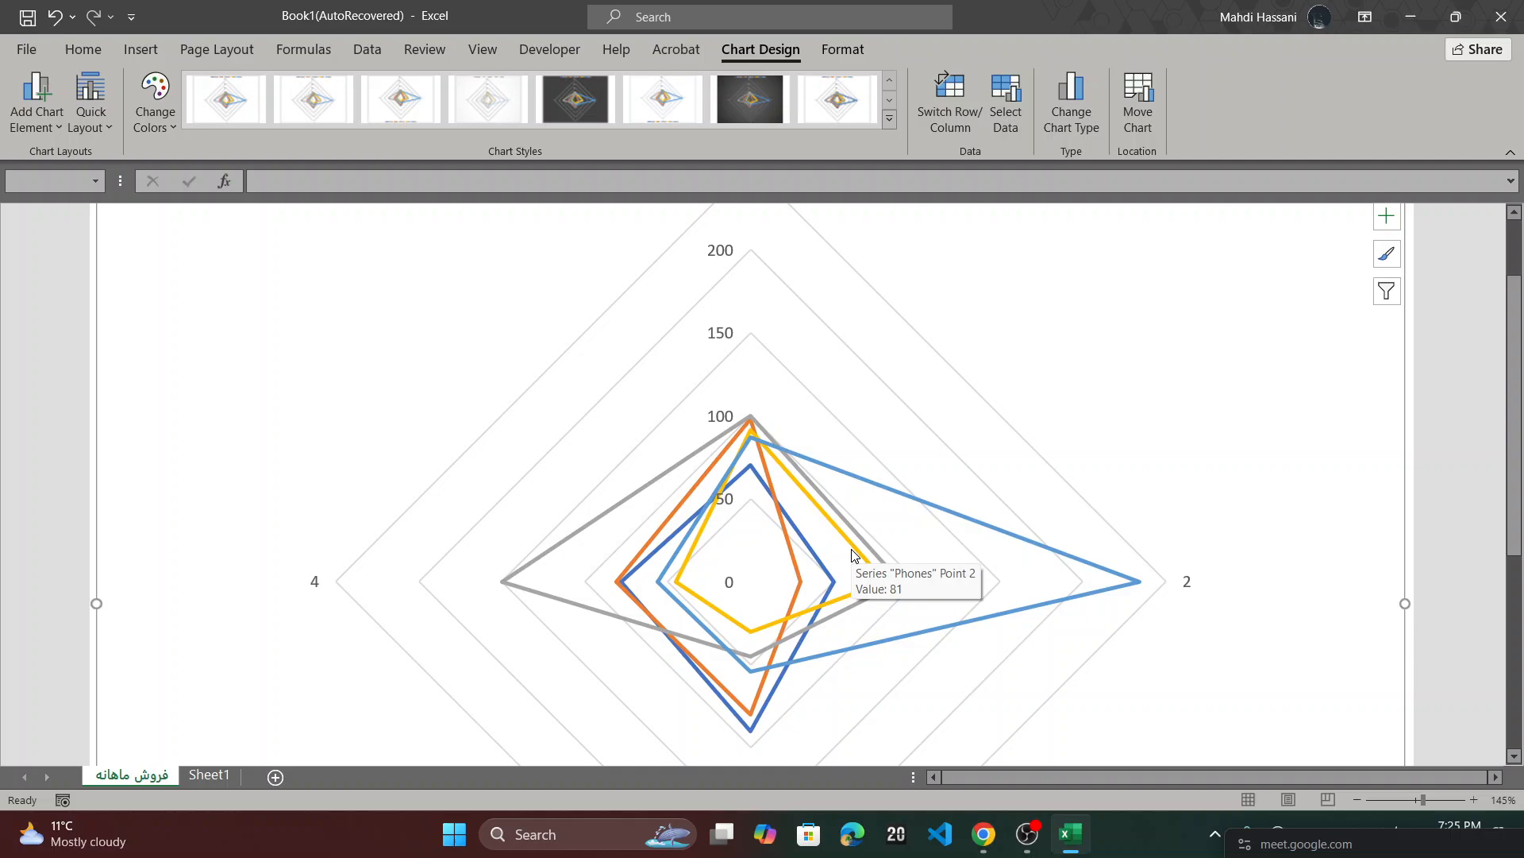
key(ctrl)
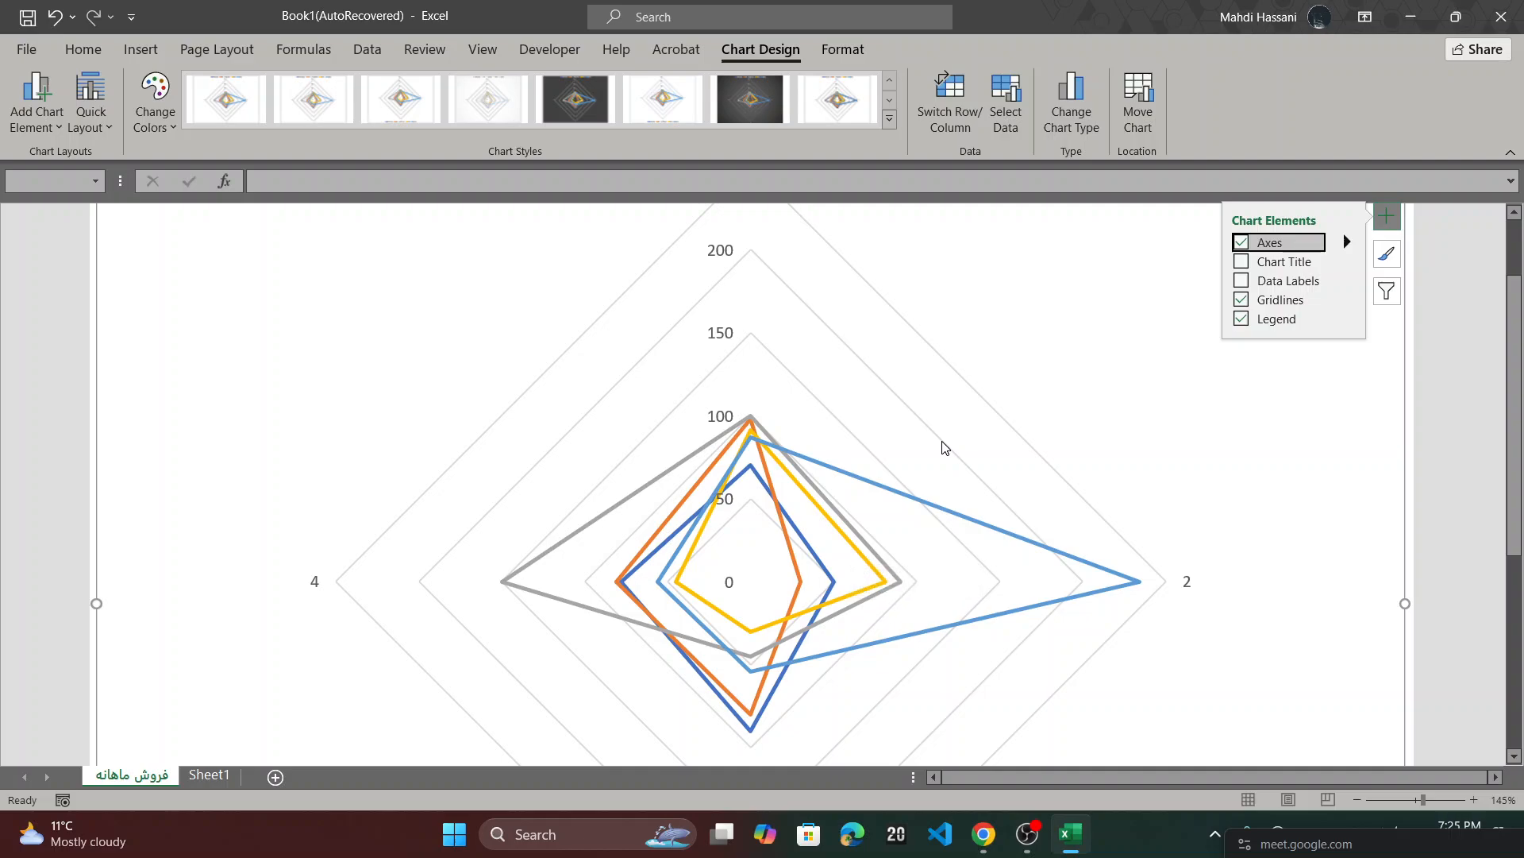
key(ctrl)
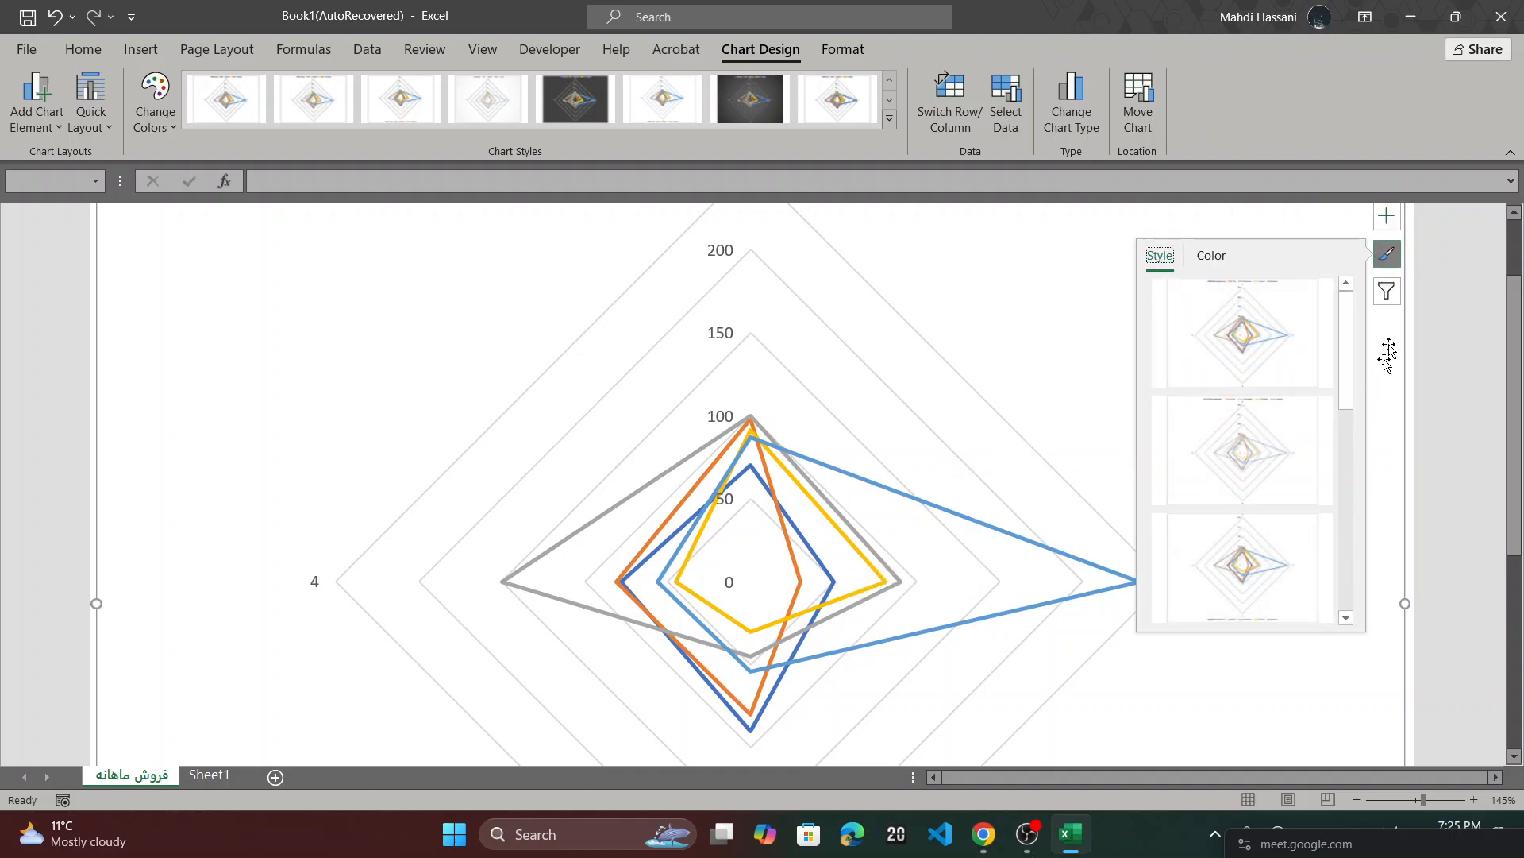
click(1071, 103)
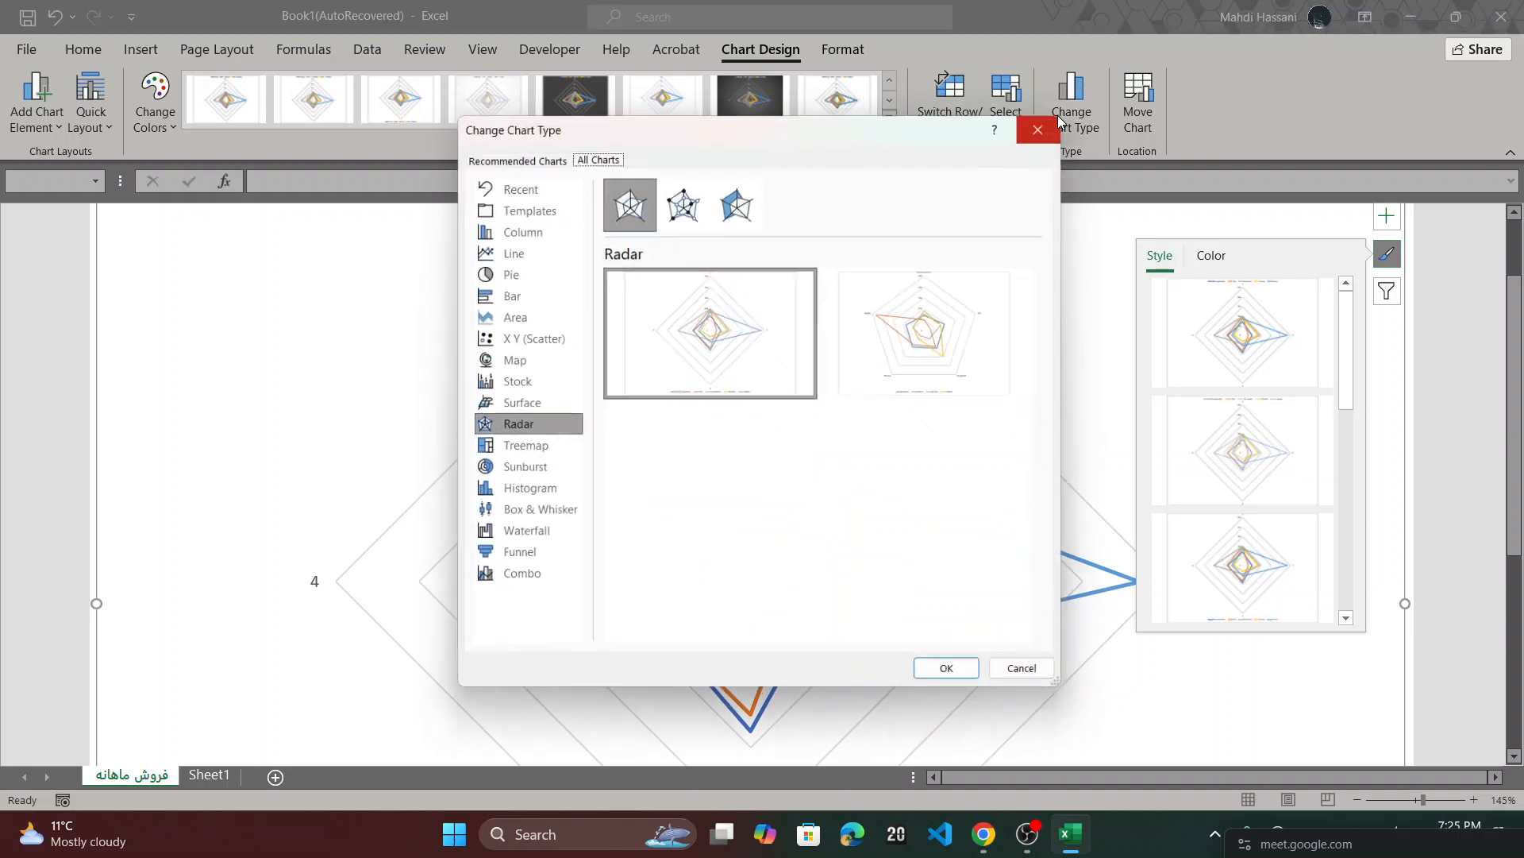
click(517, 228)
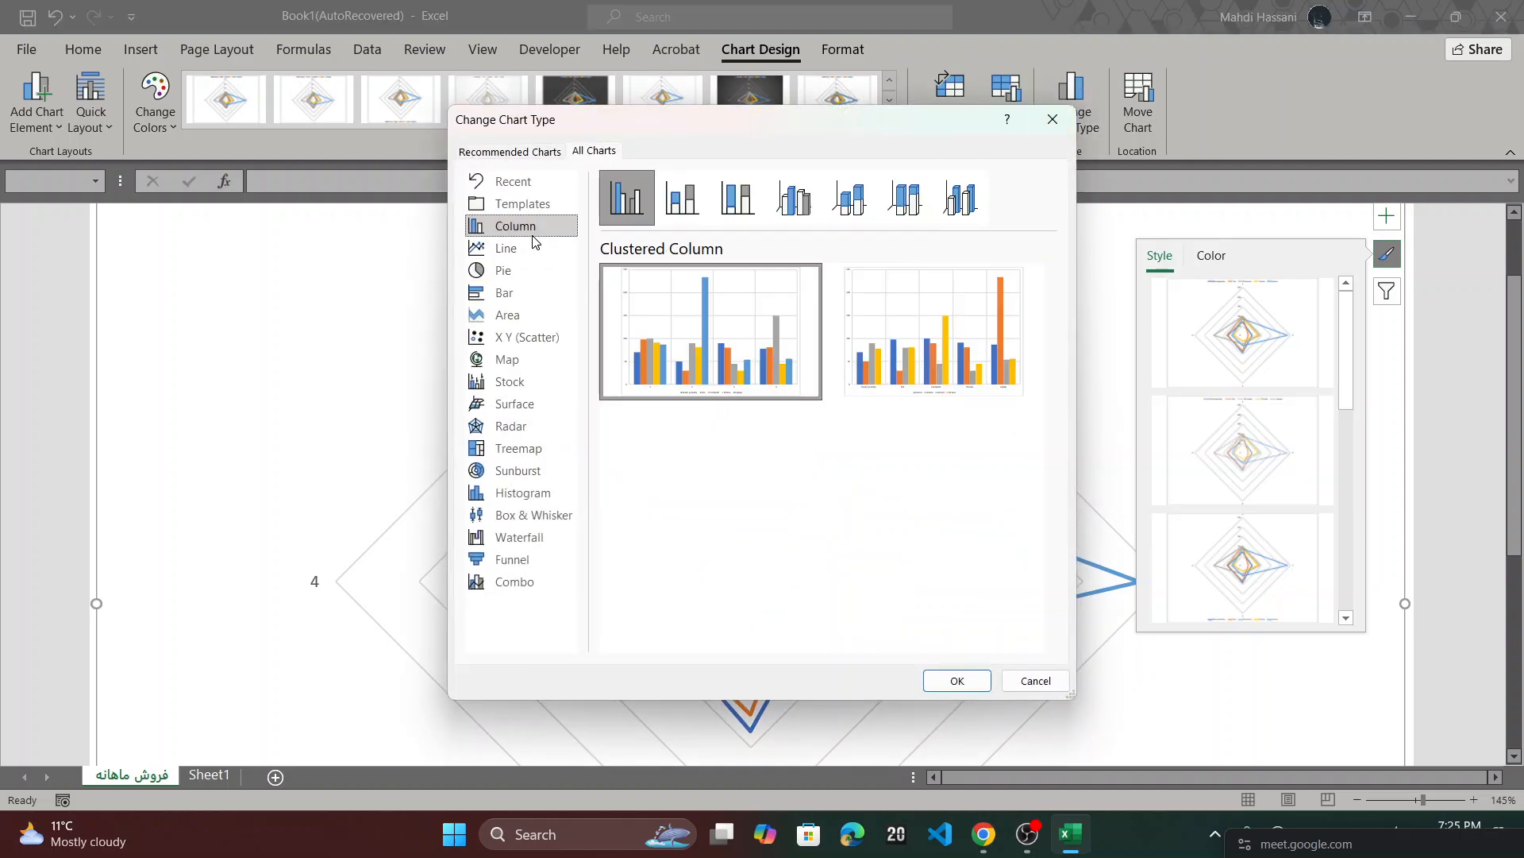
mouse_move(688, 295)
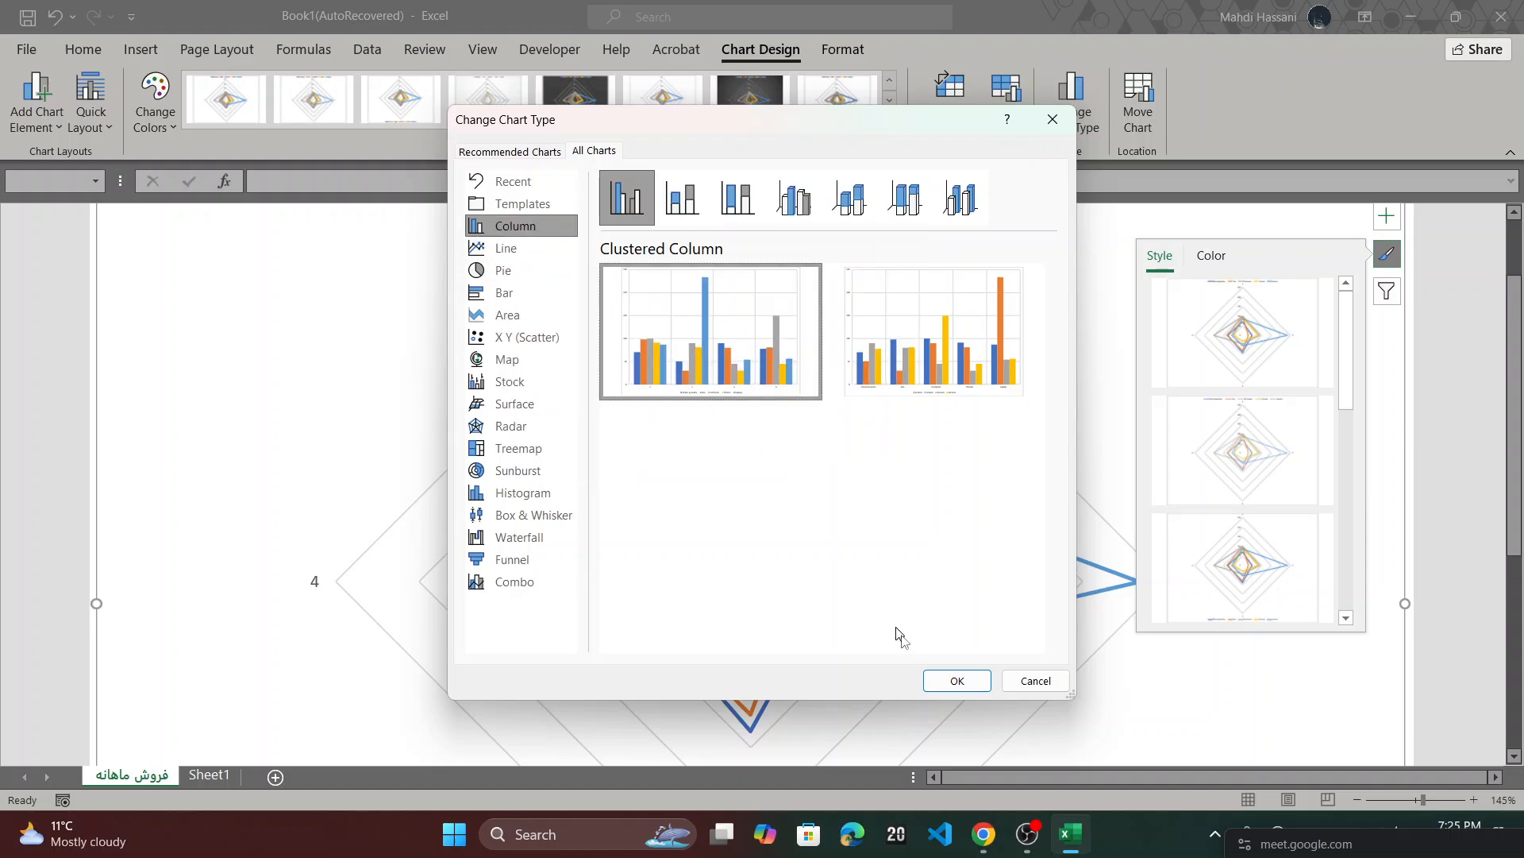
click(955, 680)
ctrl+scroll(842, 567, down, 6)
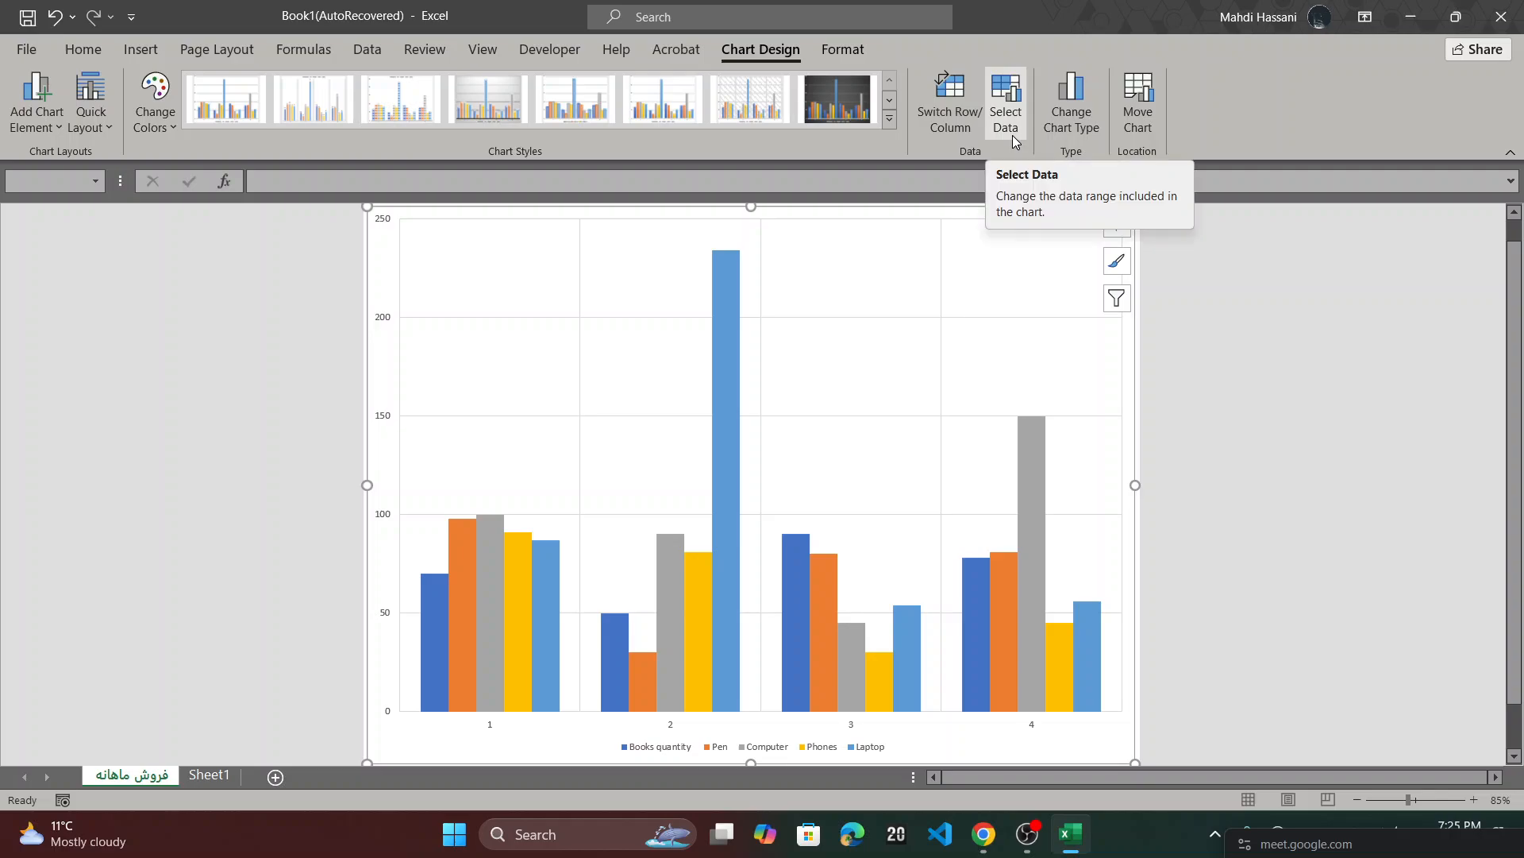
- Compare the chart with the table on Sheet1, and start adding a new series in the chart's data source settings
click(210, 775)
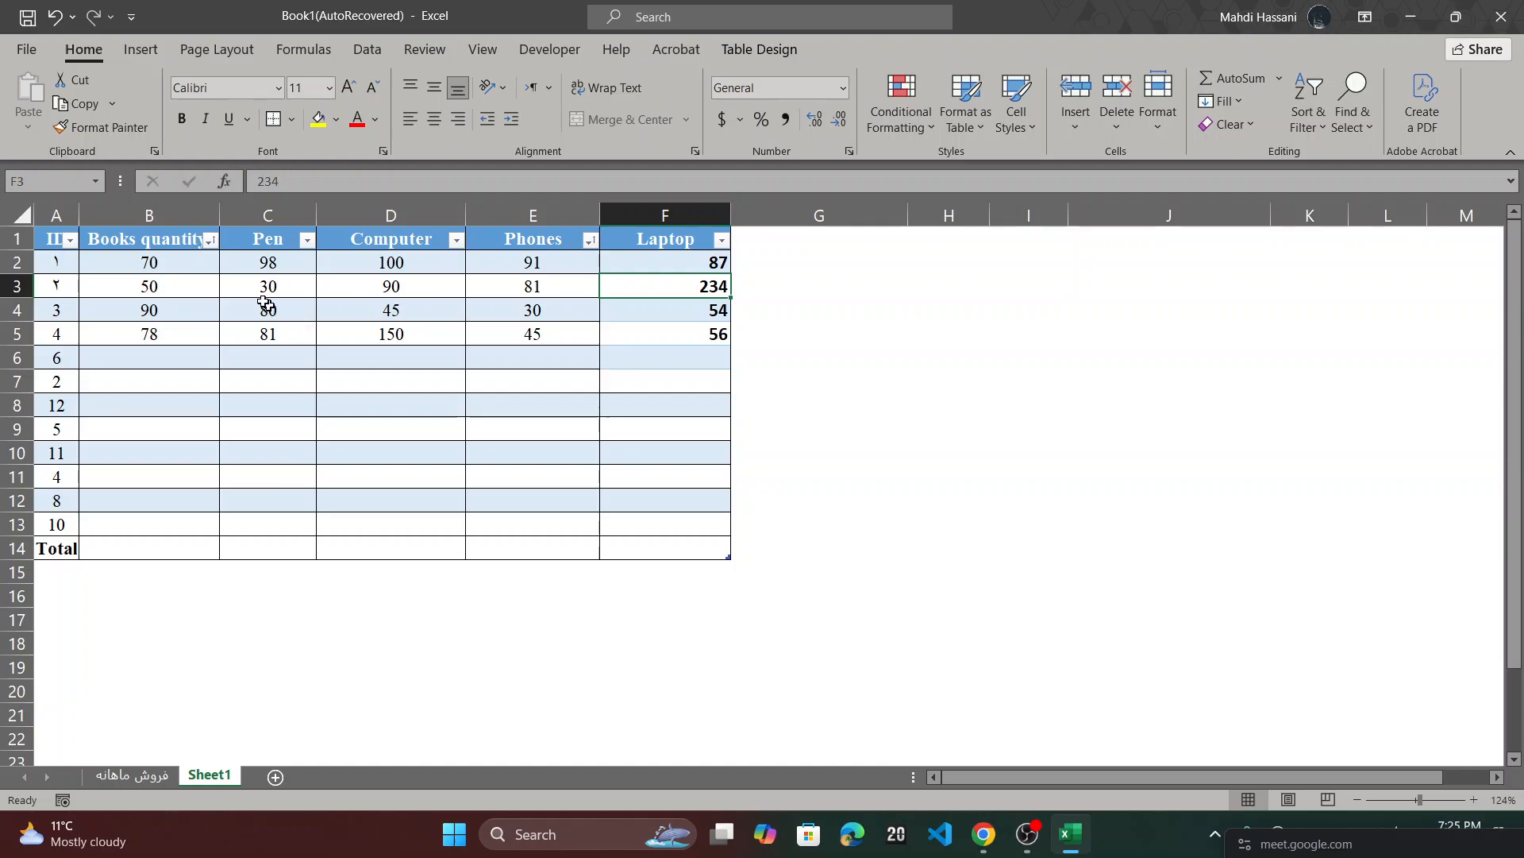
click(135, 777)
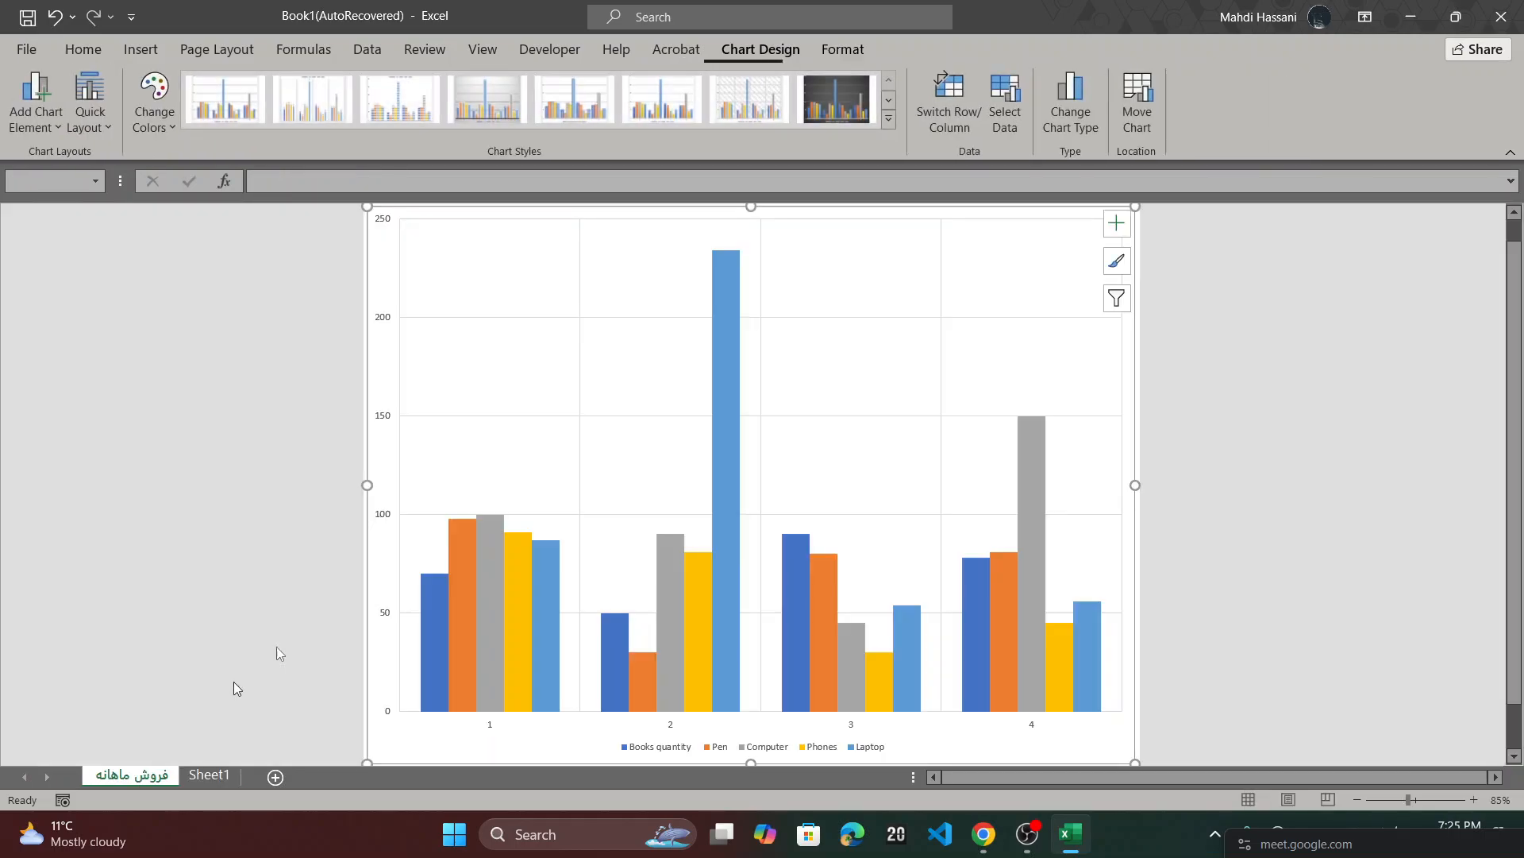
click(1003, 127)
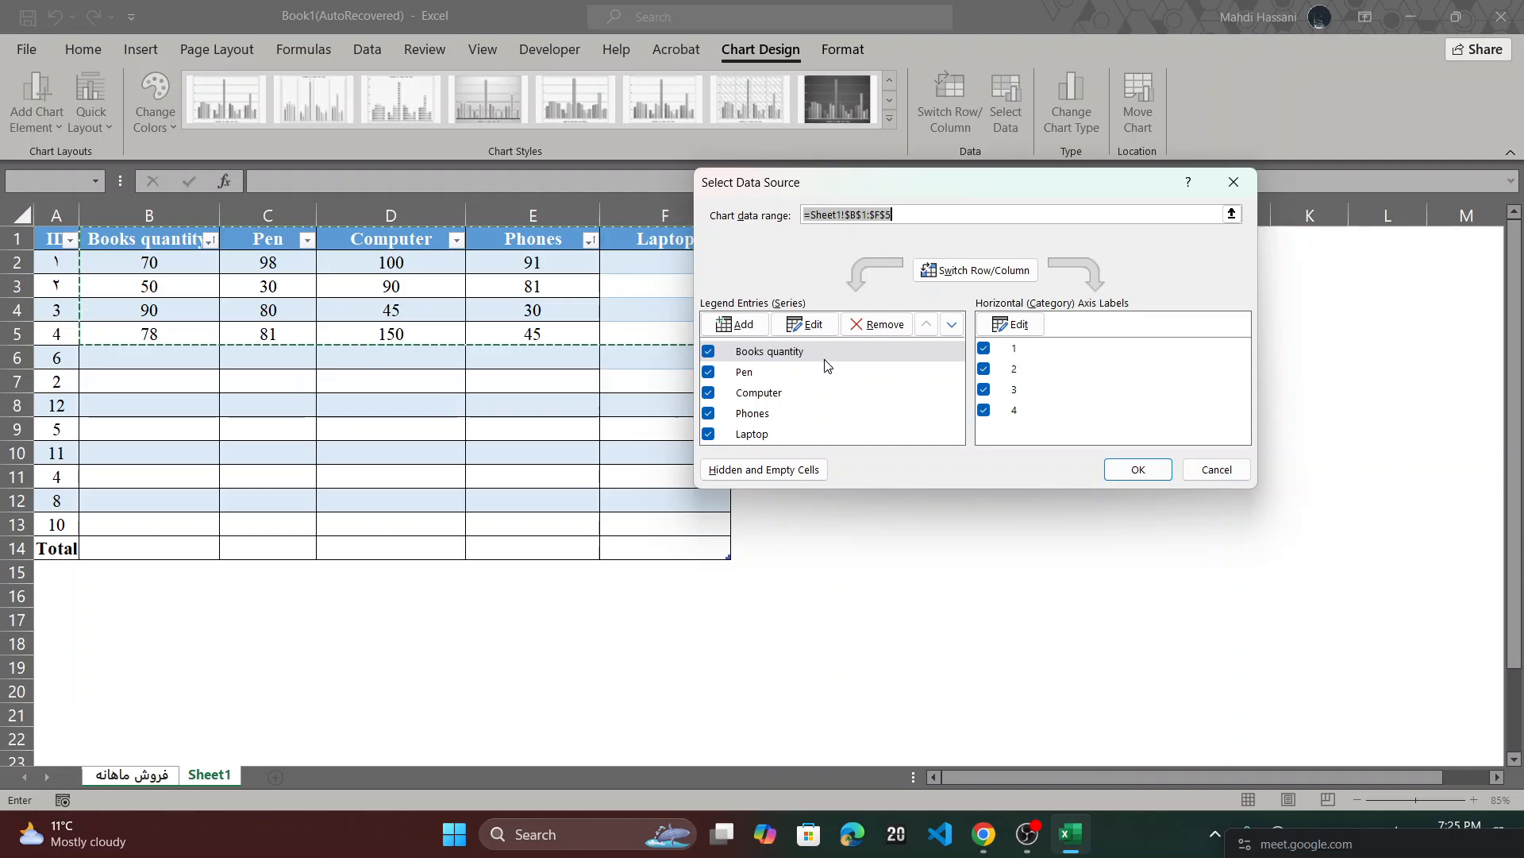
click(753, 326)
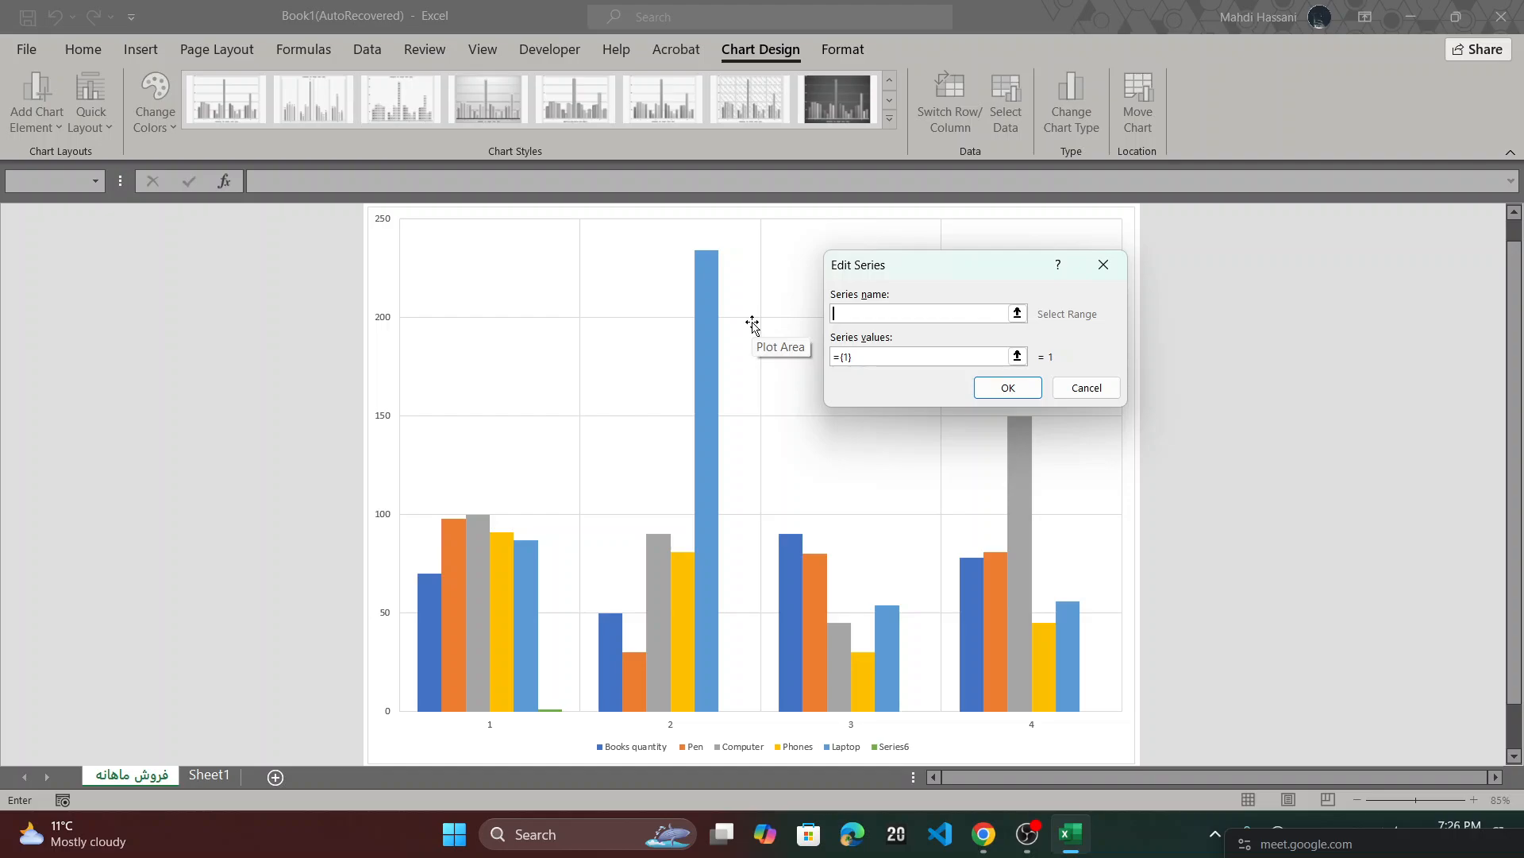
- Name the new chart series Notebook, keep its values at ={1}, and apply the data source change
text(Notebook)
click(880, 367)
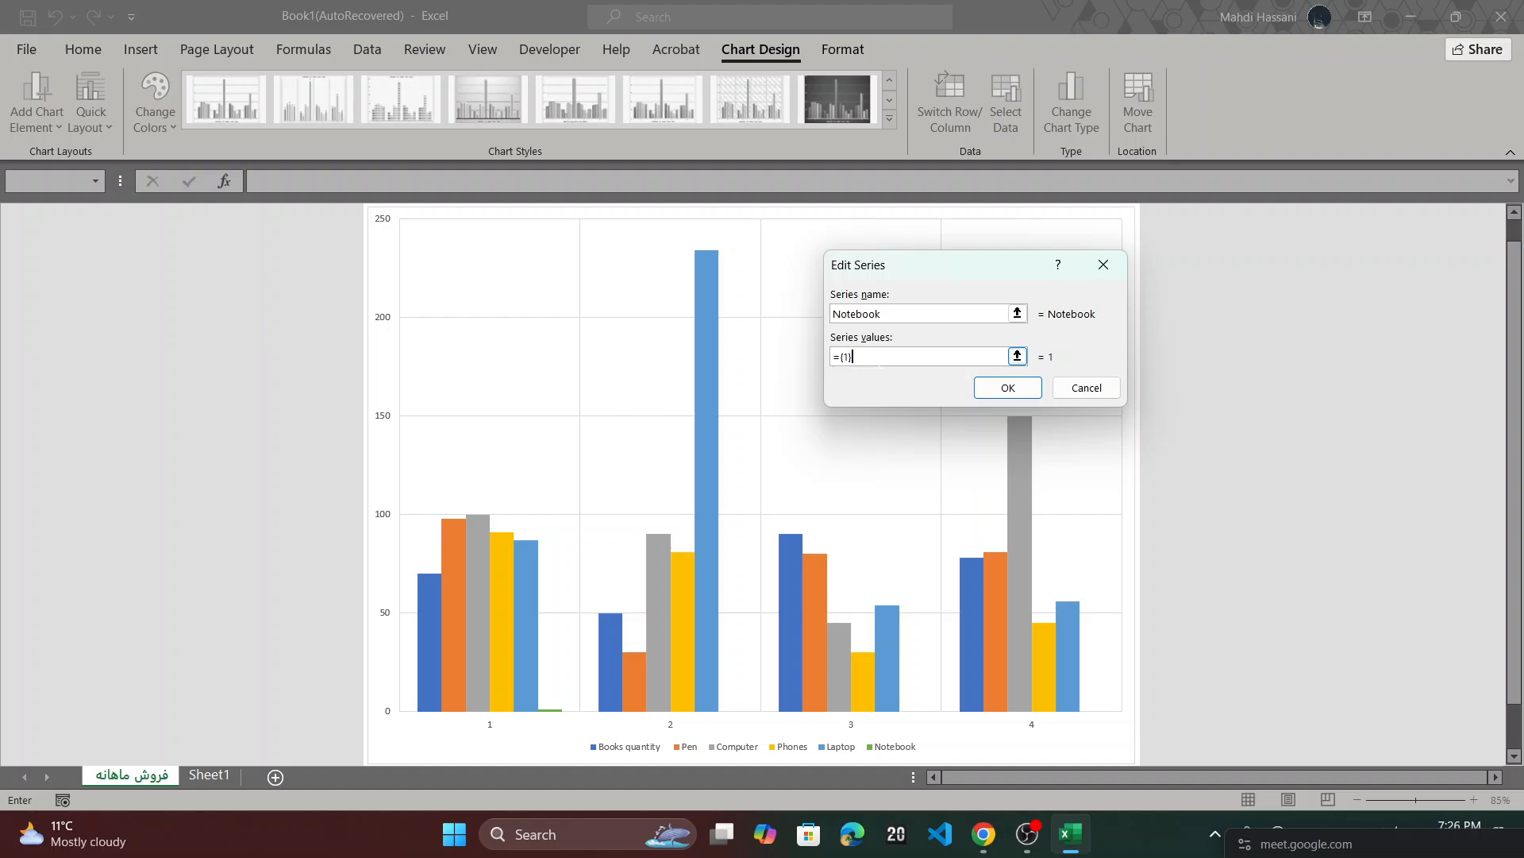
click(1007, 387)
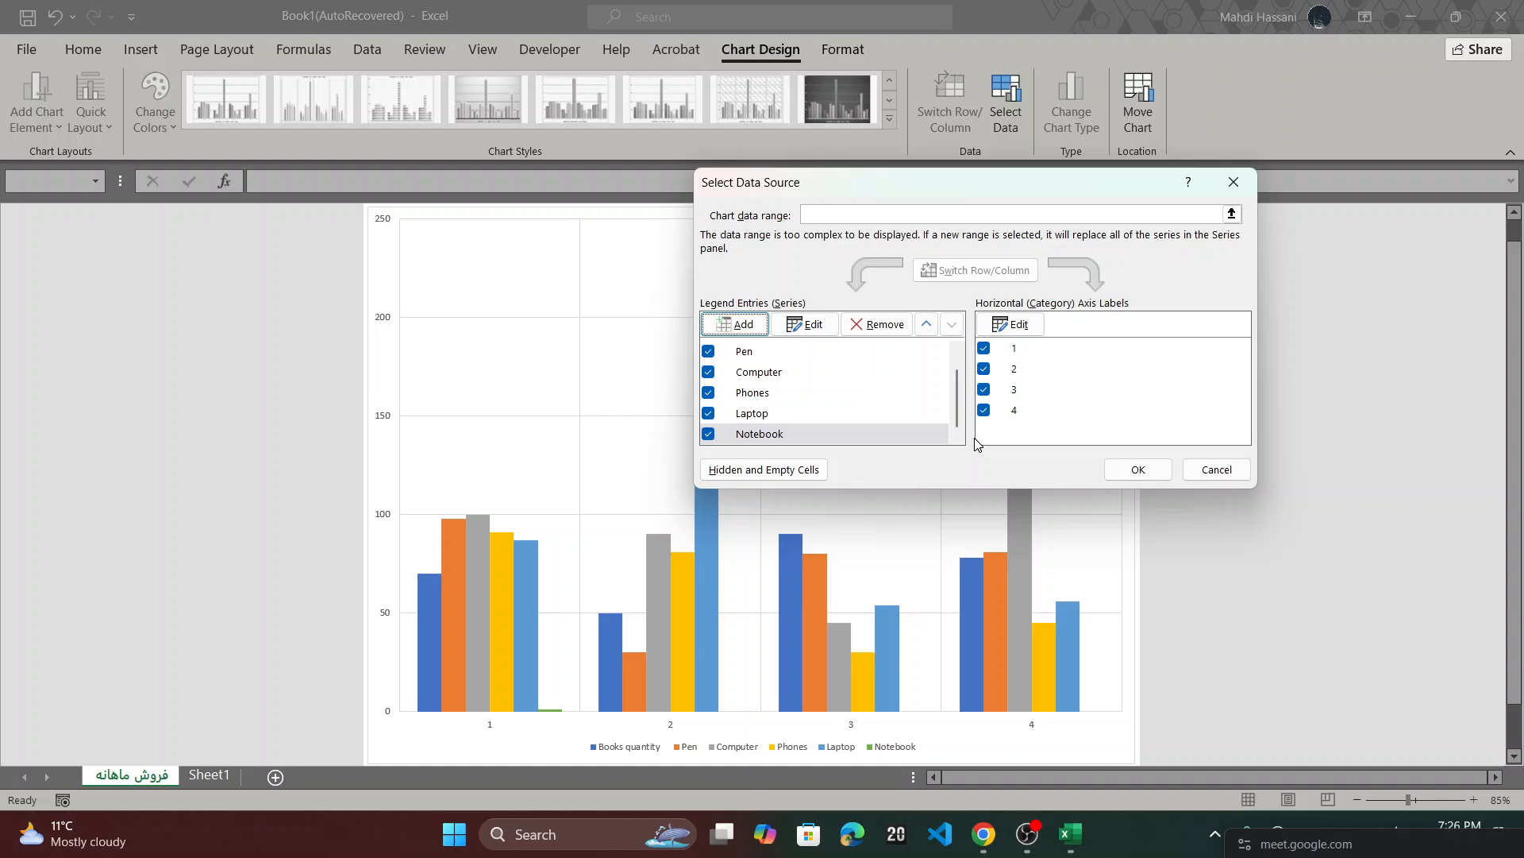
click(1136, 469)
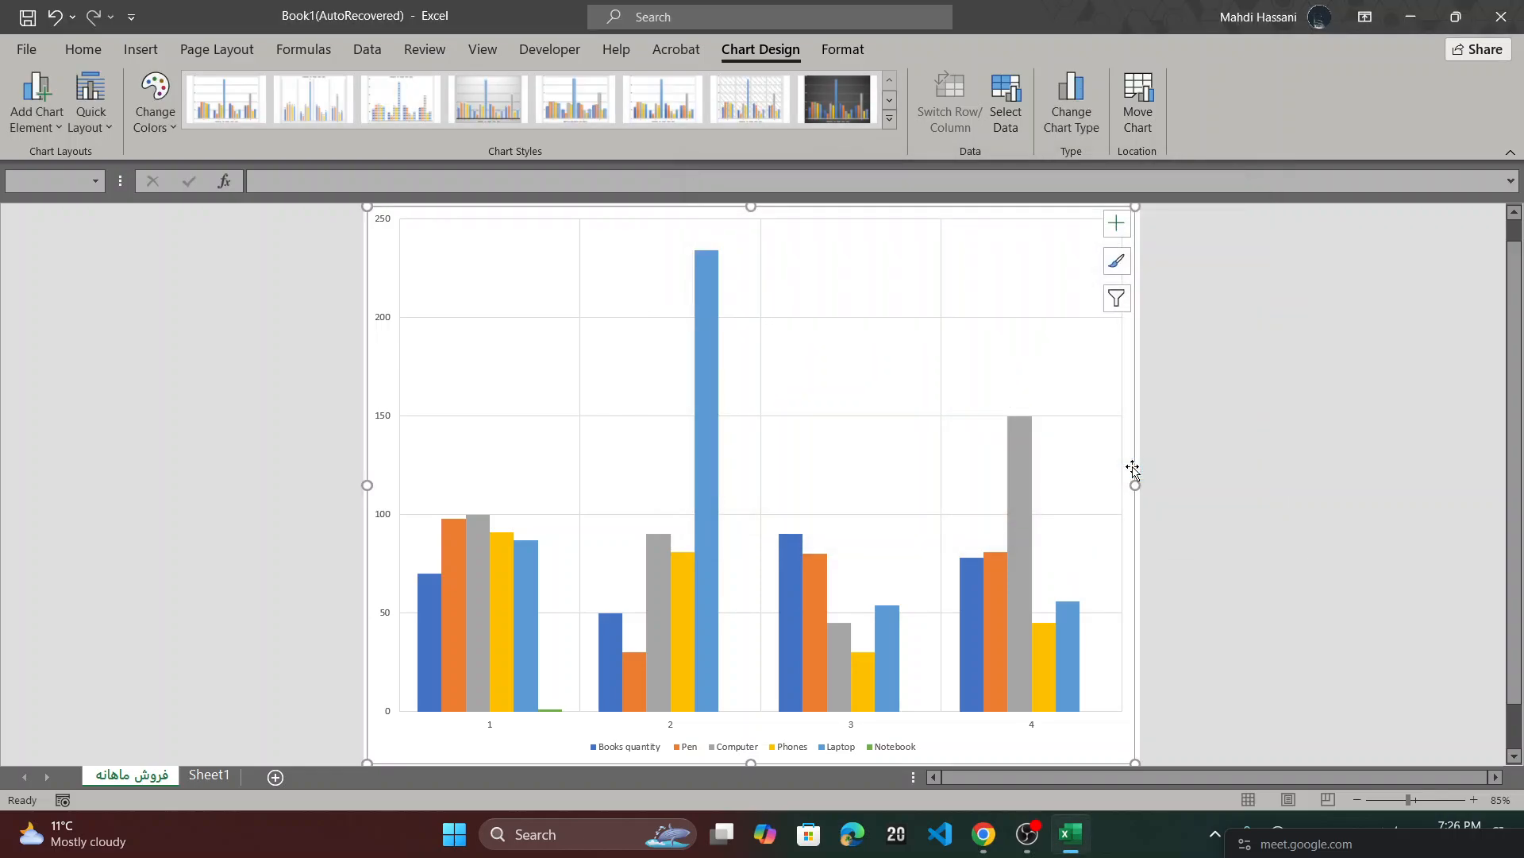
click(213, 775)
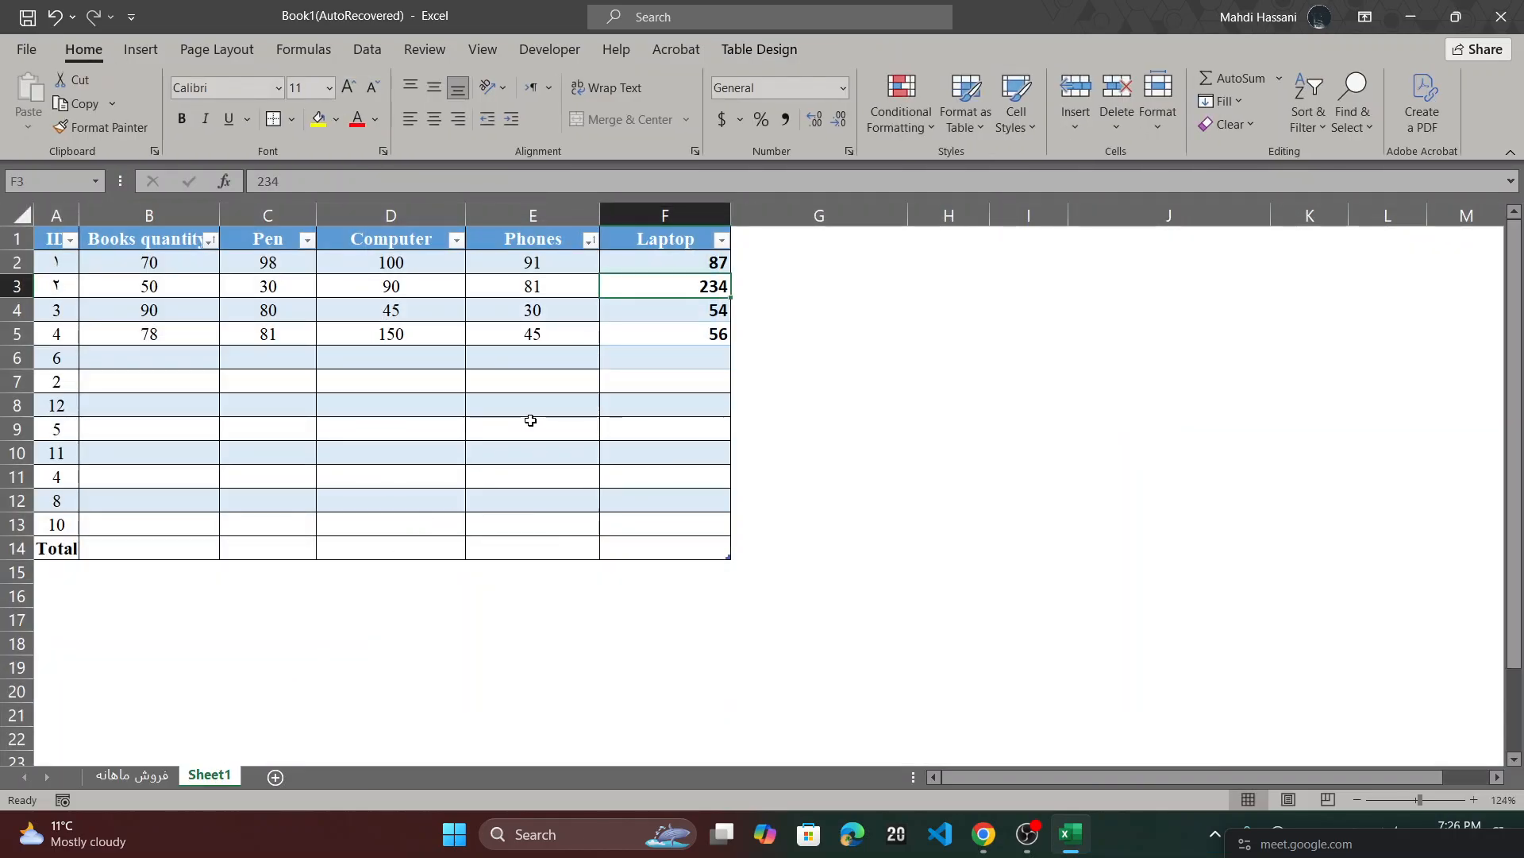
click(132, 776)
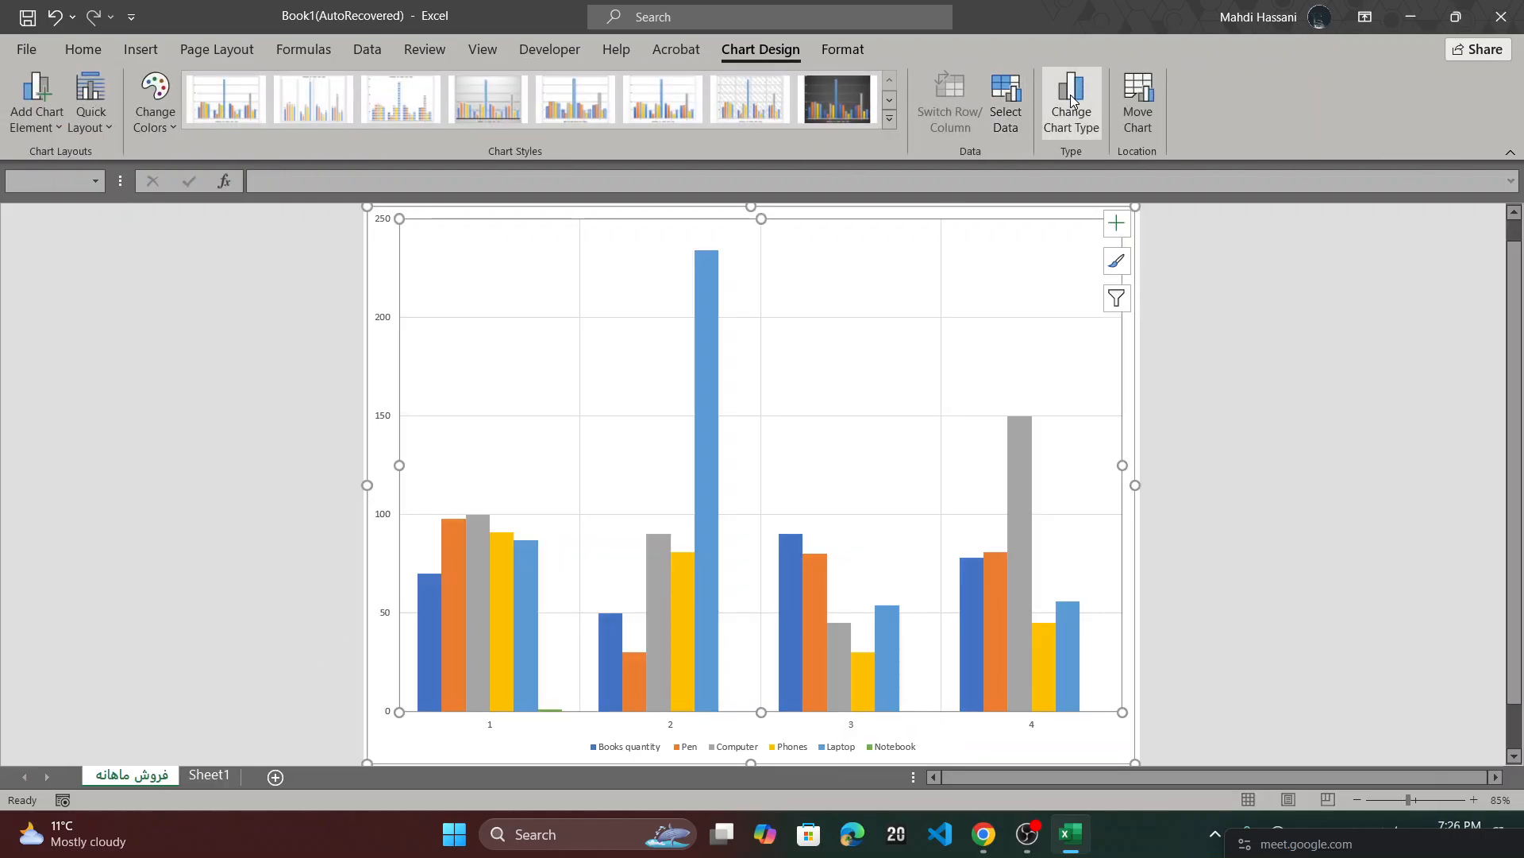
click(1022, 119)
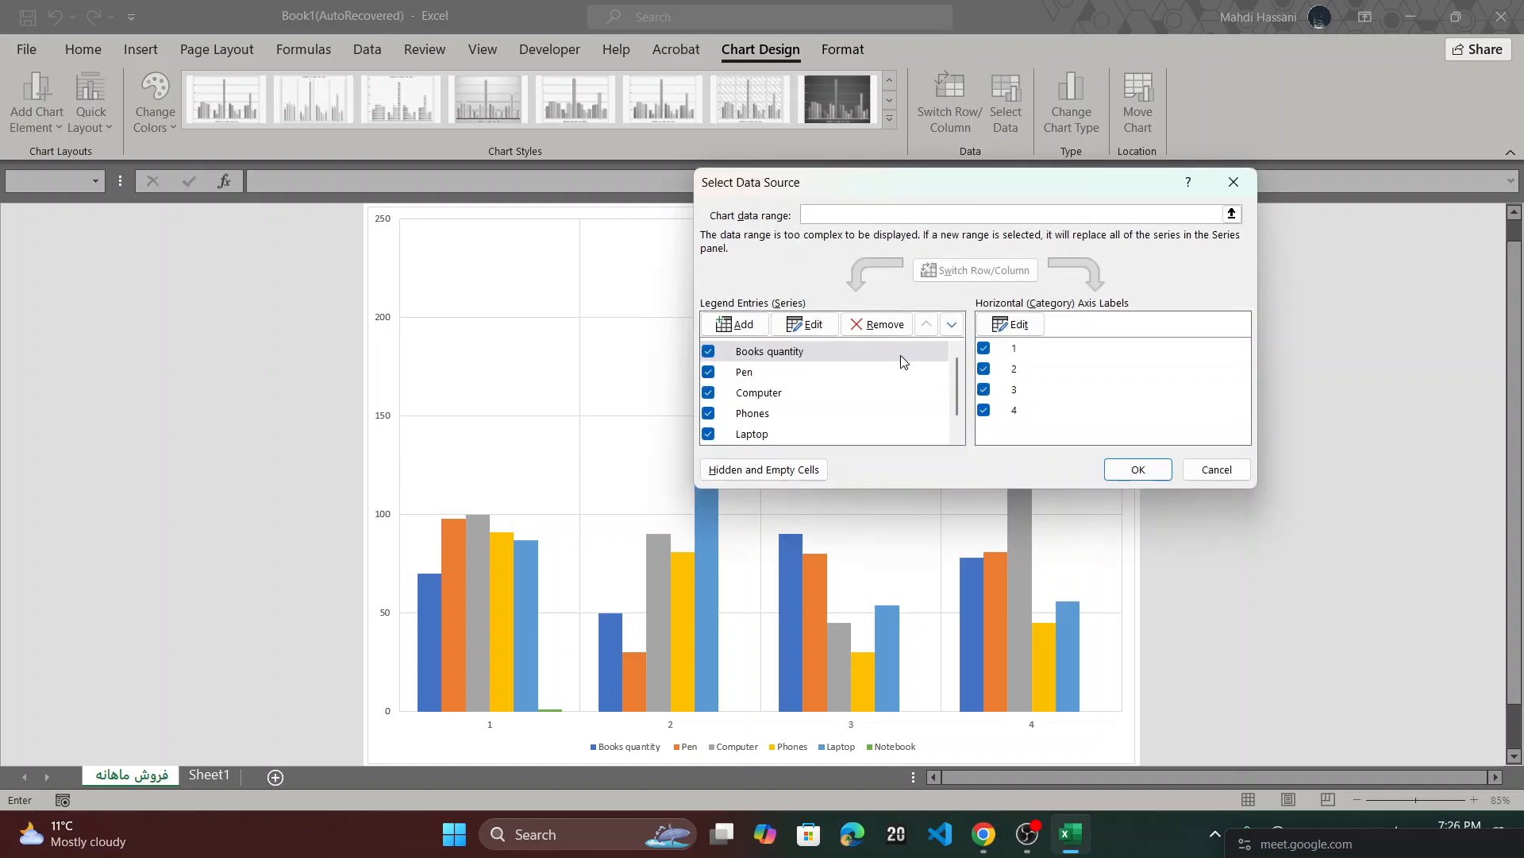
click(736, 324)
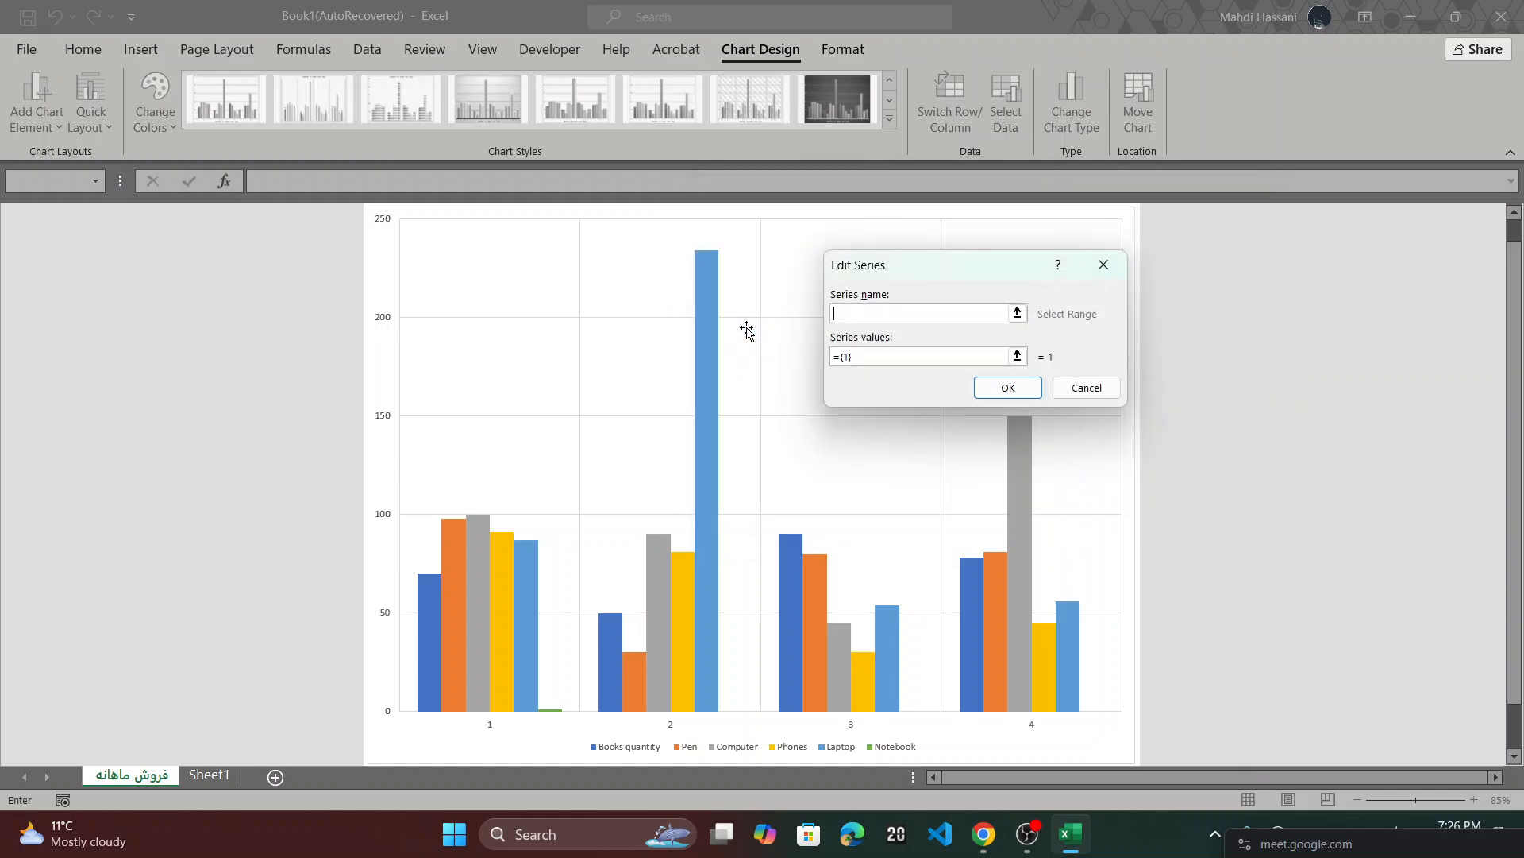
text(Note)
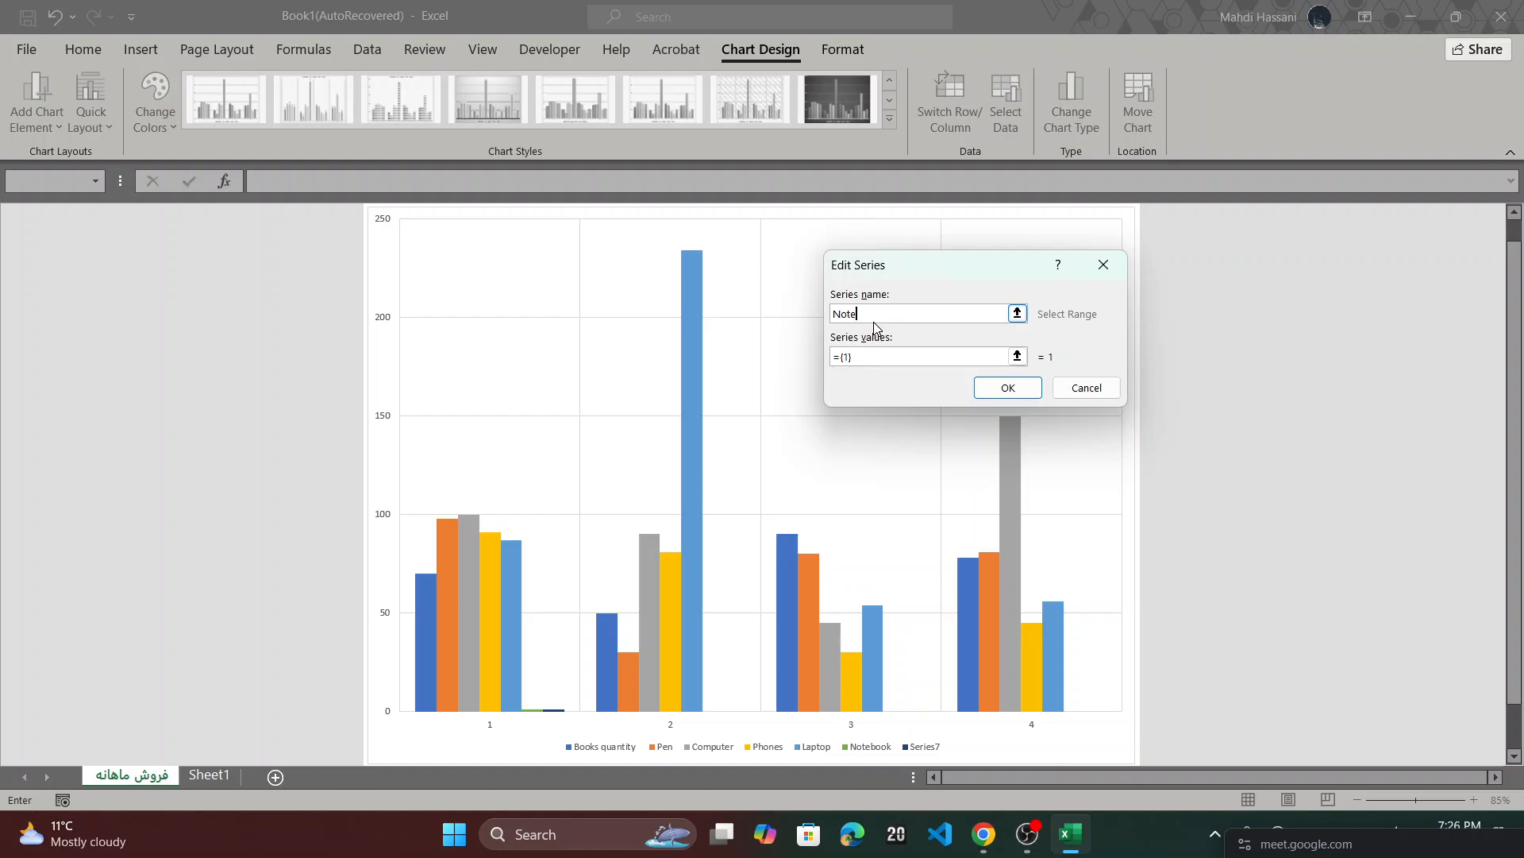
text(book)
click(881, 357)
click(1010, 358)
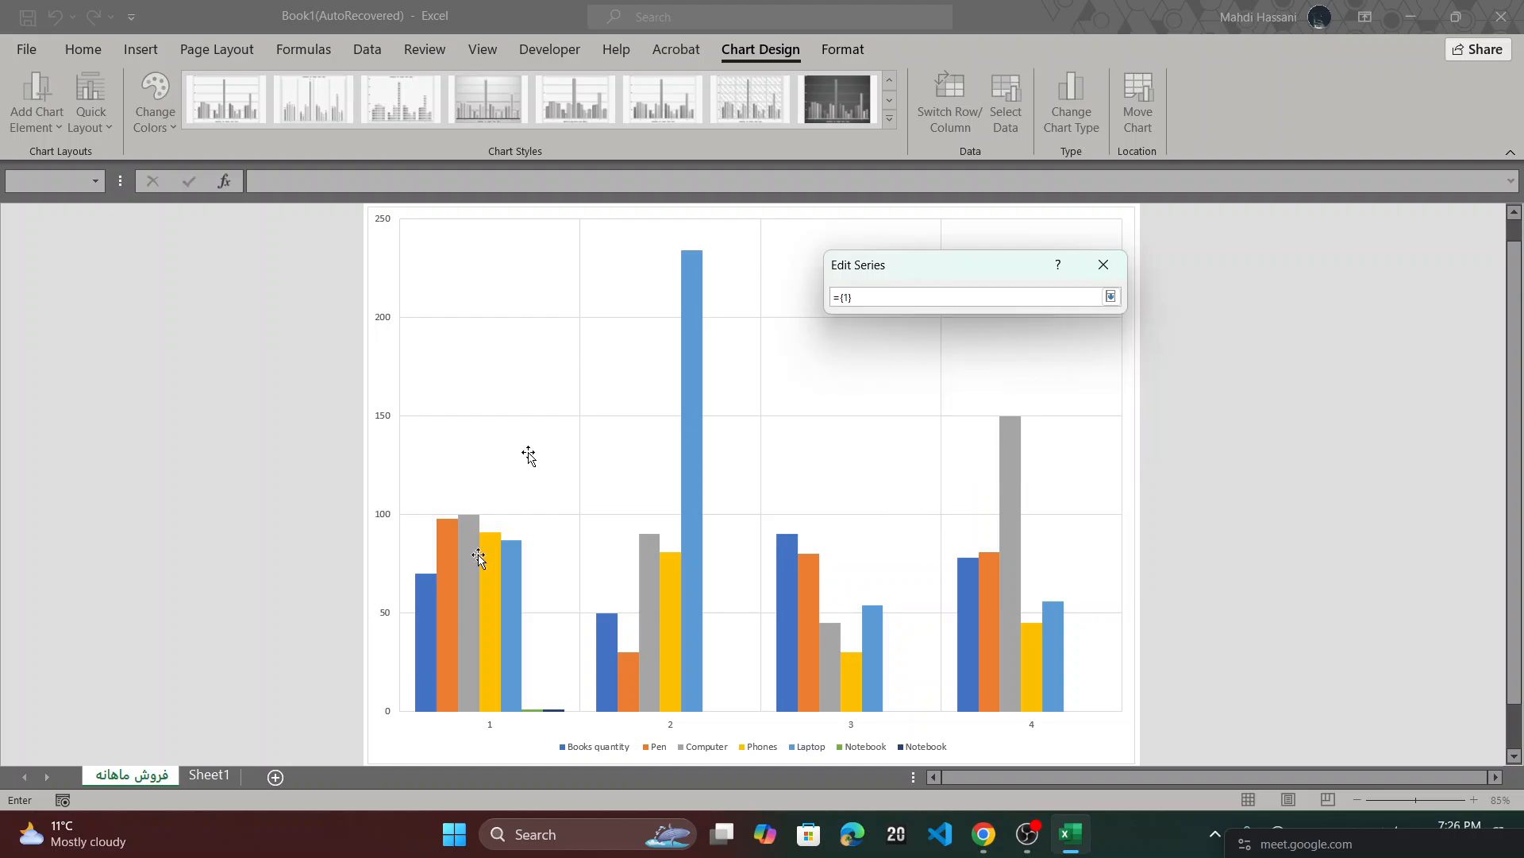
click(211, 775)
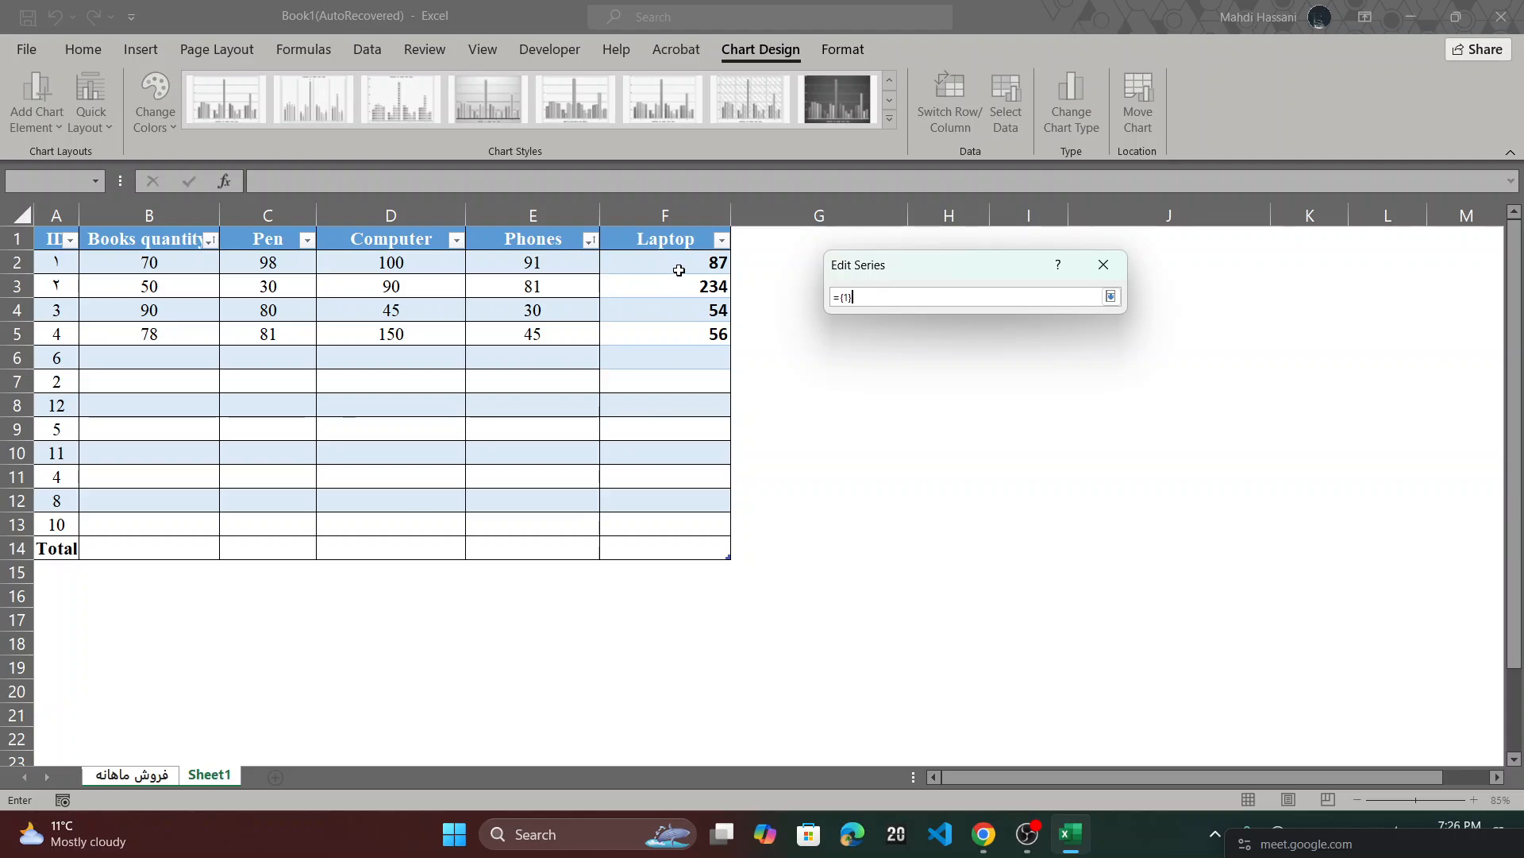
click(1114, 269)
click(1109, 388)
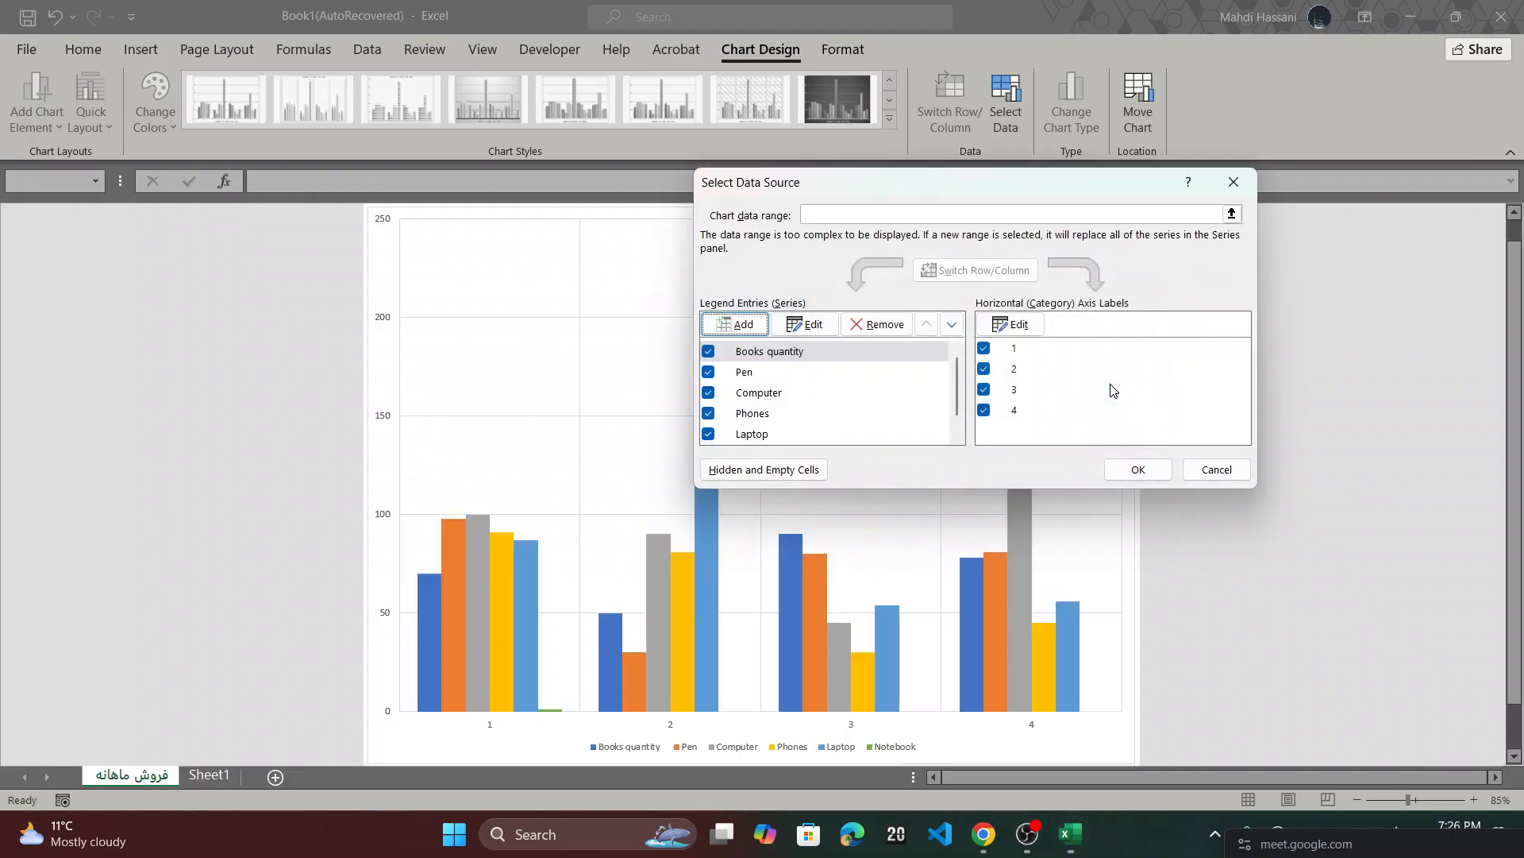
click(1195, 471)
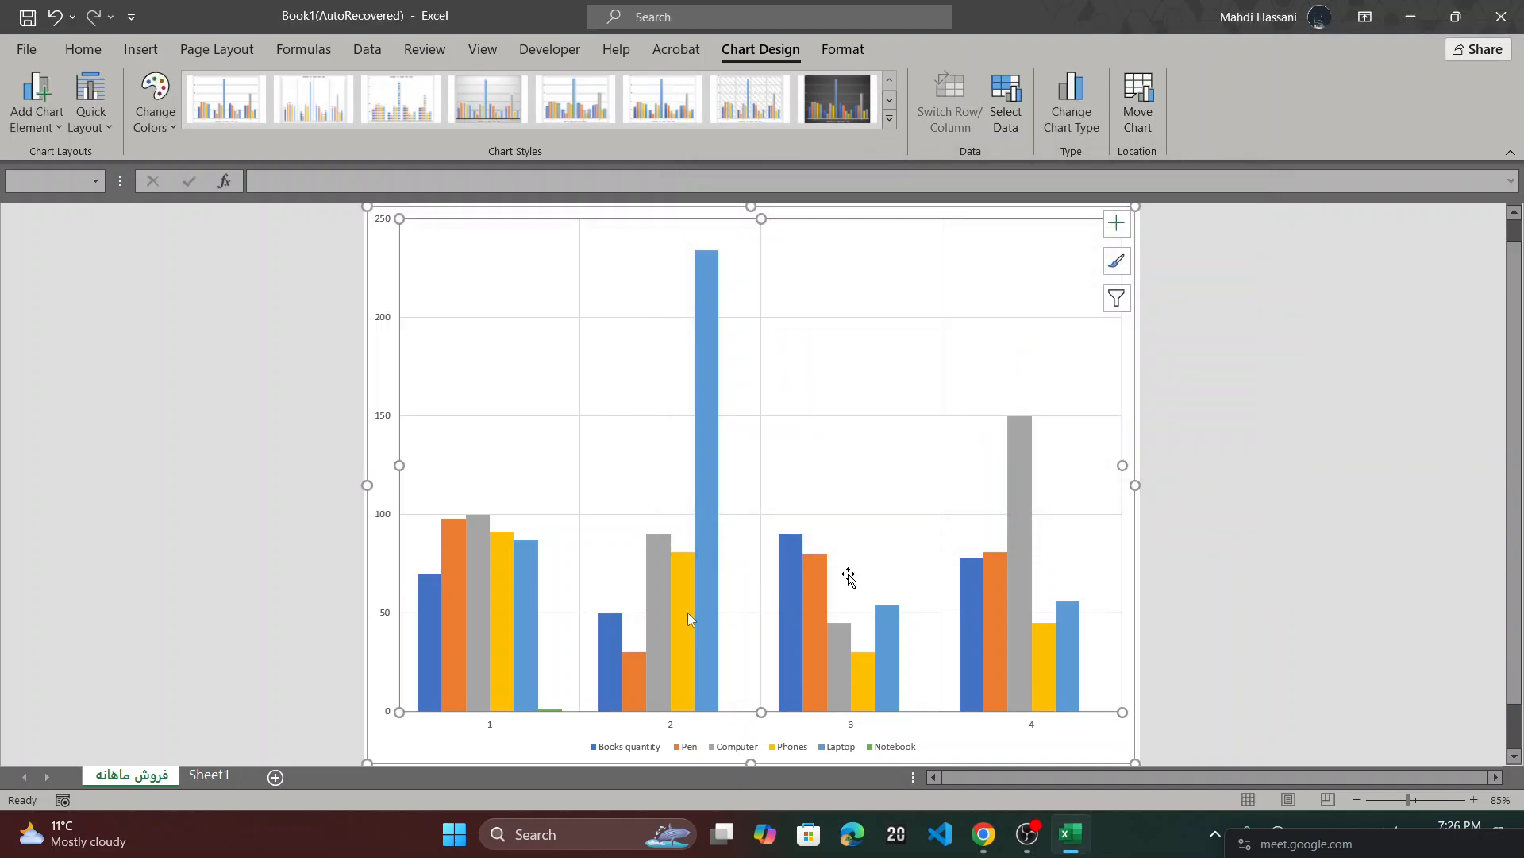
- Add a Notebook column to the table on Sheet1 by entering the header in cell G1
click(219, 774)
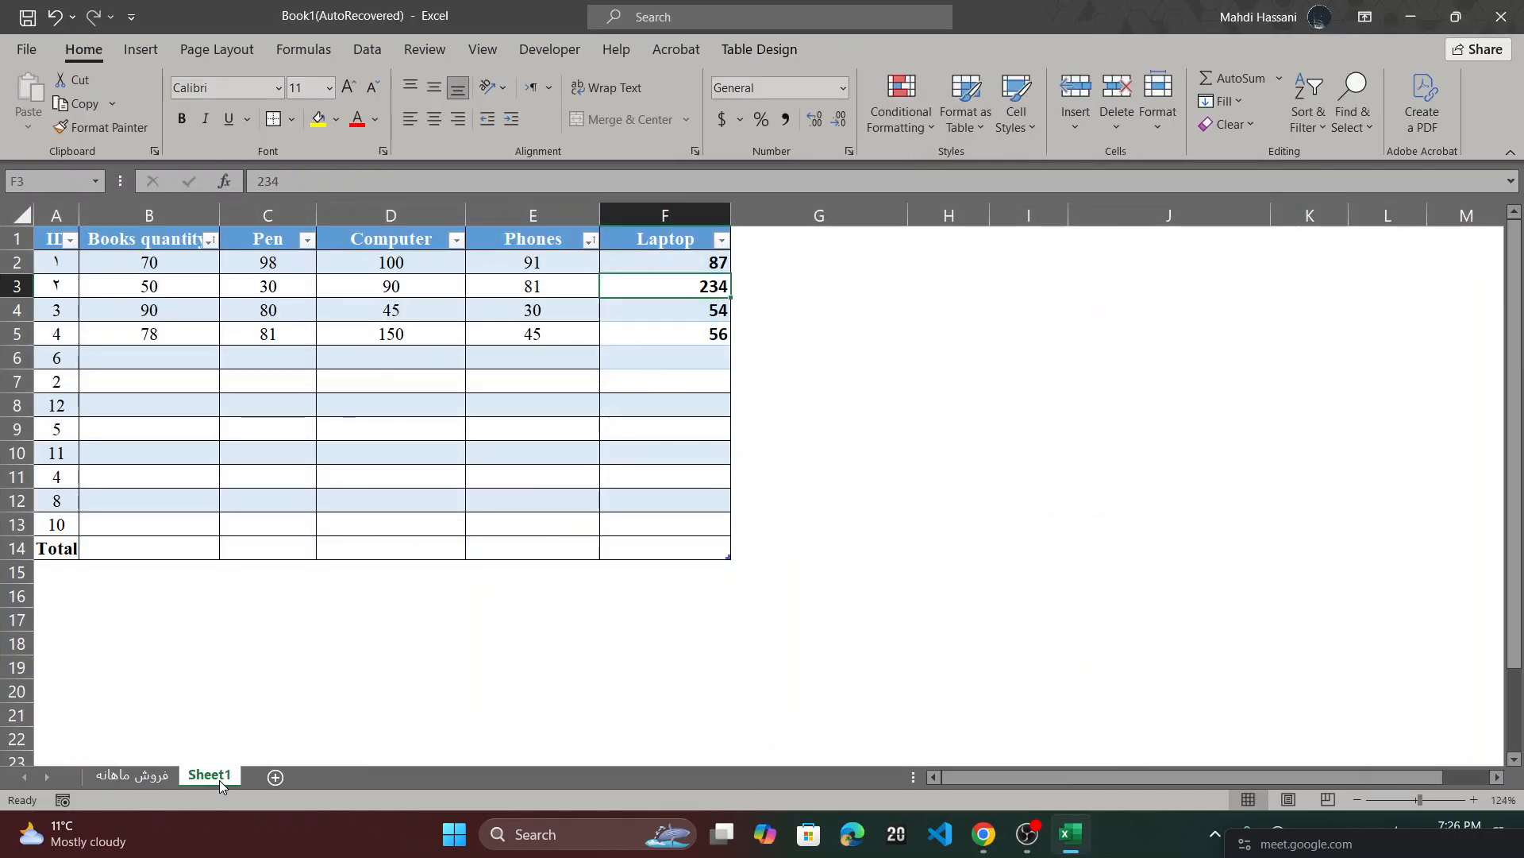
click(776, 242)
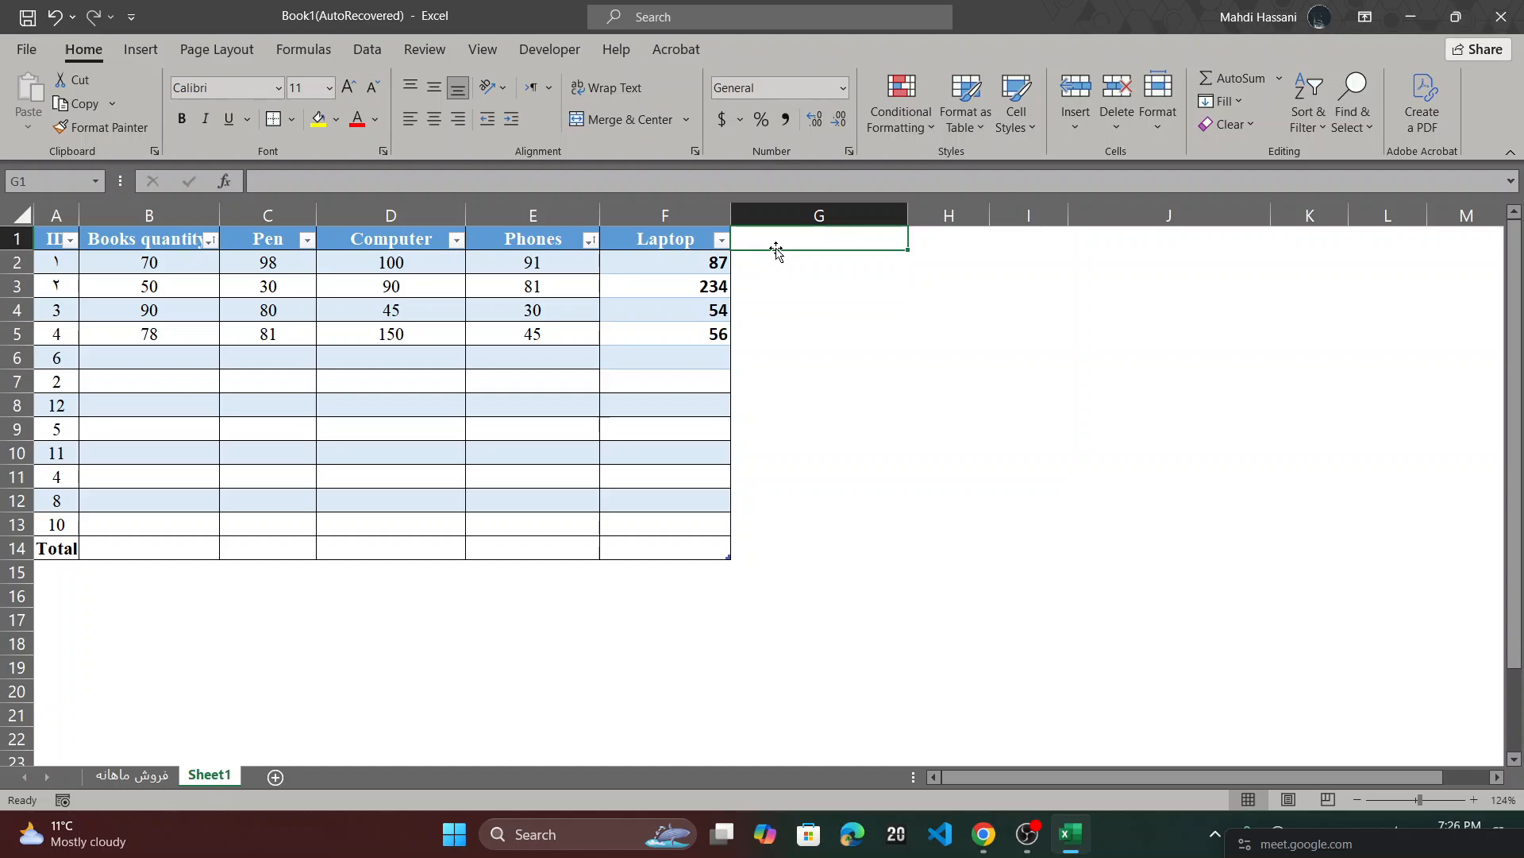
text(No)
key(BackSpace)
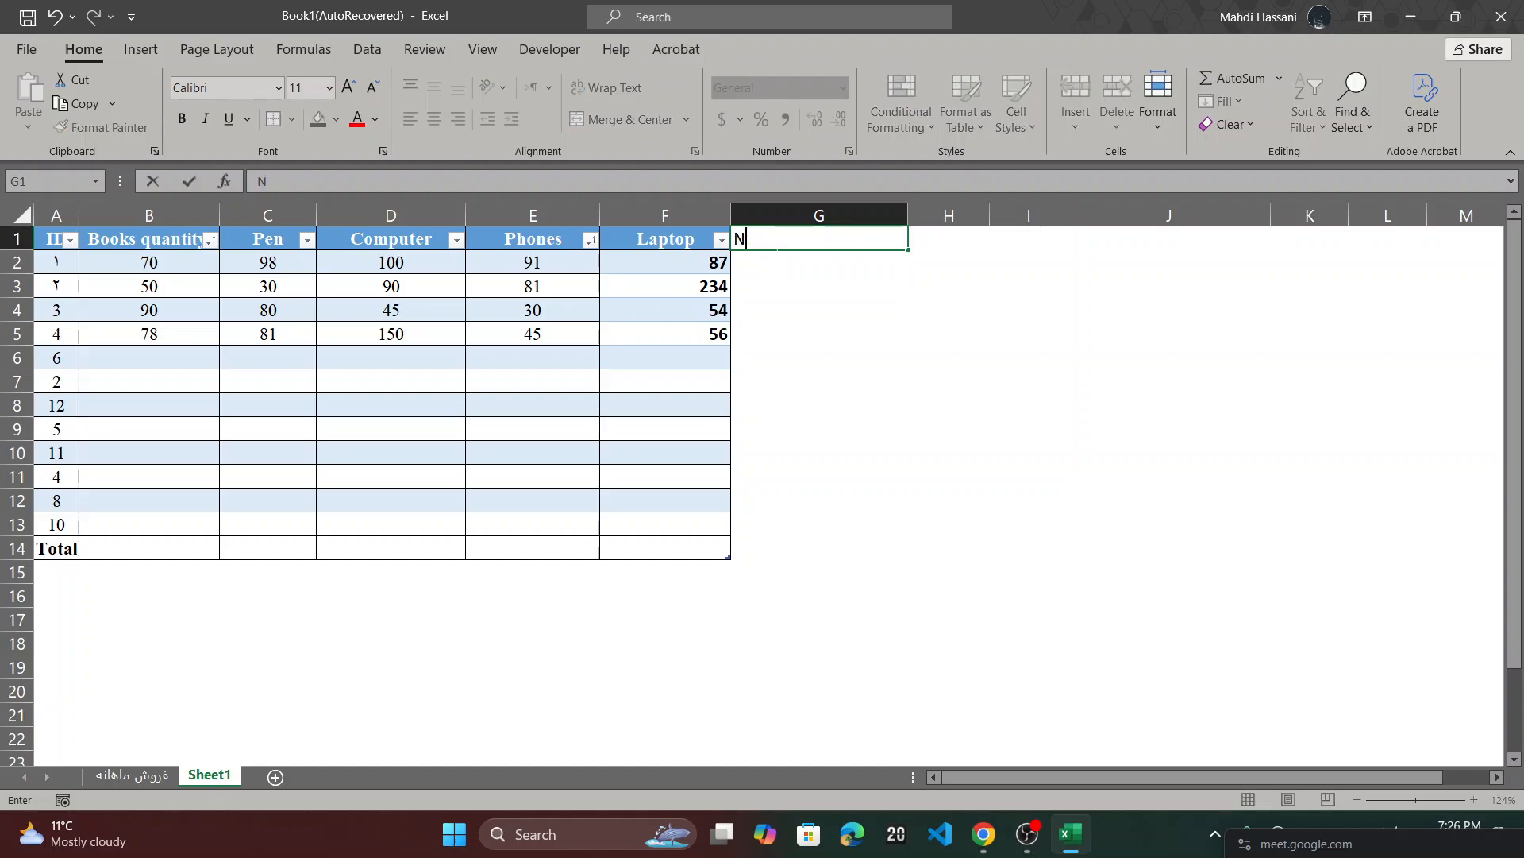
text(otebook)
key(Return)
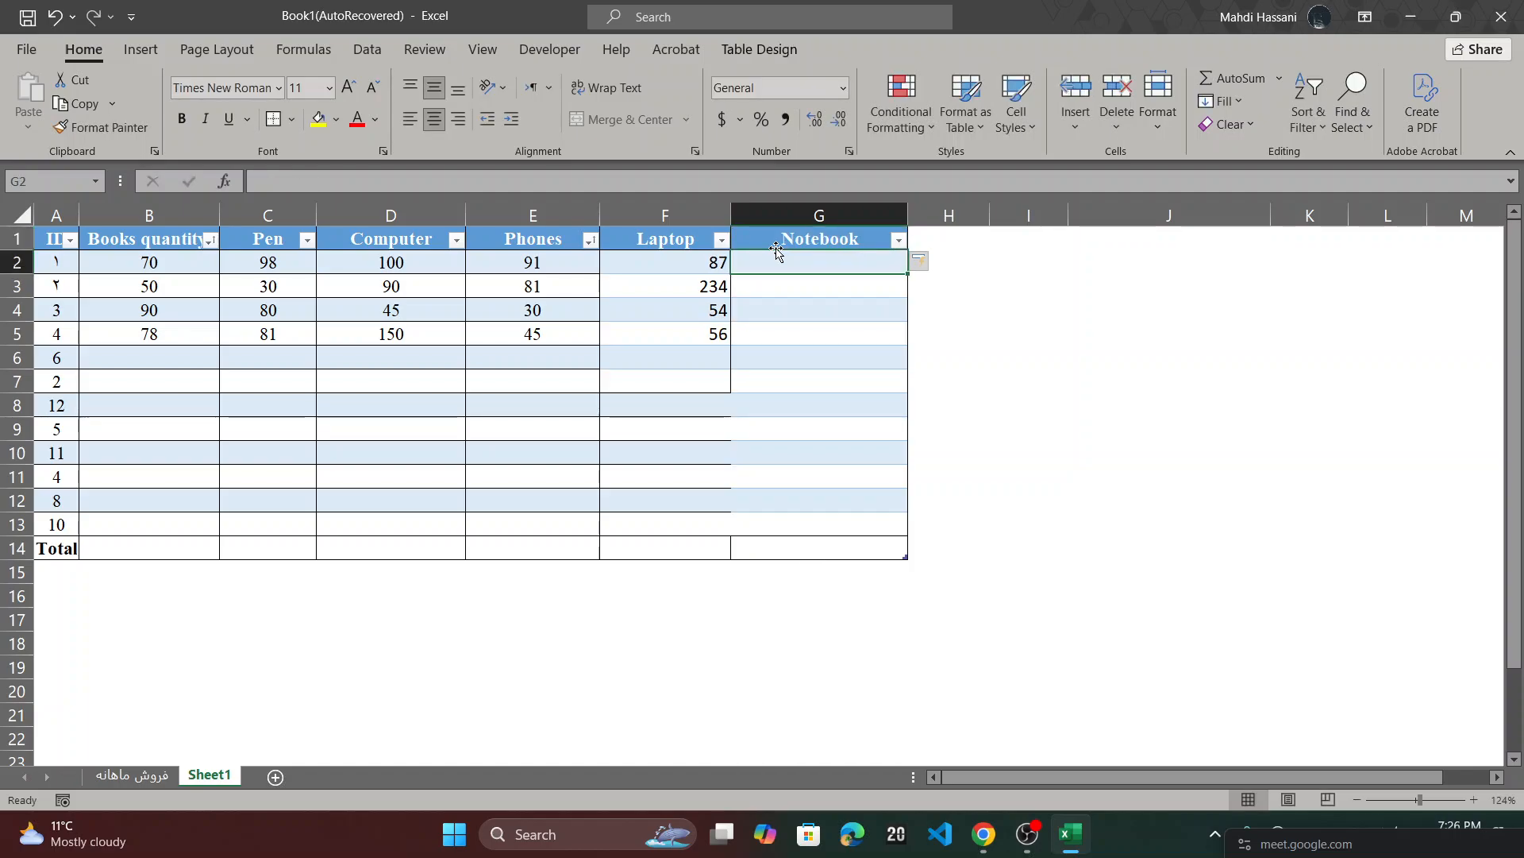
- Fill cells G2 to G5 of the Notebook column with 23, 56, 98 and 100
text(23)
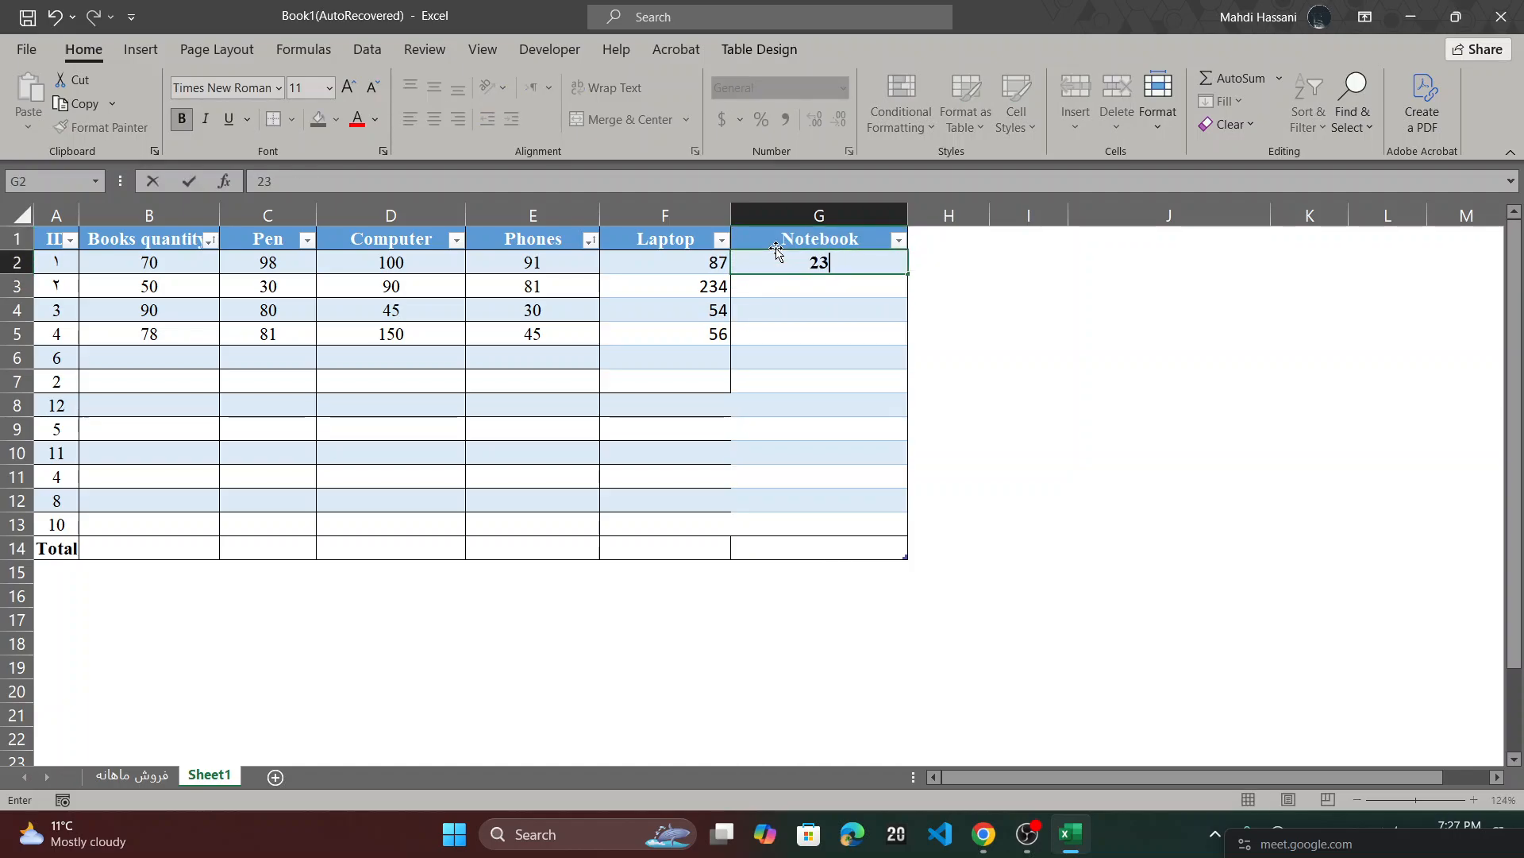
key(Return)
text(56)
key(Return)
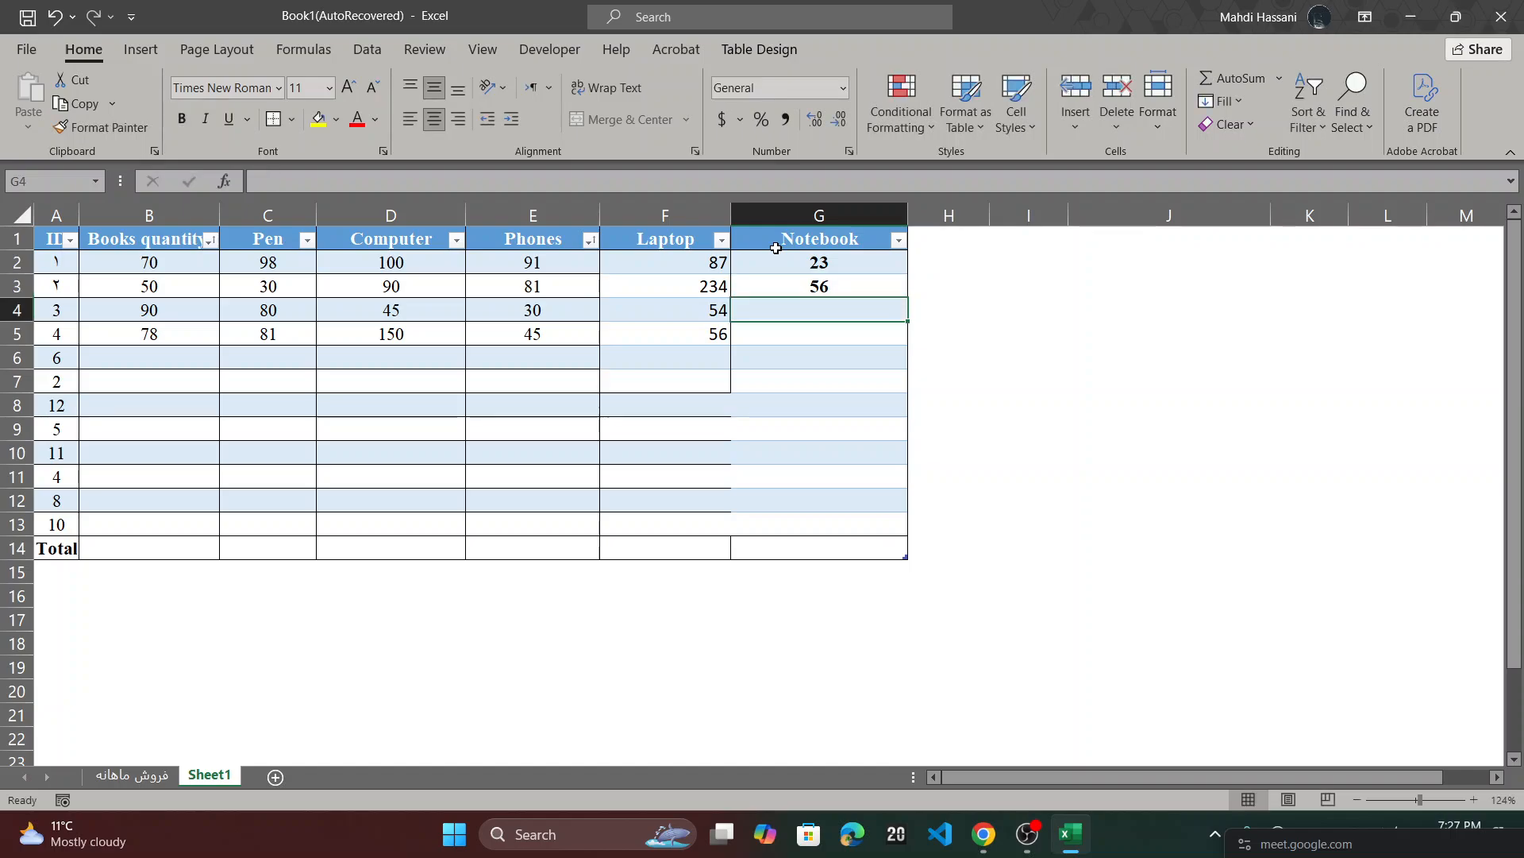
text(98)
key(Return)
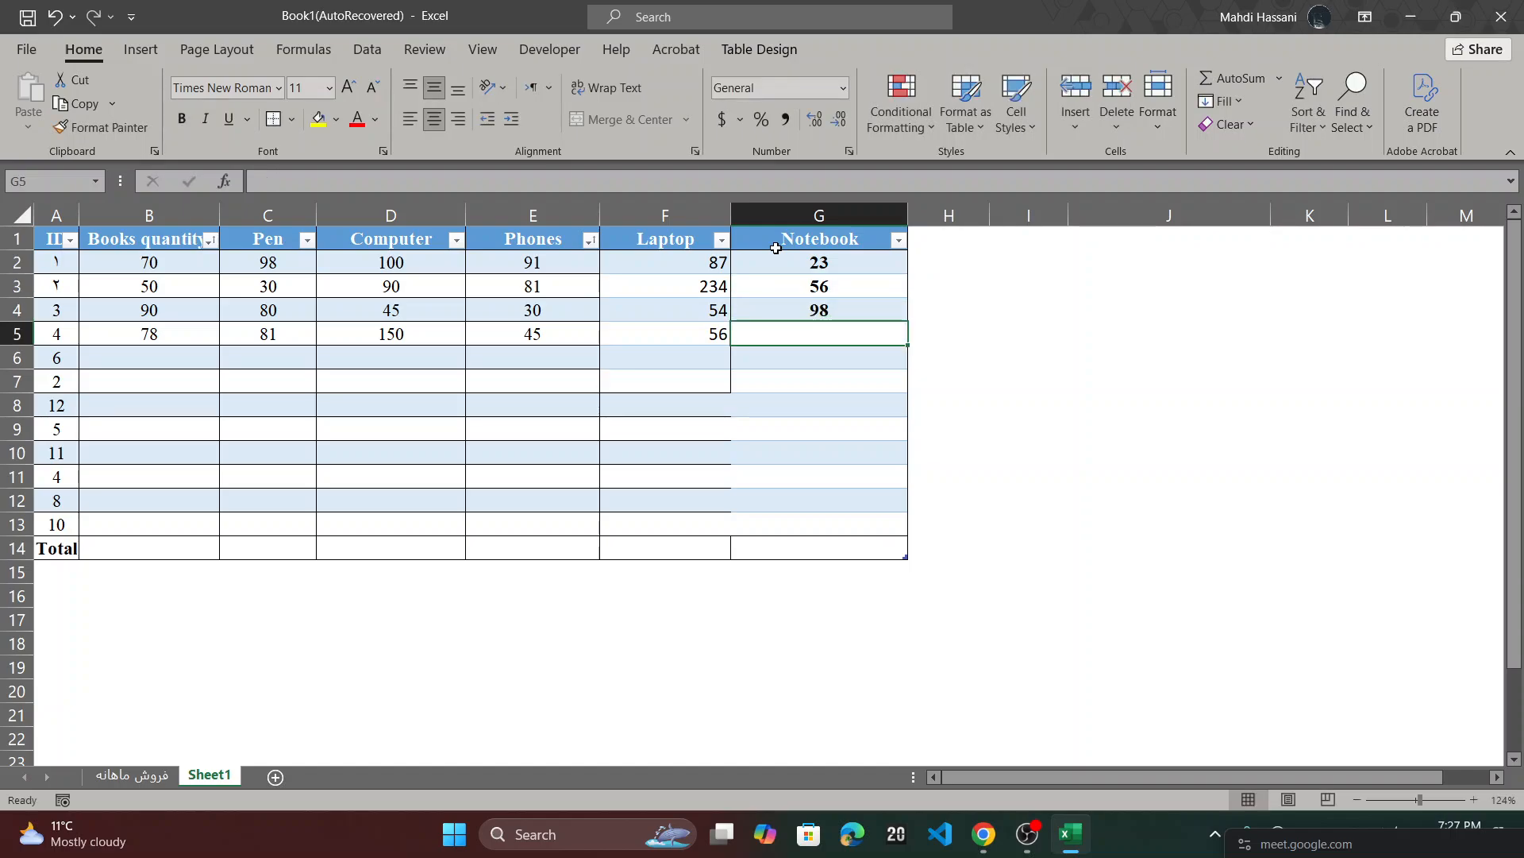
text(100)
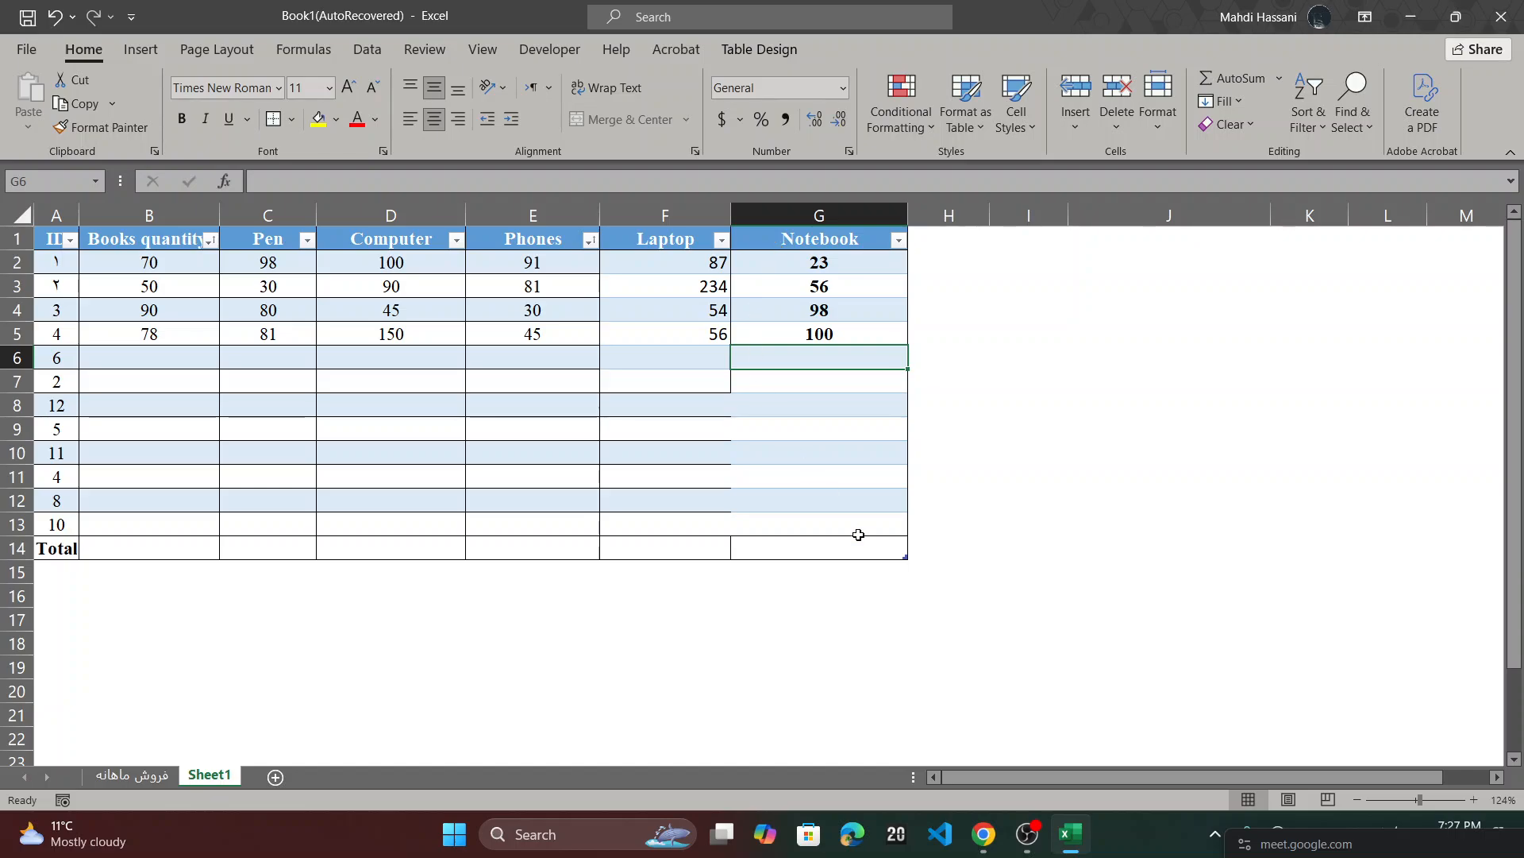
- Start a new data series named Notebook for the chart on the فروش ماهانه sheet
click(159, 775)
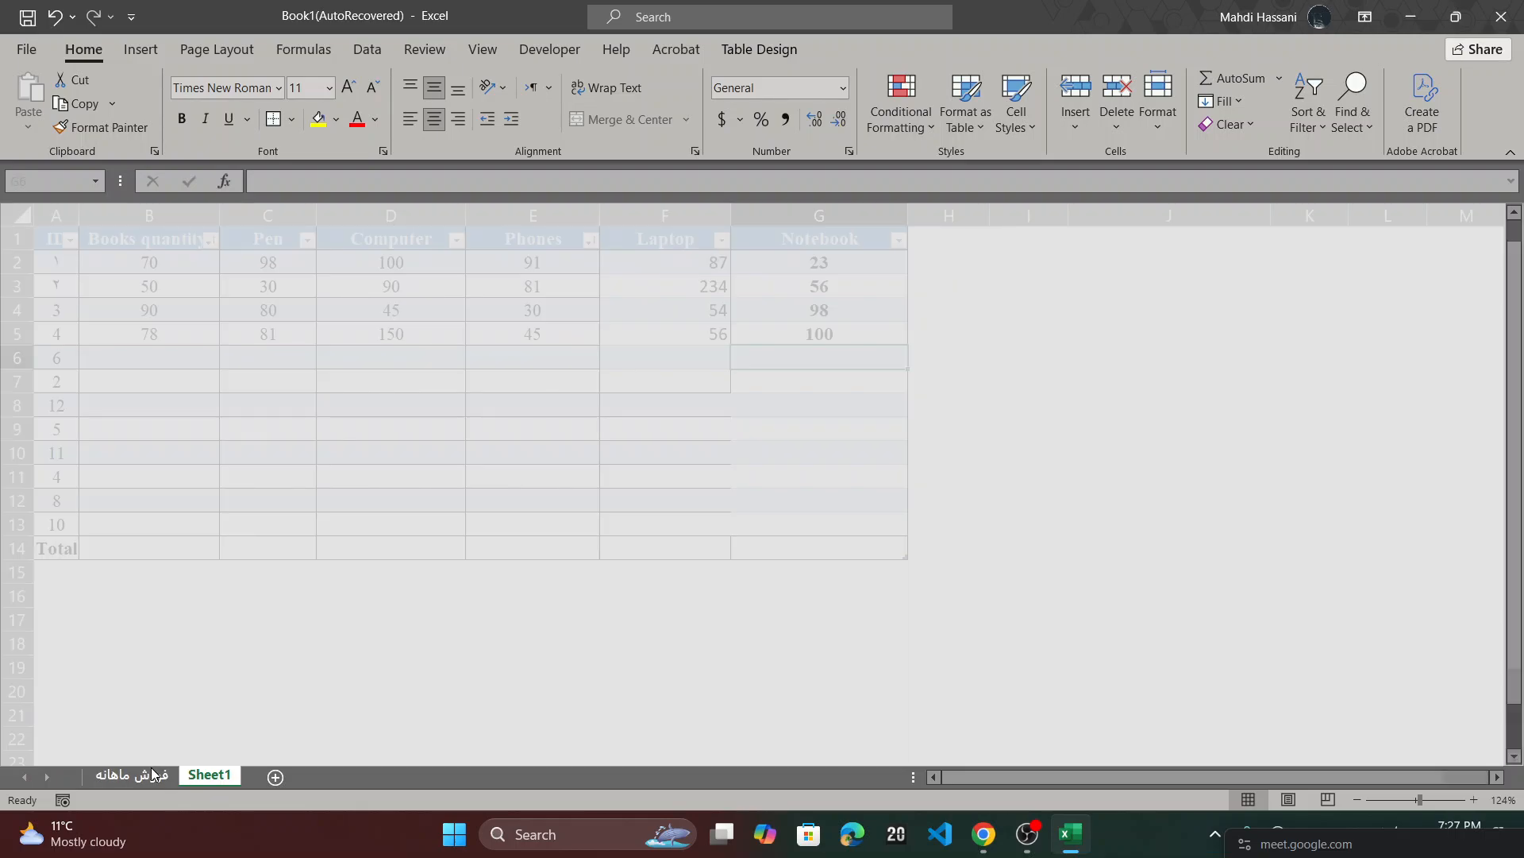
right_click(697, 558)
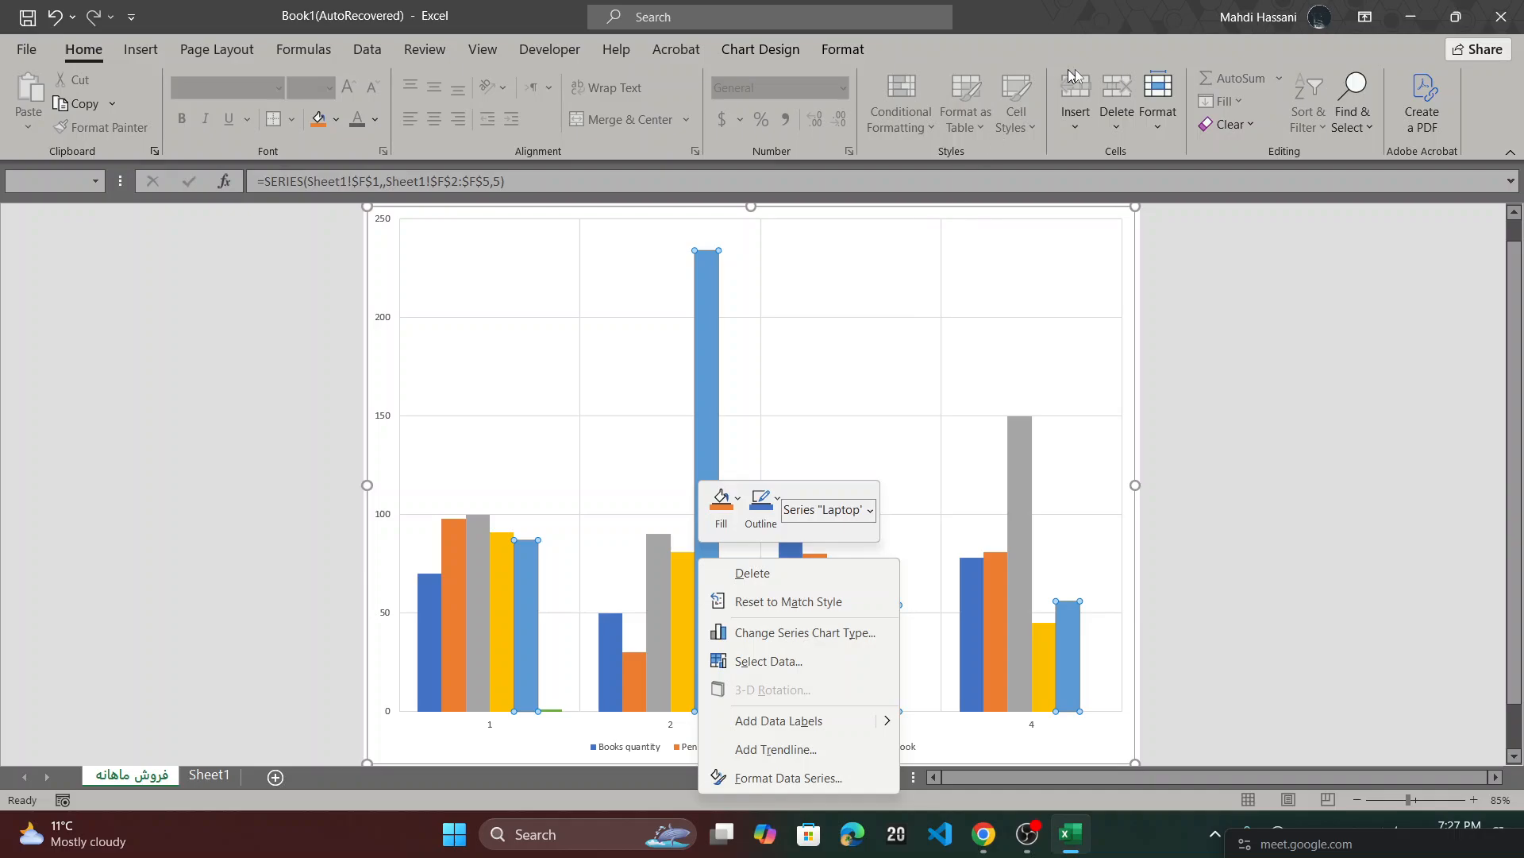
key(Escape)
click(761, 49)
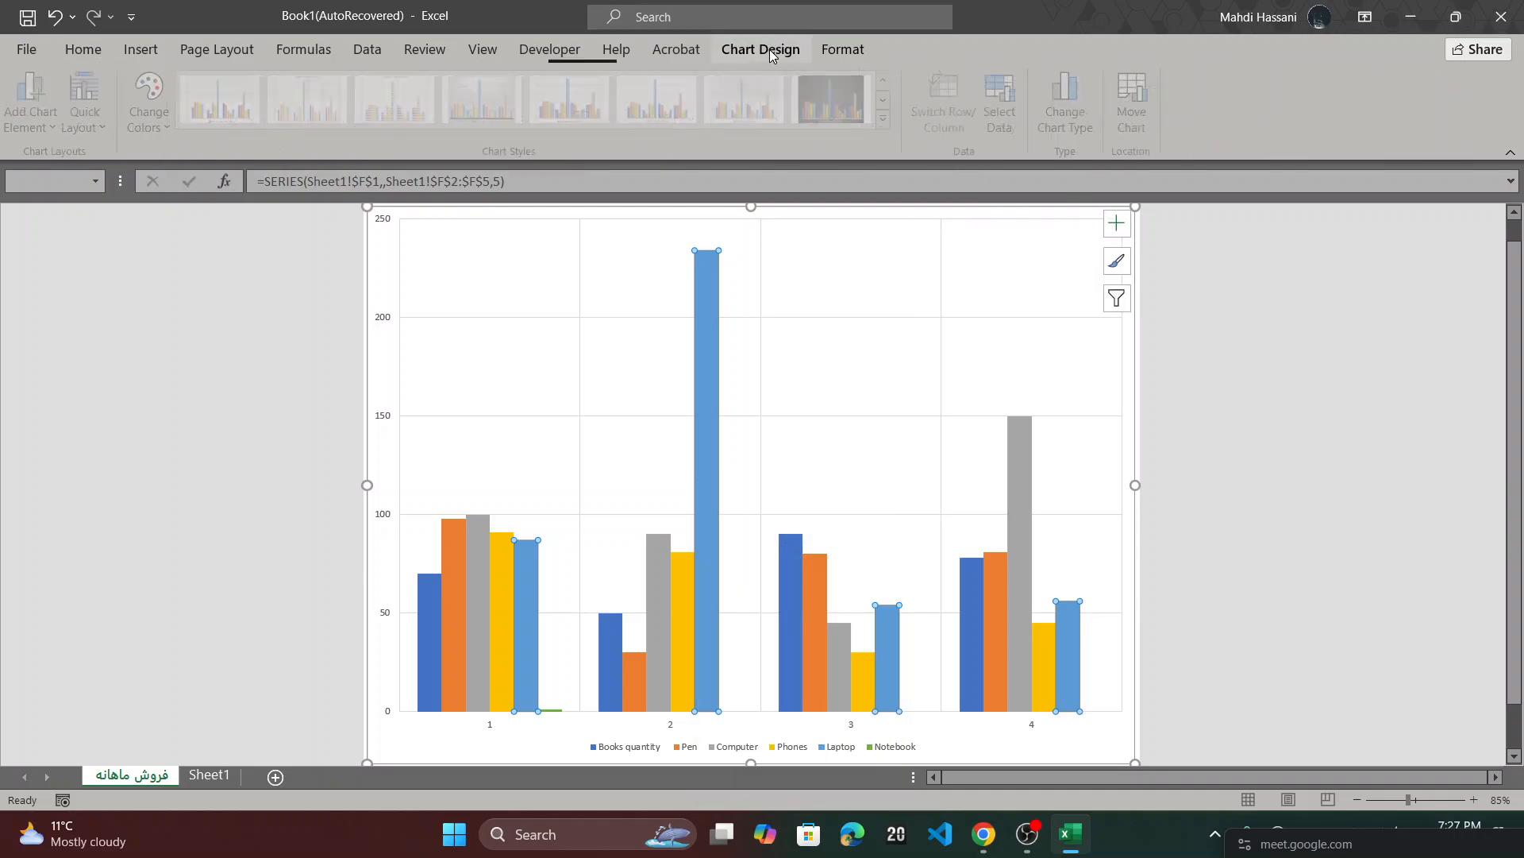
click(1006, 102)
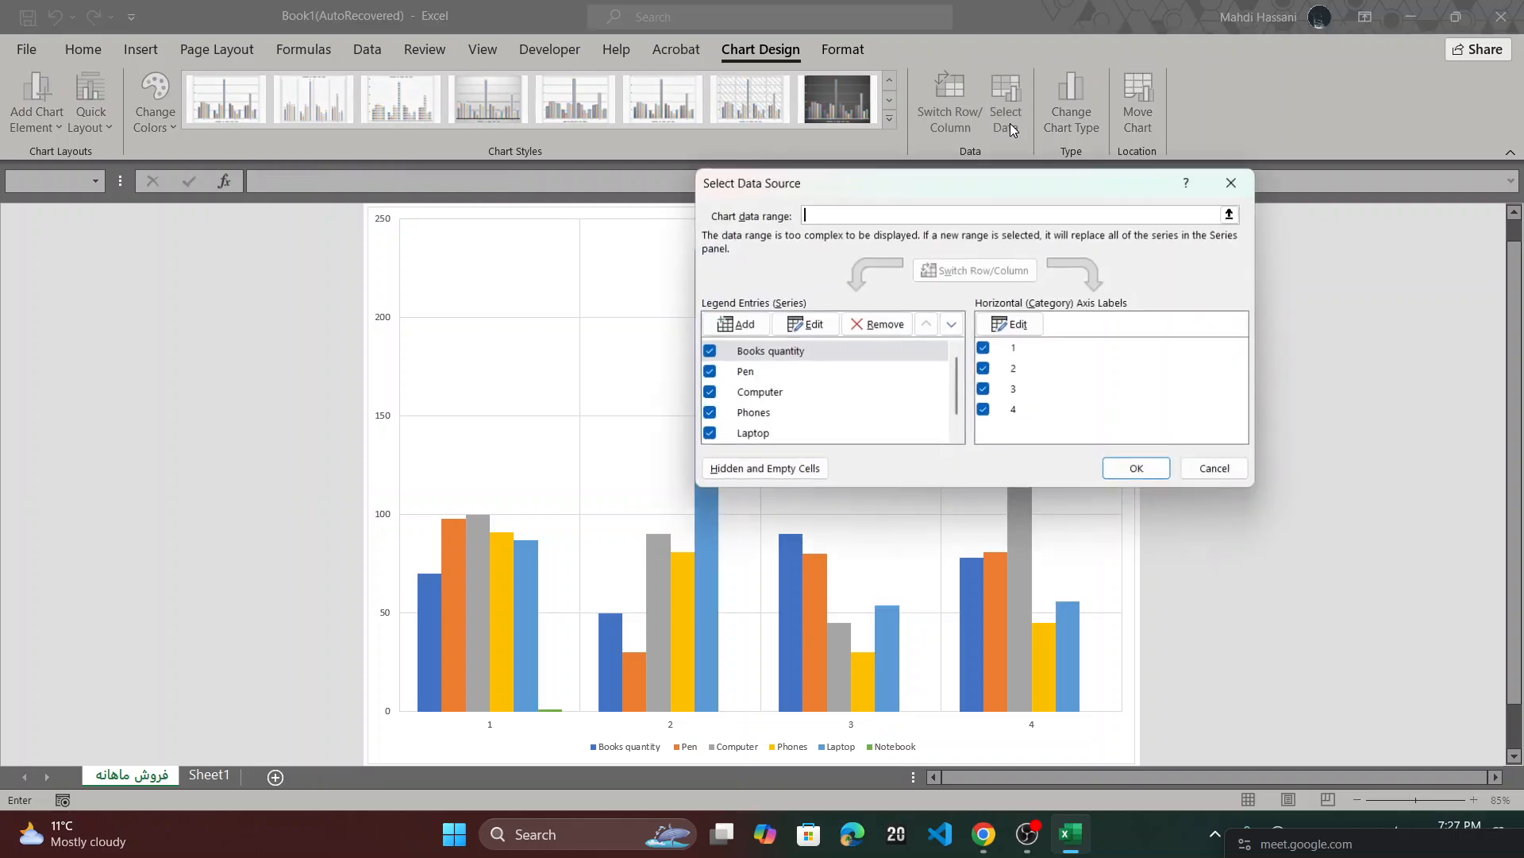
click(745, 326)
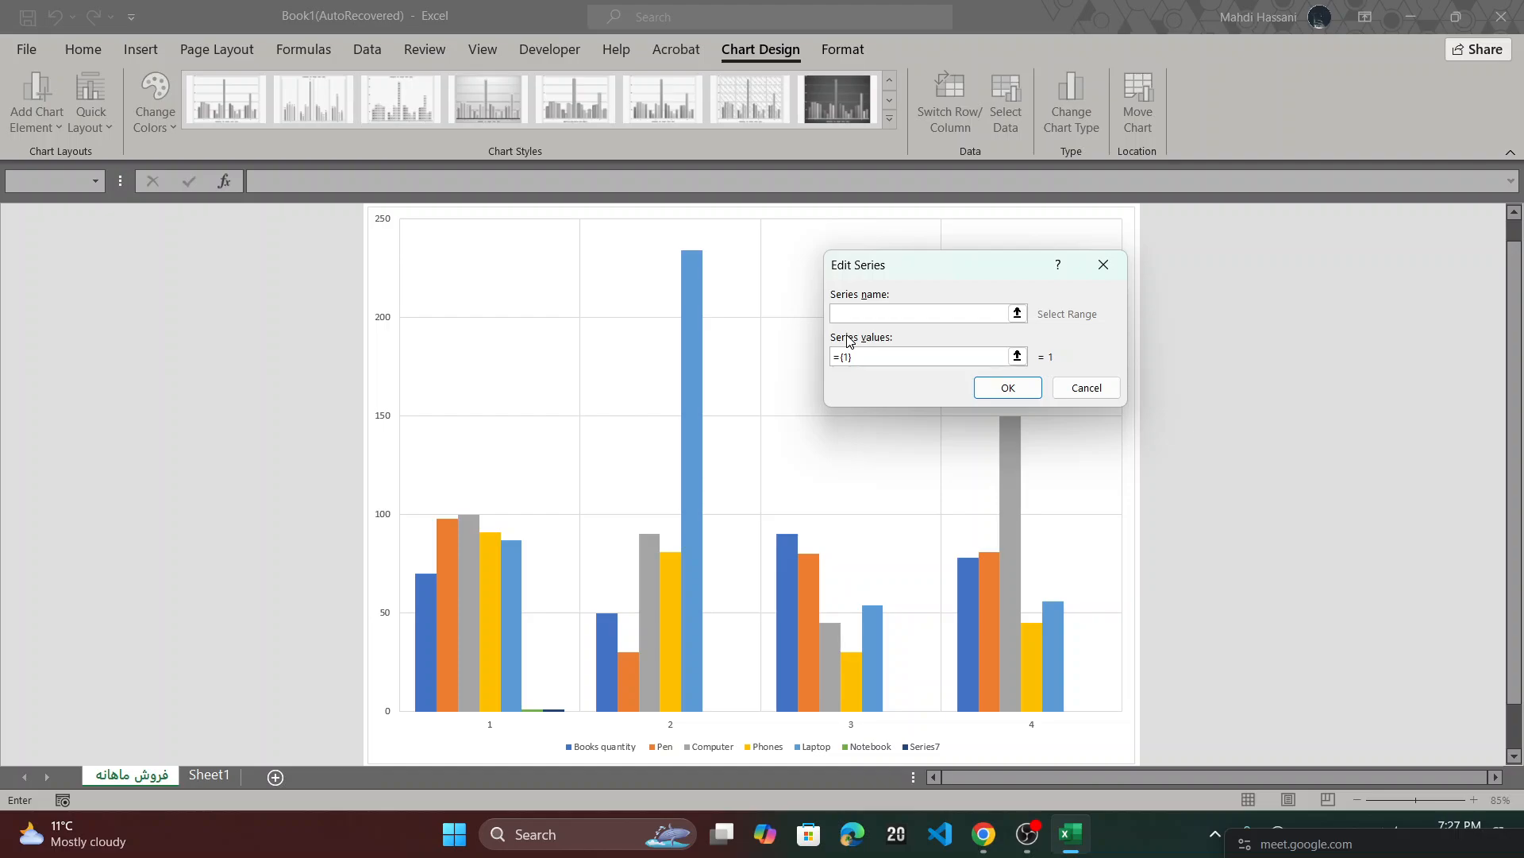
text(Nore)
text(ok)
- Set the new Notebook series values to Sheet1 cells G2:G5 and apply the data source change
click(869, 354)
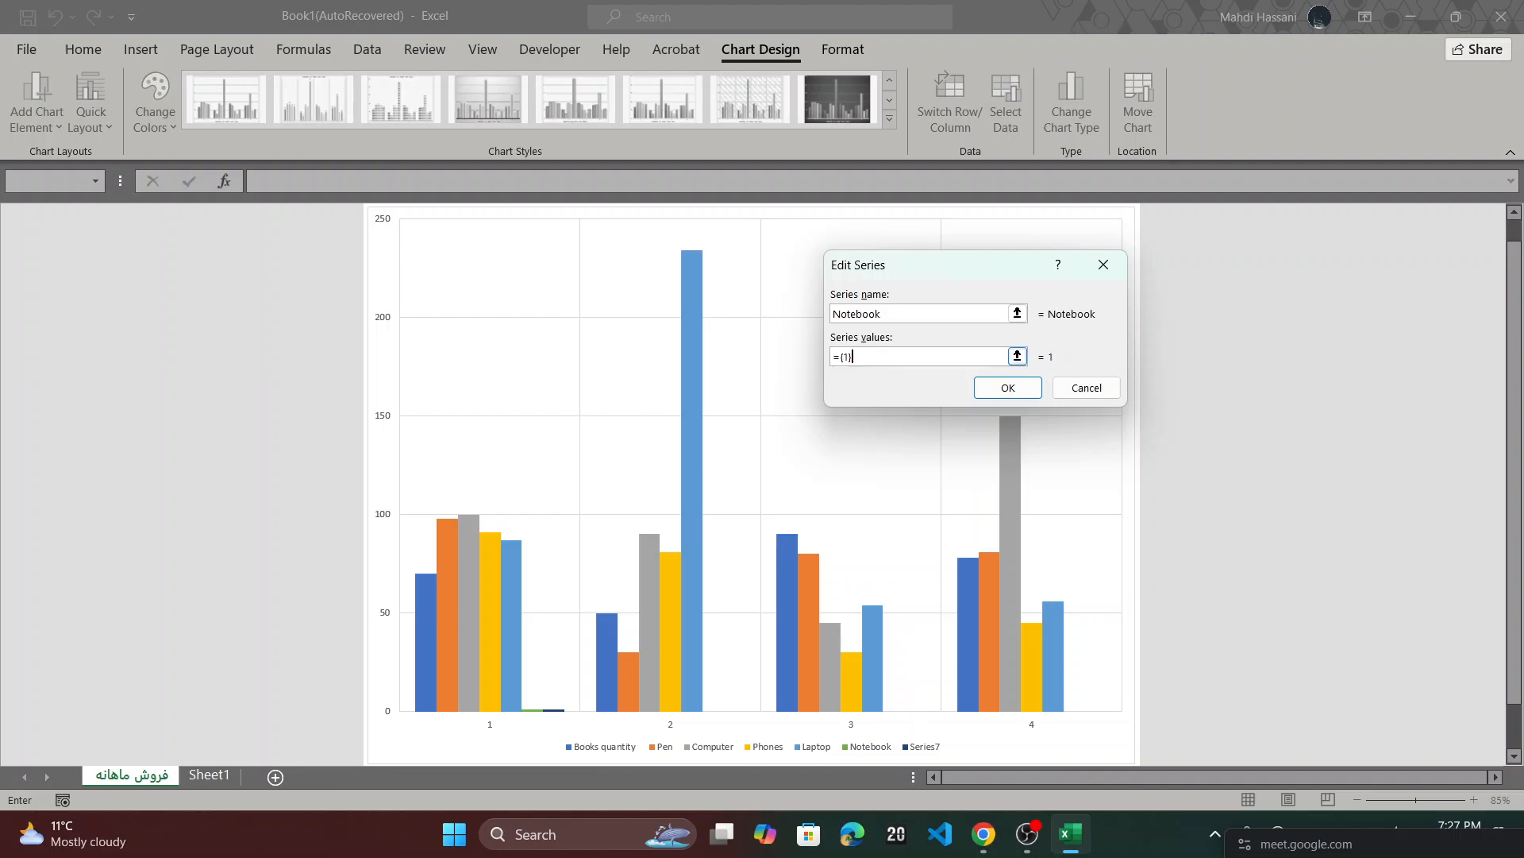
click(1017, 356)
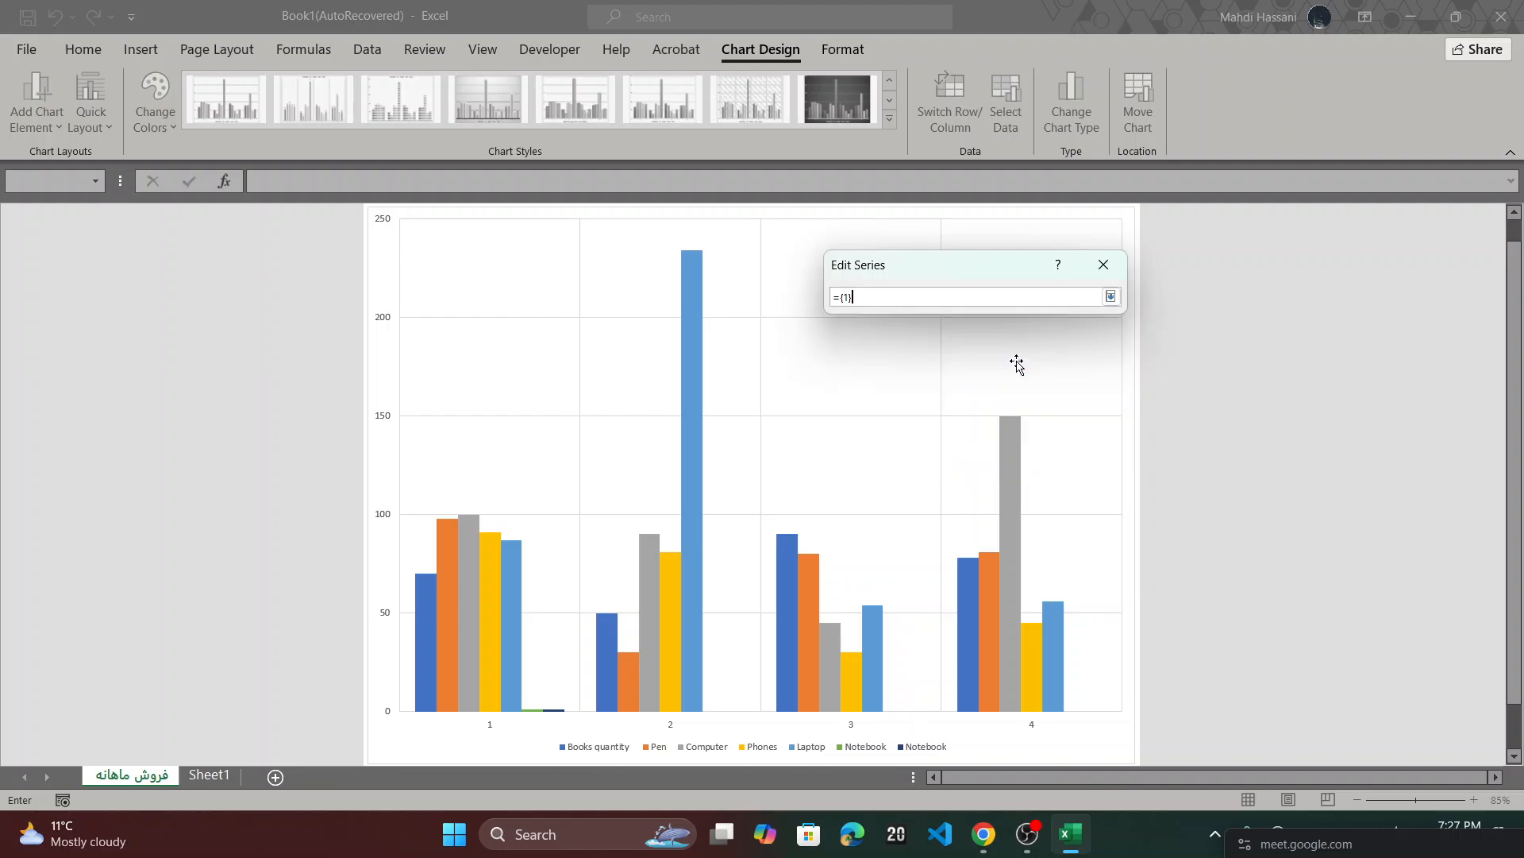
click(204, 775)
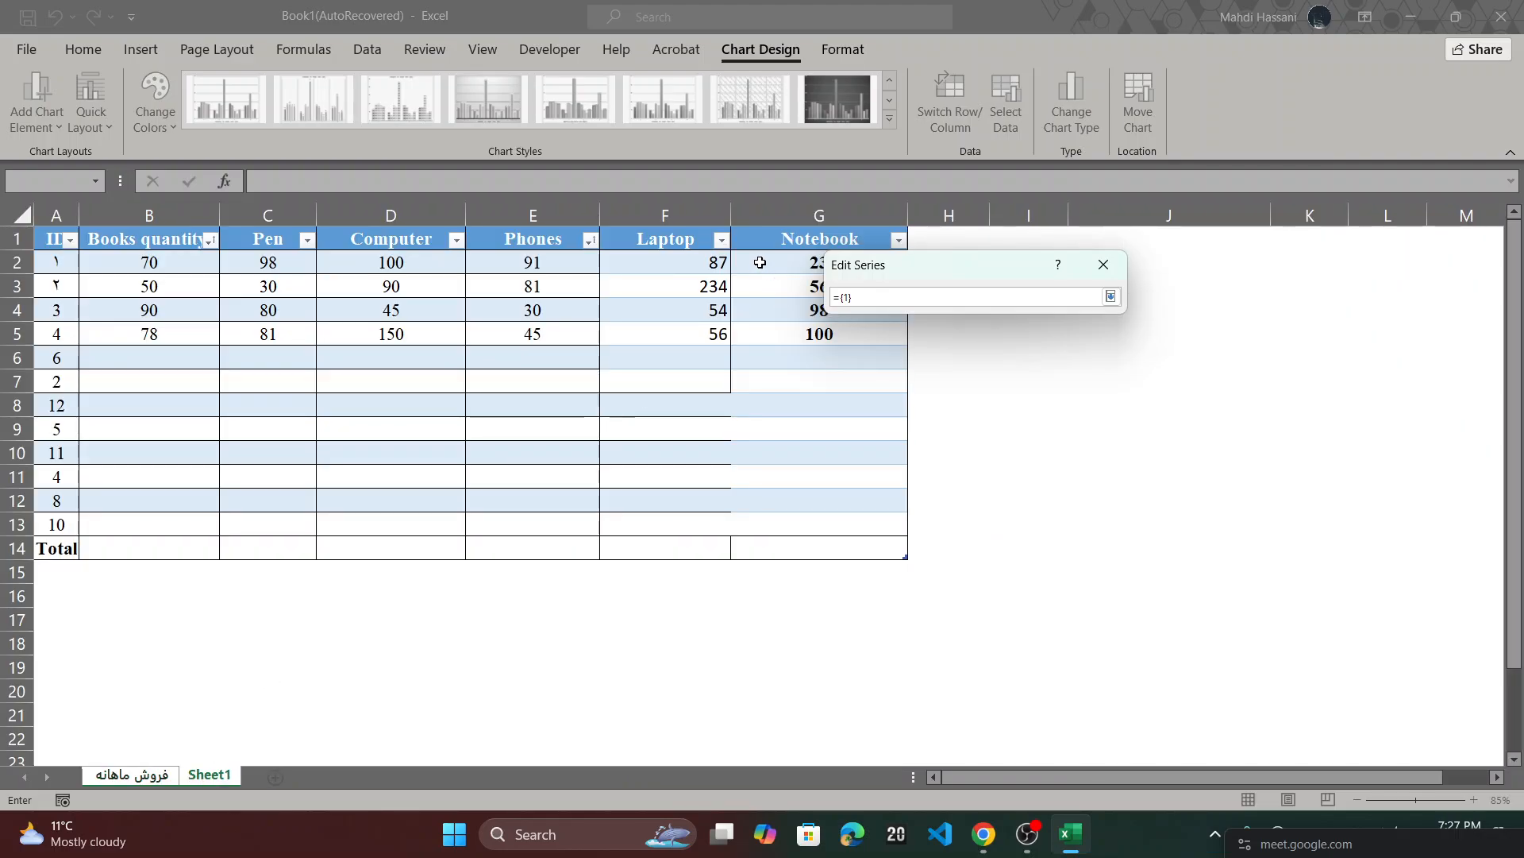
drag(757, 265, 824, 332)
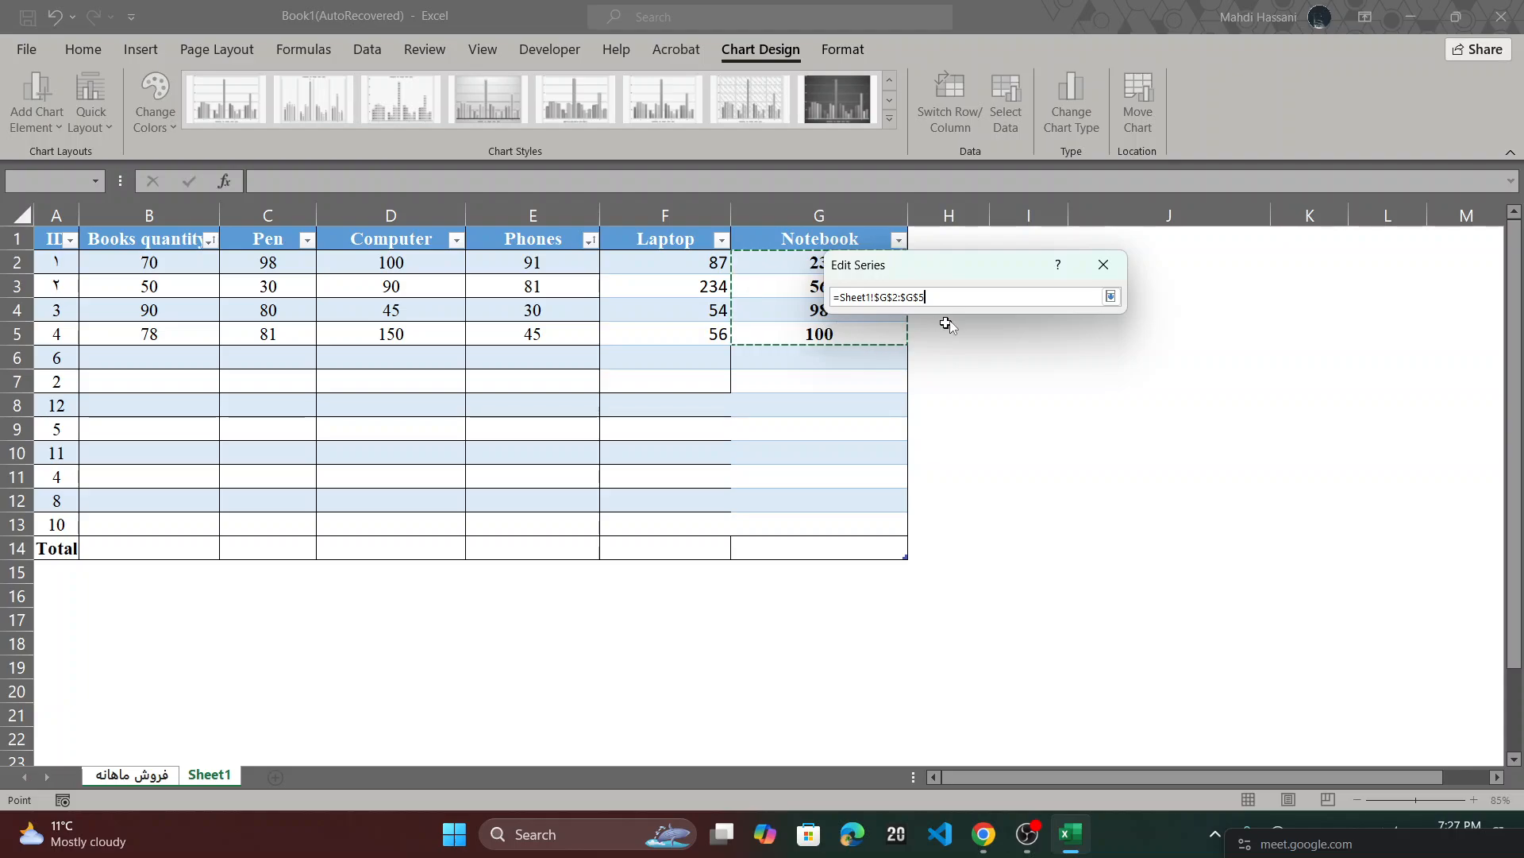
click(1111, 296)
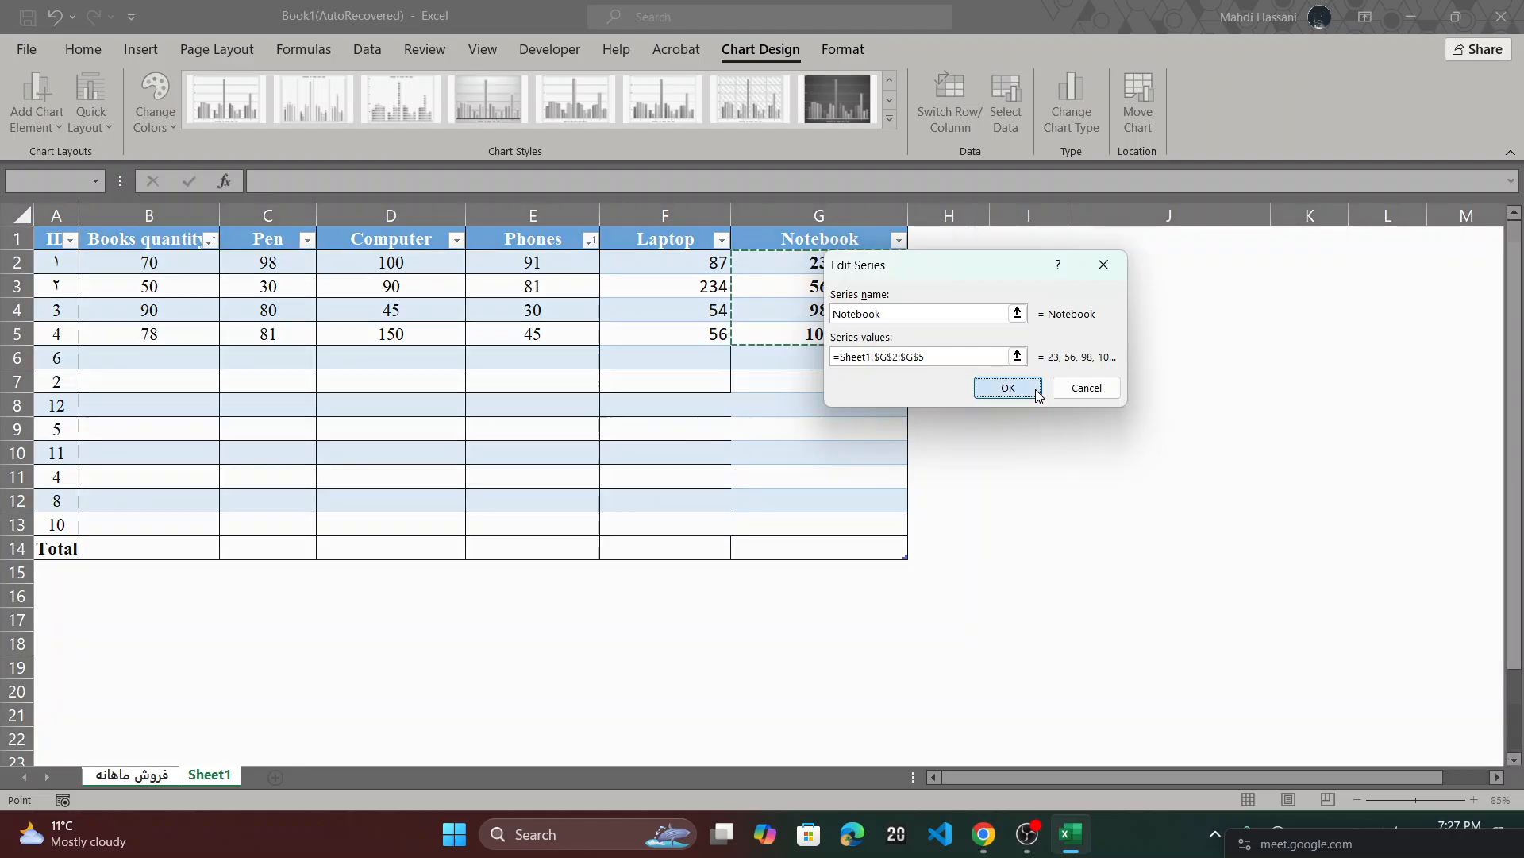
click(1008, 388)
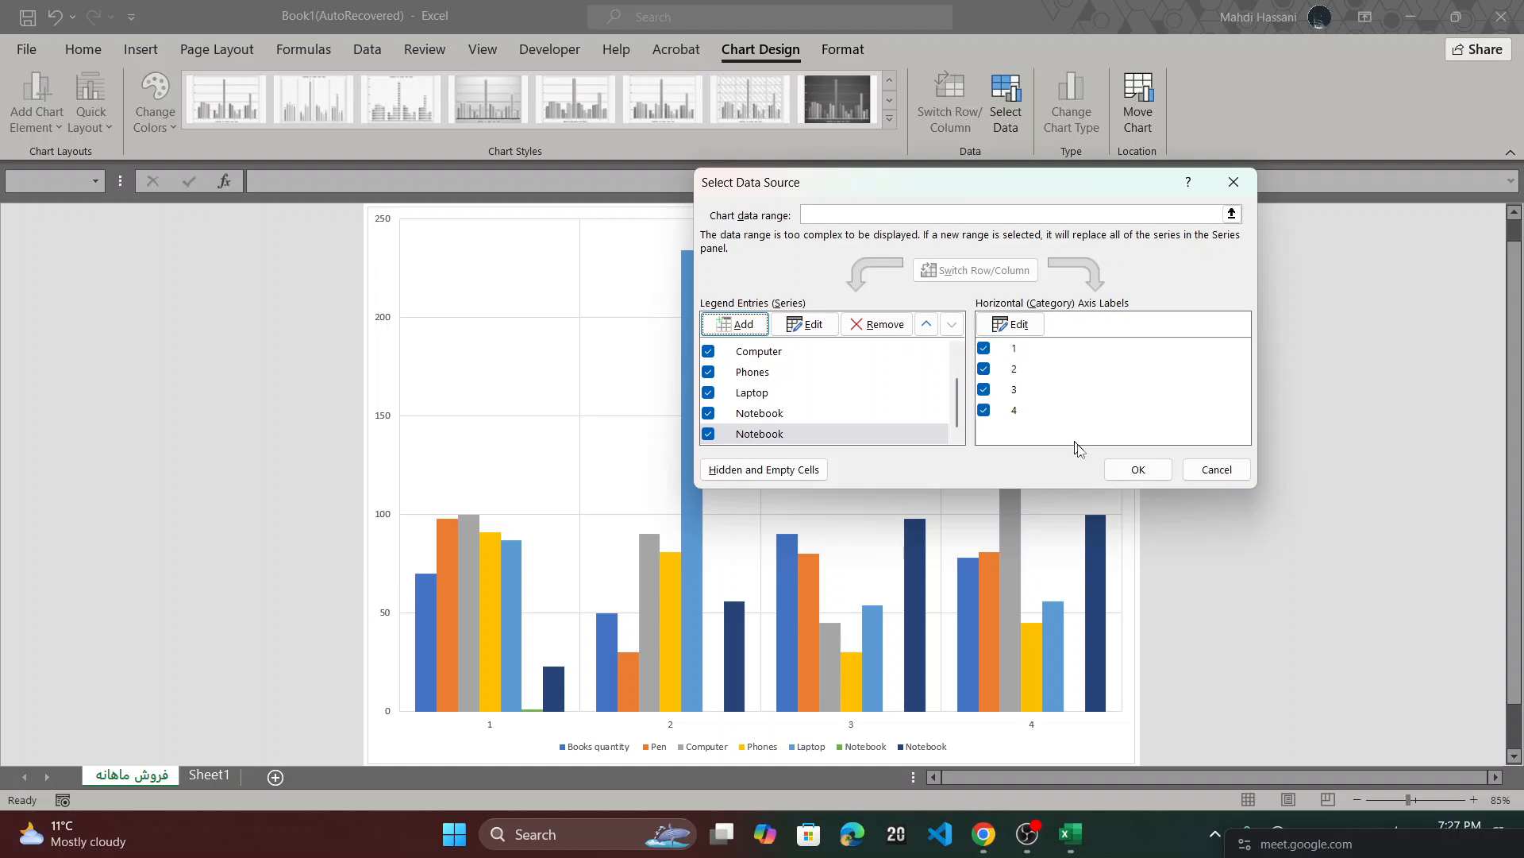
click(1123, 468)
scroll(967, 484, down, 1)
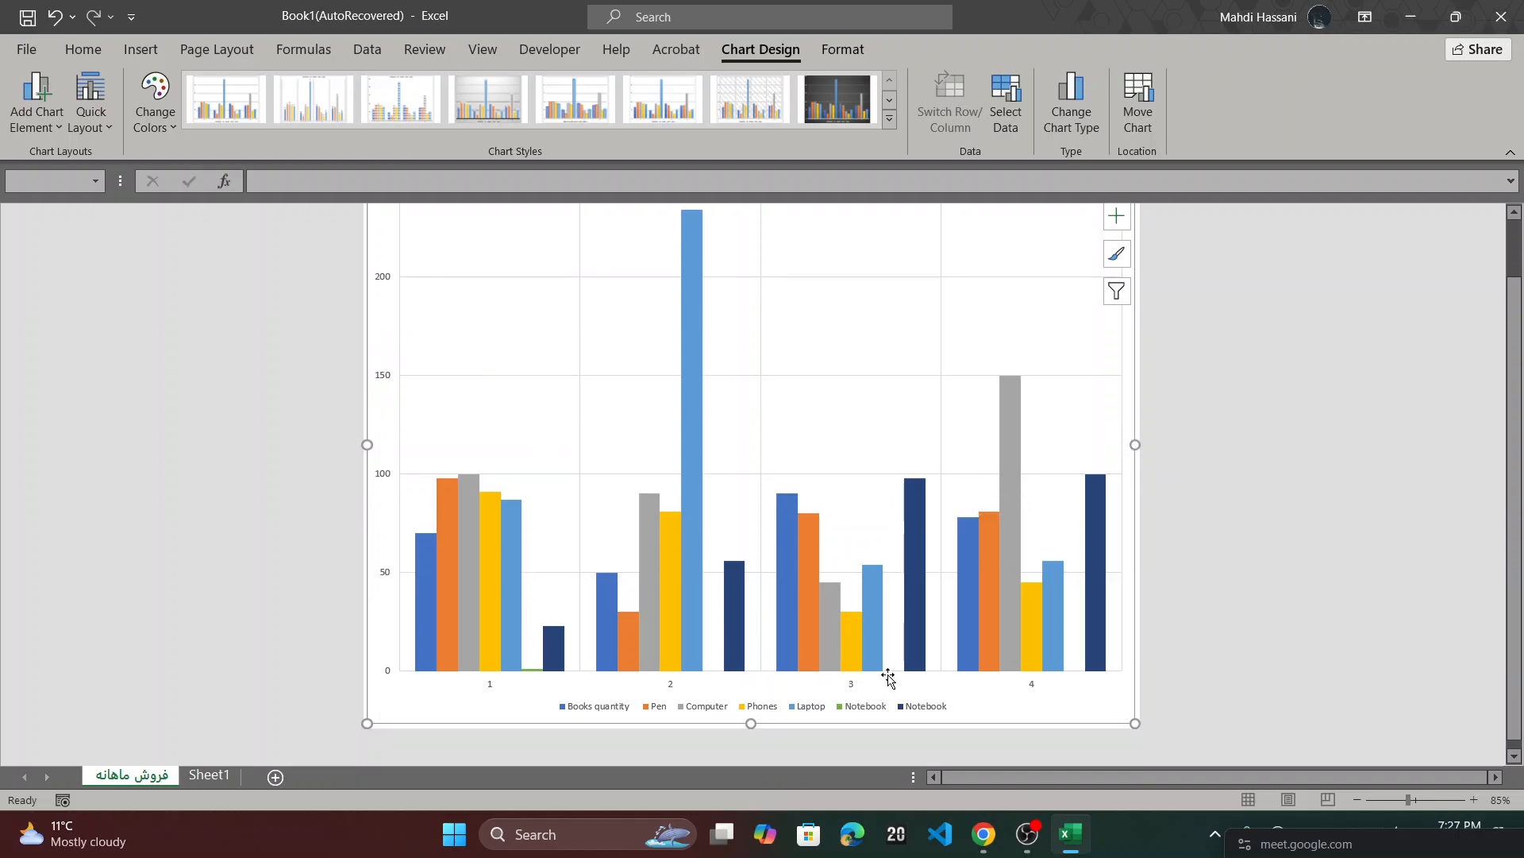
scroll(888, 674, up, 1)
ctrl+scroll(887, 674, up, 3)
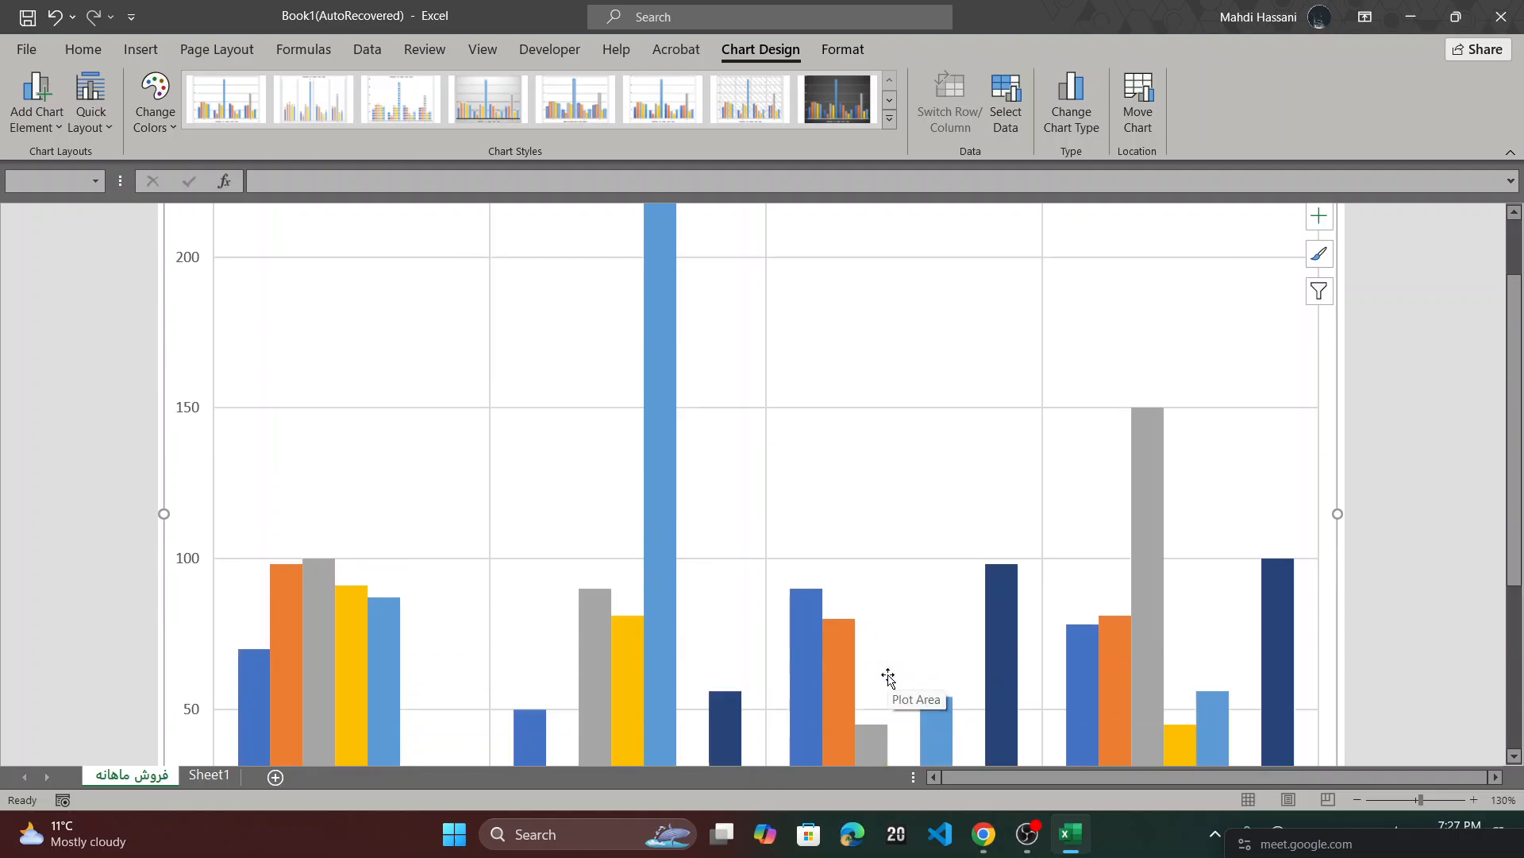
scroll(888, 674, down, 2)
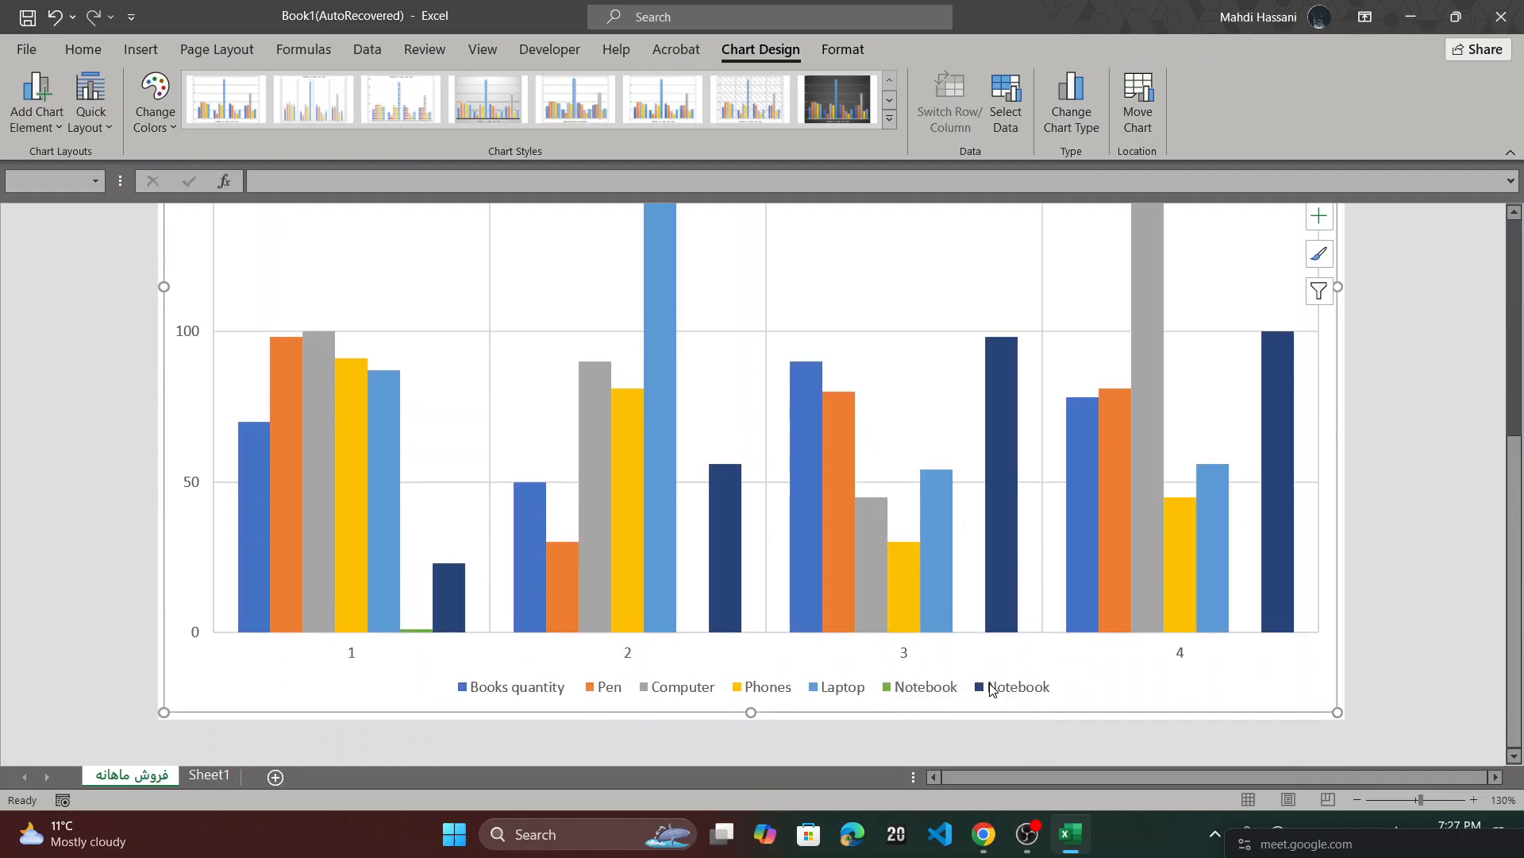
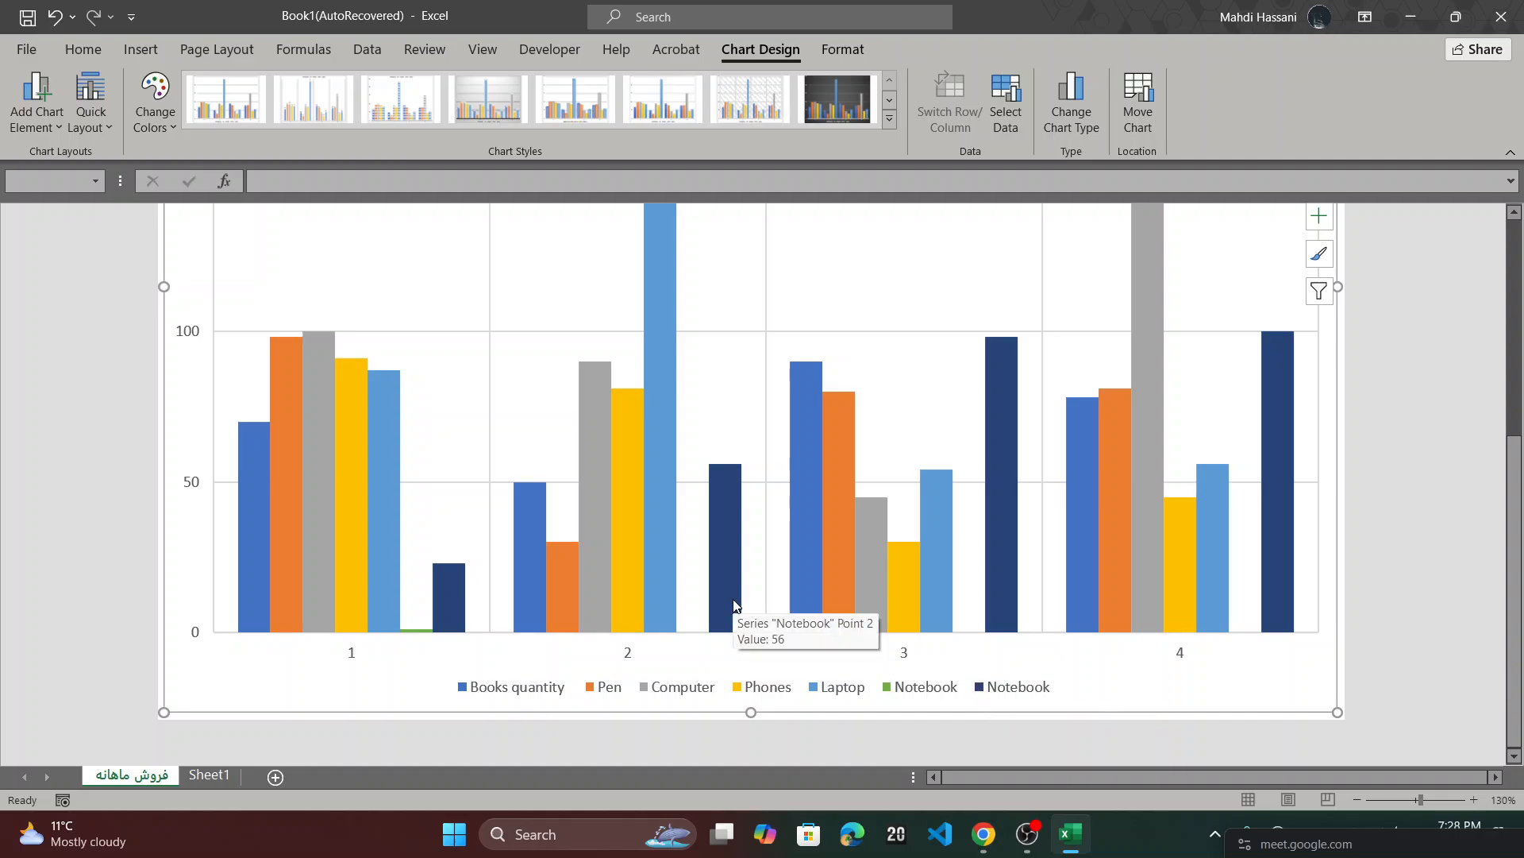
- Remove the first of the two Notebook series, the one before the last entry, from the chart's data source
click(1017, 137)
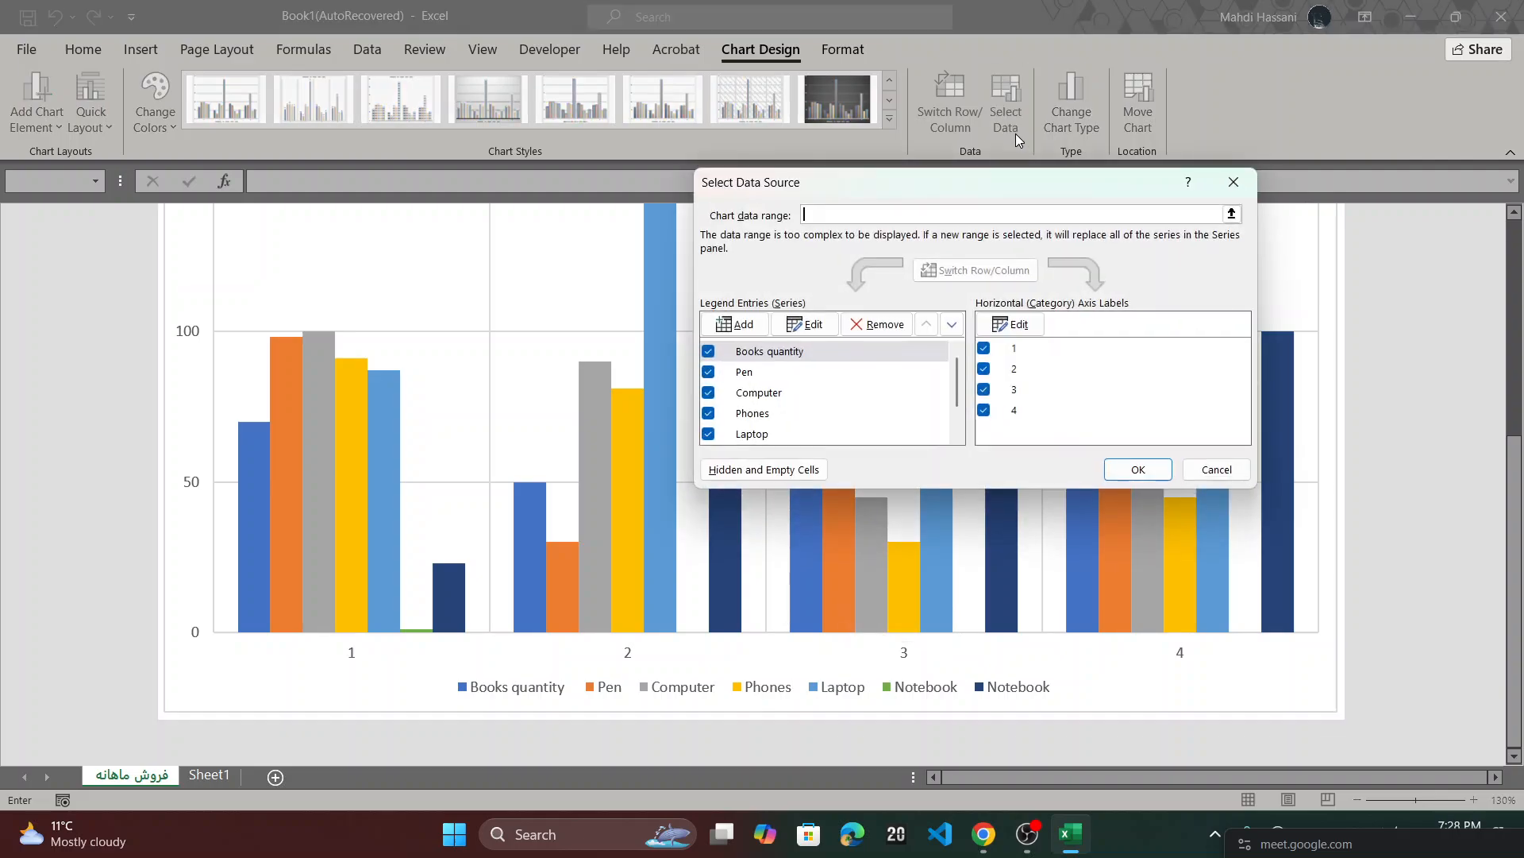
click(804, 395)
key(Down)
key(Down)
key(Down)
key(Down)
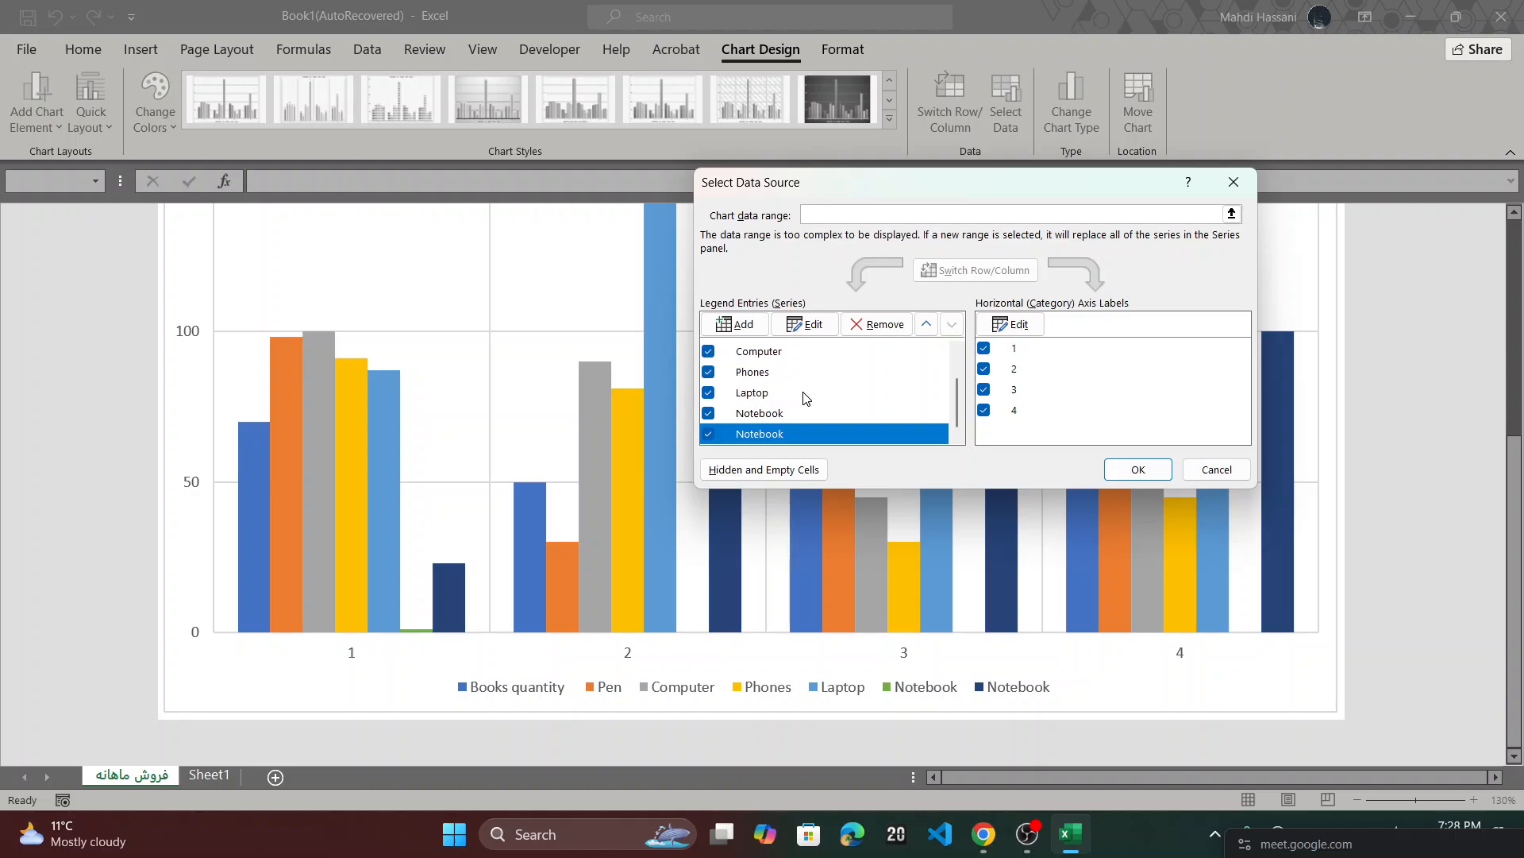
key(Up)
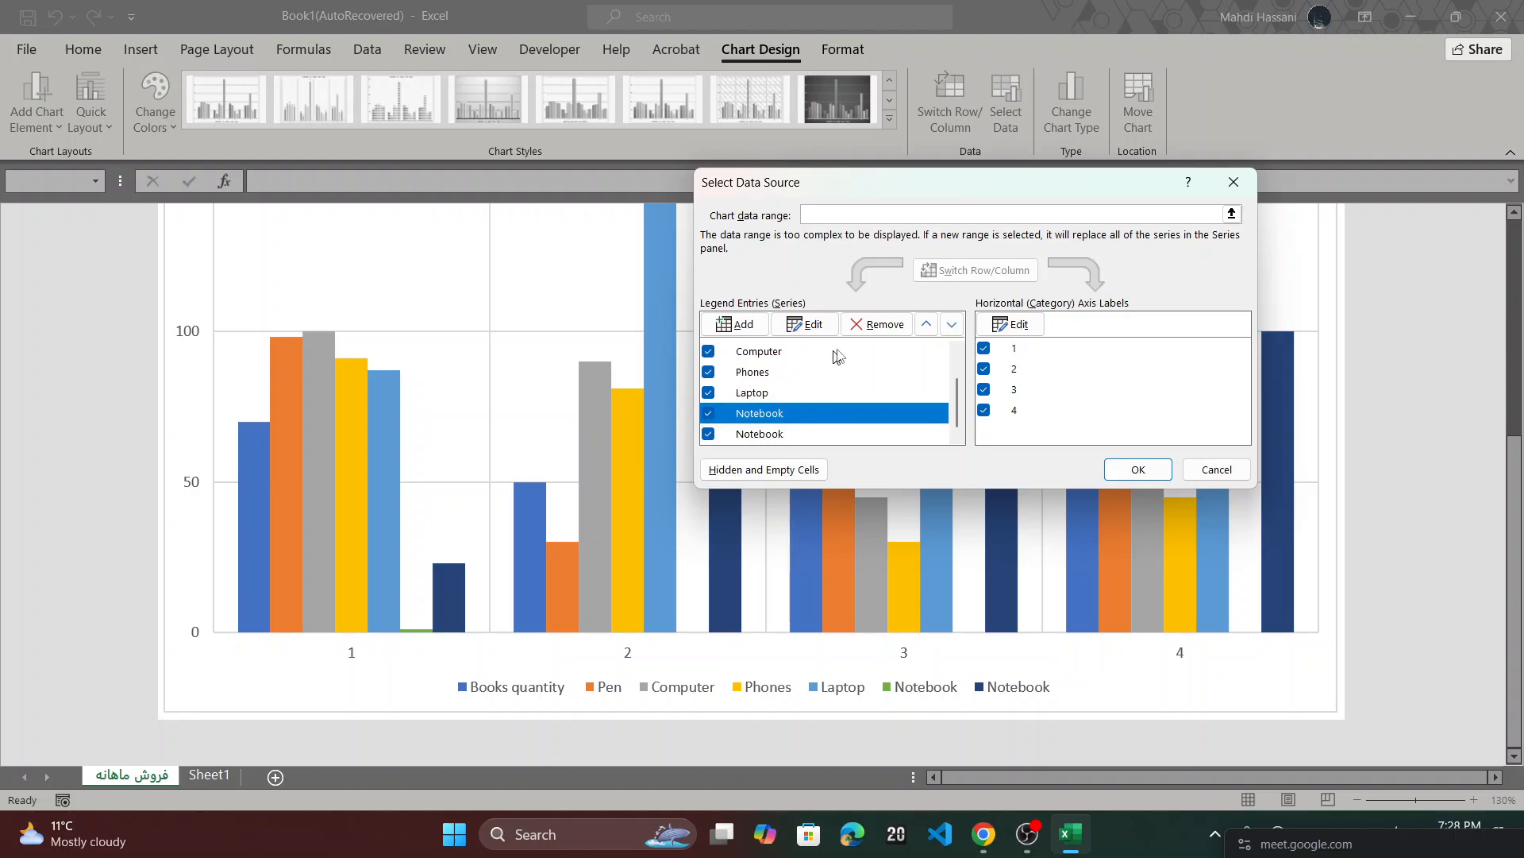
click(858, 332)
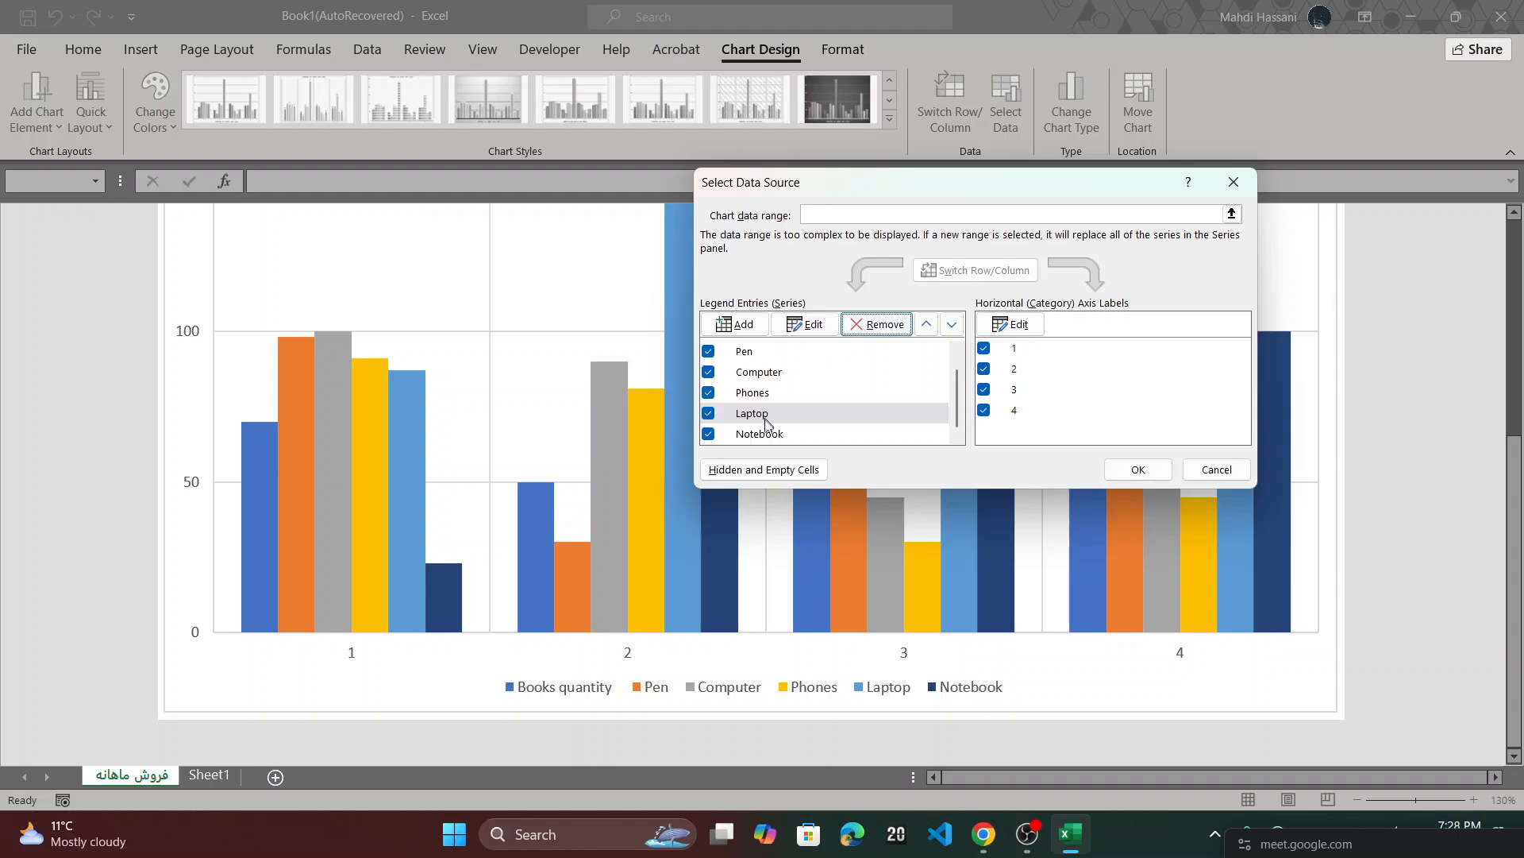
- Check the name and values reference of the remaining Notebook series and apply the data source change
click(767, 435)
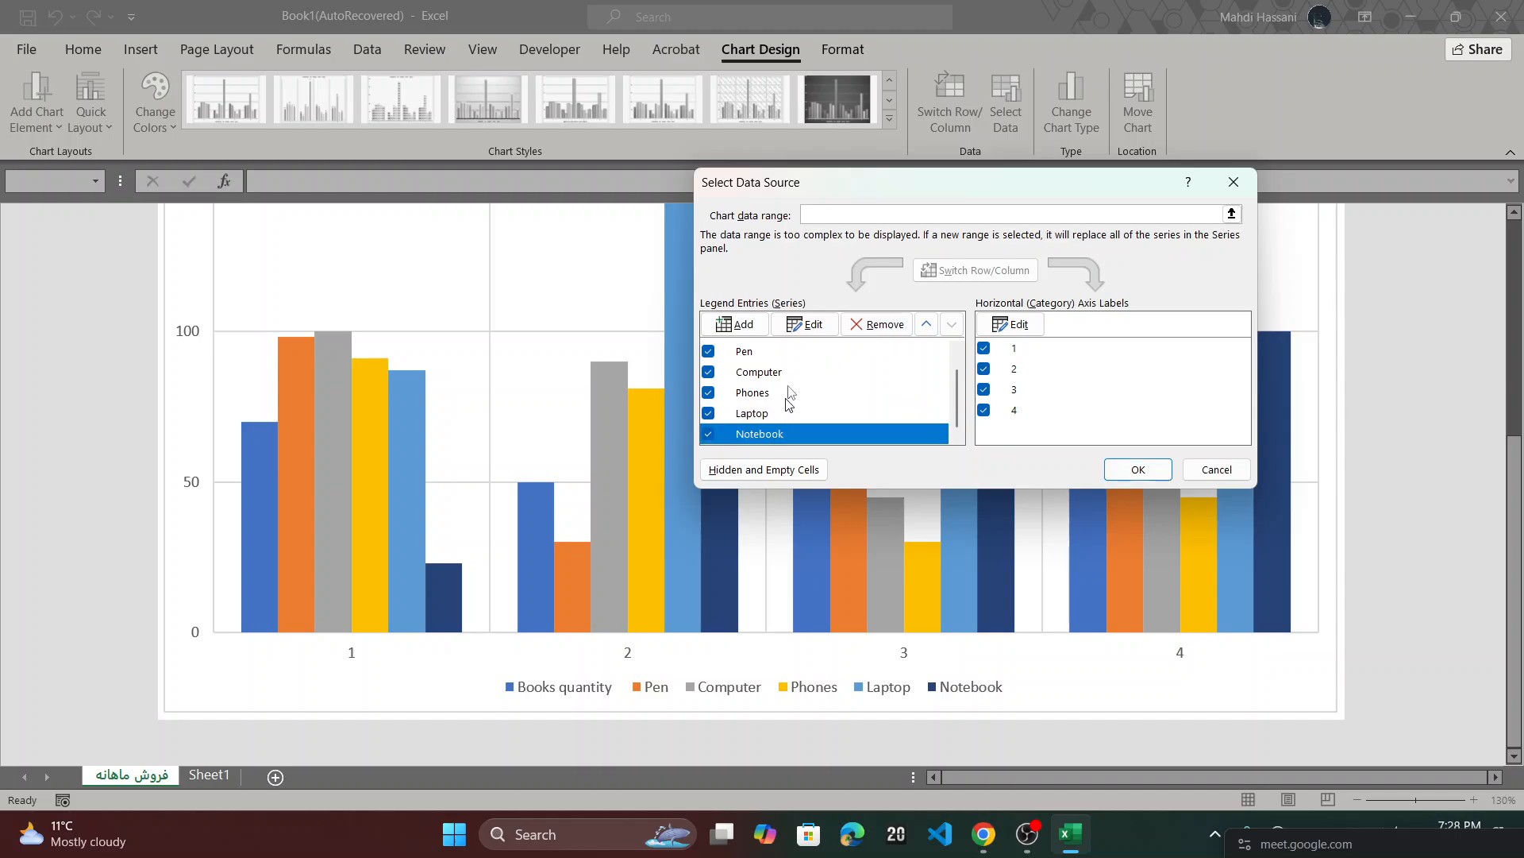
click(806, 326)
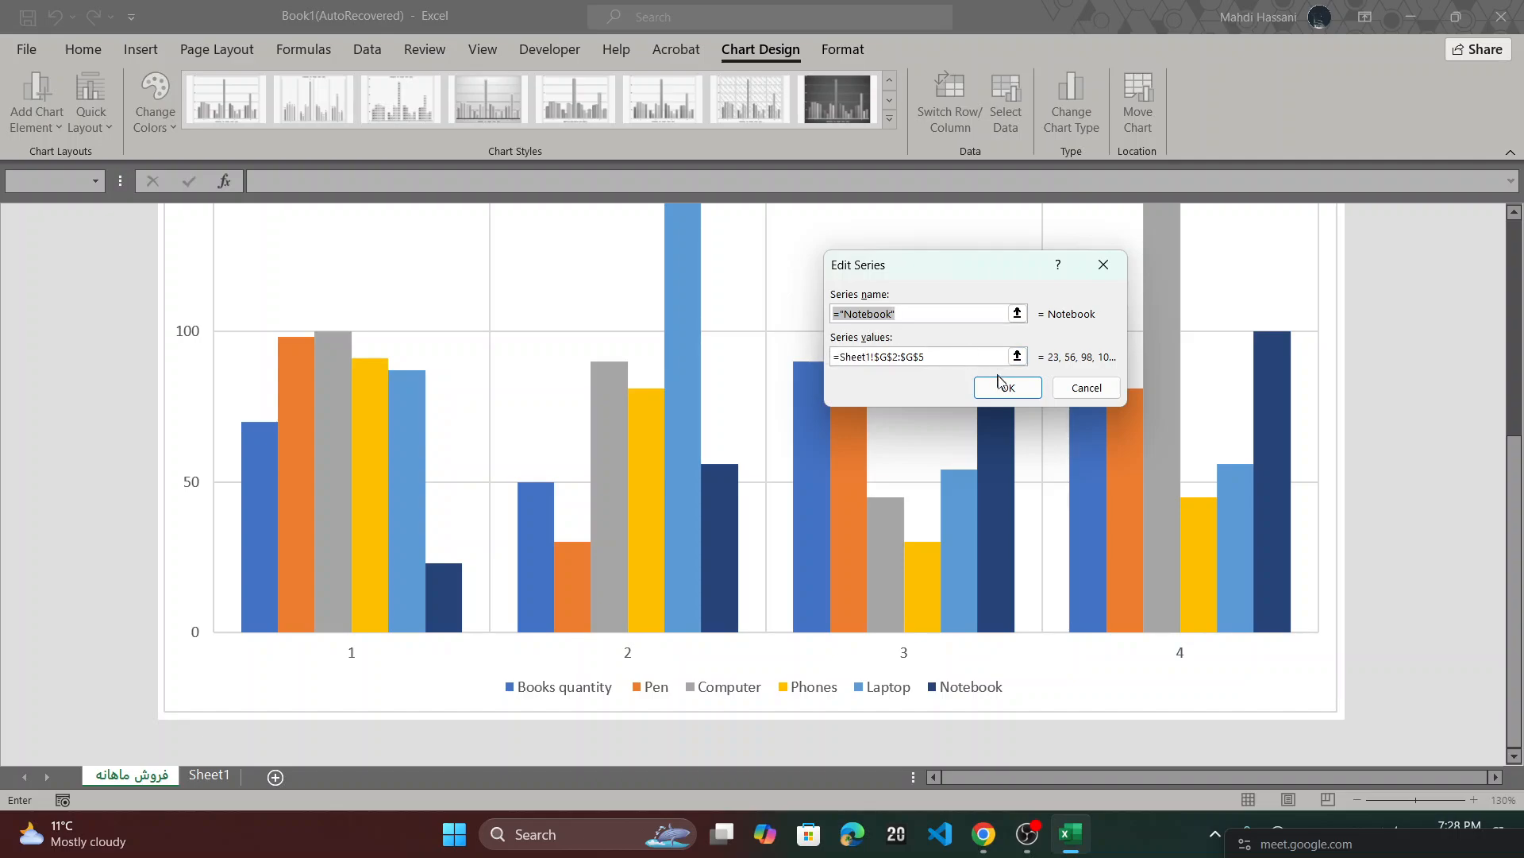
click(1007, 387)
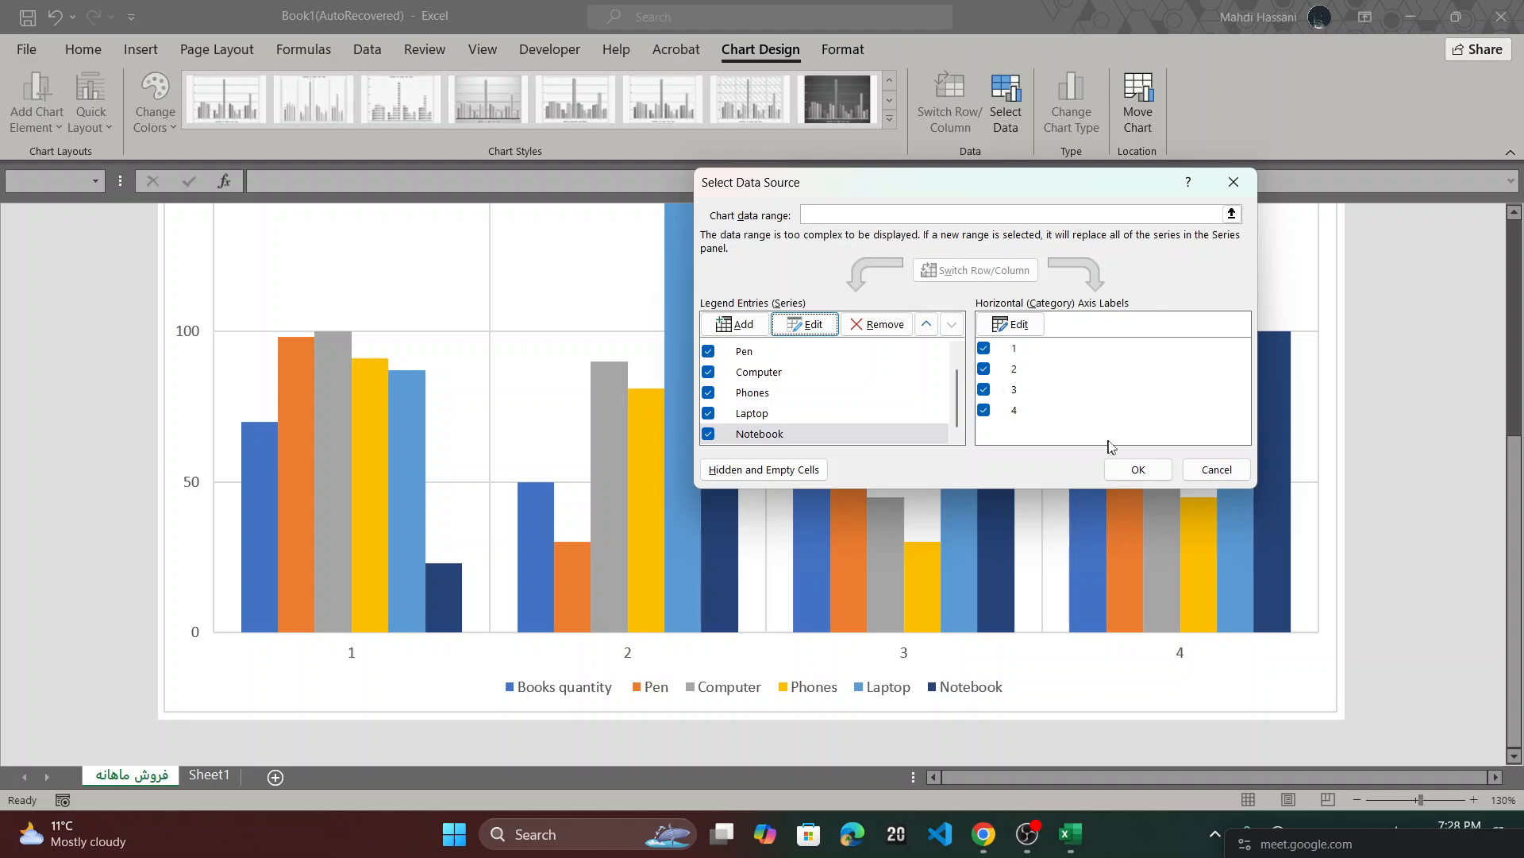
click(1134, 469)
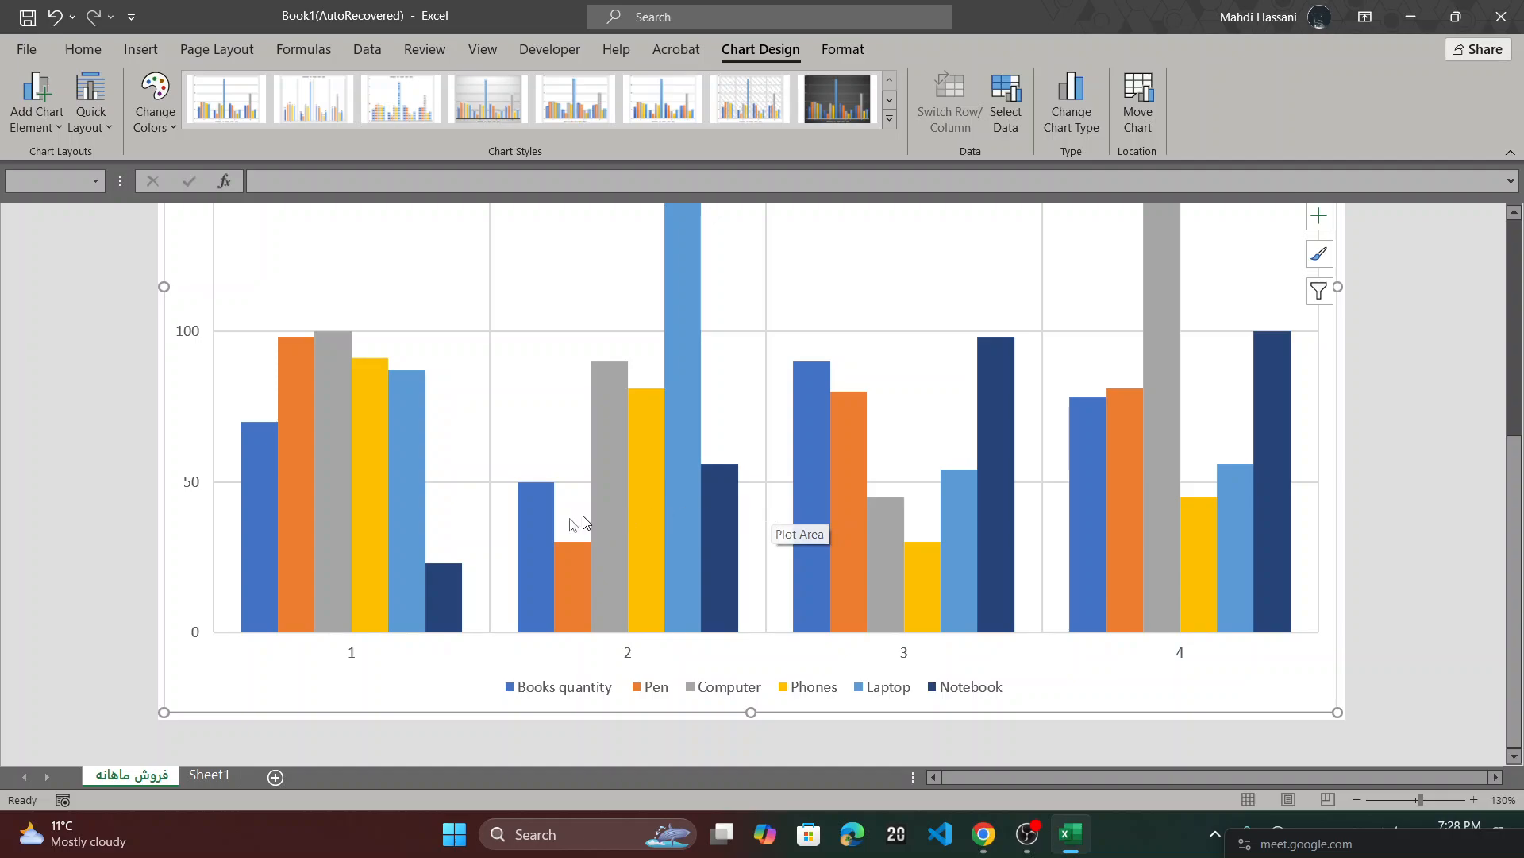
- Examine the Notebook and Phones columns across the four categories of the chart
mouse_move(457, 598)
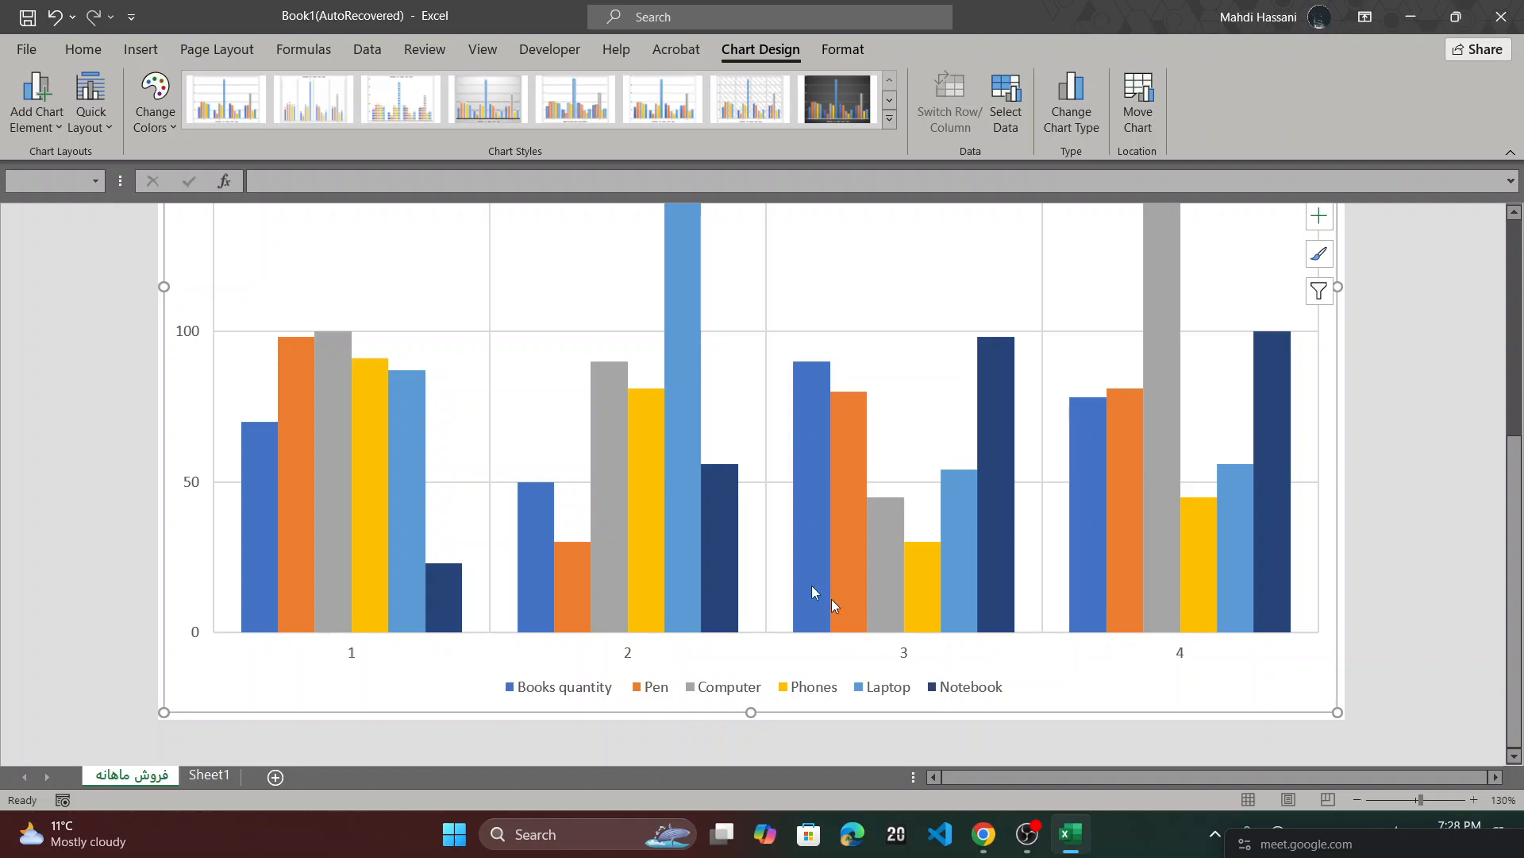
mouse_move(725, 534)
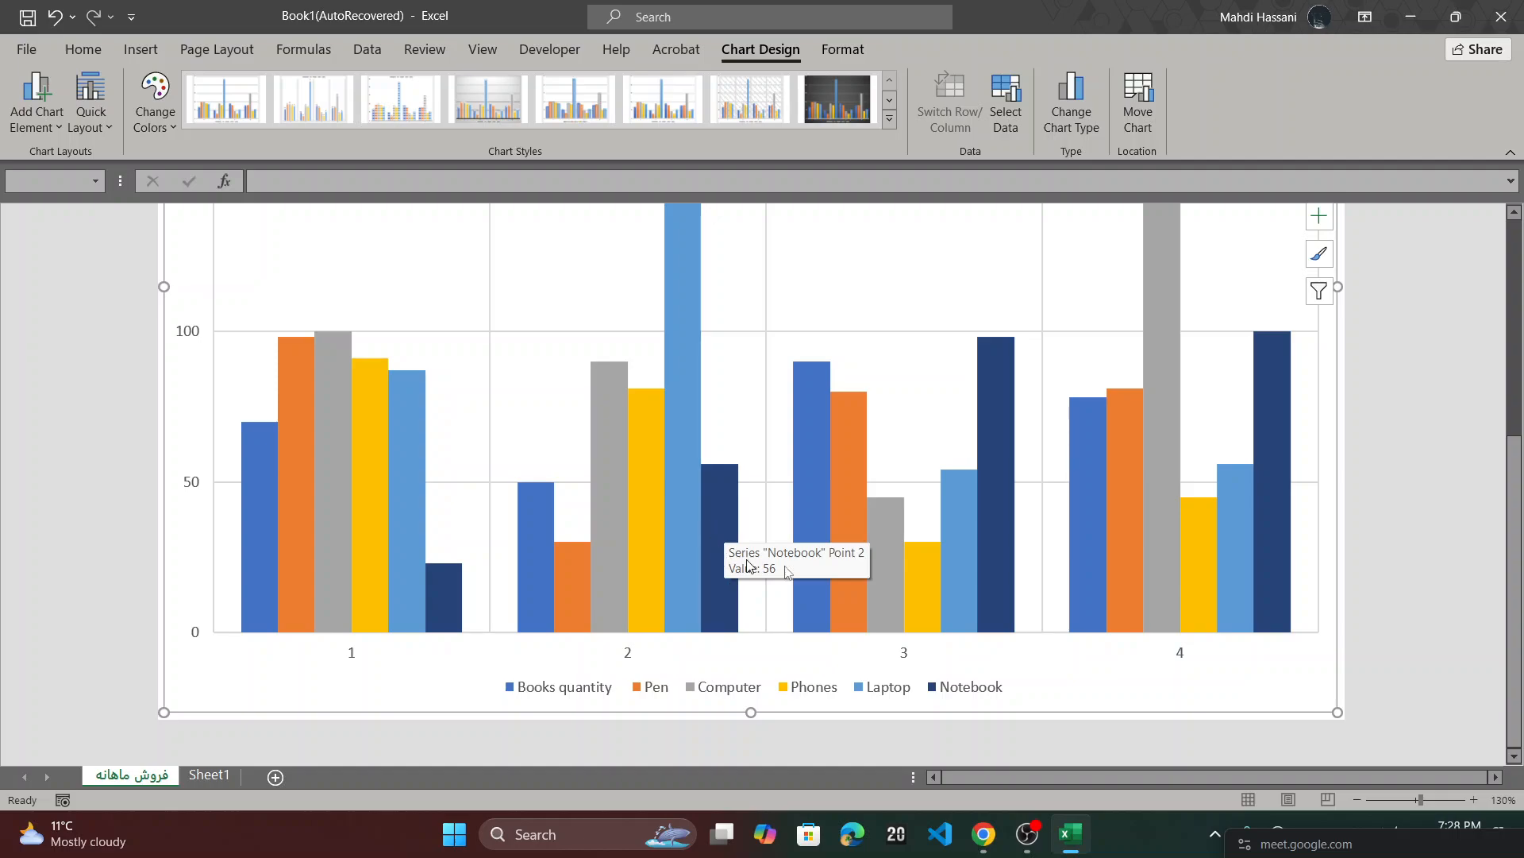
scroll(1131, 470, up, 1)
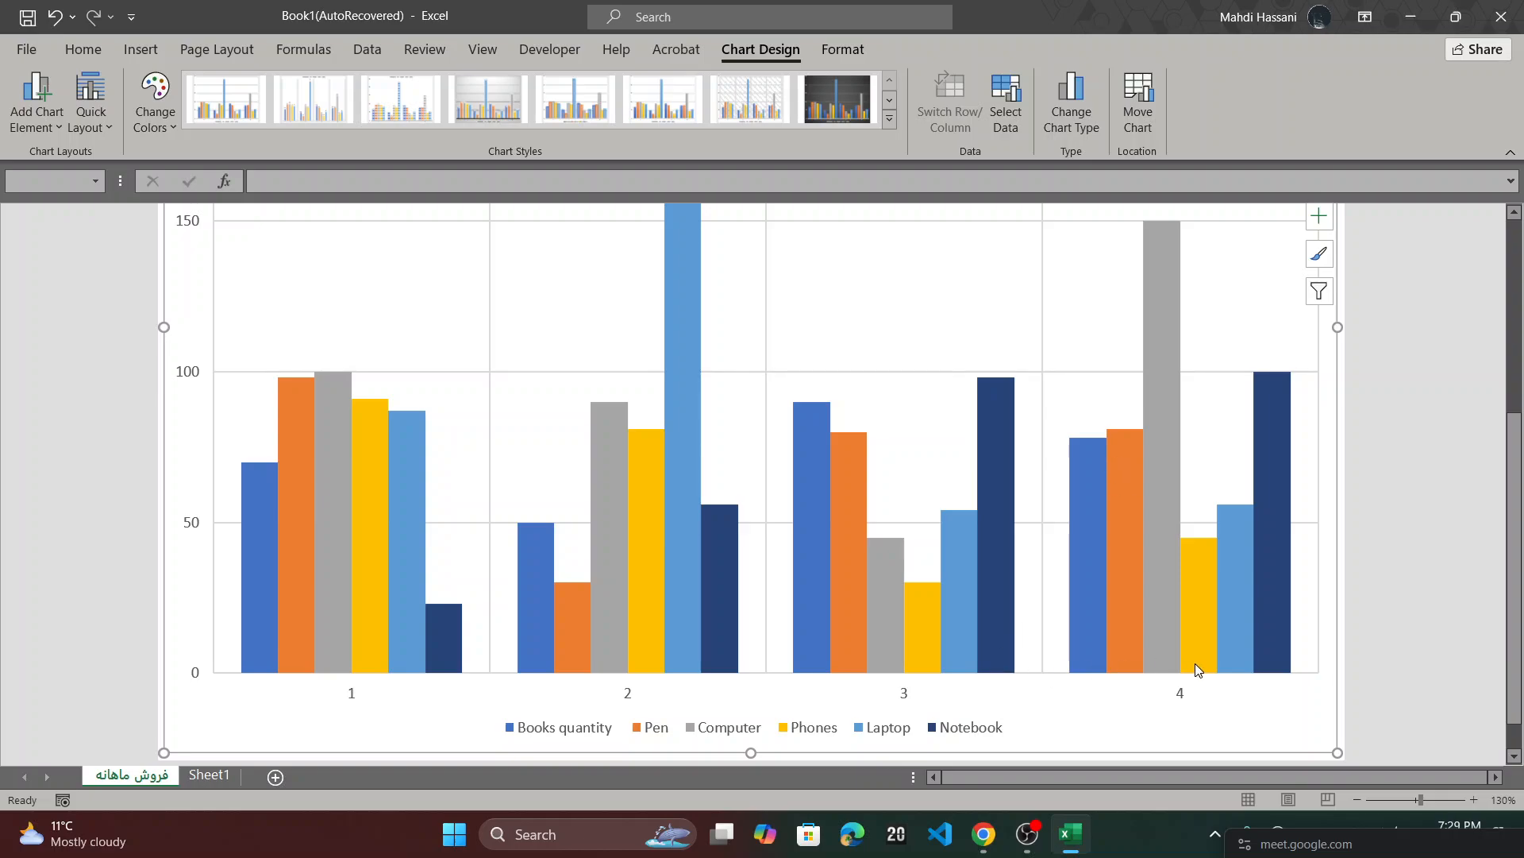
mouse_move(1265, 661)
mouse_move(446, 643)
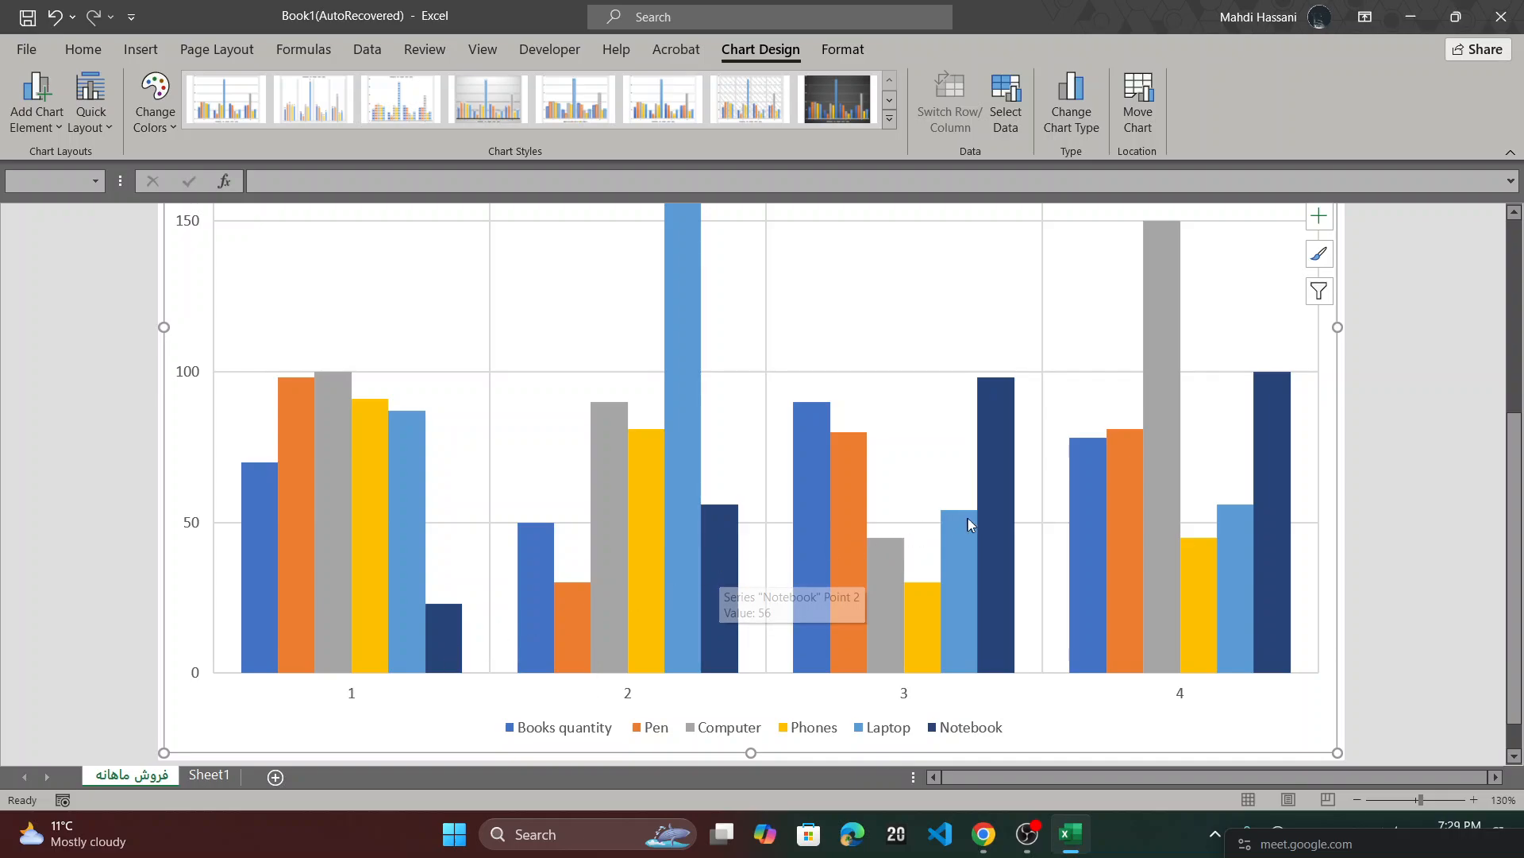
mouse_move(1275, 483)
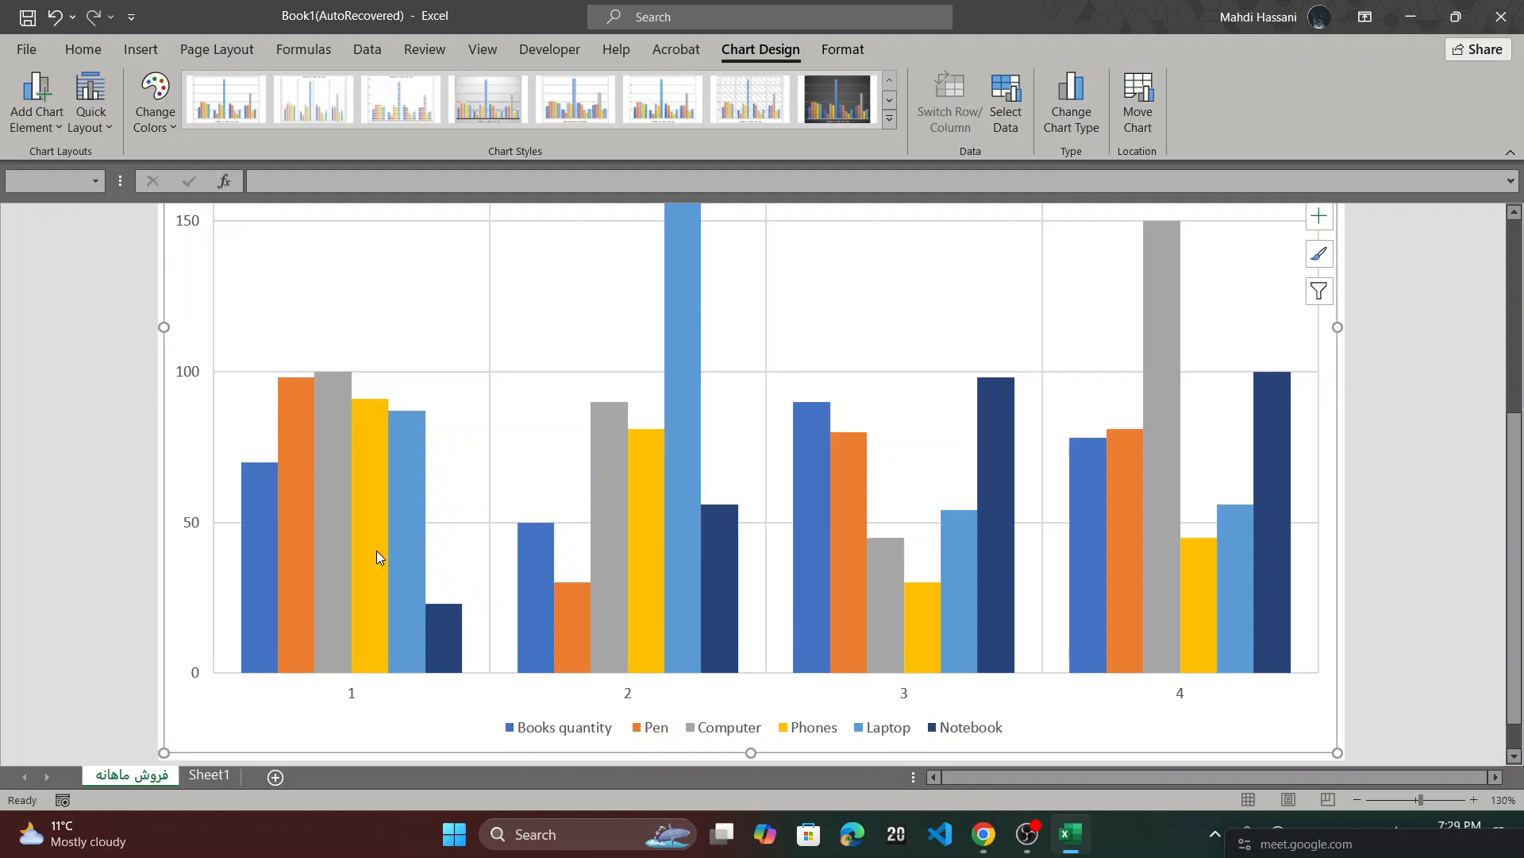
mouse_move(375, 550)
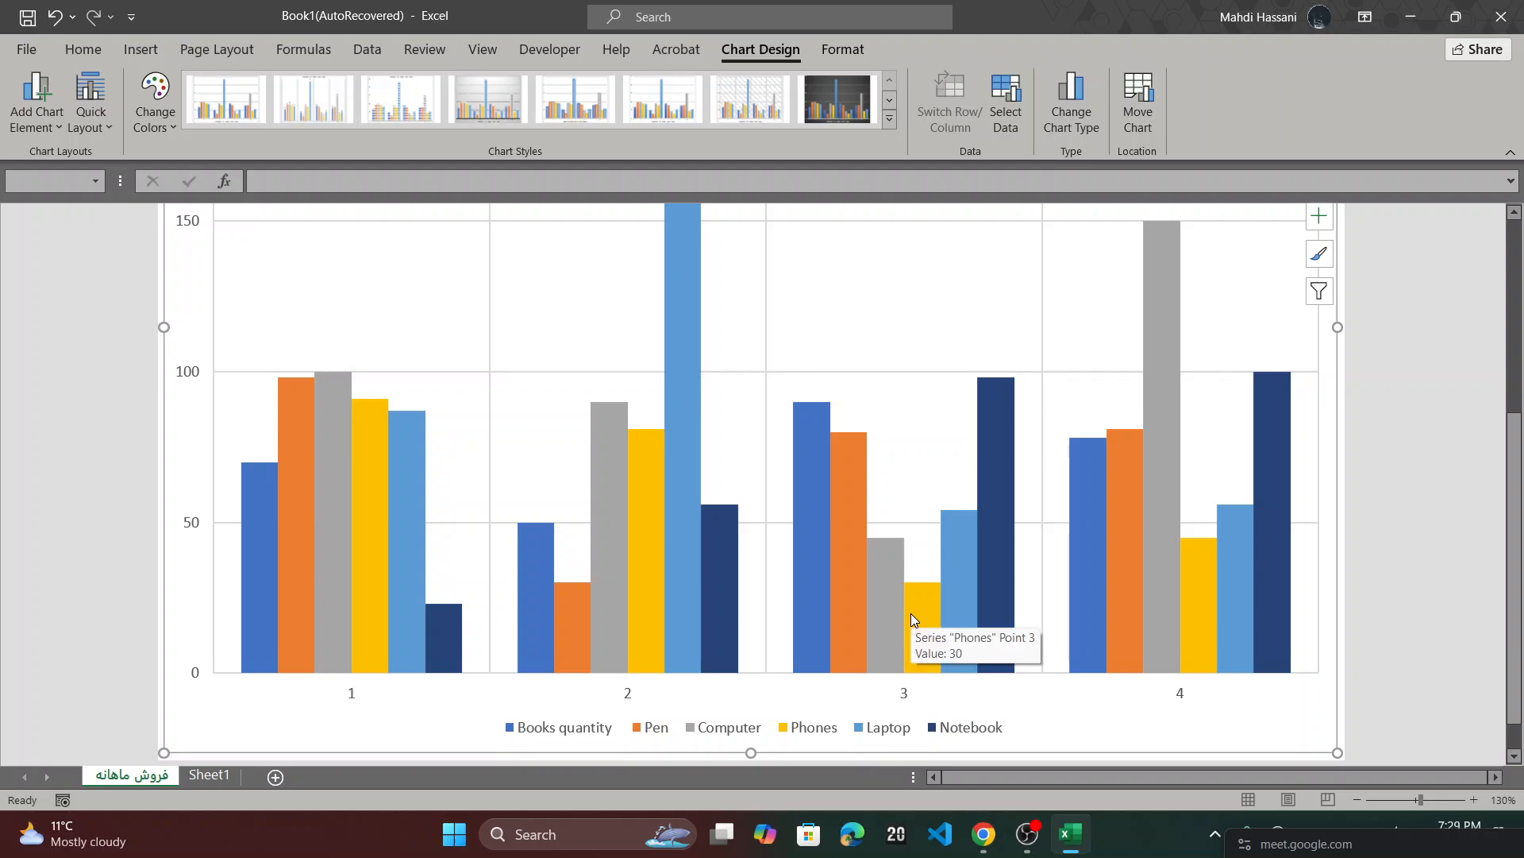
mouse_move(1194, 575)
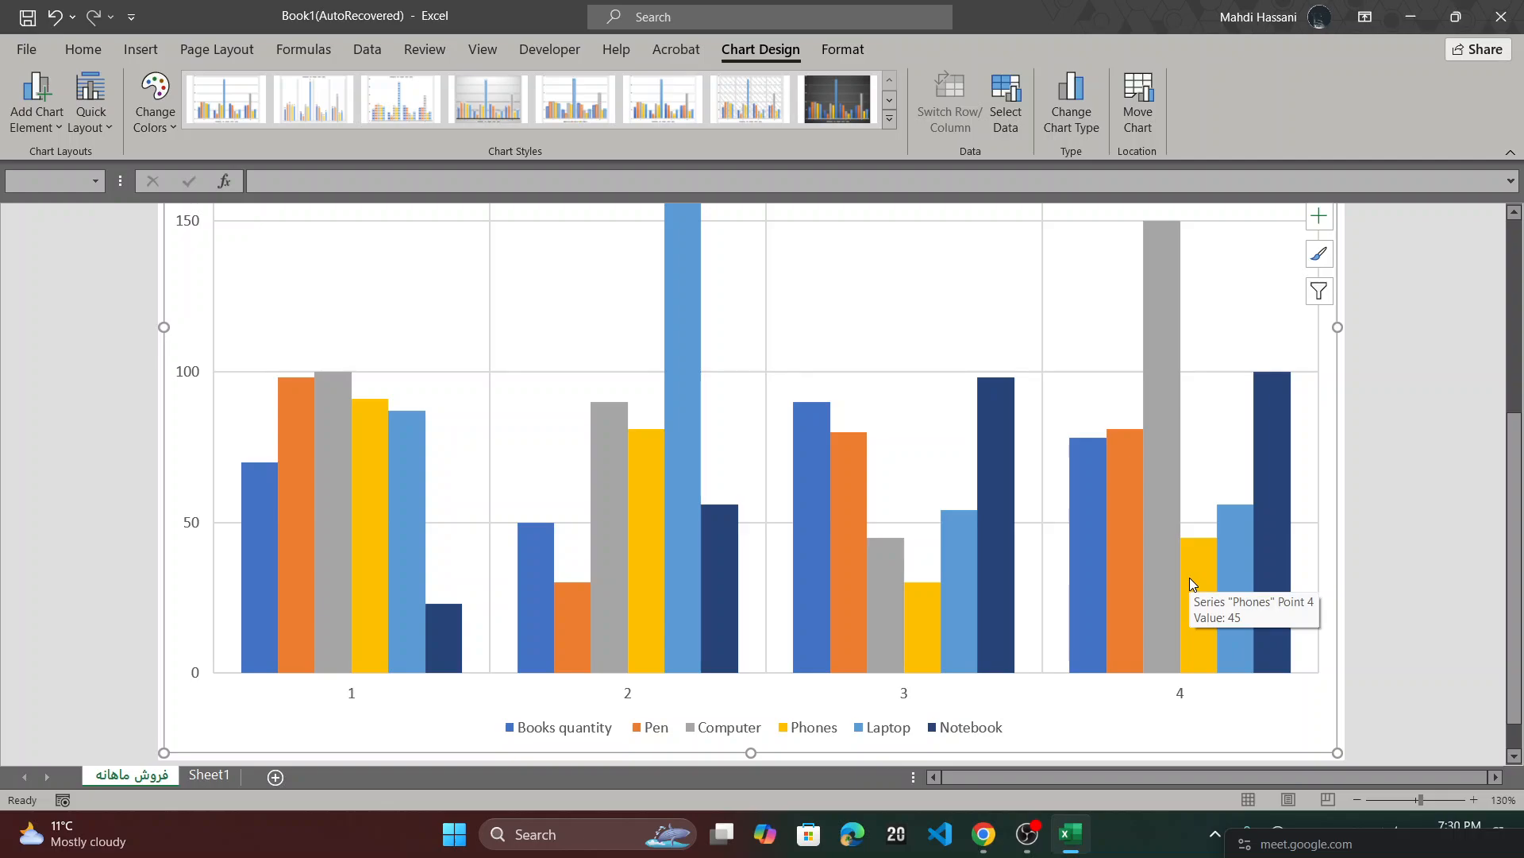
mouse_move(740, 547)
ctrl+scroll(618, 422, down, 3)
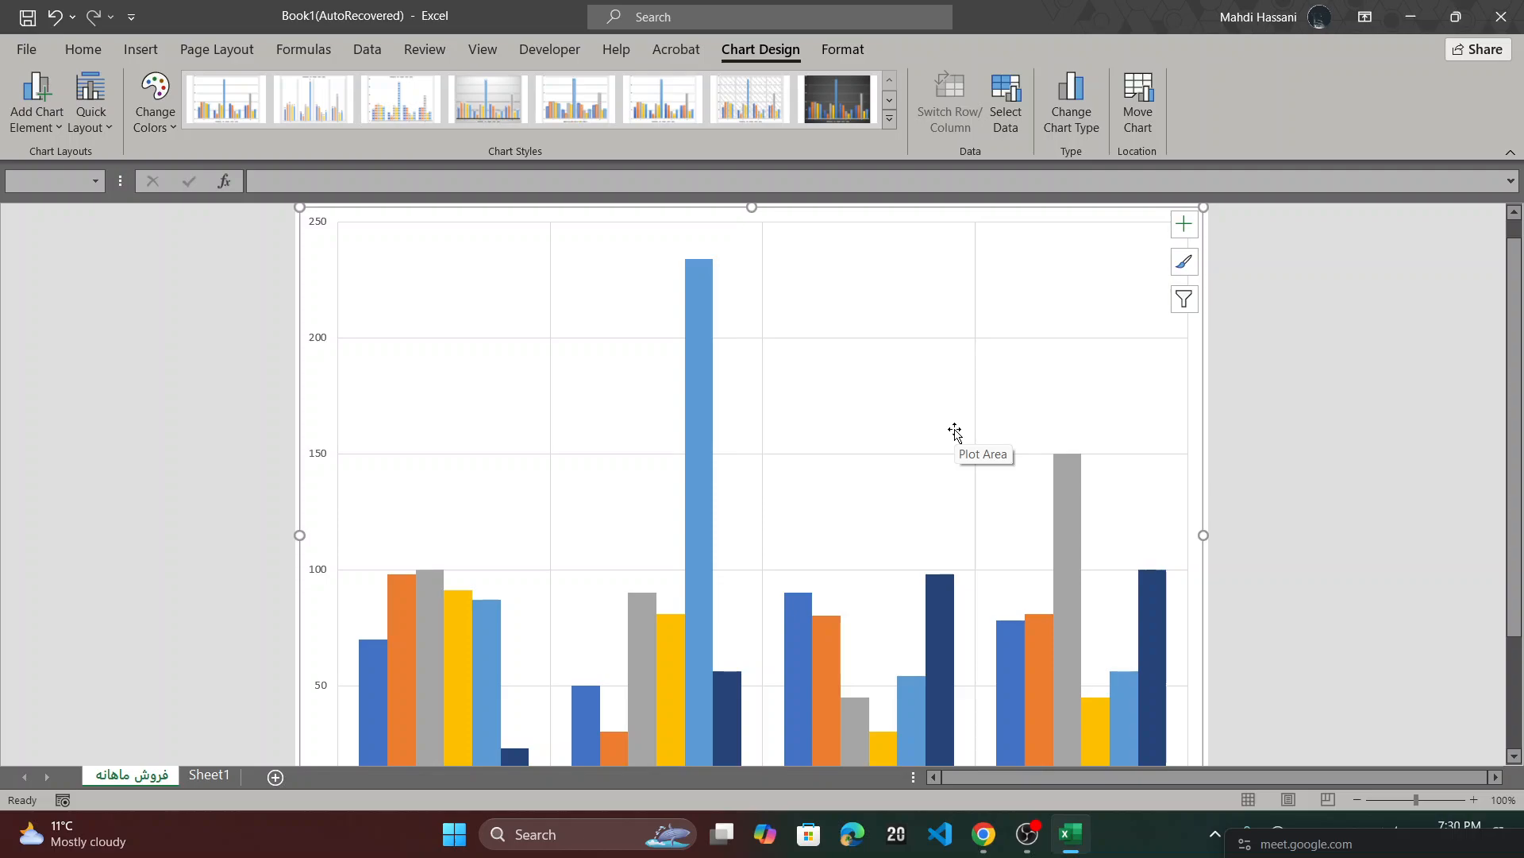
click(702, 567)
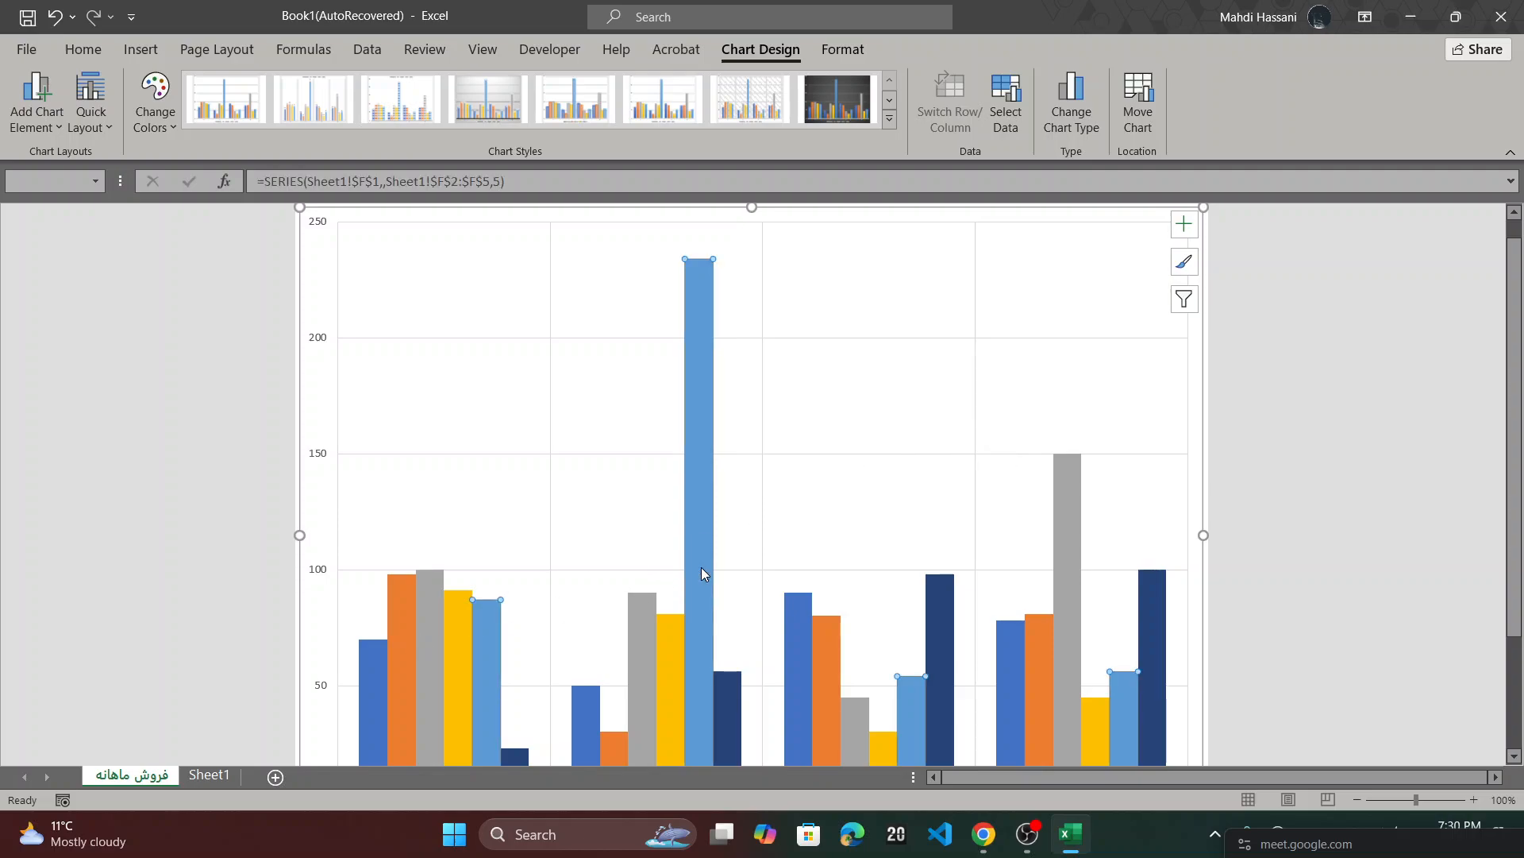
click(832, 455)
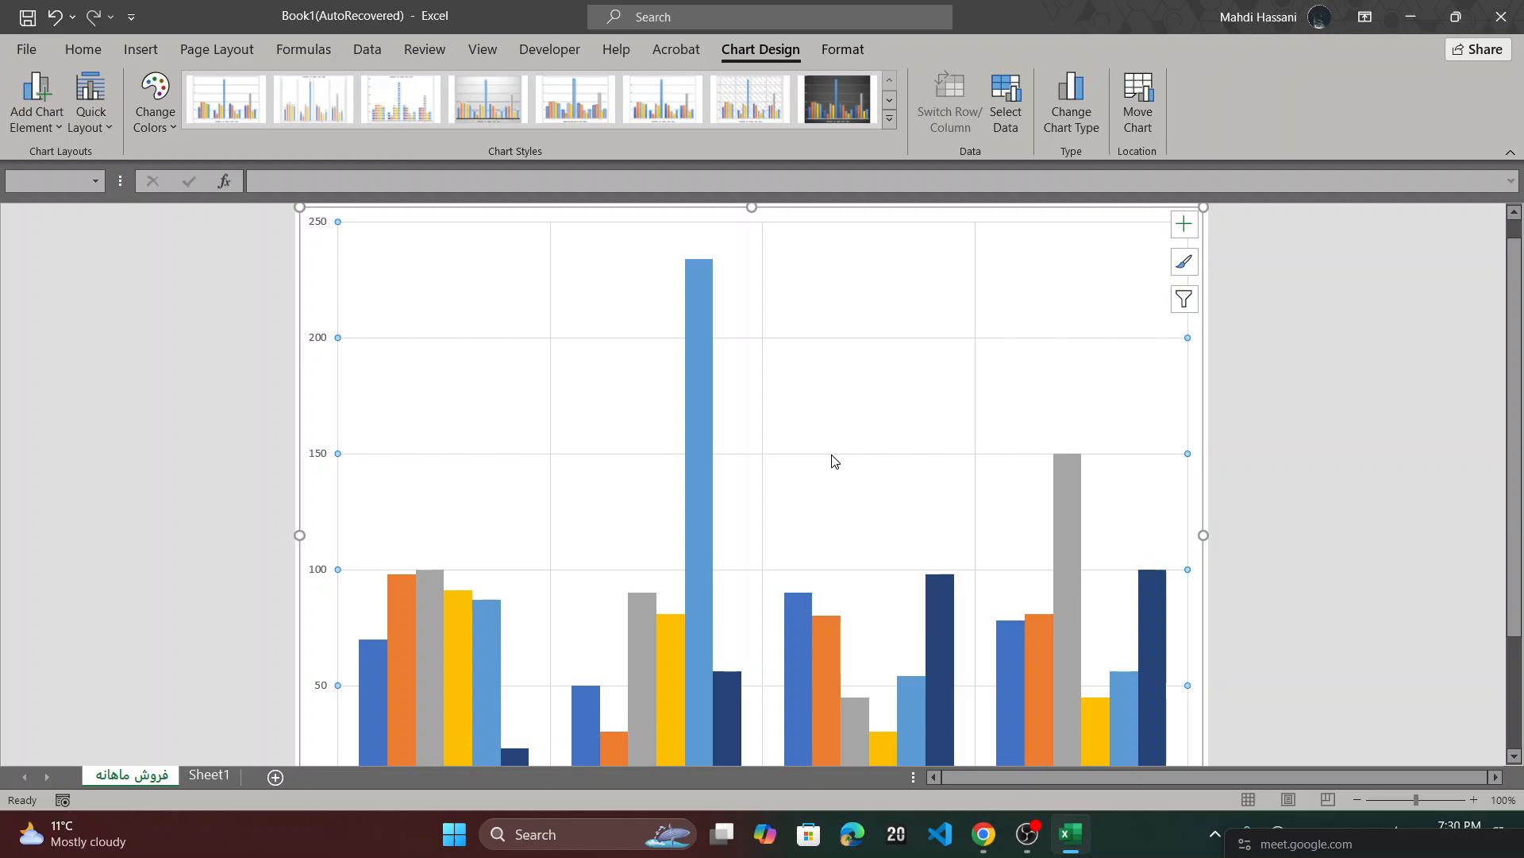
click(198, 776)
click(146, 782)
- Apply the dark chart style with outlined, unfilled columns to the chart
click(728, 594)
click(889, 119)
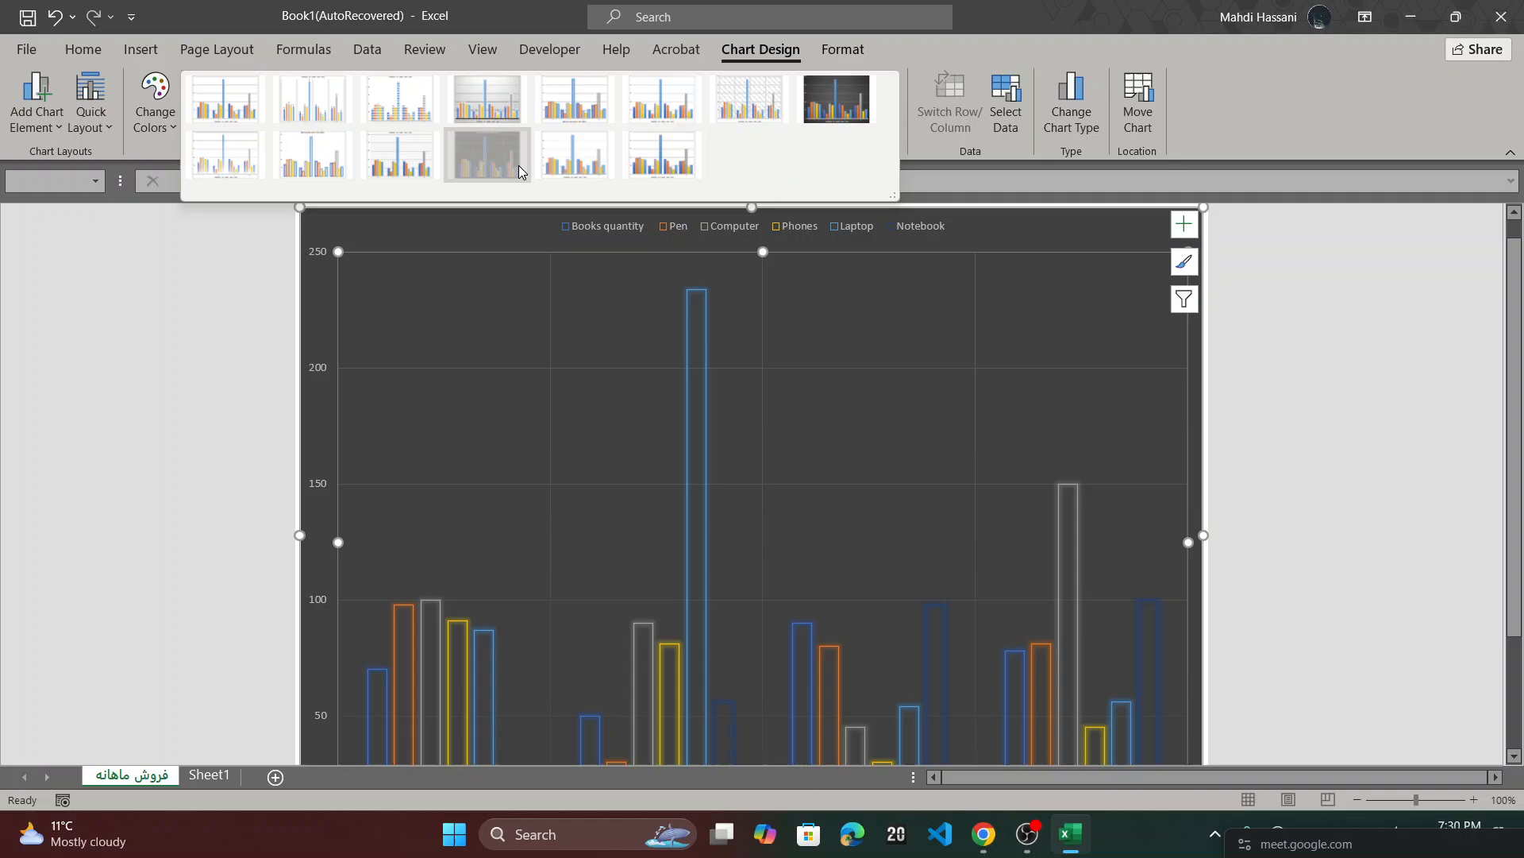
click(514, 164)
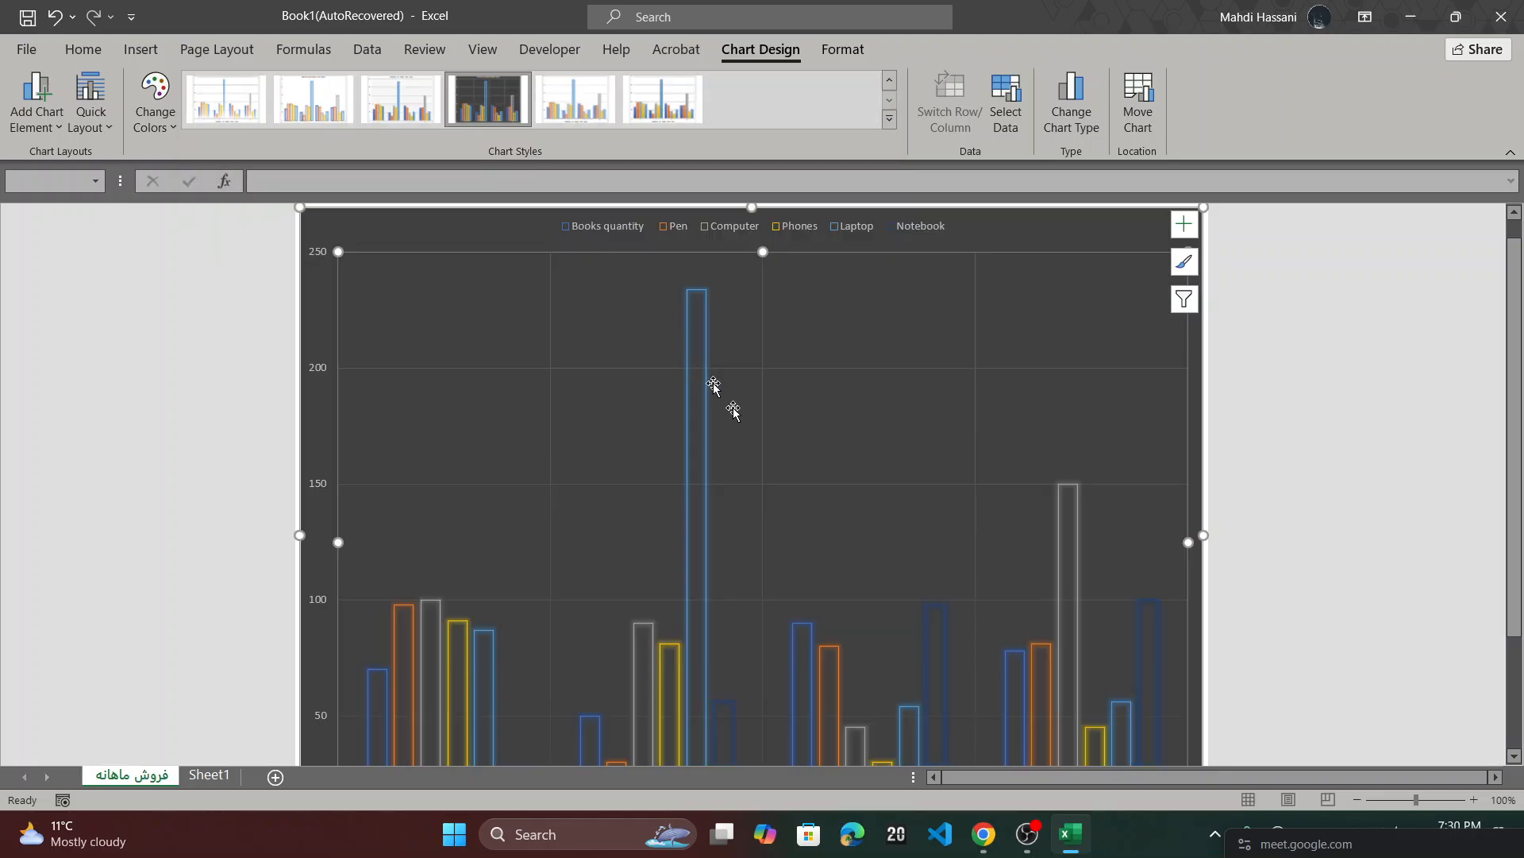
scroll(734, 413, down, 3)
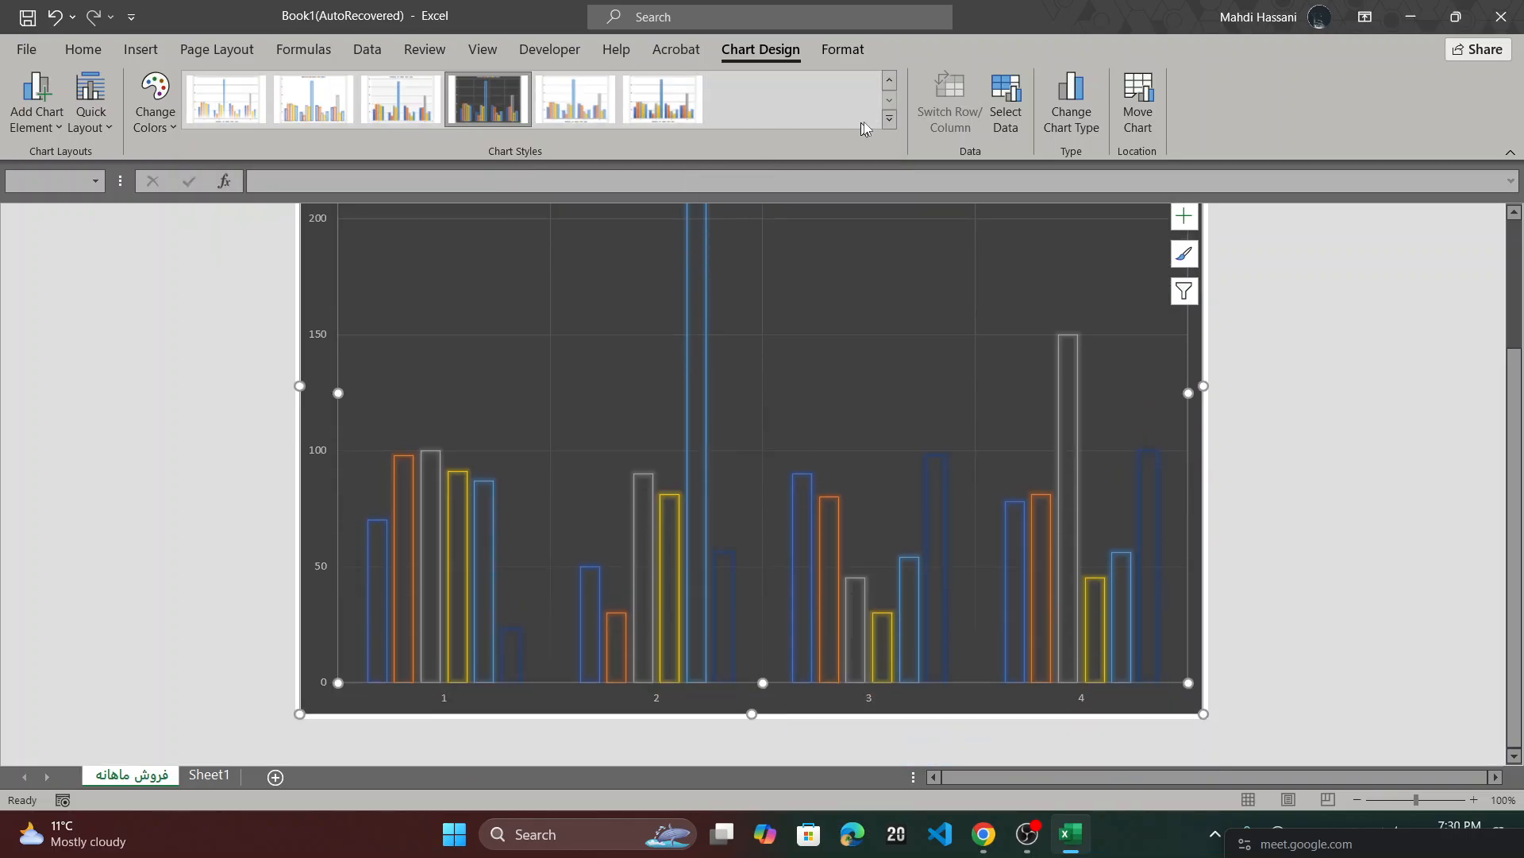
- Apply the dark gradient chart style with solid filled columns and the legend below the plot
click(890, 81)
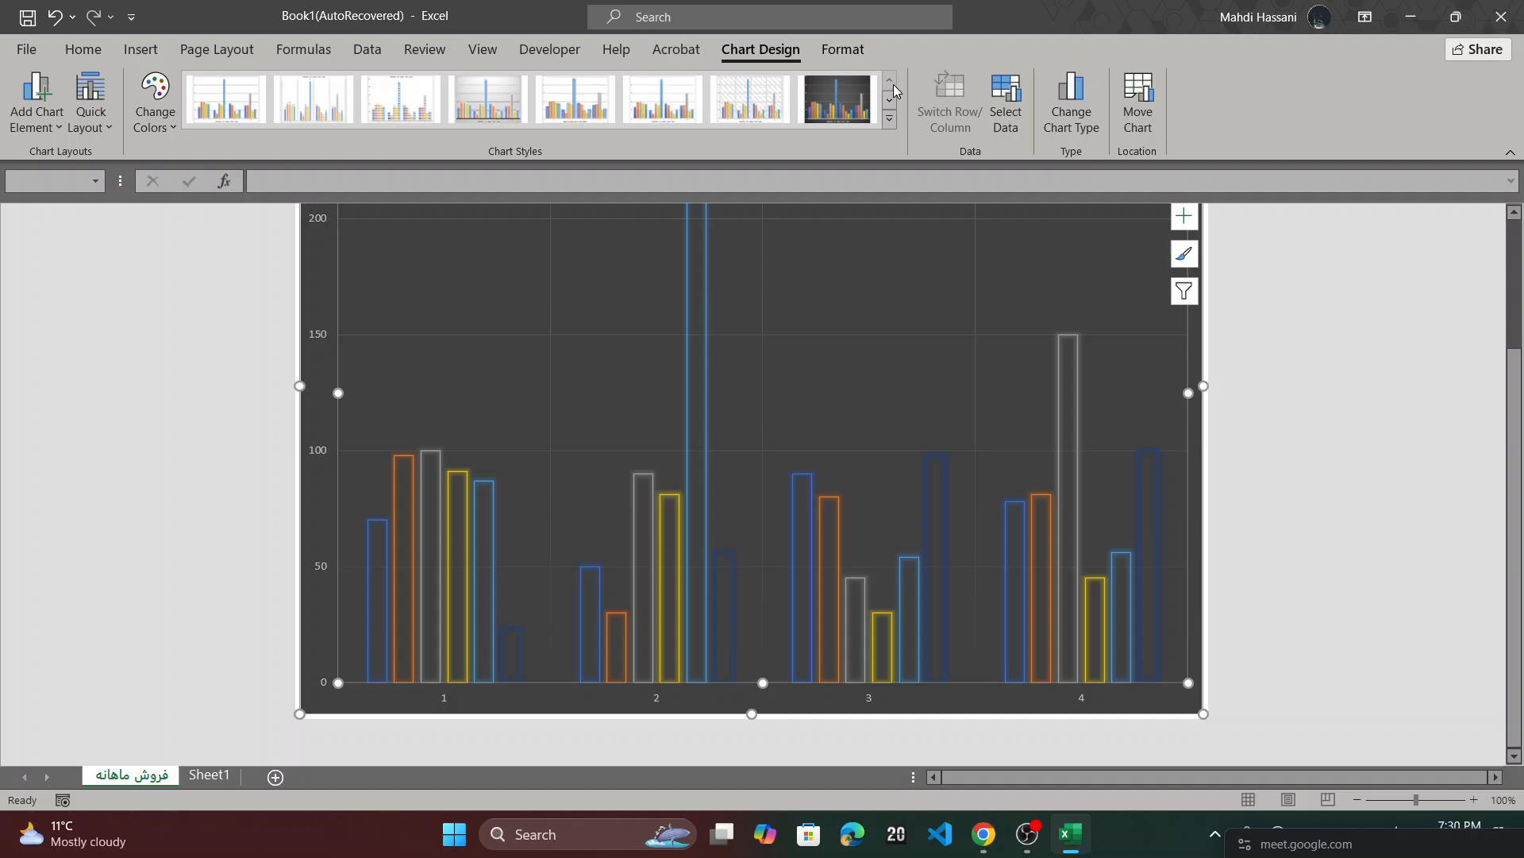
click(889, 119)
click(843, 122)
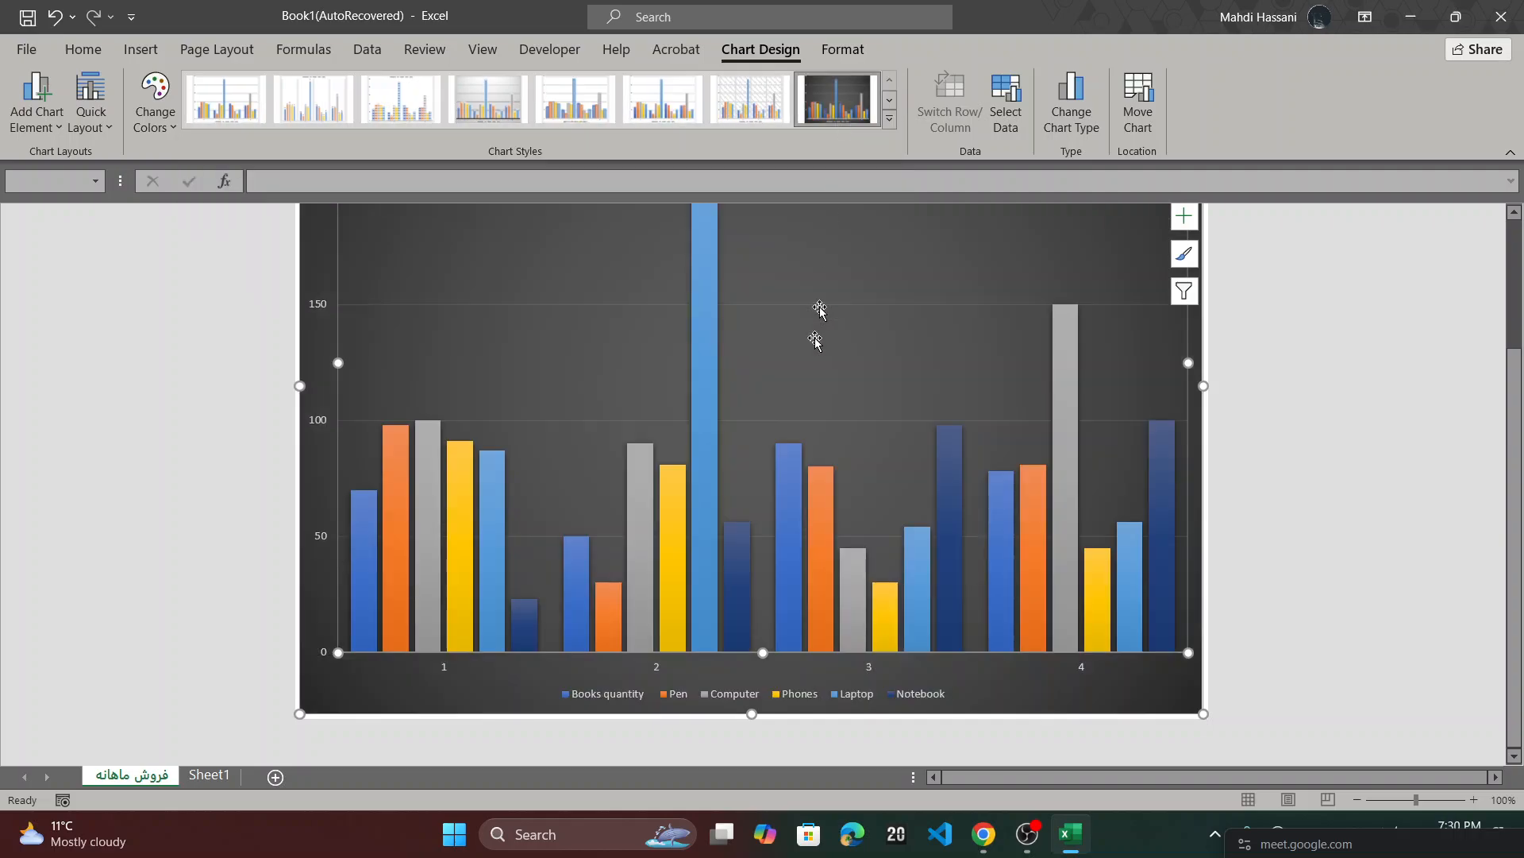
scroll(808, 426, up, 1)
scroll(803, 424, up, 3)
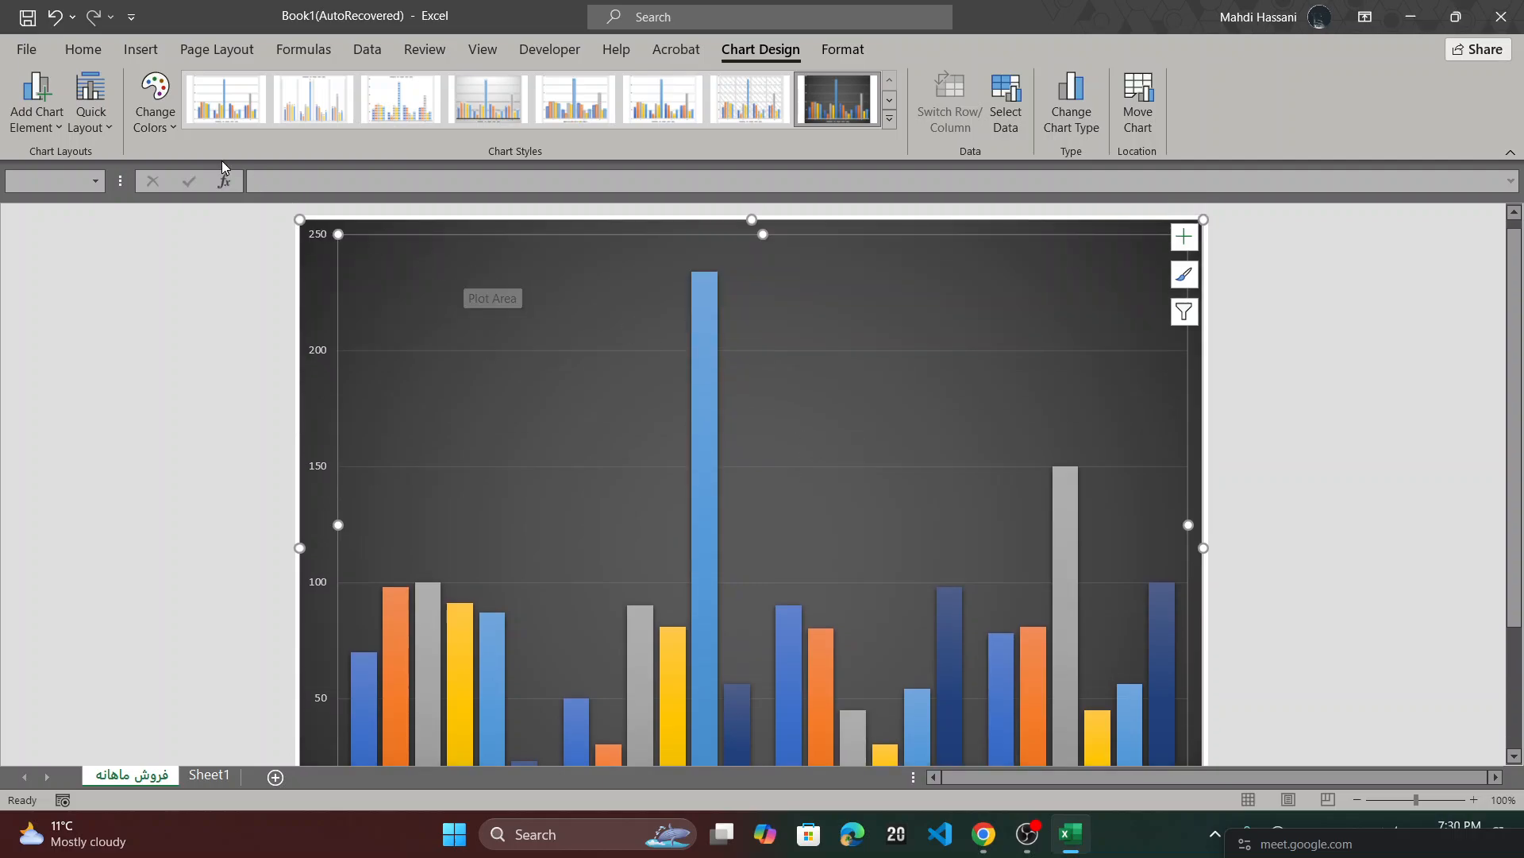
- Recolour the chart with the second Colorful palette, which starts with blue and gray
click(165, 127)
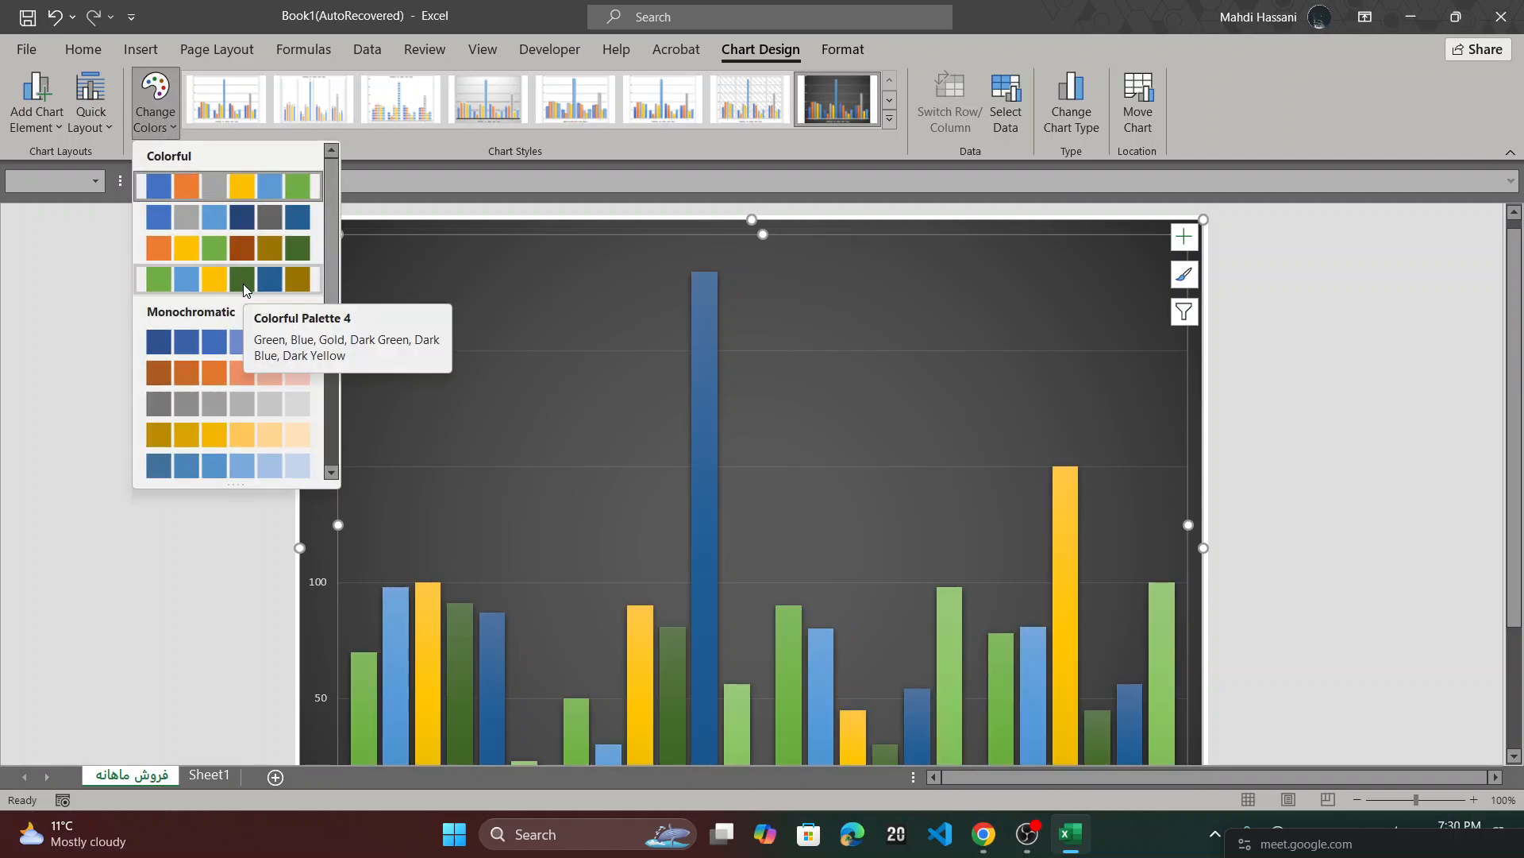
click(230, 213)
scroll(679, 469, down, 3)
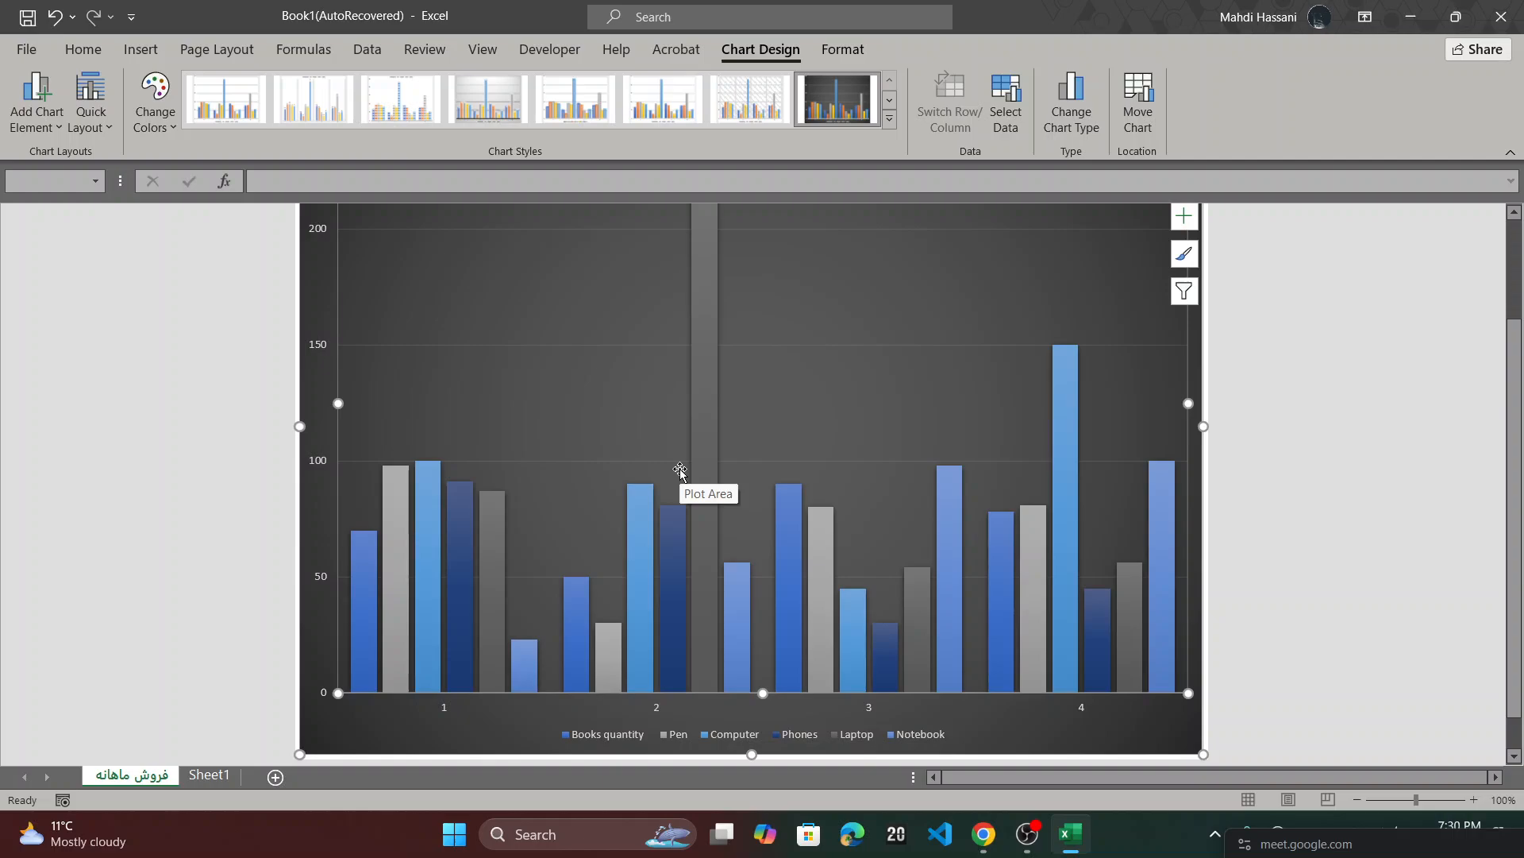
- Change the chart colours to Monochromatic Palette 1, the blue gradient from dark to light
click(144, 123)
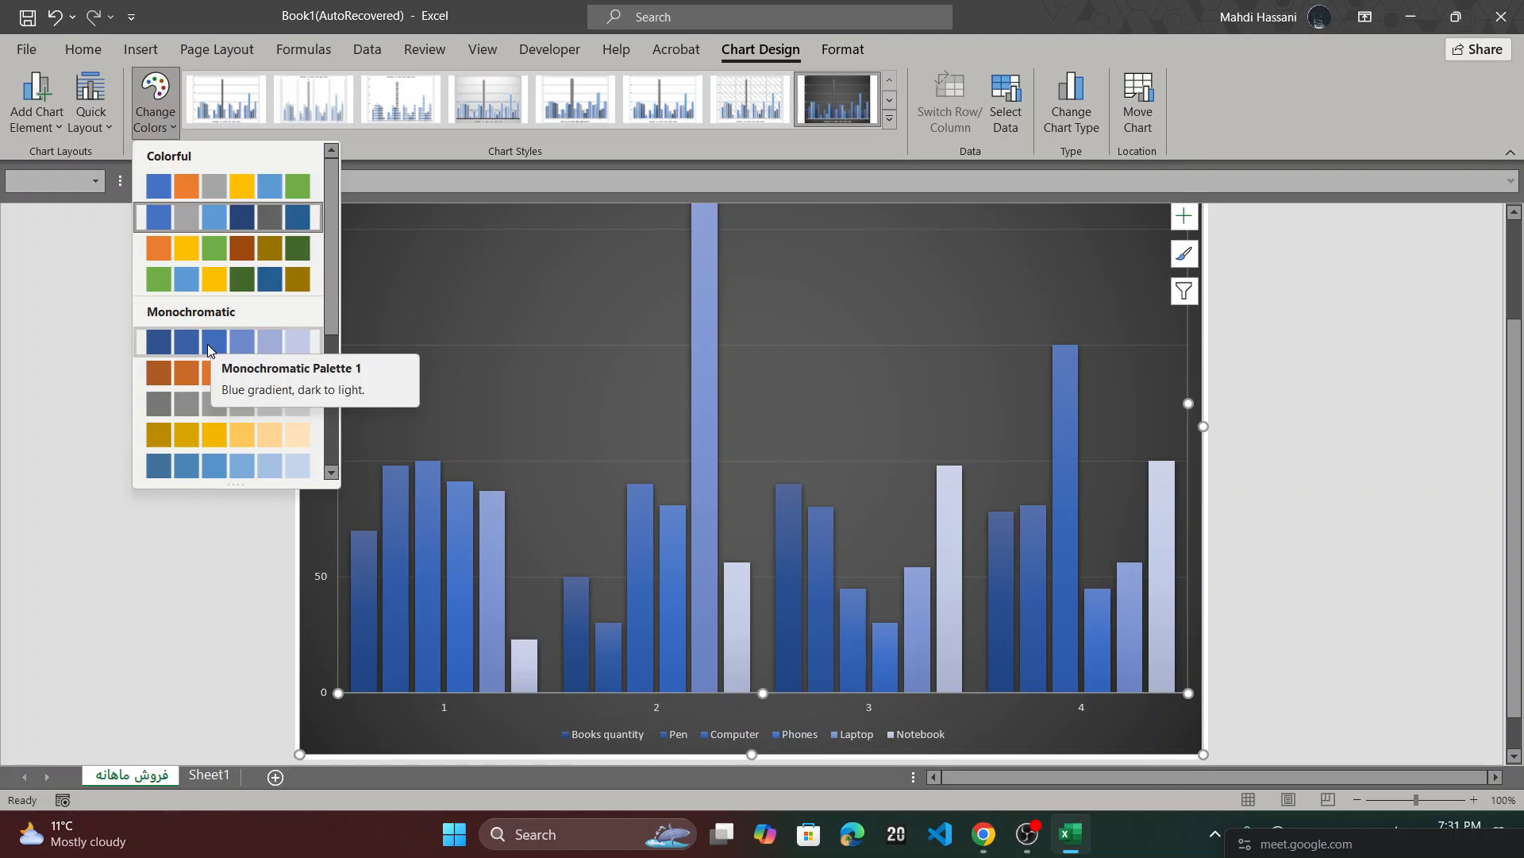
scroll(207, 345, down, 3)
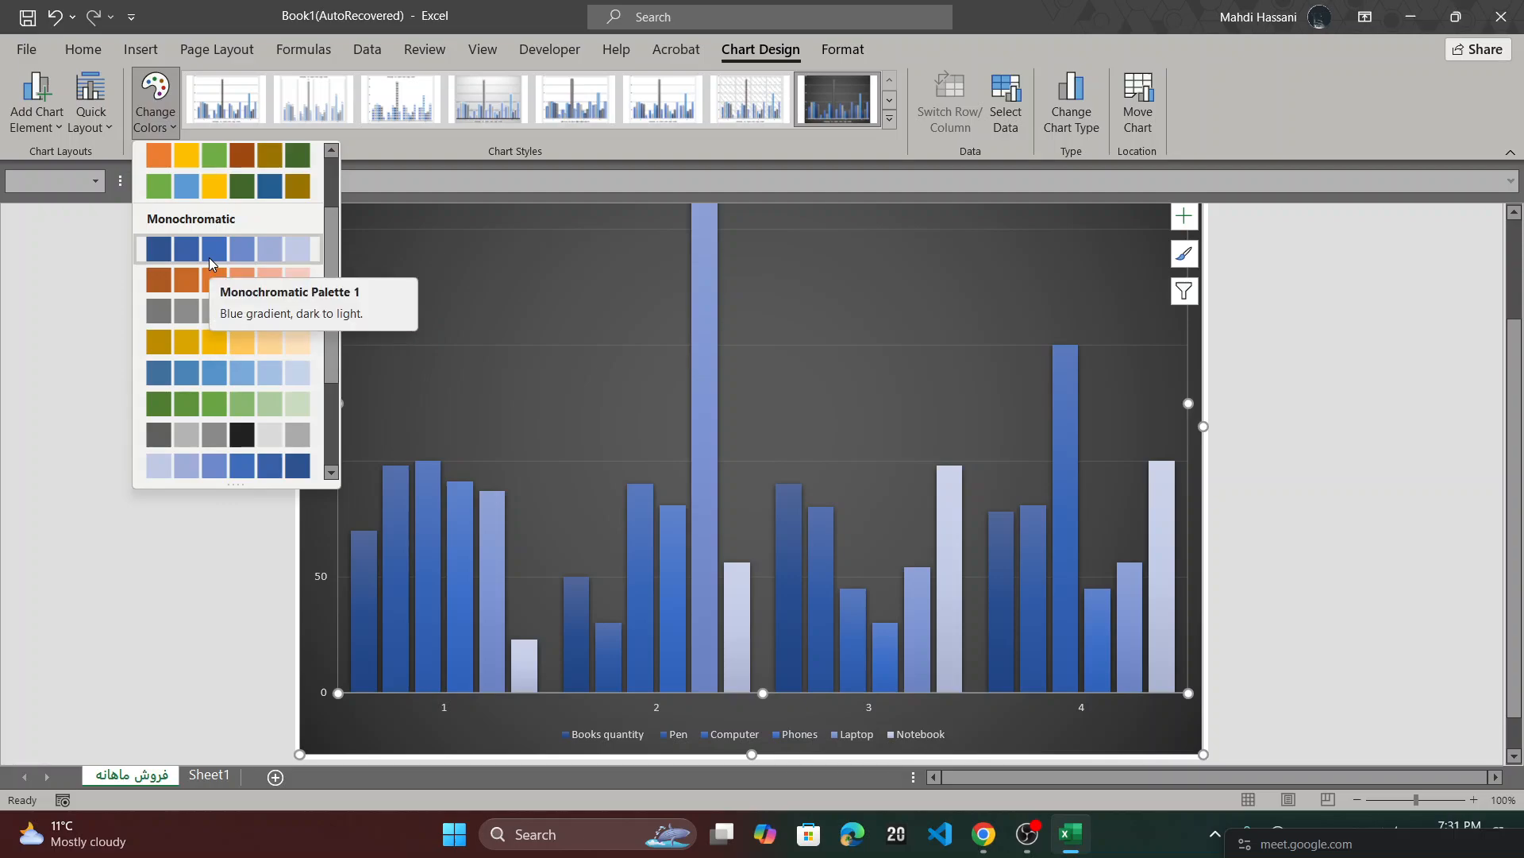
click(208, 258)
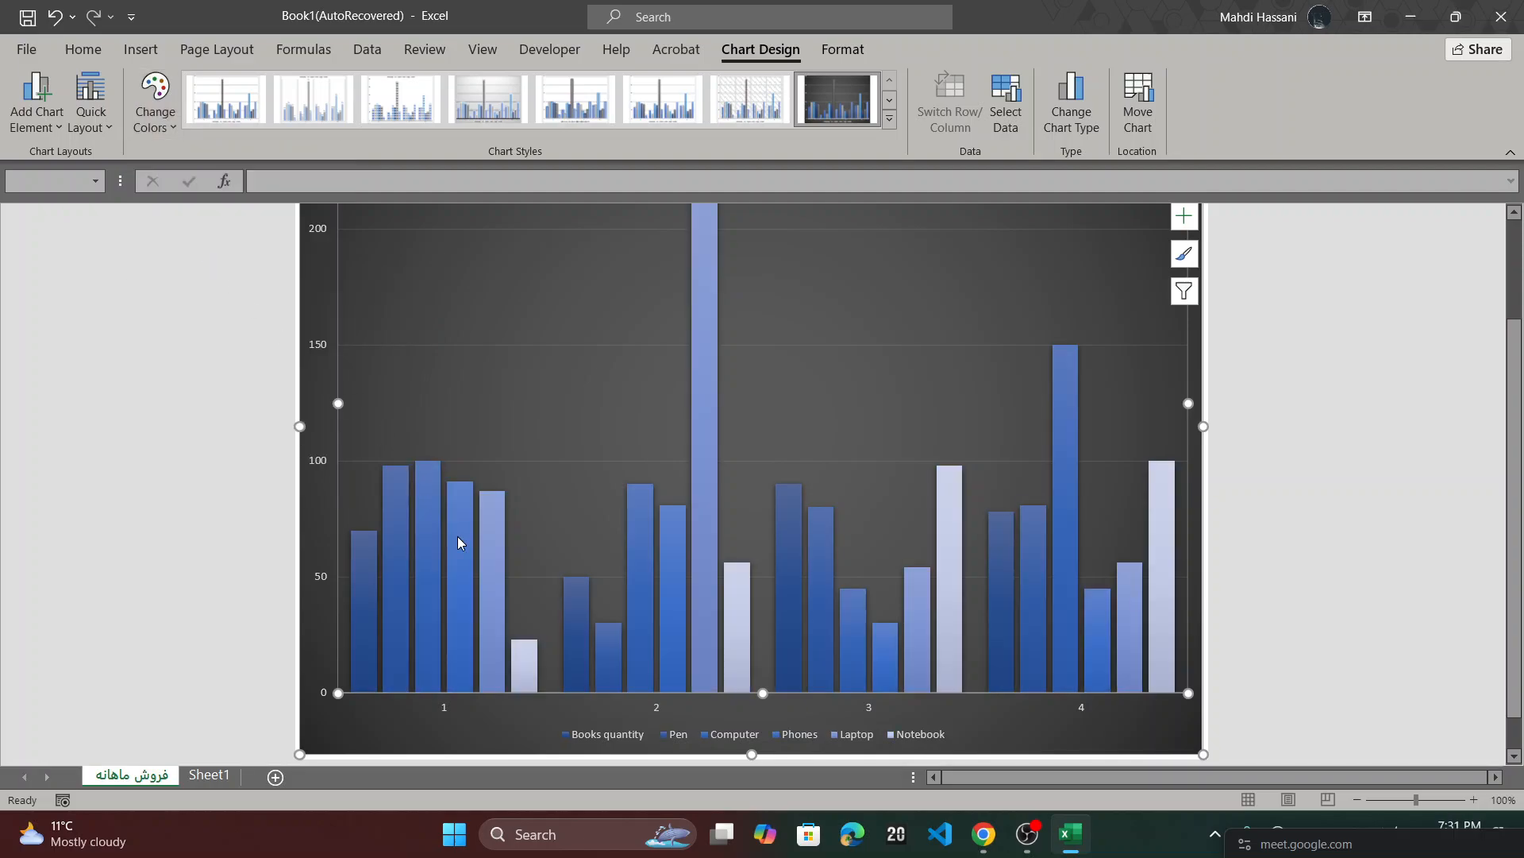
mouse_move(533, 655)
scroll(685, 610, up, 3)
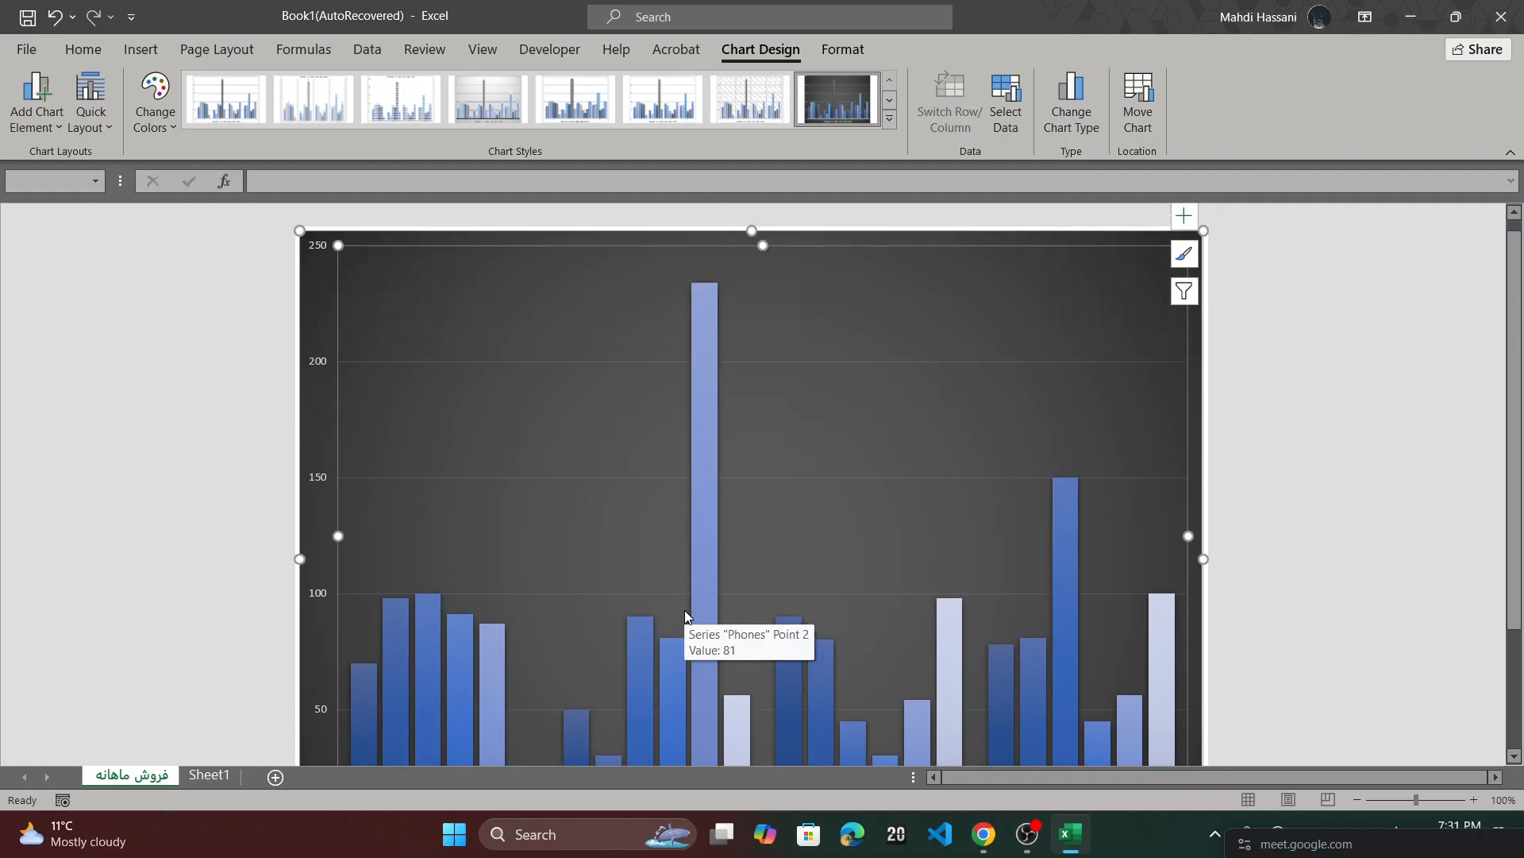
scroll(639, 524, down, 3)
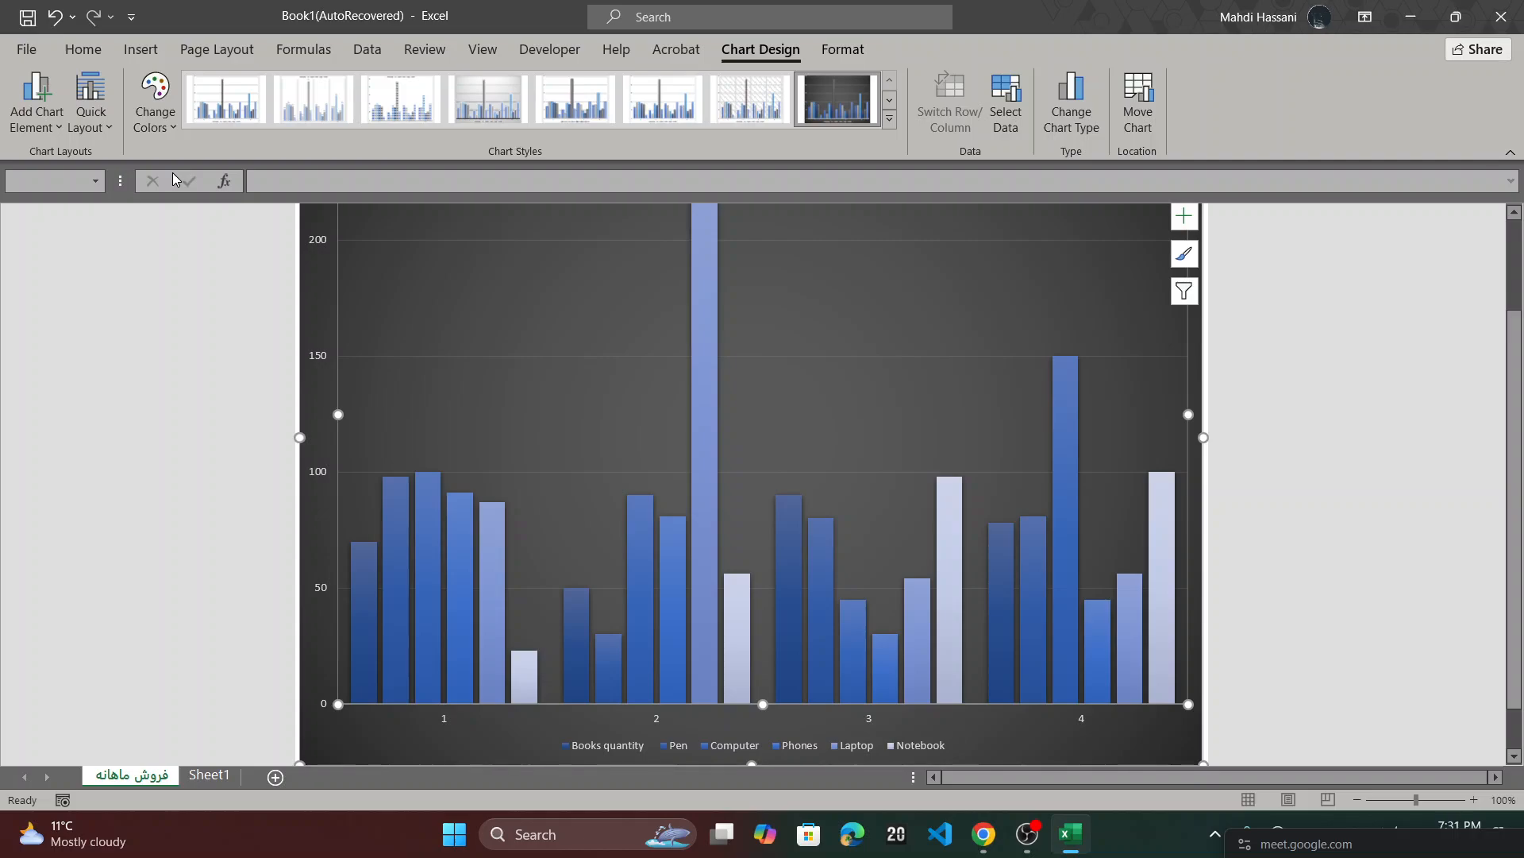
- Preview the Layout 5 quick layout with data table on the chart without applying it, and inspect the tallest Laptop column
click(102, 137)
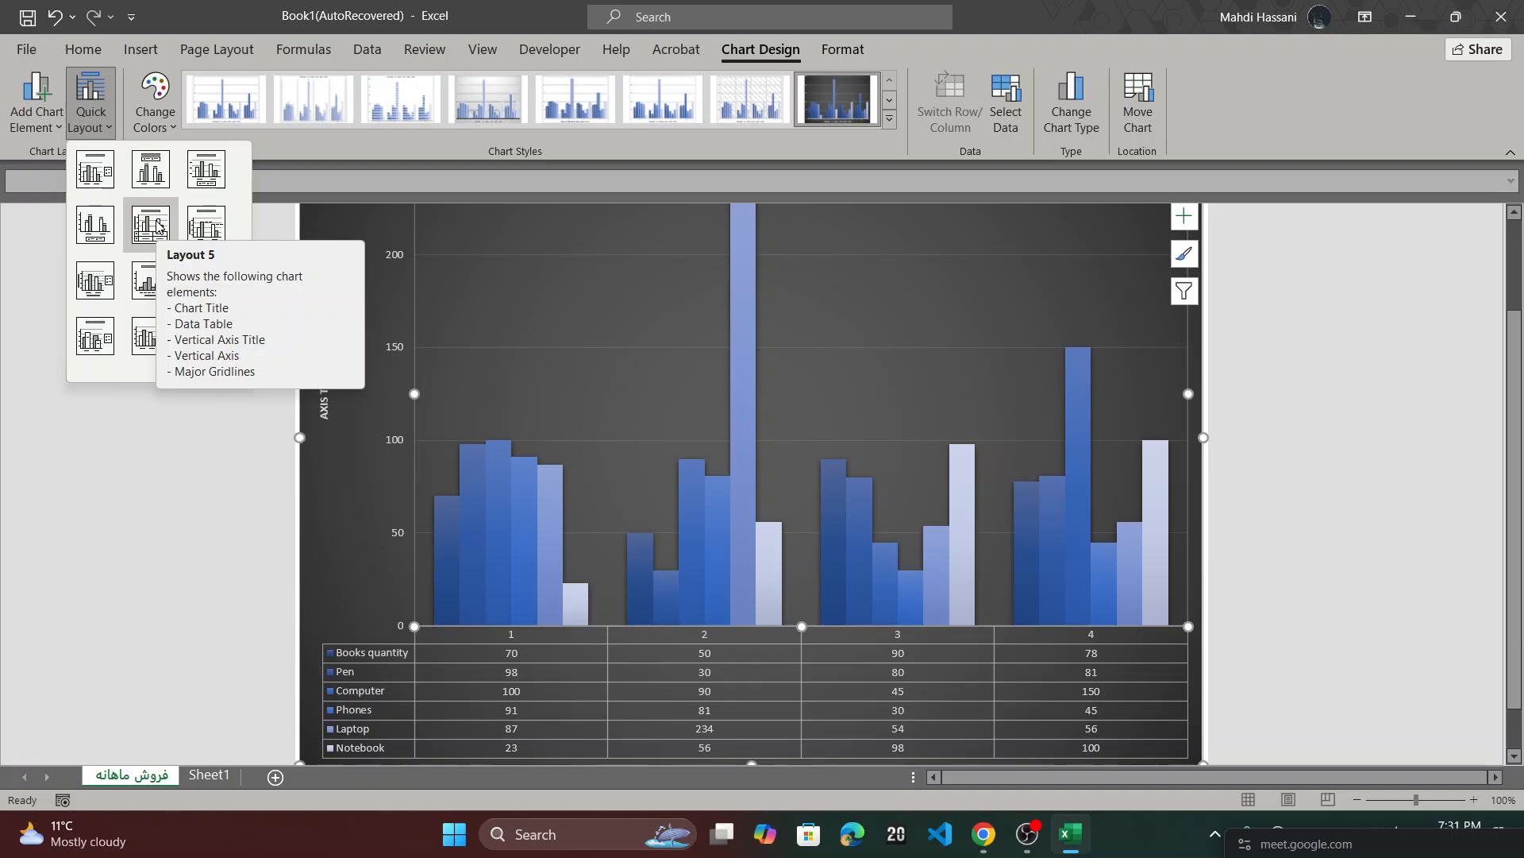
key(Escape)
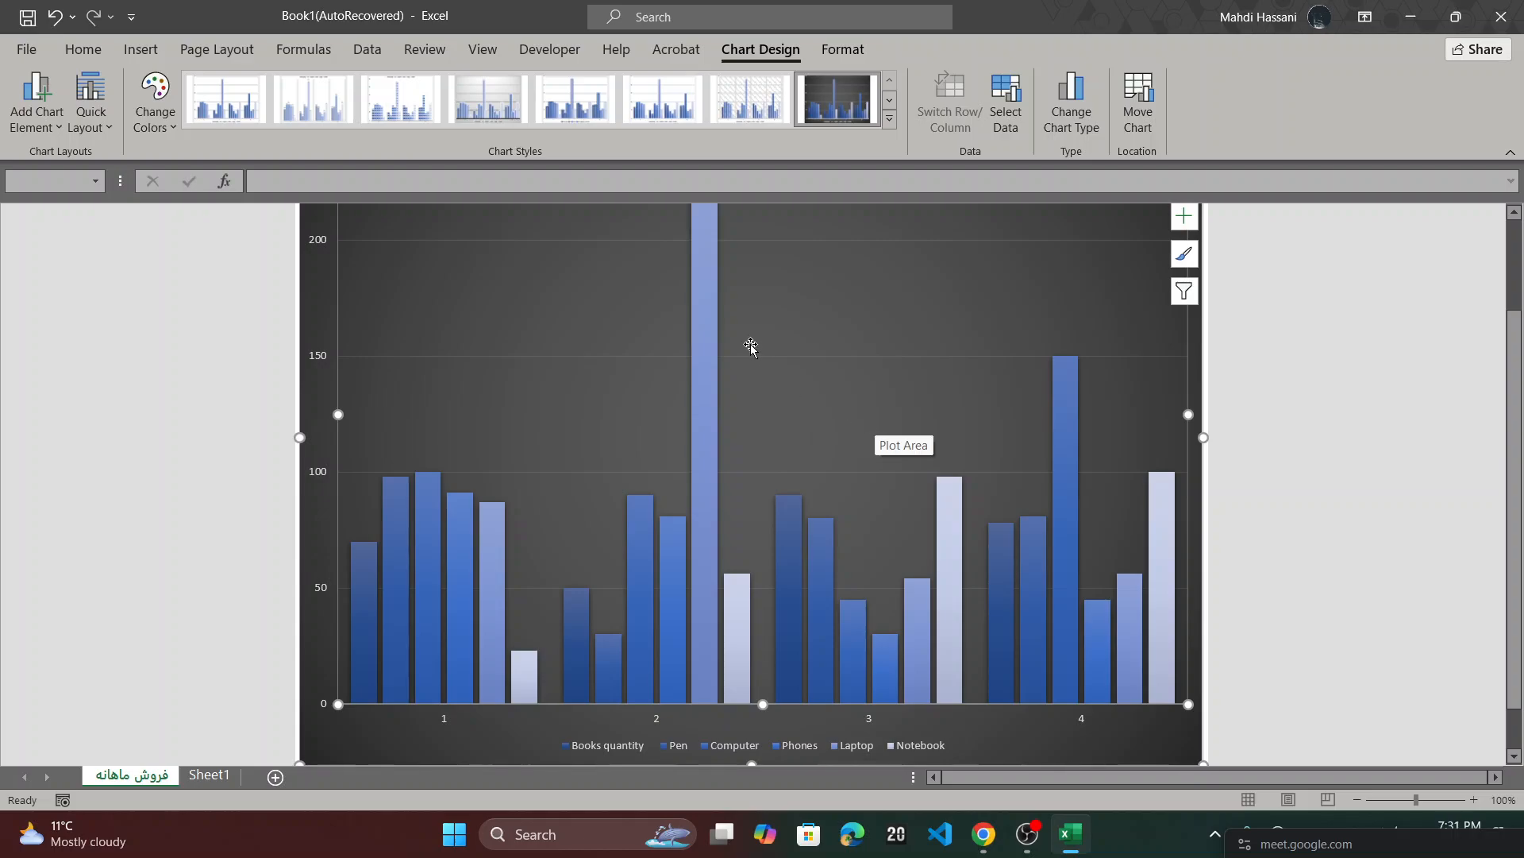
scroll(750, 347, up, 2)
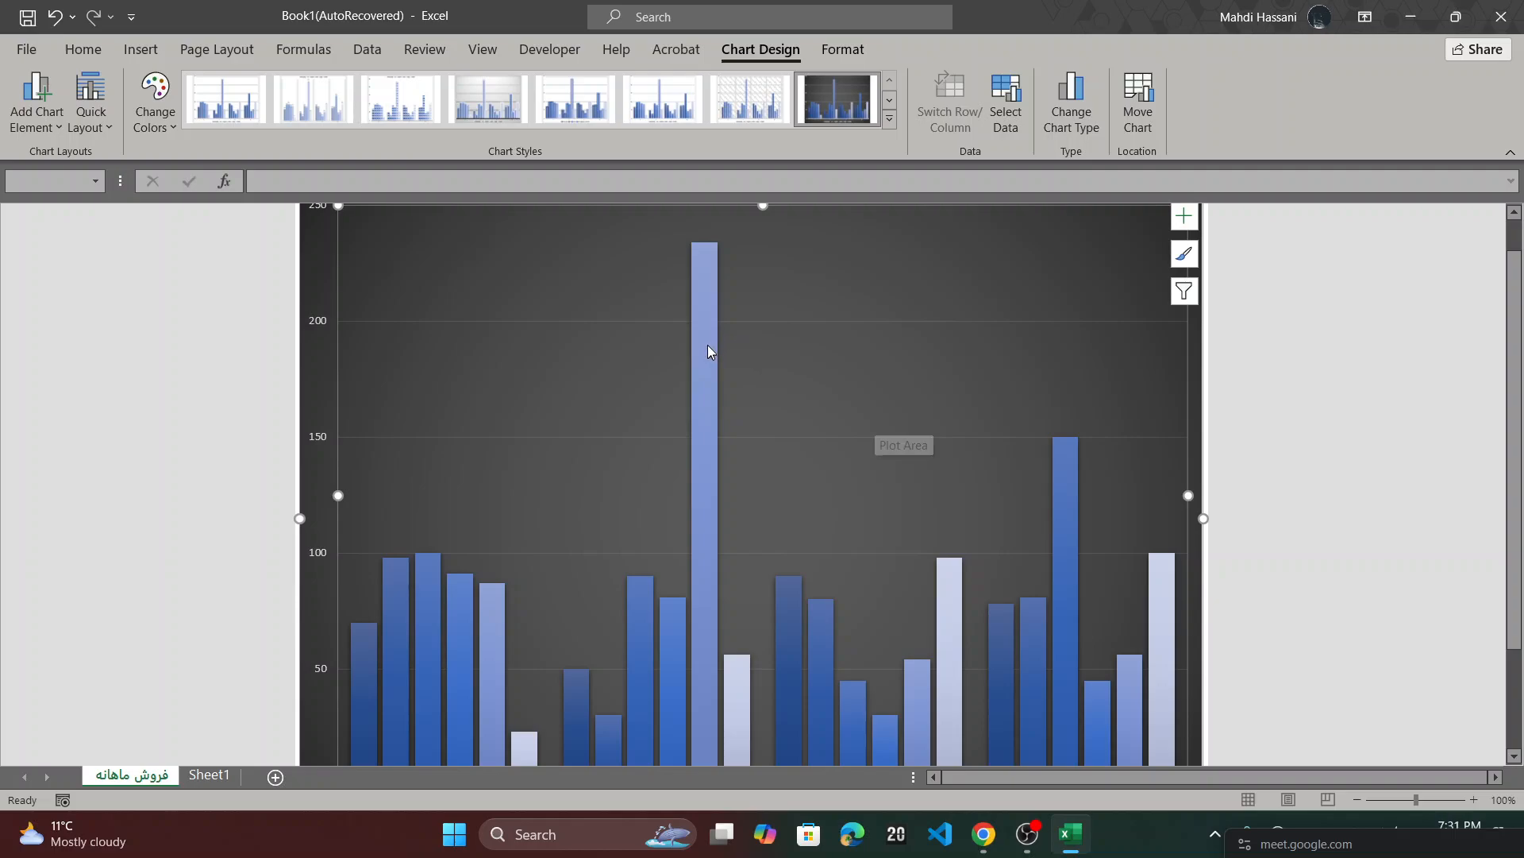
mouse_move(708, 345)
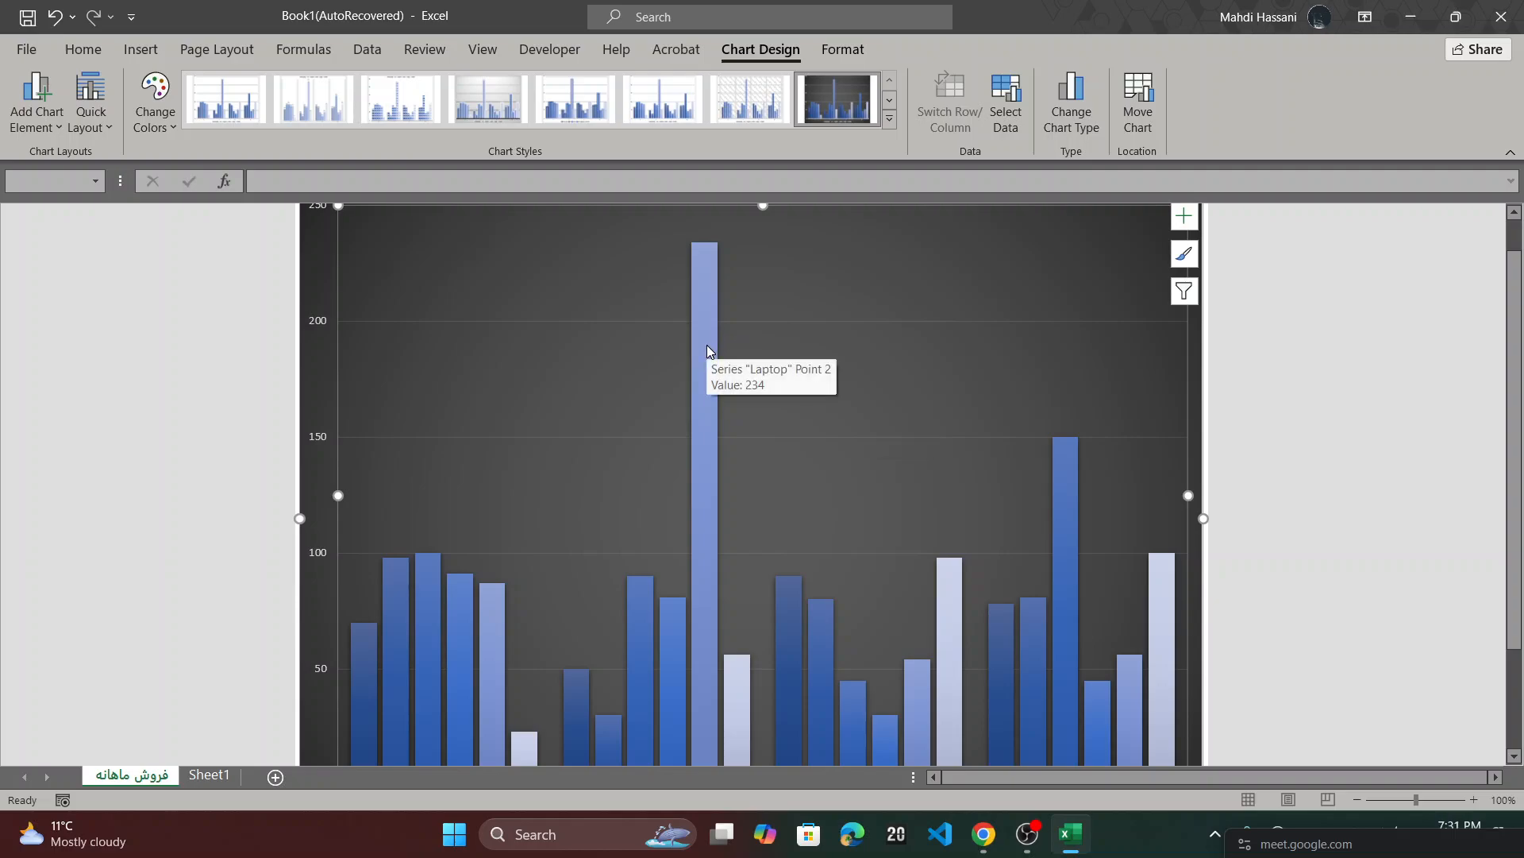
- Apply the Layout 5 quick layout, which adds a data table and axis title, to the column chart
scroll(708, 346, down, 1)
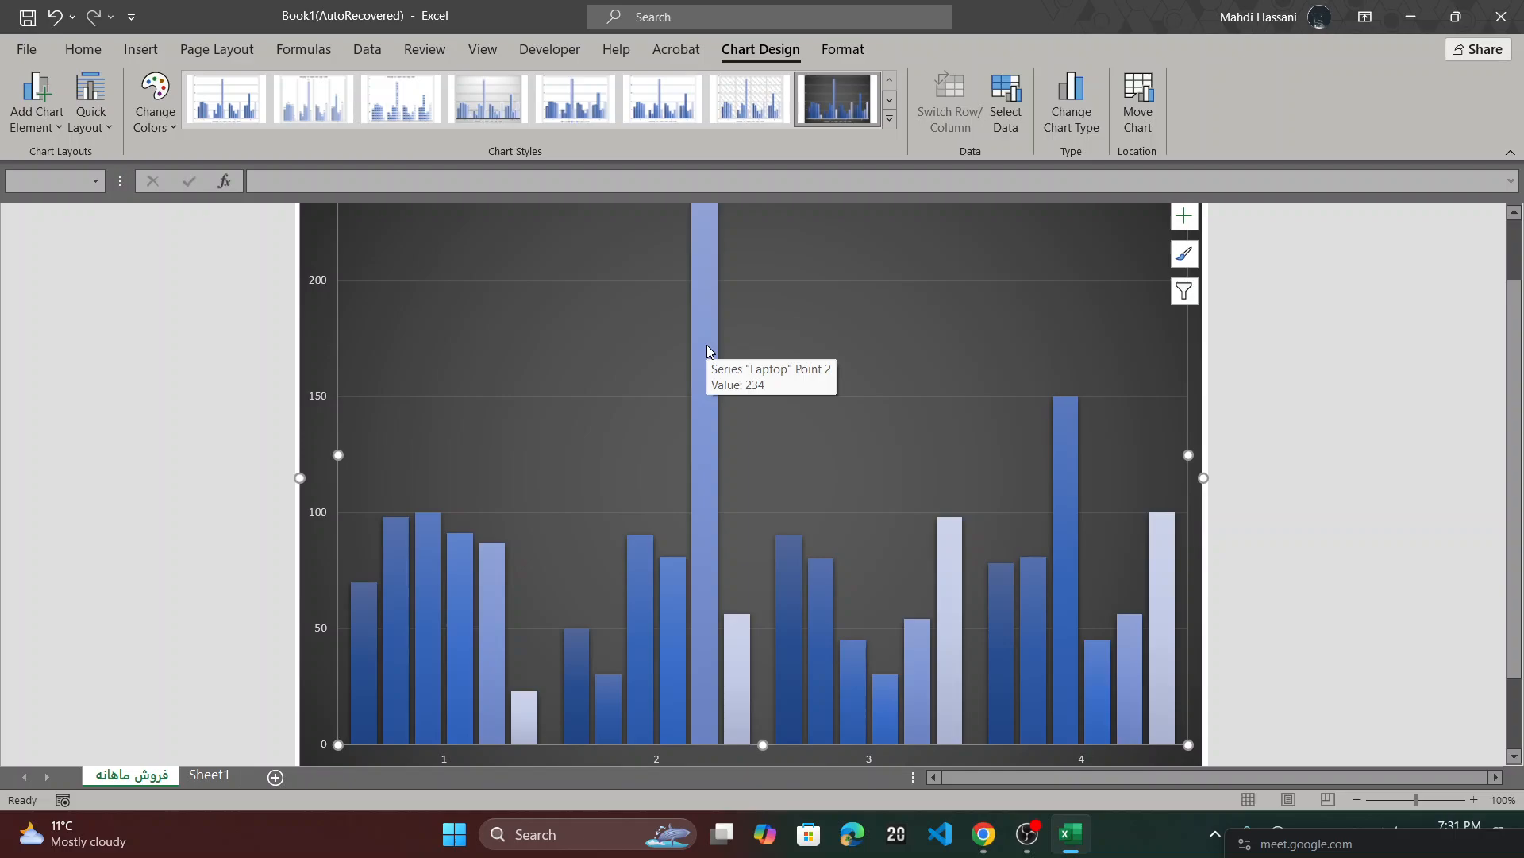
scroll(708, 351, up, 2)
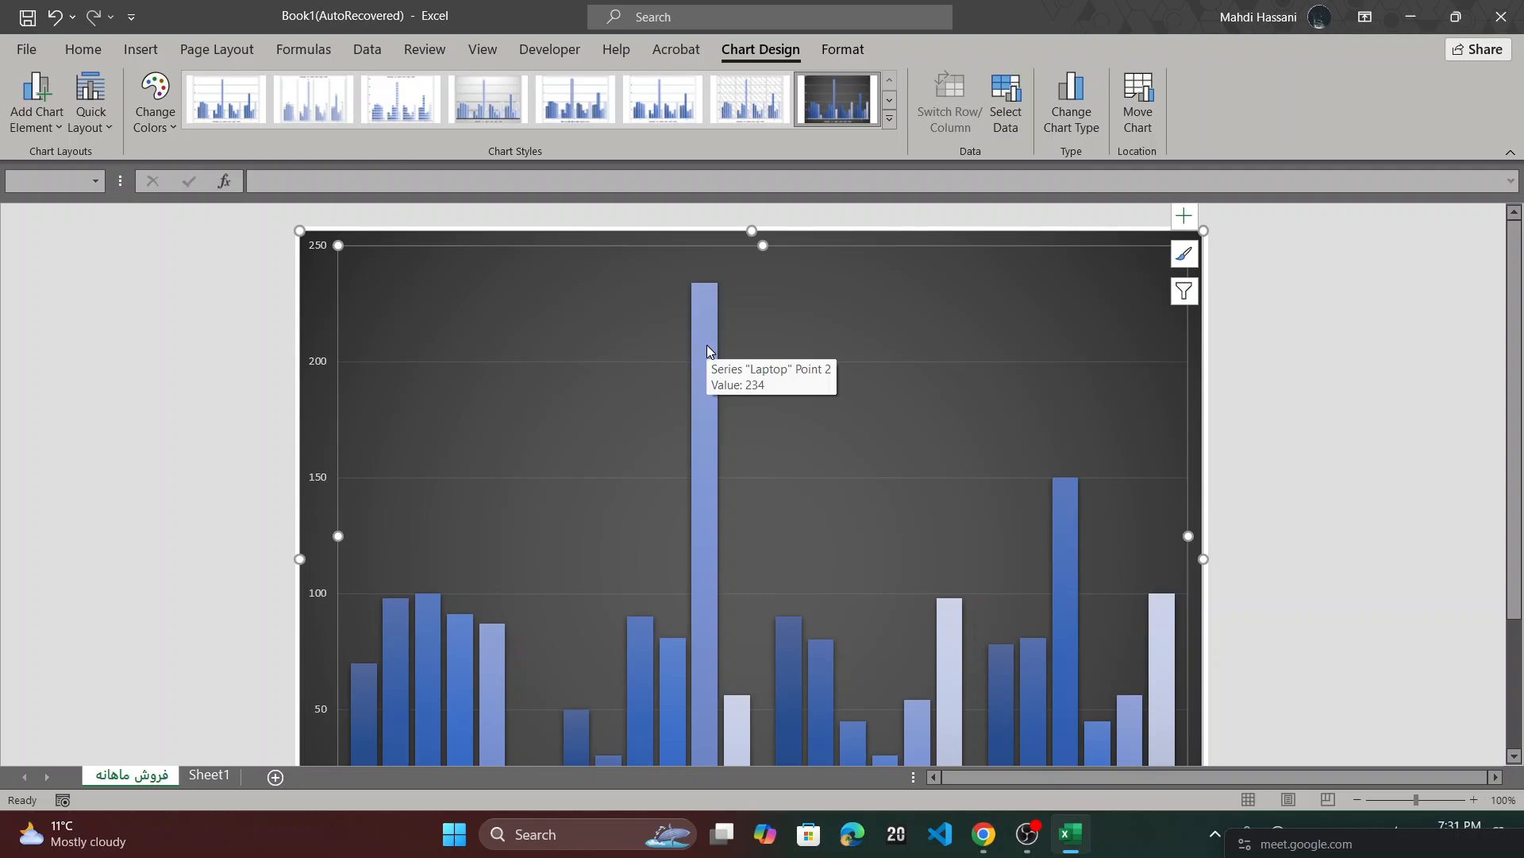
scroll(707, 349, down, 1)
mouse_move(708, 251)
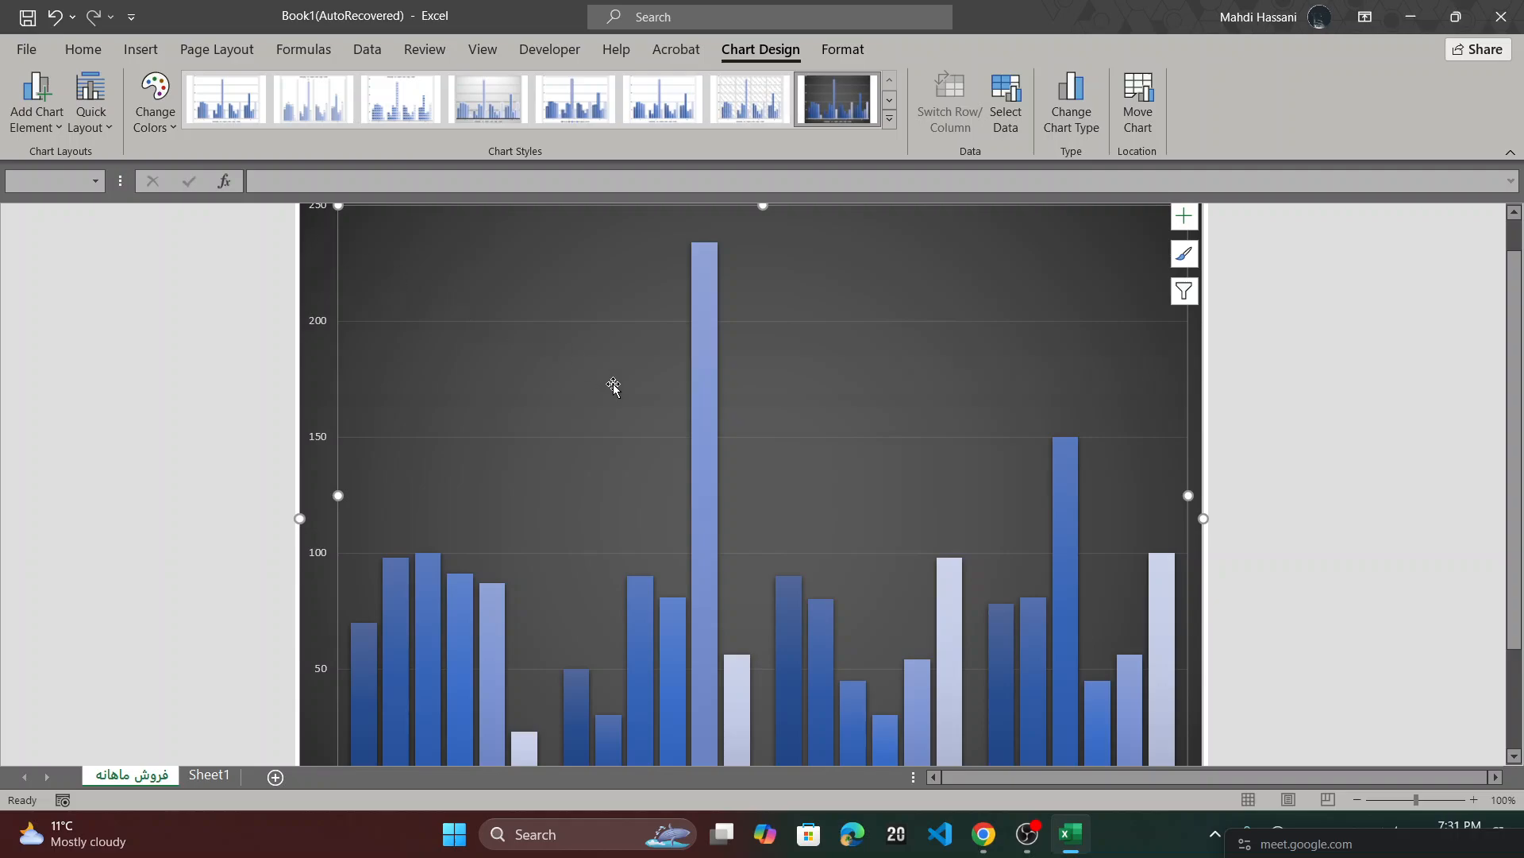
scroll(614, 387, down, 3)
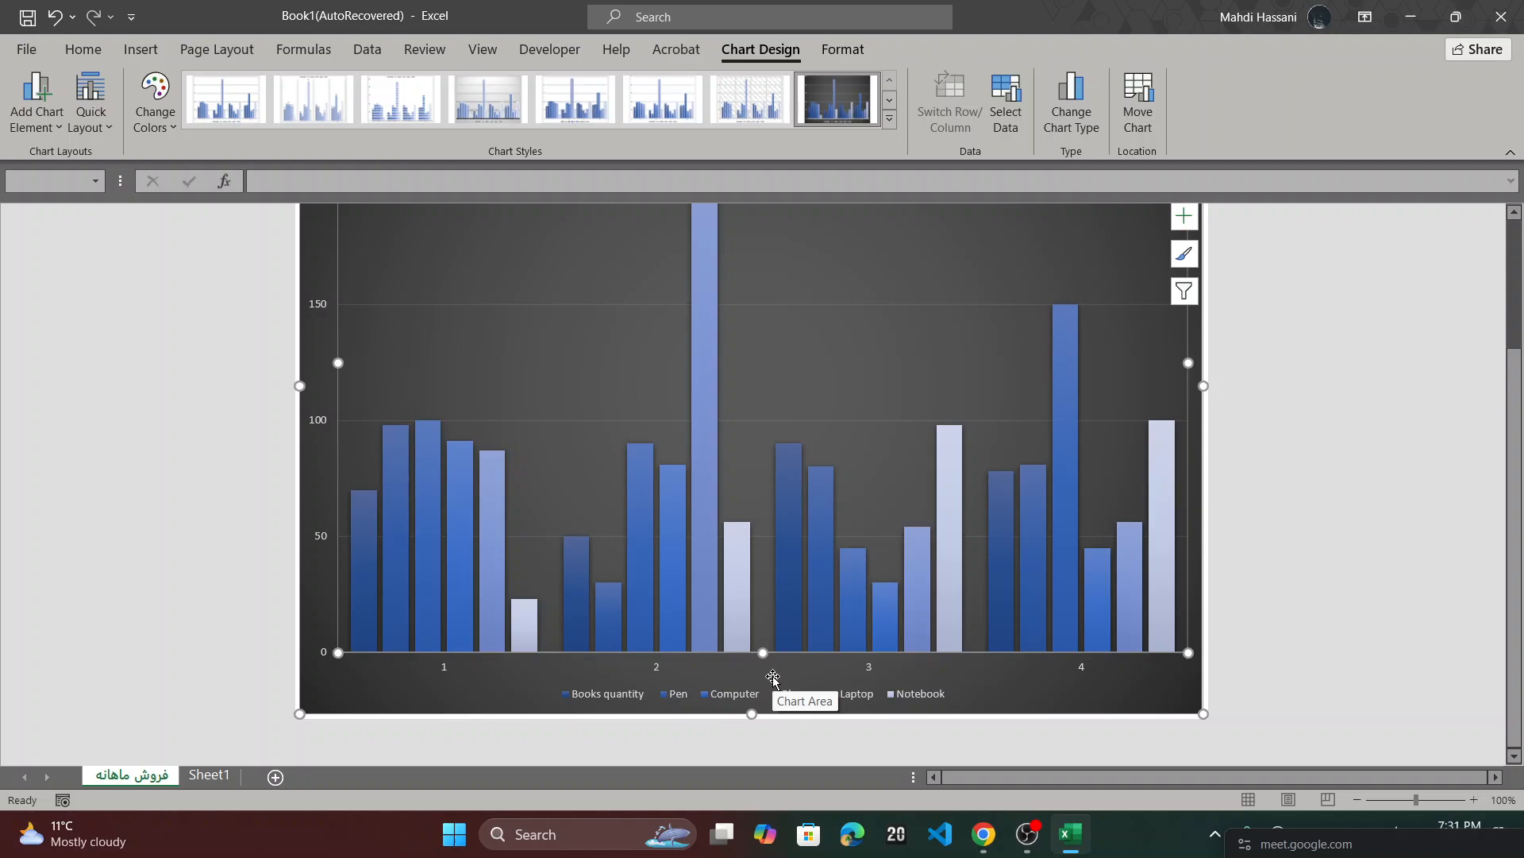
click(104, 131)
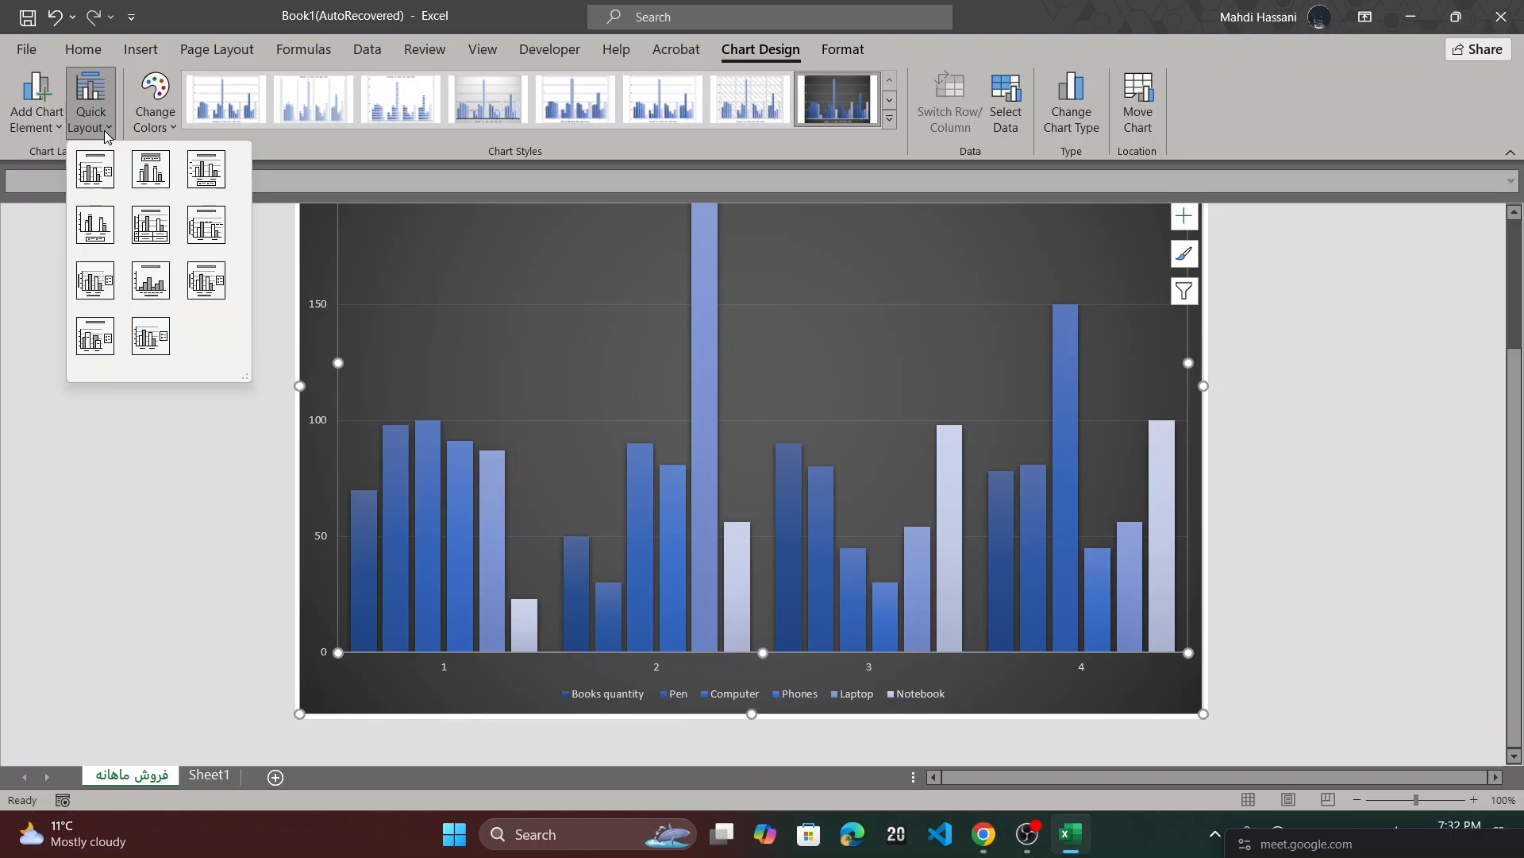
click(143, 228)
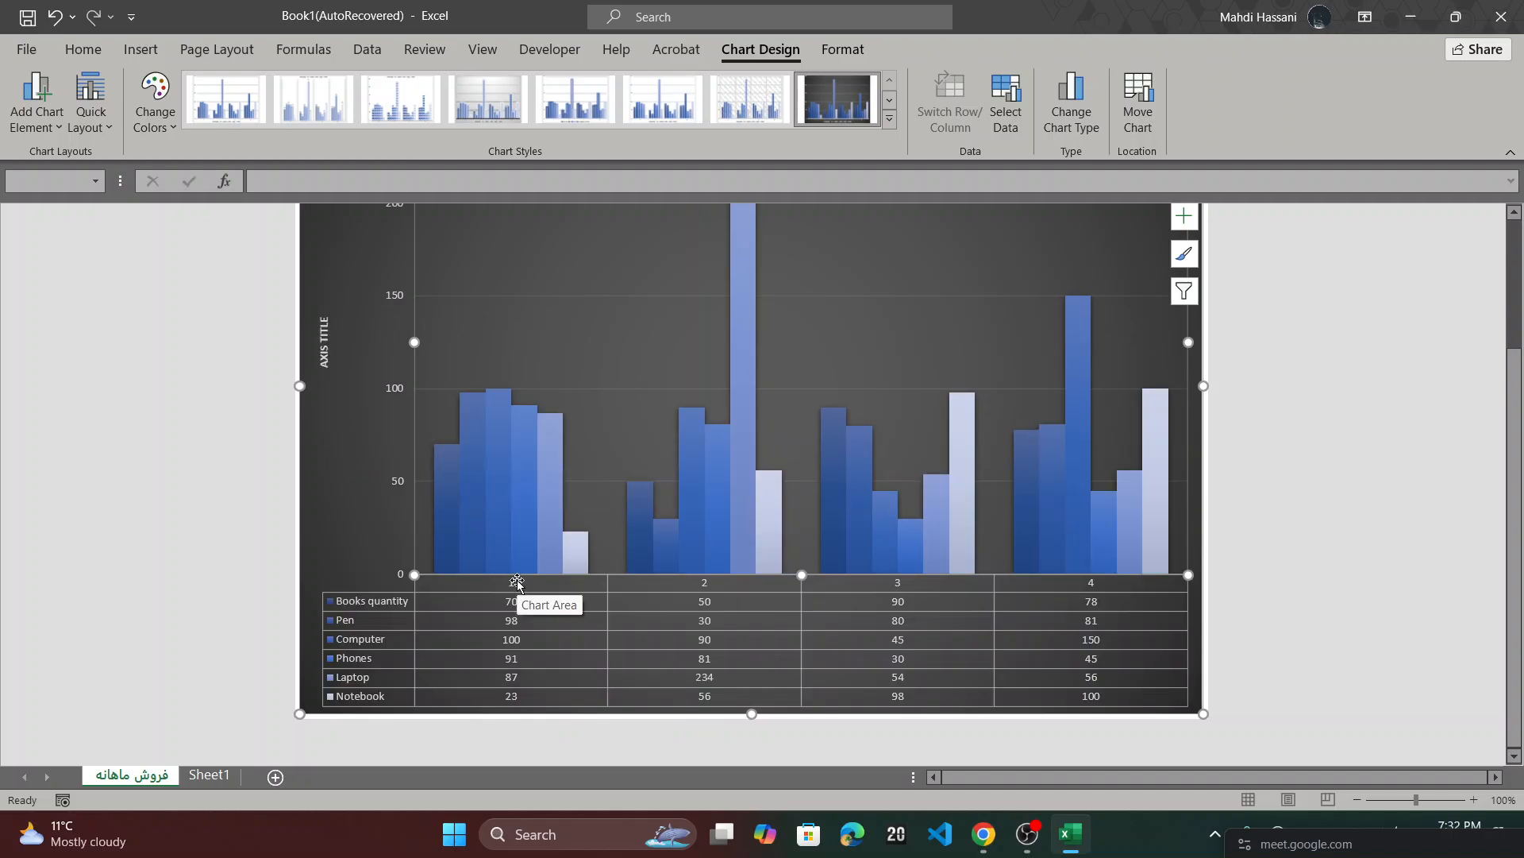
- Examine the data table beneath the chart and compare its monthly values for each product with the columns
key(ctrl+z)
scroll(517, 583, up, 9)
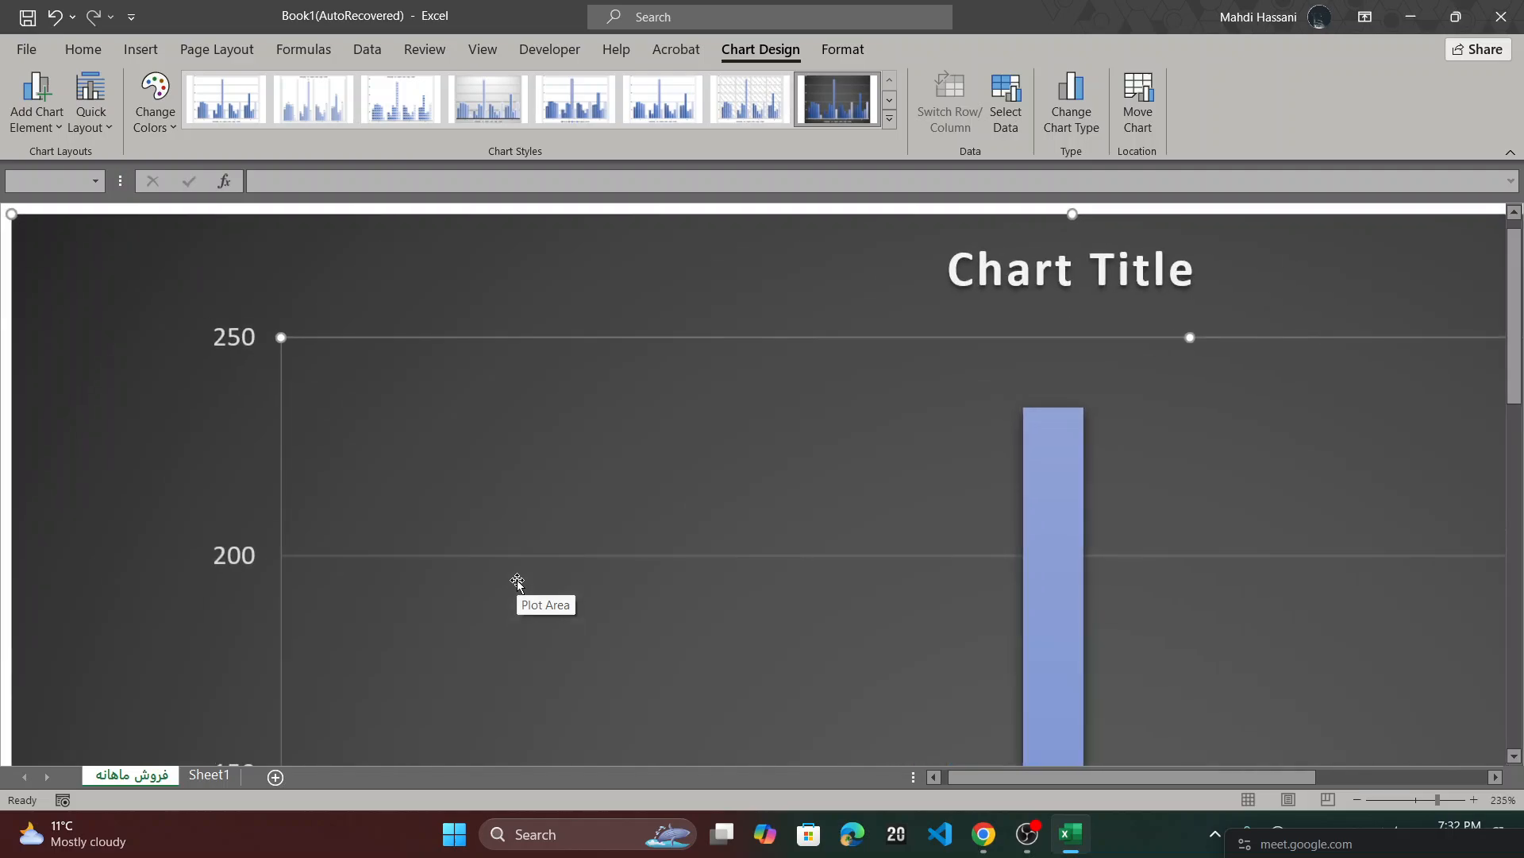
scroll(517, 579, down, 9)
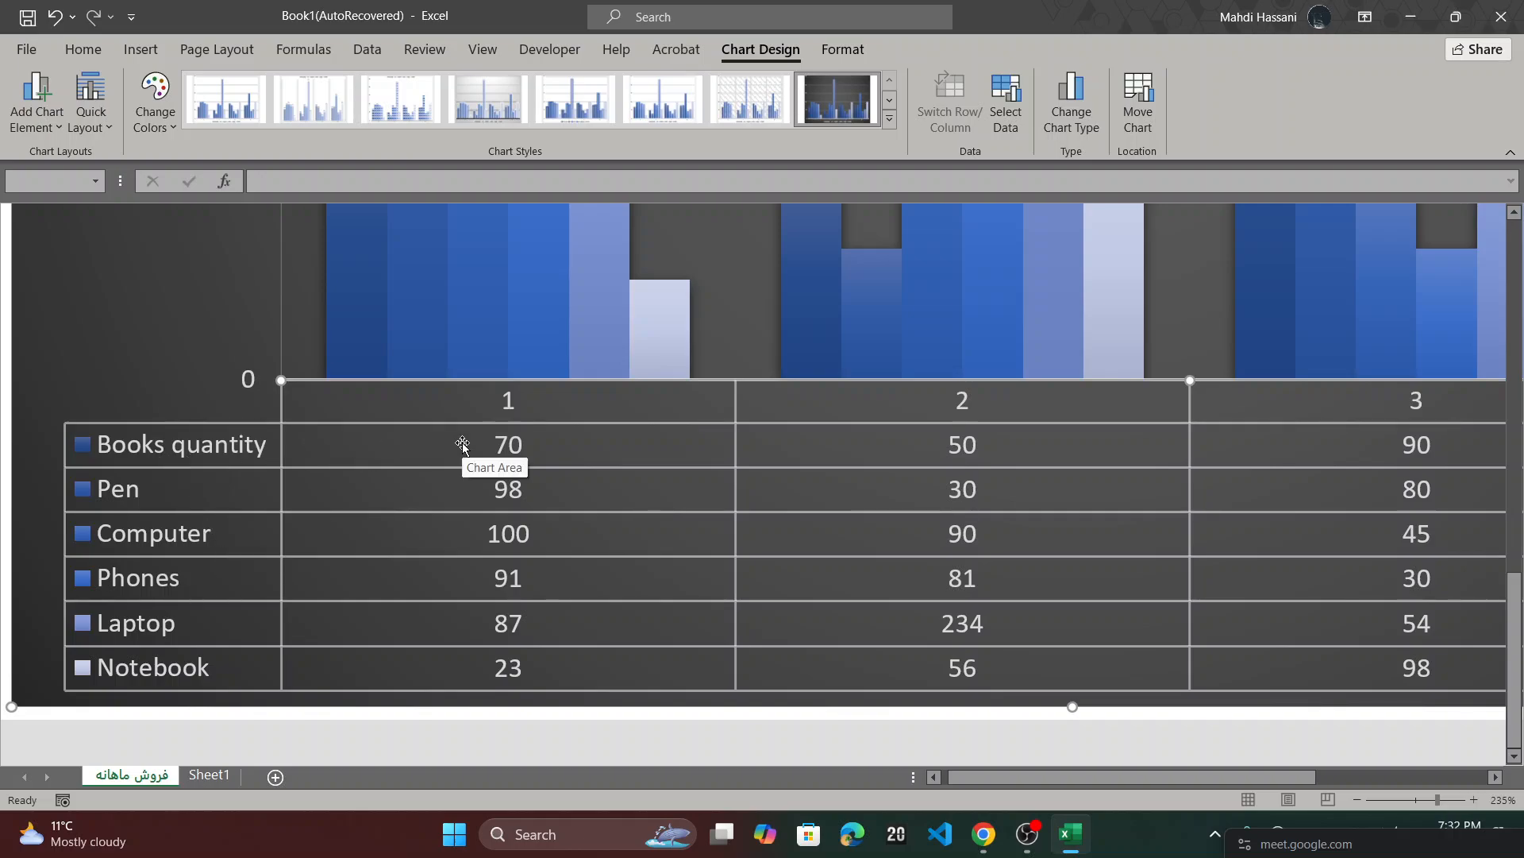
ctrl+scroll(462, 442, down, 2)
scroll(462, 442, down, 3)
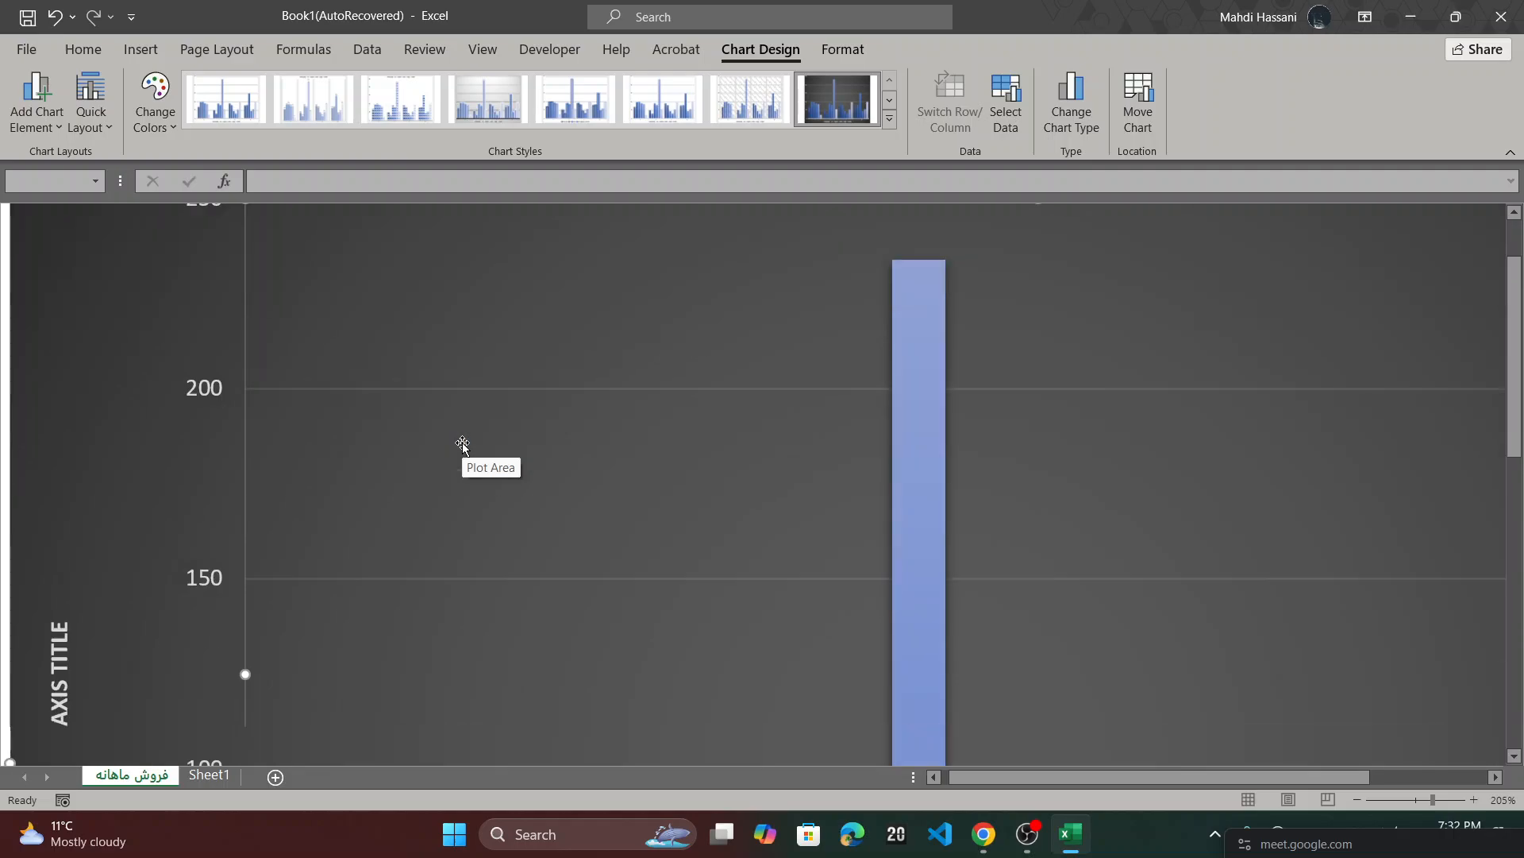
scroll(463, 449, down, 3)
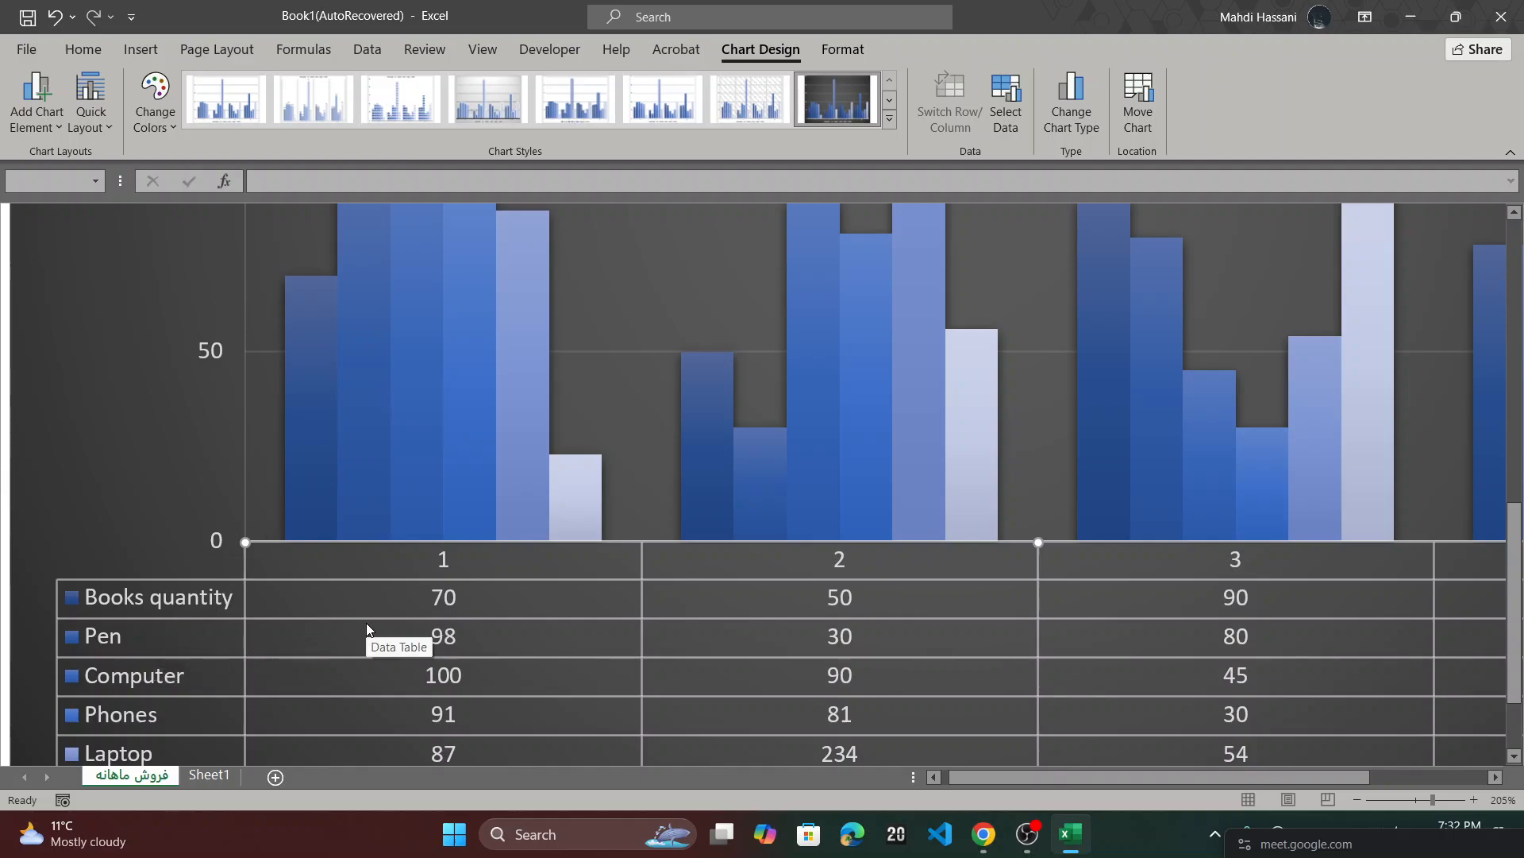
mouse_move(367, 434)
scroll(876, 601, down, 1)
scroll(1213, 547, down, 3)
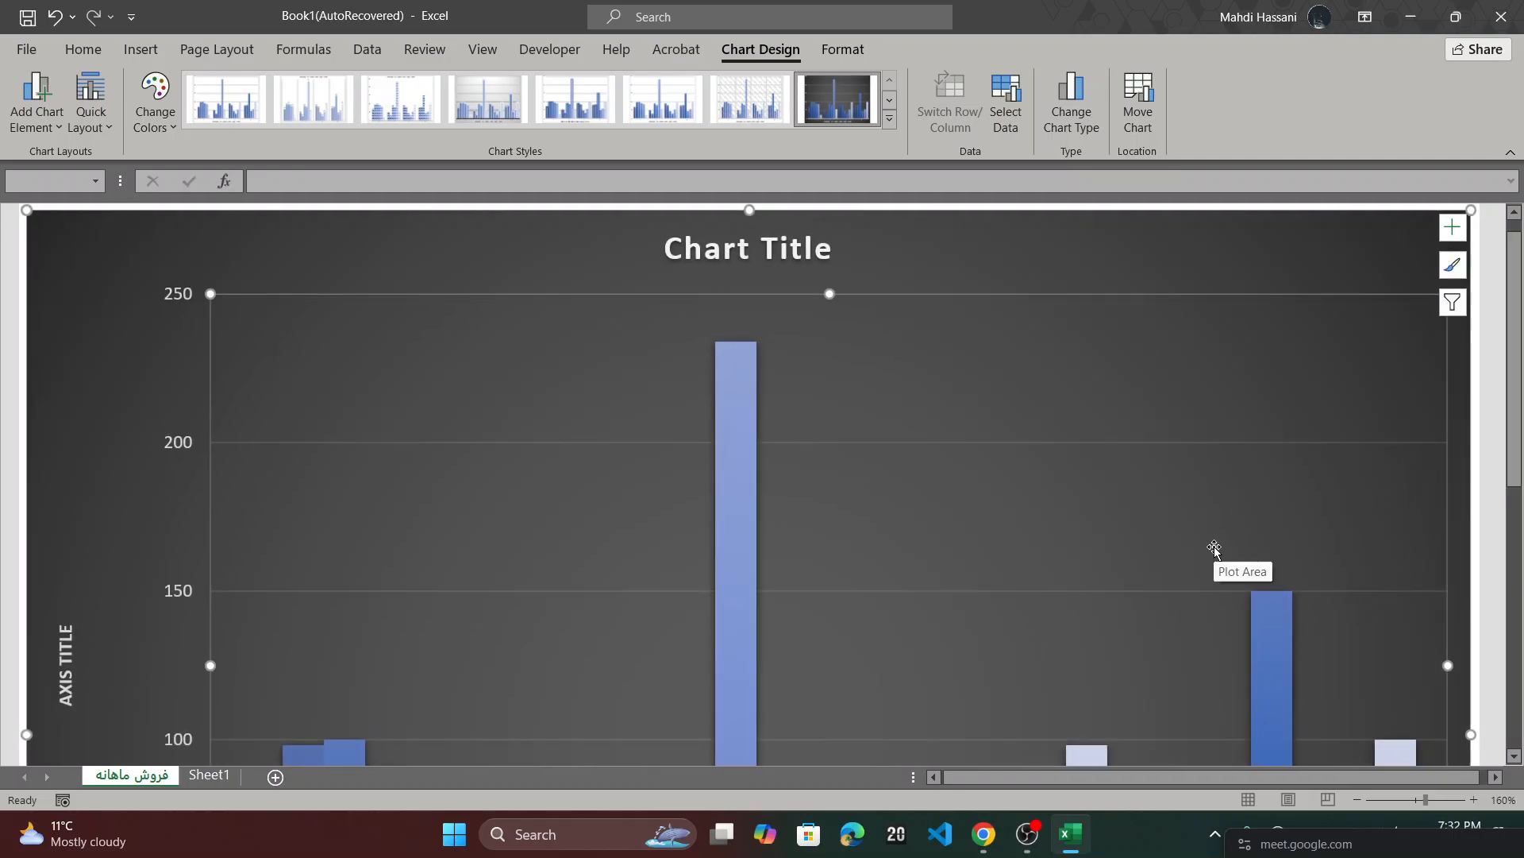
scroll(1213, 547, down, 3)
scroll(1017, 569, down, 4)
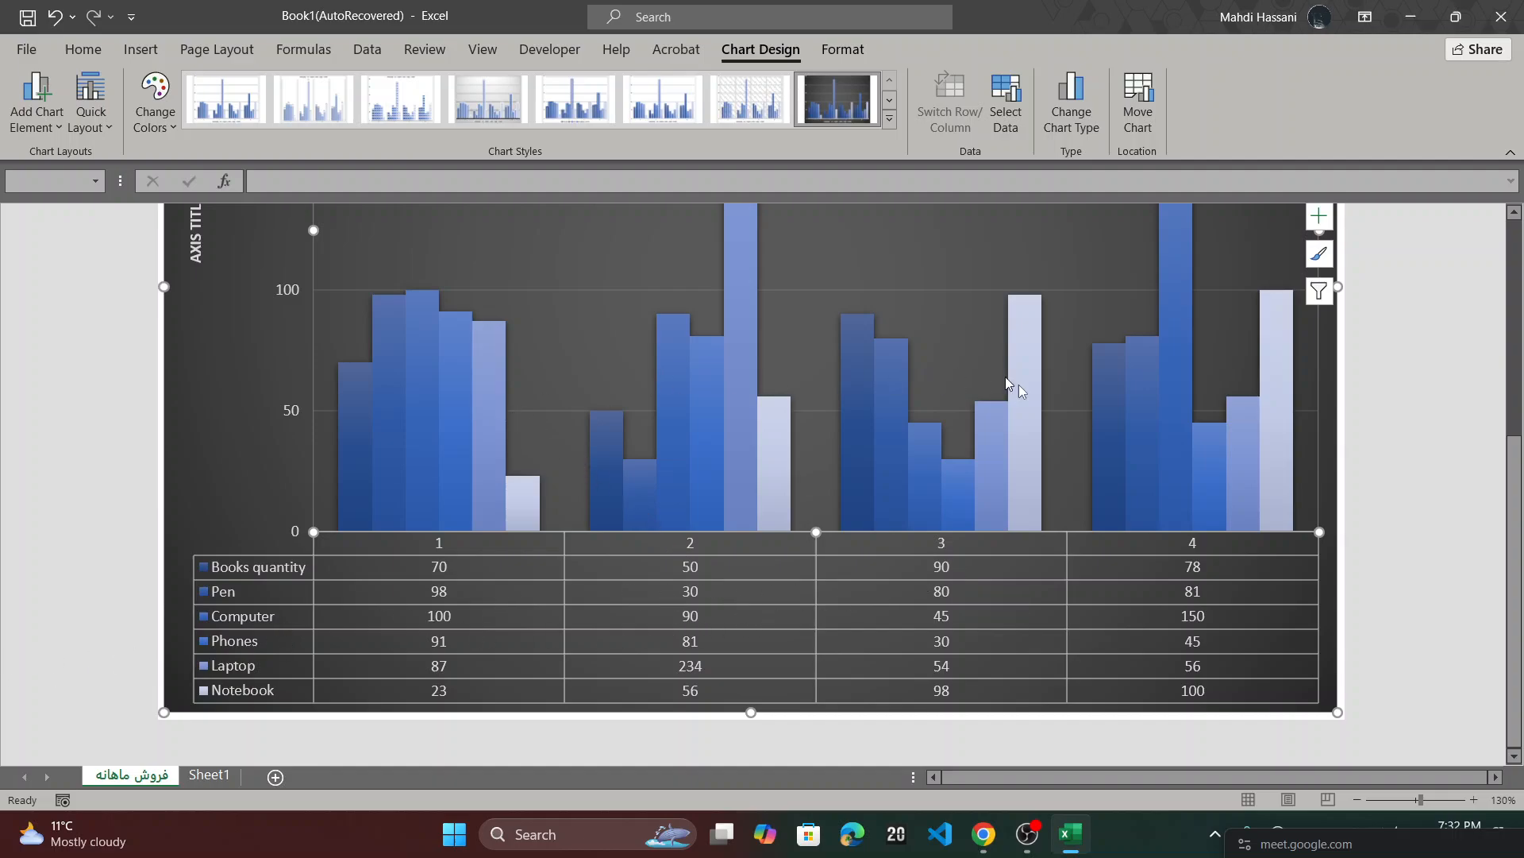
- Replace the chart title with "روند خریداری اجناس ماه اول"
scroll(775, 394, up, 1)
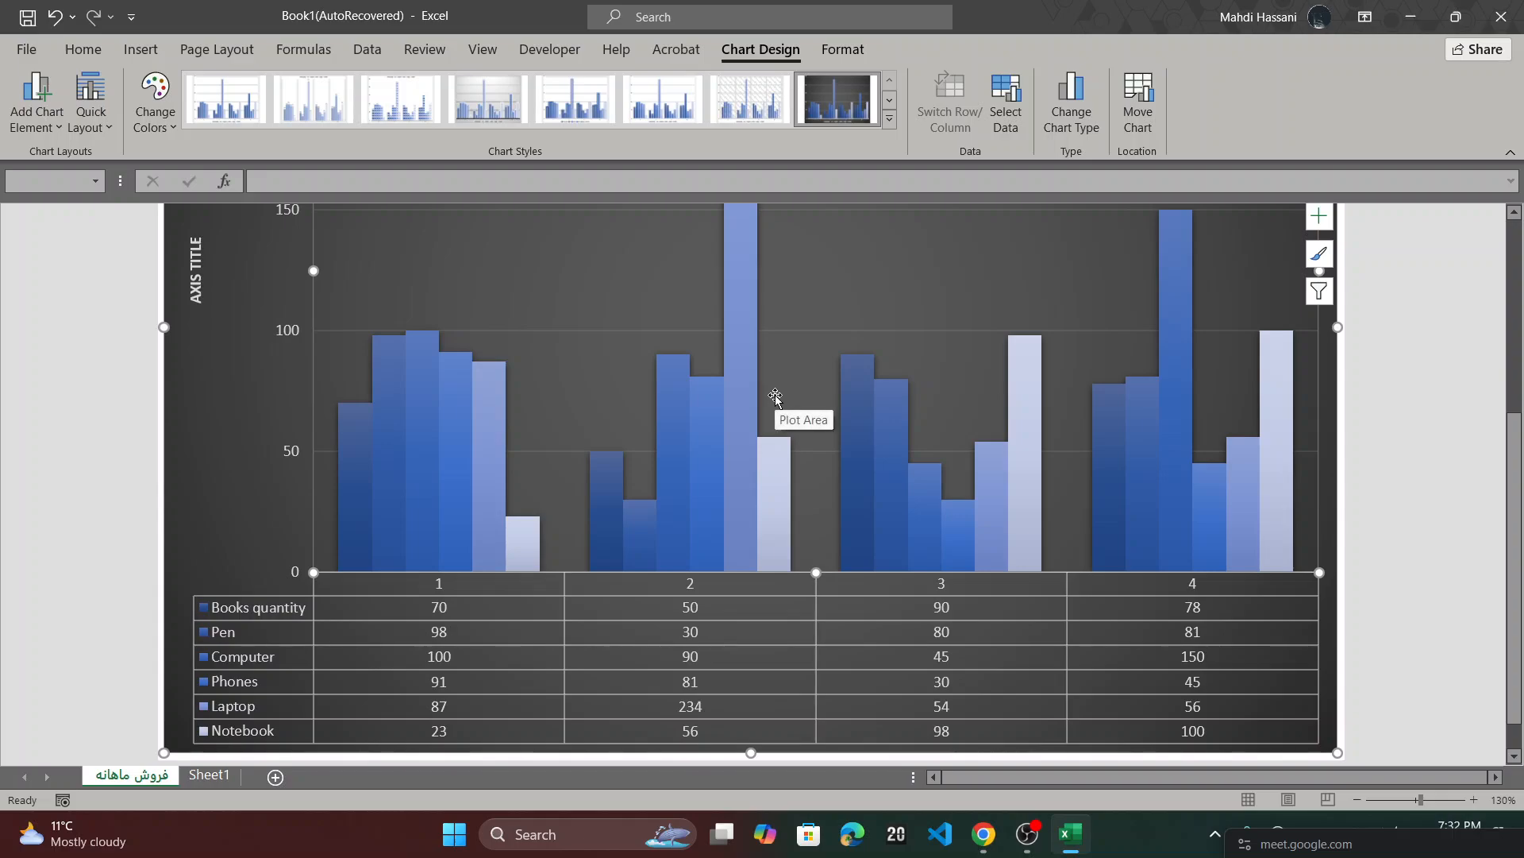
scroll(775, 394, up, 2)
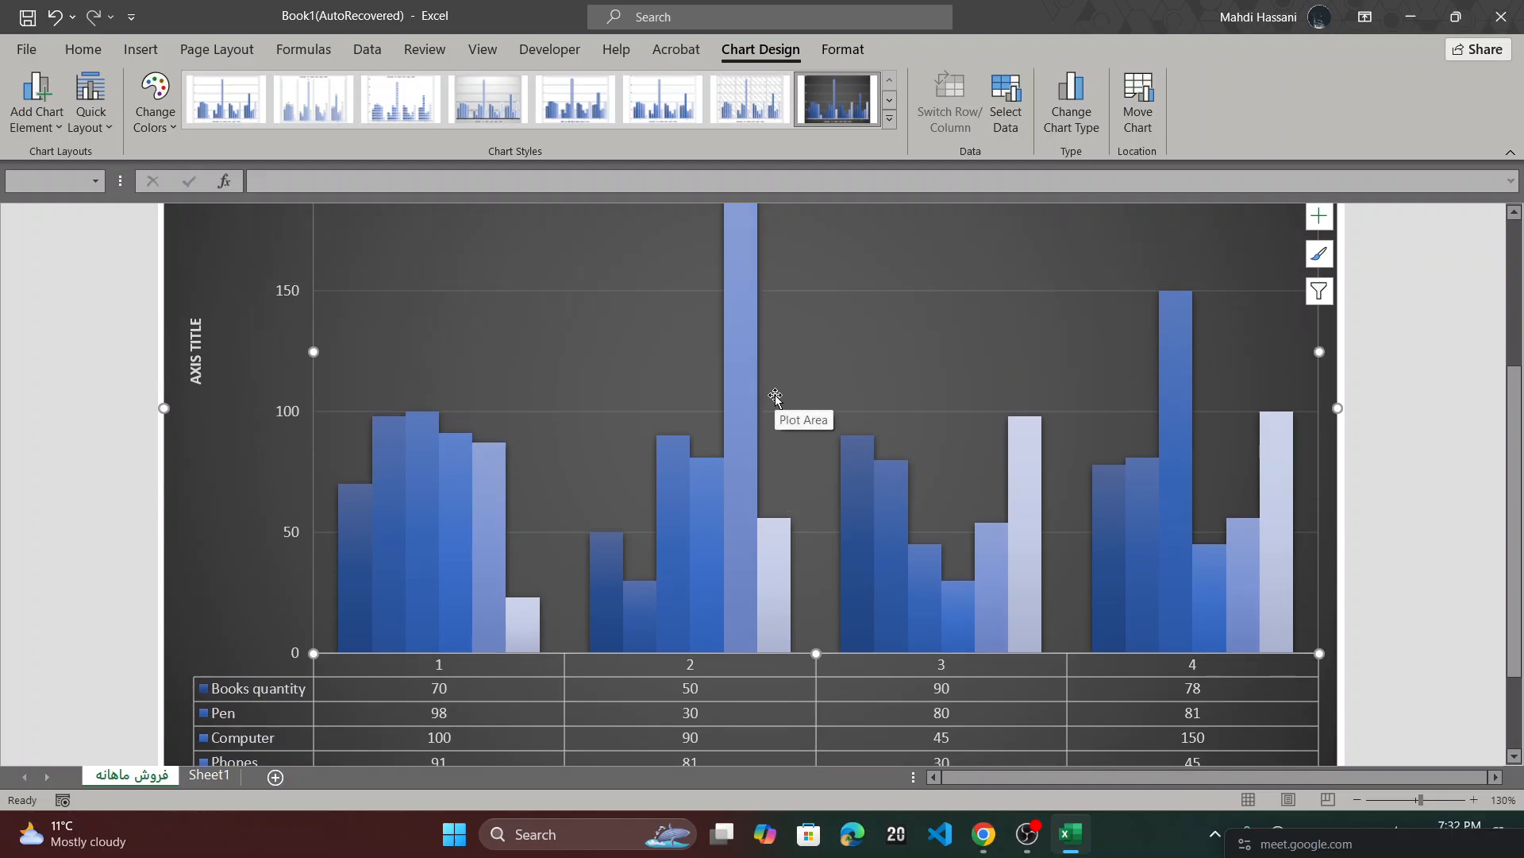
scroll(583, 374, up, 2)
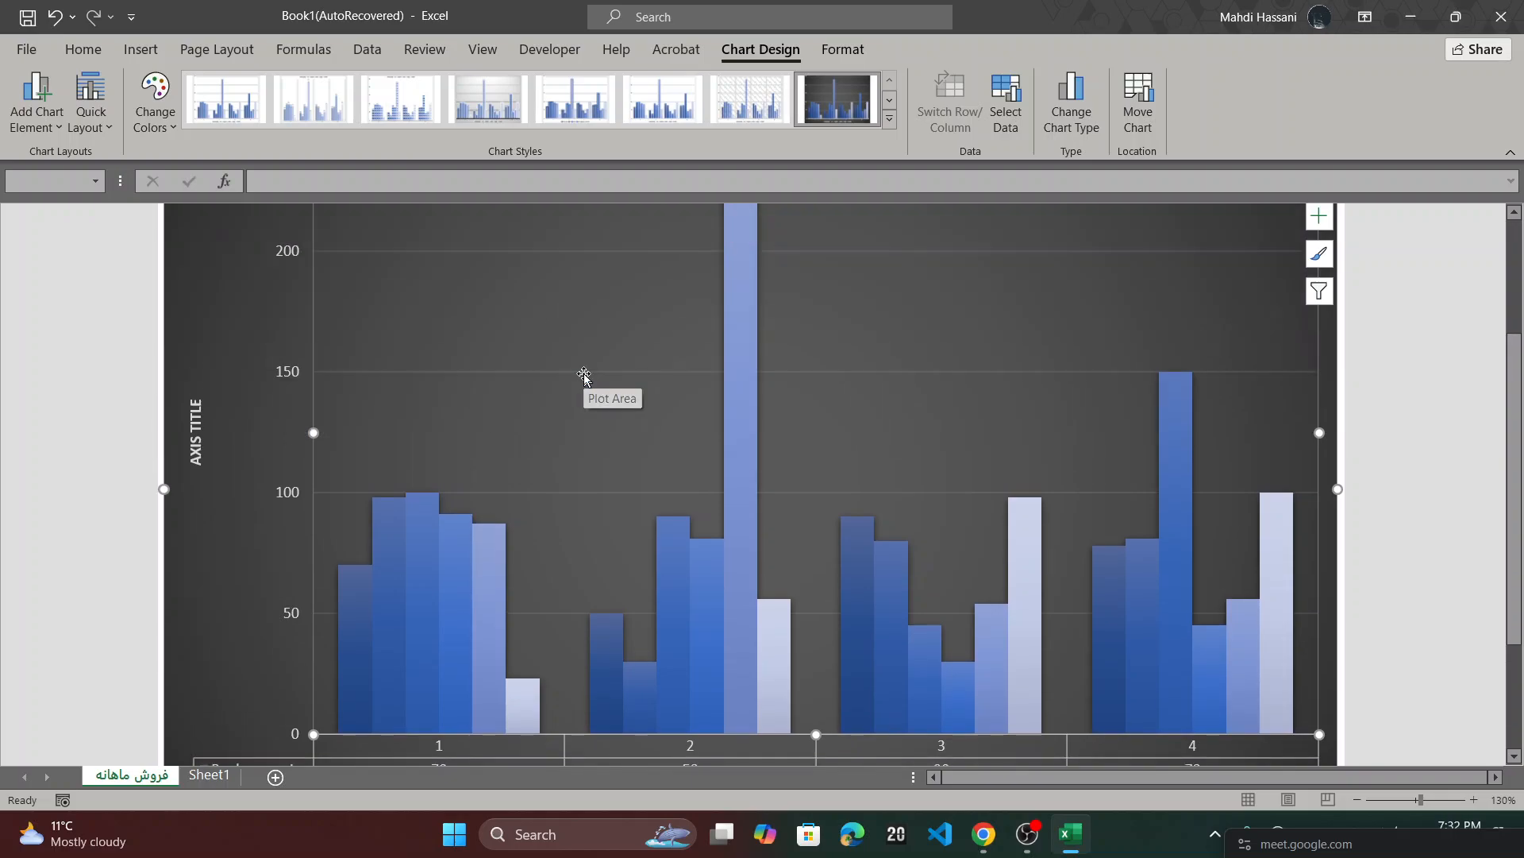
scroll(583, 373, up, 4)
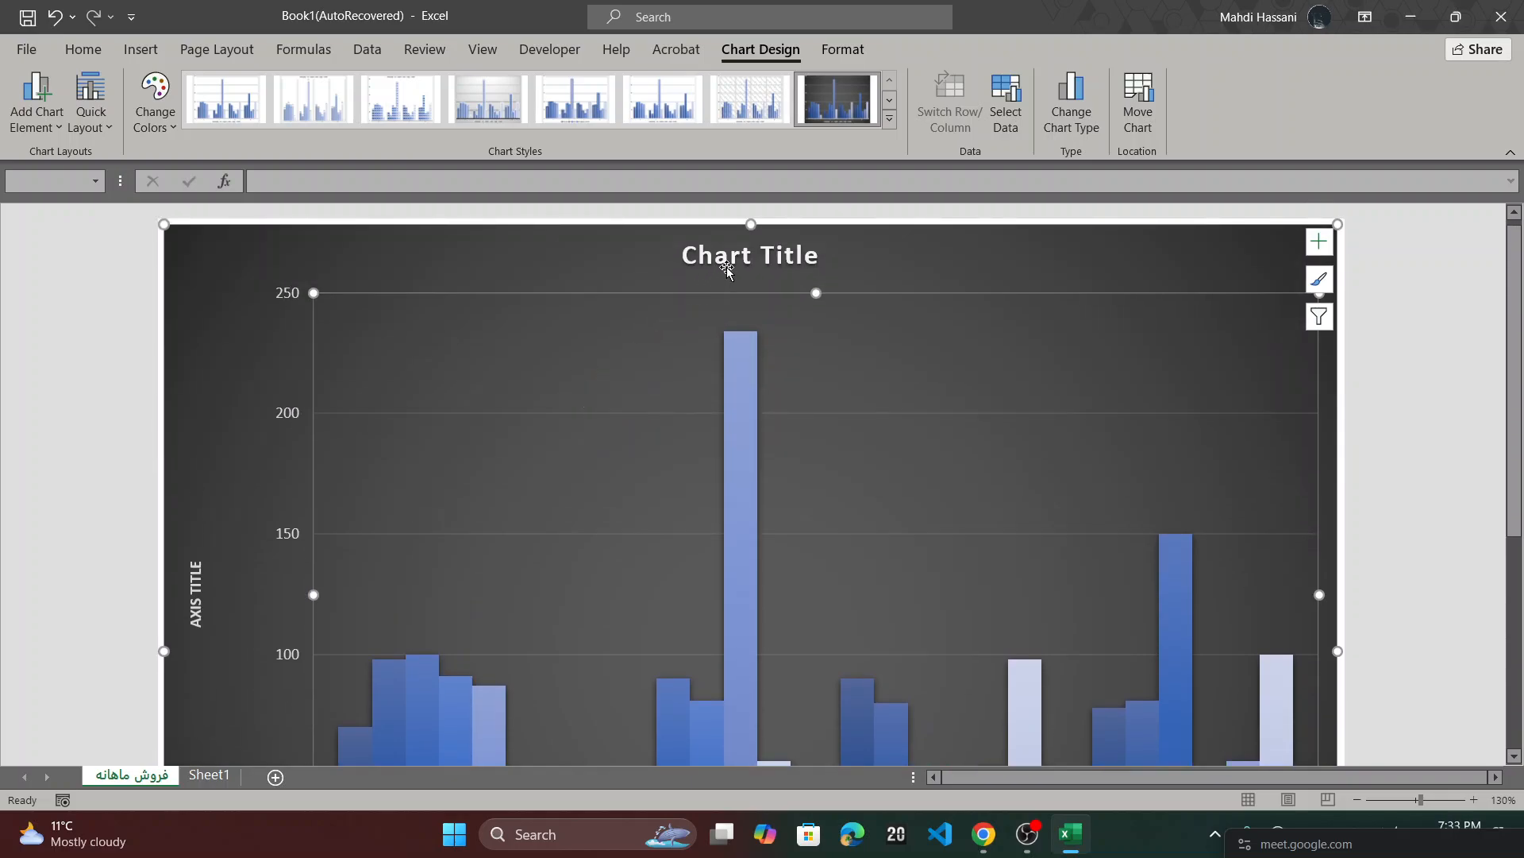
click(745, 261)
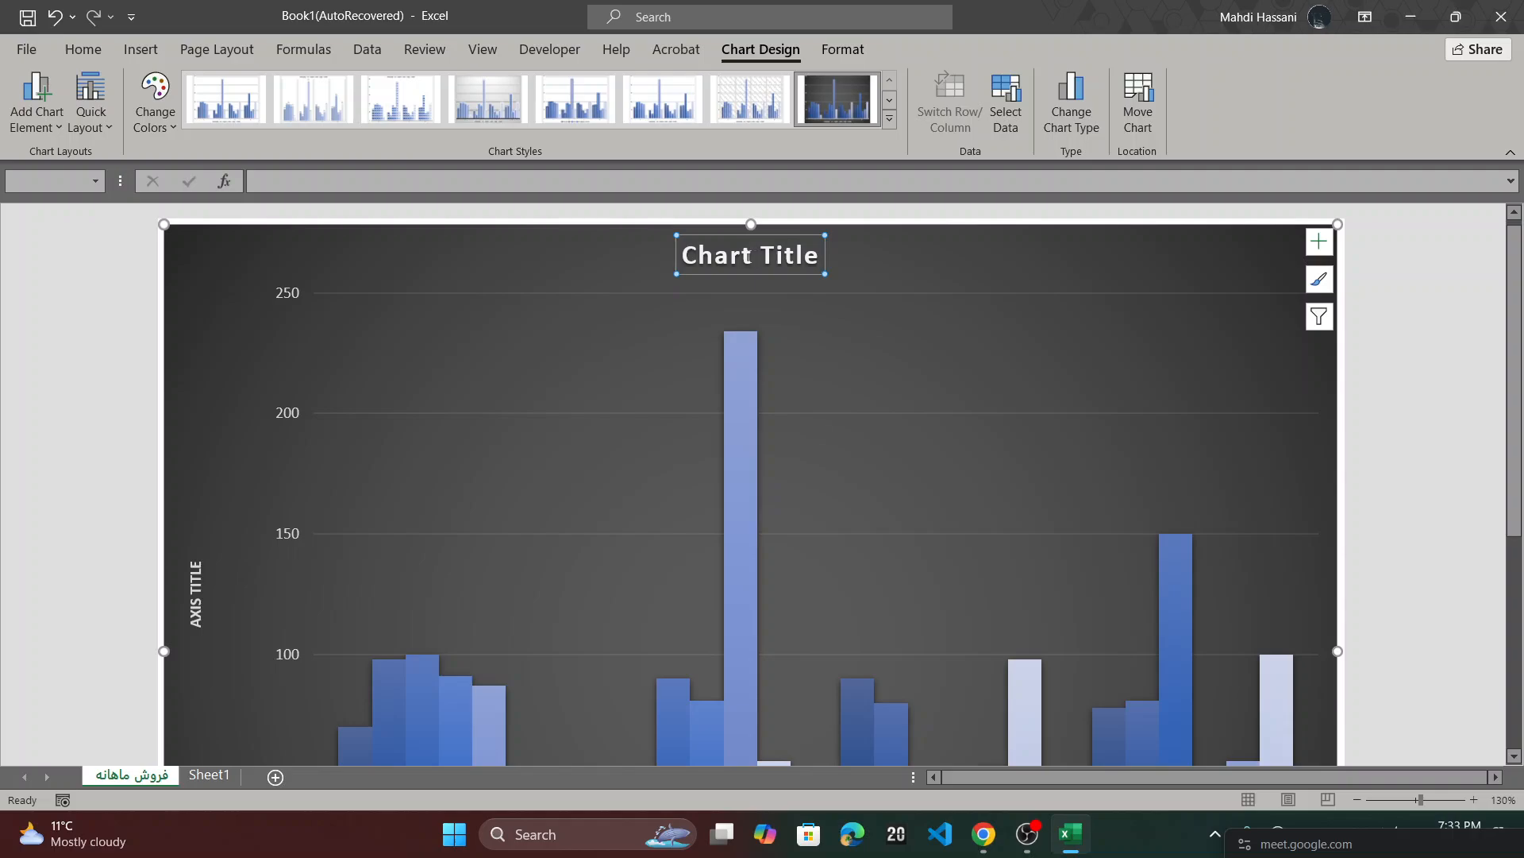
click(746, 256)
triple_click(748, 258)
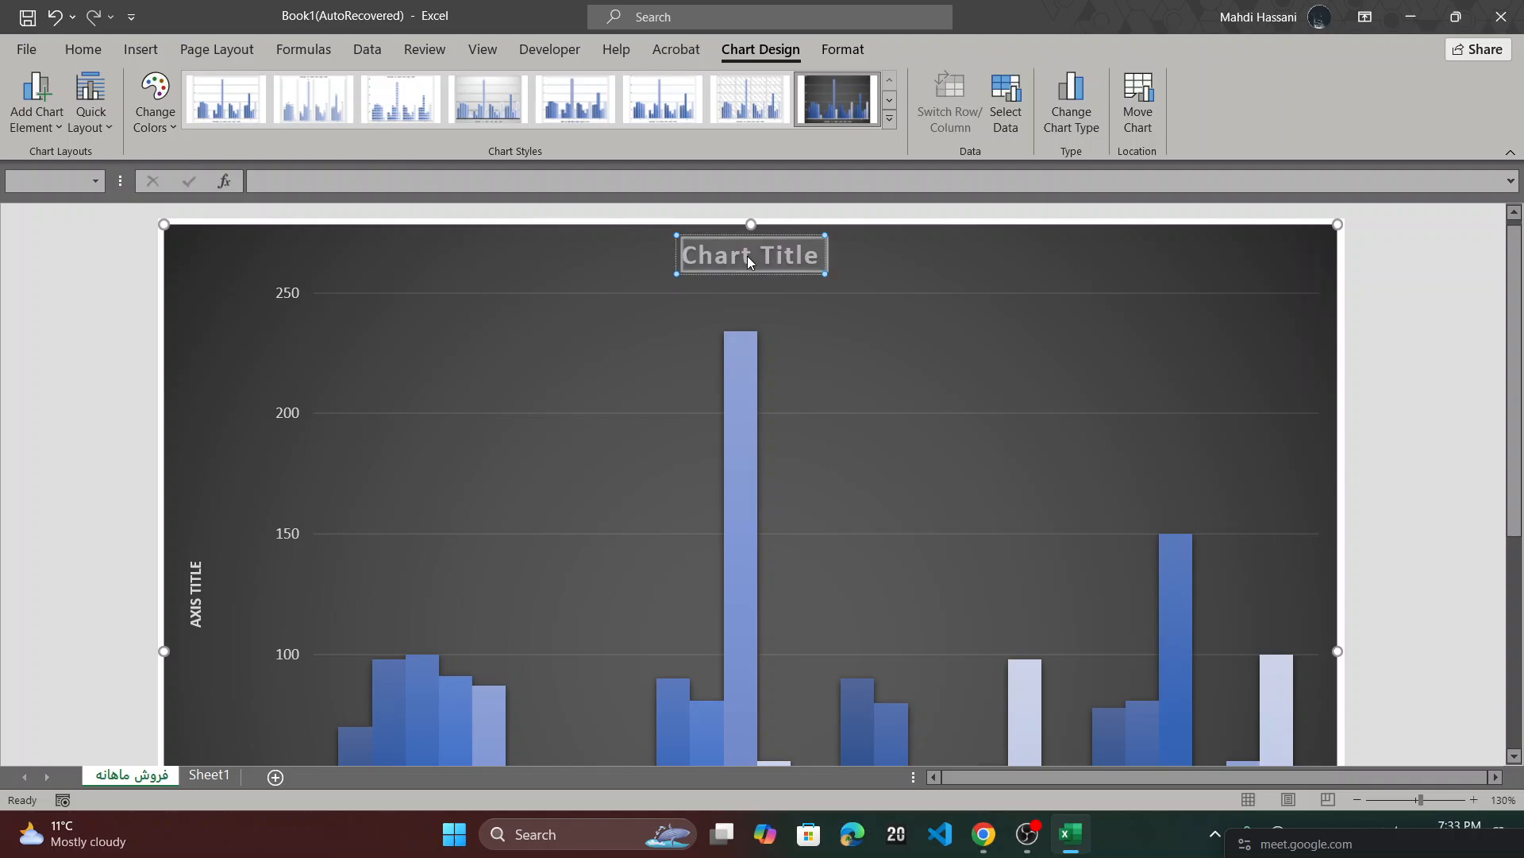
text(V)
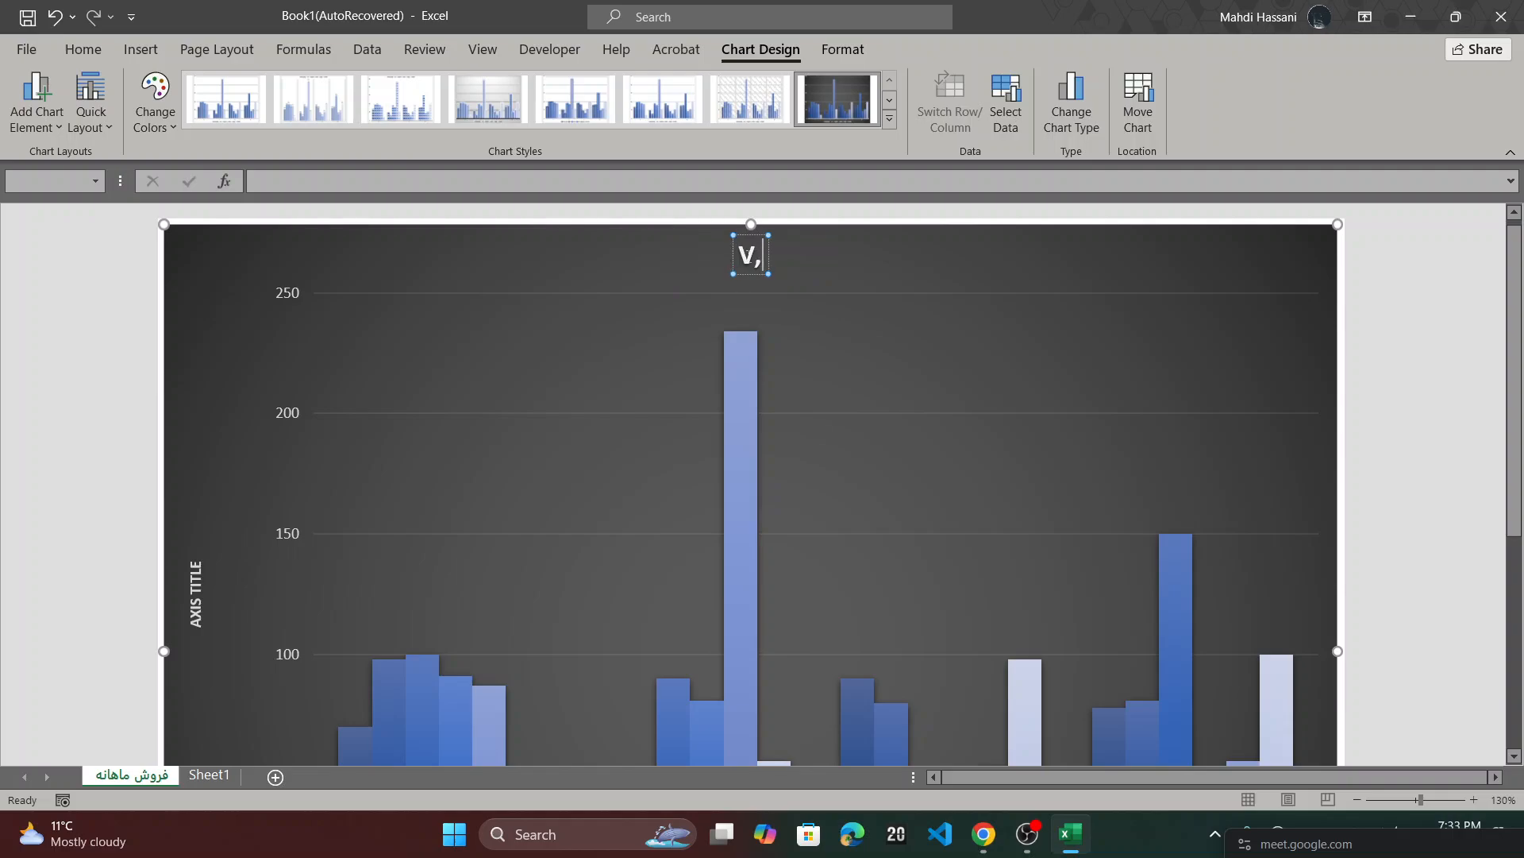
key(BackSpace)
text(V)
key(BackSpace)
text(روند ف)
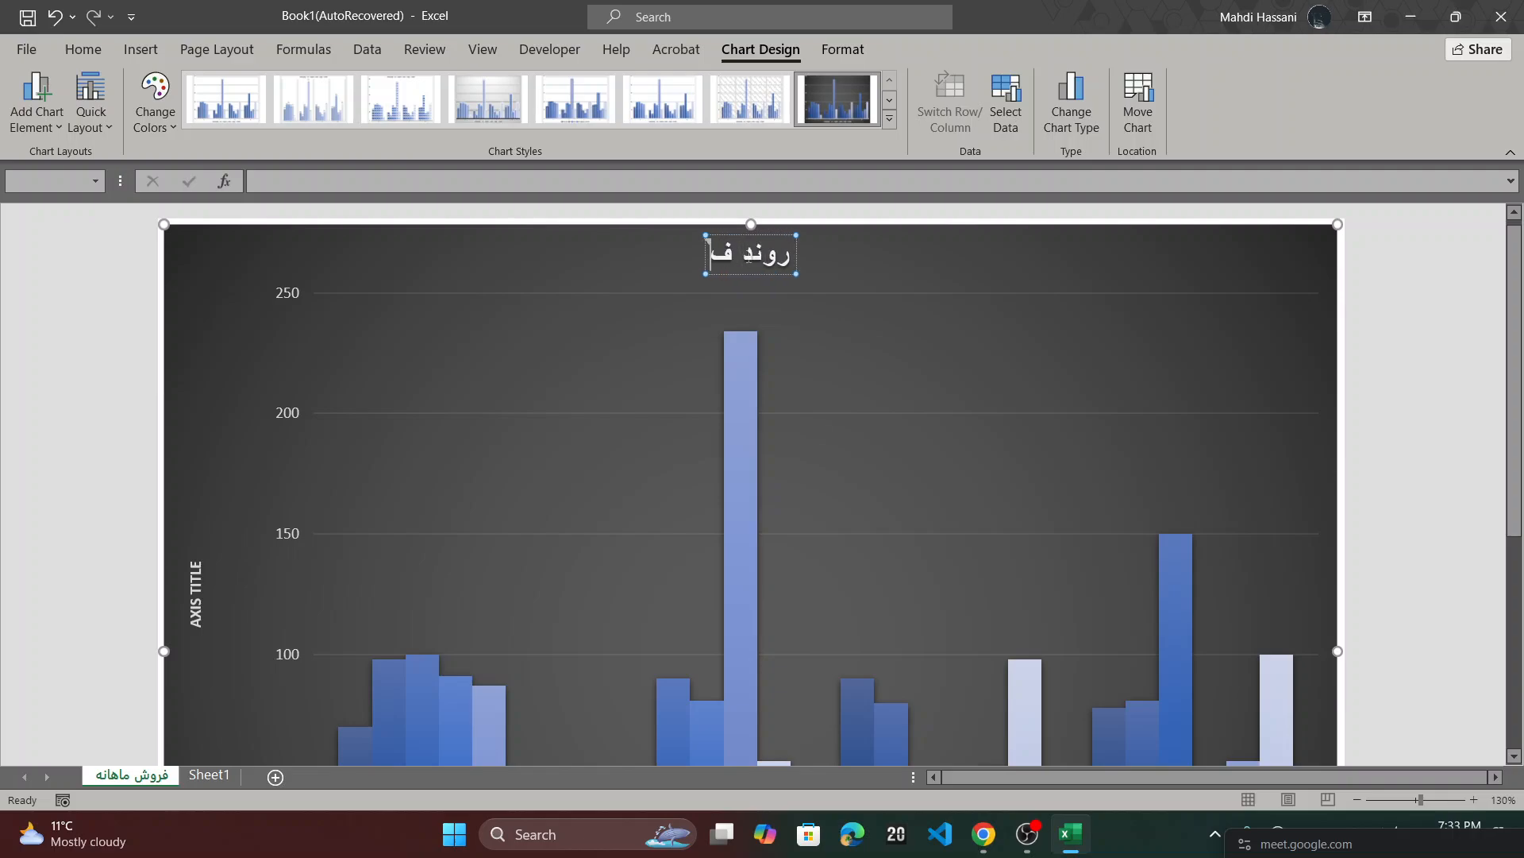
key(BackSpace)
text(خریدا)
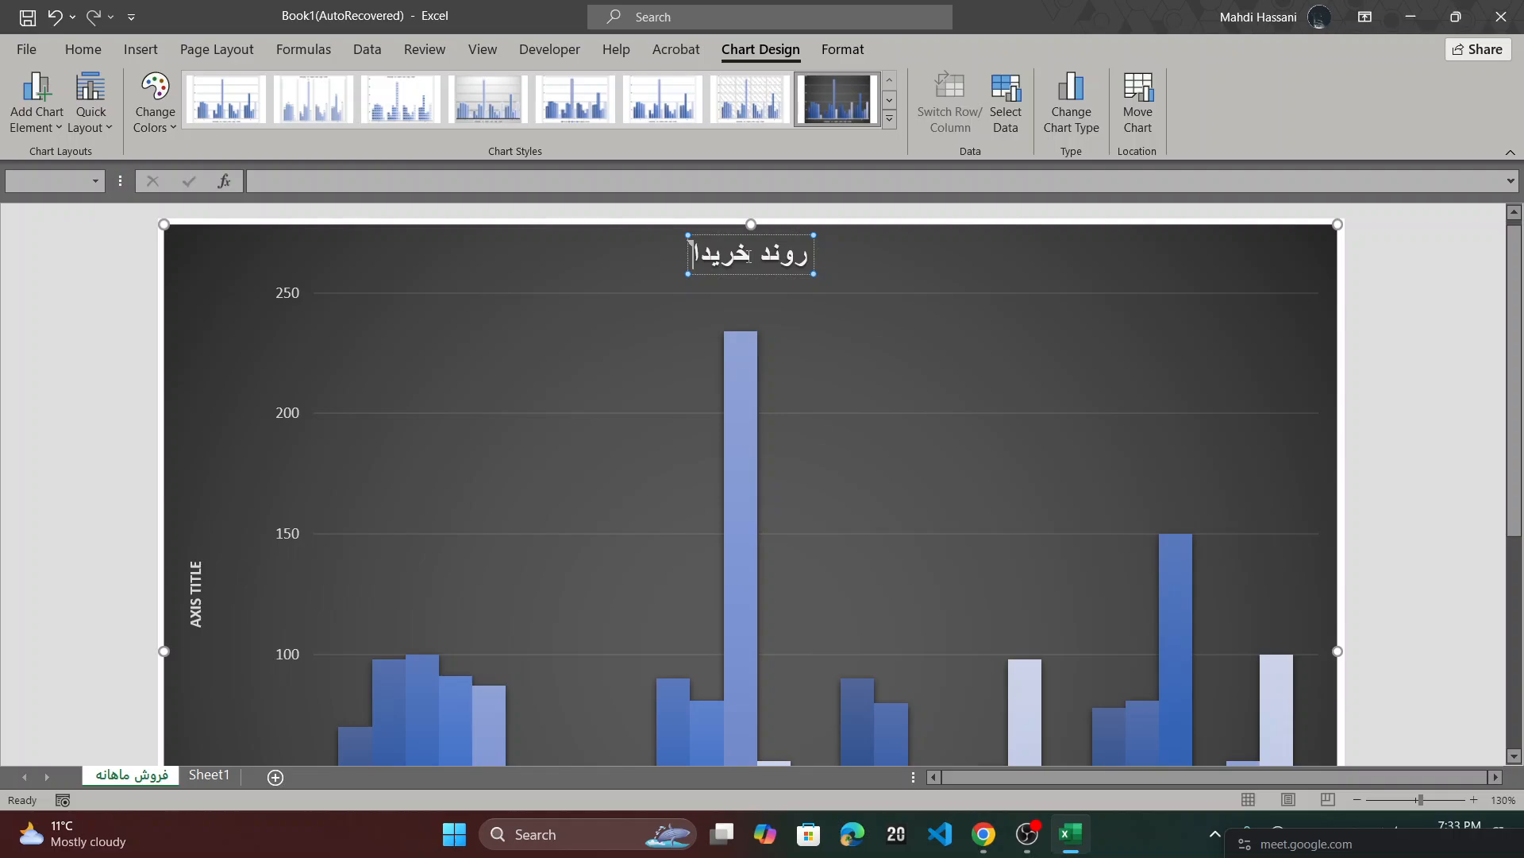
text(ری)
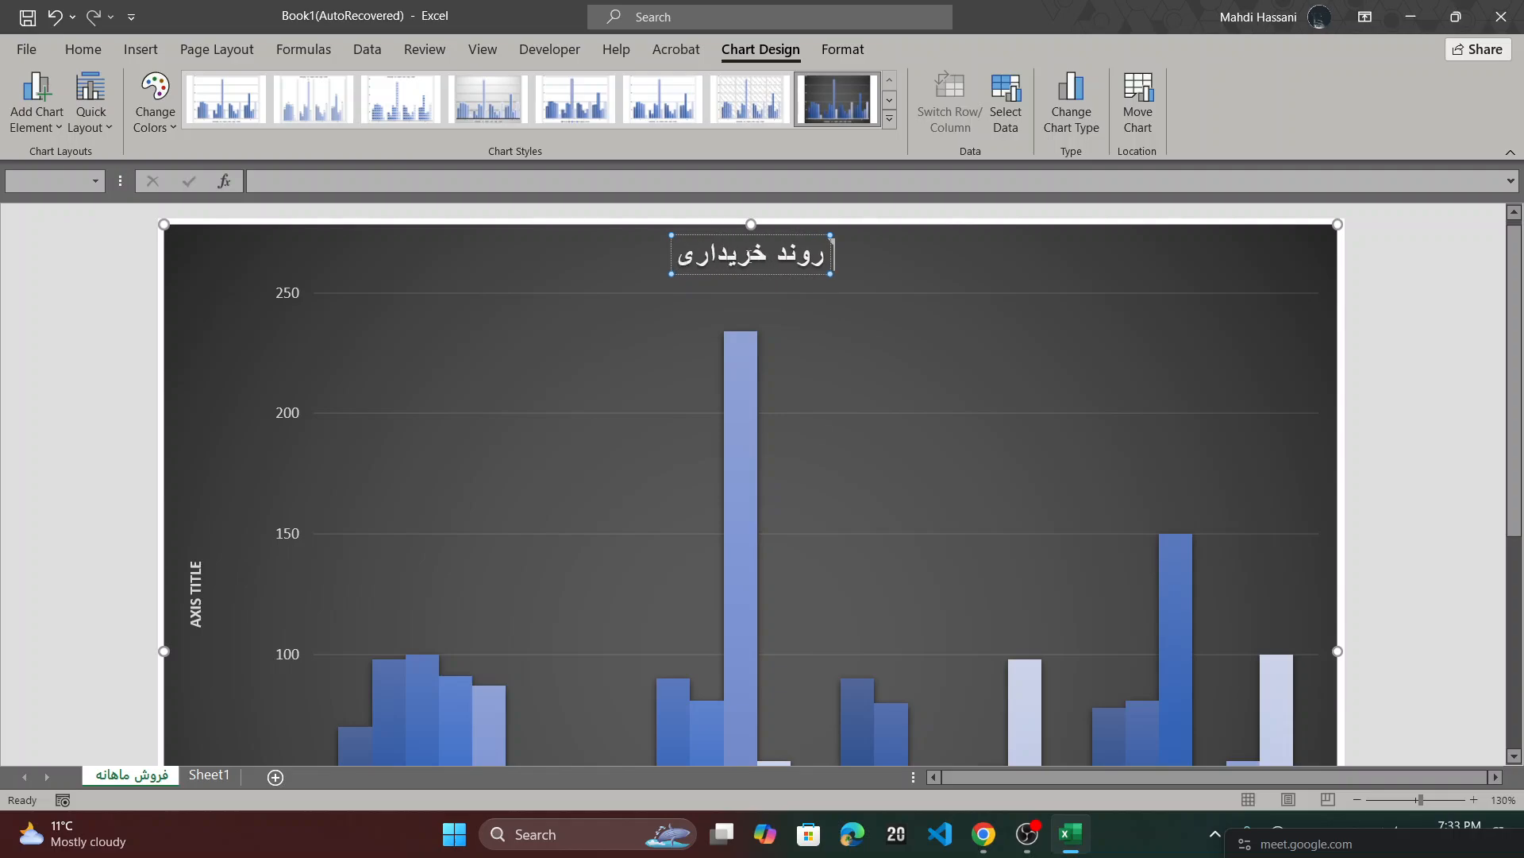
text( اجن)
key(BackSpace)
key(BackSpace)
key(BackSpace)
key(BackSpace)
text(اجم)
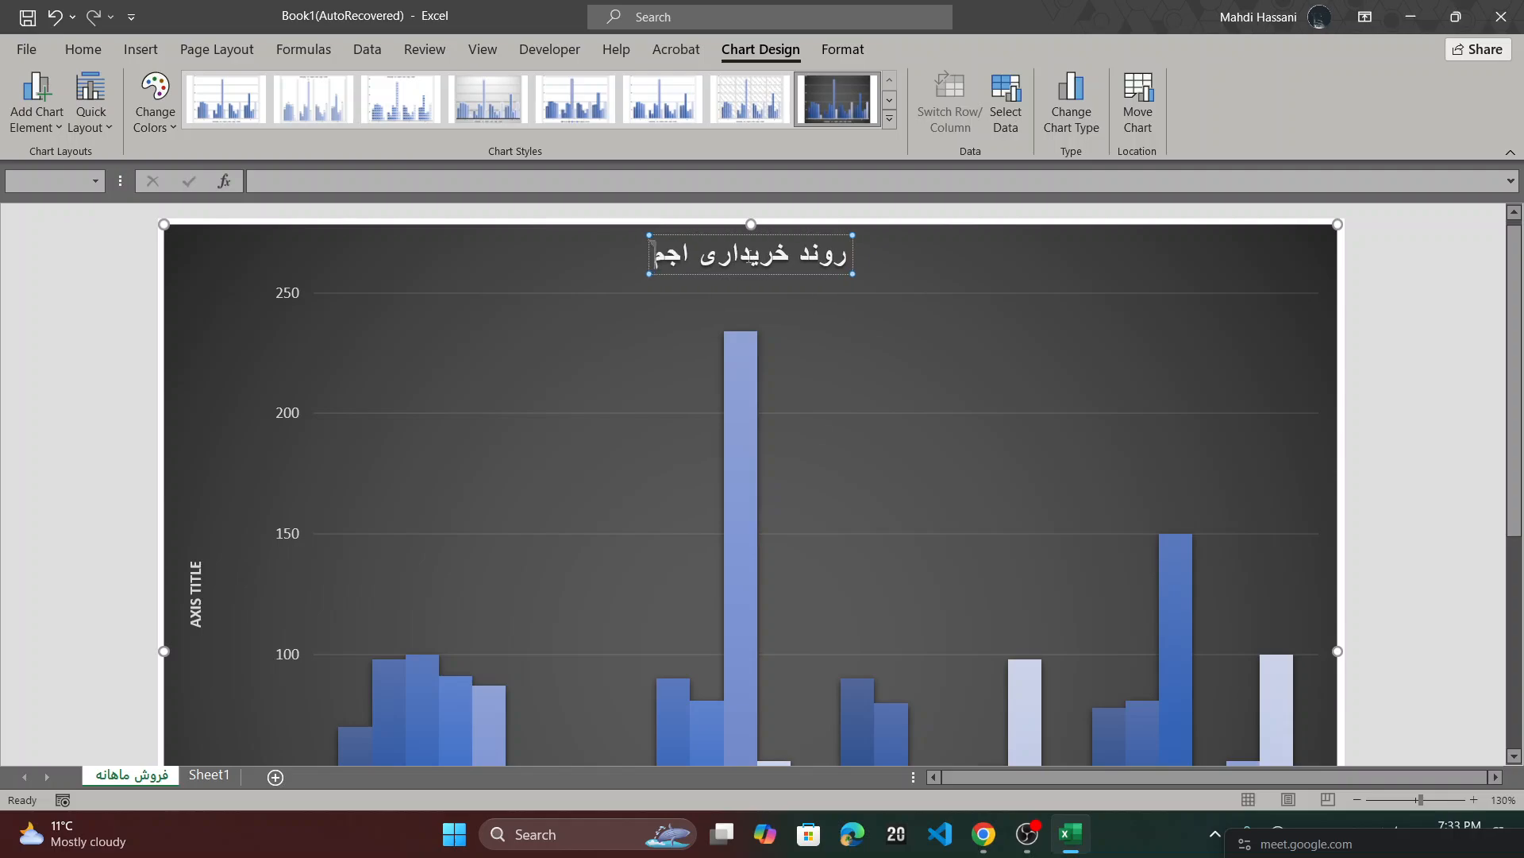
text(اس م)
key(BackSpace)
key(BackSpace)
key(BackSpace)
key(BackSpace)
key(BackSpace)
text(ناس ماه)
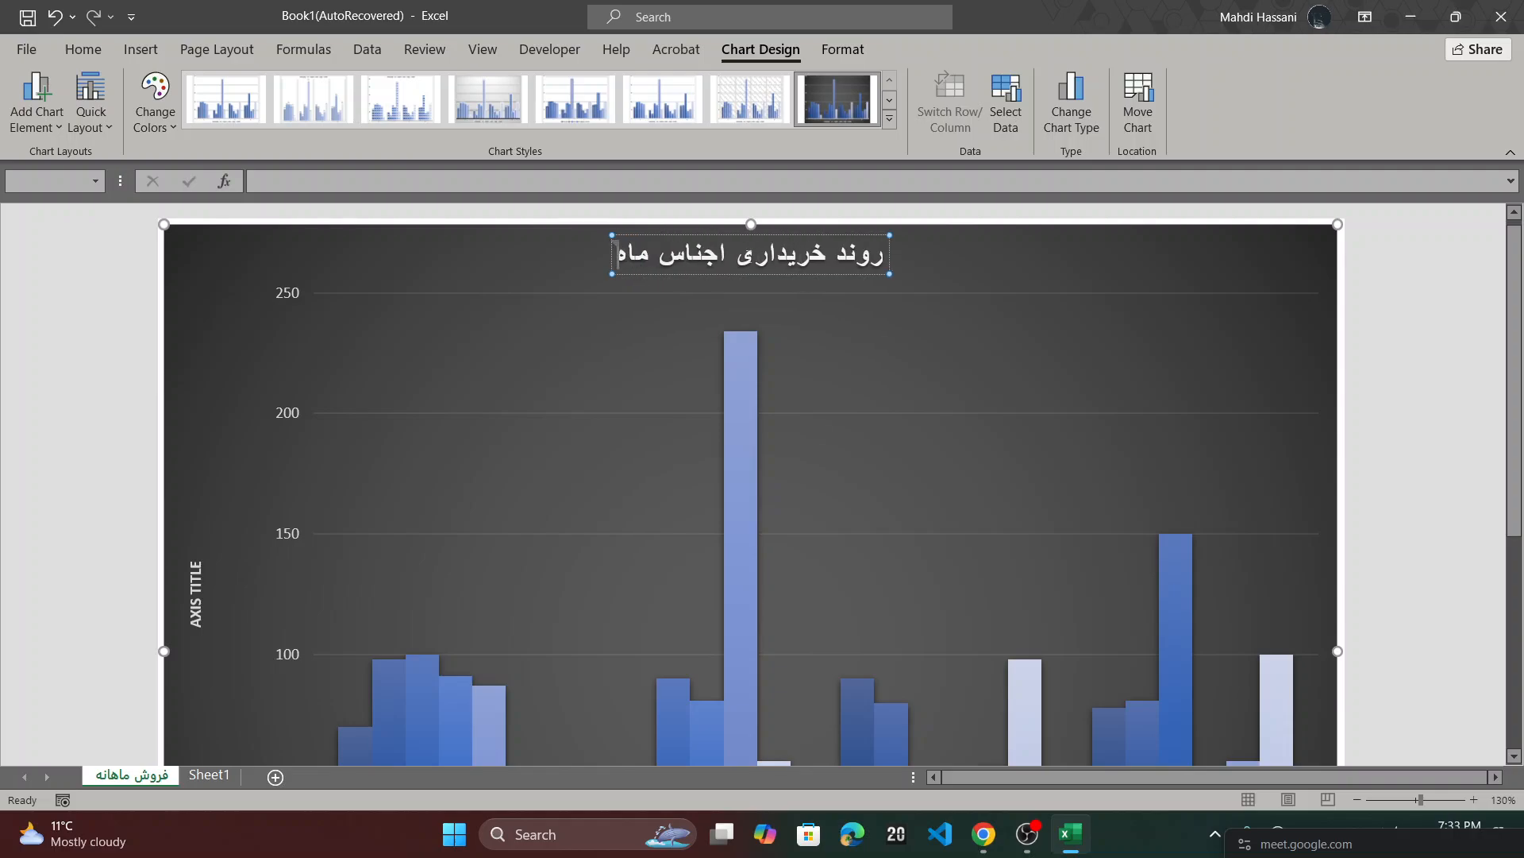
text( اول)
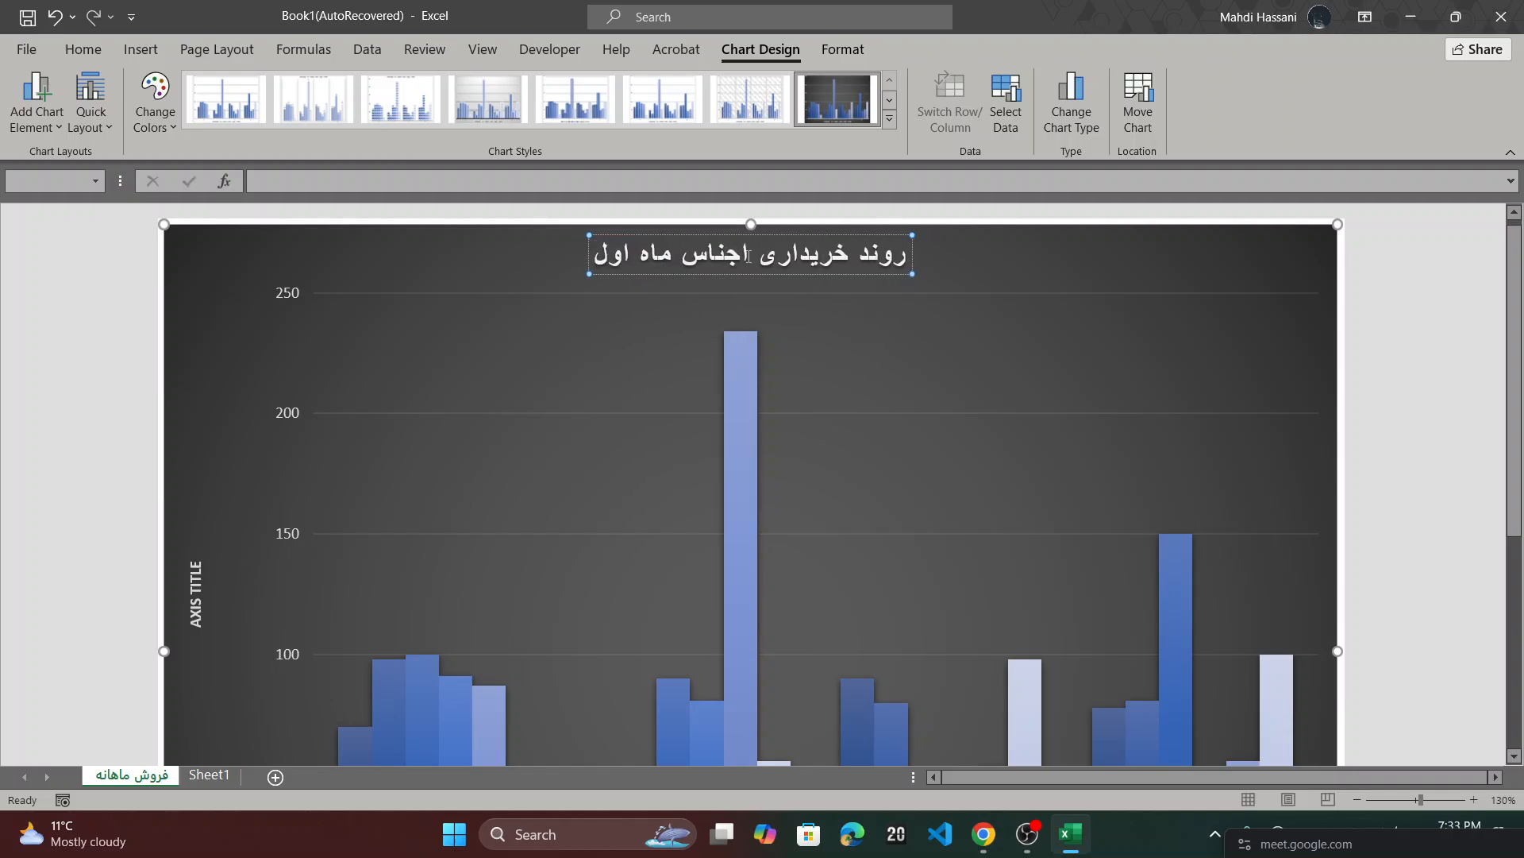
click(1391, 336)
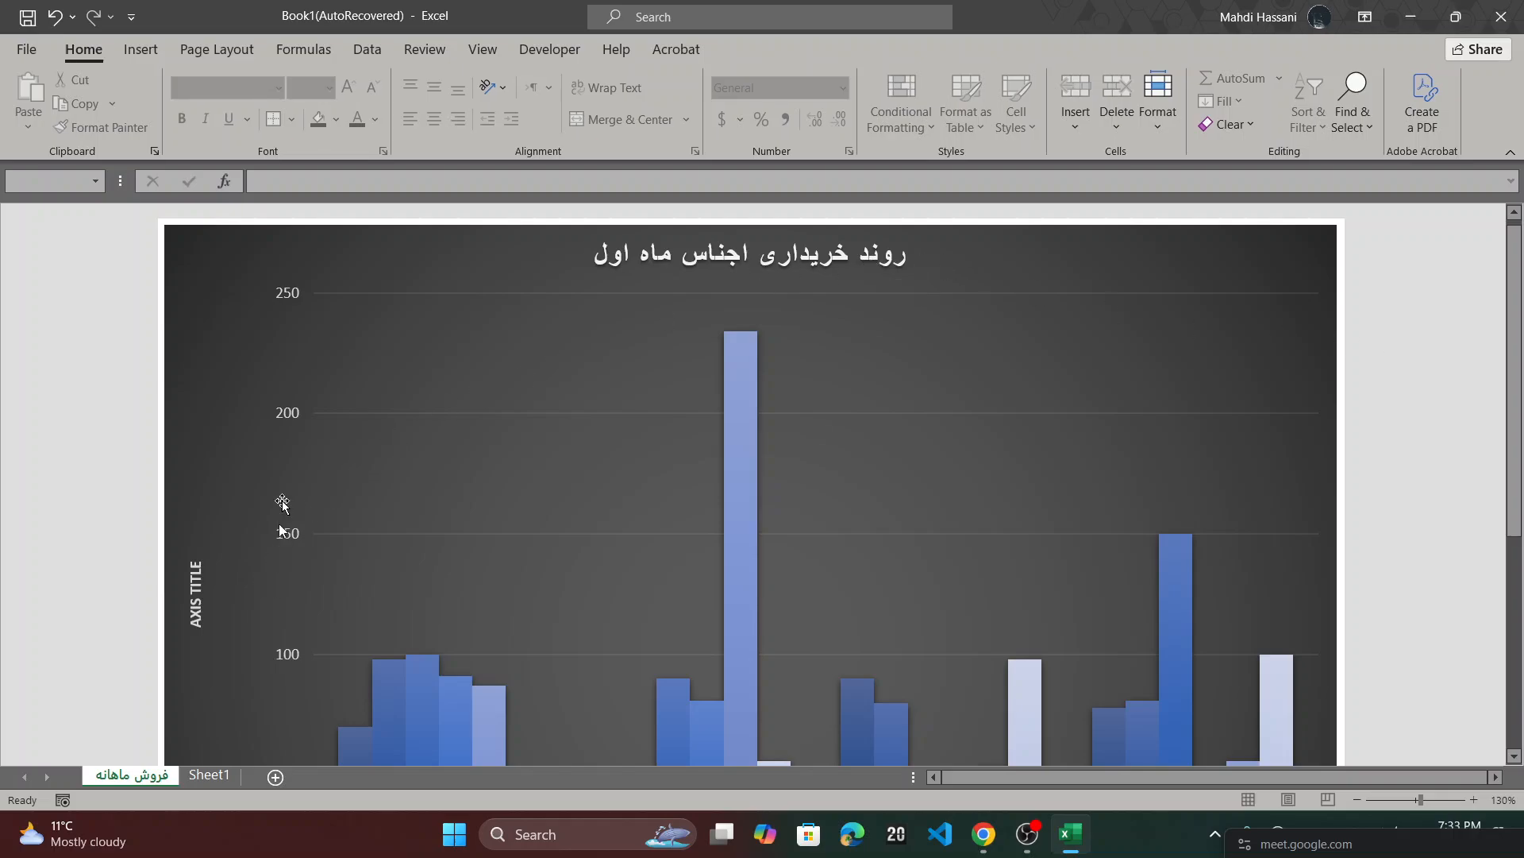
scroll(282, 502, down, 1)
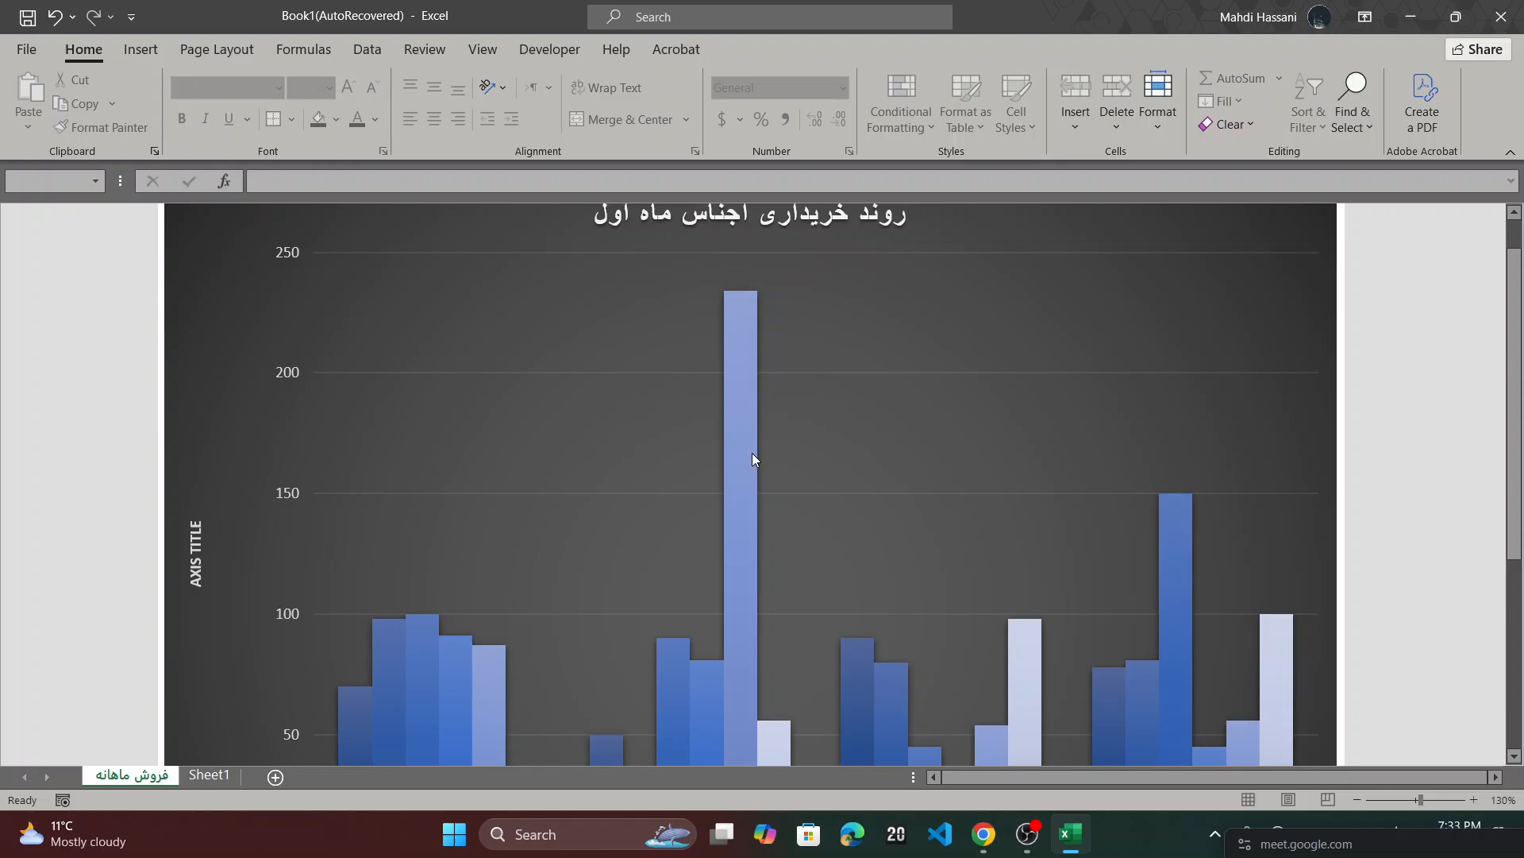
ctrl+scroll(875, 480, down, 1)
scroll(857, 512, down, 1)
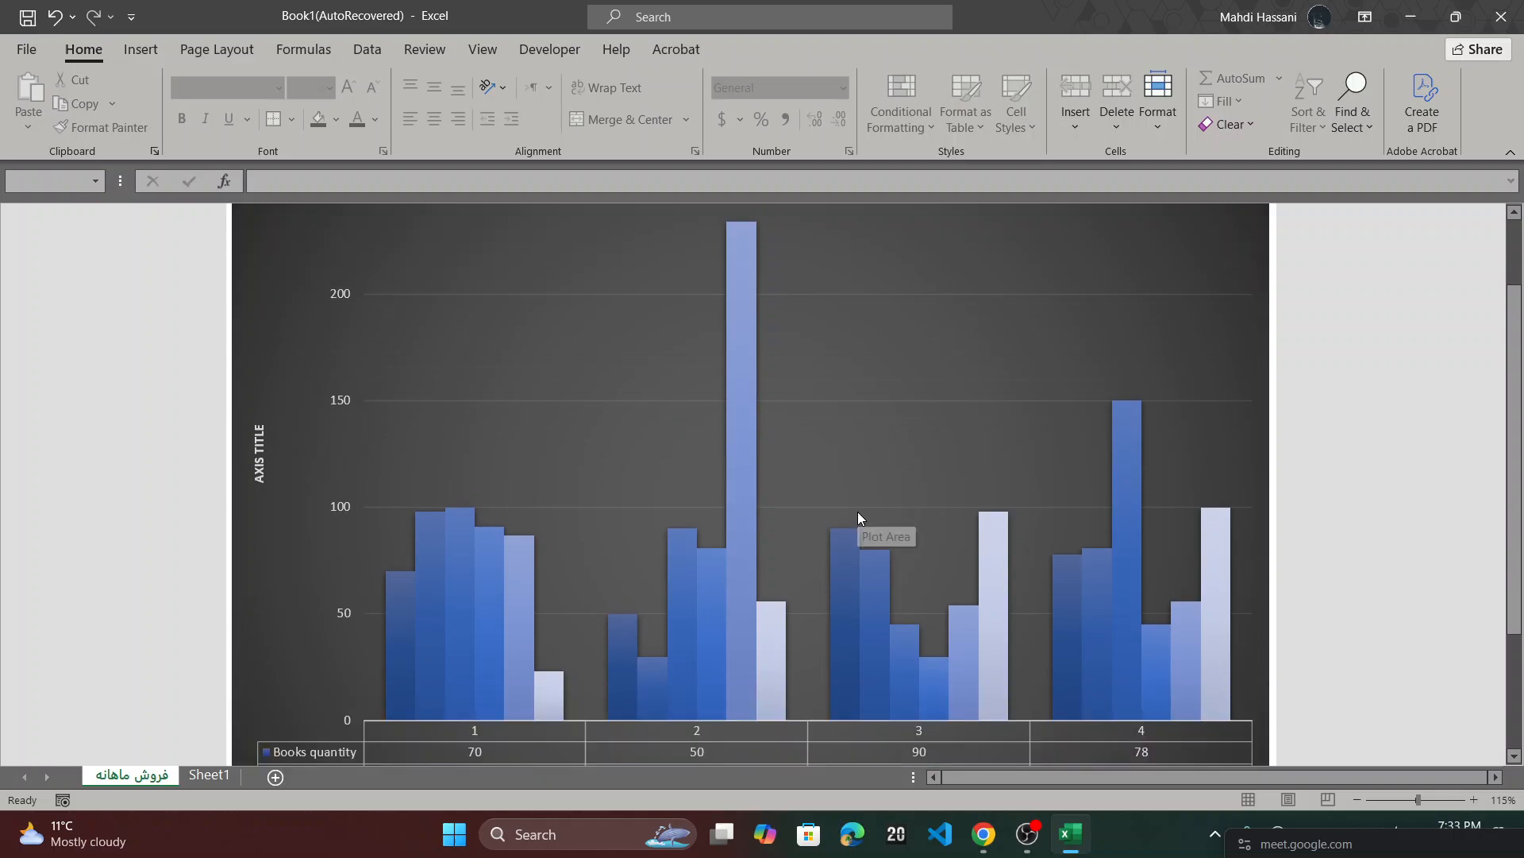
scroll(858, 511, down, 1)
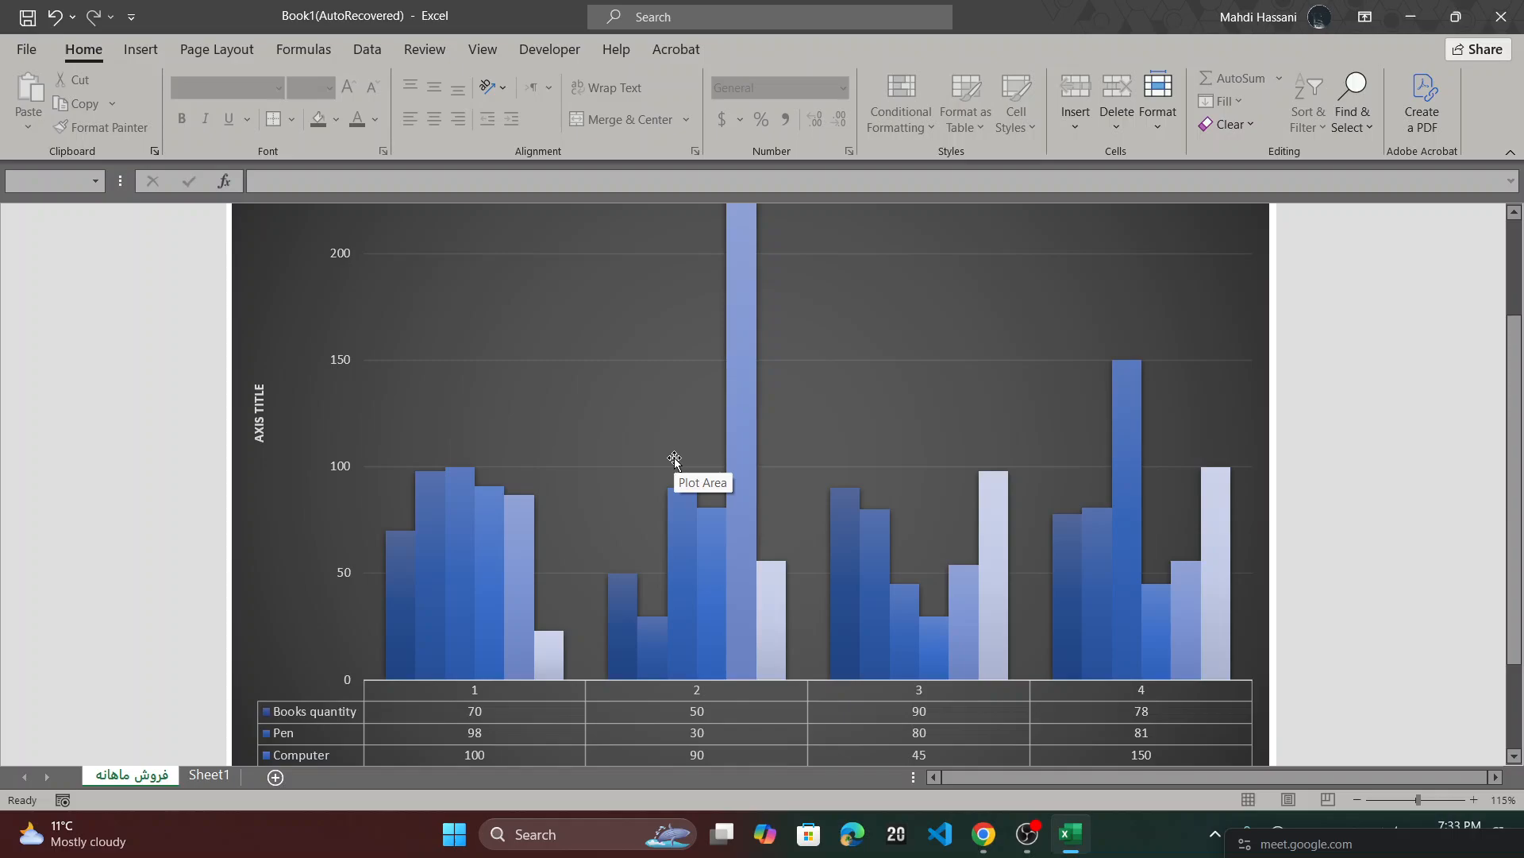
scroll(675, 460, up, 1)
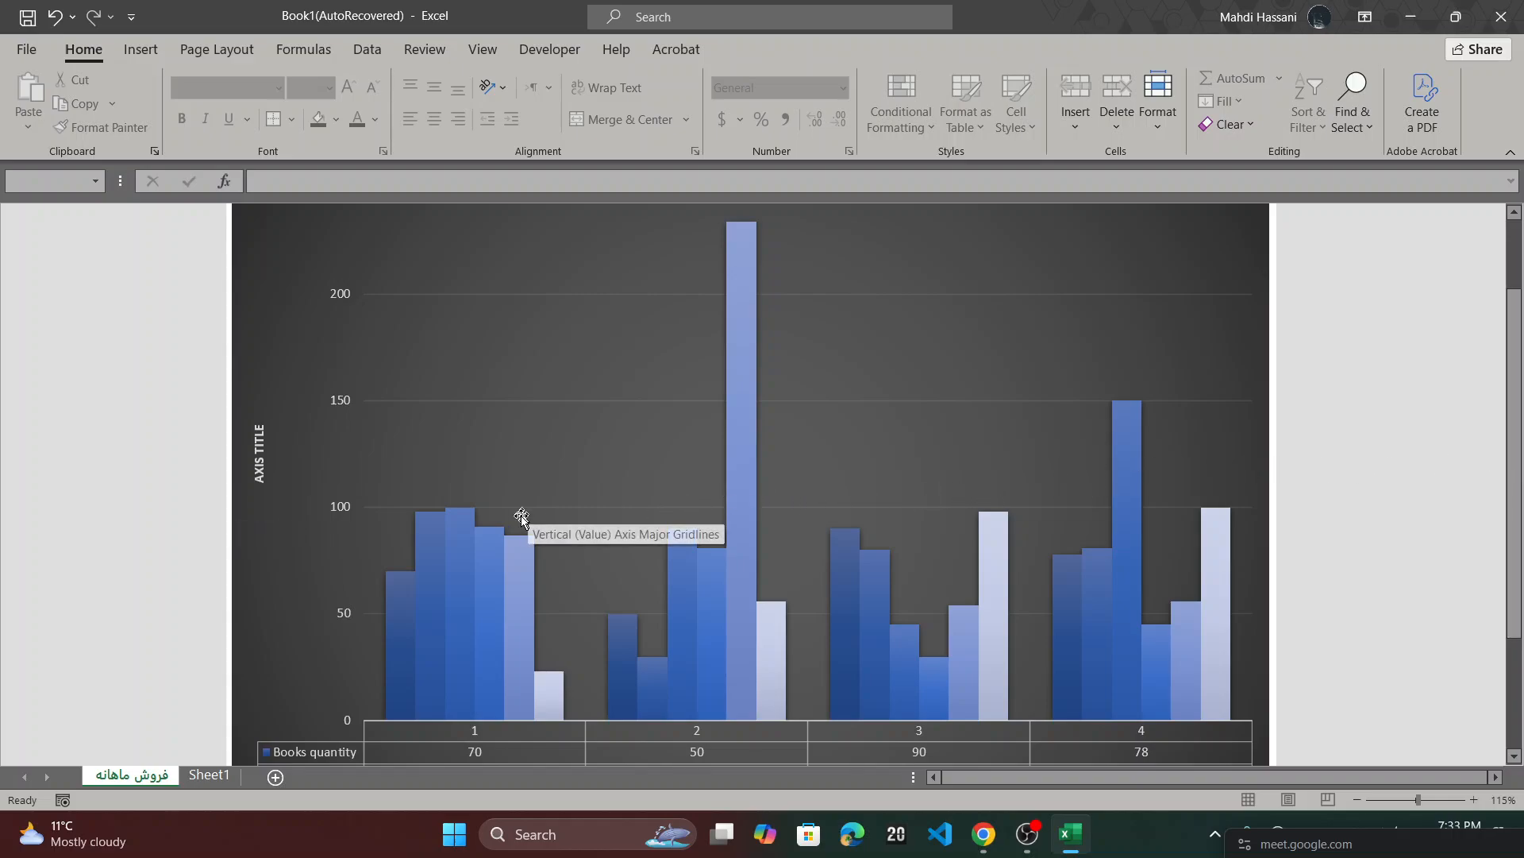
- Switch to Paint with a blank canvas
key(super)
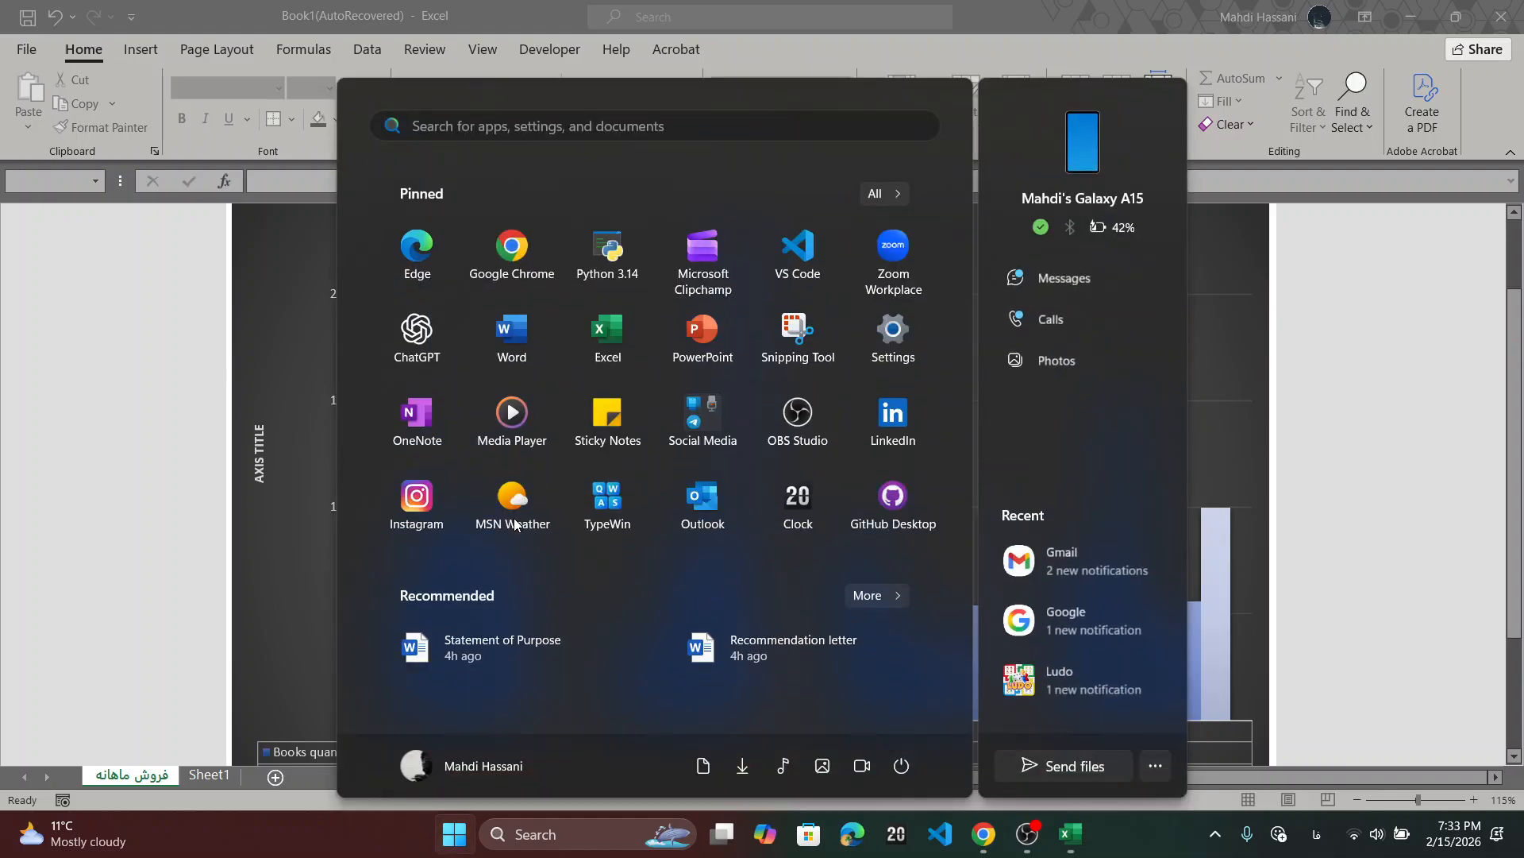
text(حشهدف)
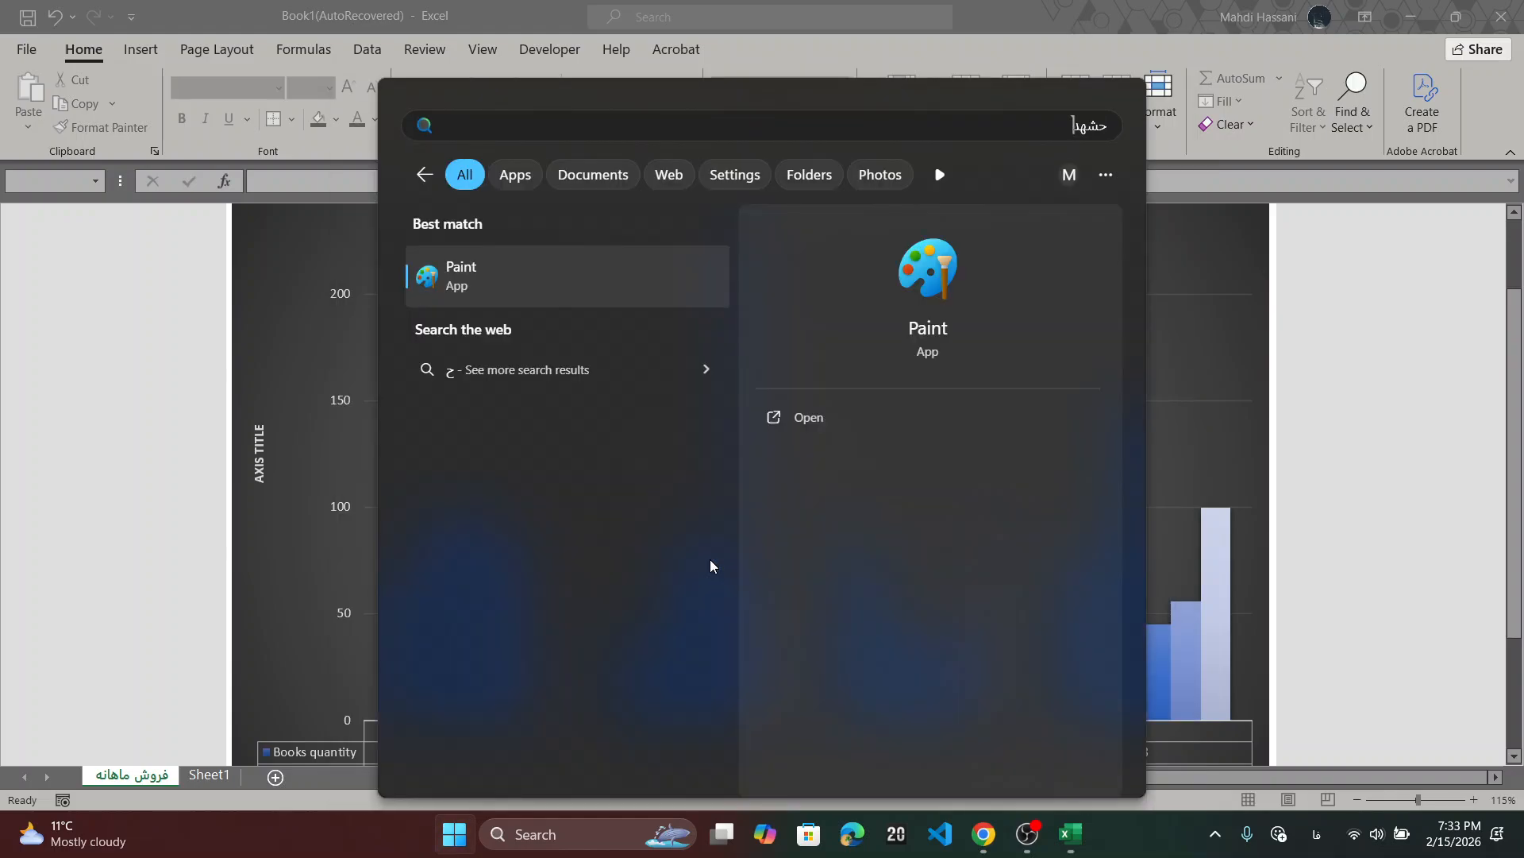
key(Return)
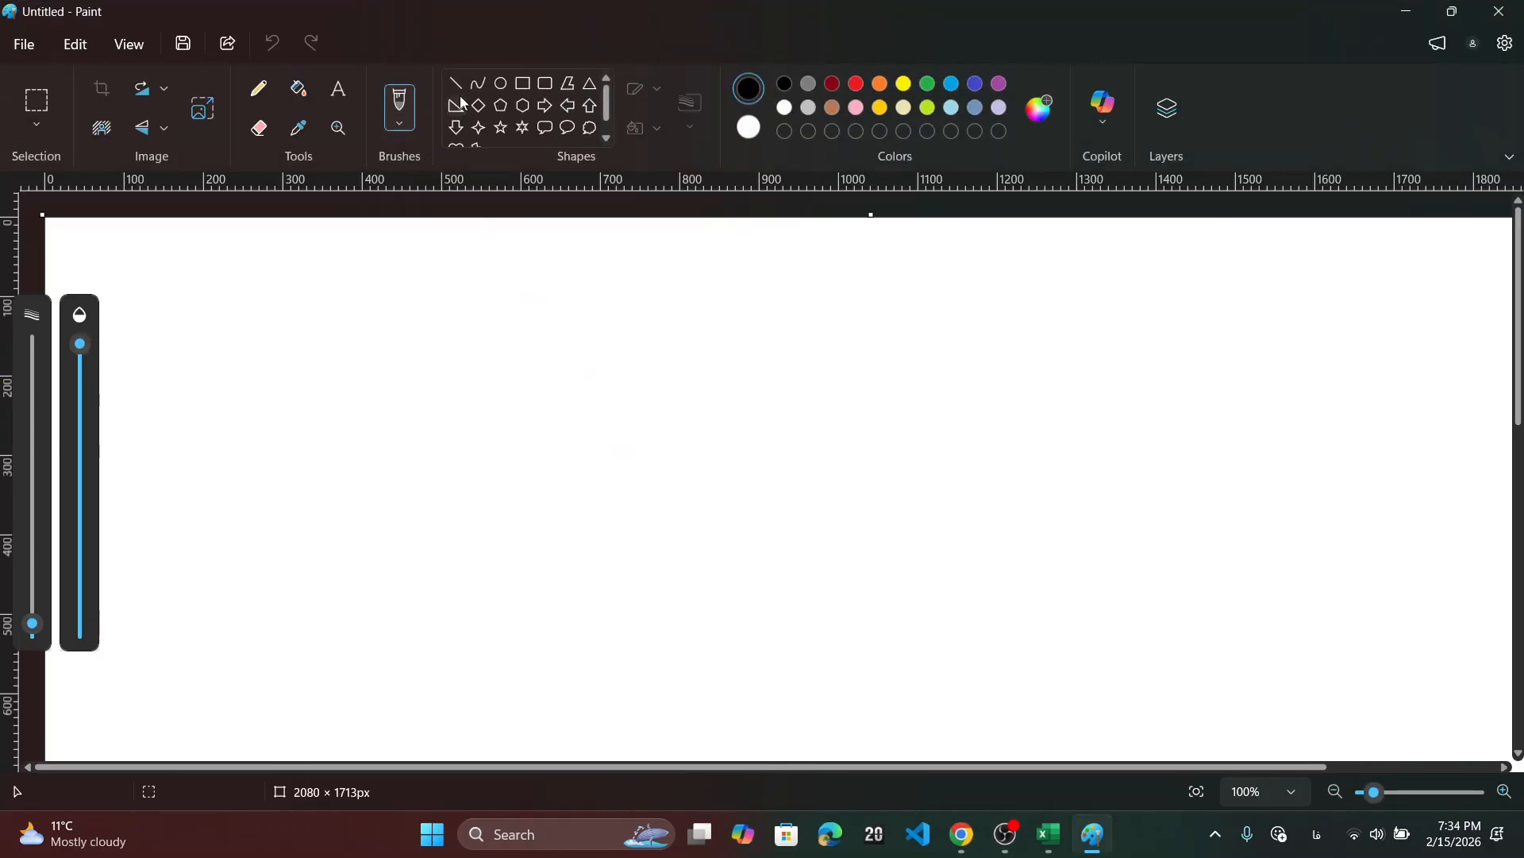
- Draw two crossing straight black lines as chart axes, one vertical and one horizontal about 963 px long
click(456, 83)
drag(447, 239, 449, 680)
drag(333, 596, 1102, 596)
- Draw a freehand wavy dark red curve starting where the axes cross and rising and falling along the horizontal axis
click(400, 101)
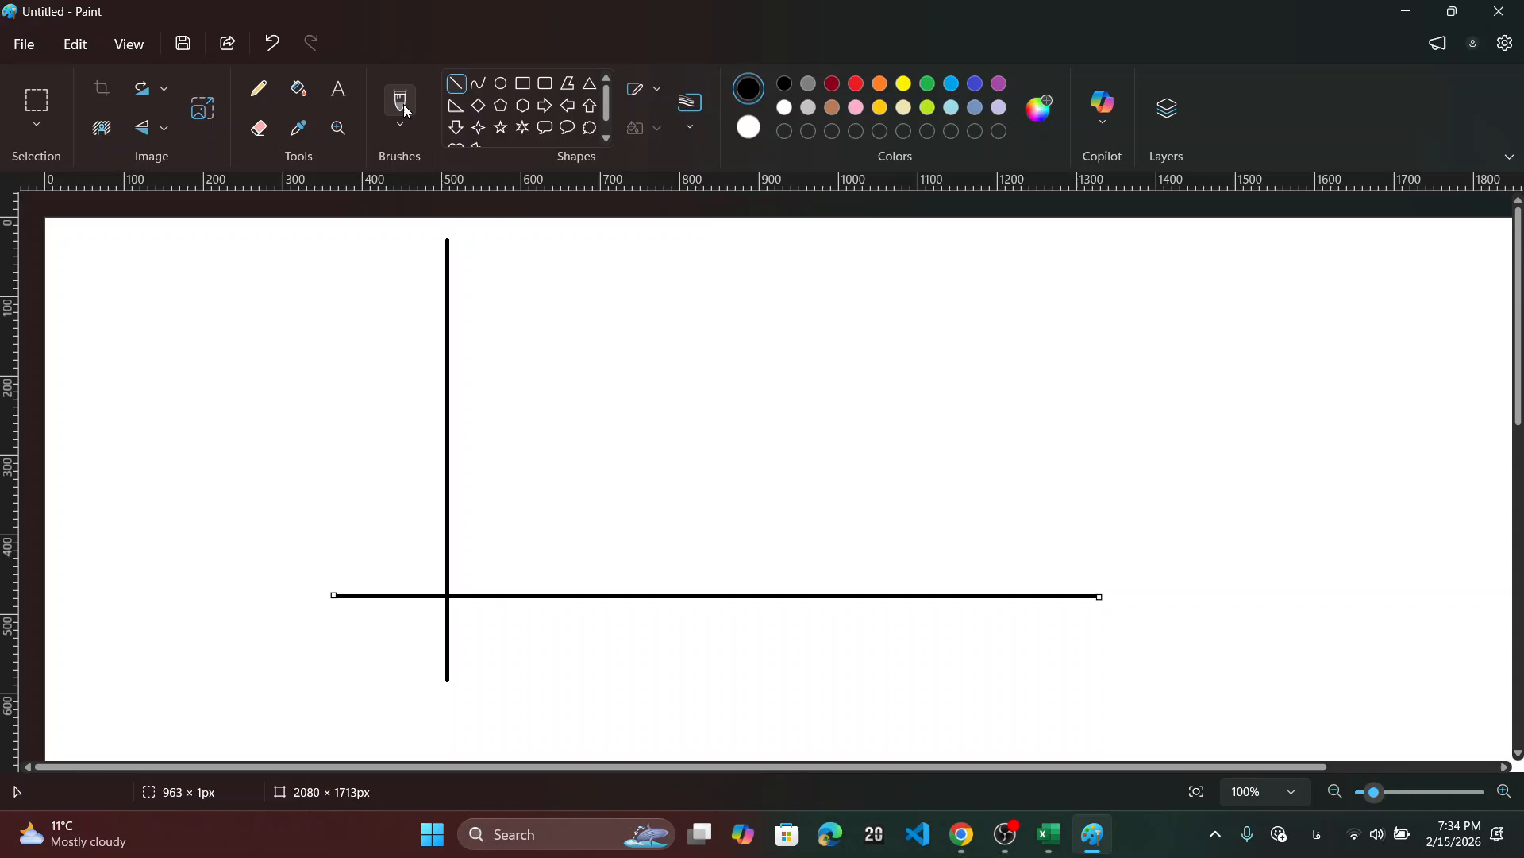
click(830, 87)
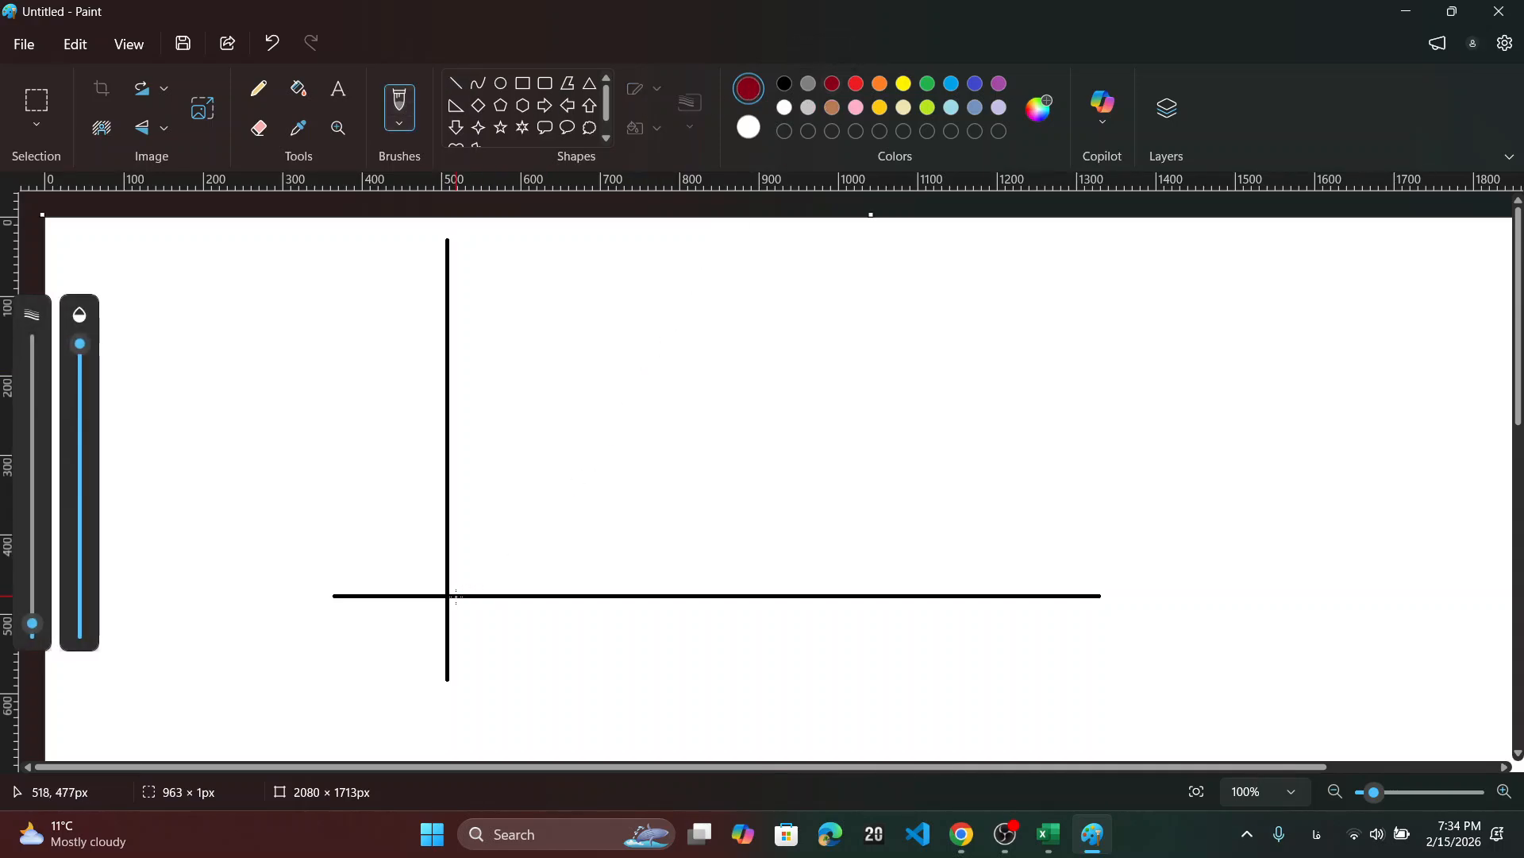
mouse_move(448, 595)
mouse_down()
mouse_move(528, 460)
mouse_move(612, 461)
mouse_move(669, 511)
mouse_move(751, 474)
mouse_move(771, 398)
mouse_move(940, 322)
mouse_move(1013, 313)
mouse_move(1050, 363)
mouse_move(1086, 479)
mouse_move(1135, 527)
mouse_move(1287, 482)
mouse_up()
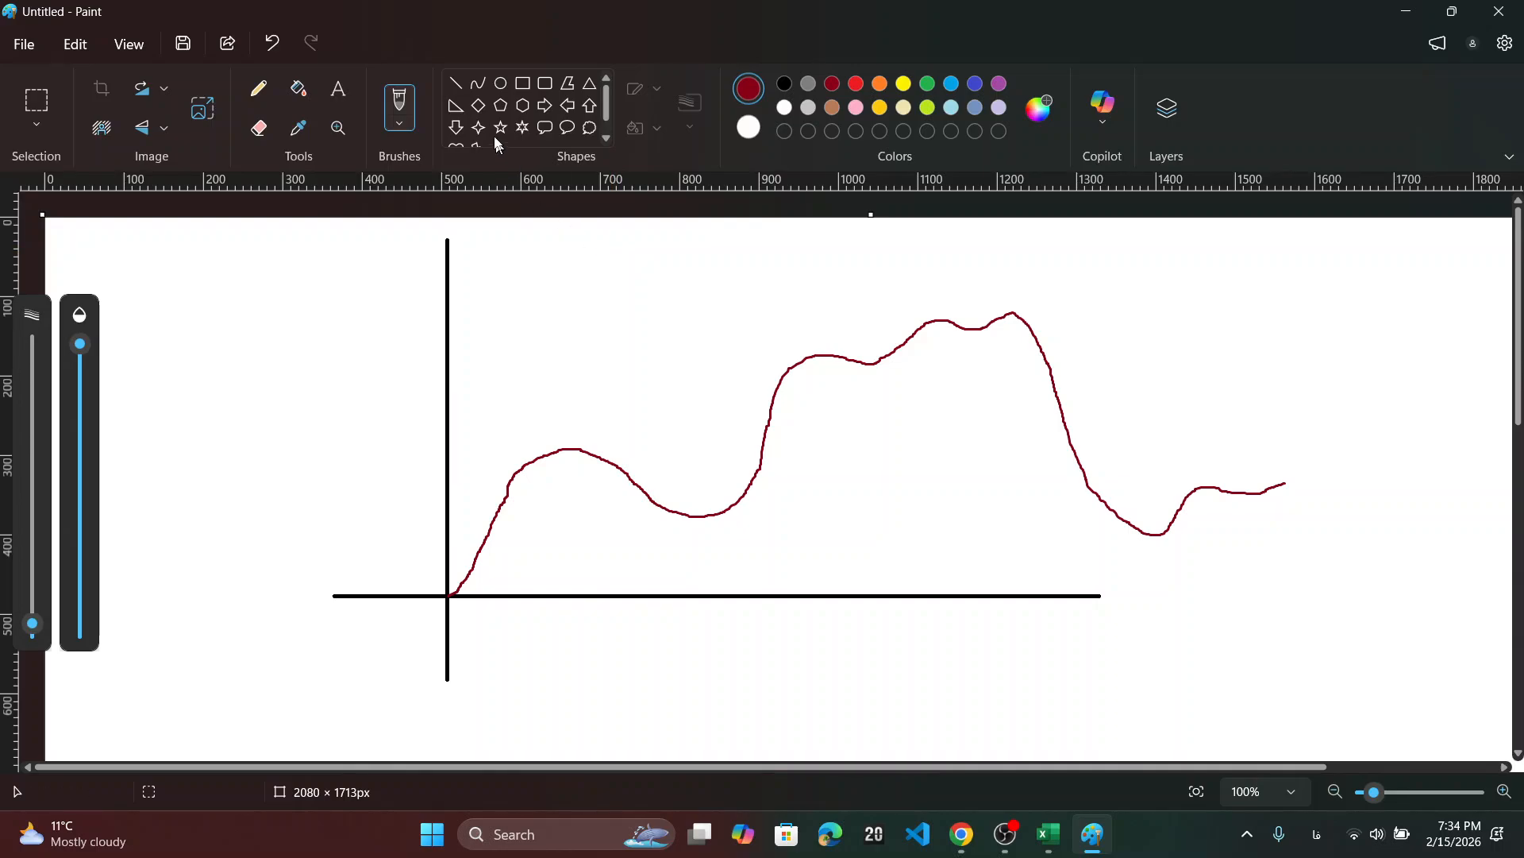
- Label the horizontal axis with the centred text "زمان" at font size 24, just beneath the line
click(338, 88)
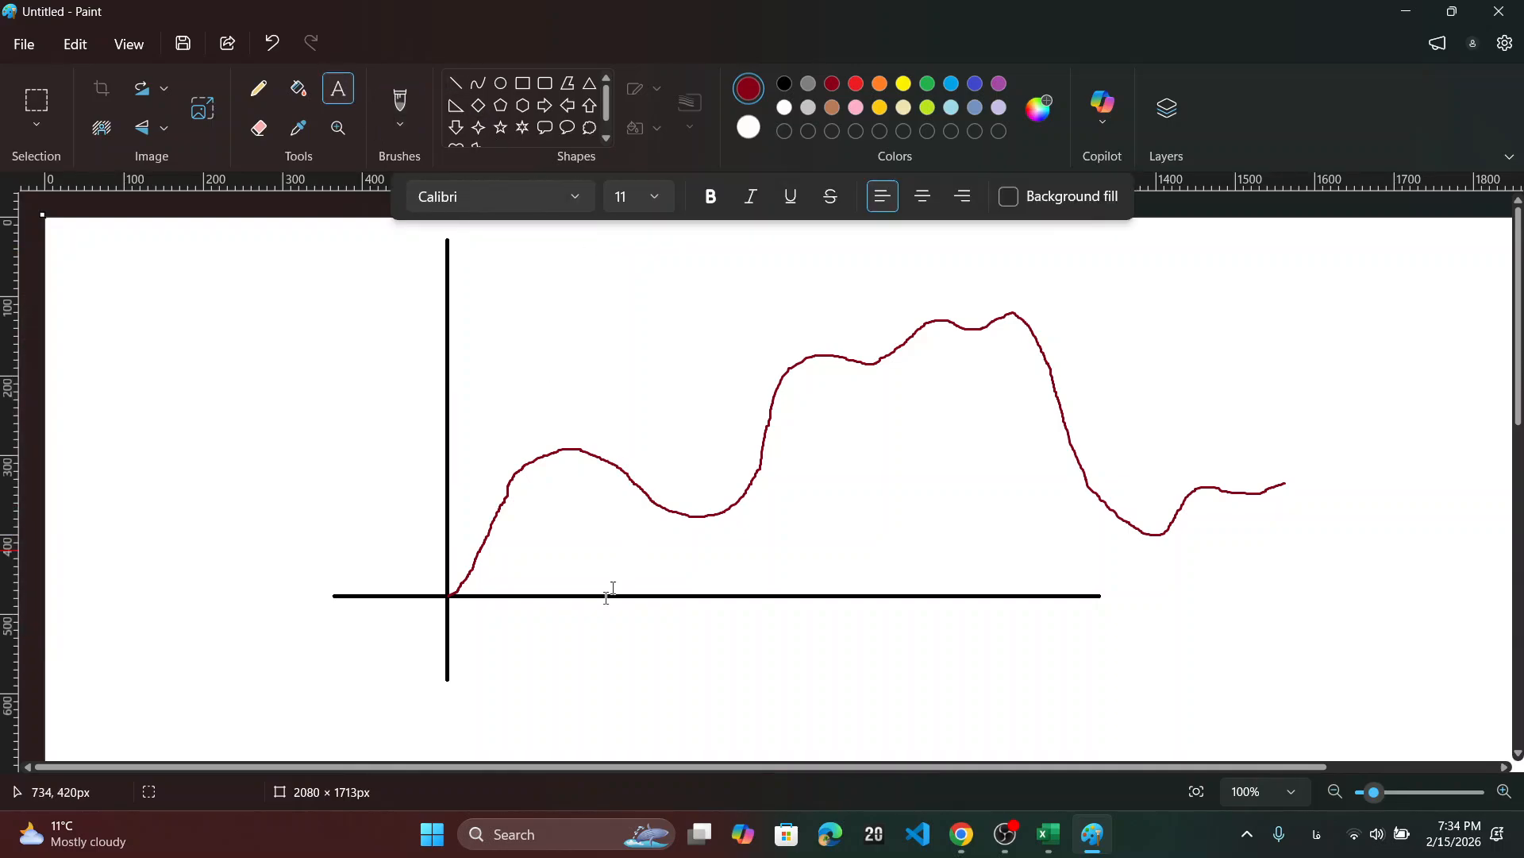
click(544, 622)
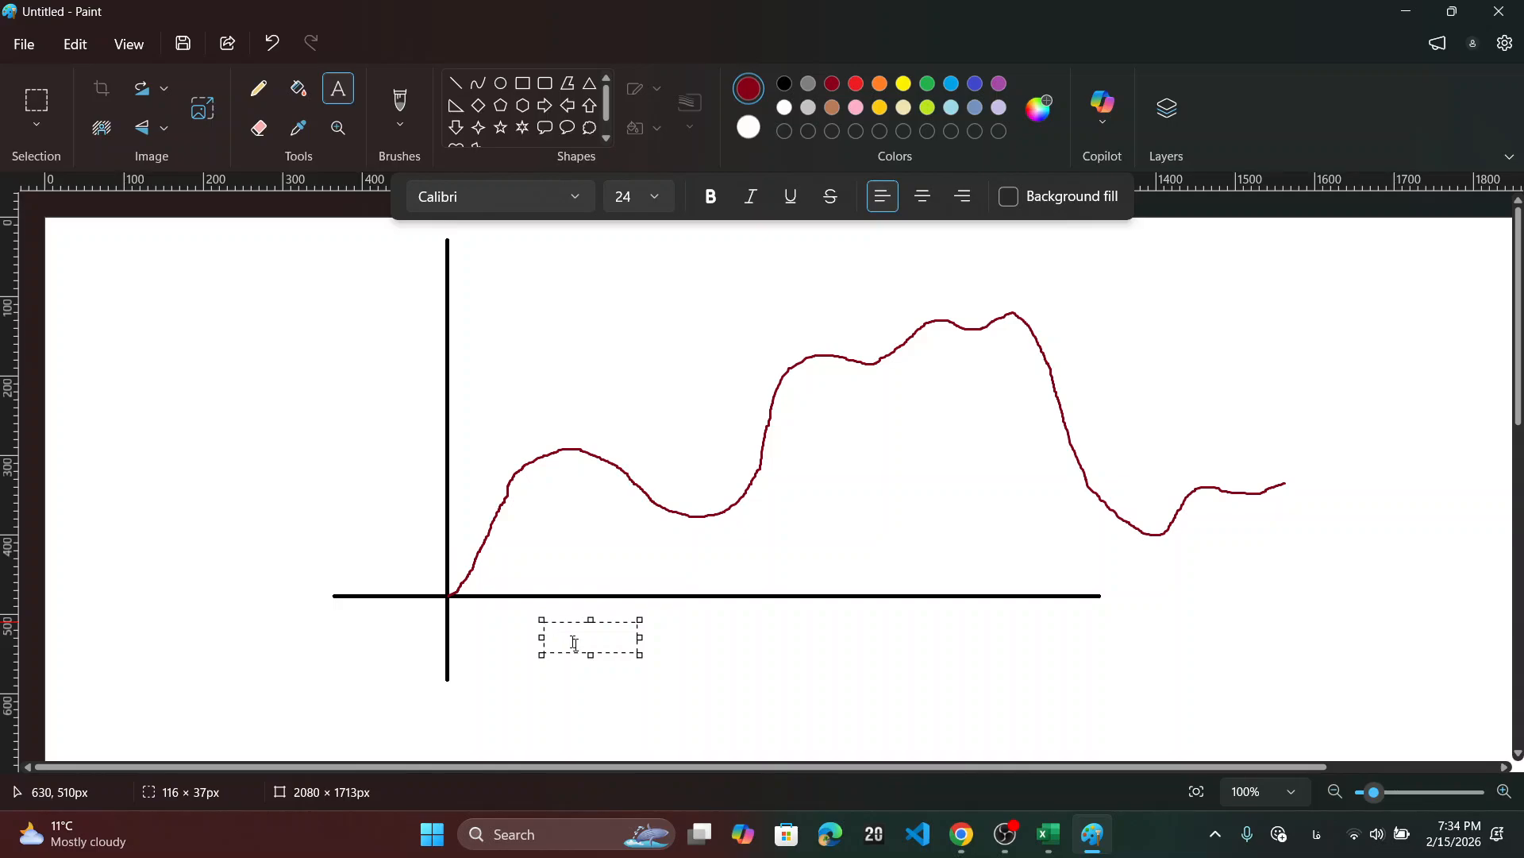
drag(640, 655, 763, 676)
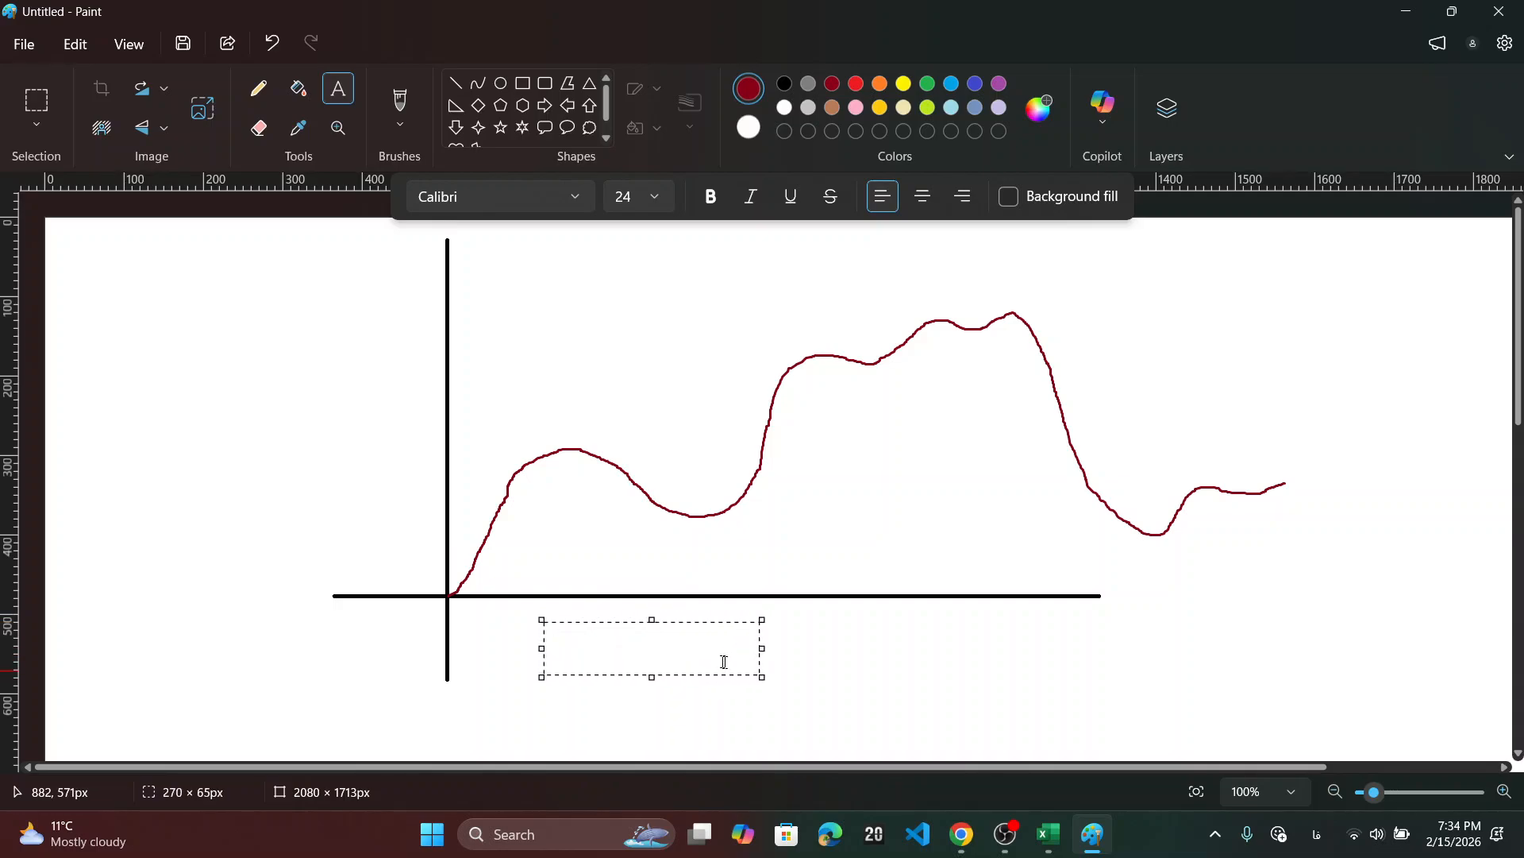
text(ان)
key(ctrl+e)
drag(636, 624, 636, 615)
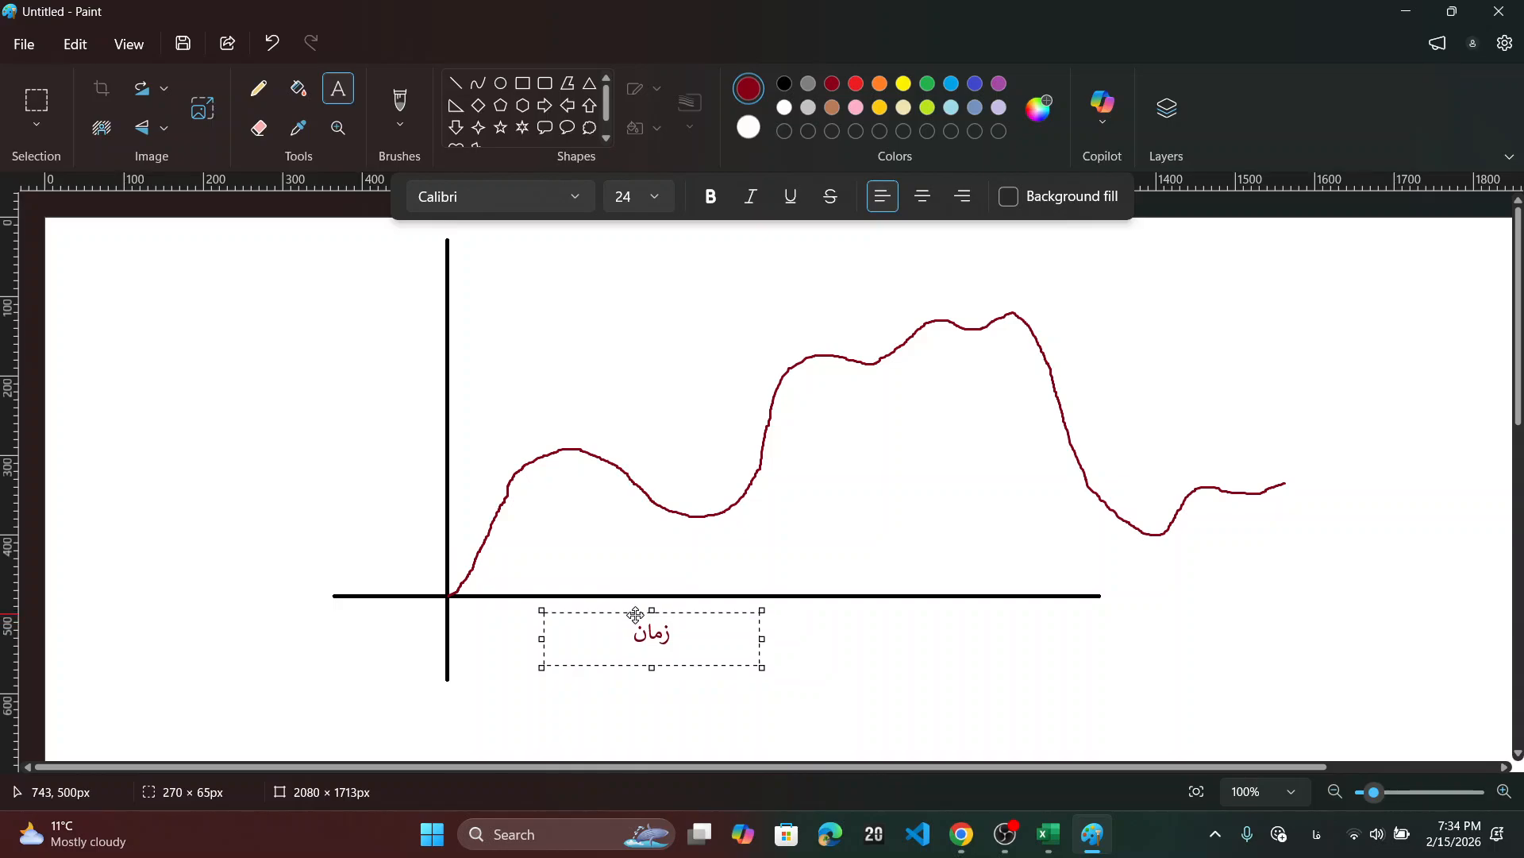
- Label the vertical axis with the text "اجناس" beside the middle of the line, outside the curve area
click(326, 437)
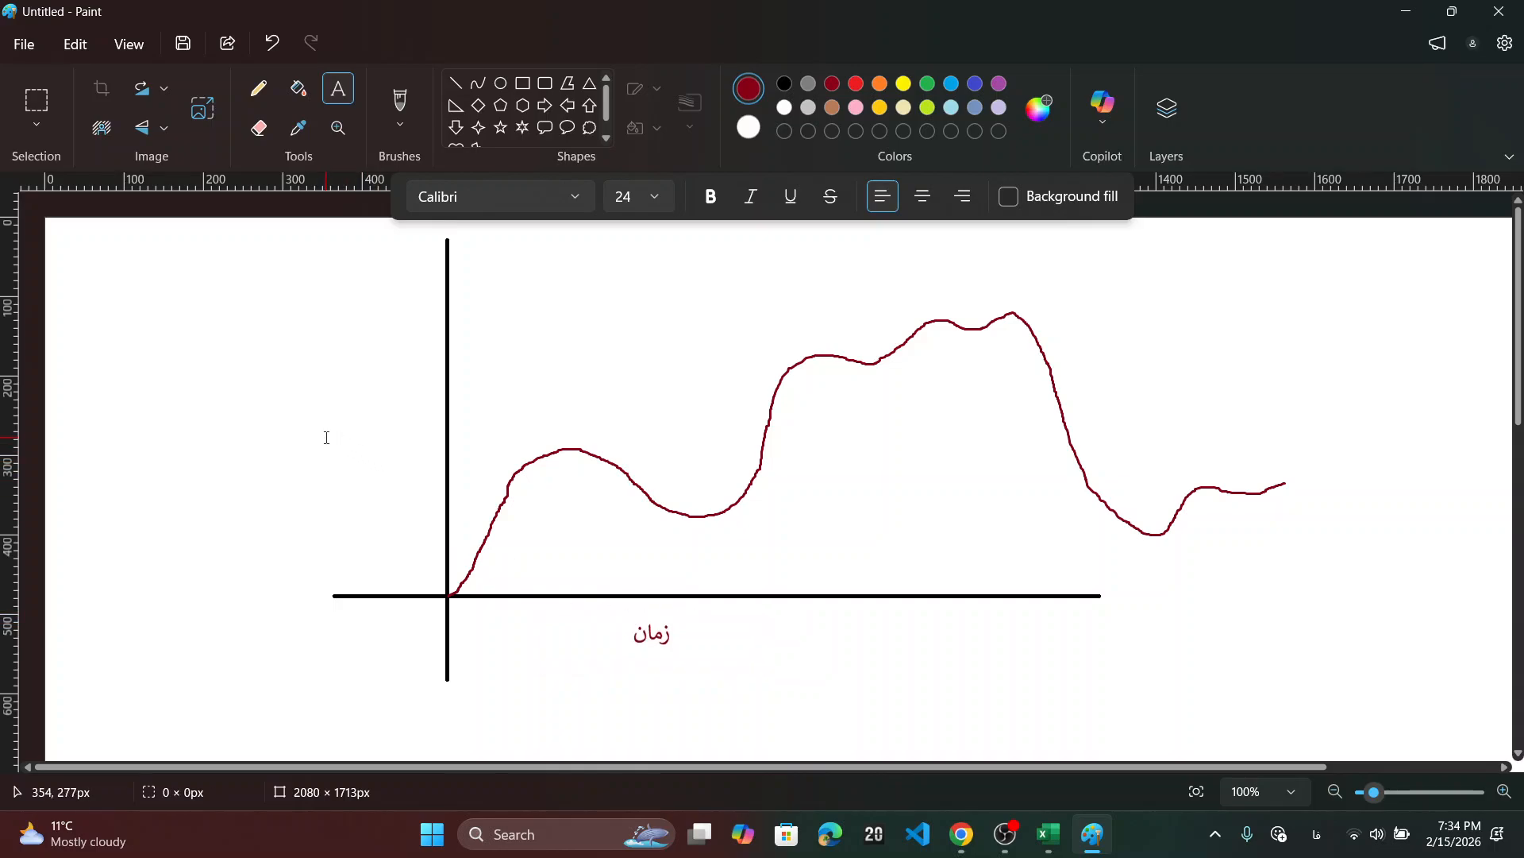
click(326, 437)
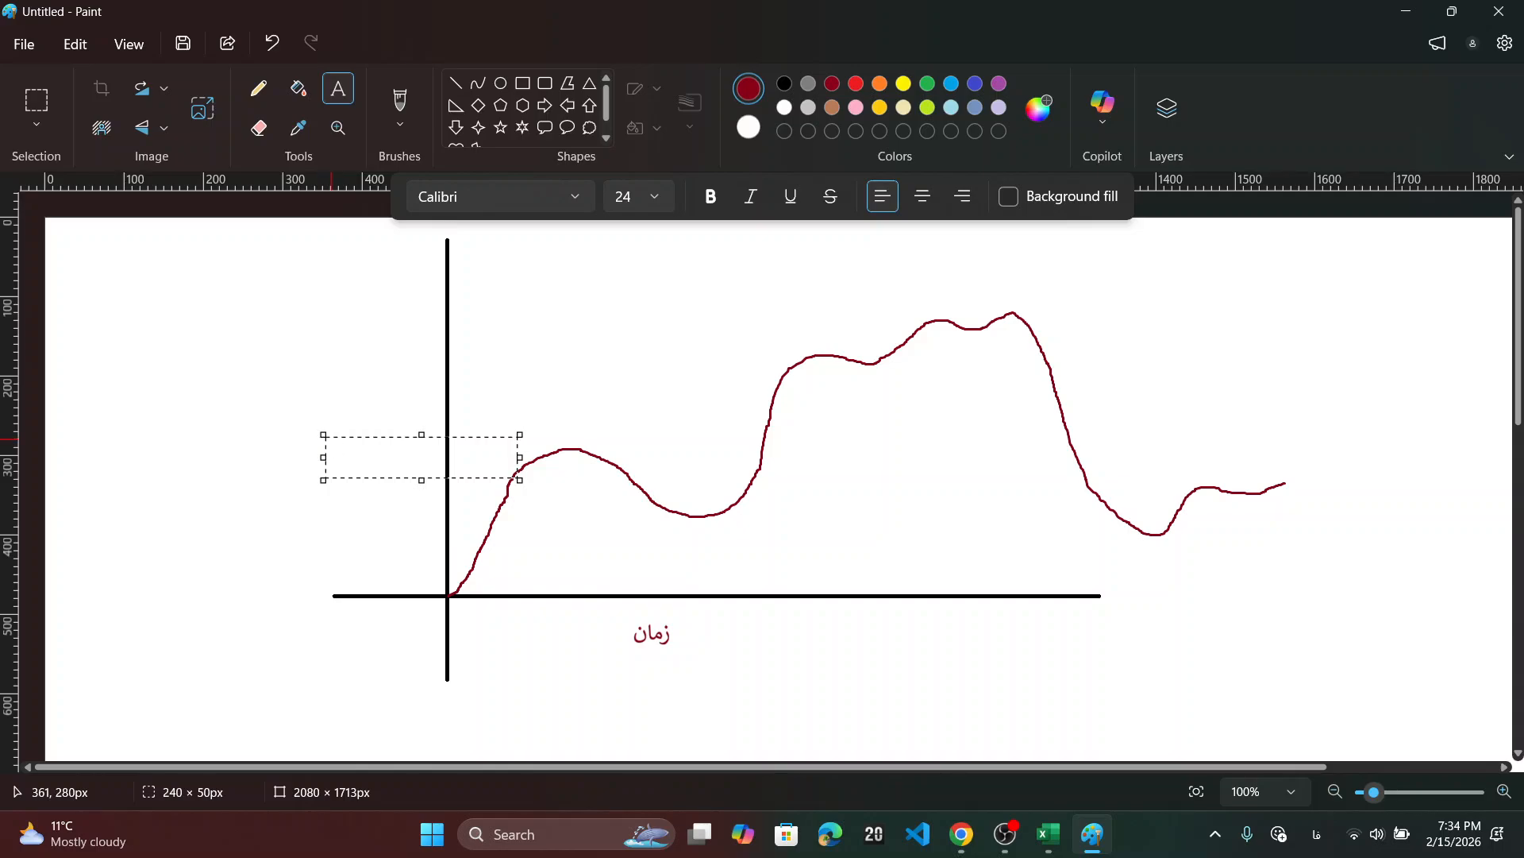
text(اجناس)
click(571, 382)
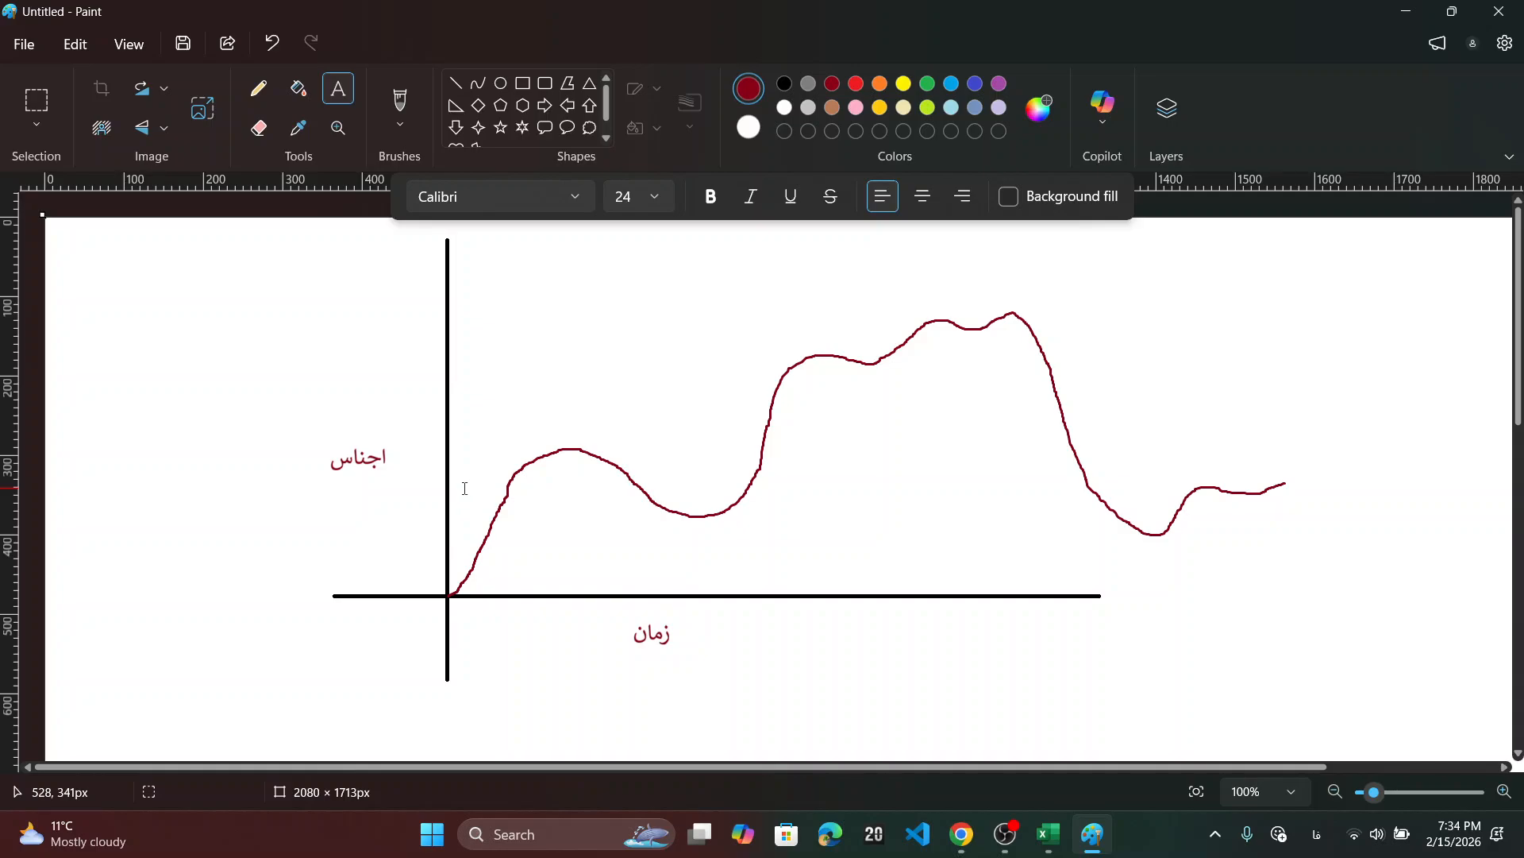
- Switch to Excel and replace the chart's vertical axis title with "اجناس ماه اول"
click(1049, 834)
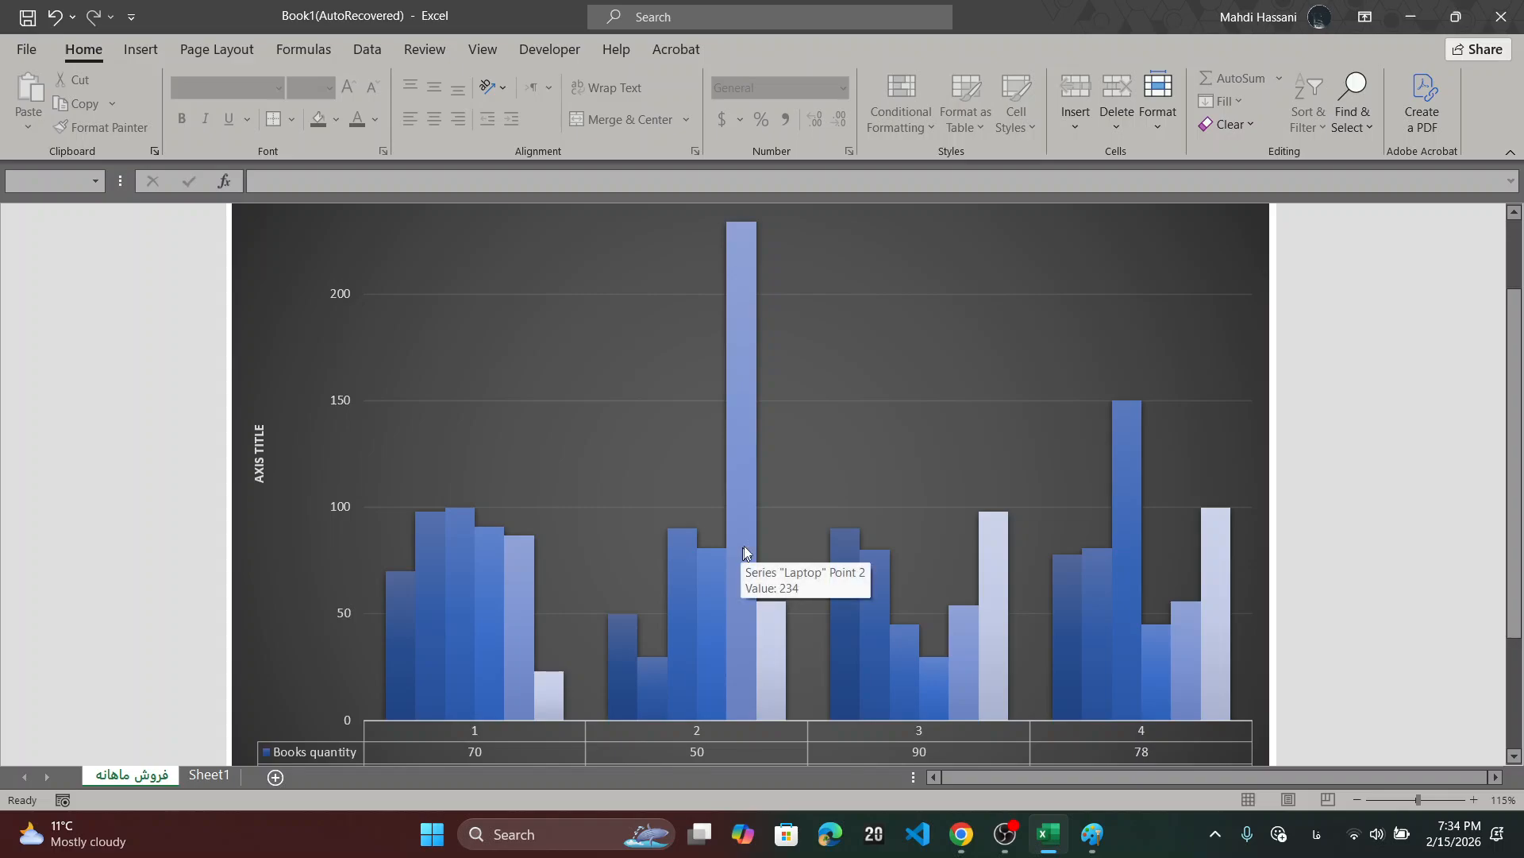
scroll(877, 517, down, 1)
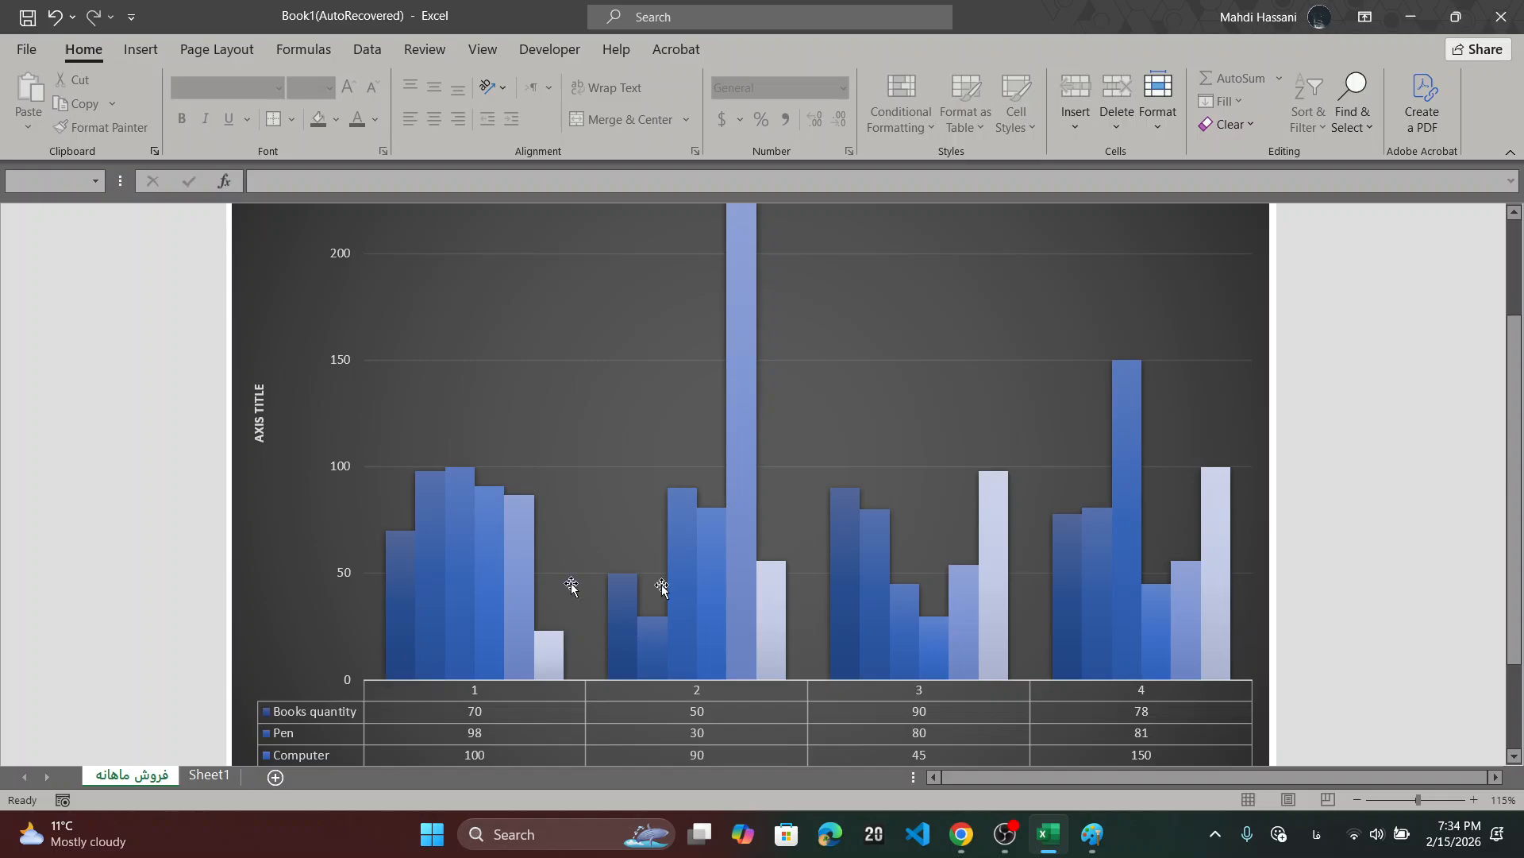
scroll(595, 612, down, 2)
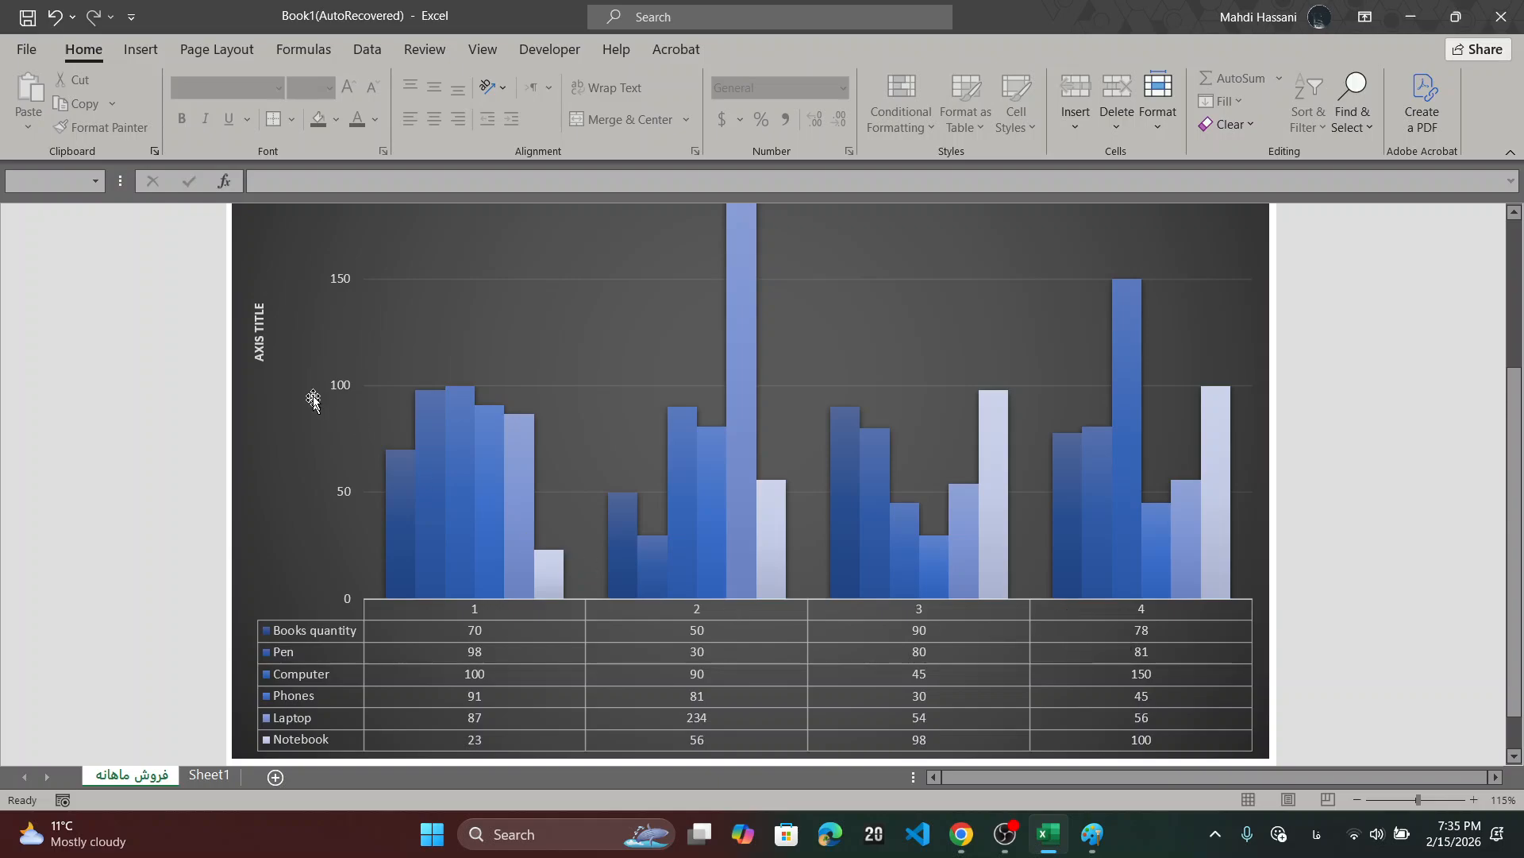
scroll(380, 373, up, 1)
scroll(379, 379, up, 2)
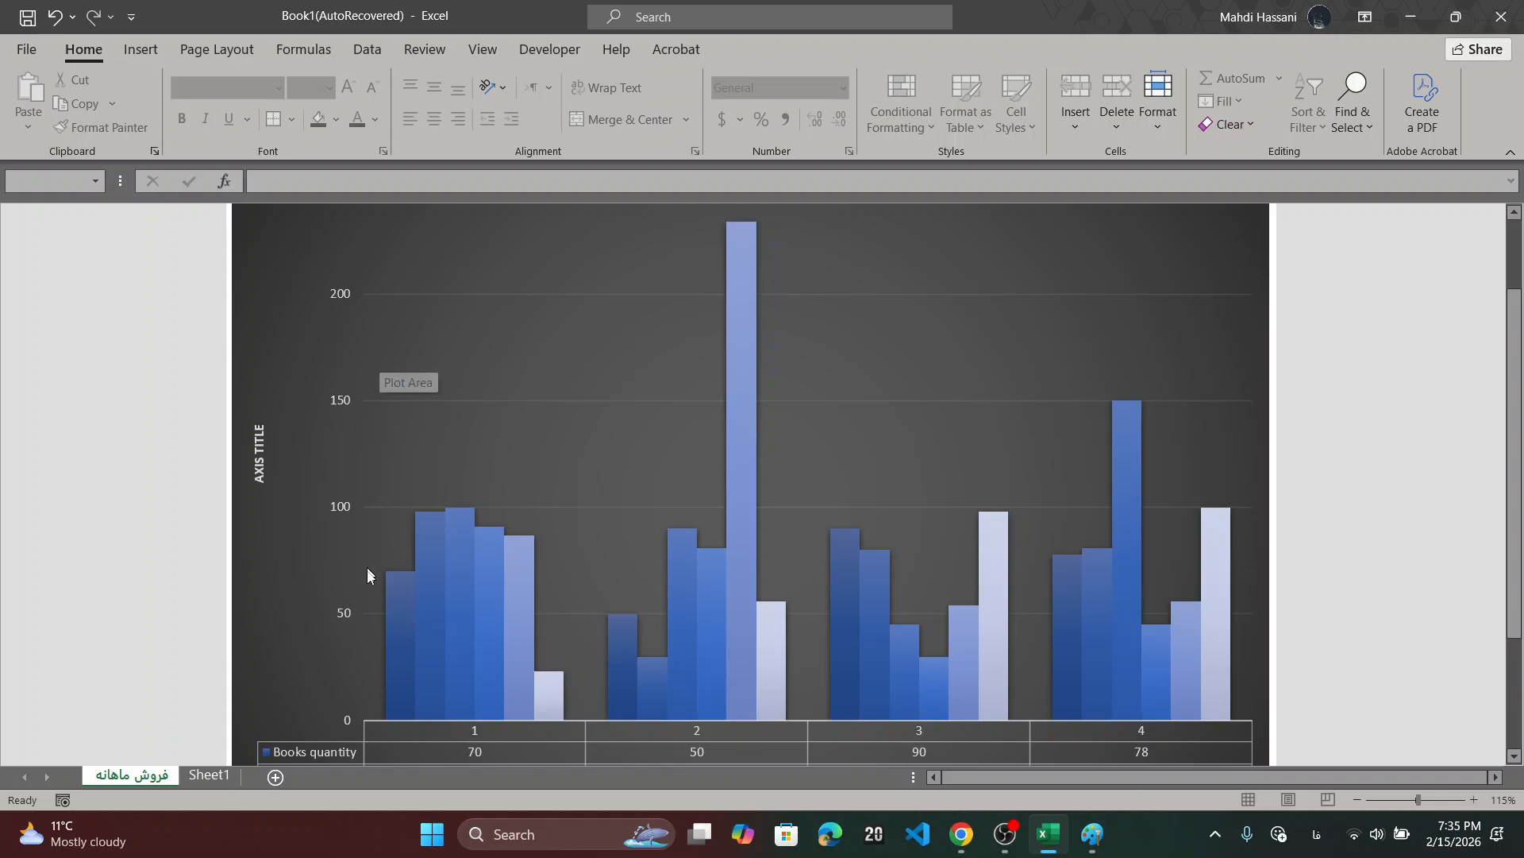
scroll(340, 319, up, 3)
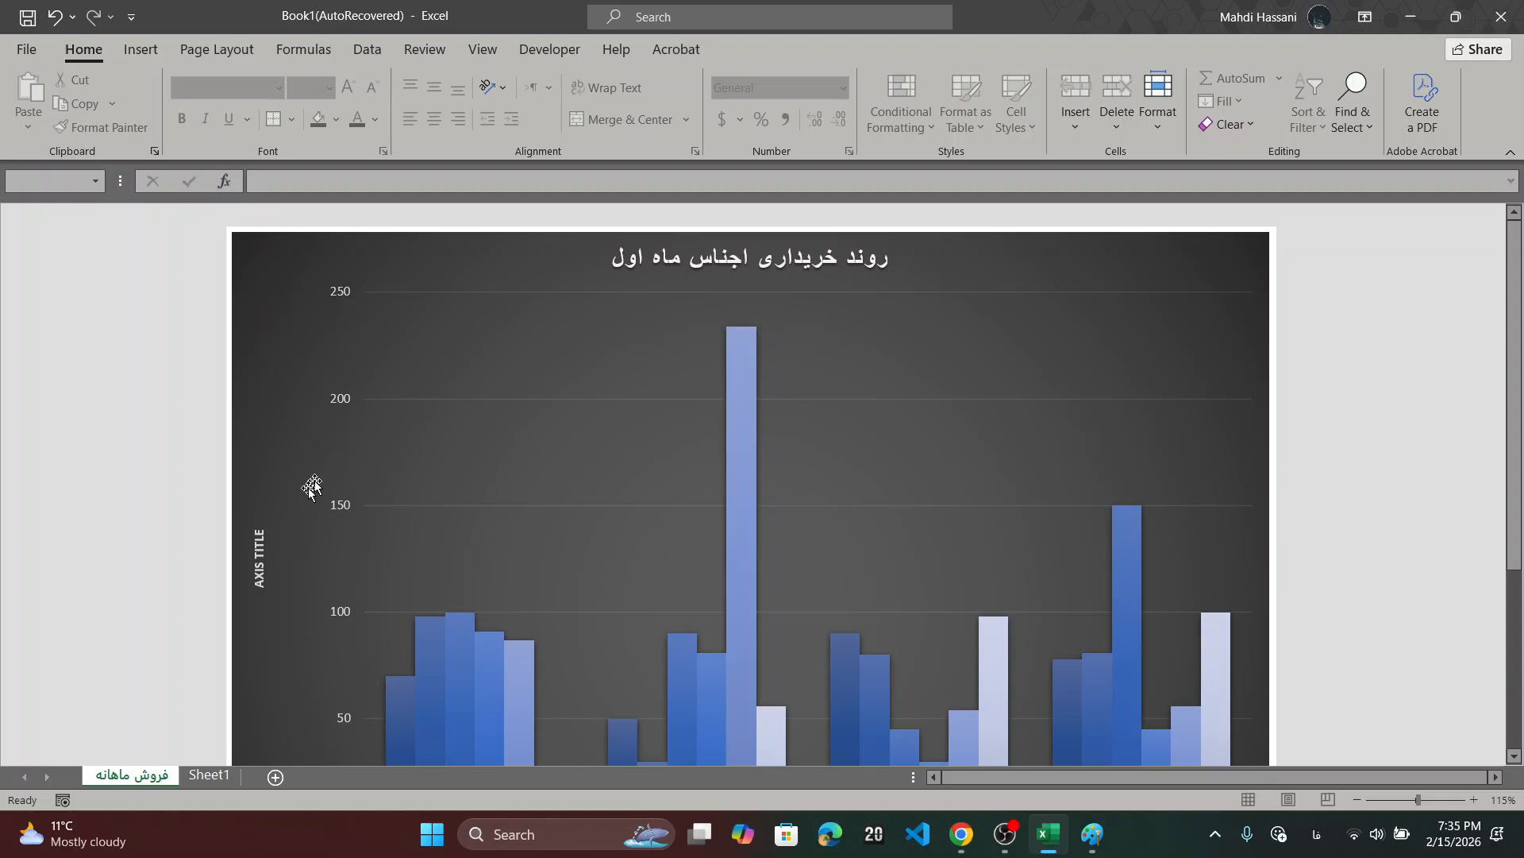
click(259, 560)
click(259, 556)
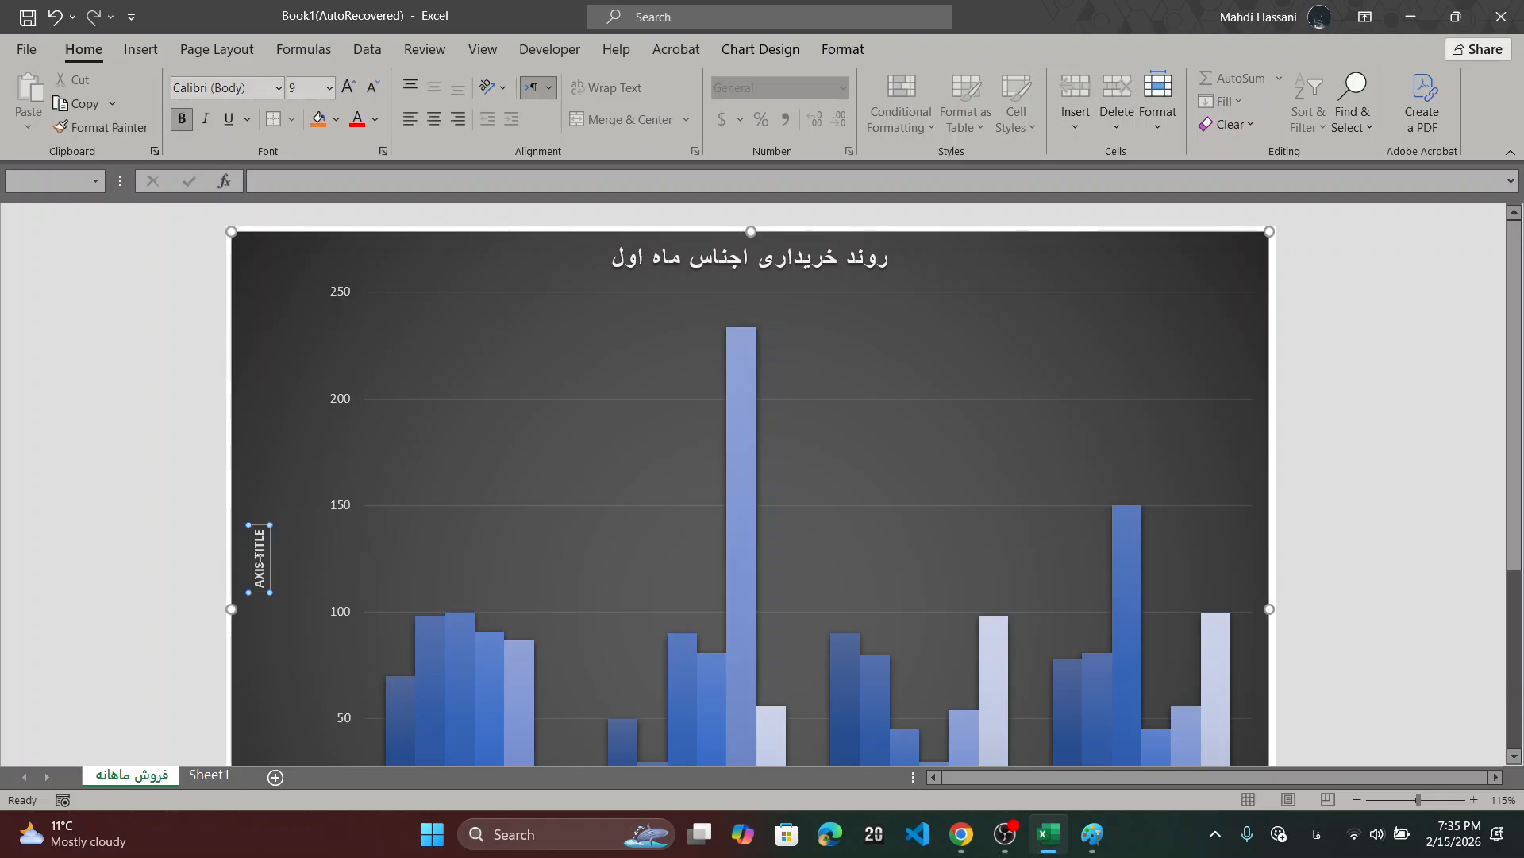
triple_click(258, 565)
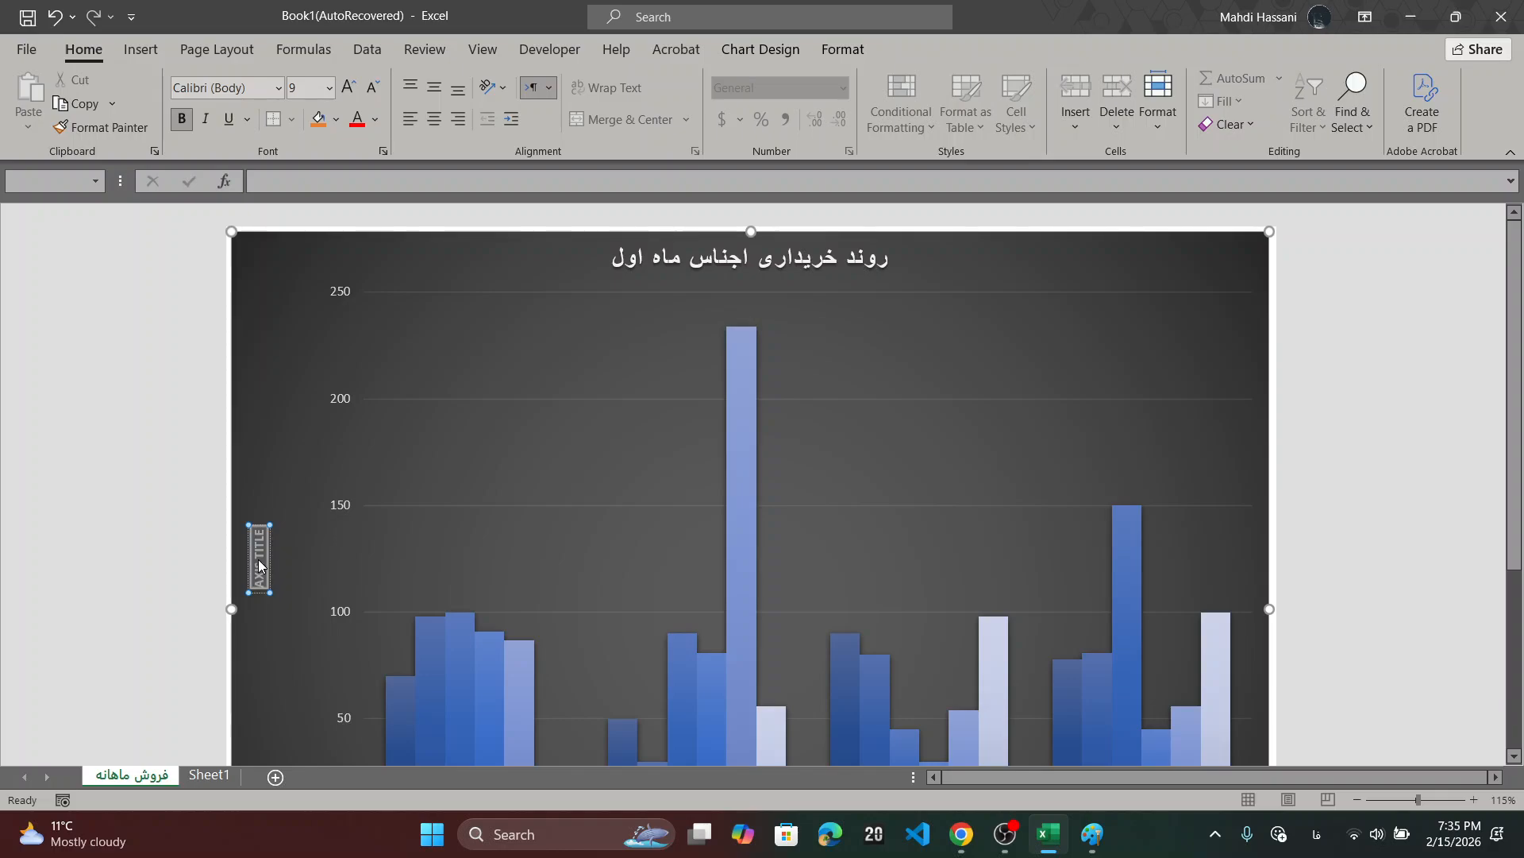
key(BackSpace)
text(اجناس)
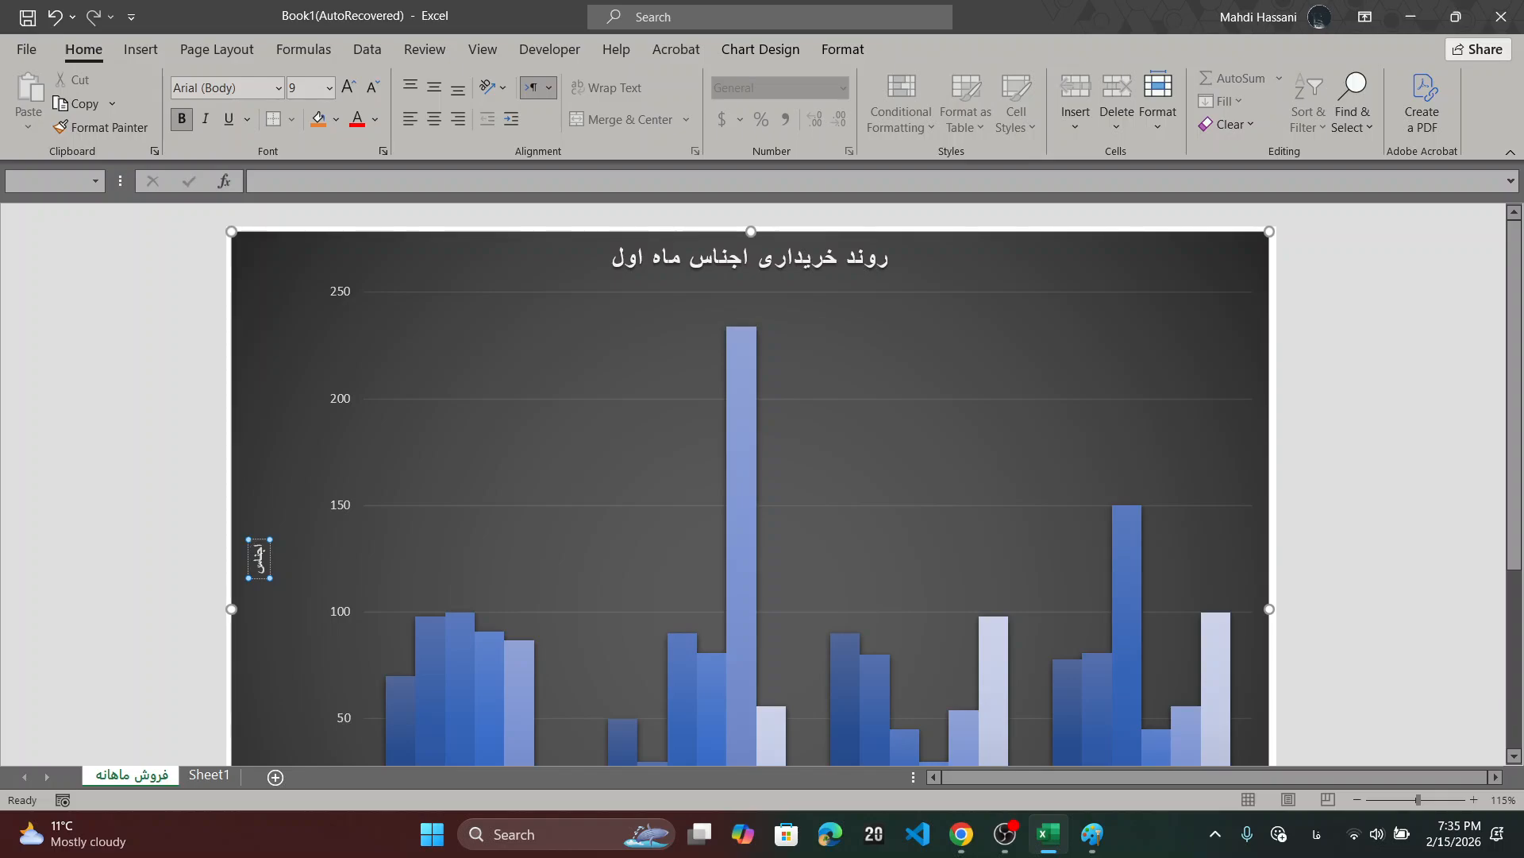
text( ماه اول)
- Set the whole vertical axis title to font size 16 and deselect the chart
key(ctrl+a)
key(ctrl+shift+comma)
key(ctrl+shift+comma)
key(ctrl+shift+comma)
key(ctrl+shift+period)
key(ctrl+shift+period)
key(ctrl+shift+period)
key(ctrl+shift+period)
key(ctrl+shift+period)
key(ctrl+shift+period)
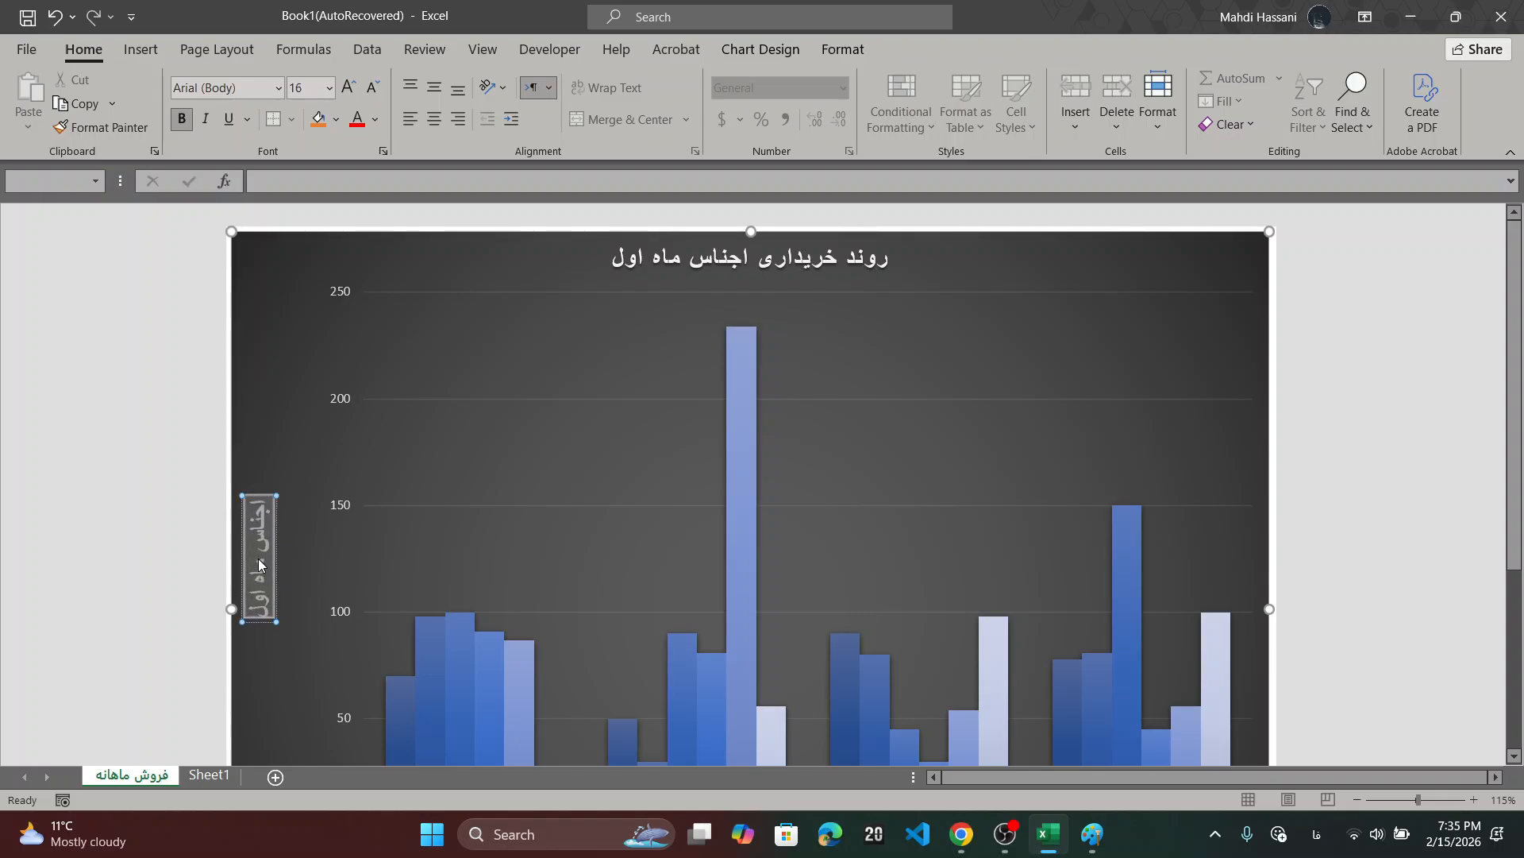
click(173, 511)
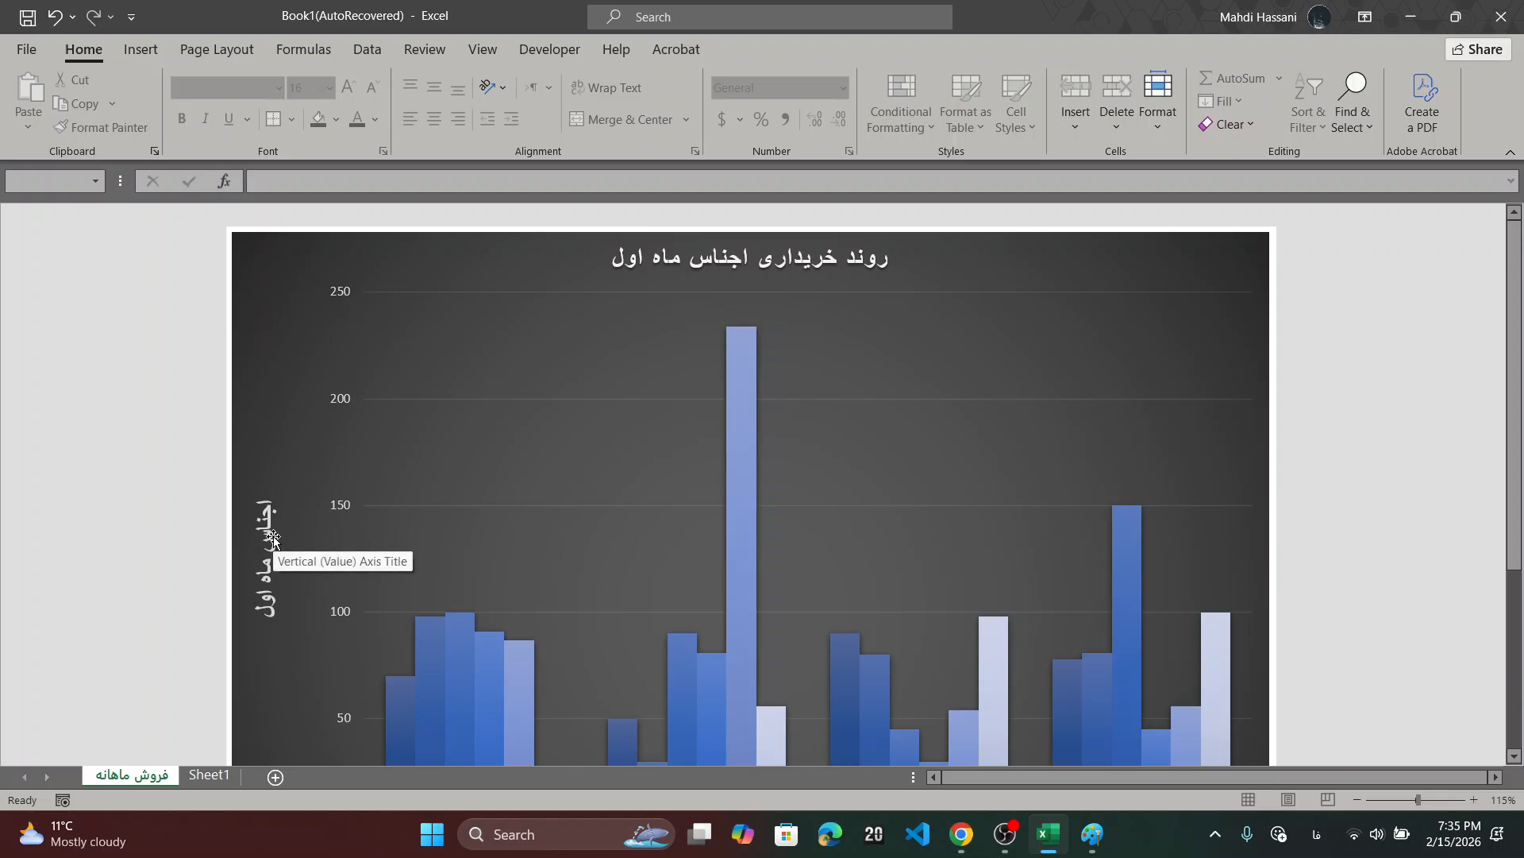
- Apply the last quick layout, with a legend beside the columns and no data table, and recolour the chart with the first Colorful palette
scroll(389, 524, down, 1)
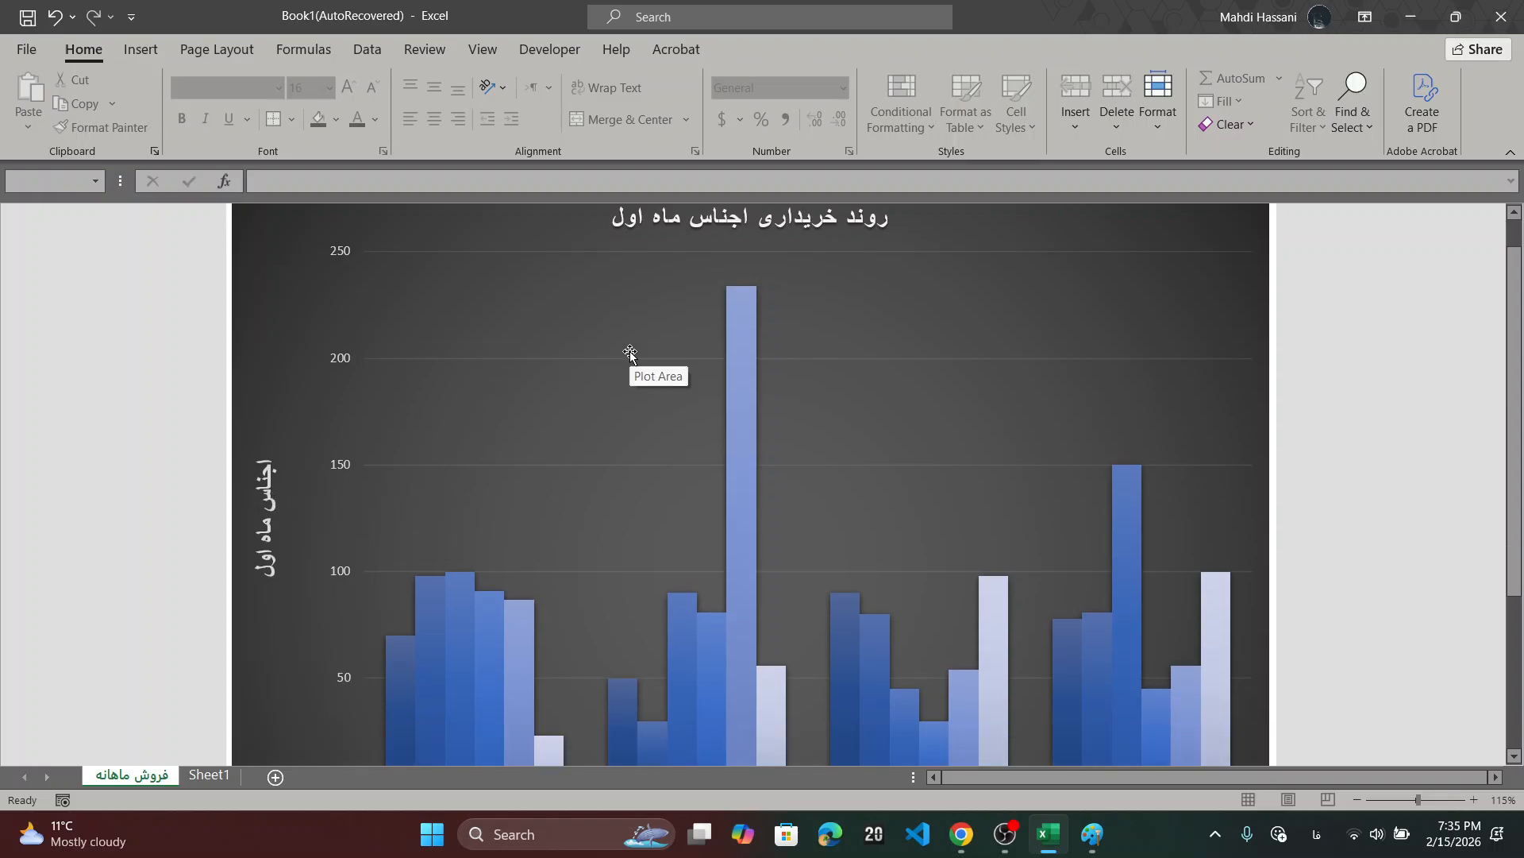
scroll(613, 584, down, 2)
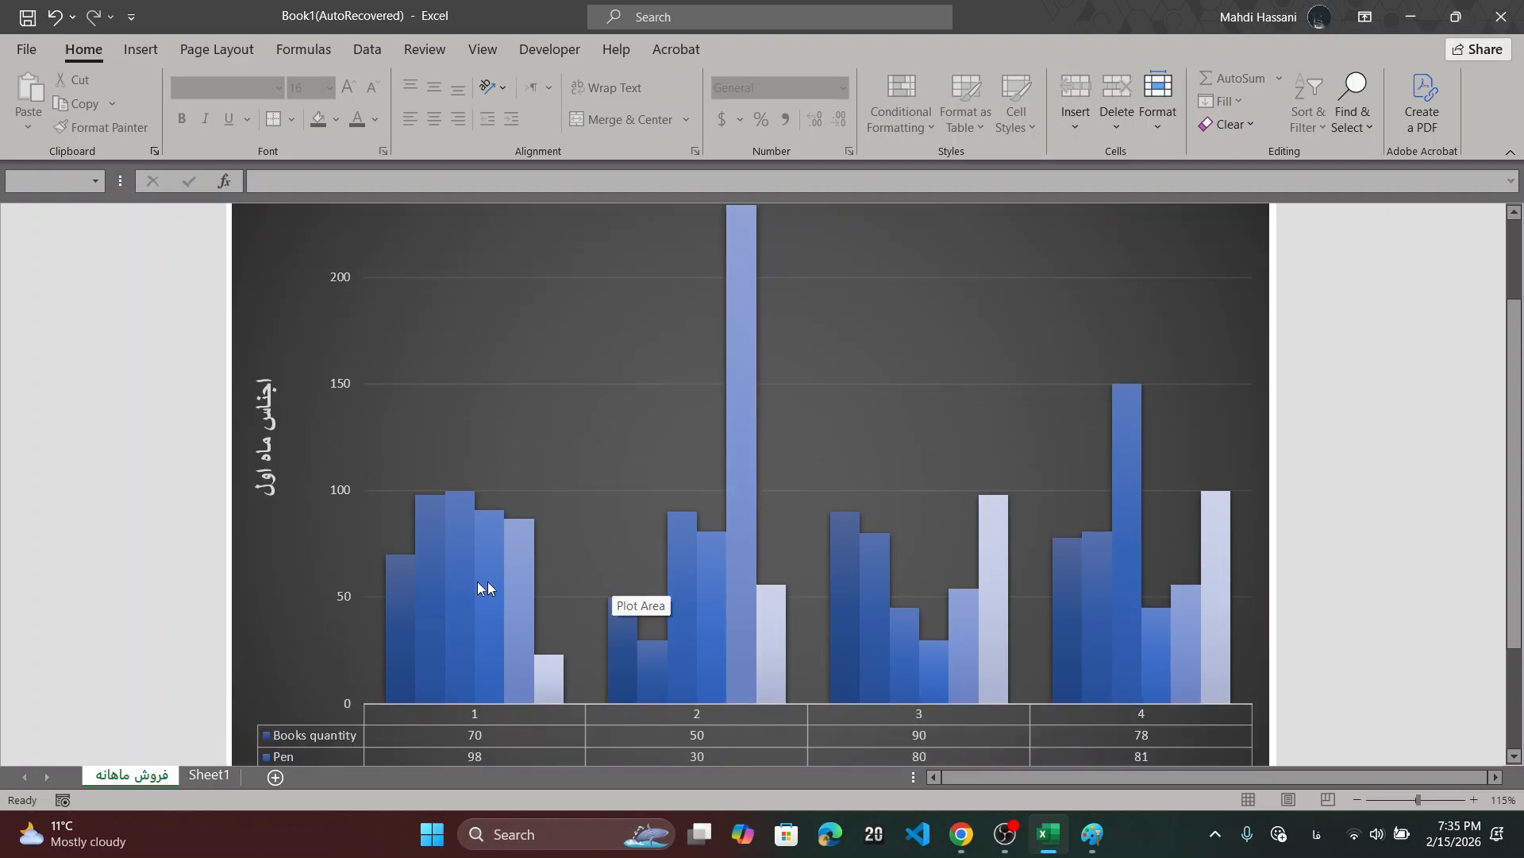
scroll(937, 572, up, 2)
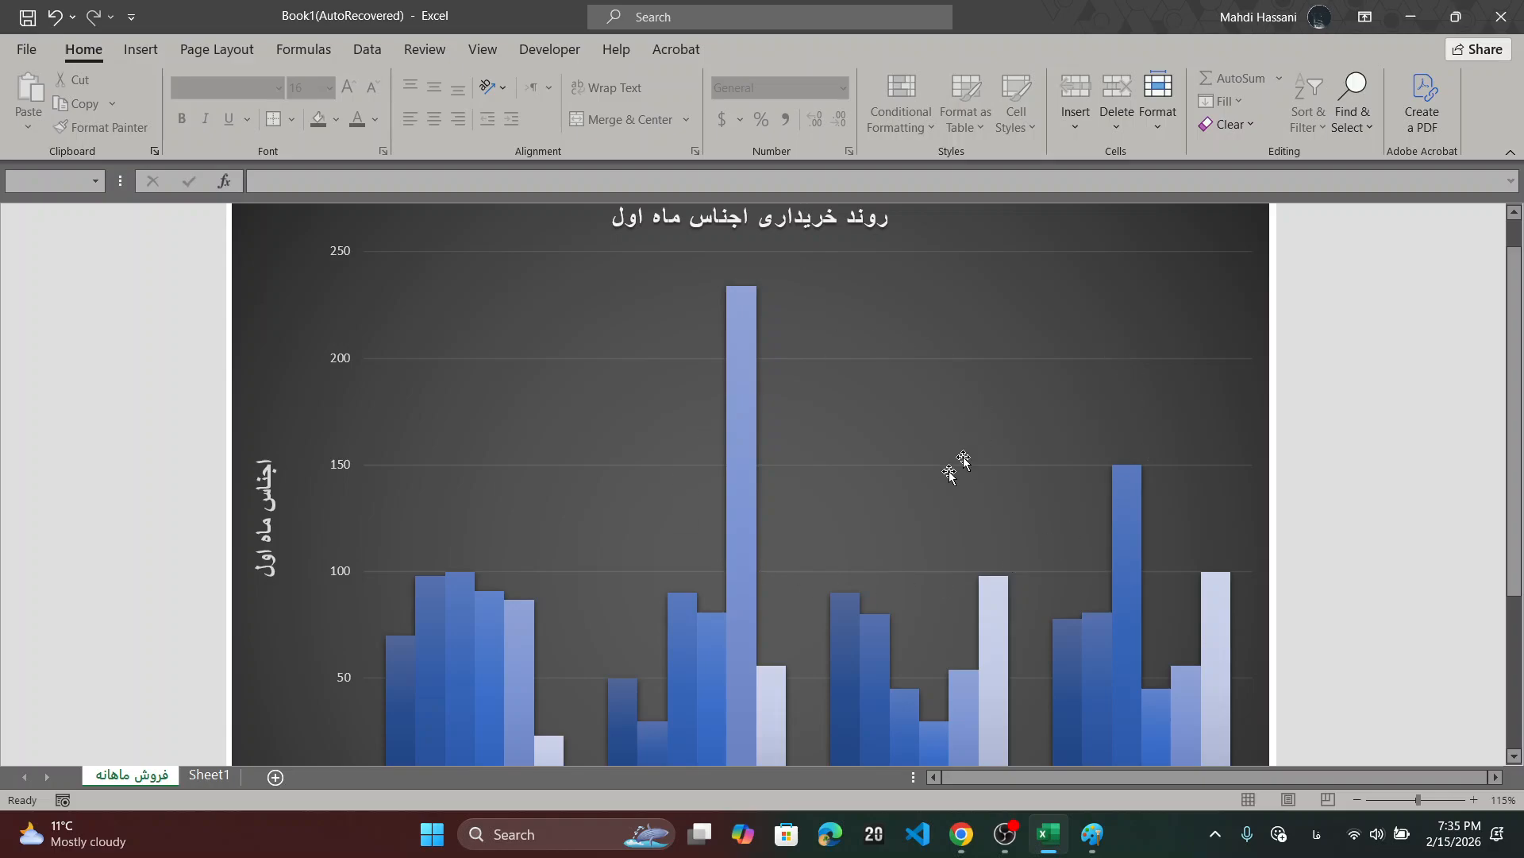
scroll(865, 520, down, 3)
scroll(865, 518, down, 1)
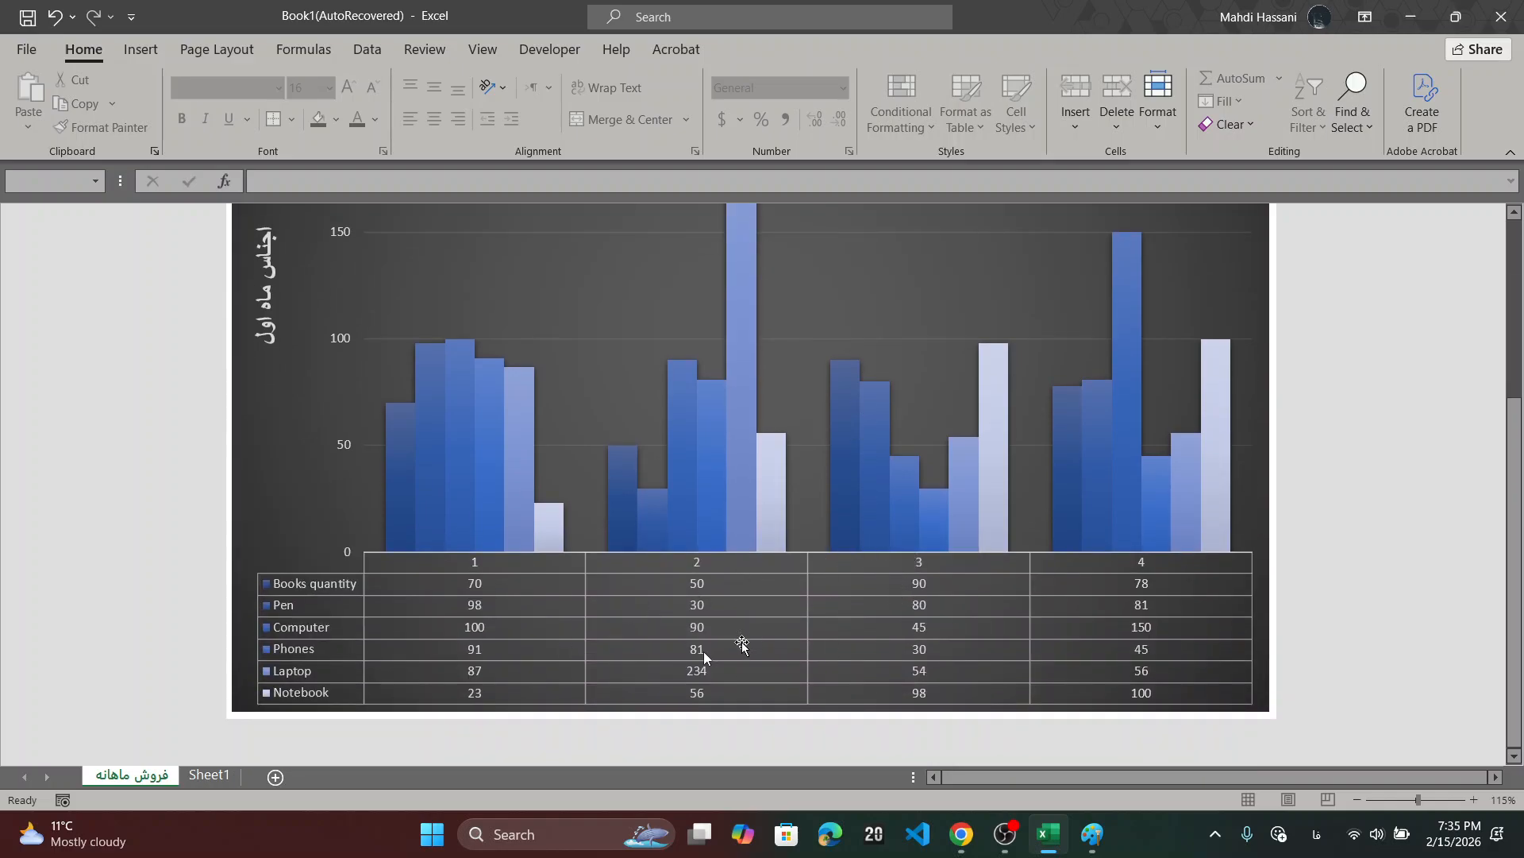
click(715, 409)
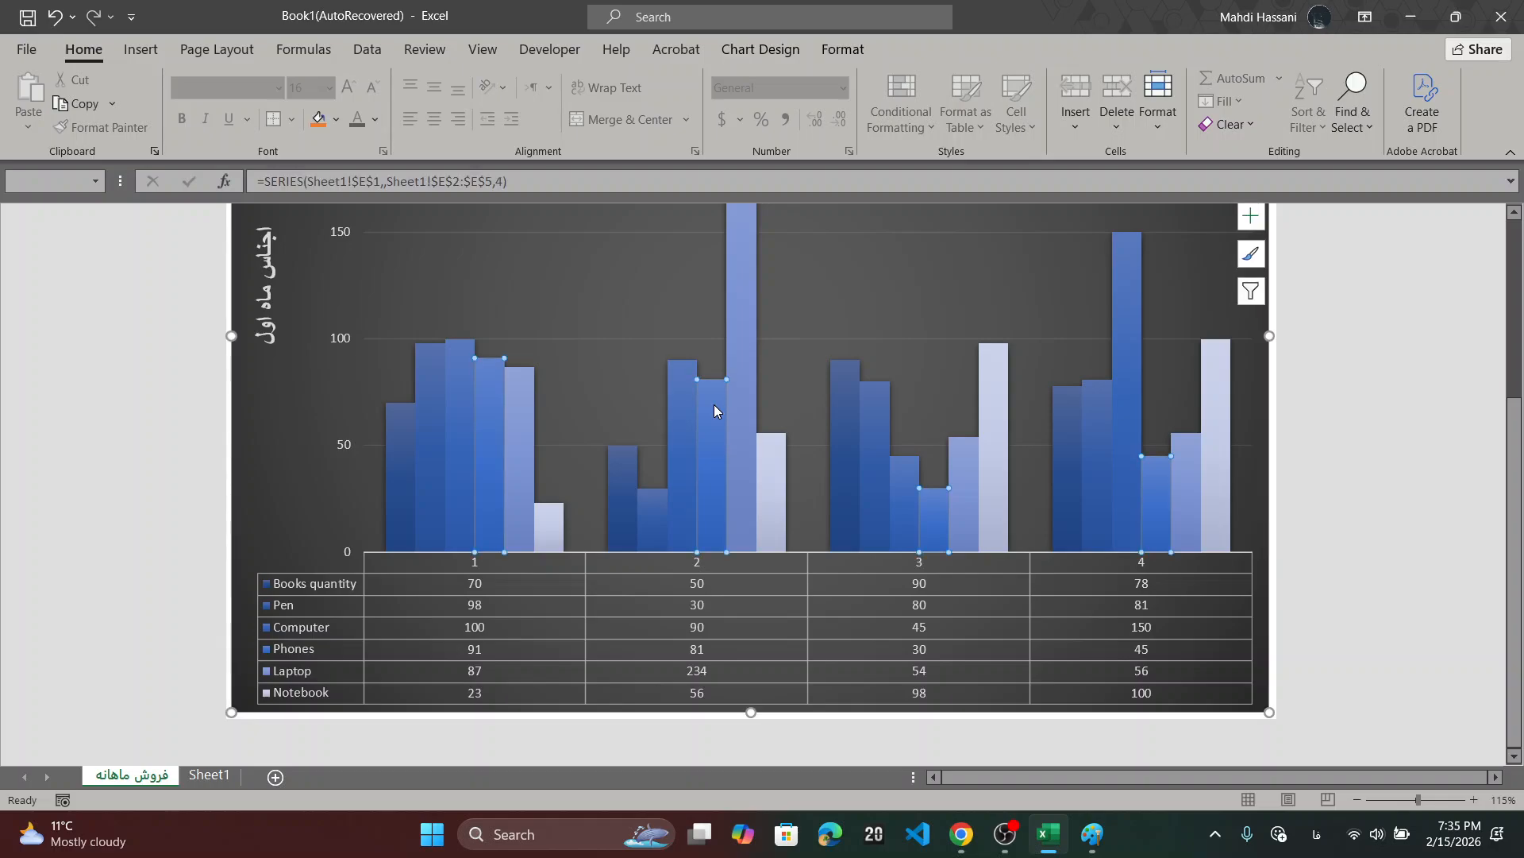
click(786, 48)
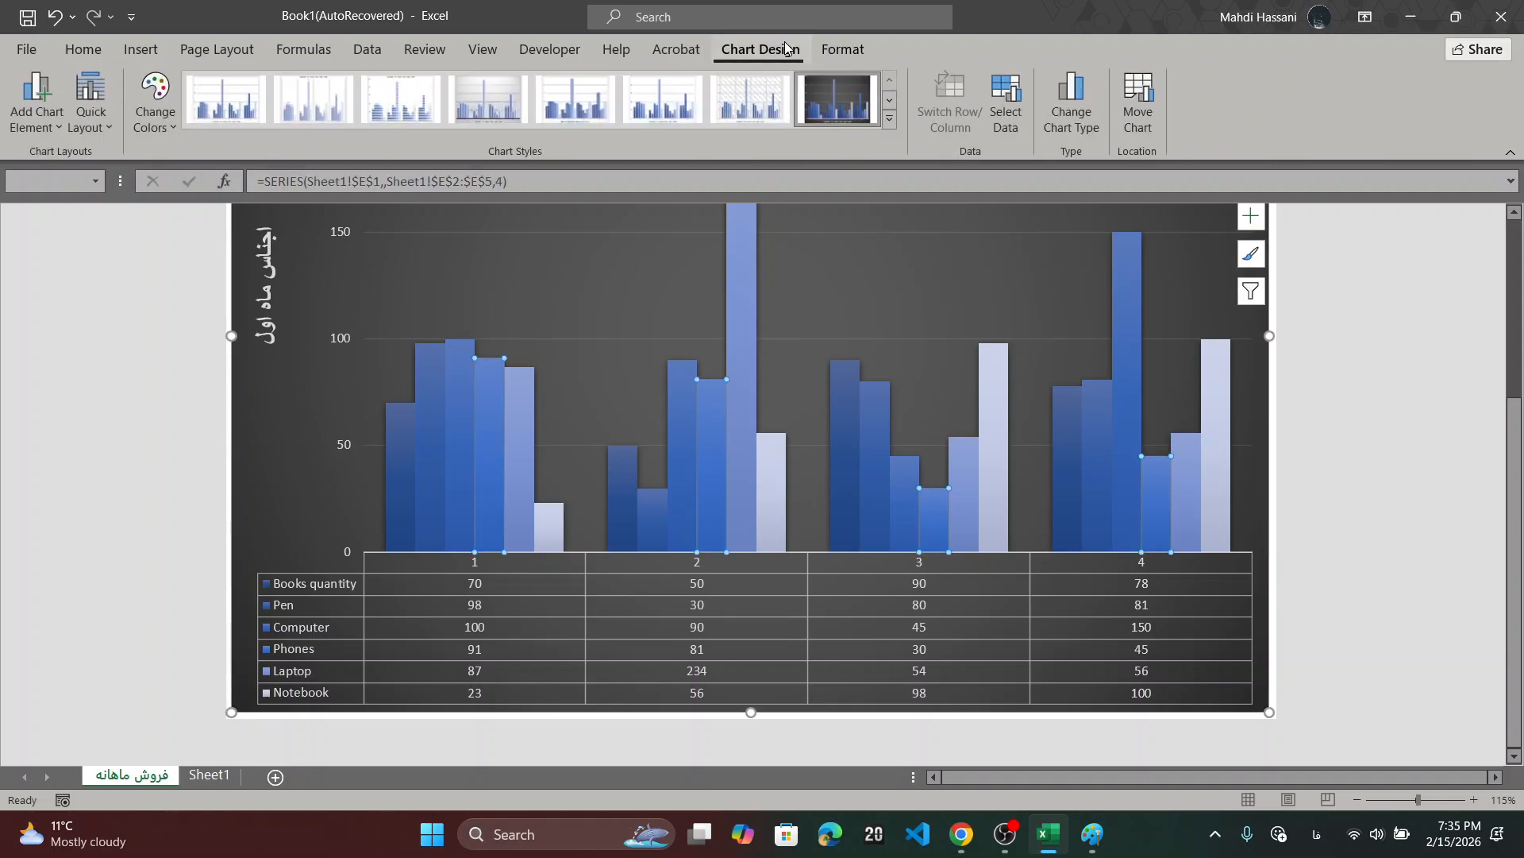
click(97, 127)
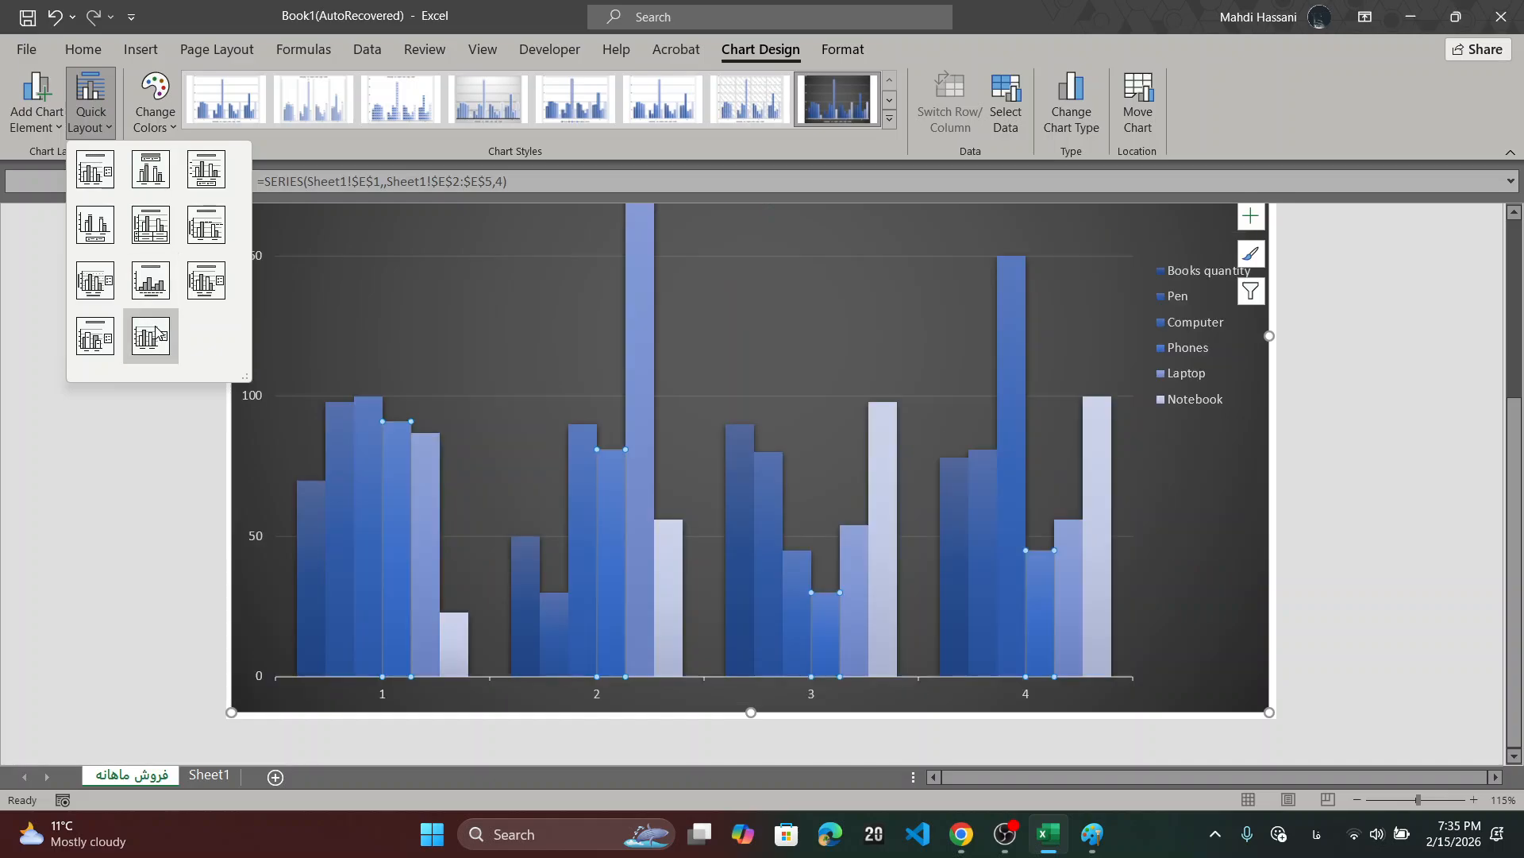
click(156, 332)
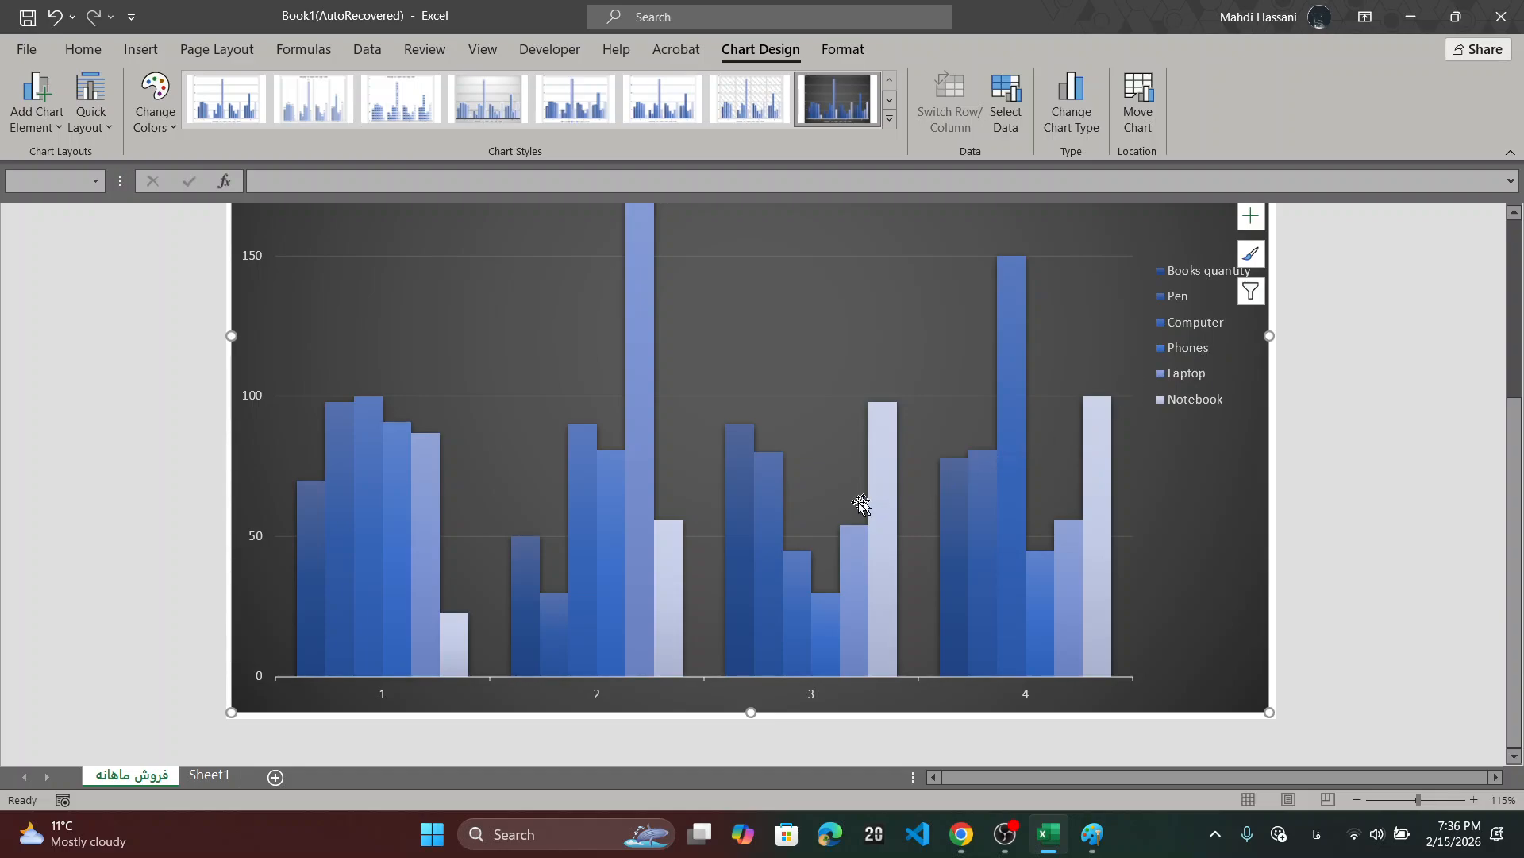
click(156, 119)
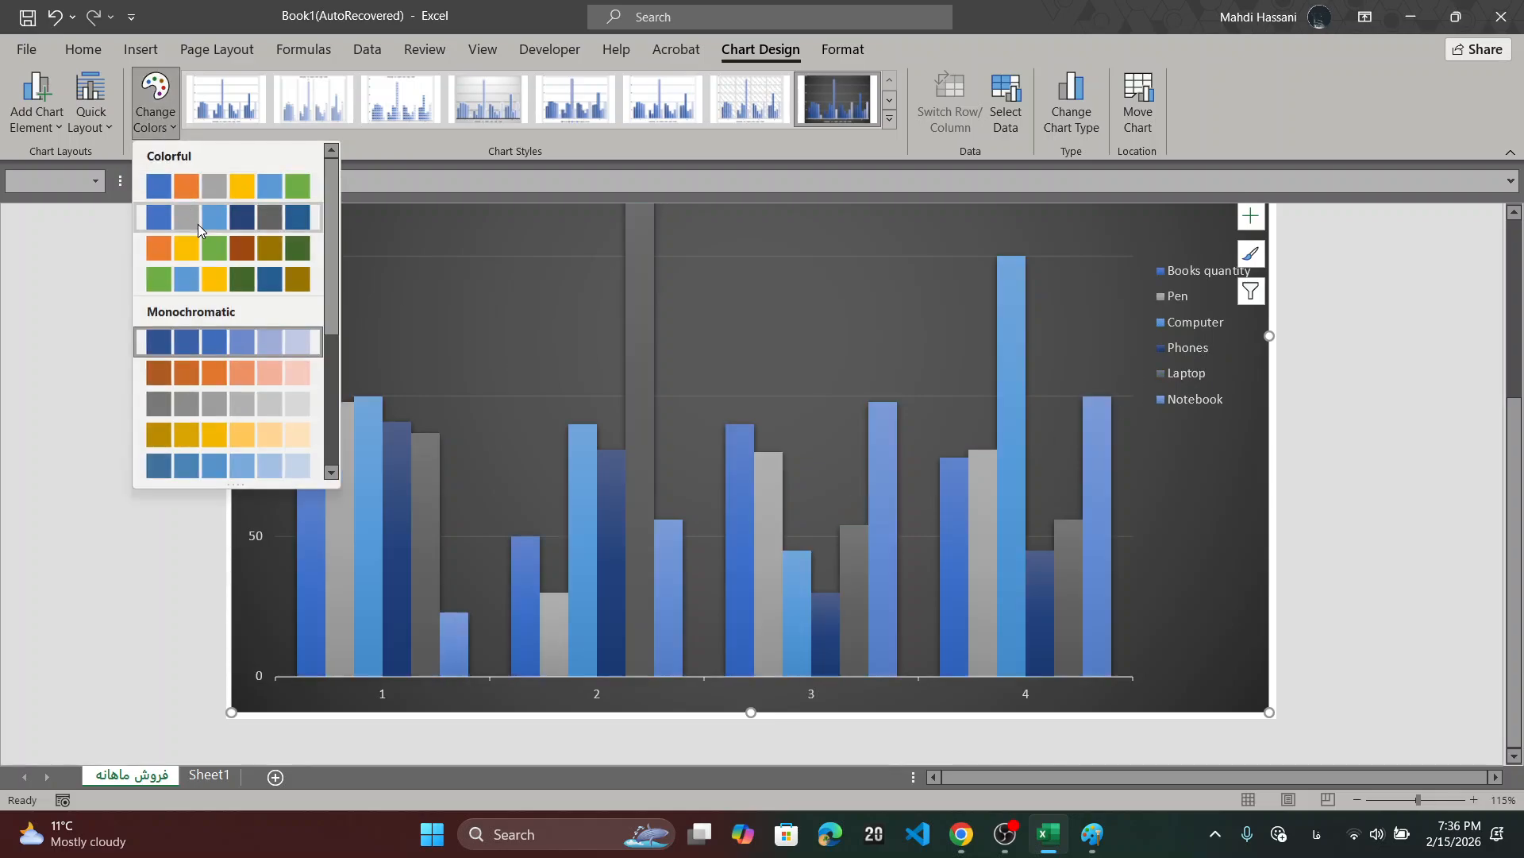
click(199, 195)
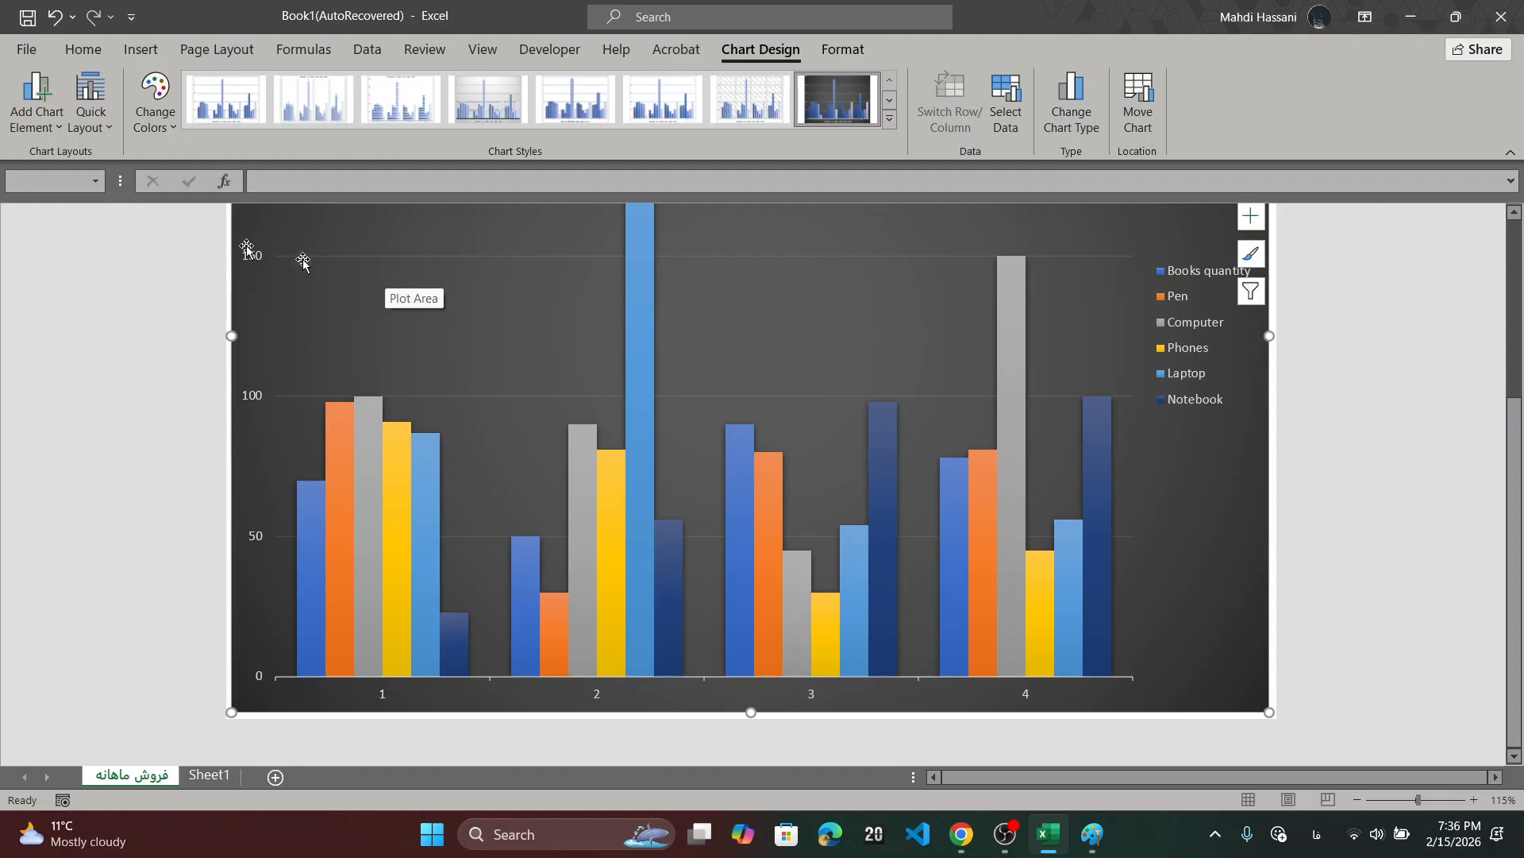
- Review the chart element options for axes, axis titles, chart title, data labels and error bars without applying any
click(58, 136)
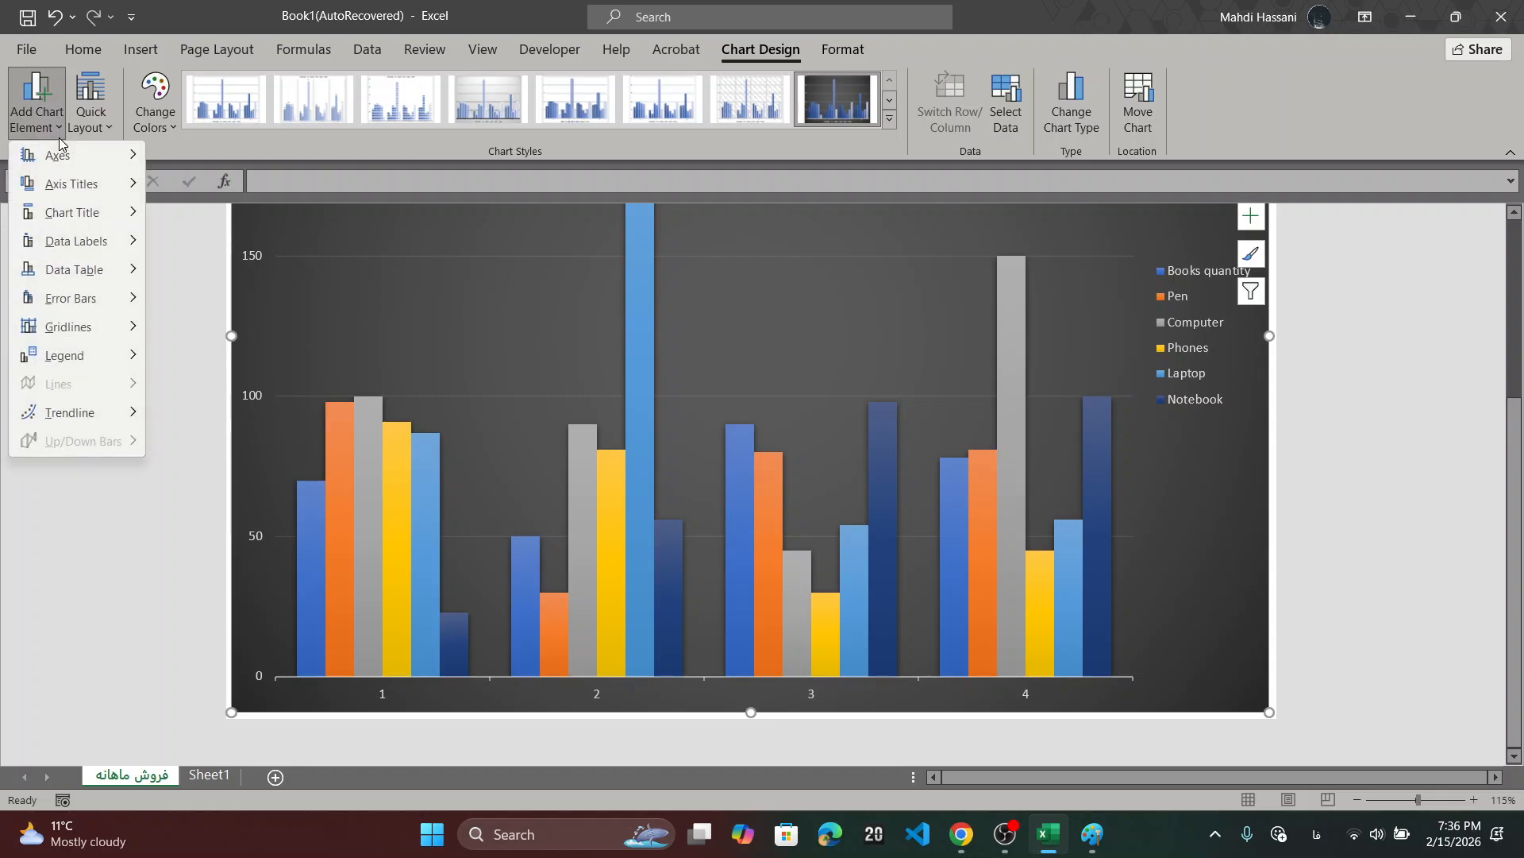
mouse_move(79, 184)
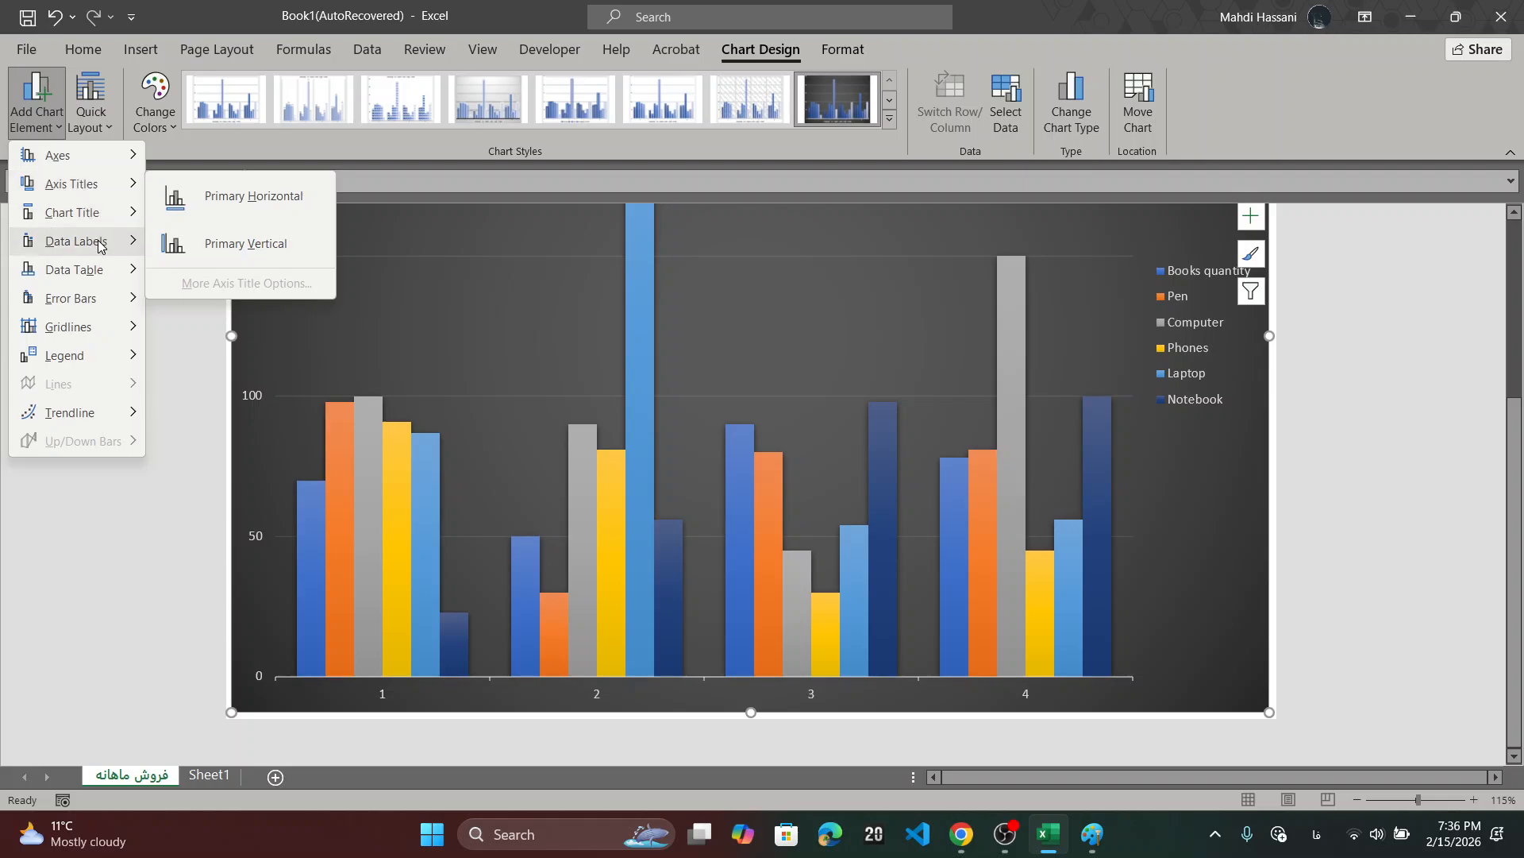
mouse_move(99, 244)
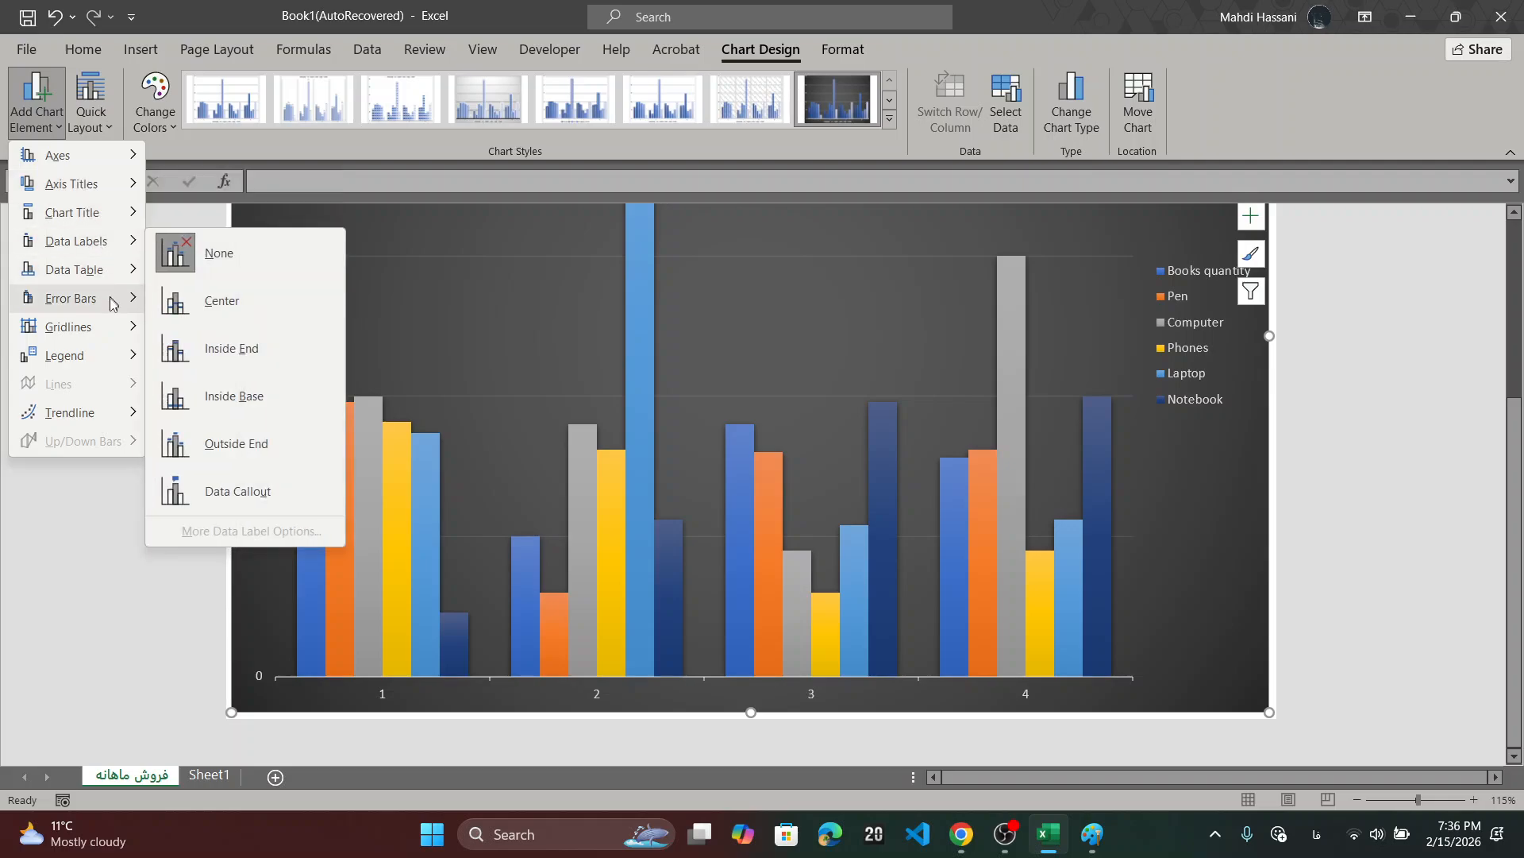
mouse_move(112, 304)
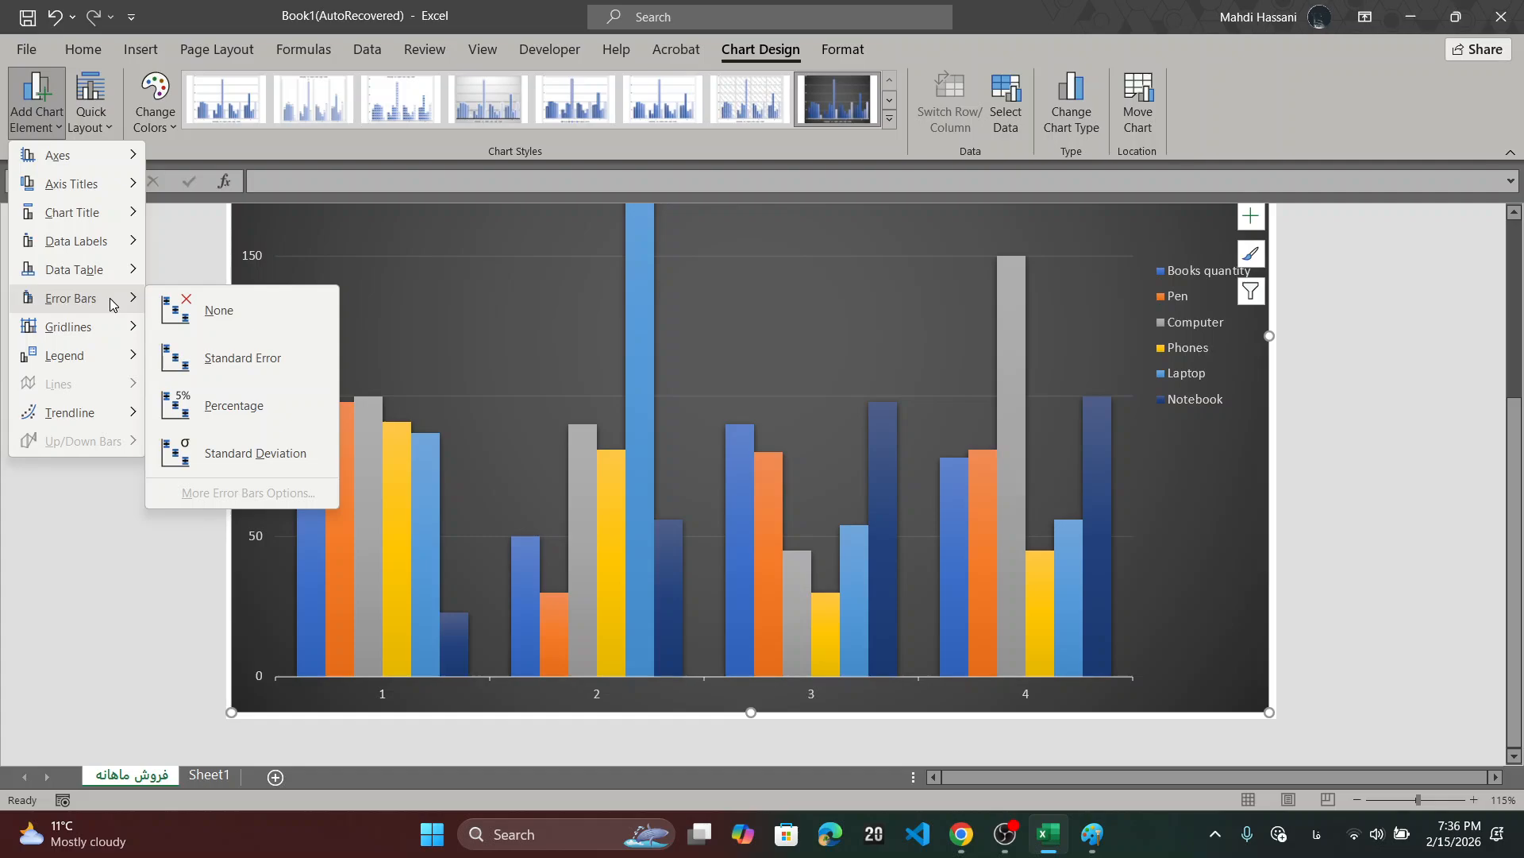
mouse_move(95, 156)
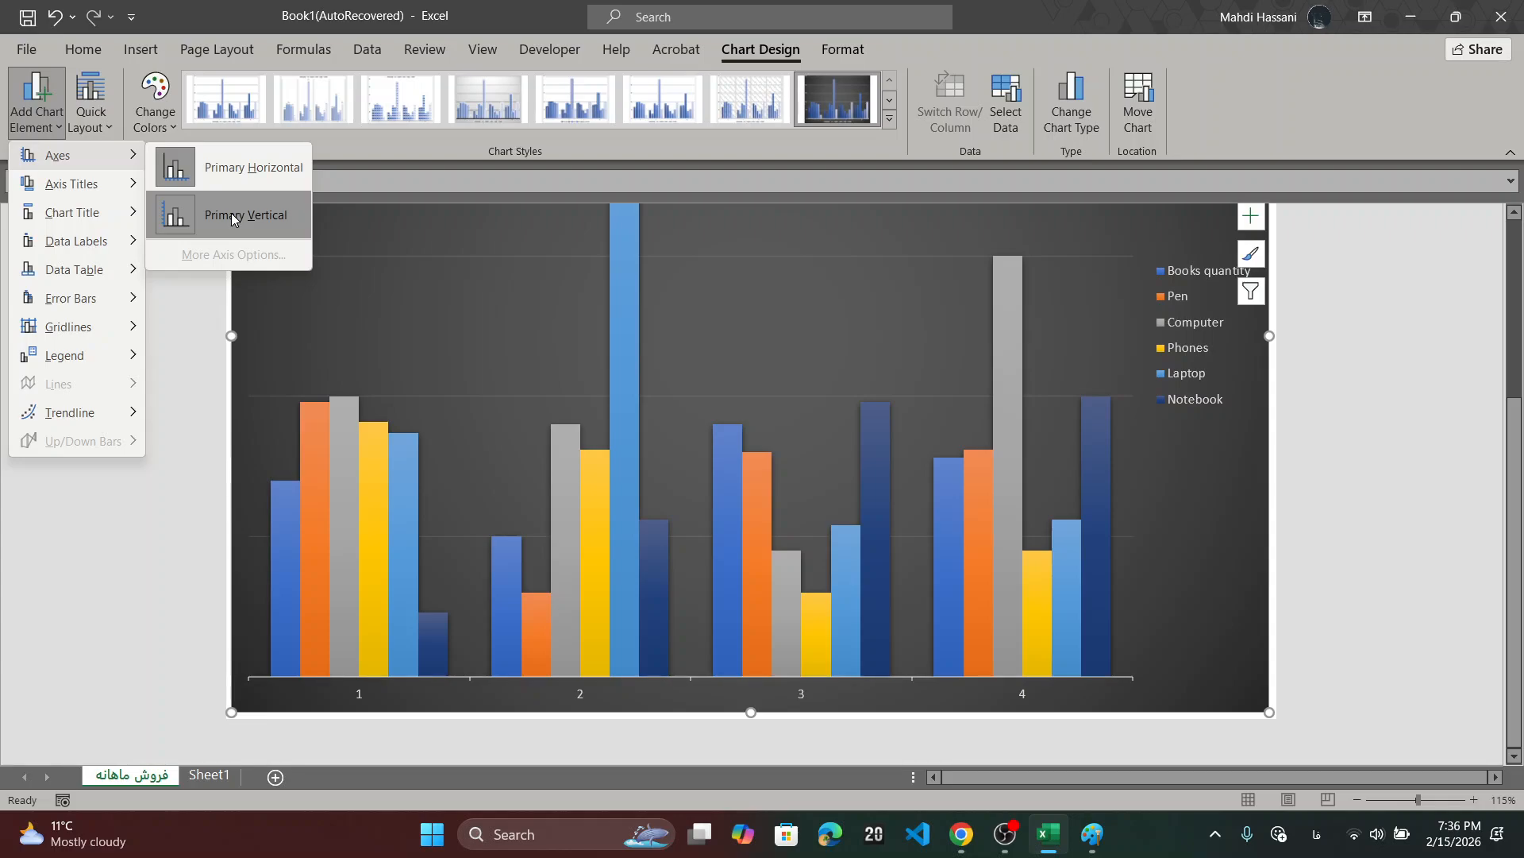
mouse_move(125, 192)
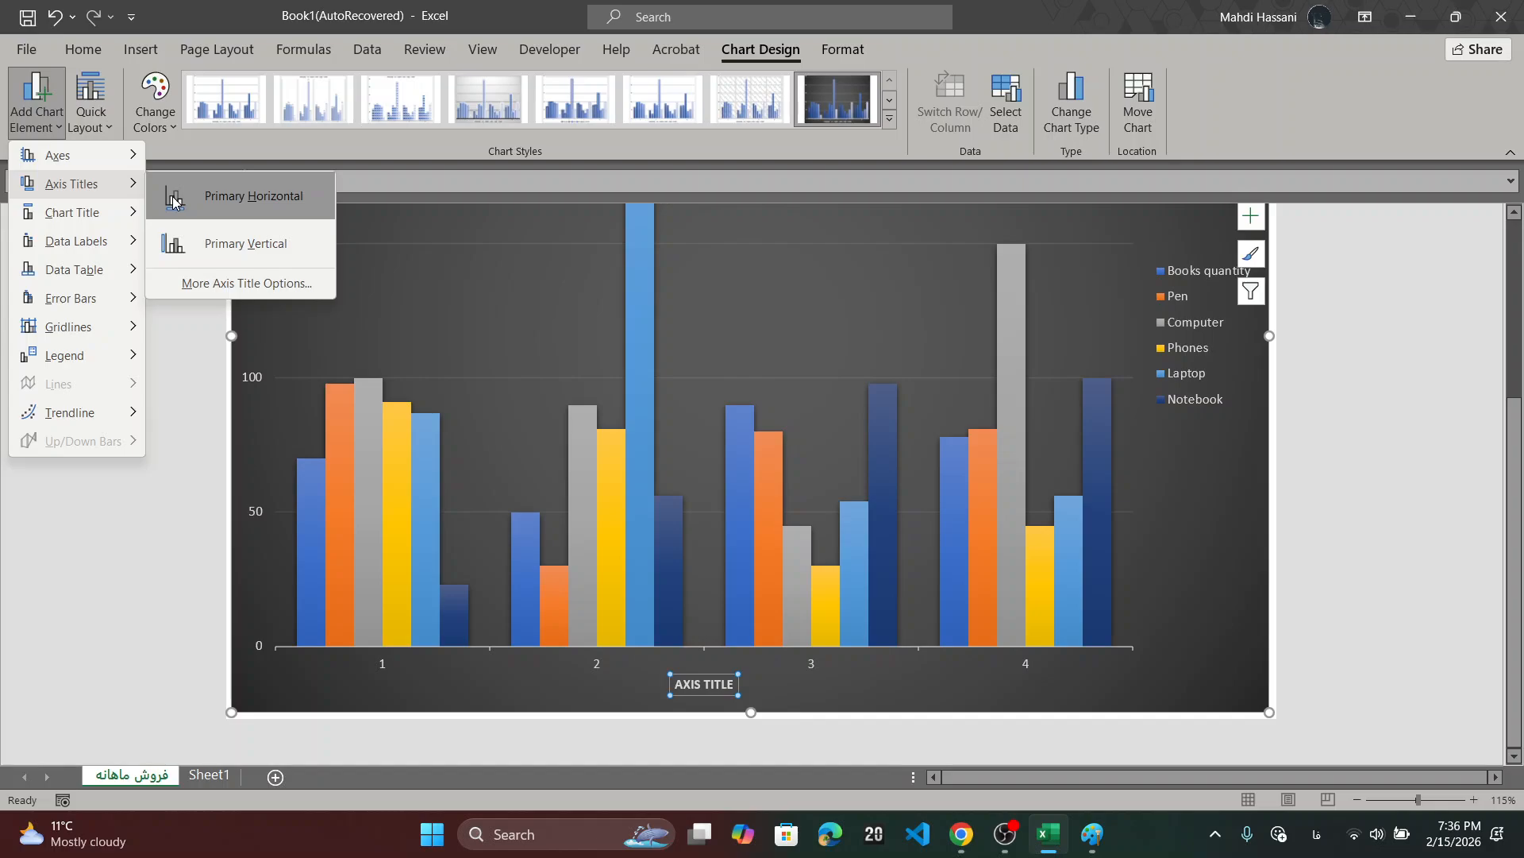
mouse_move(95, 212)
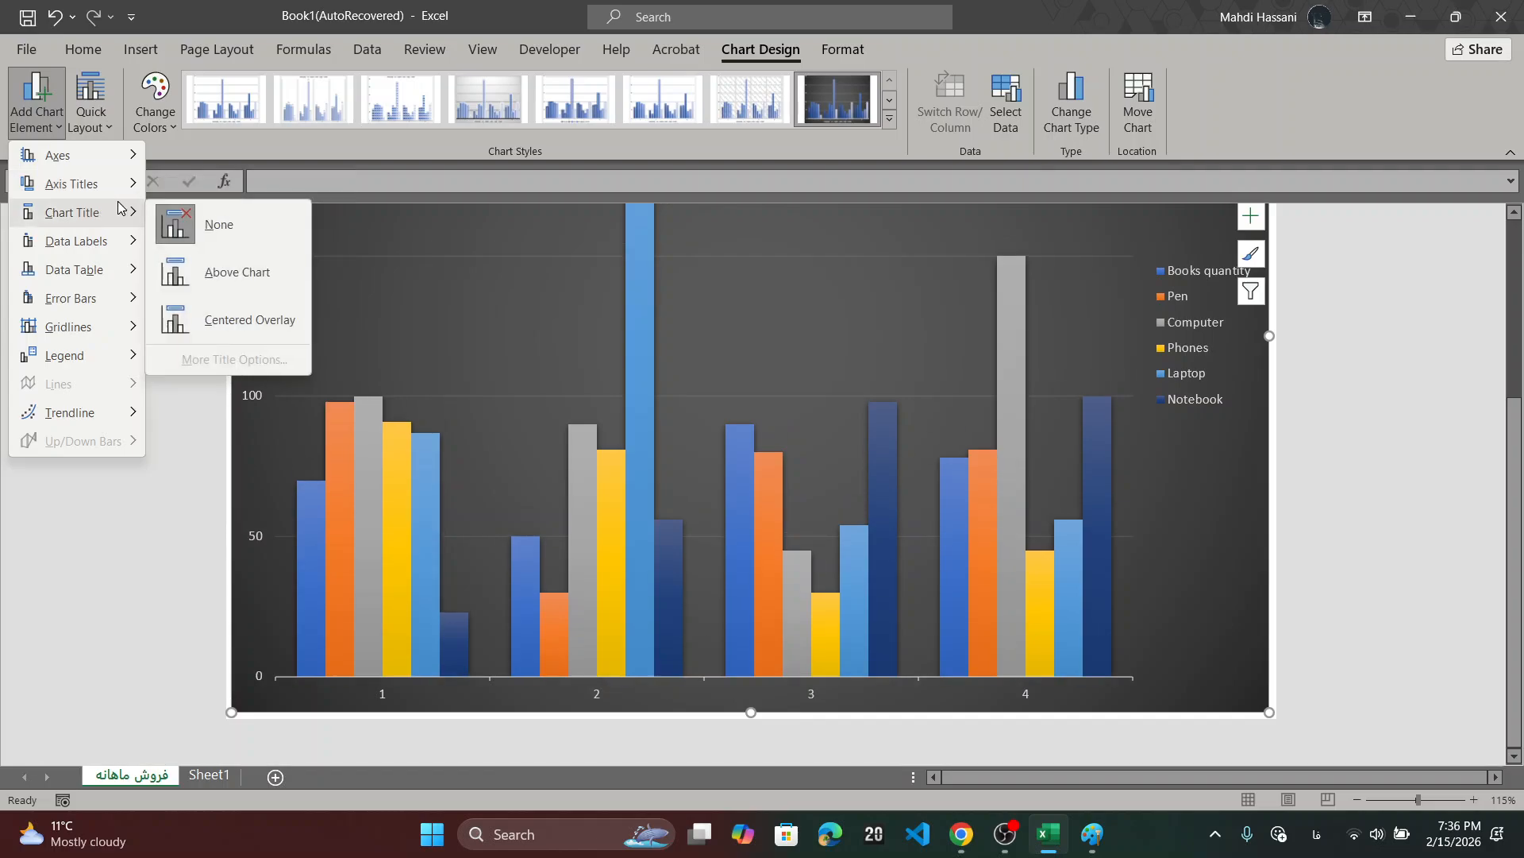
click(1341, 494)
- Examine the chart from its highest column down to the horizontal axis, including the fourth group's Phones column
scroll(863, 486, down, 2)
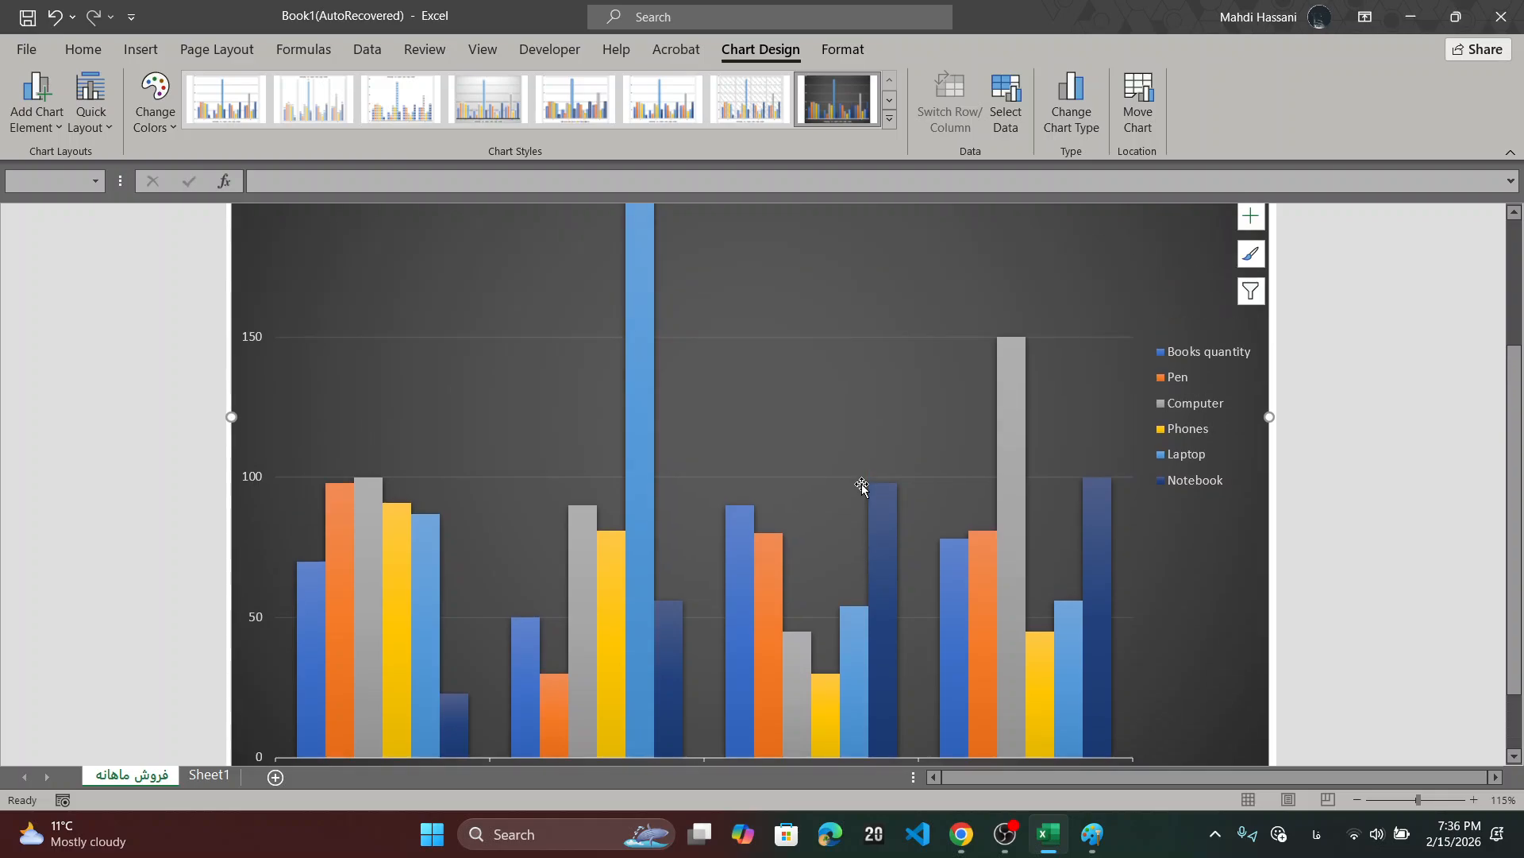
scroll(863, 486, up, 3)
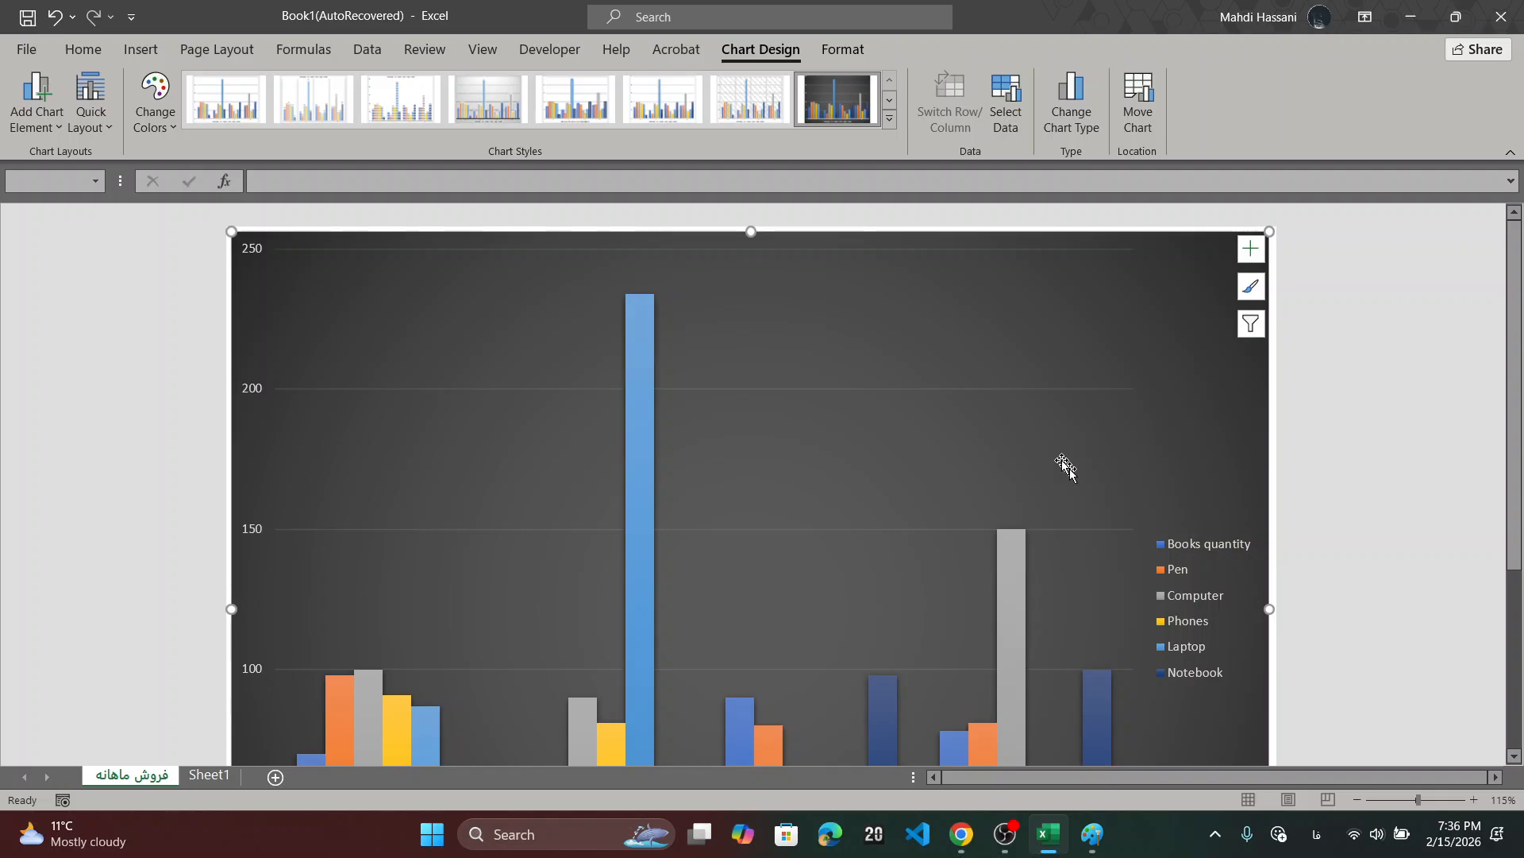
scroll(843, 456, down, 1)
scroll(842, 457, down, 4)
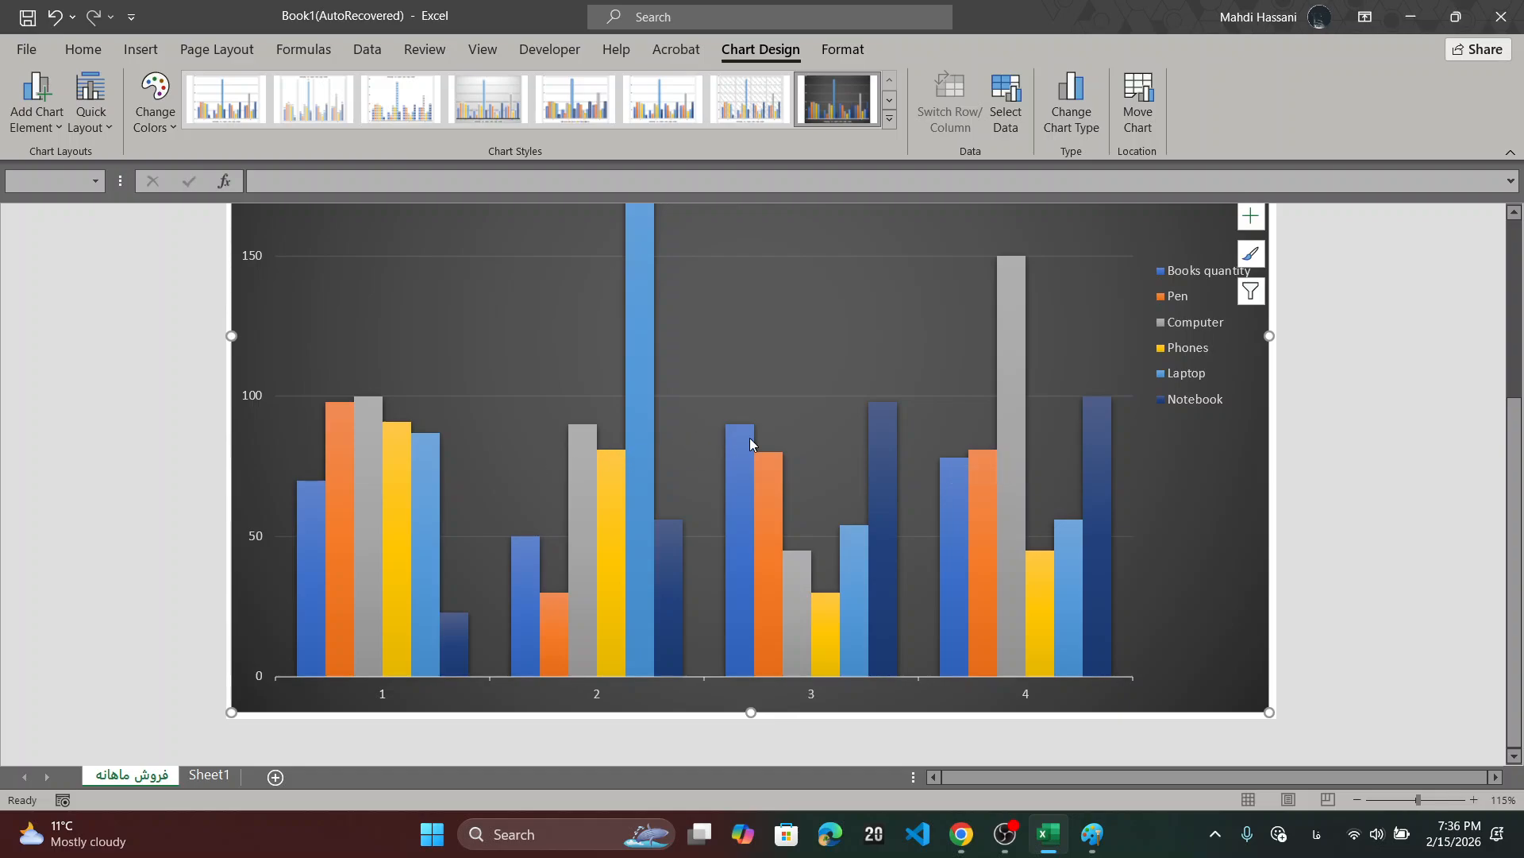
scroll(750, 436, up, 2)
scroll(750, 437, down, 2)
mouse_move(1044, 629)
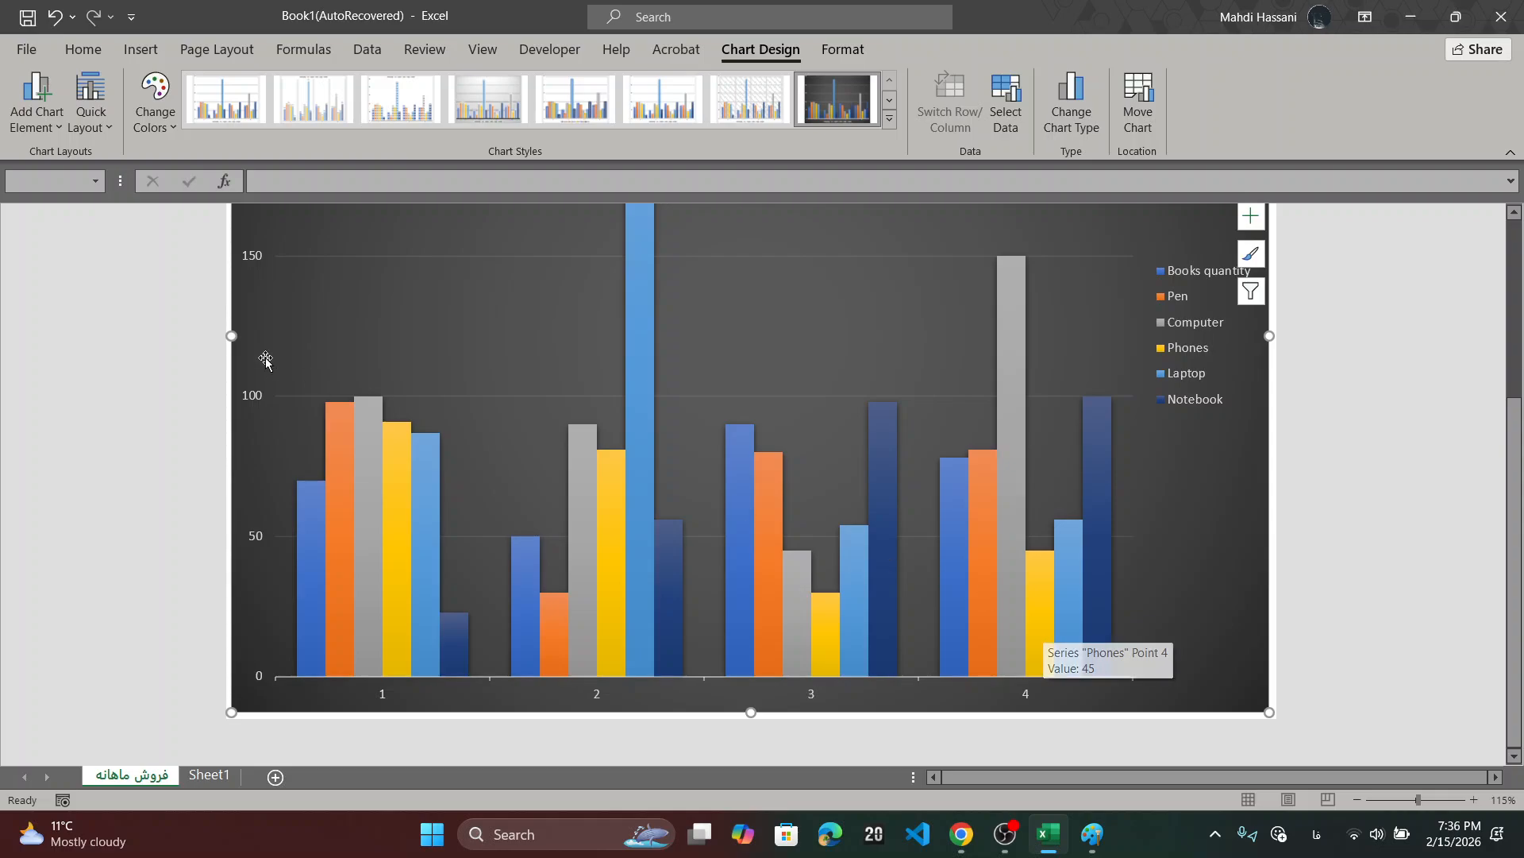
- Add a primary vertical axis title to the chart and replace its placeholder text with "اجناس ماه اول"
click(51, 124)
mouse_move(100, 185)
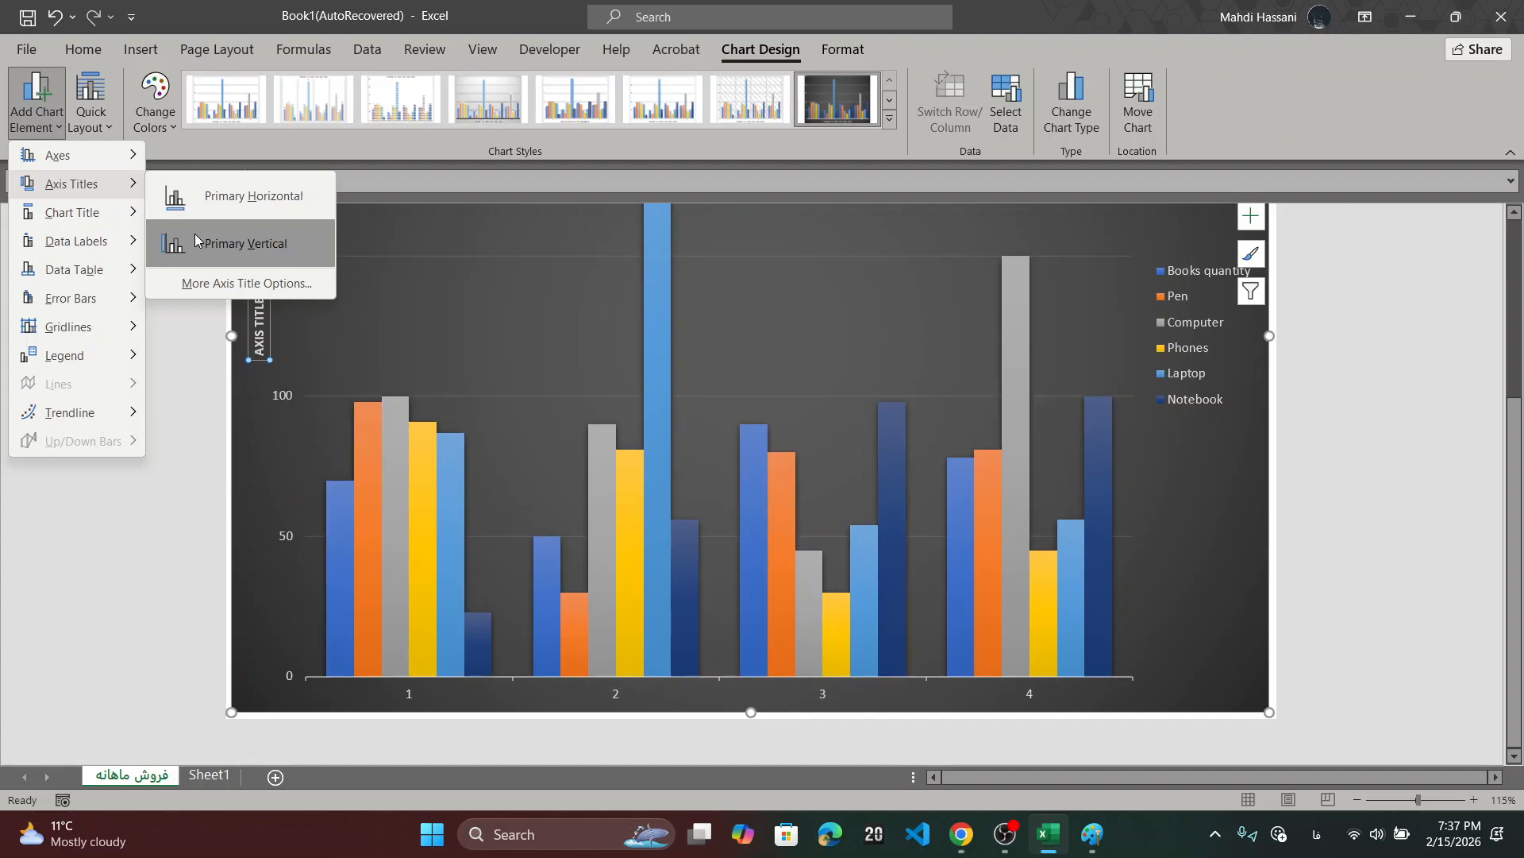
click(193, 233)
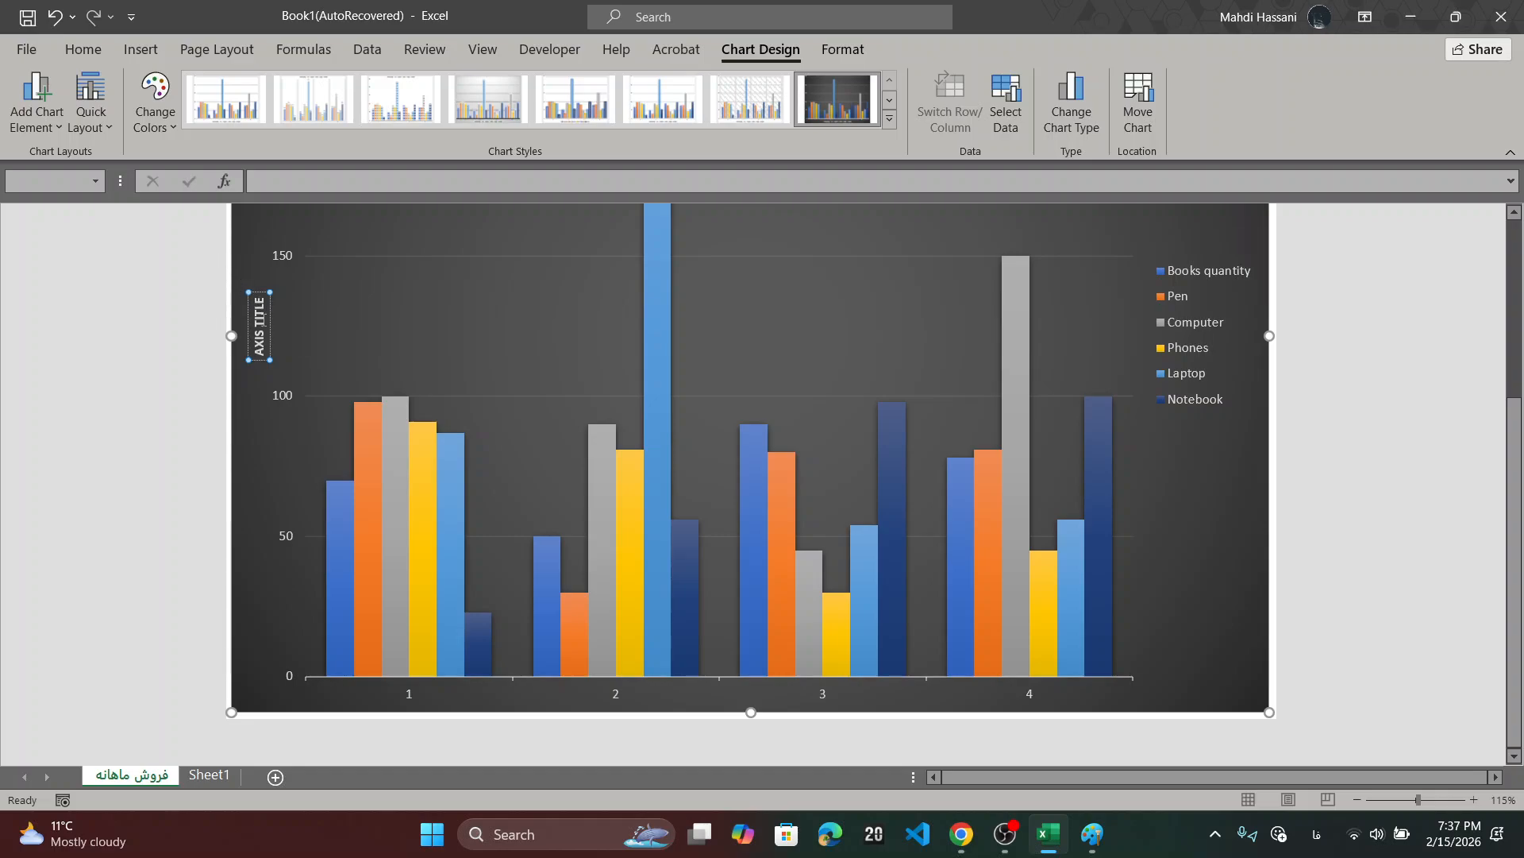
triple_click(263, 320)
text(اجناس ماها)
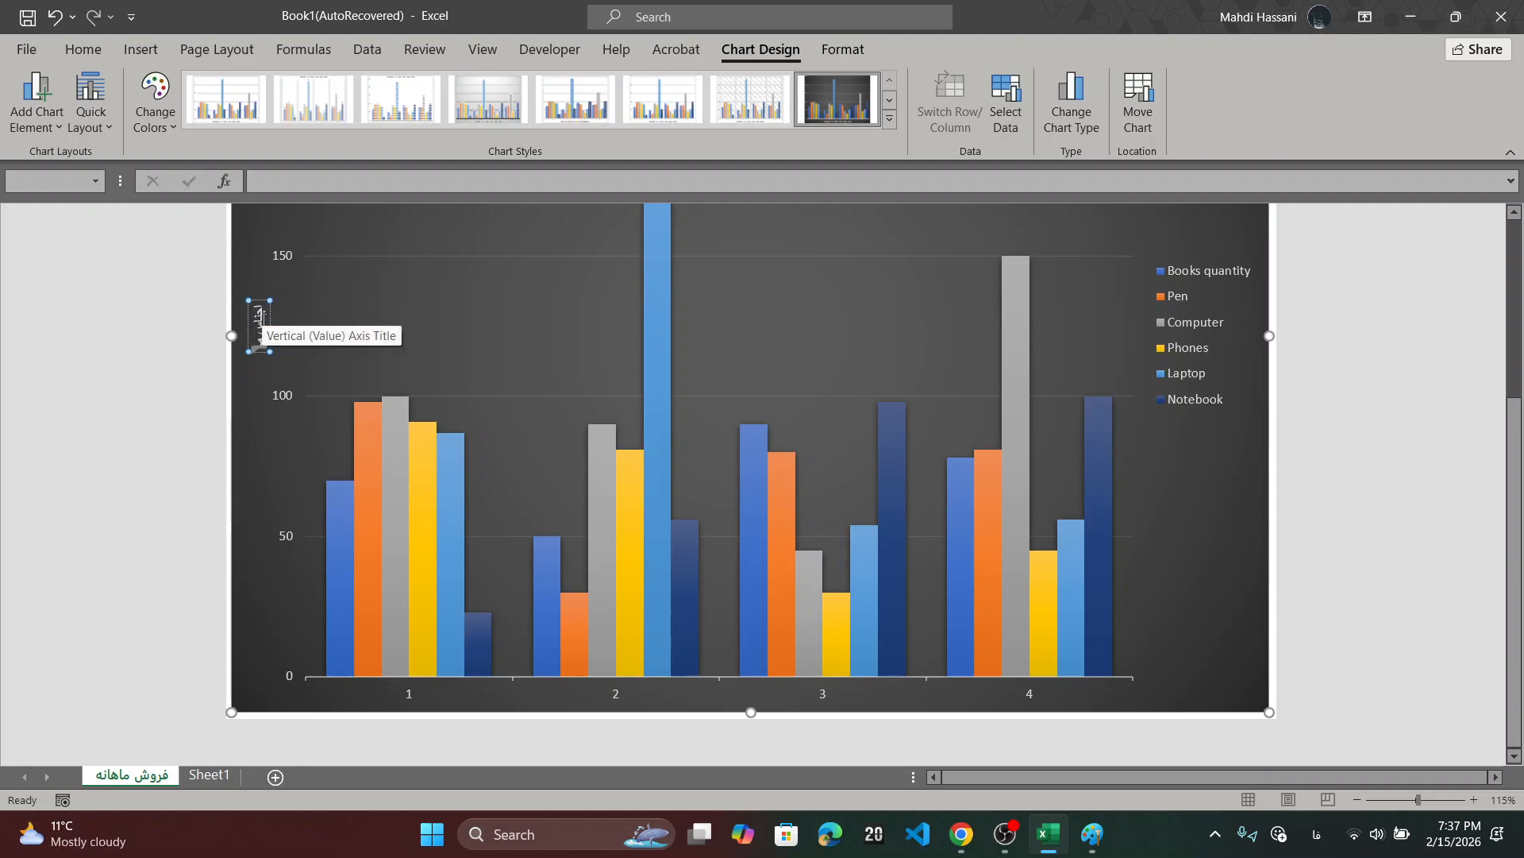
text(ول)
- Enlarge the whole vertical axis title to font size 16 and deselect the chart
key(ctrl+a)
key(ctrl+shift+comma)
key(ctrl+shift+comma)
key(ctrl+shift+comma)
key(ctrl+shift+period)
key(ctrl+shift+period)
key(ctrl+shift+period)
key(ctrl+shift+period)
key(ctrl+shift+period)
key(ctrl+shift+period)
key(ctrl+shift+period)
key(ctrl+shift+period)
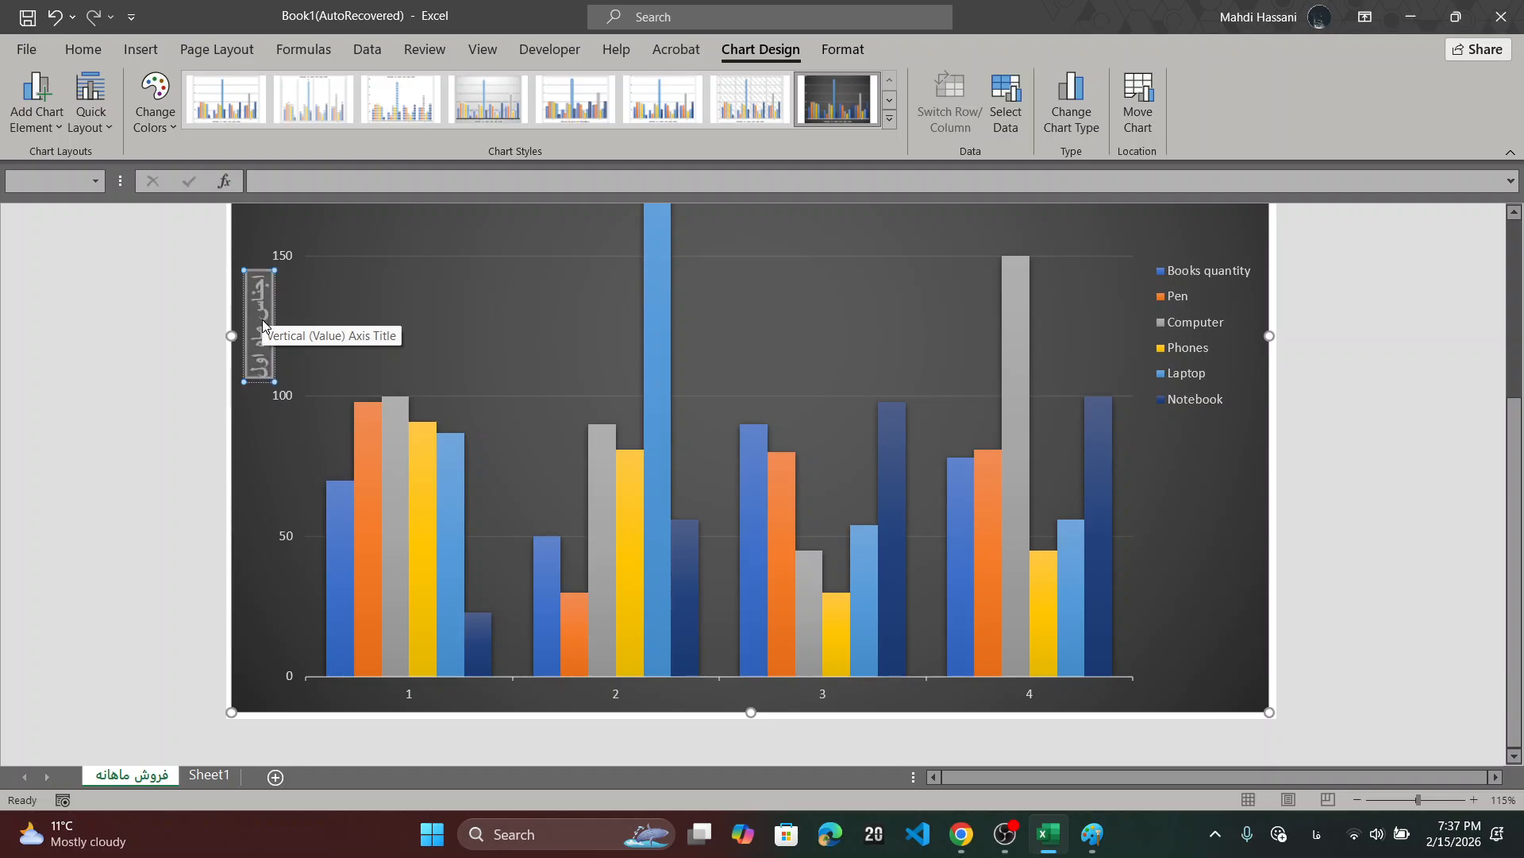
click(183, 345)
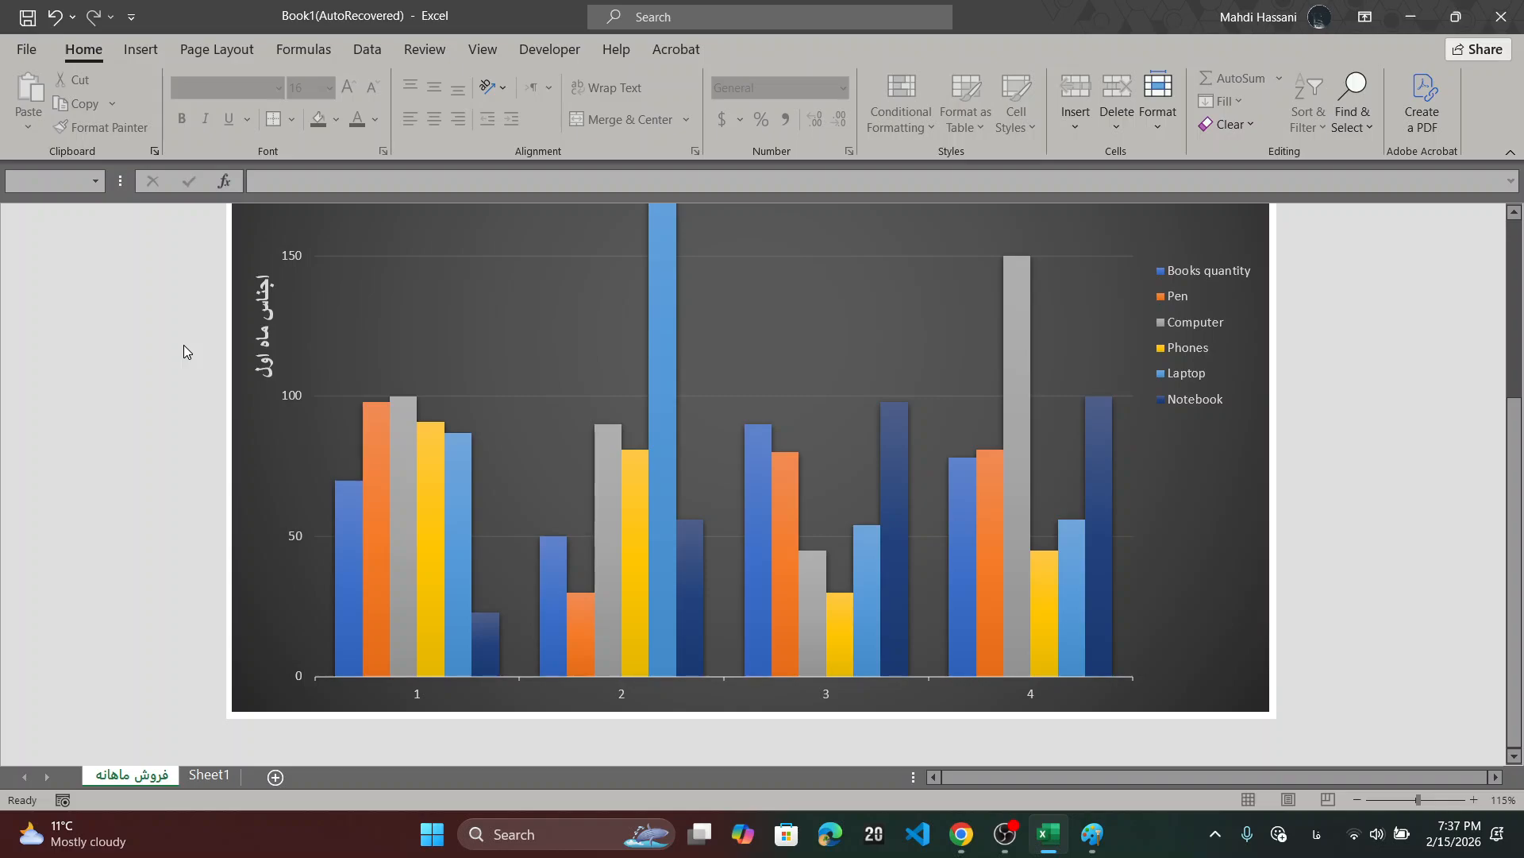
- Add a primary horizontal axis title to the chart and replace its placeholder text with "انتروال زمانی"
click(372, 324)
click(754, 49)
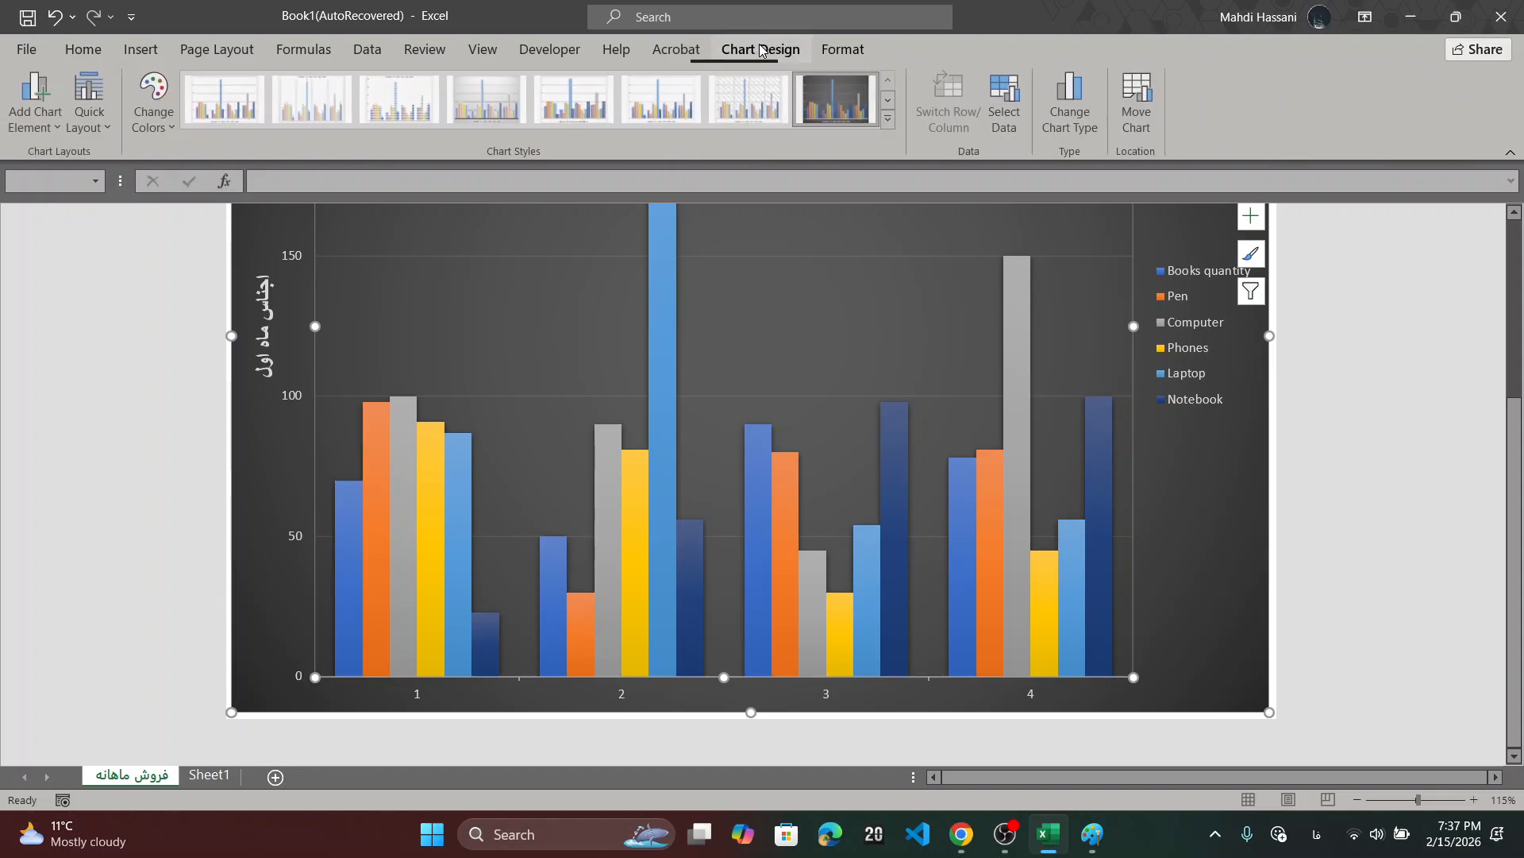
click(36, 120)
mouse_move(79, 185)
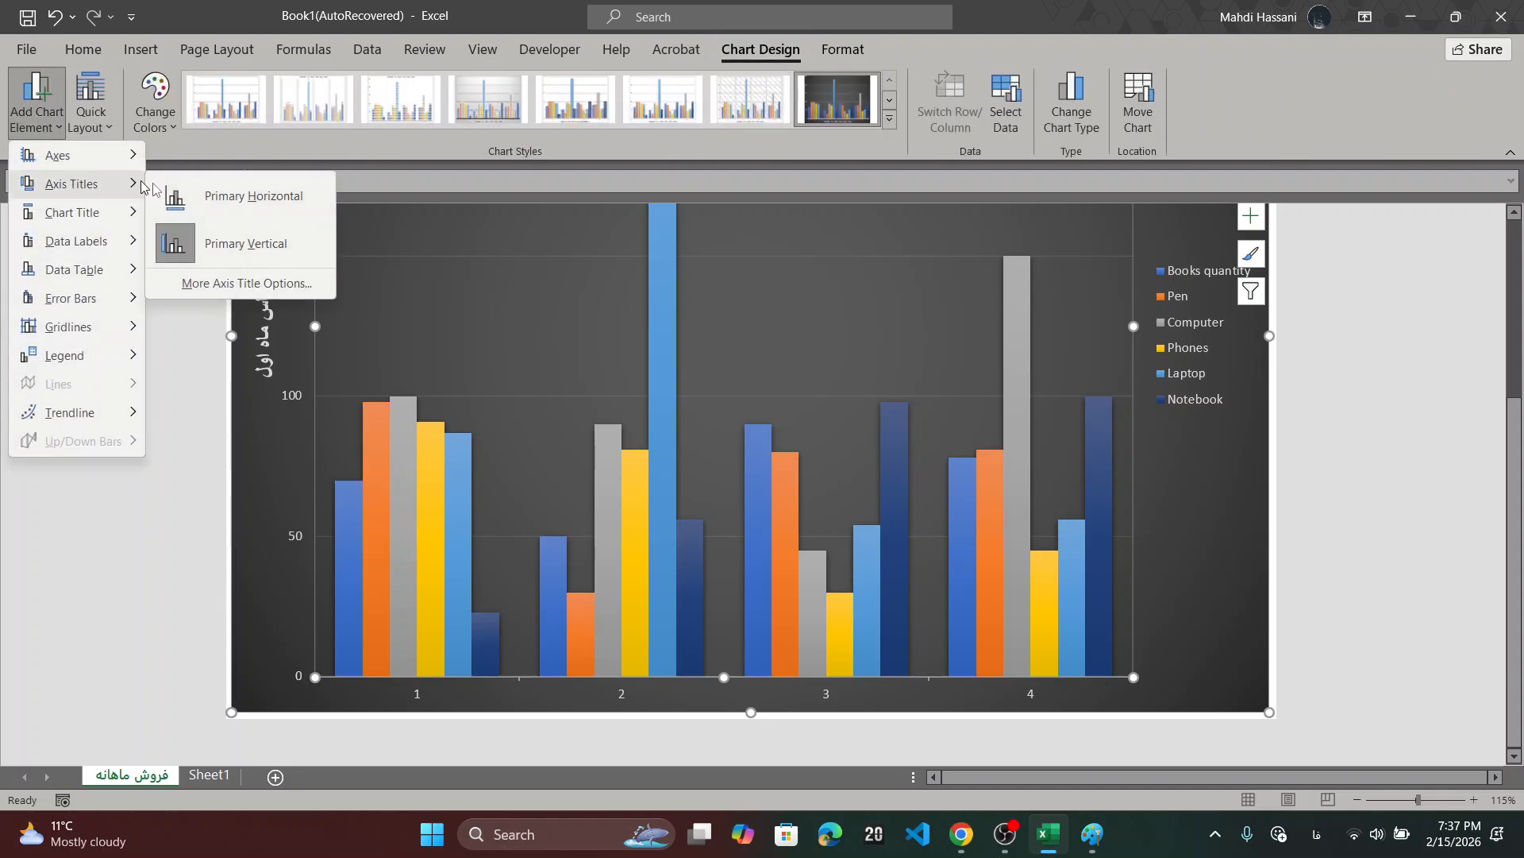
click(222, 206)
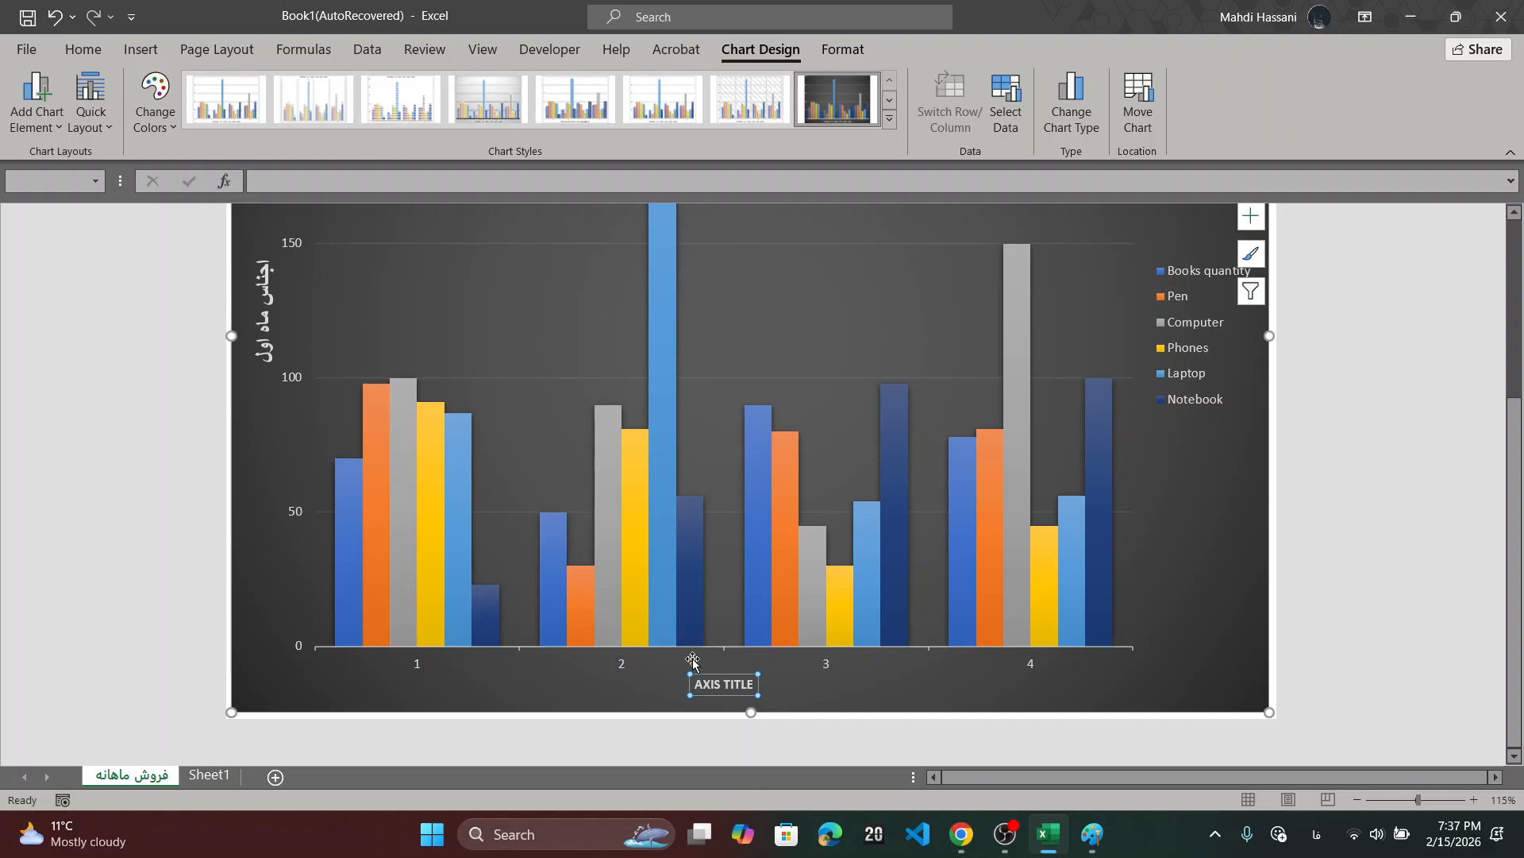
click(723, 684)
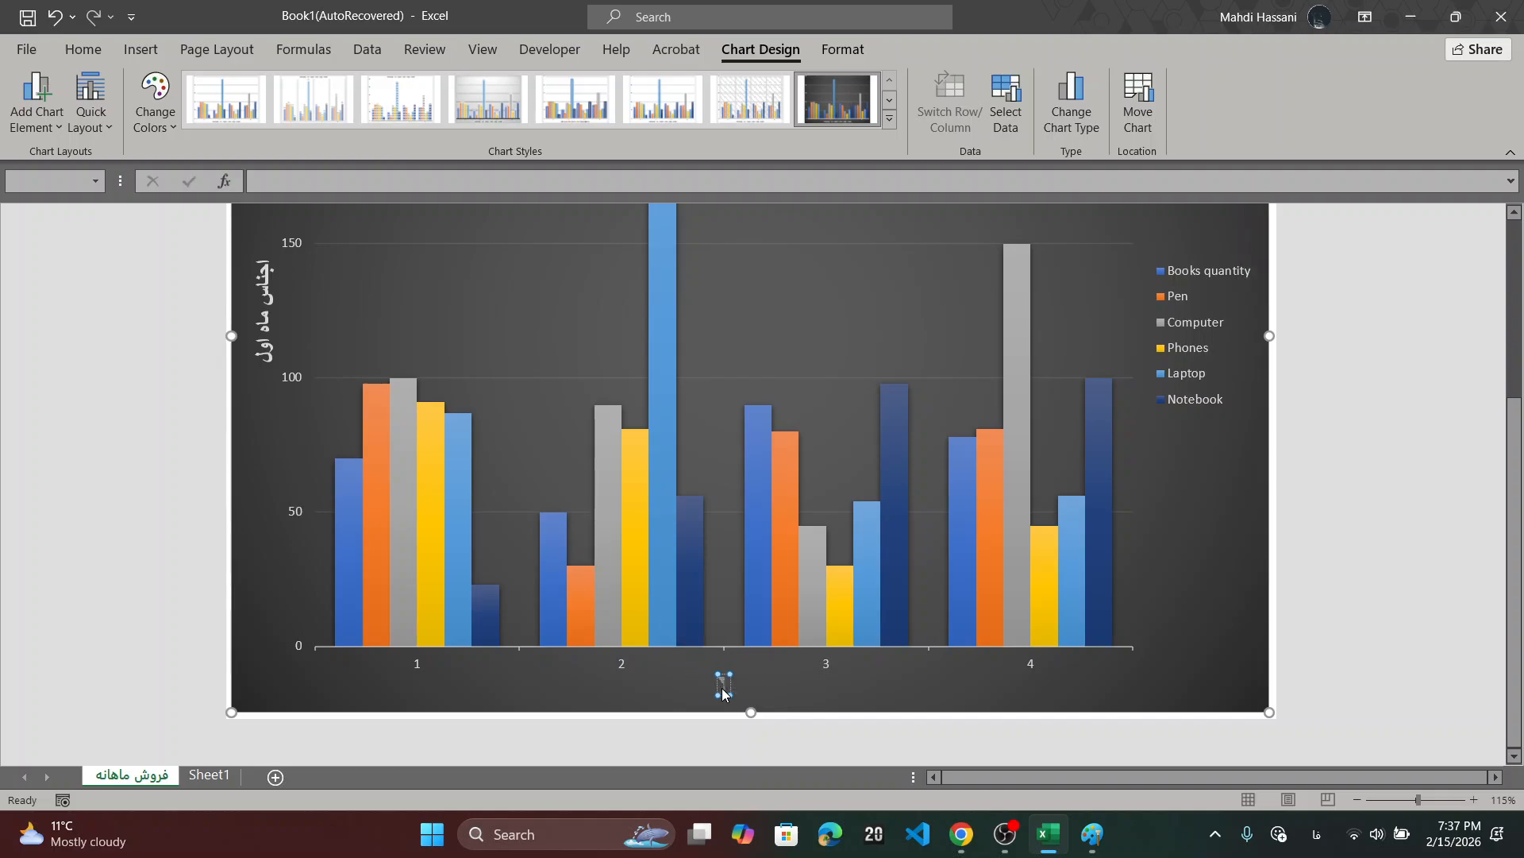
text(انتروال زمانی)
- Enlarge the horizontal axis title to font size 16 and deselect the chart
key(ctrl+shift+period)
key(ctrl+shift+period)
key(ctrl+shift+period)
key(ctrl+shift+period)
key(ctrl+shift+period)
key(ctrl+shift+period)
key(ctrl+shift+period)
key(ctrl+shift+period)
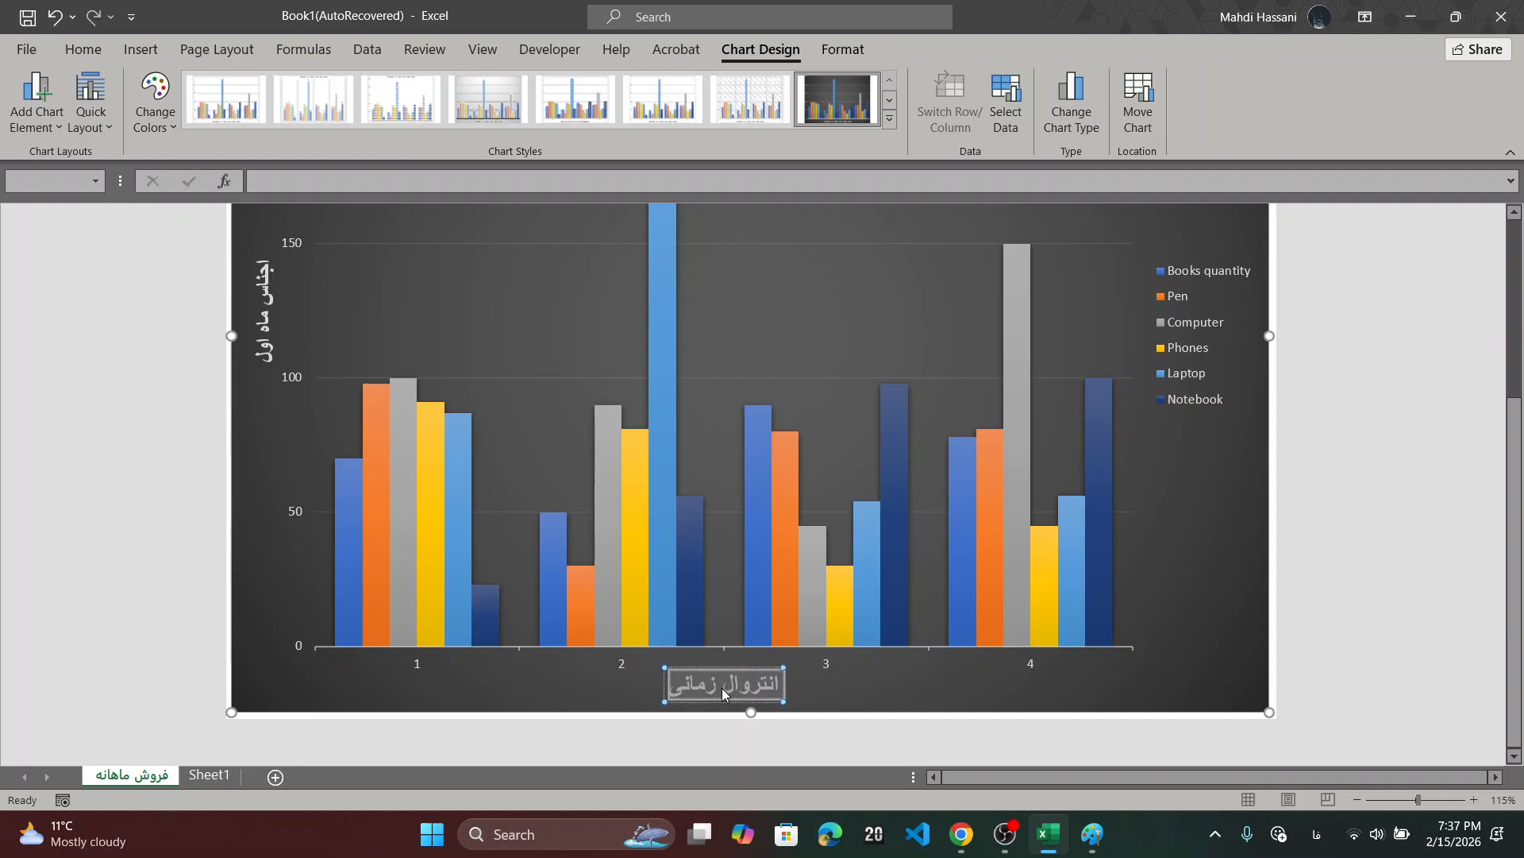
click(167, 473)
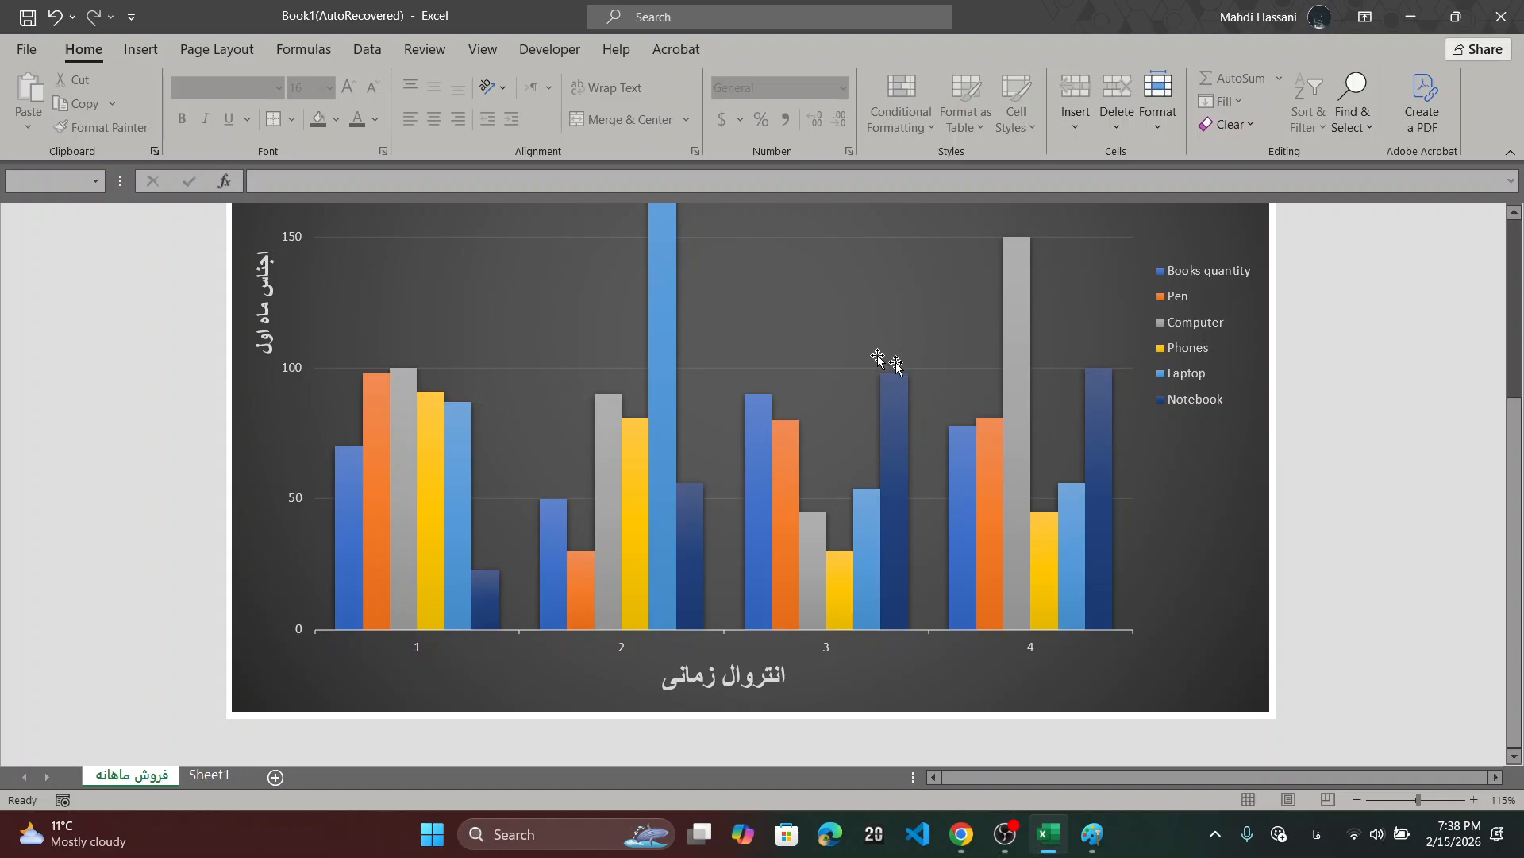
- Select the chart's plot area and add data labels to all columns in the Inside End position
scroll(840, 479, up, 2)
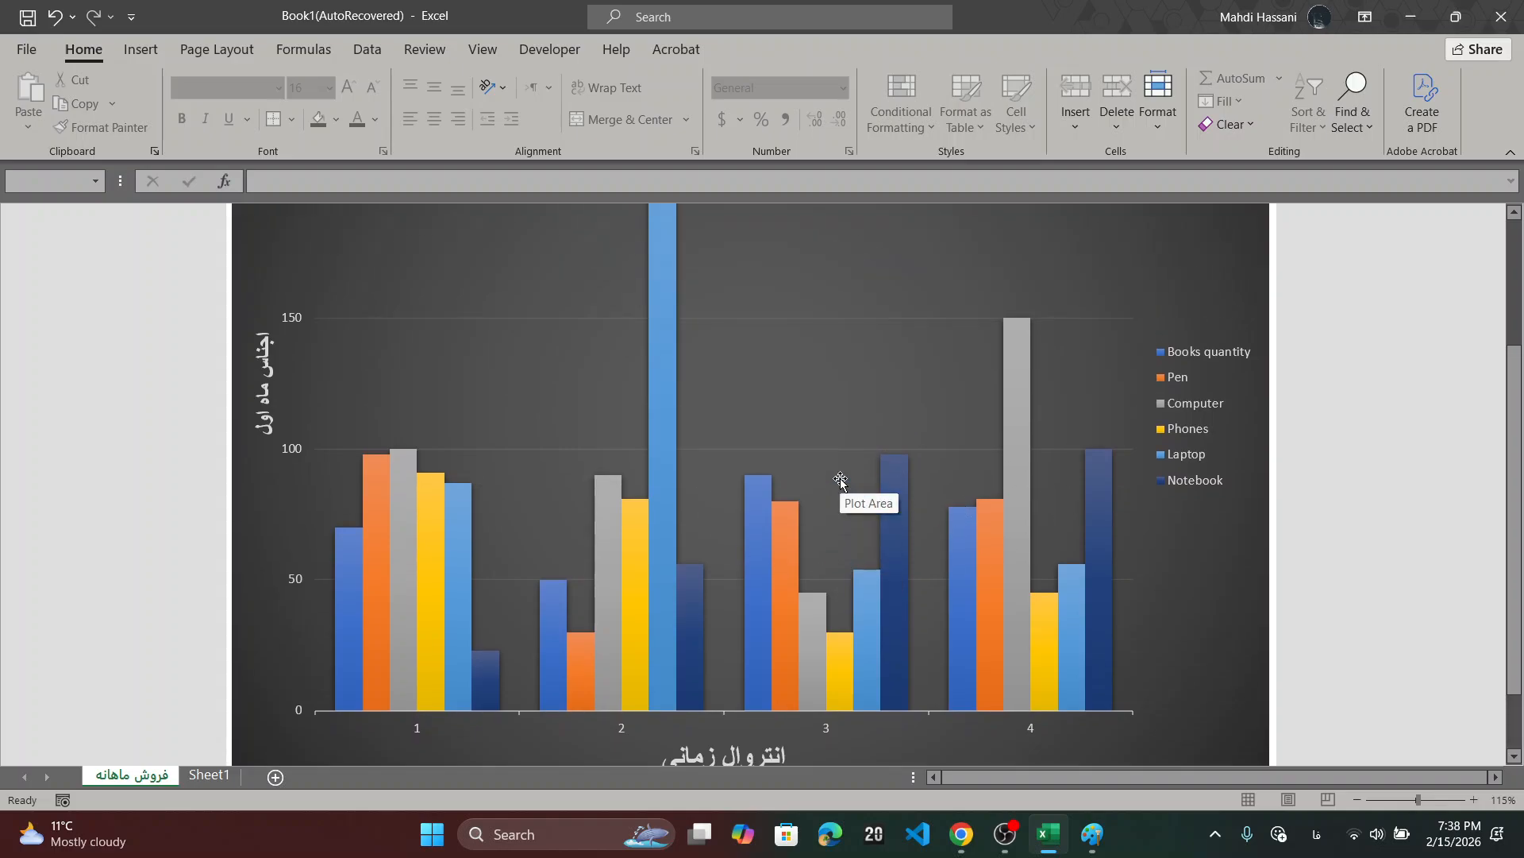
click(636, 401)
click(759, 49)
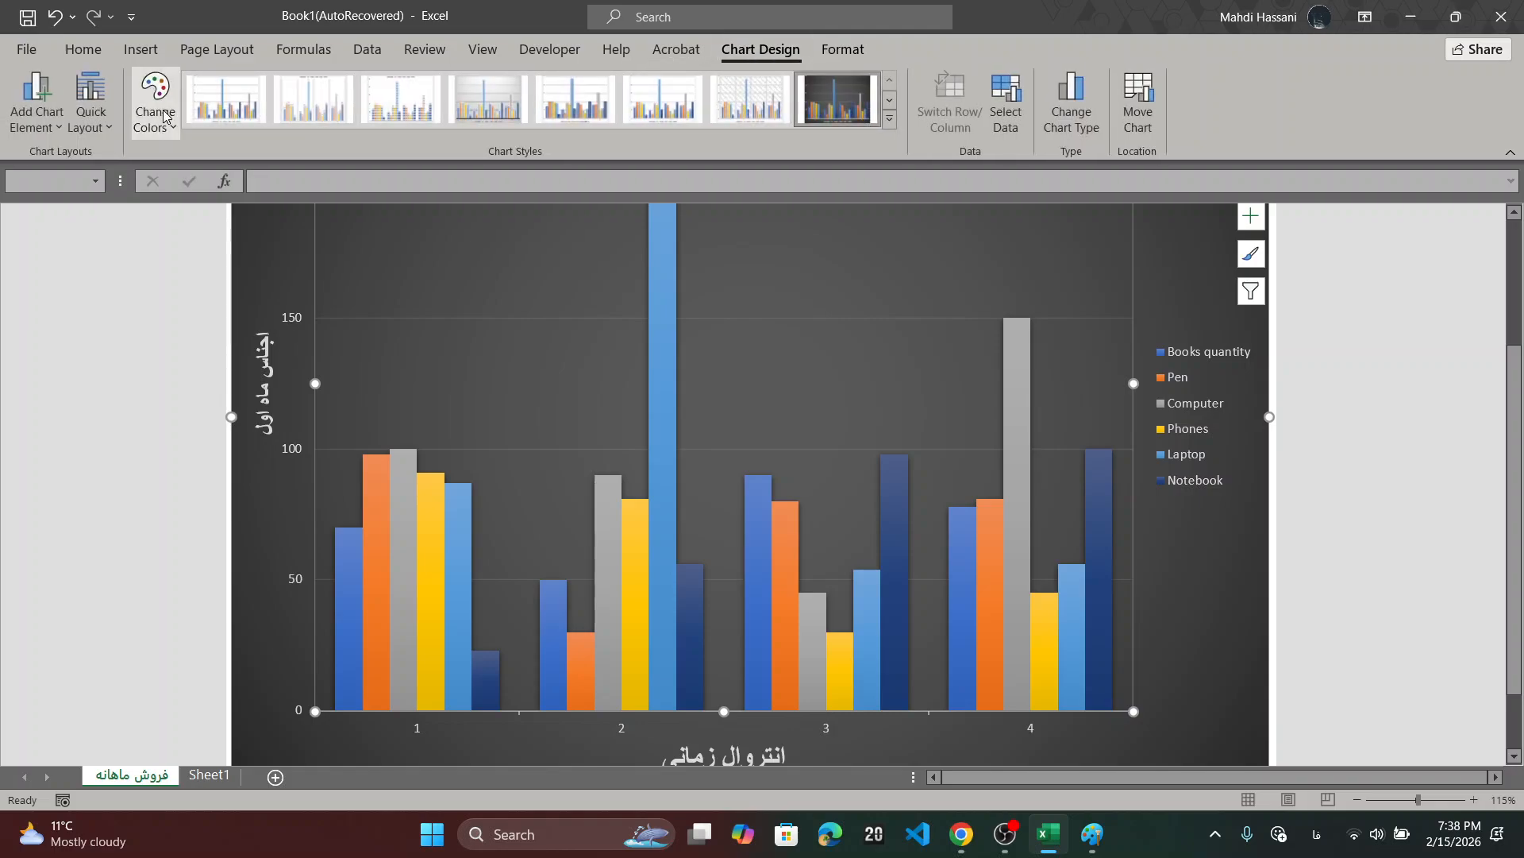
click(36, 101)
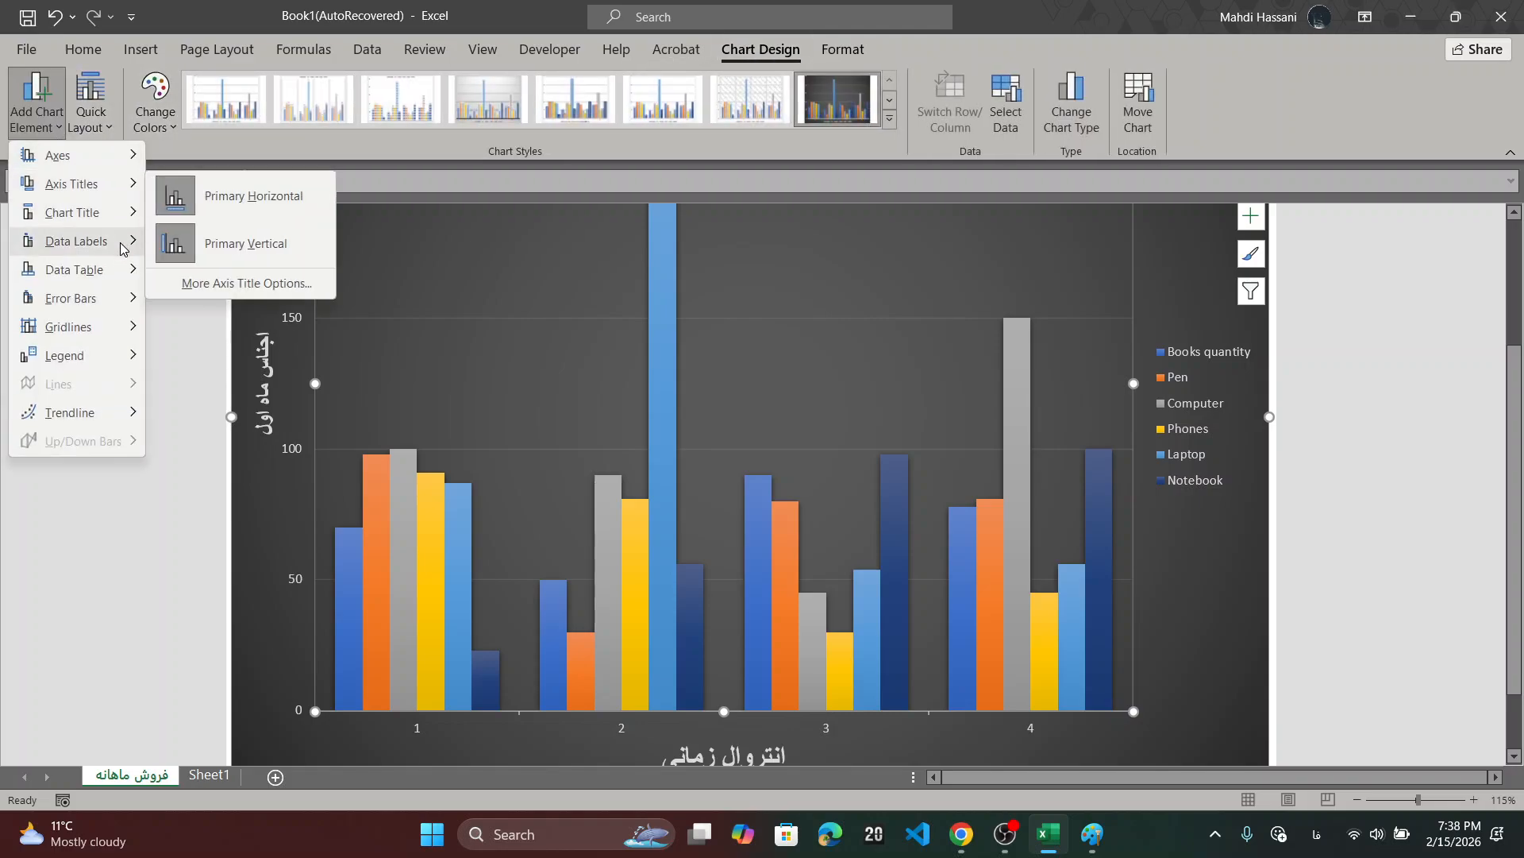
mouse_move(121, 249)
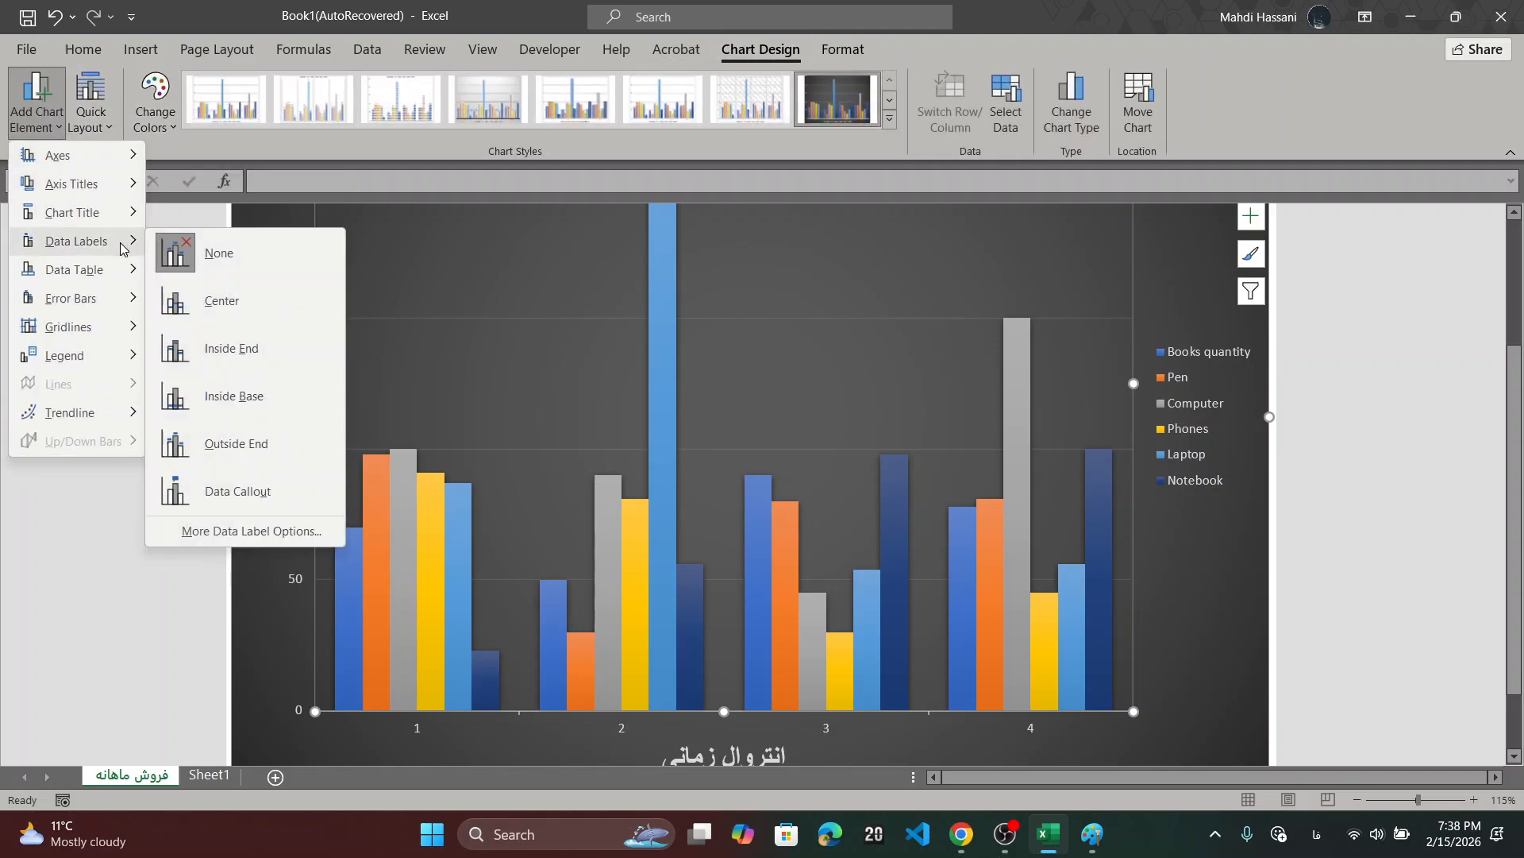
click(246, 351)
- Examine the data labels inside the columns close up, including the tallest Laptop column of the second group
scroll(399, 449, up, 5)
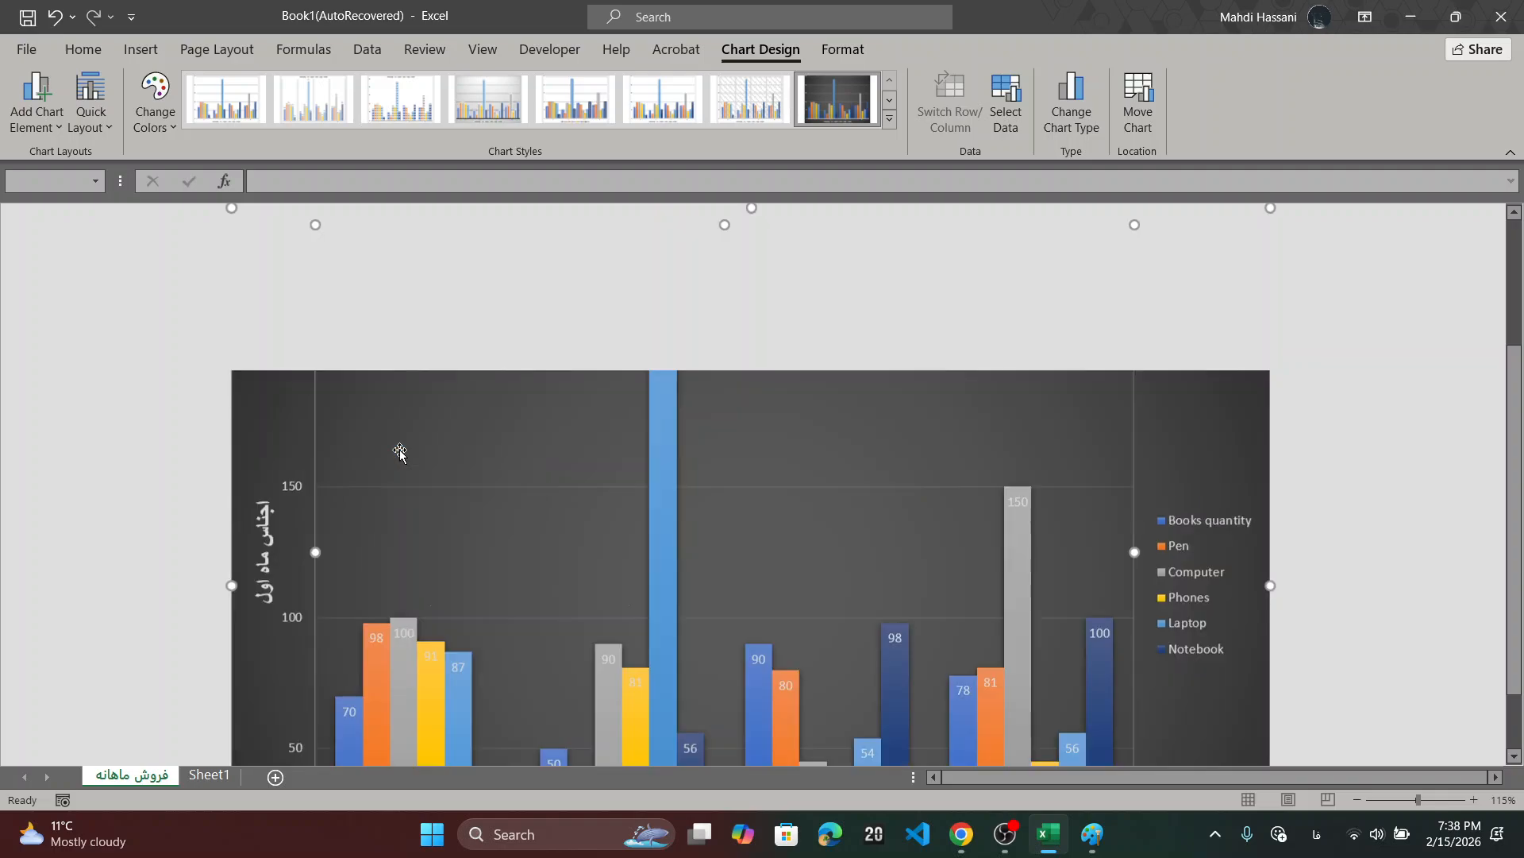
scroll(457, 520, down, 4)
scroll(457, 518, down, 1)
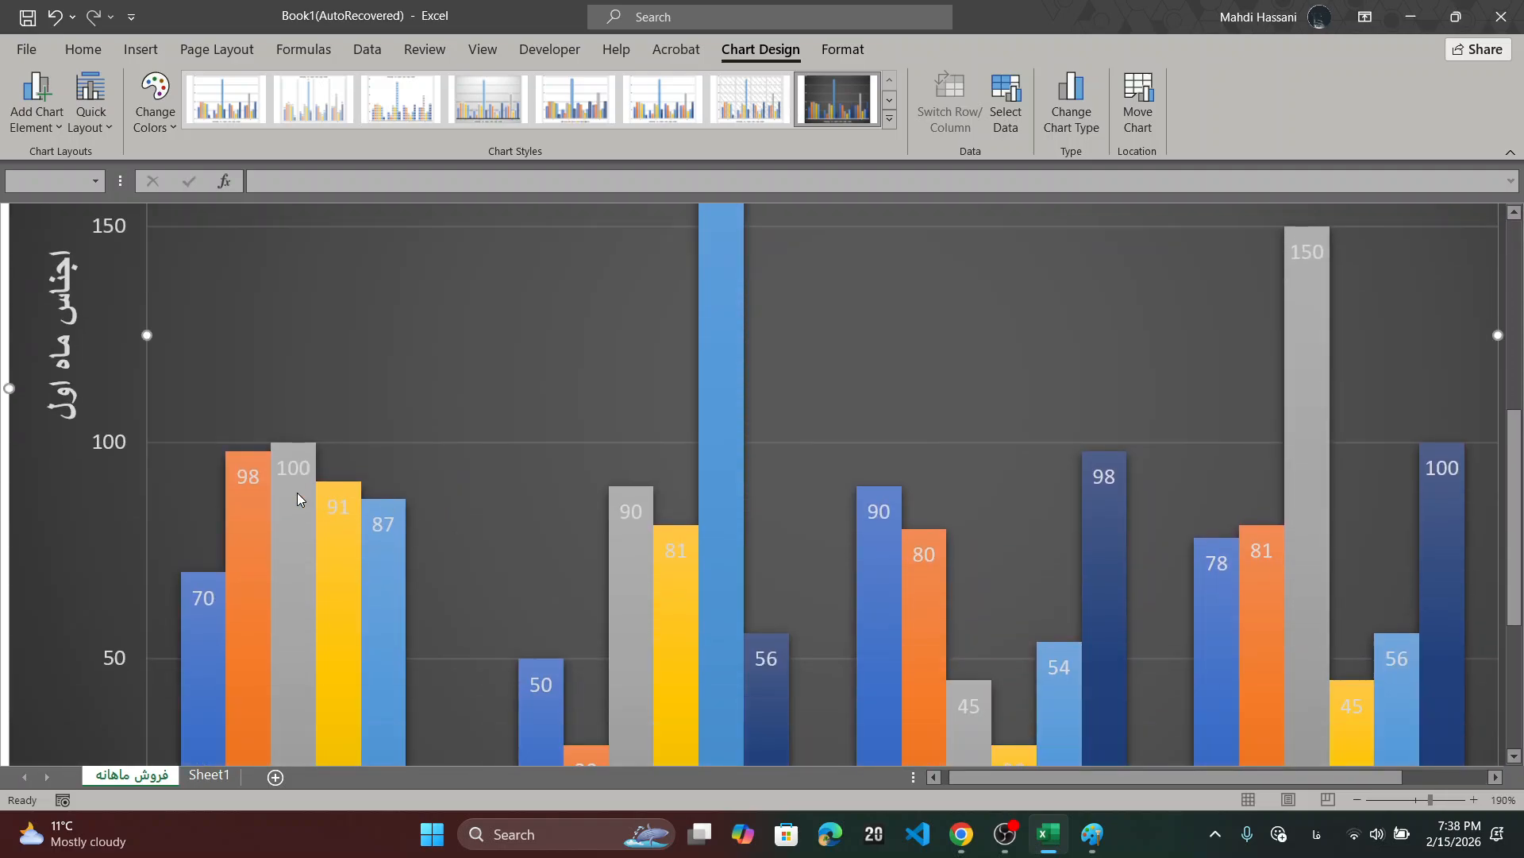
scroll(297, 494, up, 6)
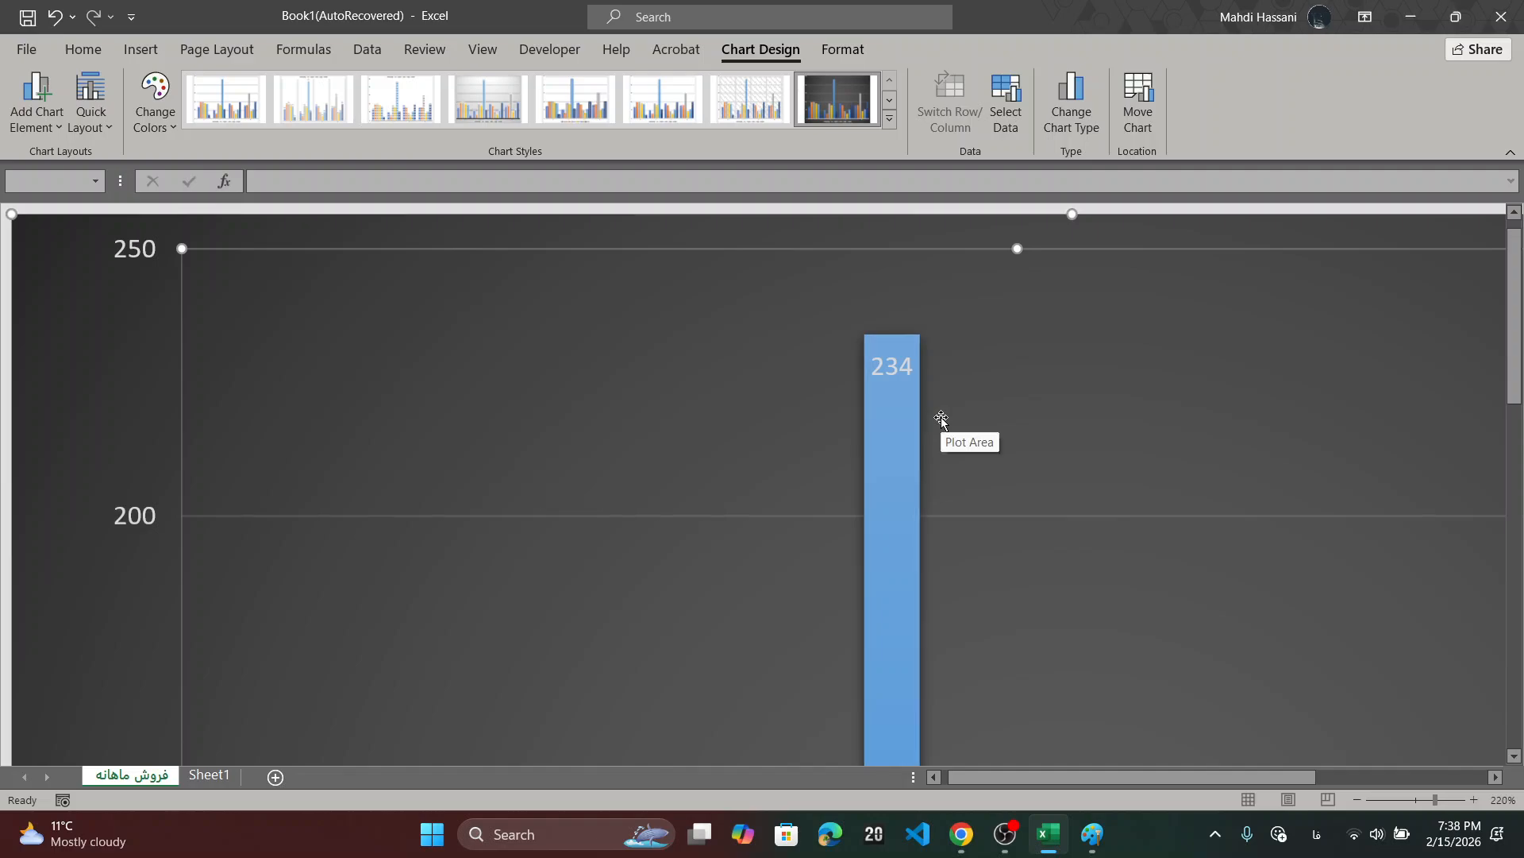
scroll(940, 418, down, 1)
scroll(816, 462, down, 2)
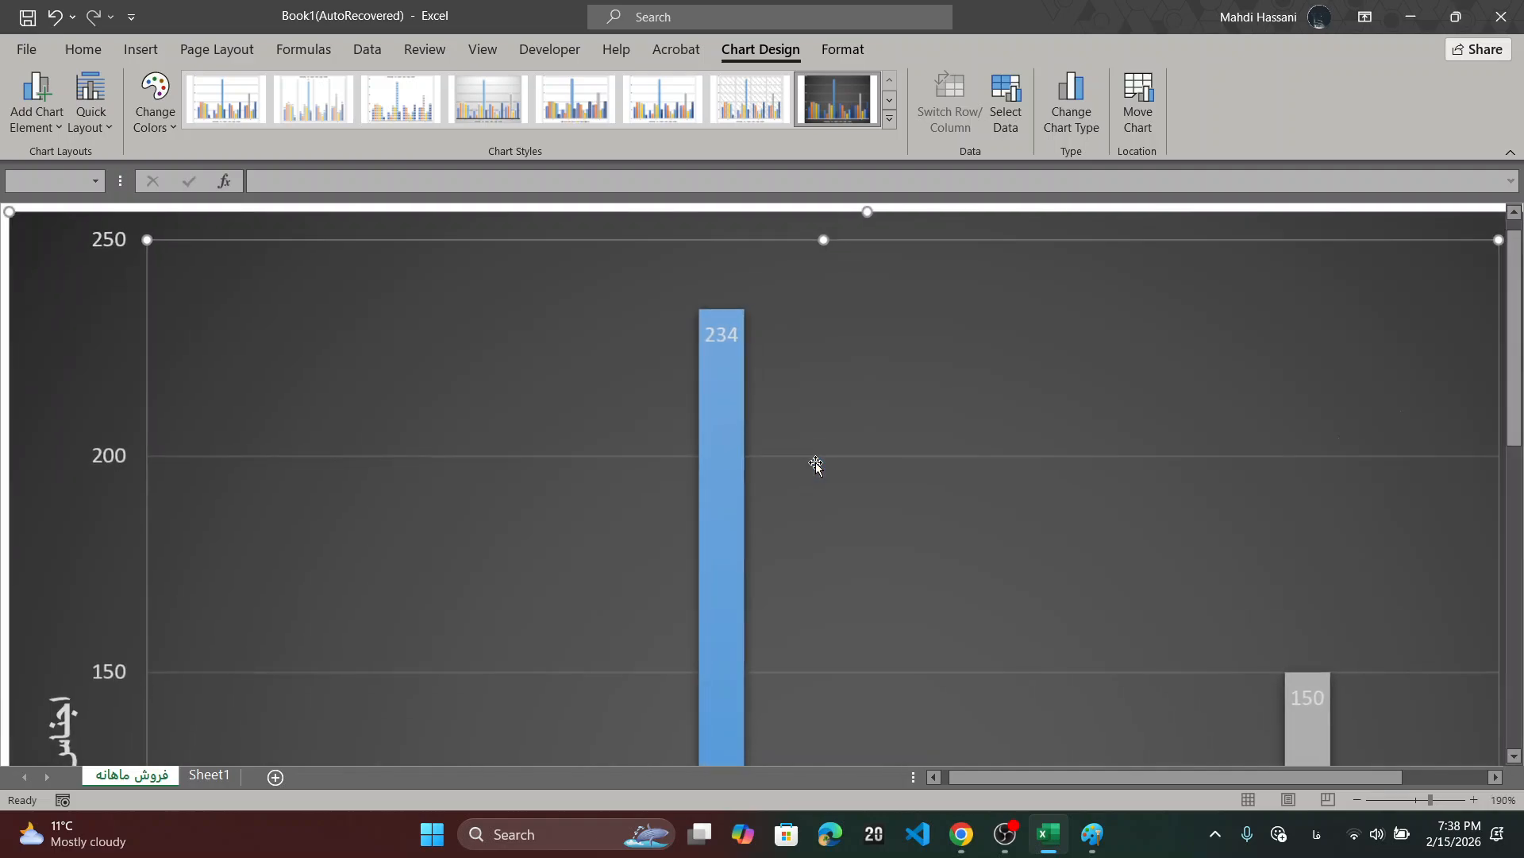
scroll(654, 479, down, 2)
scroll(654, 479, down, 2)
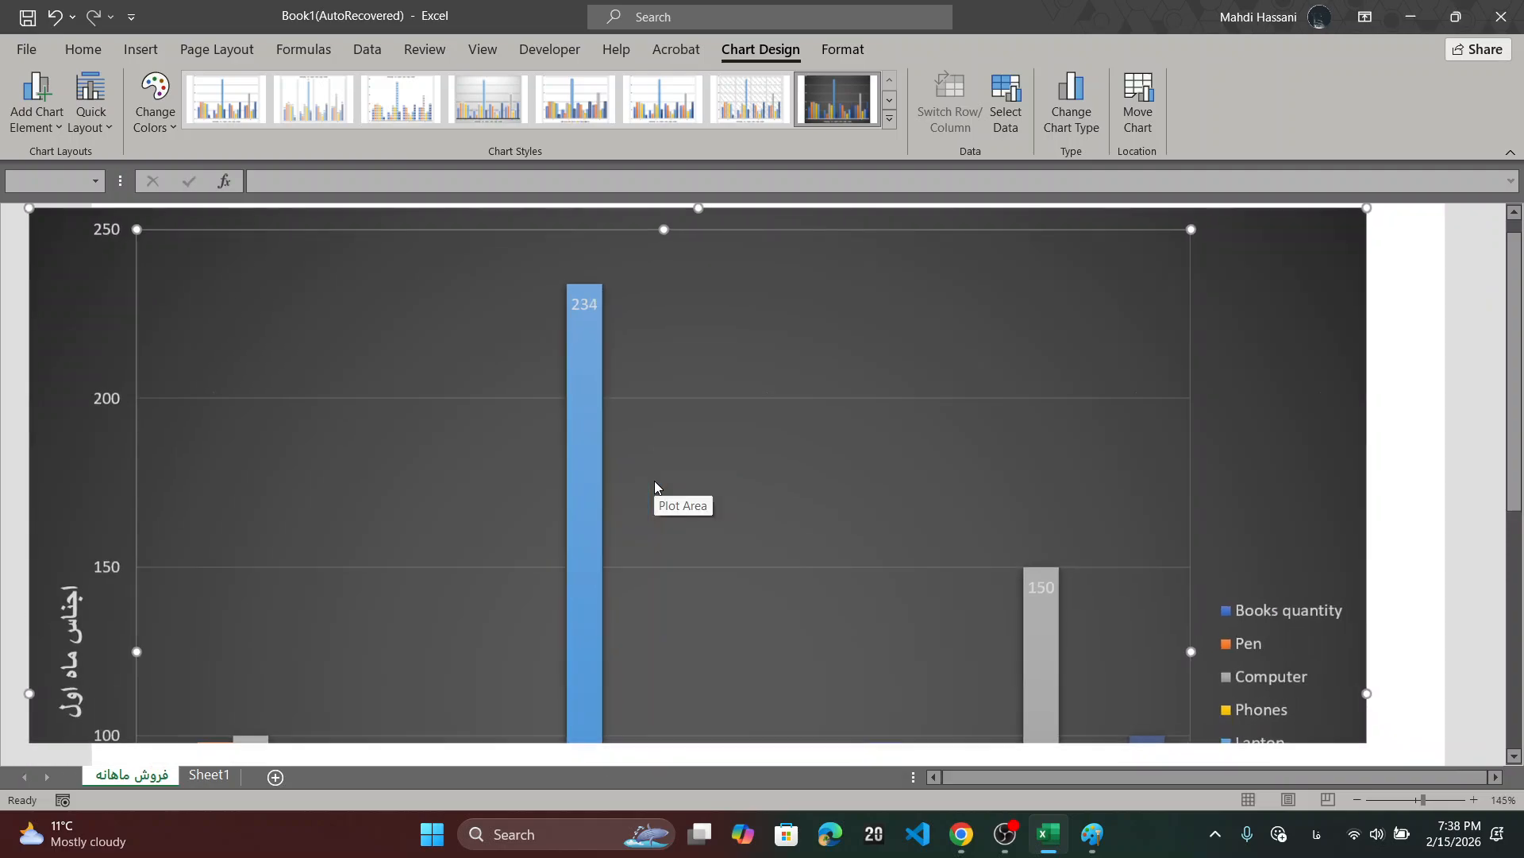
- Set the chart's data labels to the Outside End position, above the columns
click(57, 127)
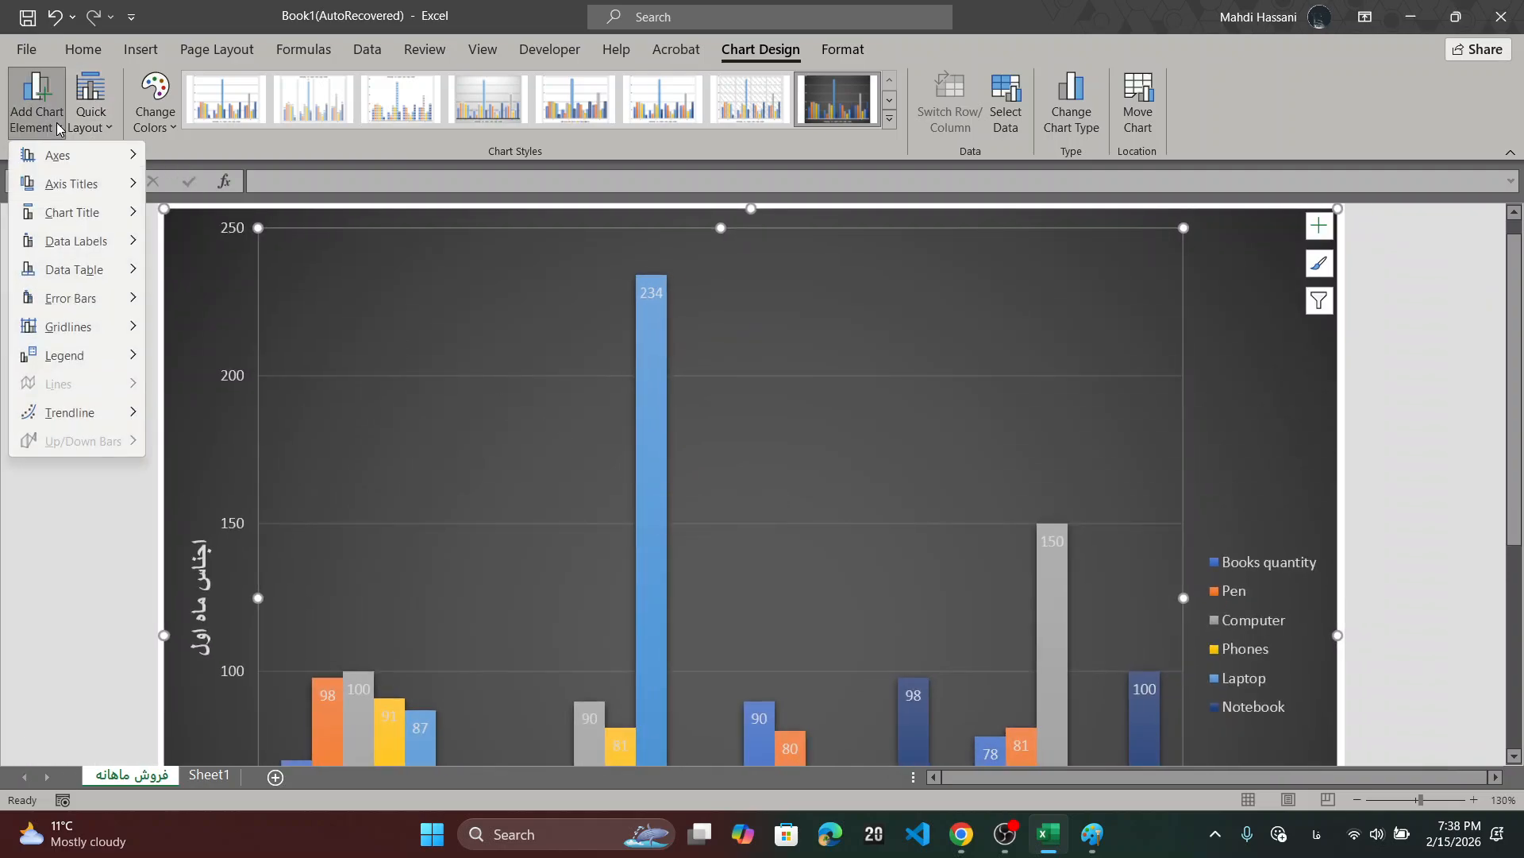
mouse_move(121, 212)
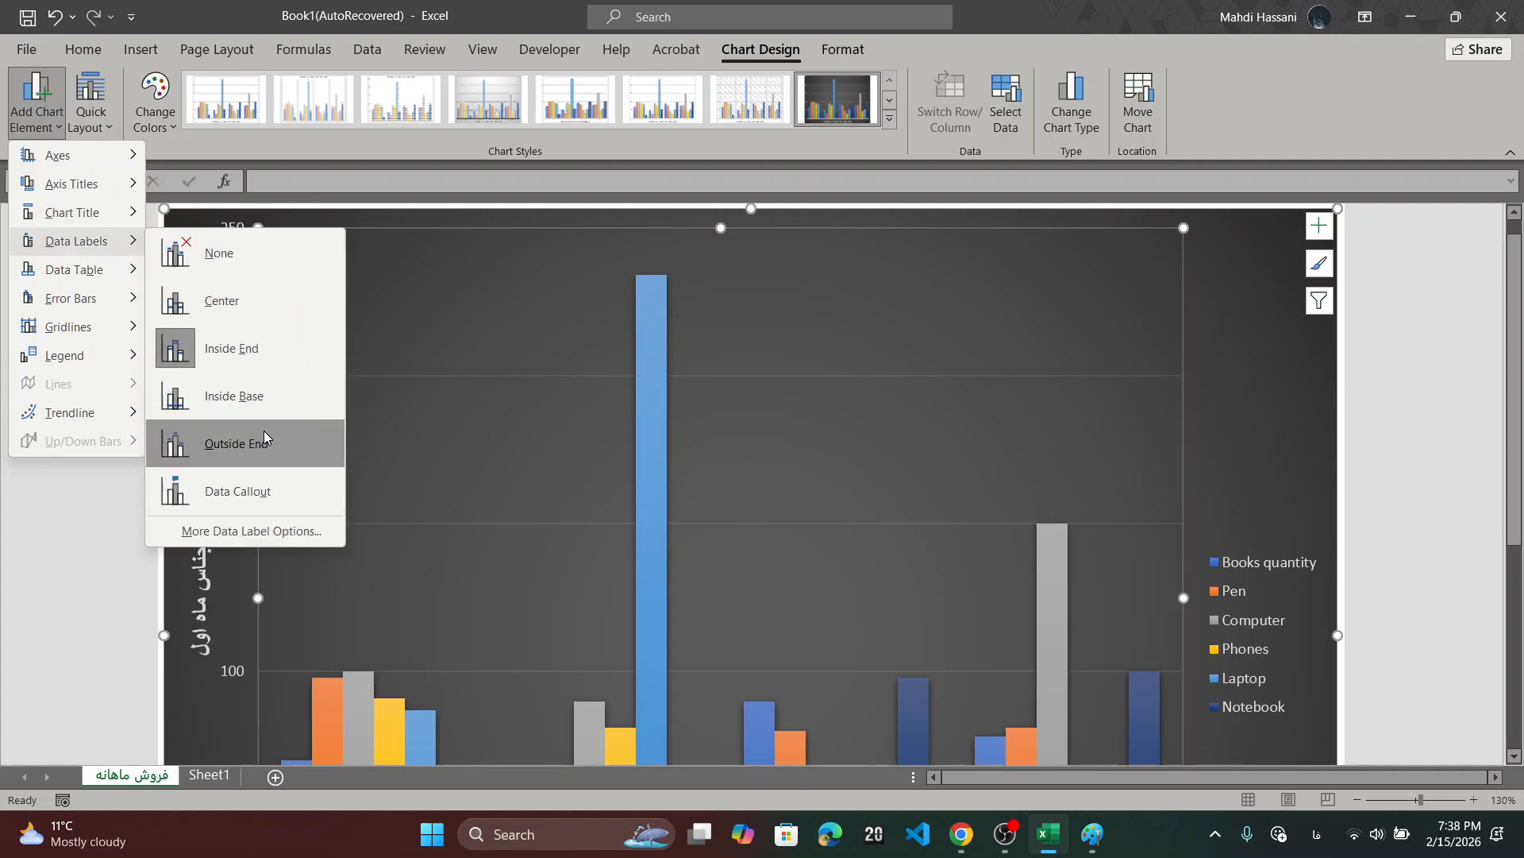
click(264, 430)
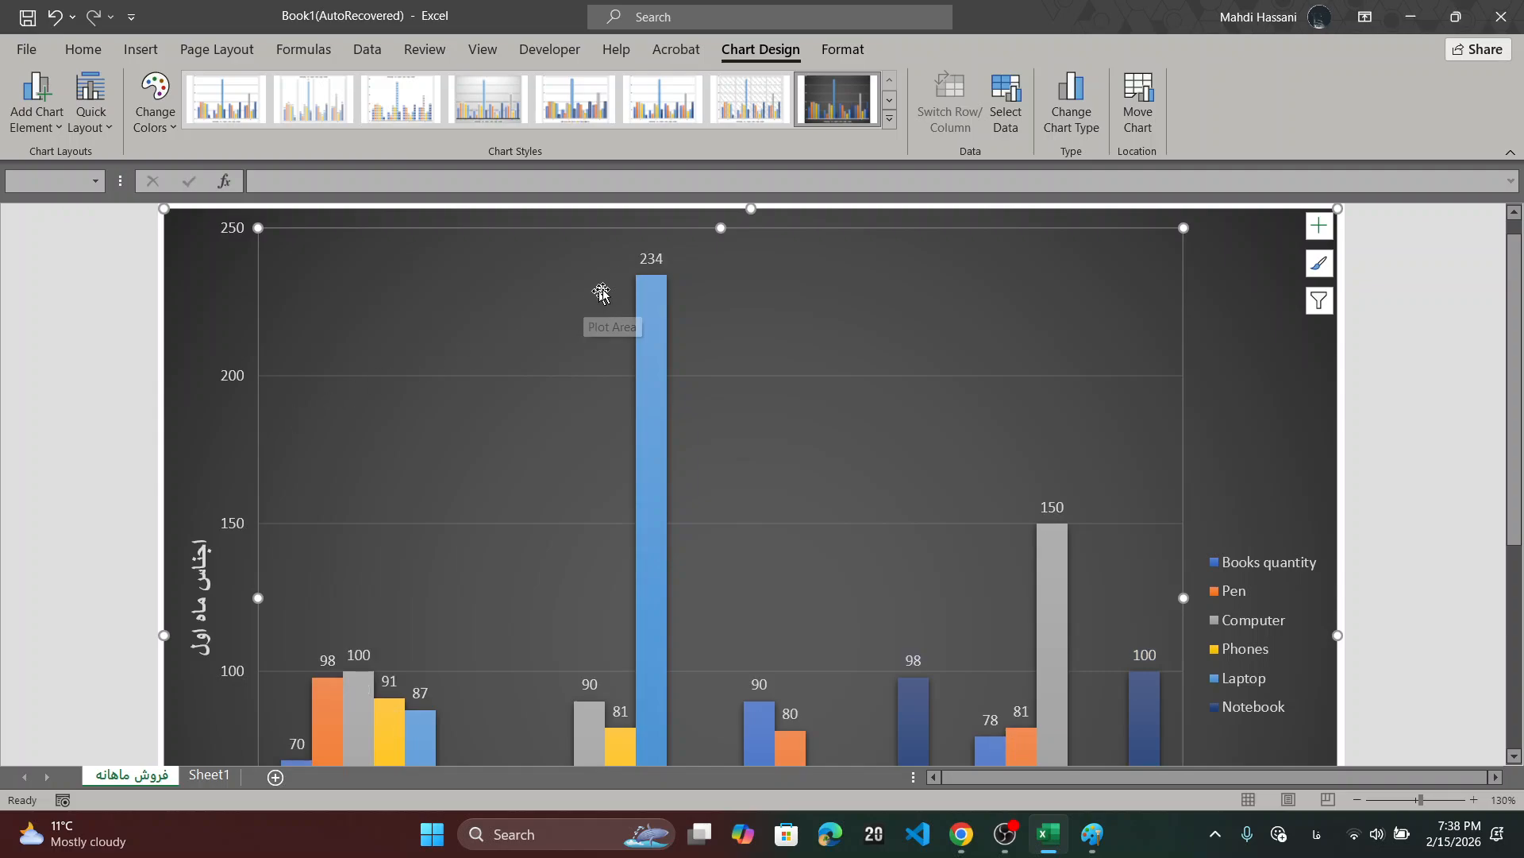
scroll(647, 262, up, 2)
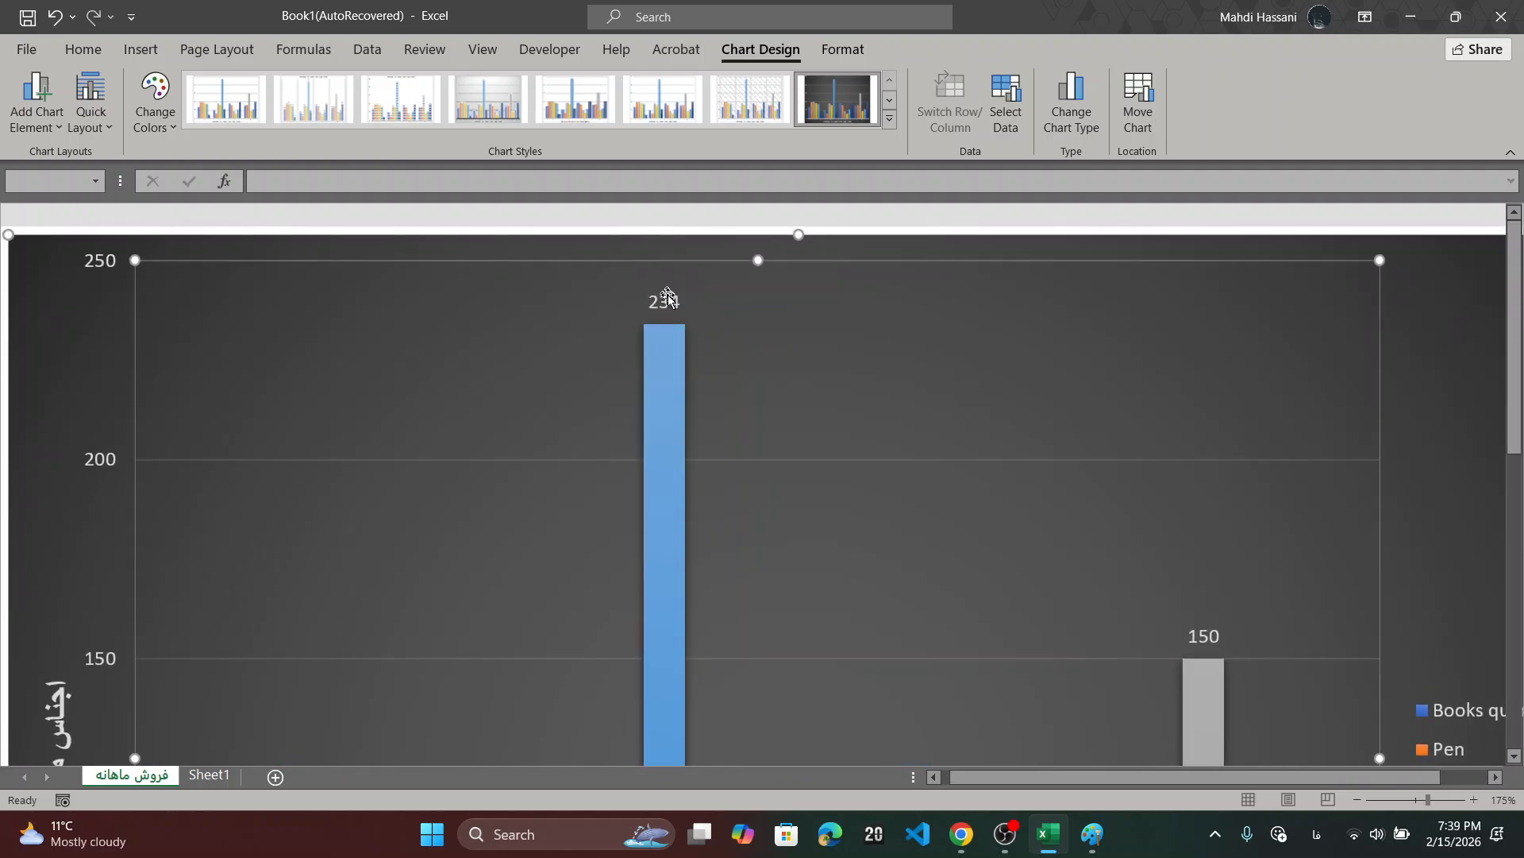
- Set the chart's data labels to the Center position inside the columns
scroll(668, 302, up, 2)
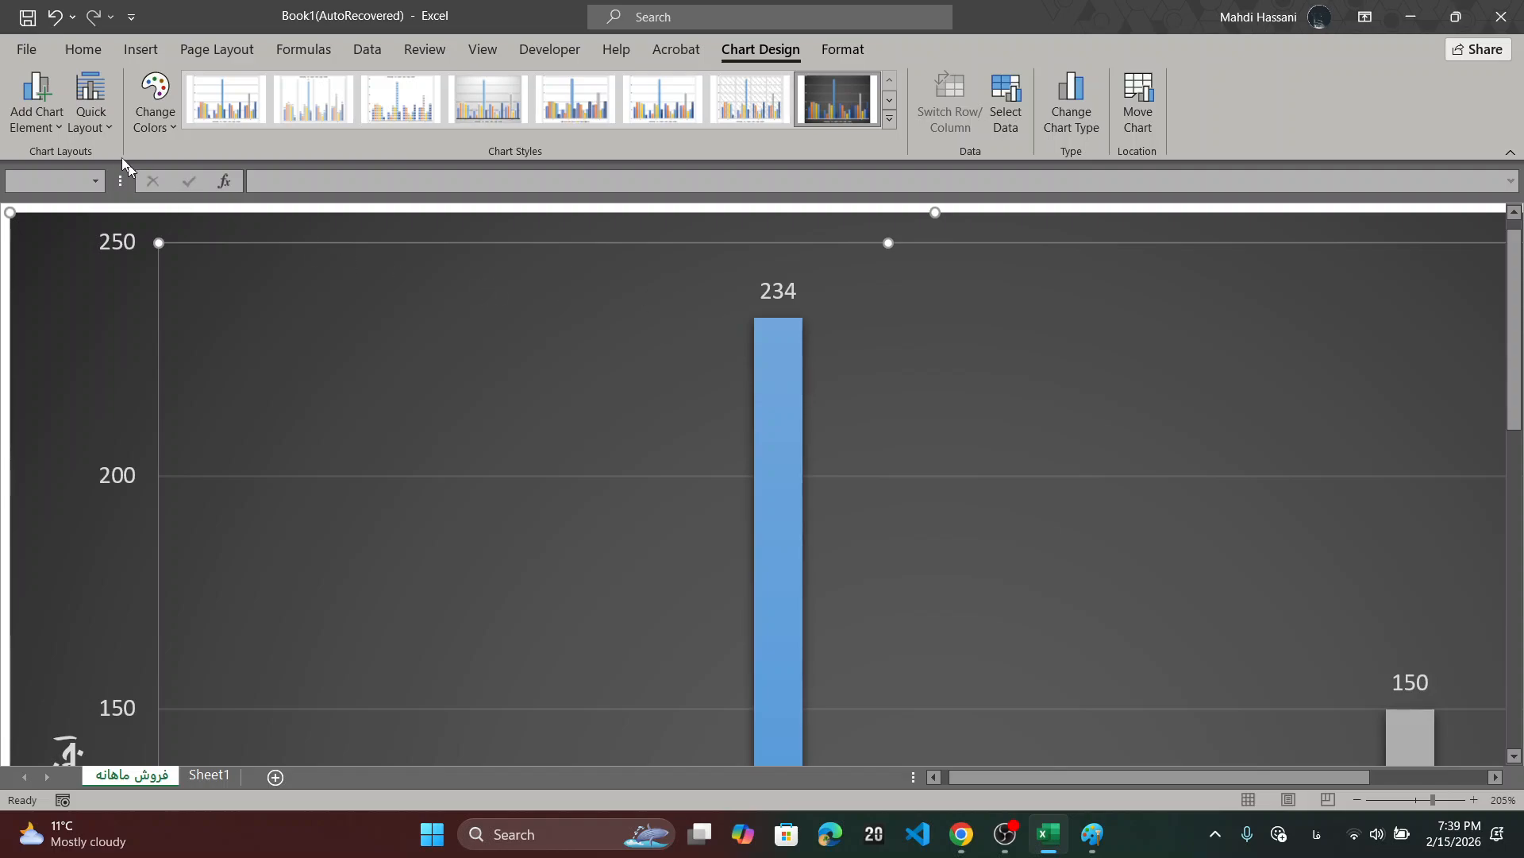
click(60, 134)
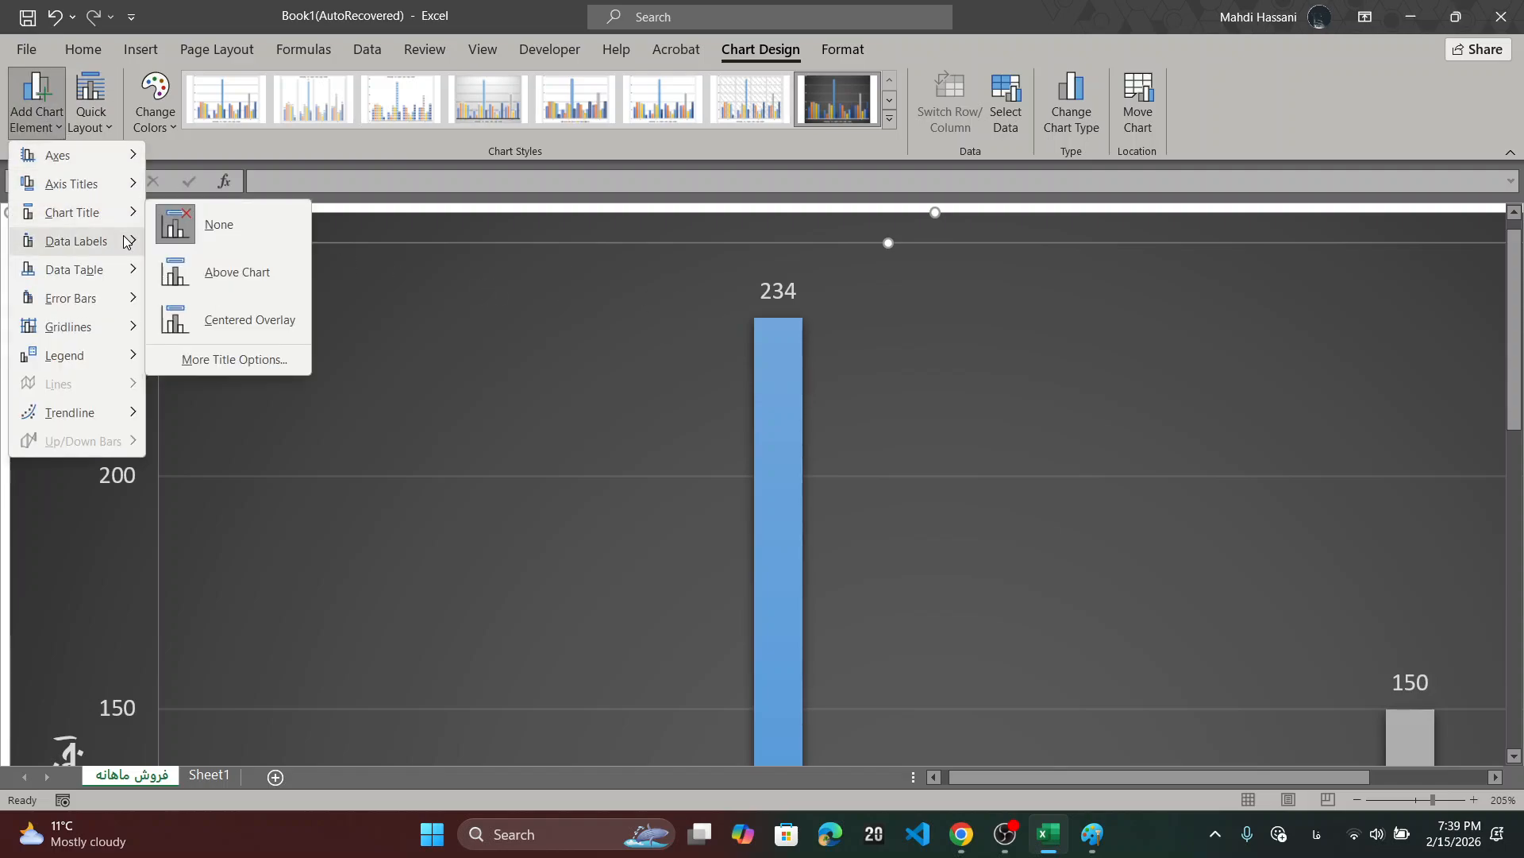
mouse_move(119, 240)
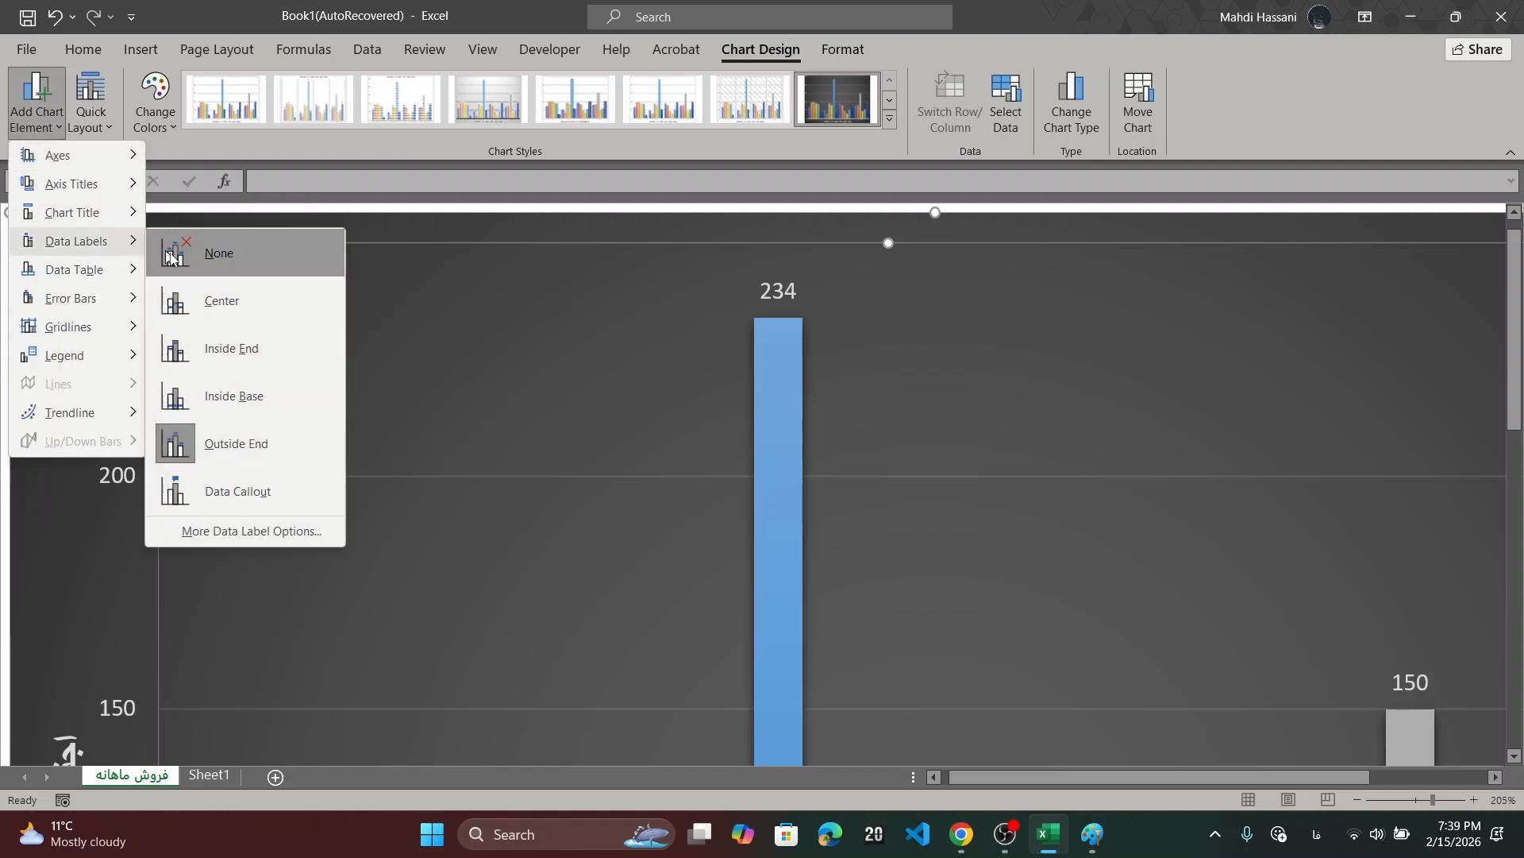
click(205, 318)
scroll(711, 557, down, 2)
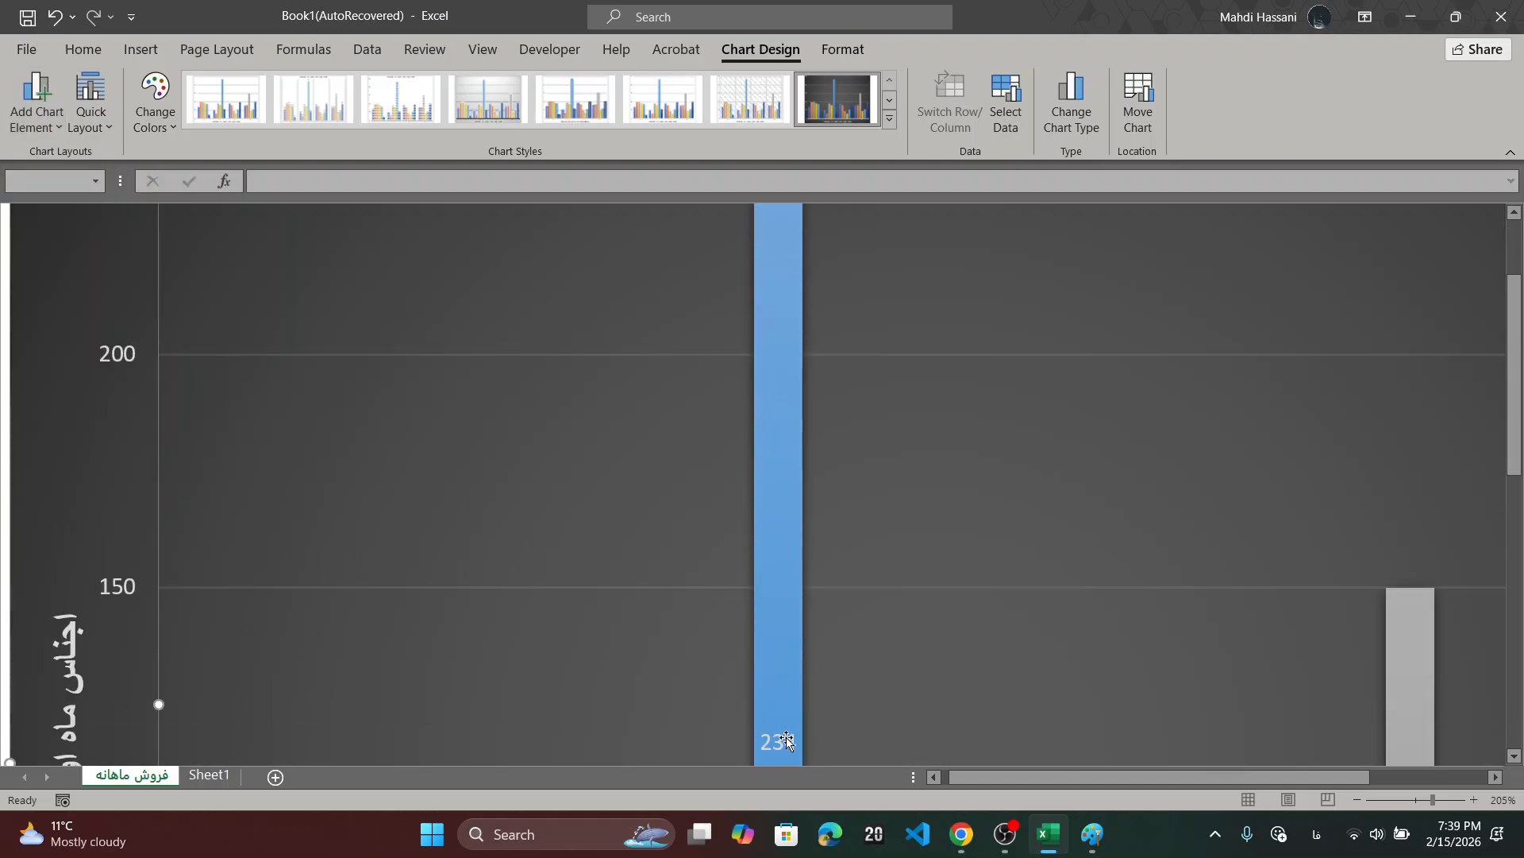
scroll(786, 740, down, 2)
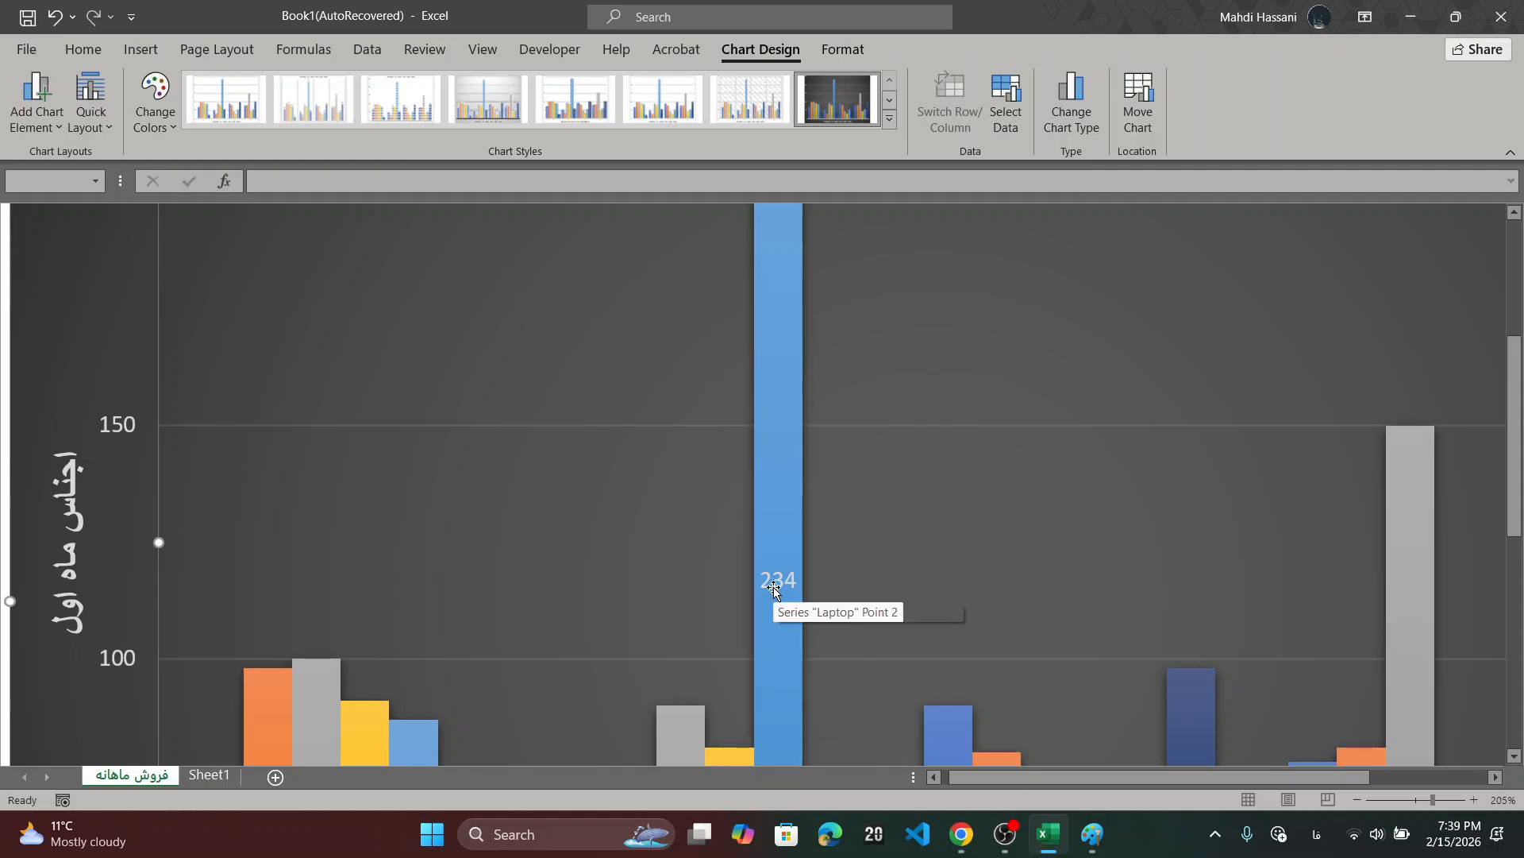
- Change the chart's data labels to the Data Callout style
click(36, 102)
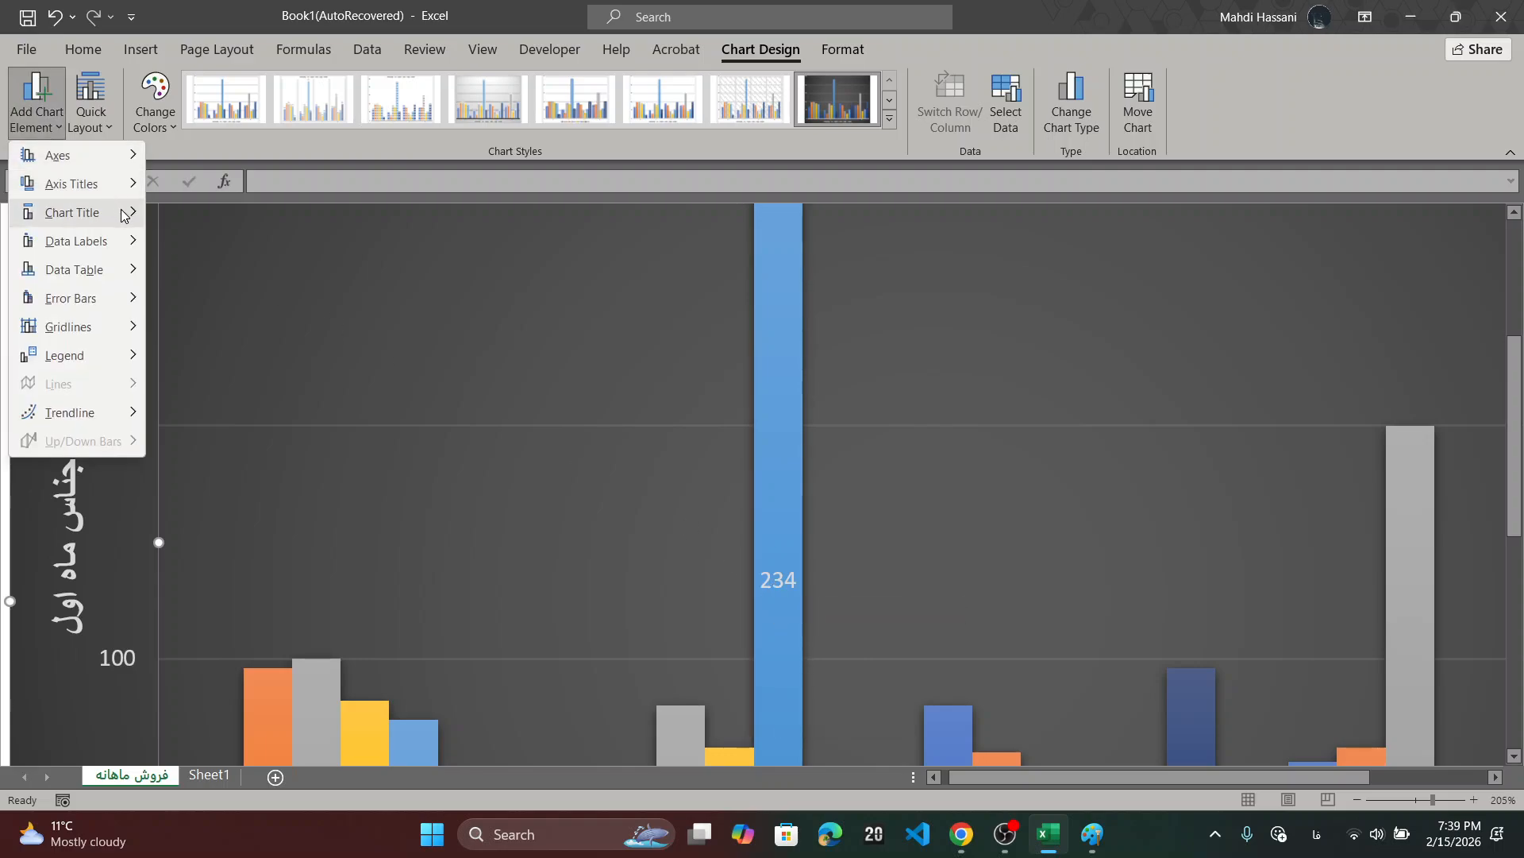
mouse_move(127, 240)
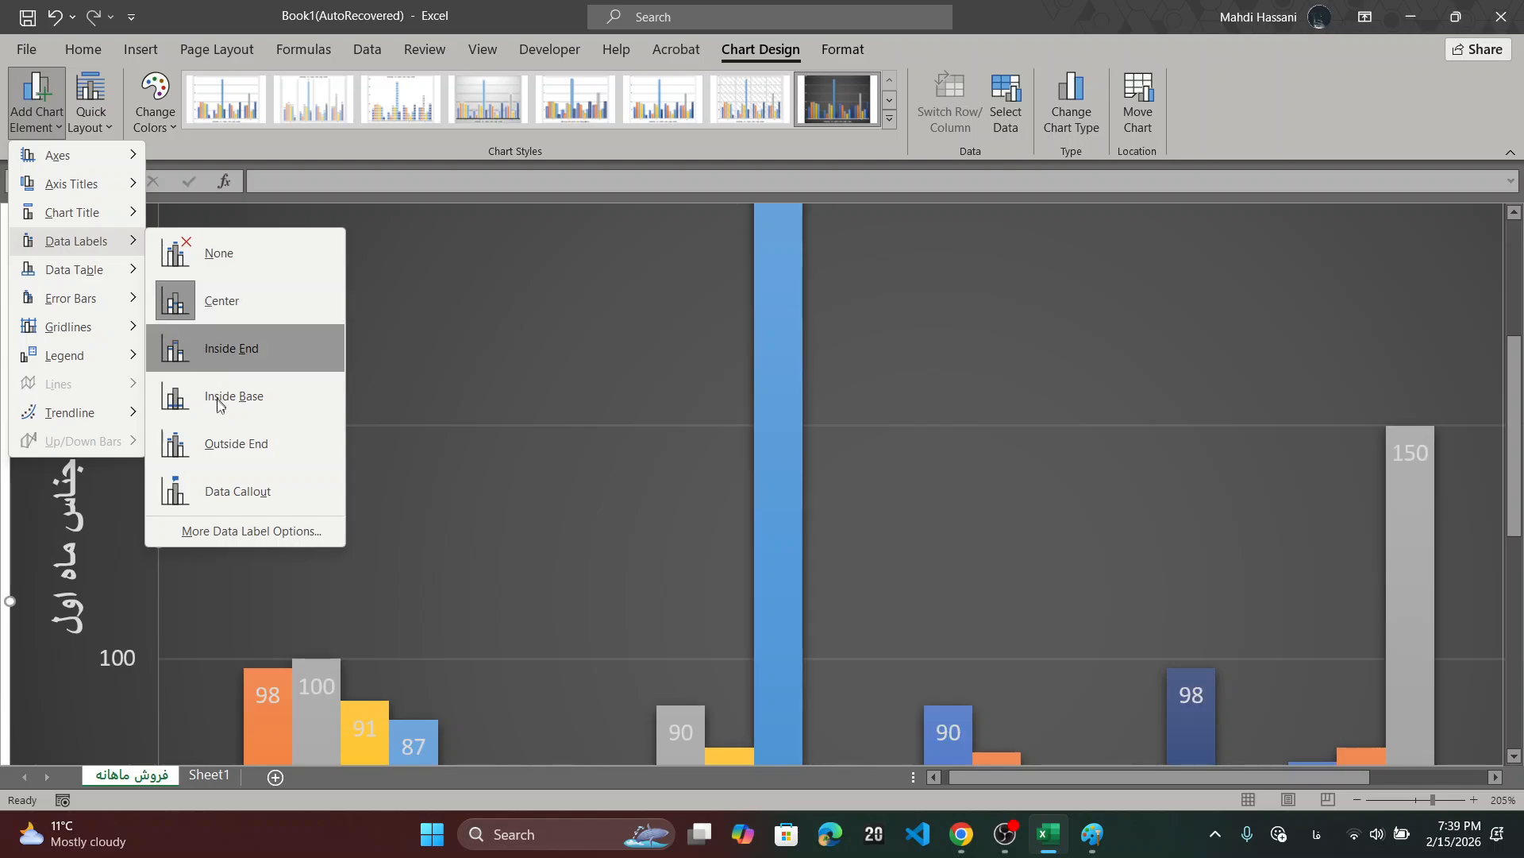
click(248, 483)
scroll(542, 546, down, 1)
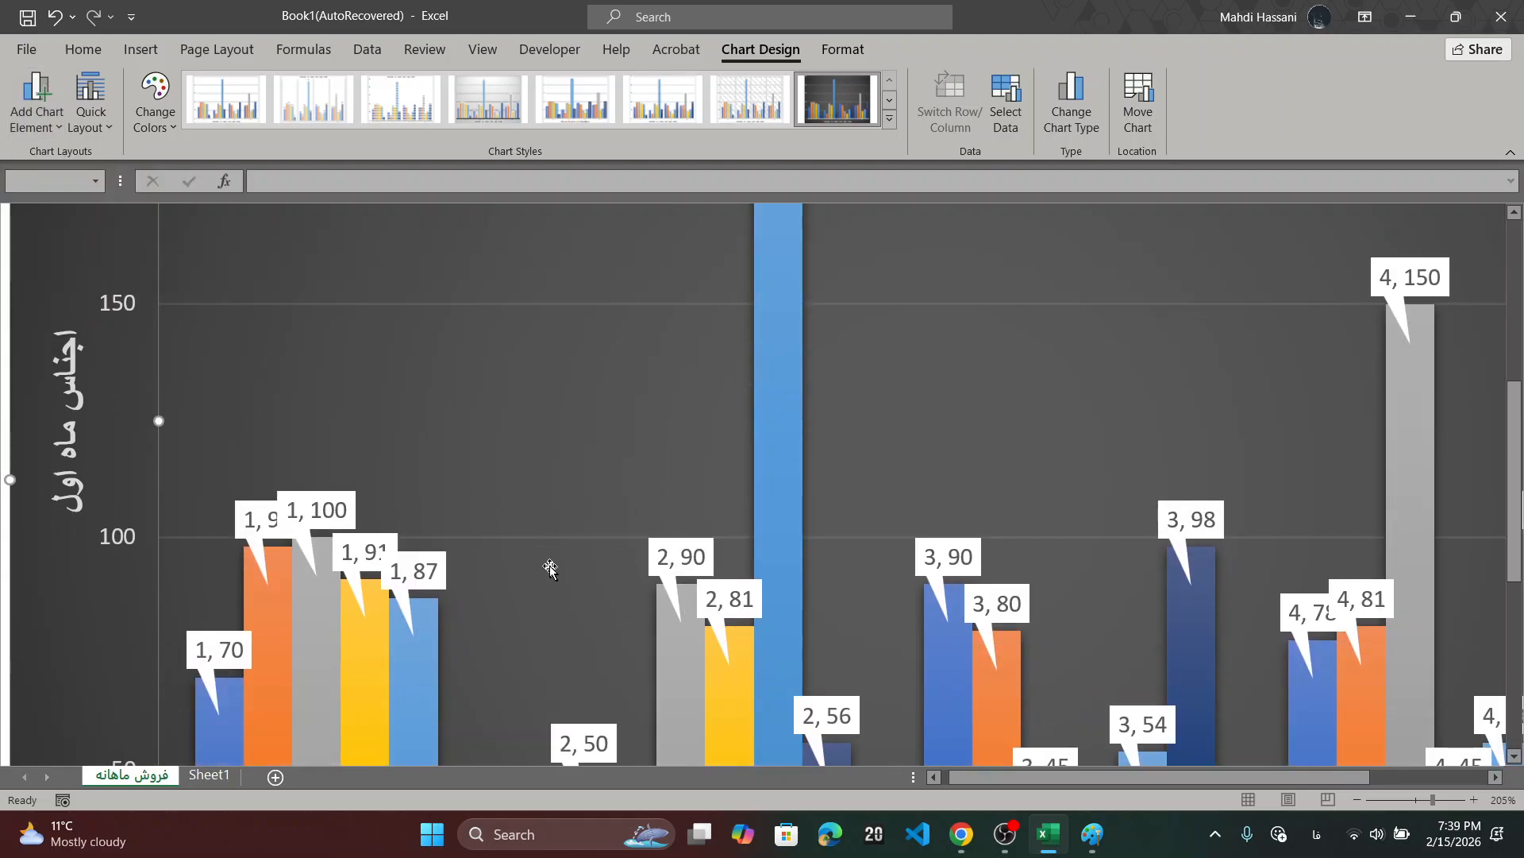
scroll(550, 565, up, 2)
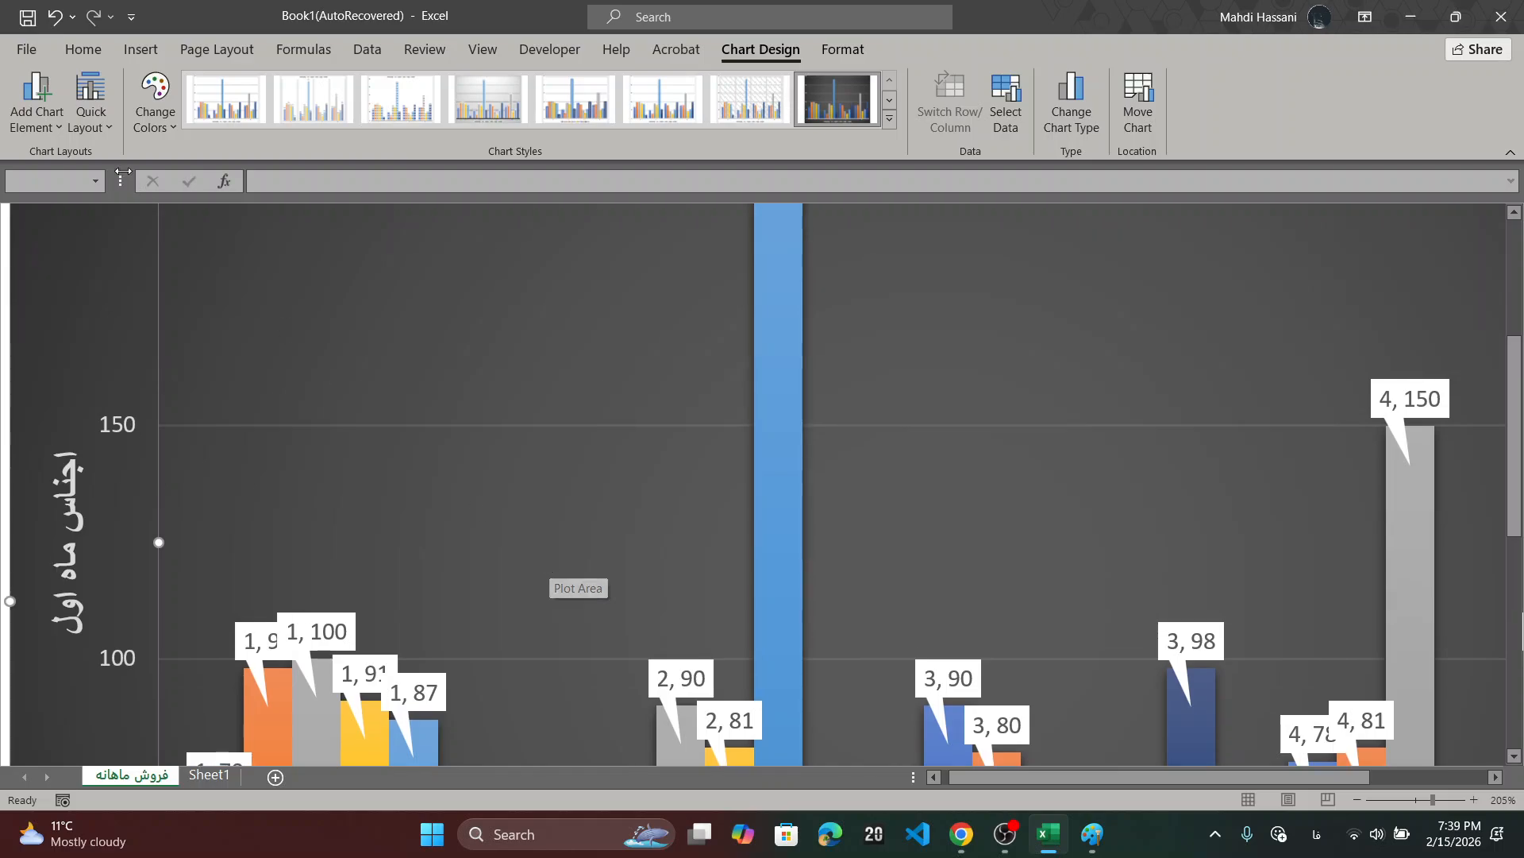
- Try the callout labels in the Inside End position and in the Center position of the columns
click(95, 117)
click(61, 125)
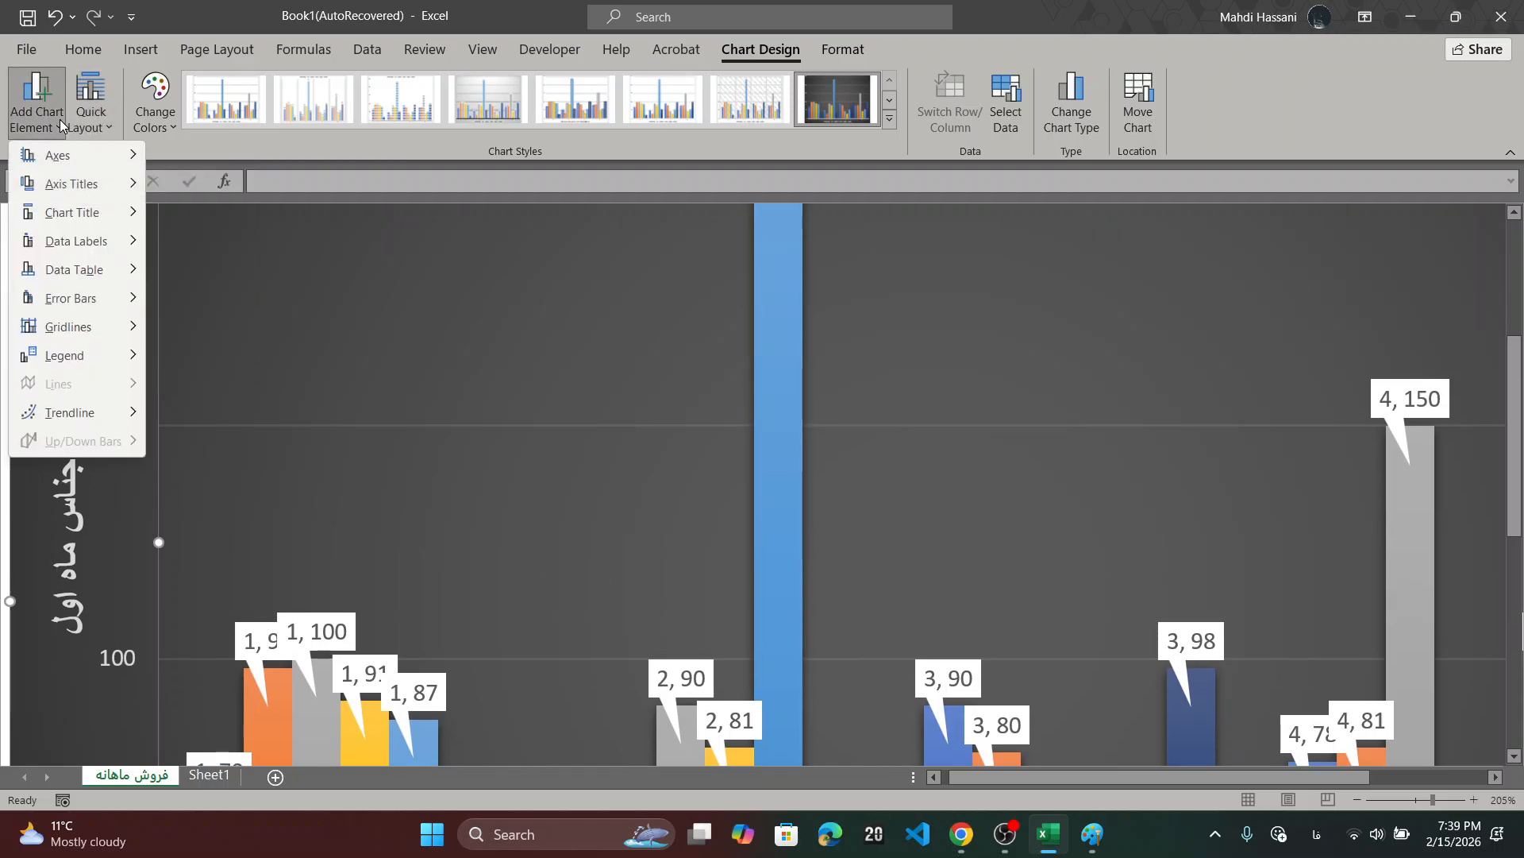
mouse_move(117, 197)
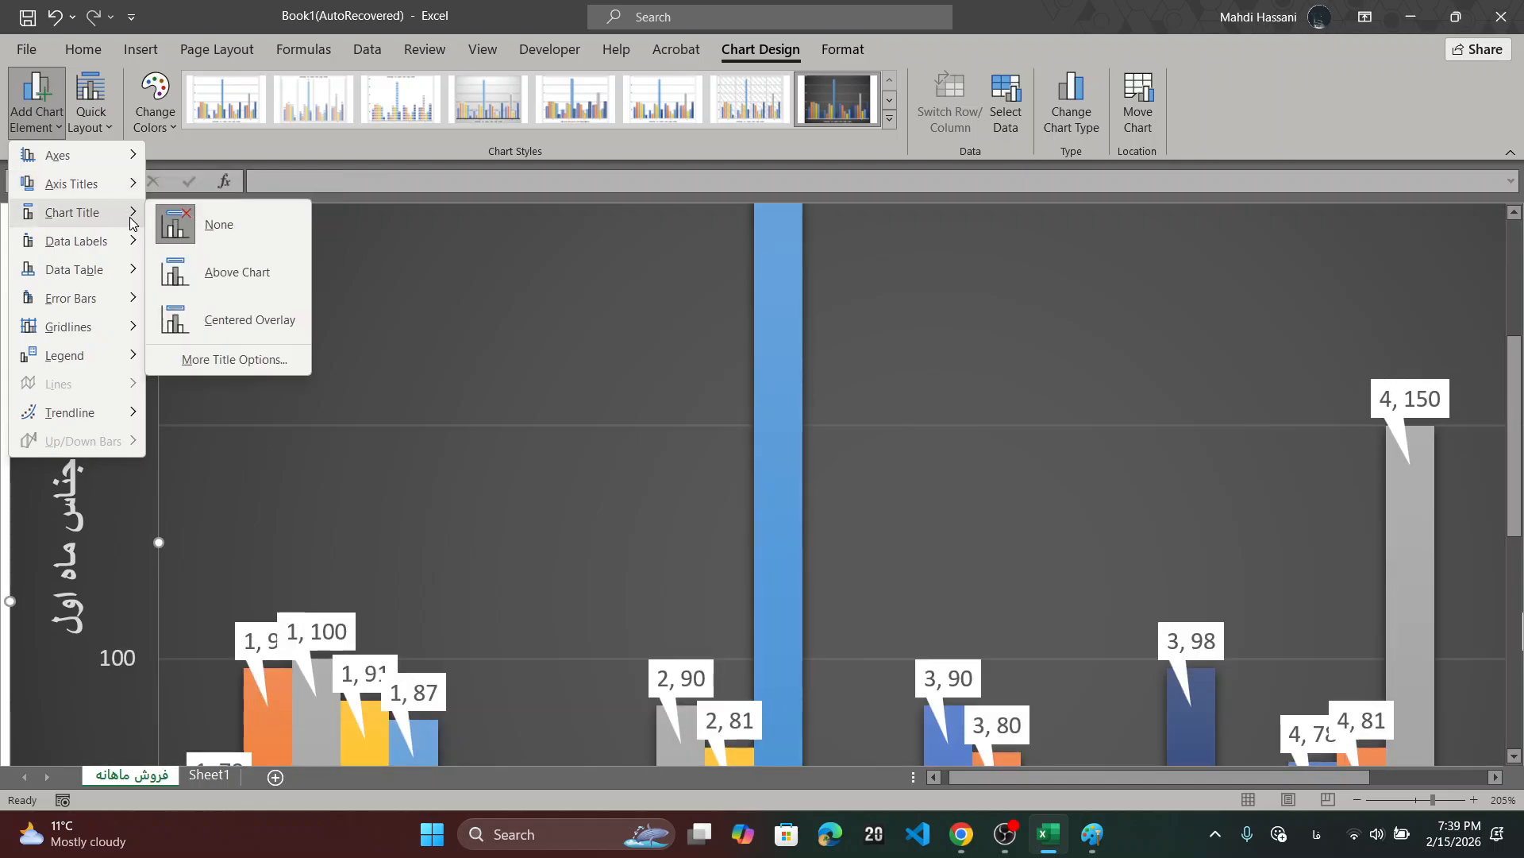
mouse_move(125, 241)
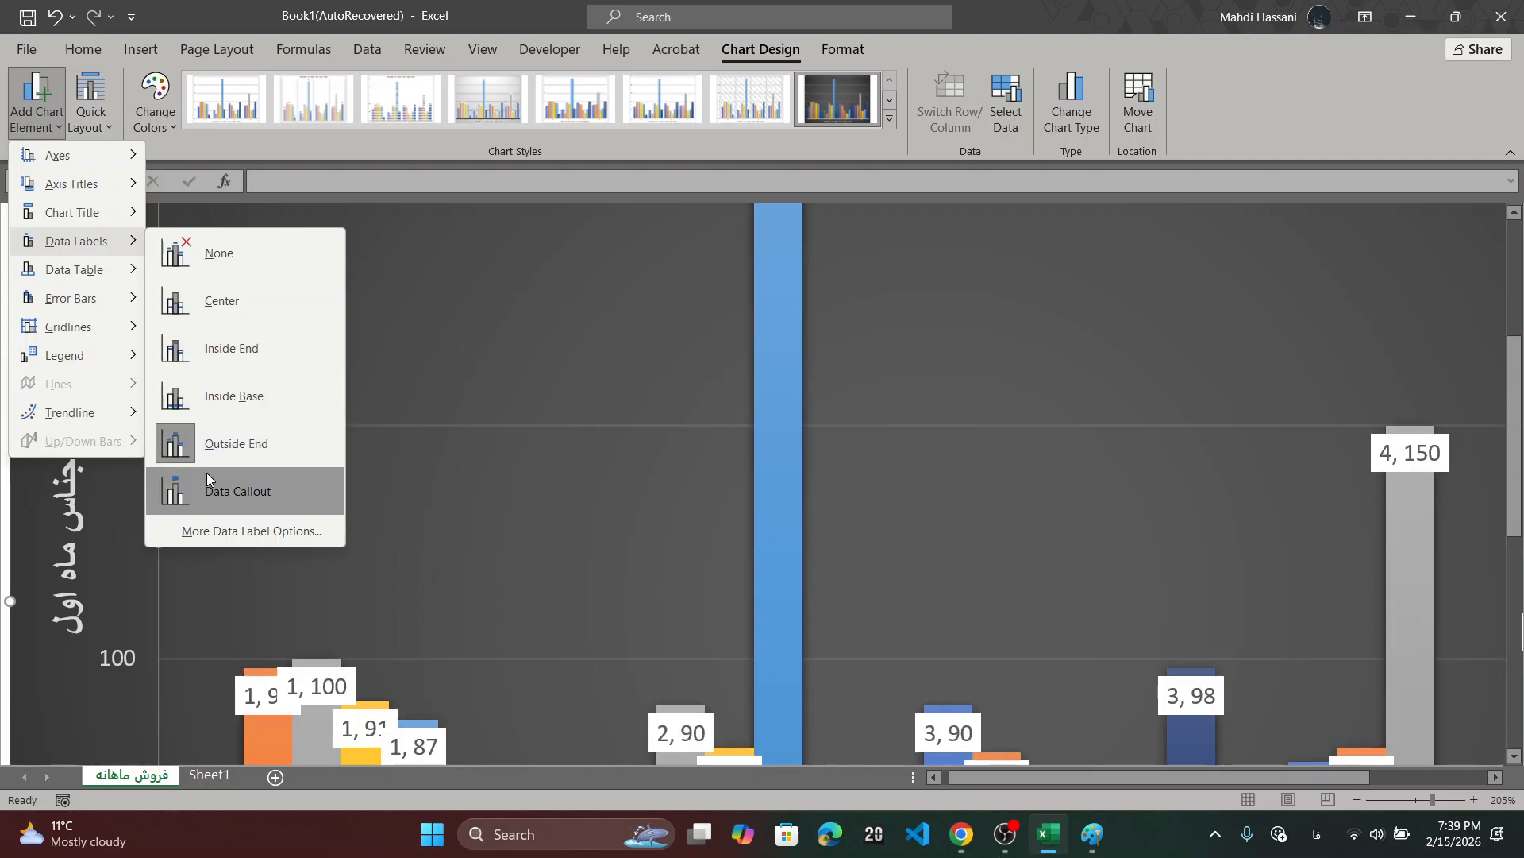
click(208, 358)
scroll(416, 488, down, 1)
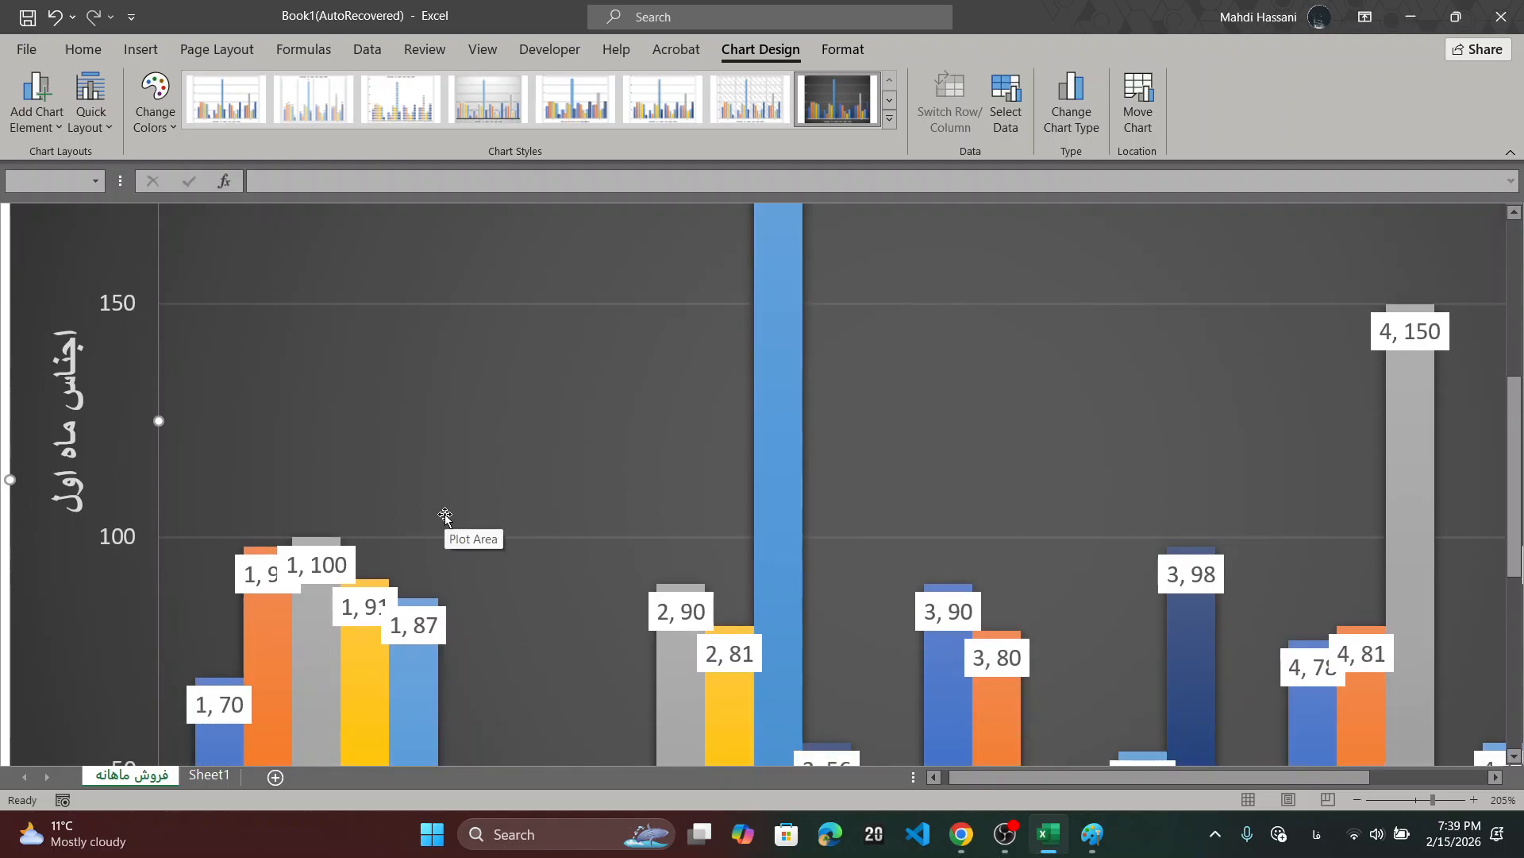
click(55, 116)
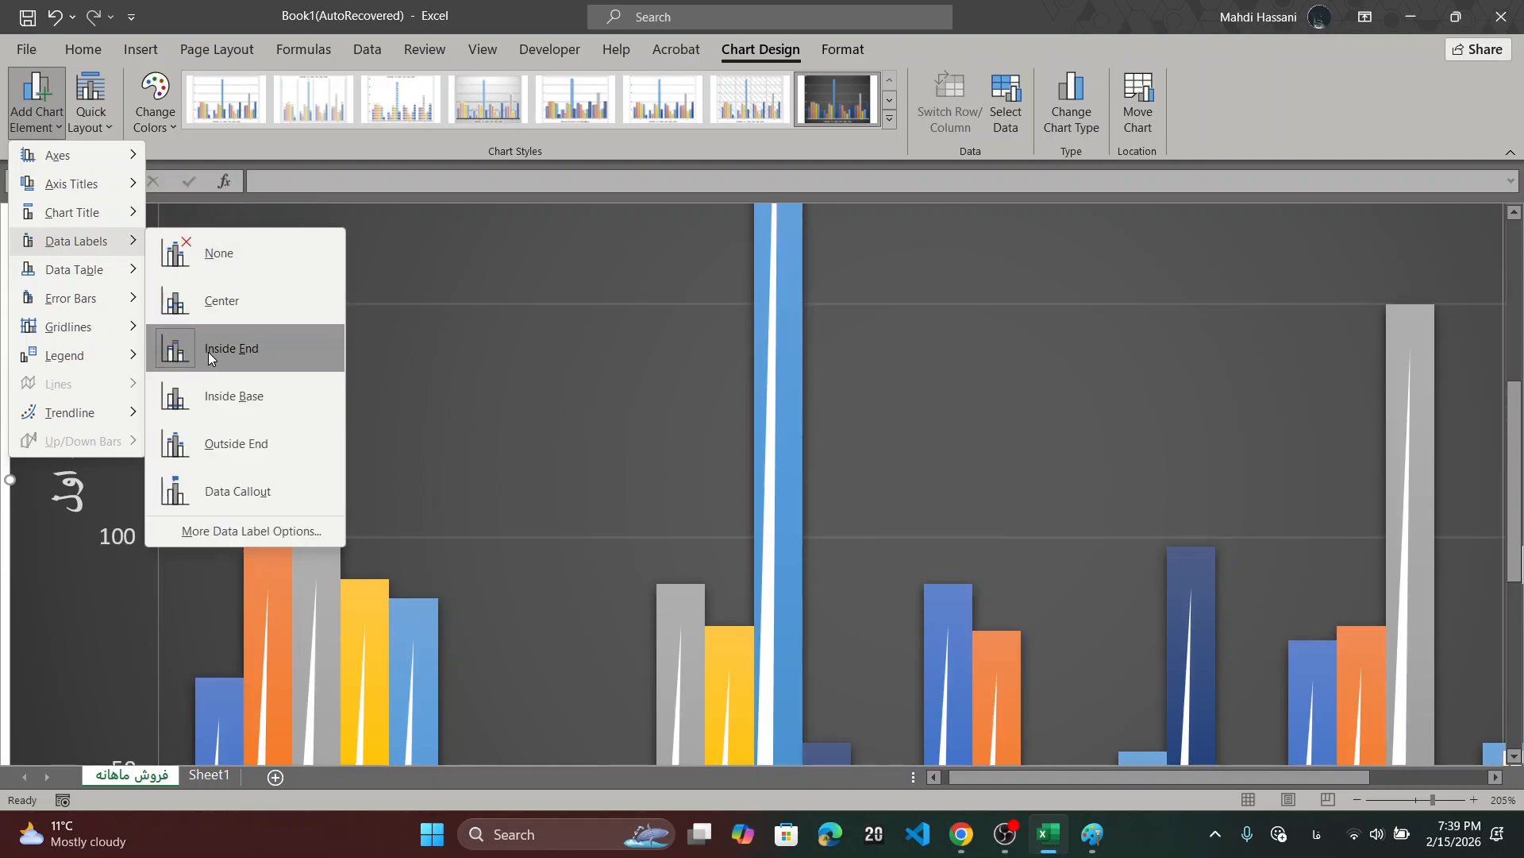
click(208, 304)
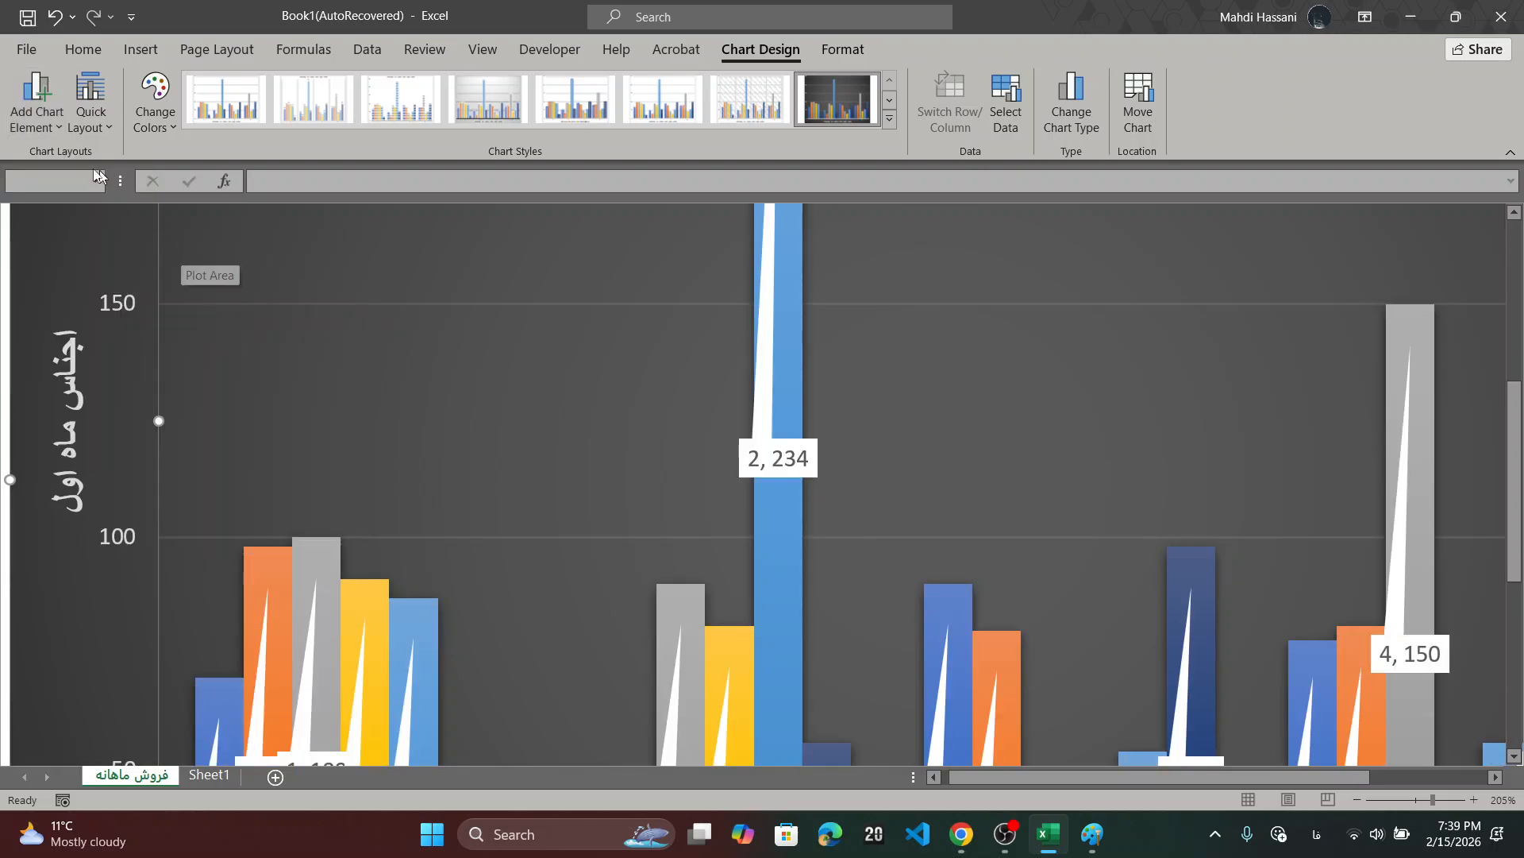
- Undo the callout and position changes back to the plain Outside End data labels
click(37, 99)
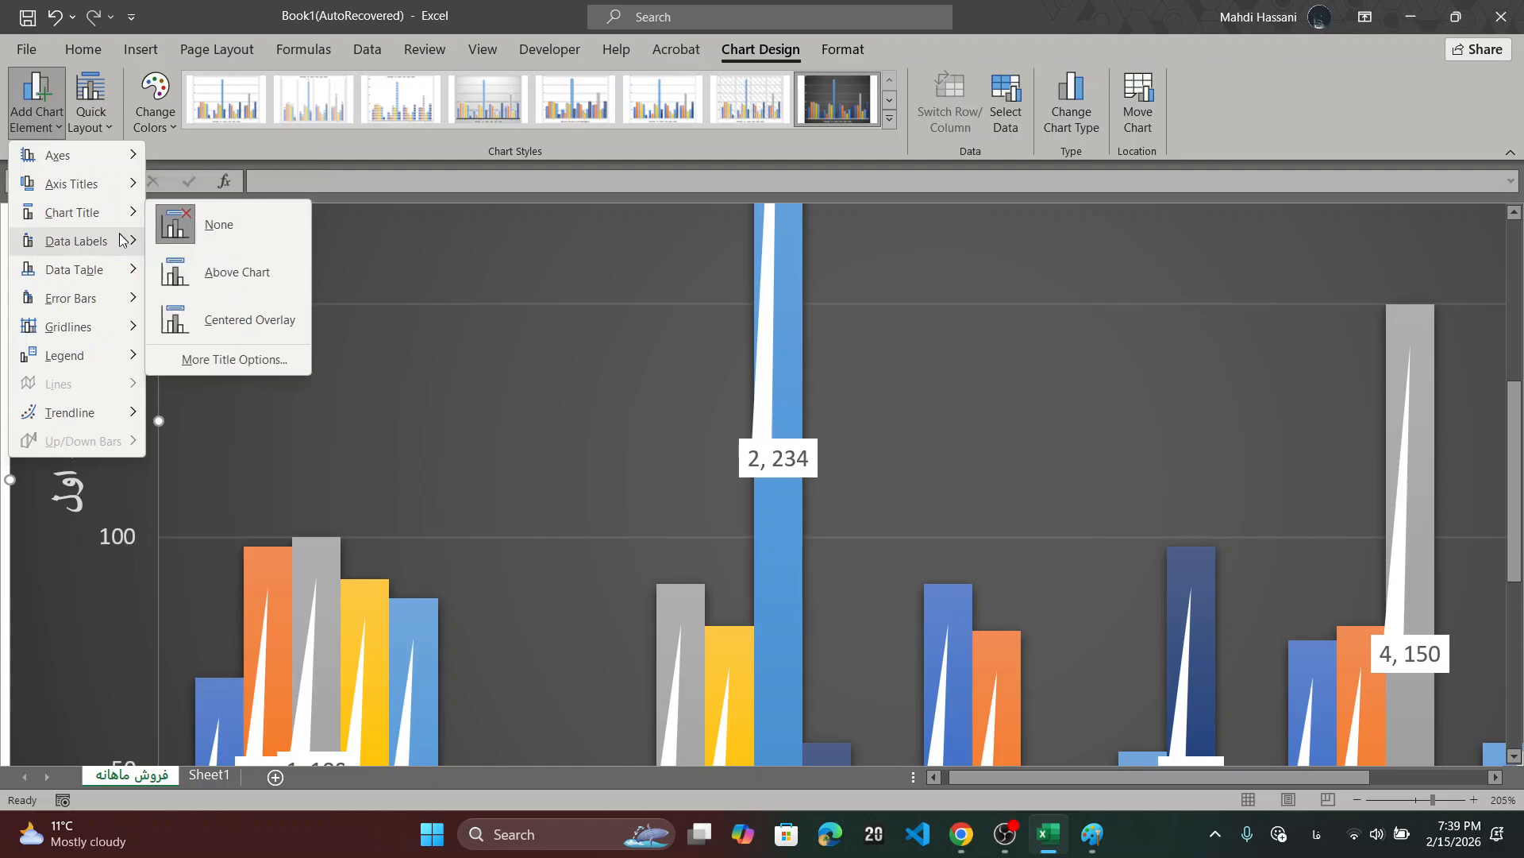
mouse_move(125, 240)
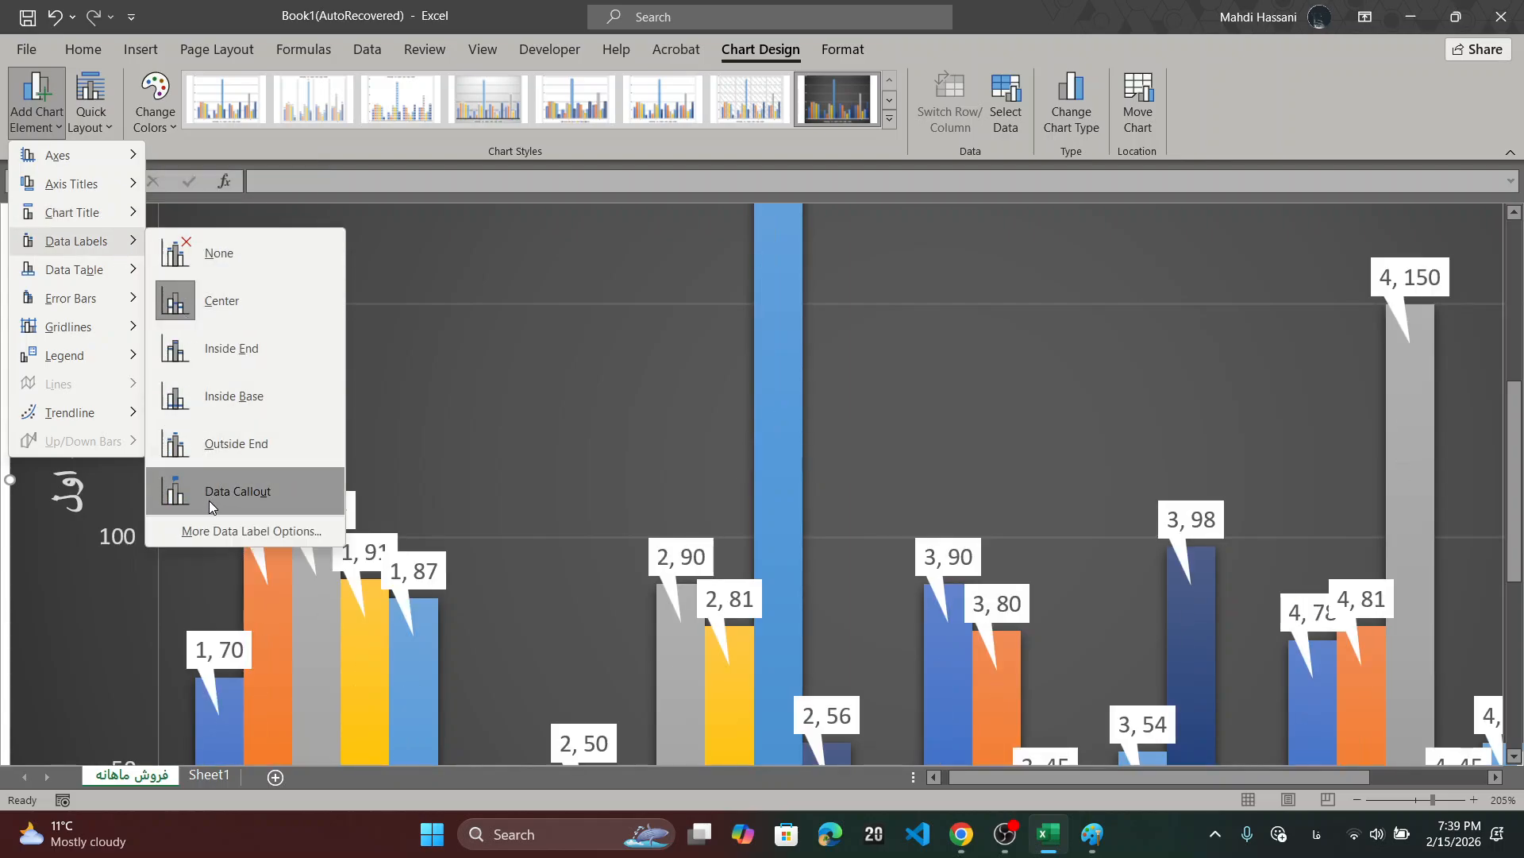
click(459, 390)
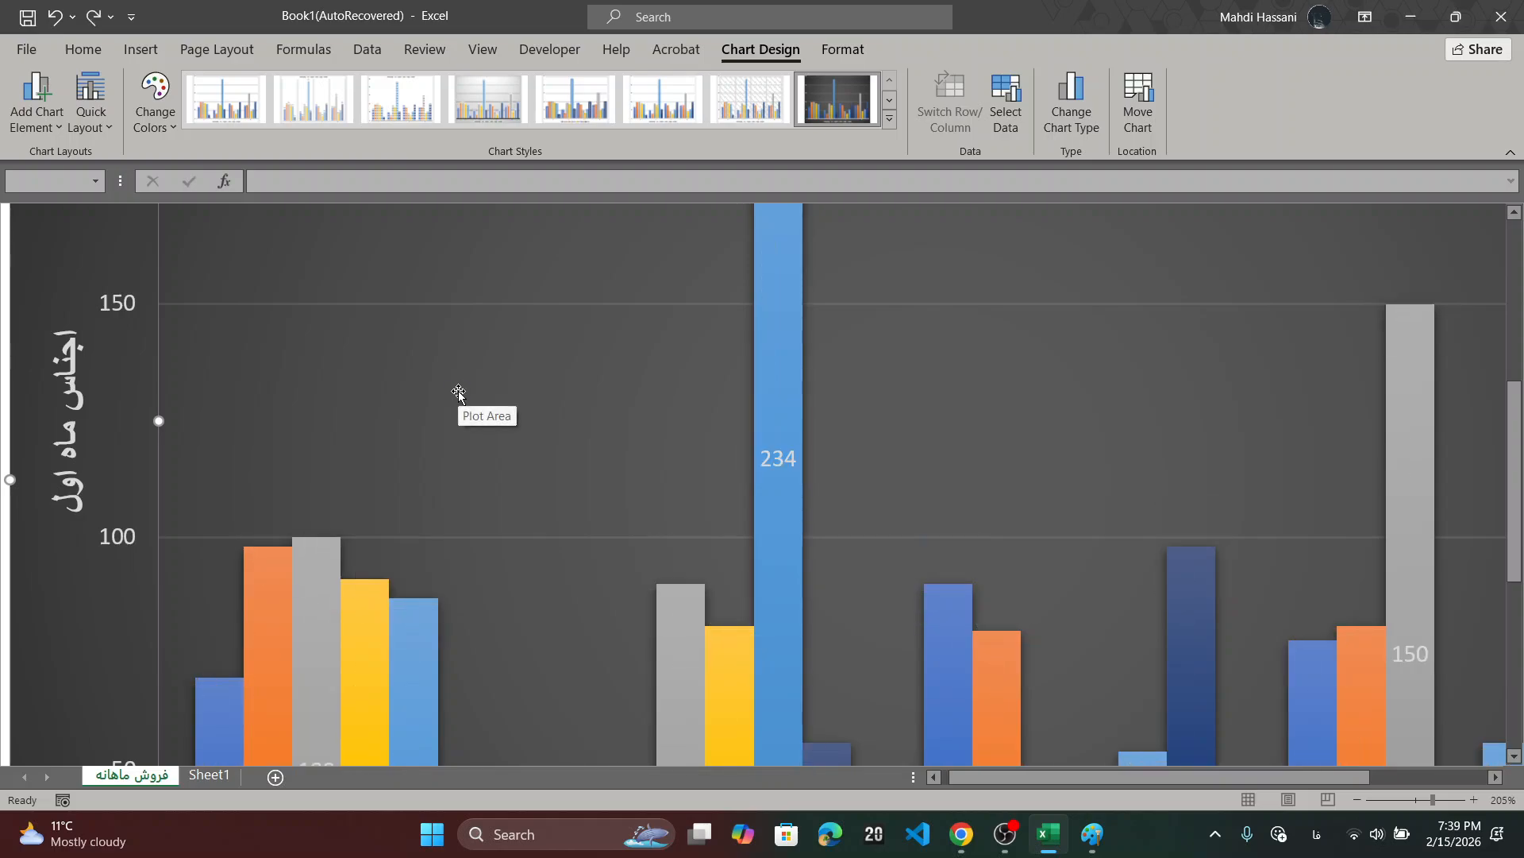
key(ctrl+z)
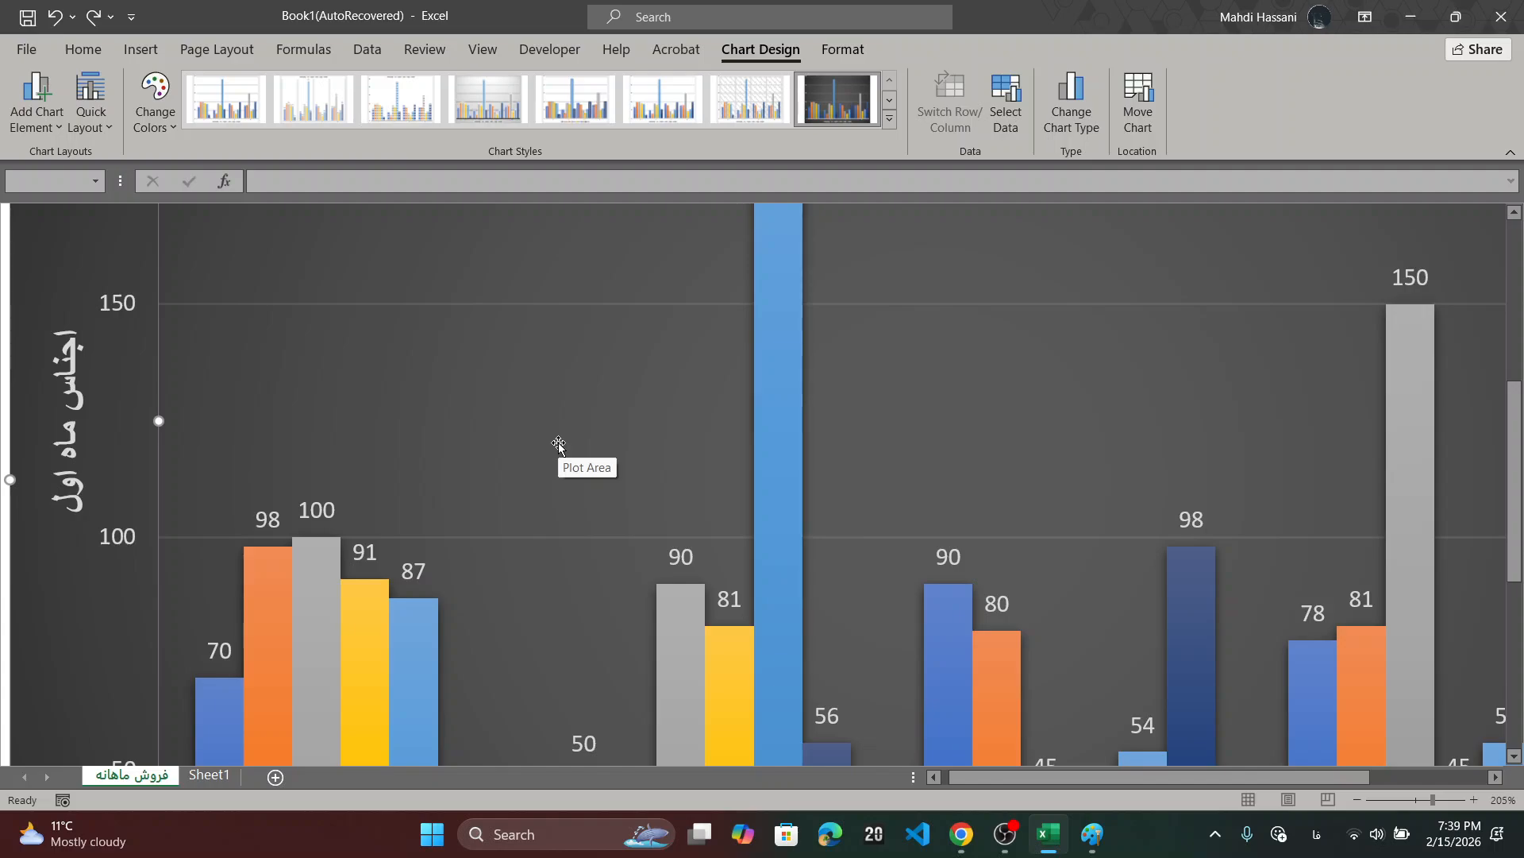
click(30, 131)
mouse_move(111, 273)
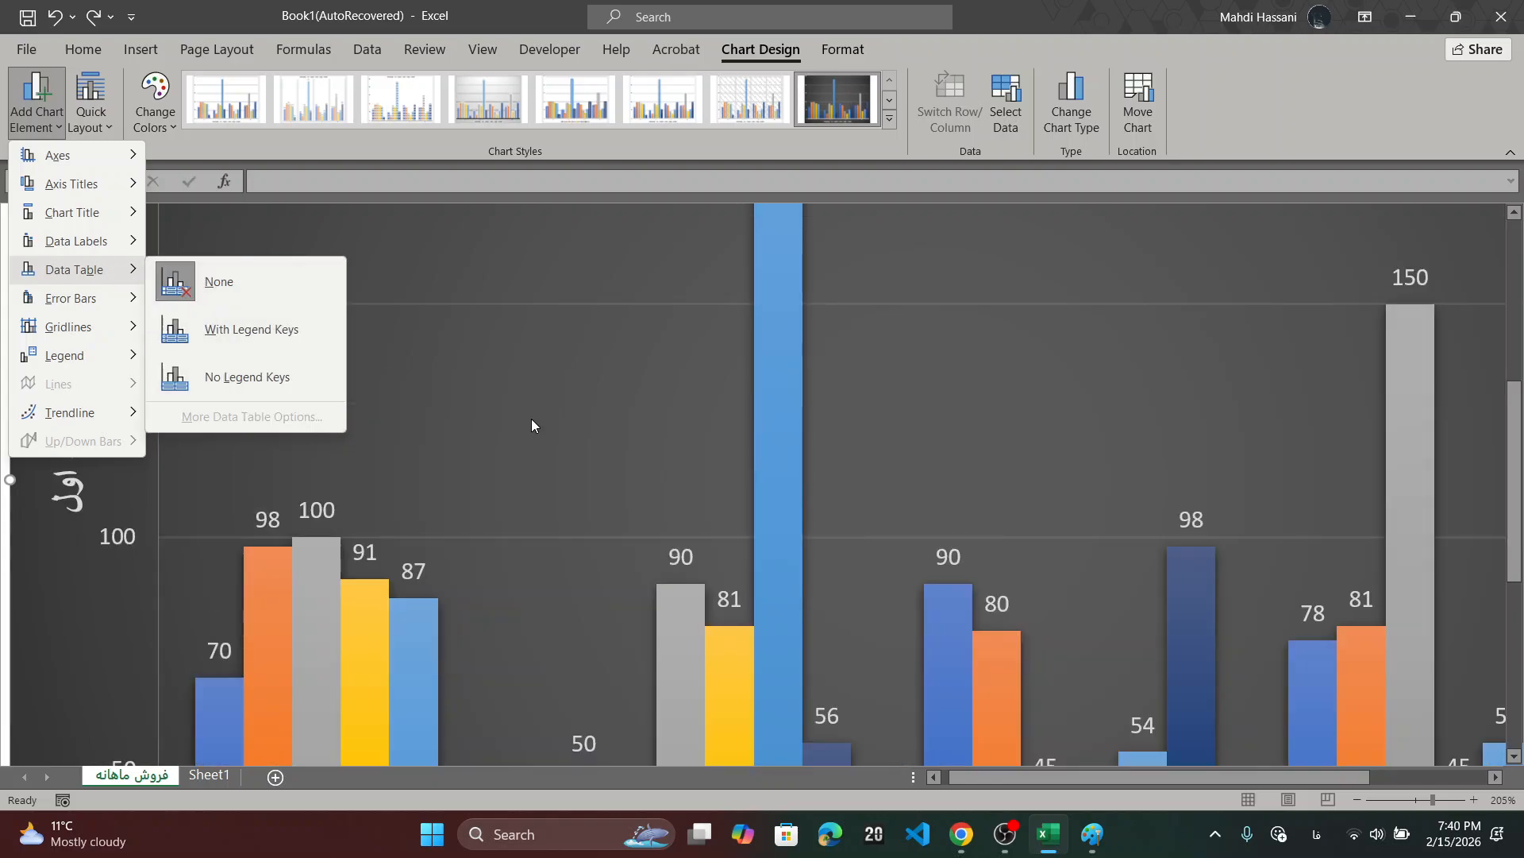
click(535, 426)
- Add a data table with the No Legend Keys option below the chart's columns
ctrl+scroll(531, 418, down, 5)
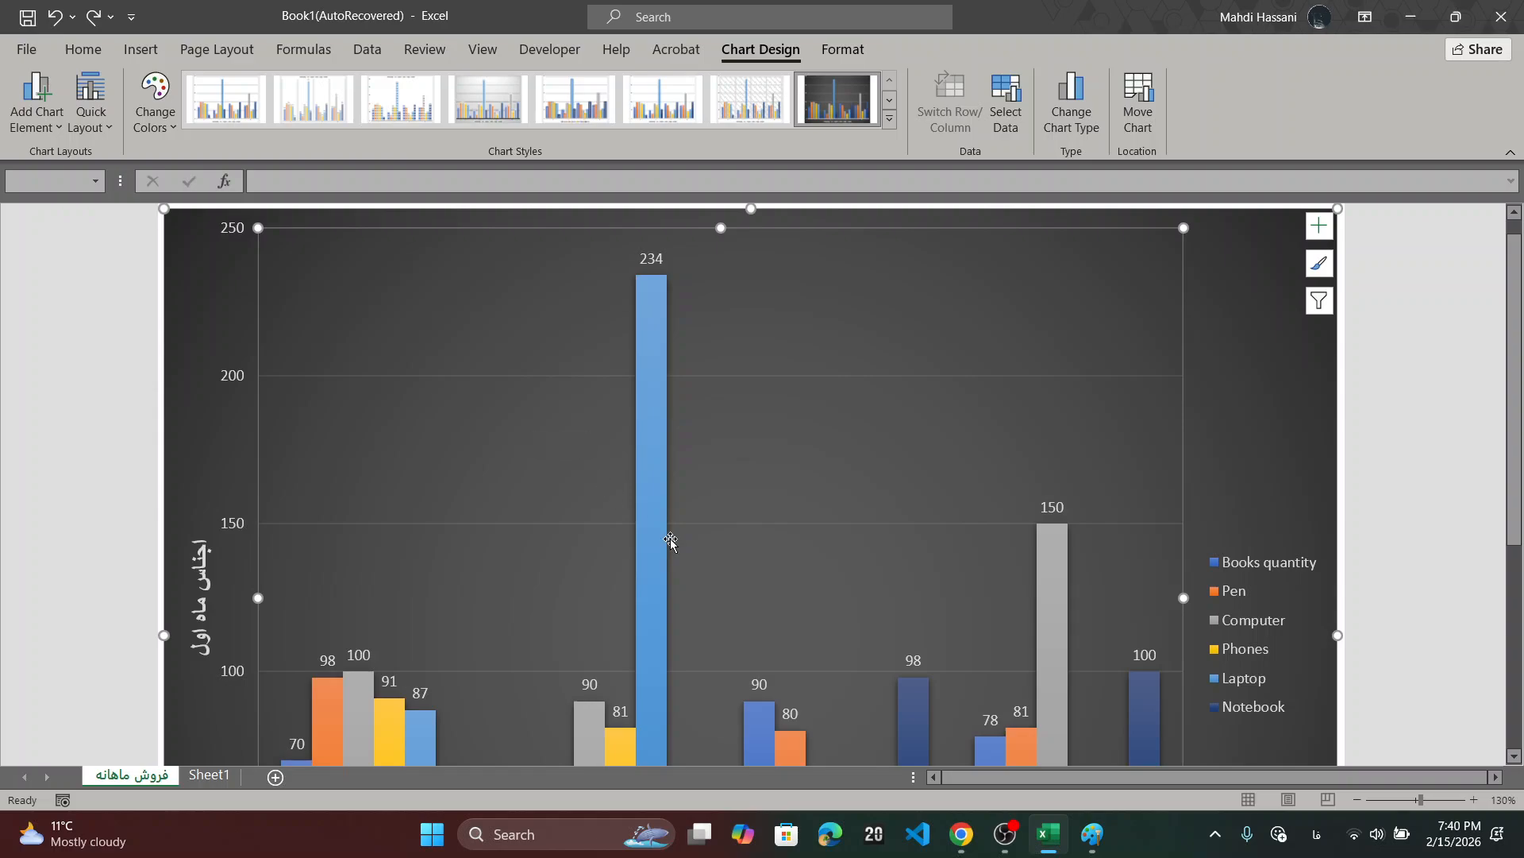
scroll(670, 541, down, 3)
scroll(680, 378, down, 2)
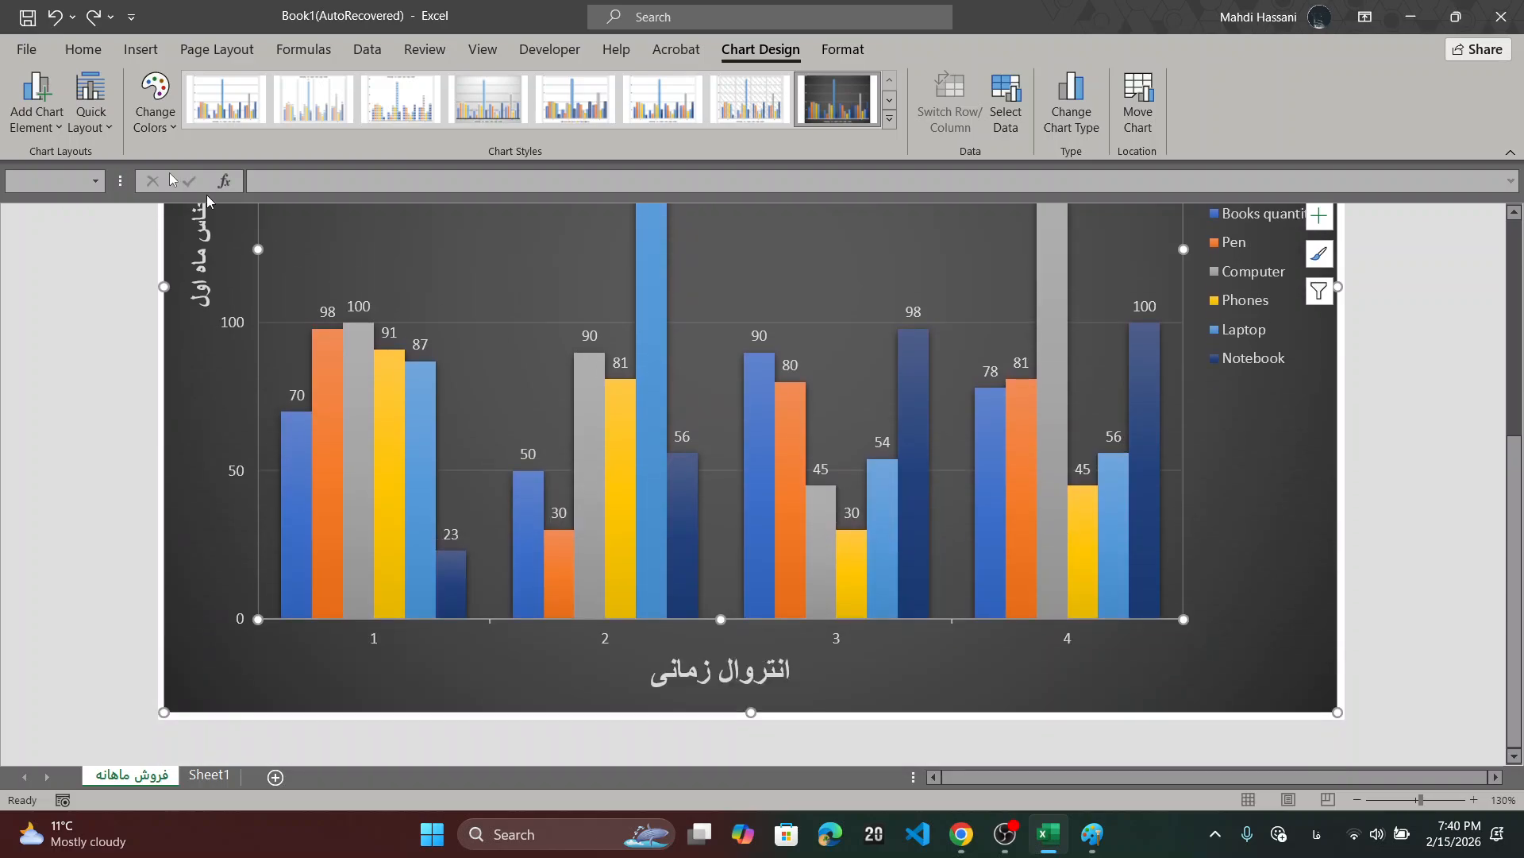
click(29, 112)
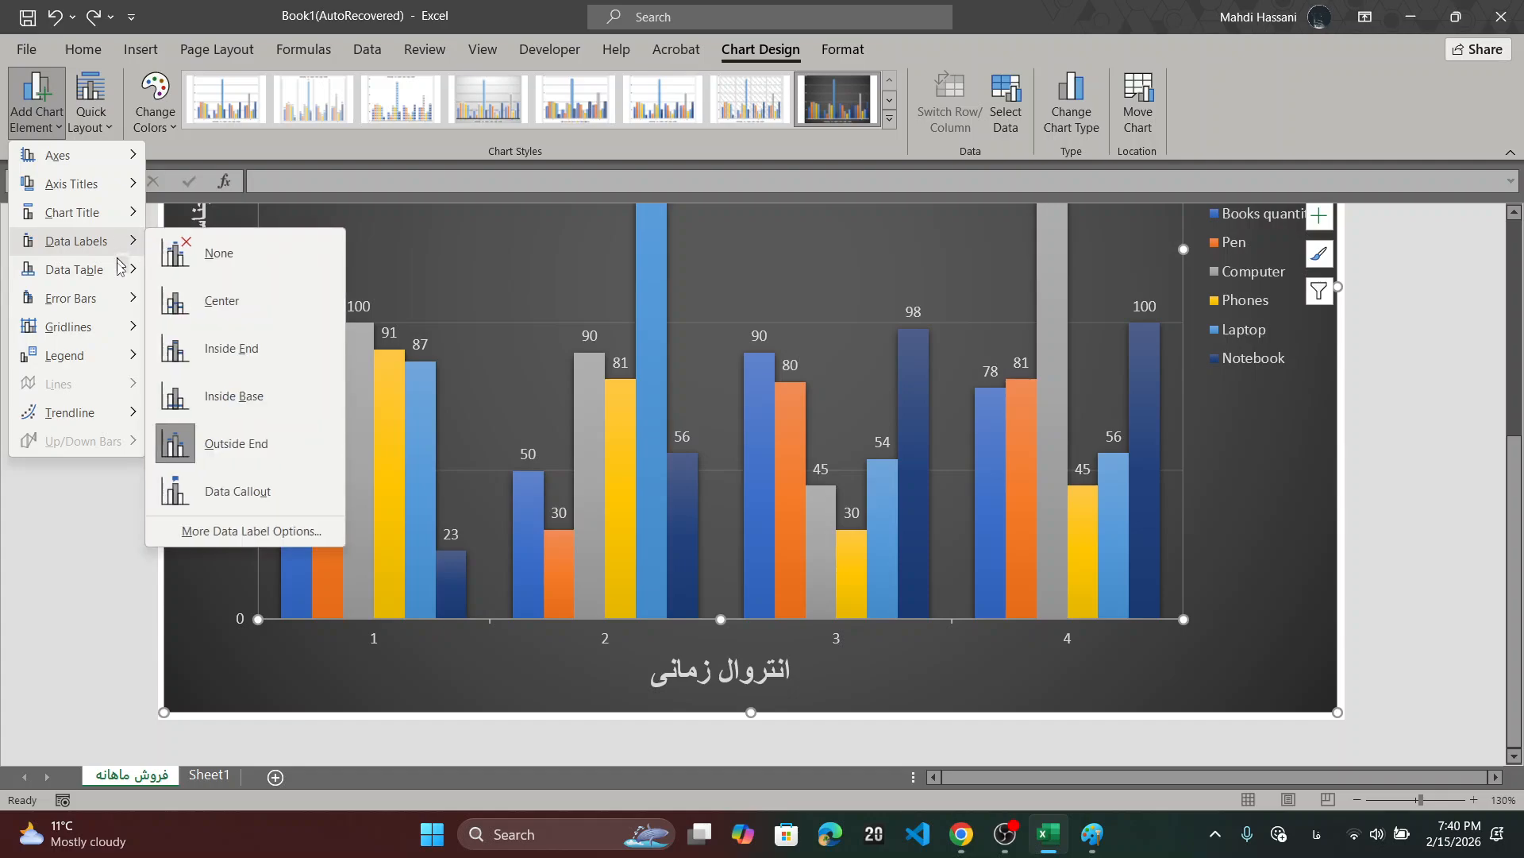
mouse_move(117, 276)
click(239, 376)
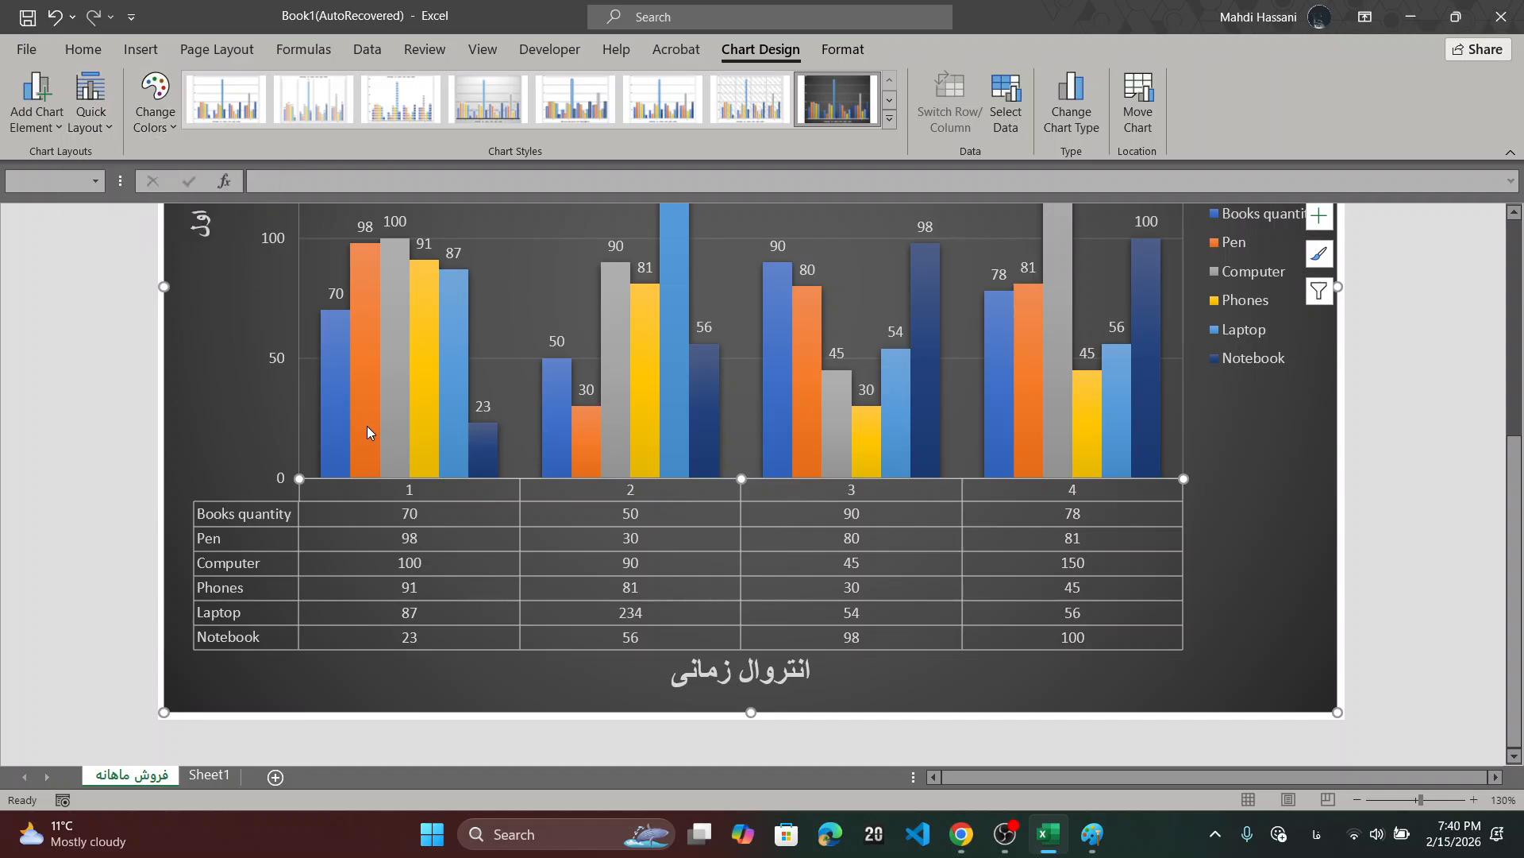
scroll(442, 538, up, 1)
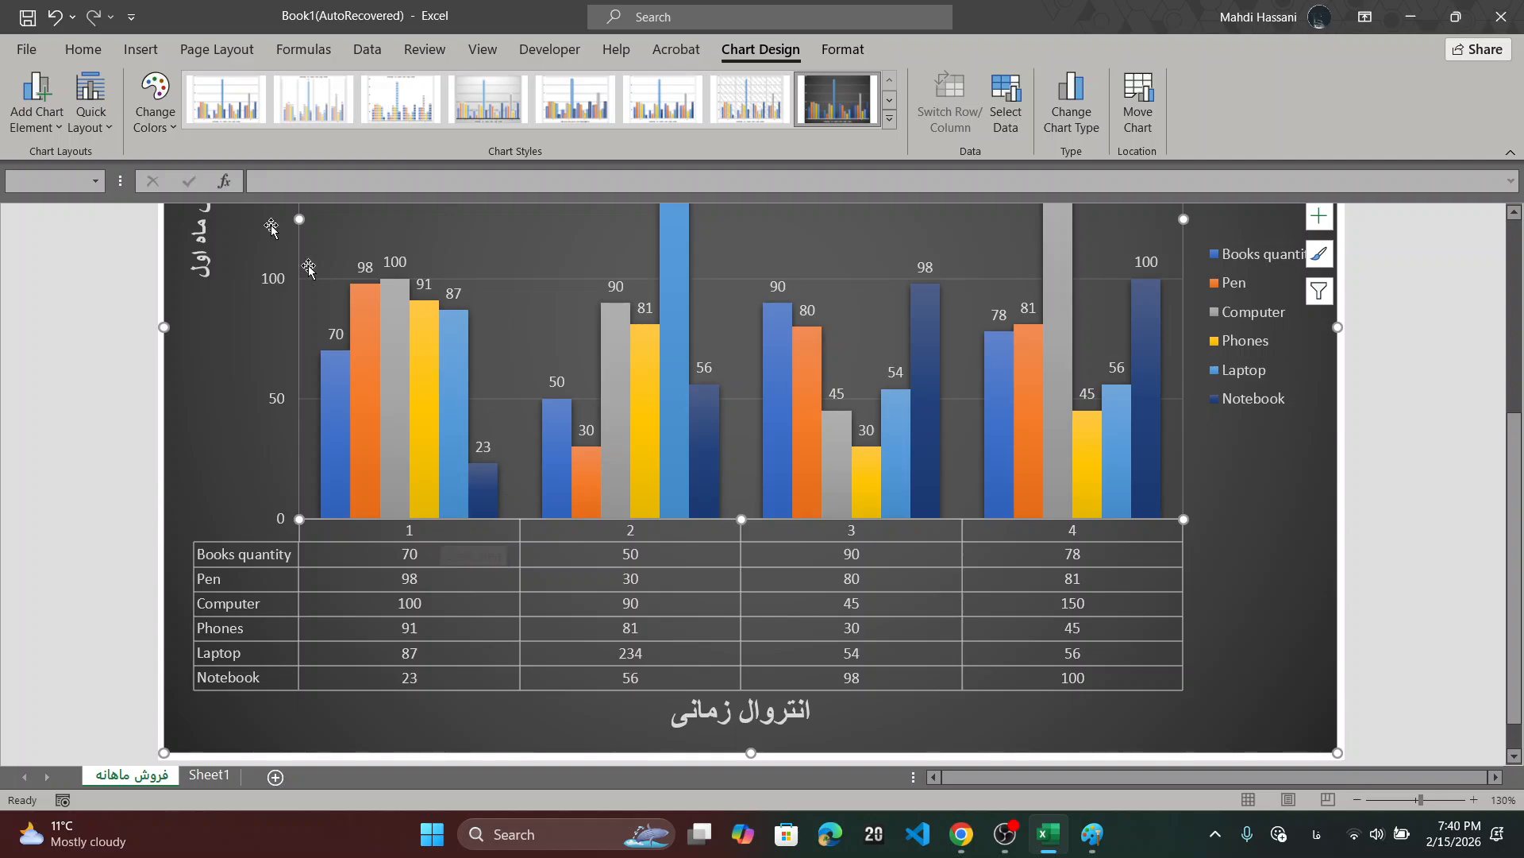
- Add error bars of the Standard Error type to all columns of the chart
click(59, 131)
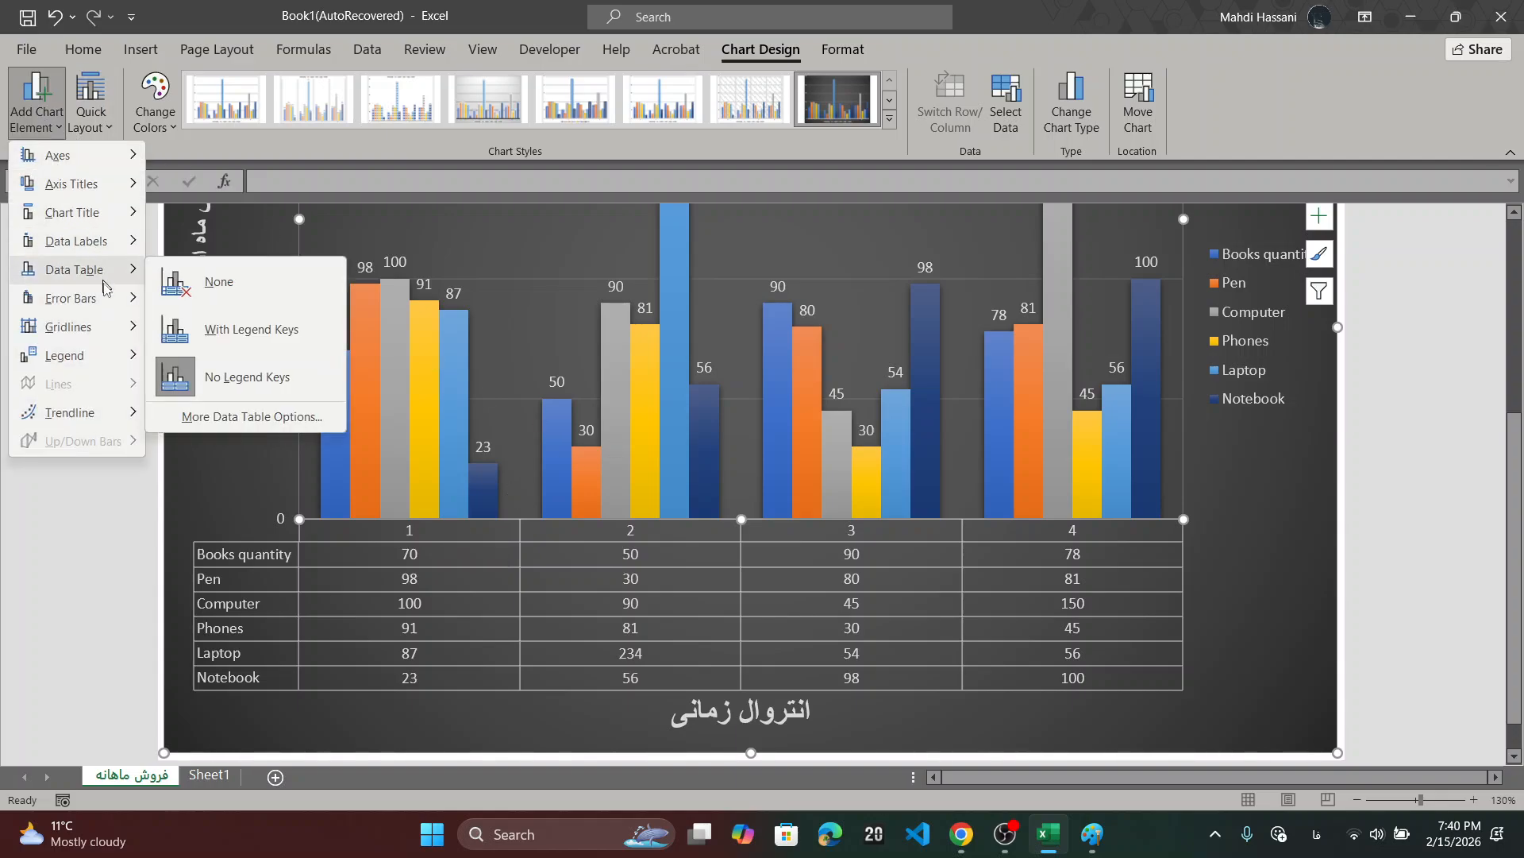
mouse_move(111, 299)
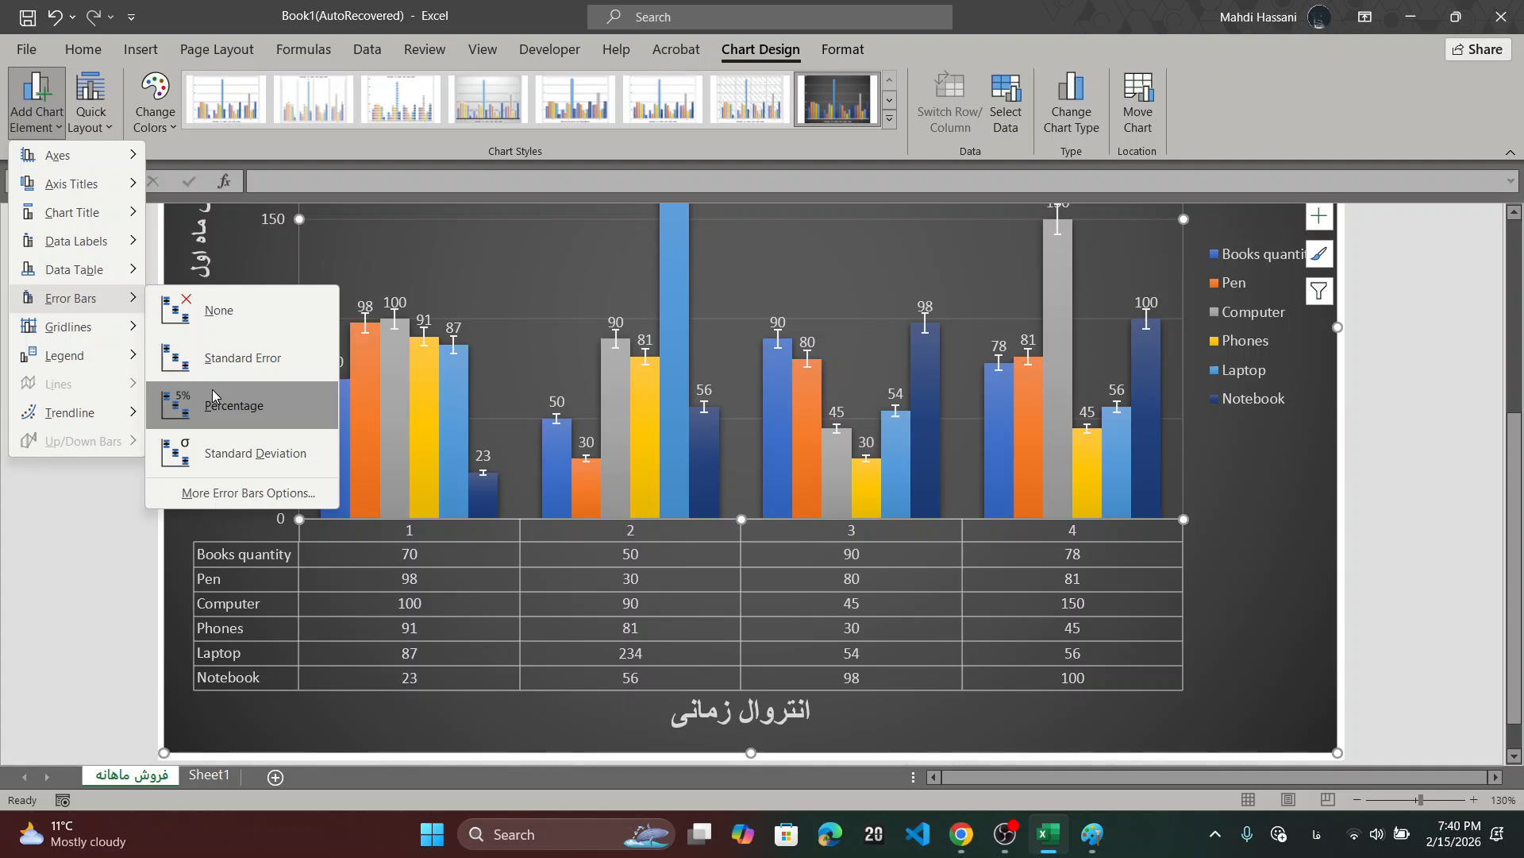
click(241, 357)
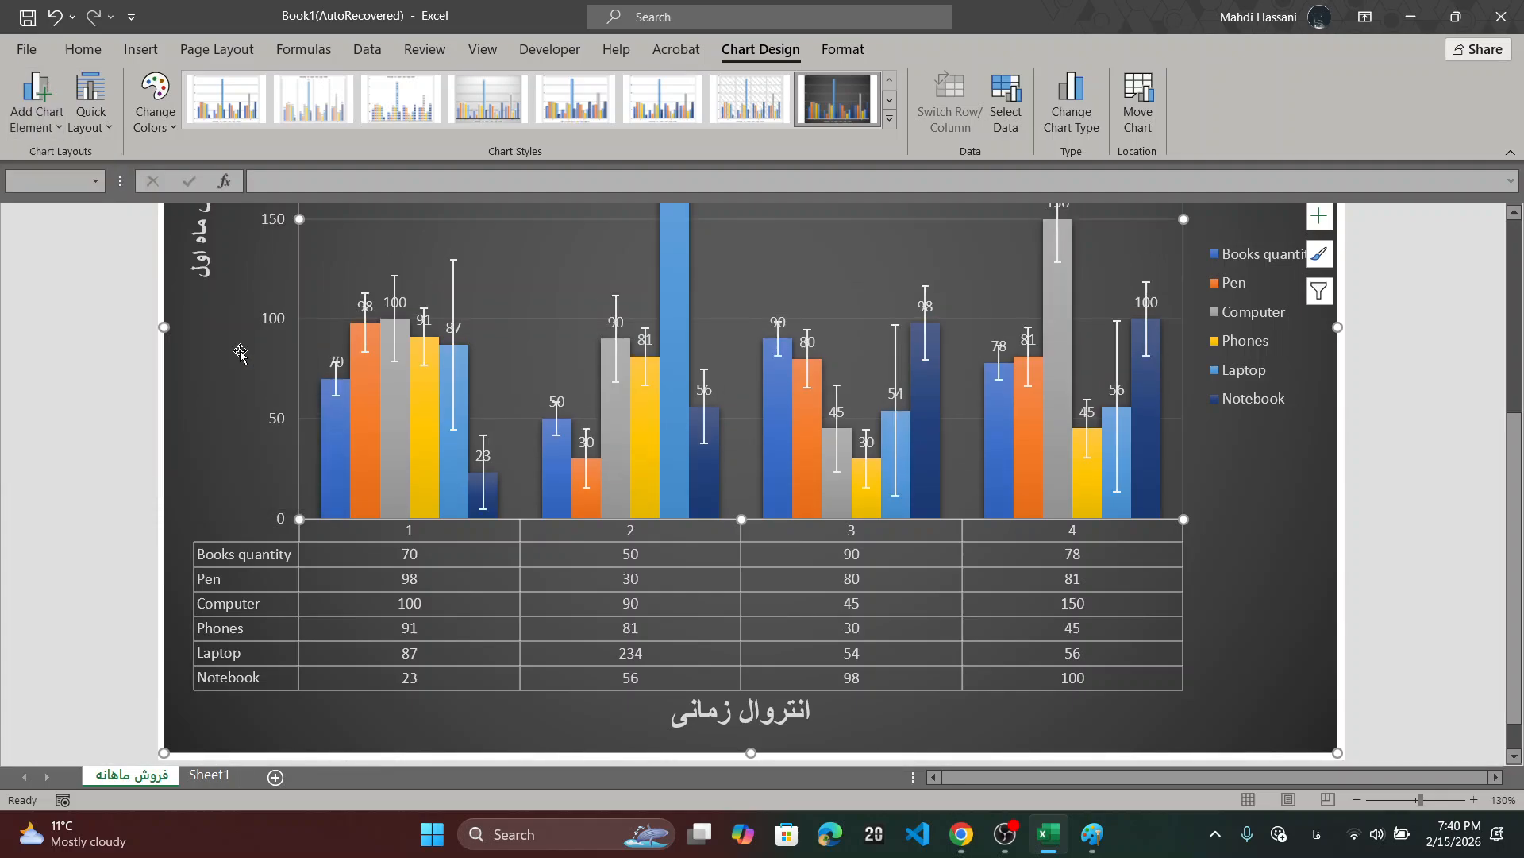
scroll(410, 325, up, 3)
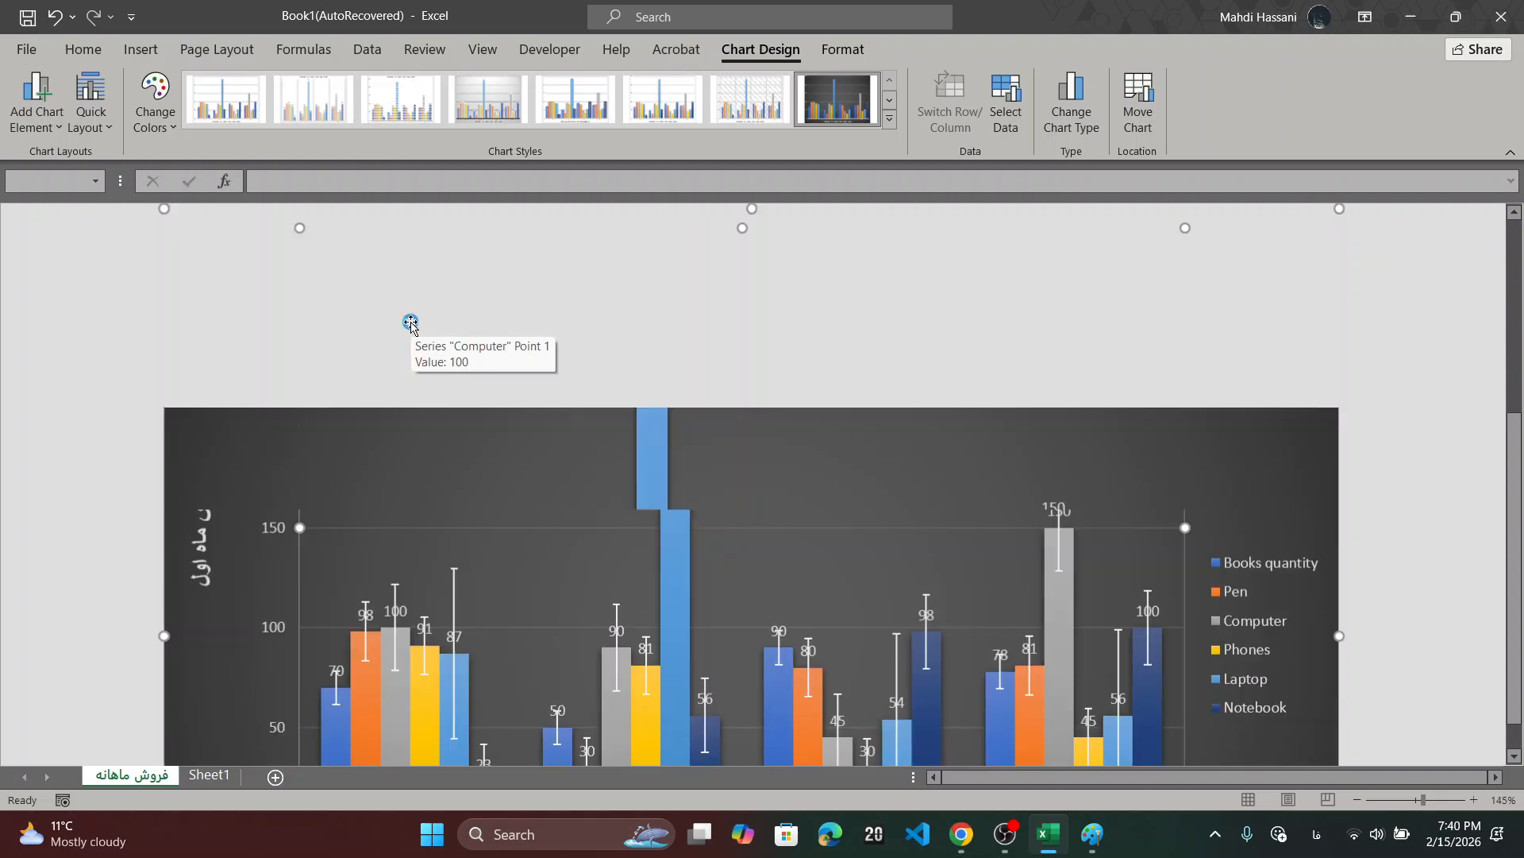
ctrl+scroll(411, 330, up, 2)
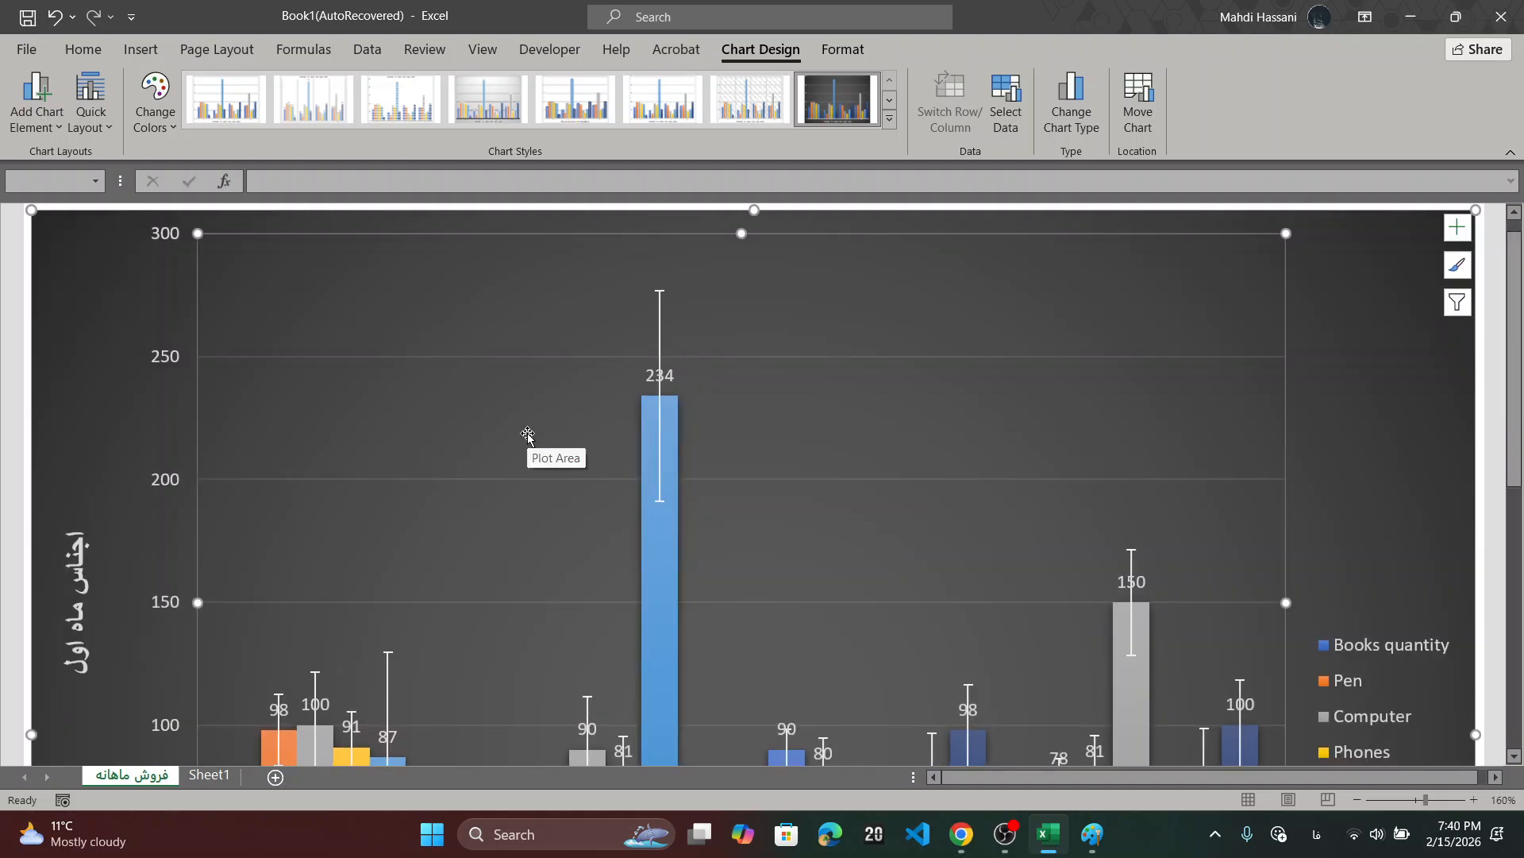
scroll(511, 520, down, 1)
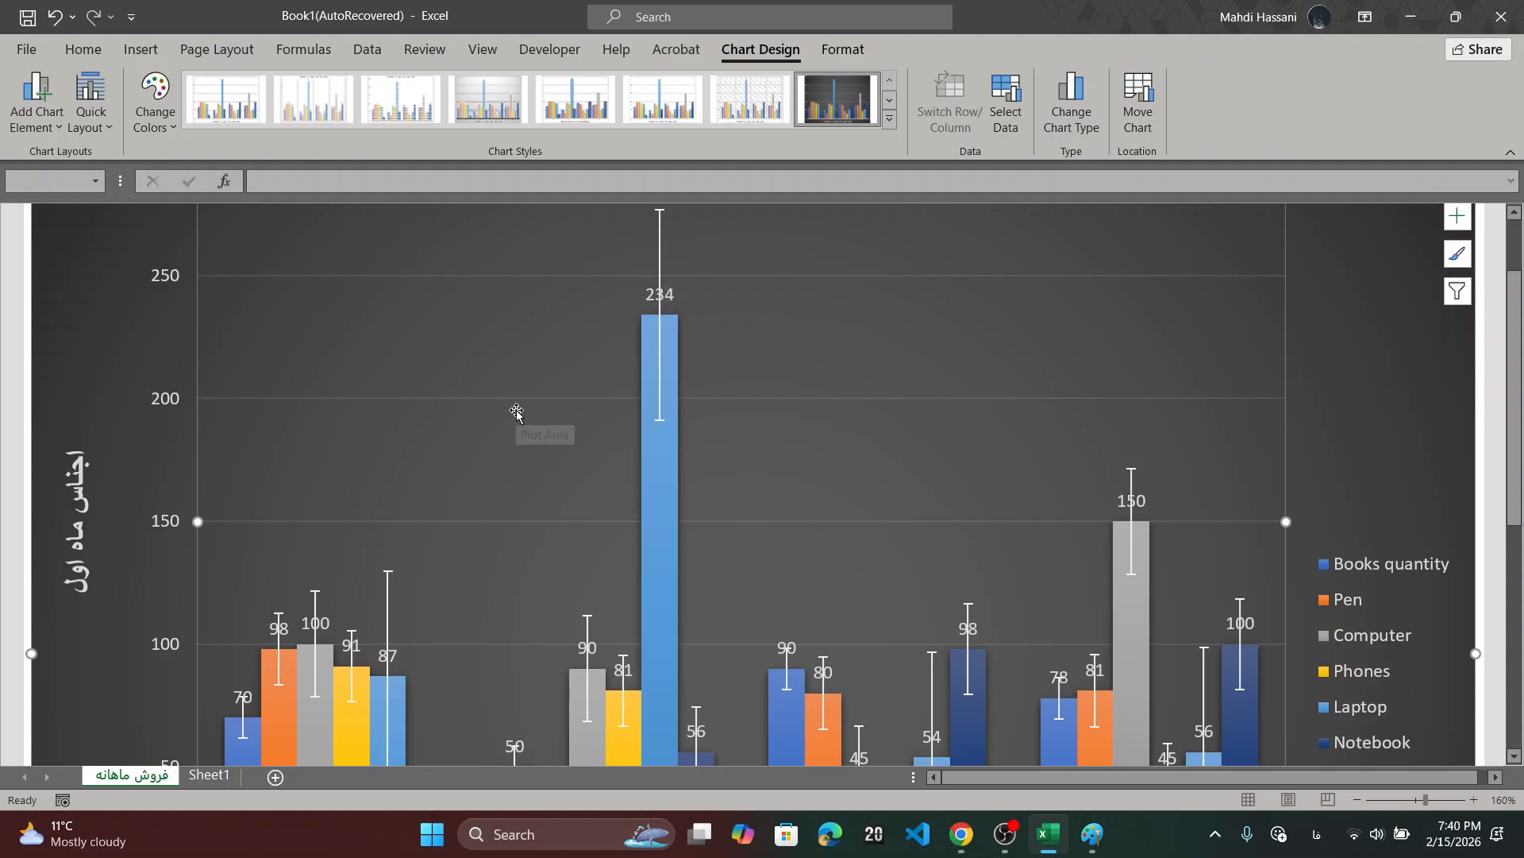
ctrl+scroll(516, 411, down, 2)
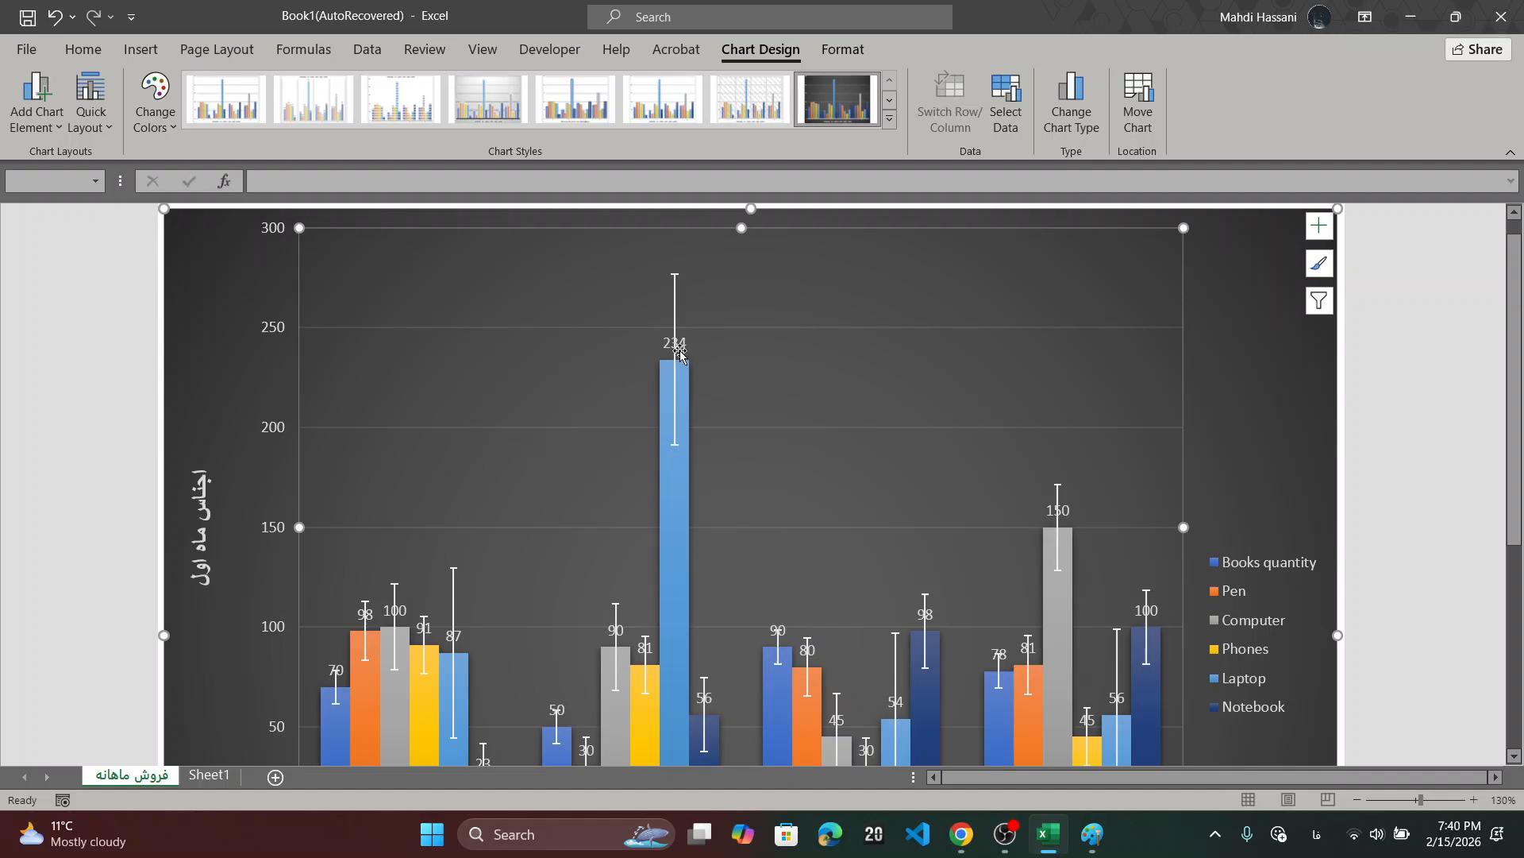
ctrl+scroll(670, 350, up, 3)
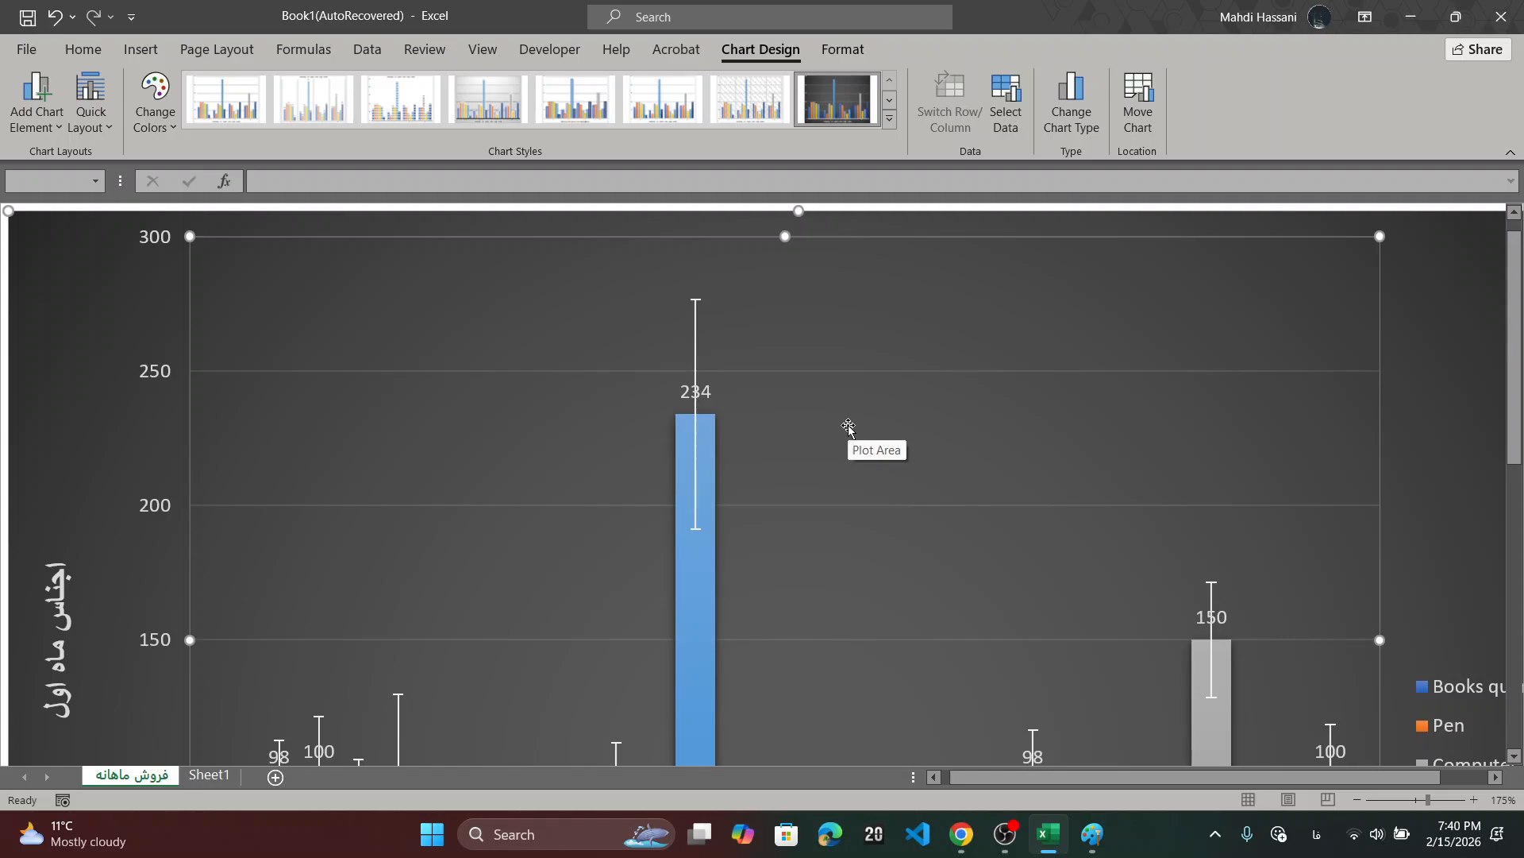
- Add an Exponential trendline to the chart based on the Books quantity series
click(55, 131)
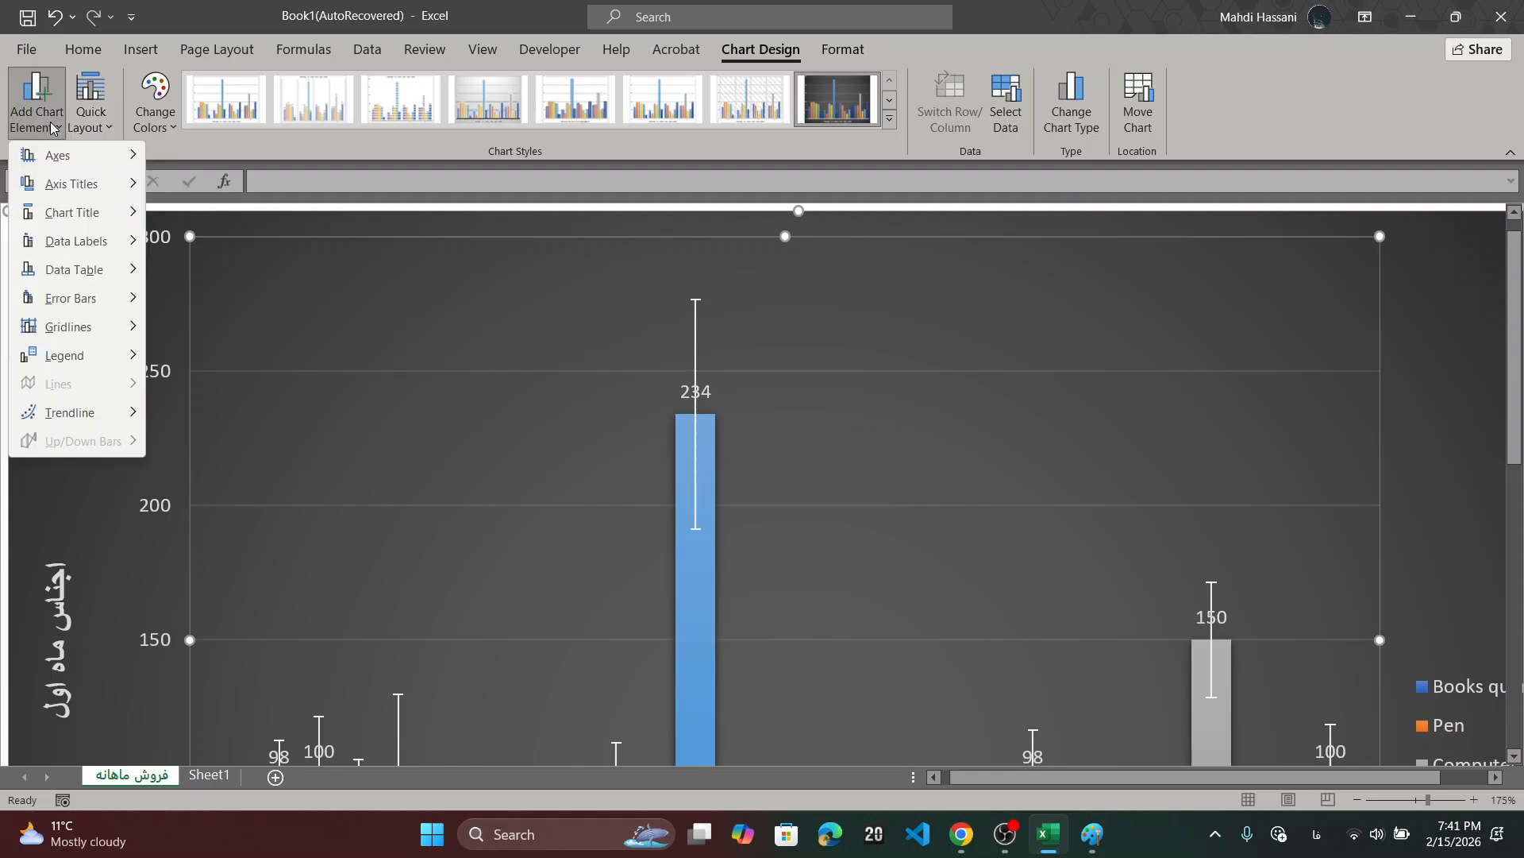
mouse_move(135, 329)
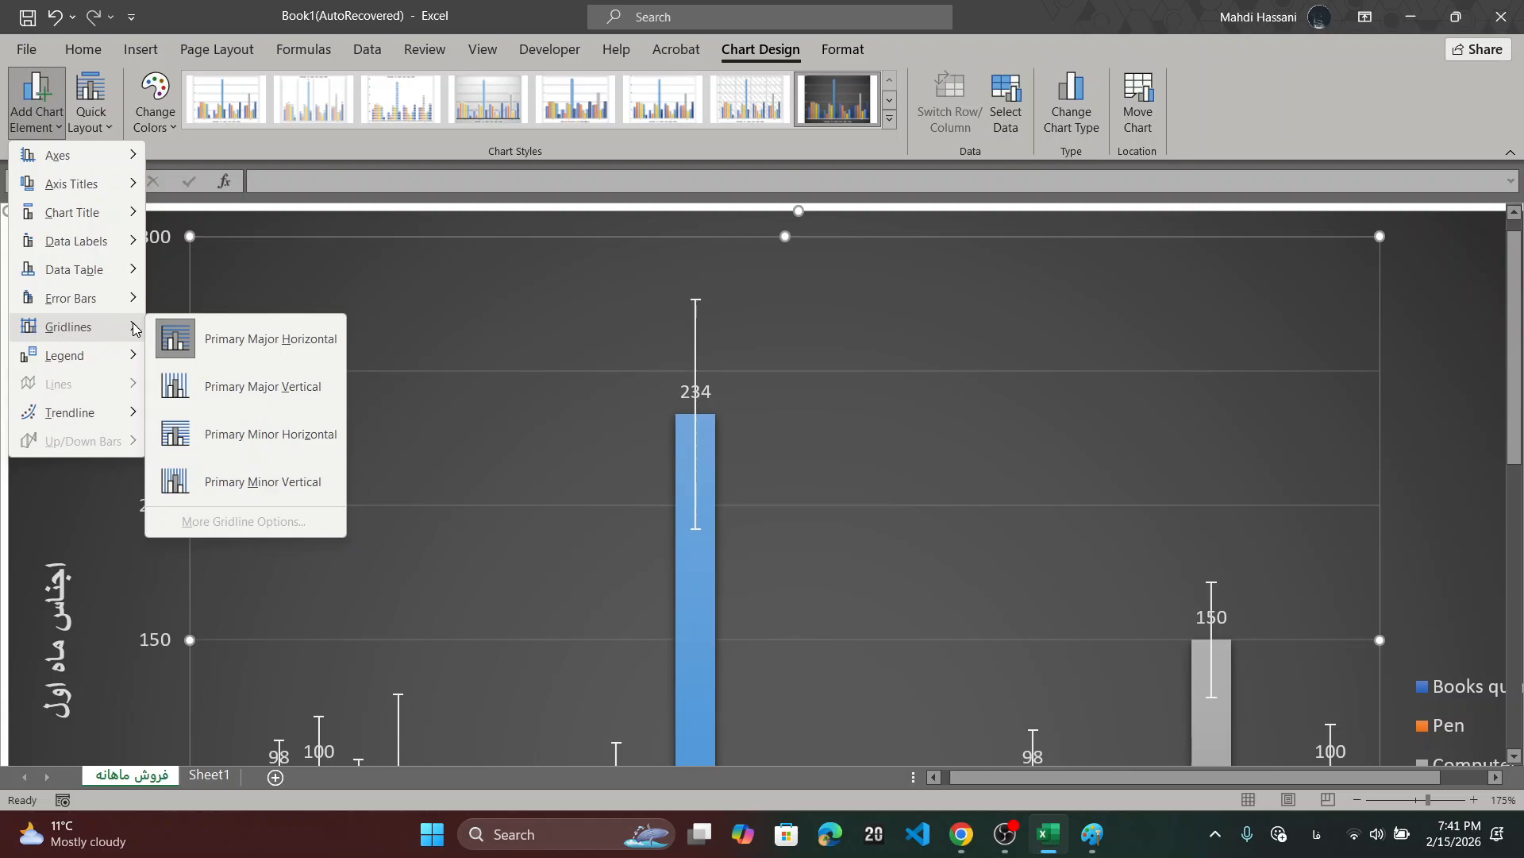
mouse_move(115, 429)
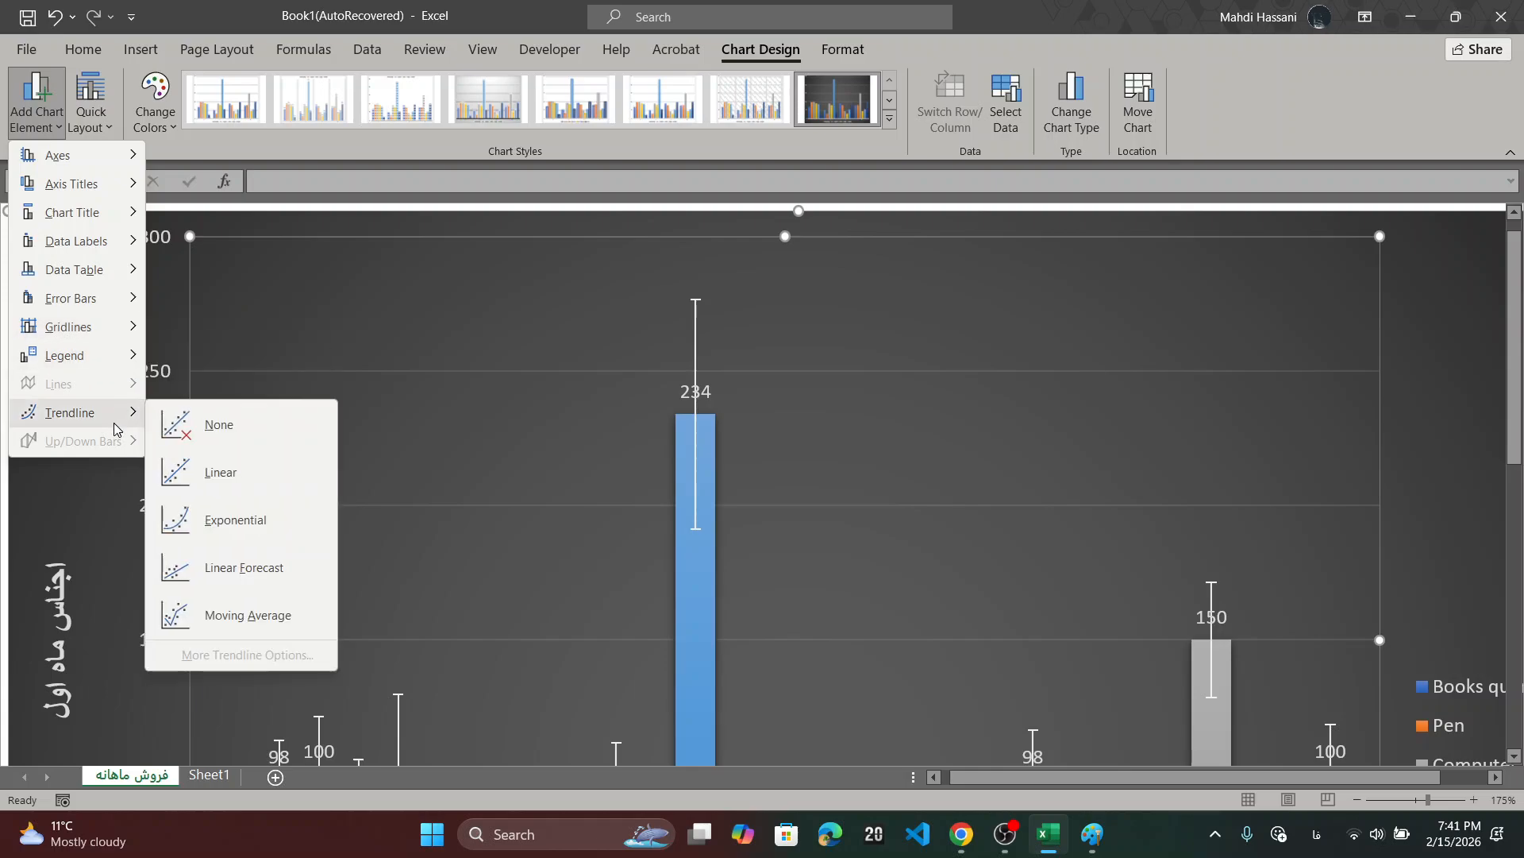
click(188, 517)
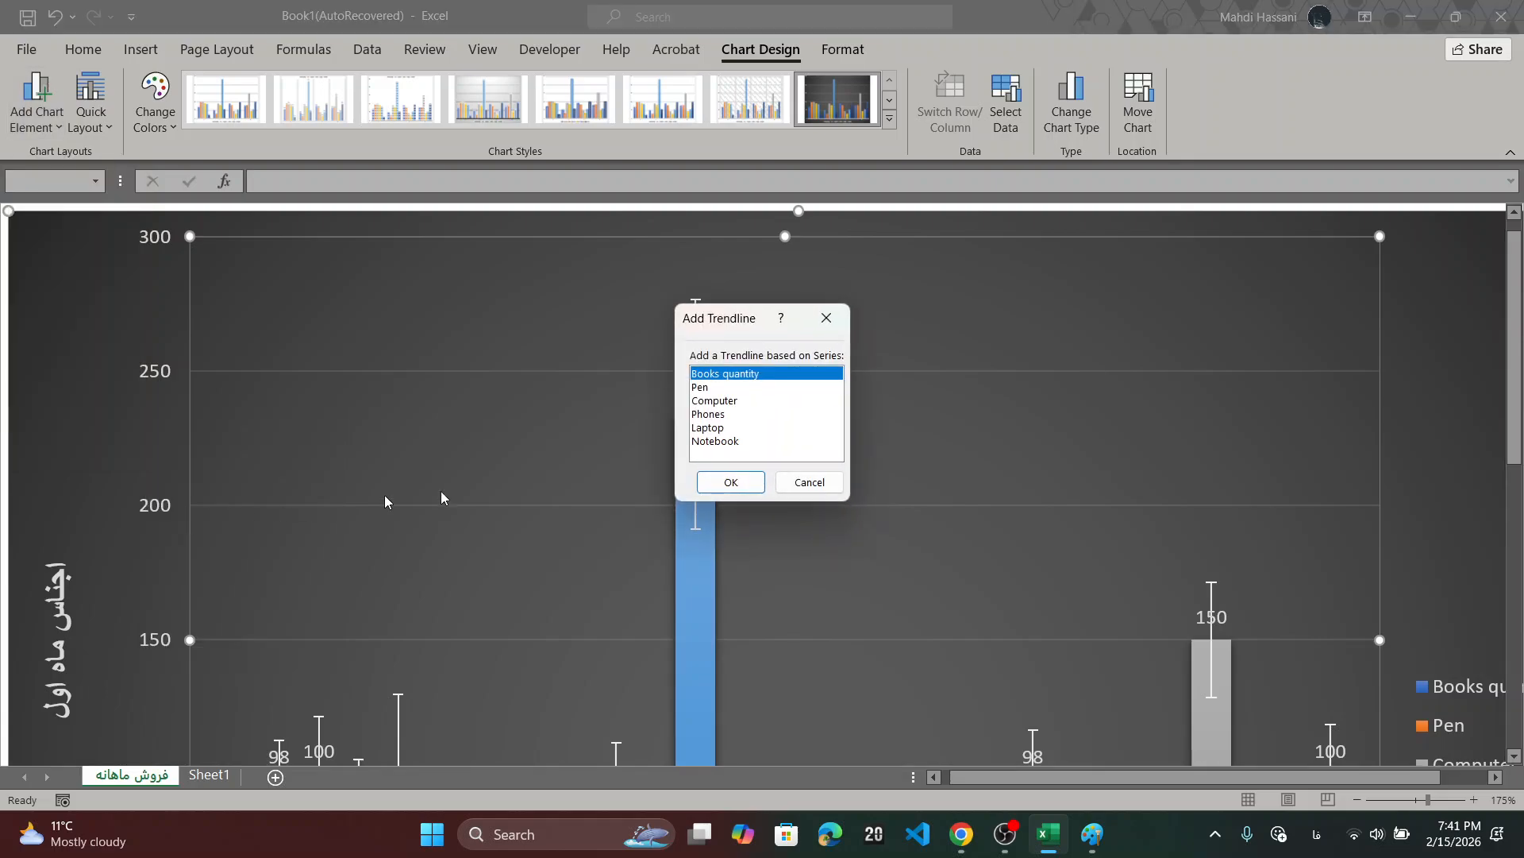
click(742, 486)
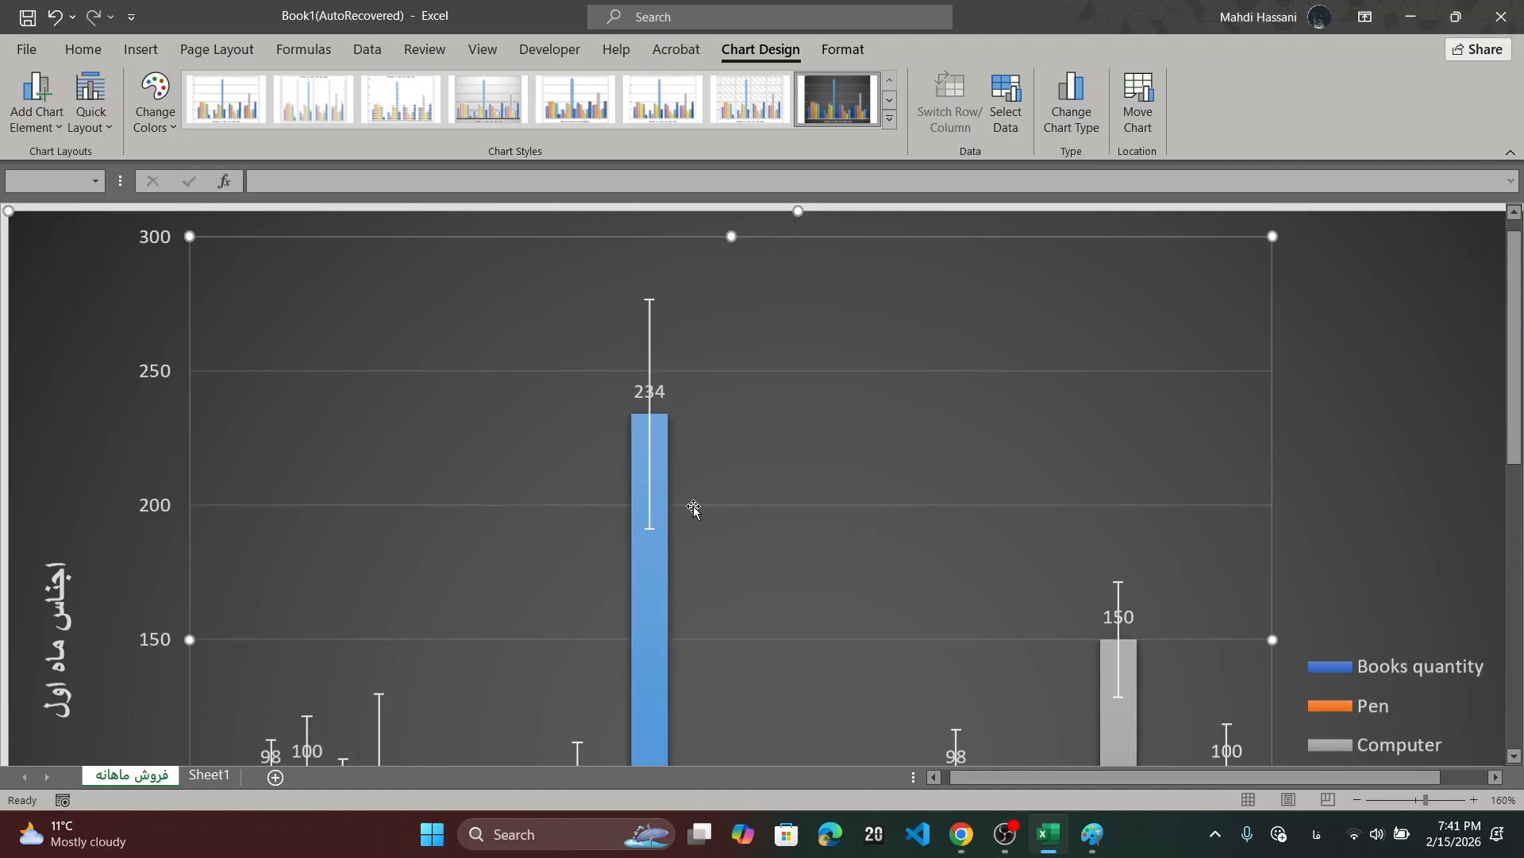
scroll(694, 508, down, 3)
scroll(694, 507, down, 1)
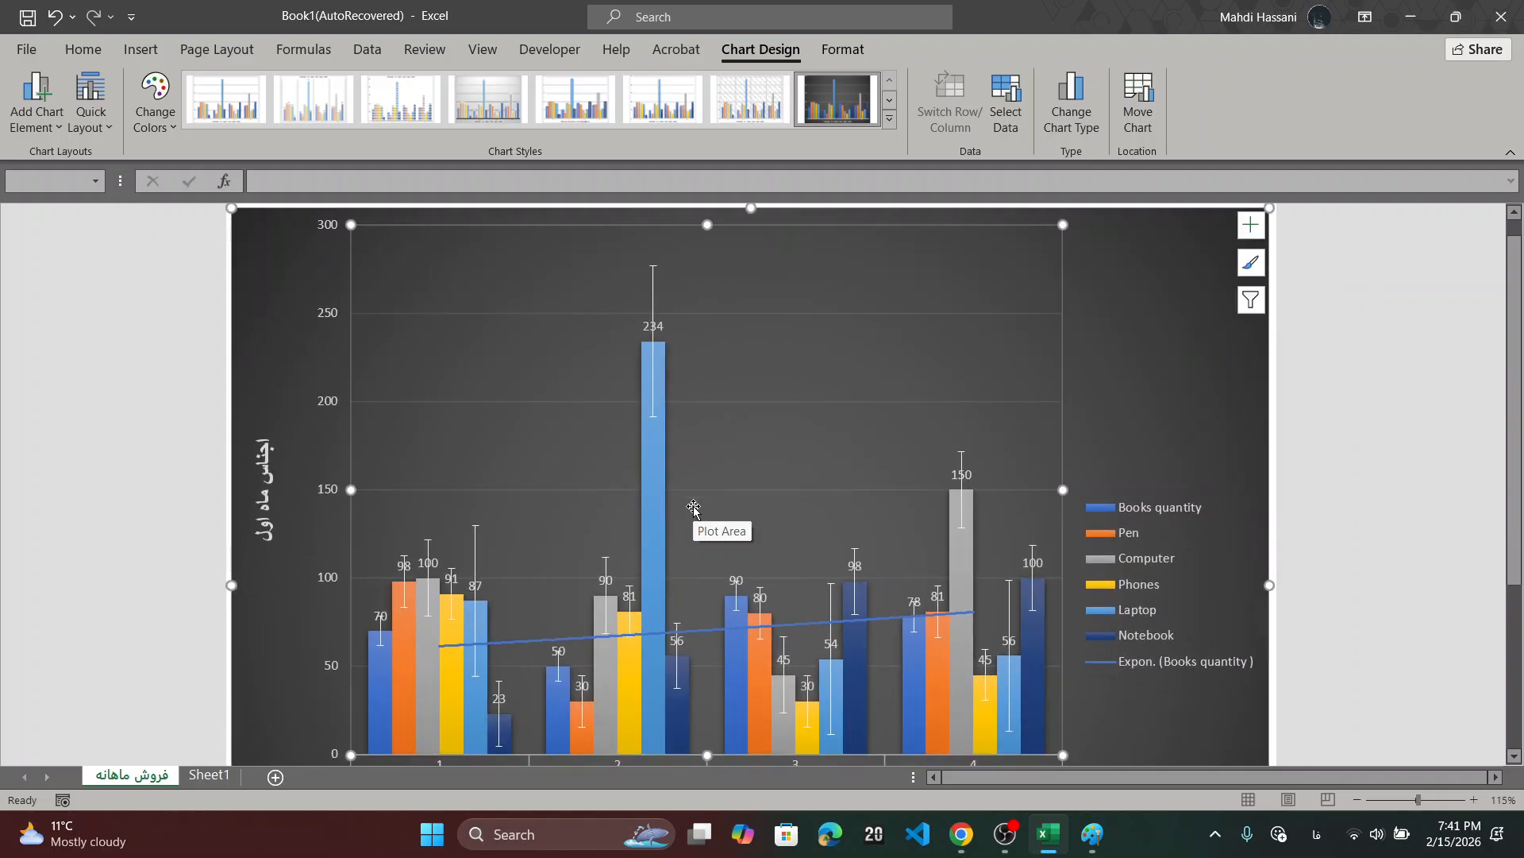
scroll(692, 600, down, 2)
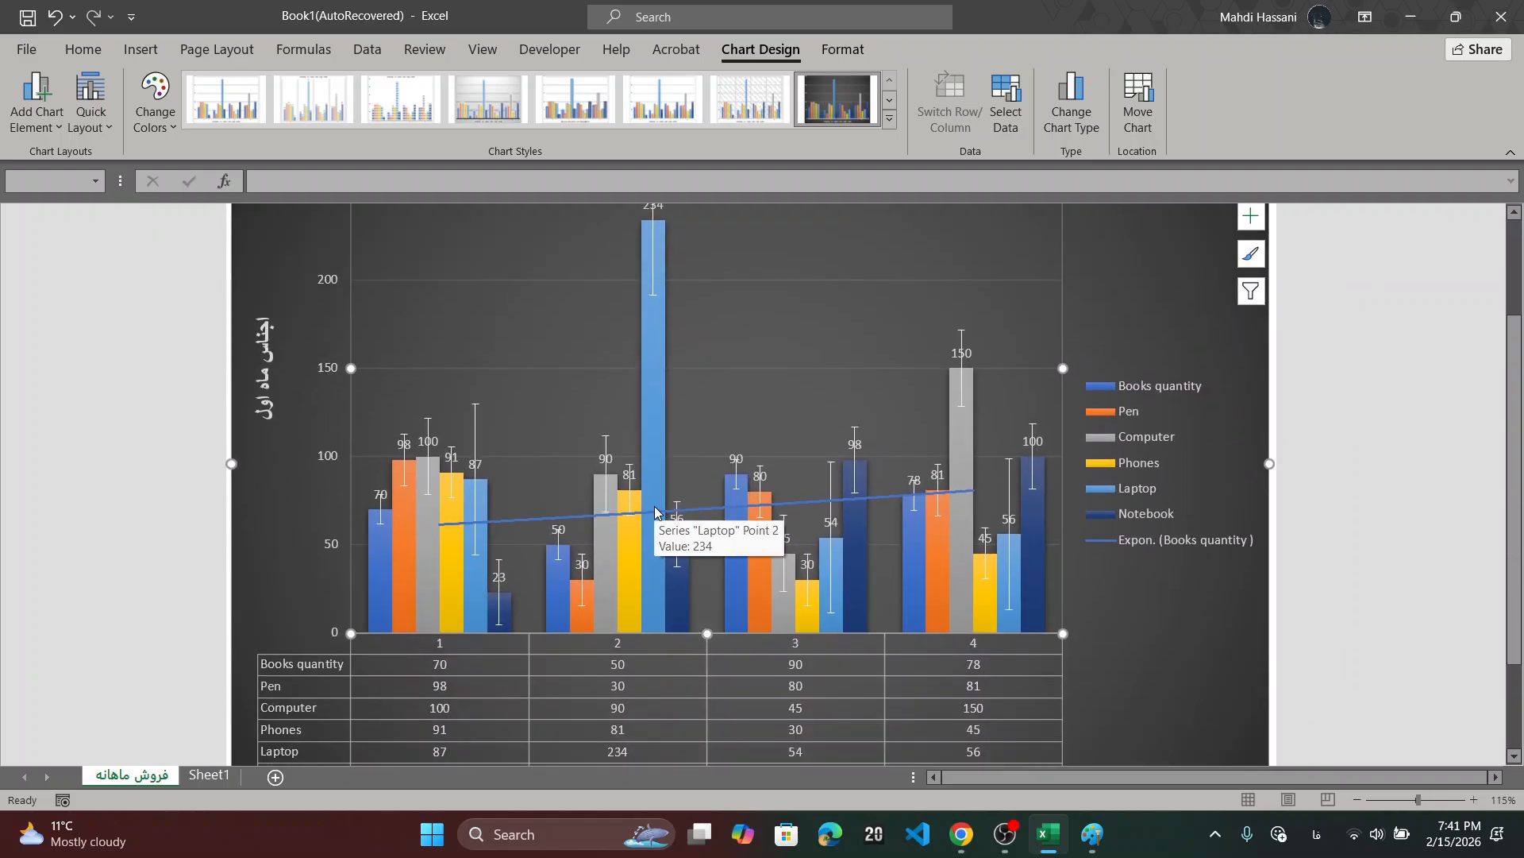
key(Down)
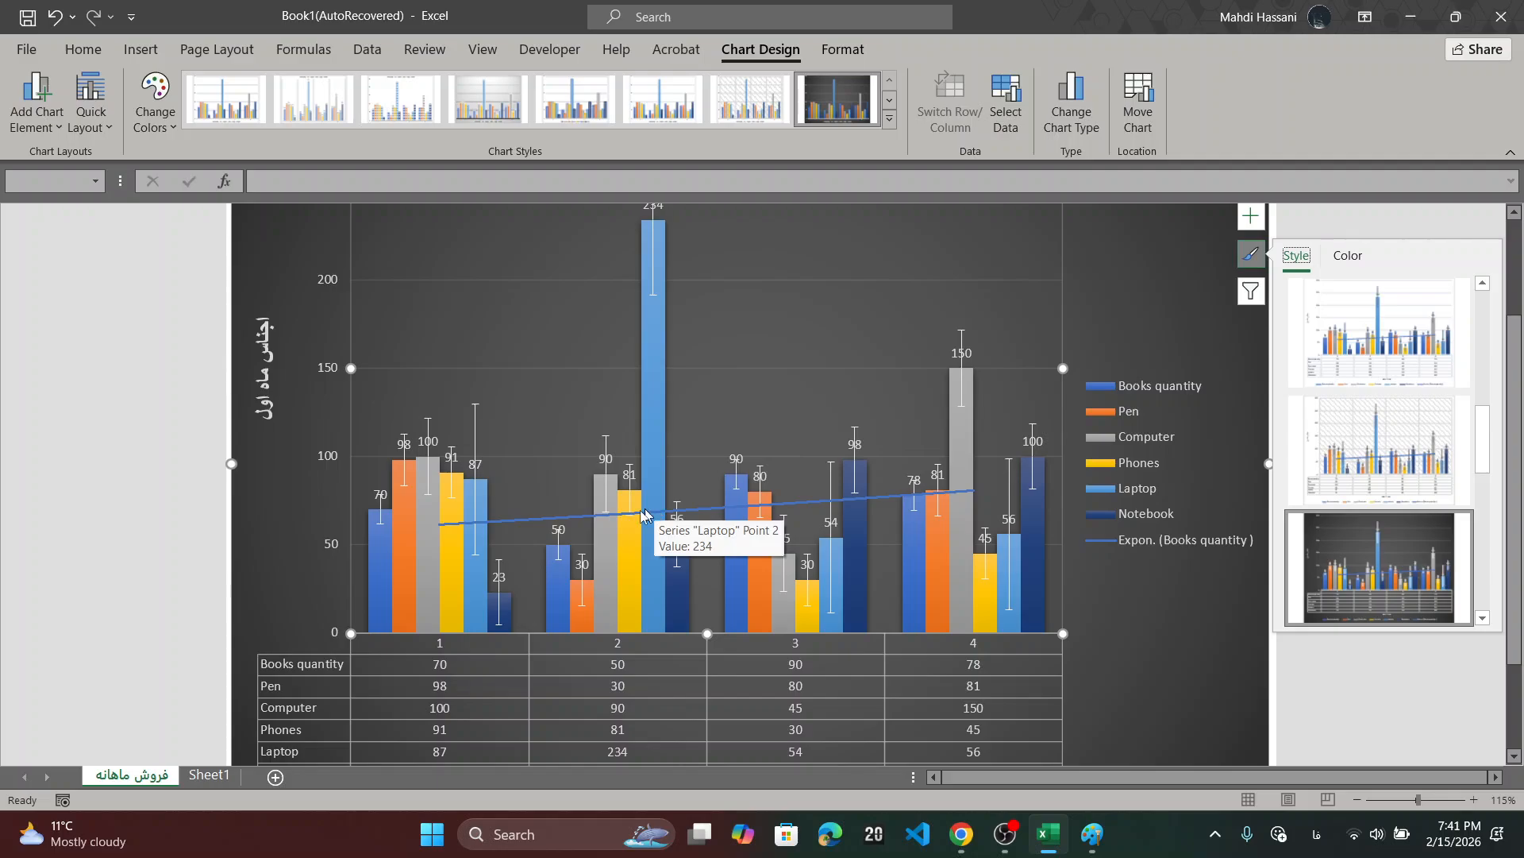